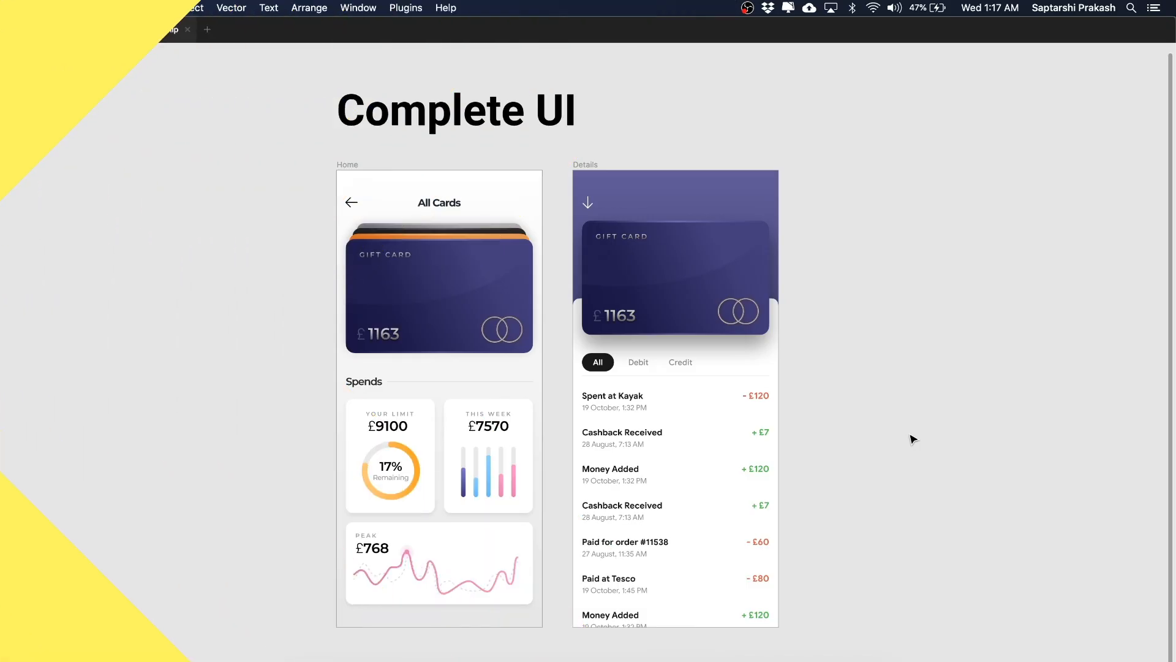
Step: Examine the Home and Details screens of the Complete UI design and pan over to the animation assets
{"action": "scroll", "coordinate": [910, 434], "scroll_direction": "right", "scroll_amount": 1}
{"action": "scroll", "coordinate": [911, 434], "scroll_direction": "left", "scroll_amount": 1}
{"action": "left_click_drag", "start_coordinate": [544, 225], "coordinate": [432, 303]}
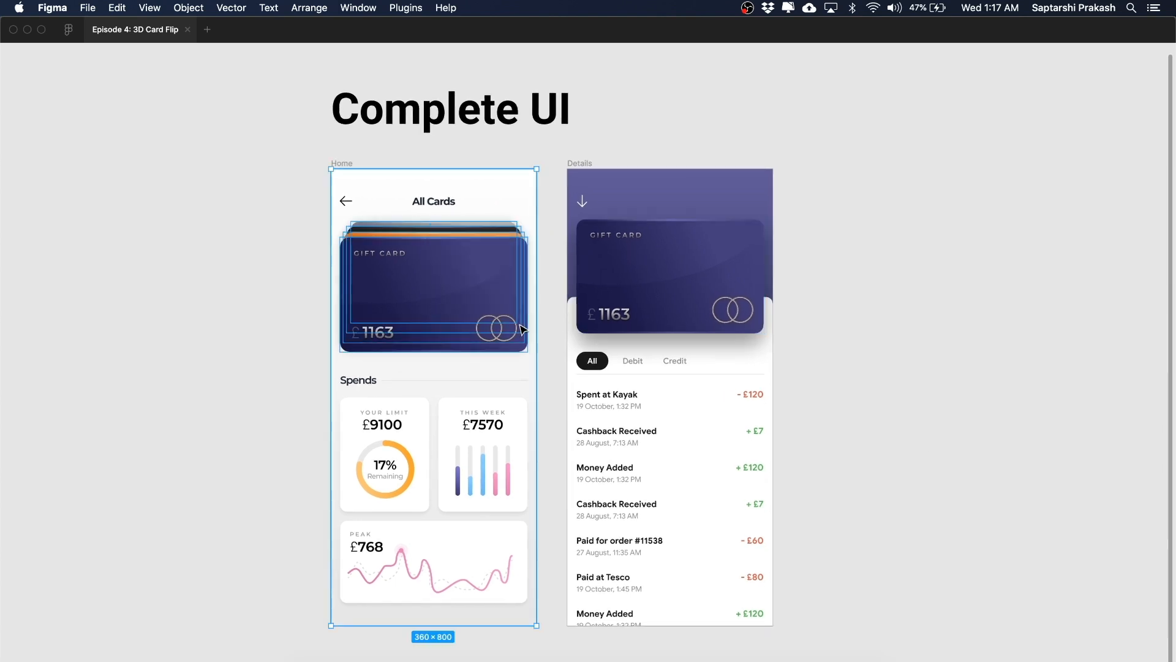
{"action": "left_click", "coordinate": [503, 436]}
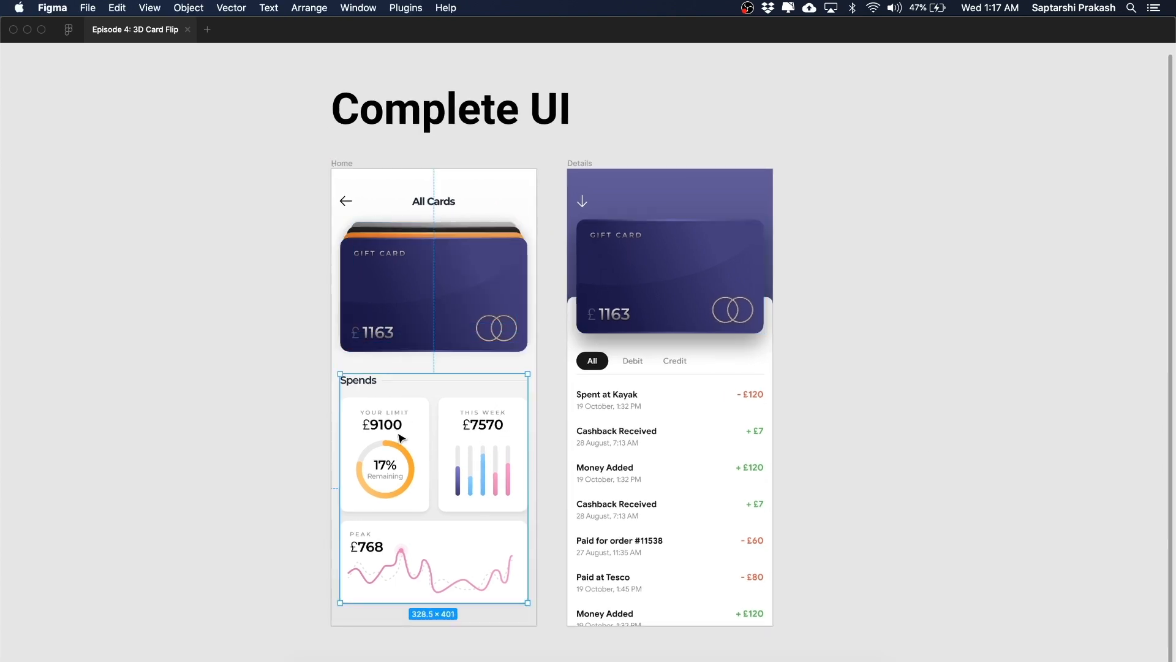
{"action": "left_click", "coordinate": [573, 392]}
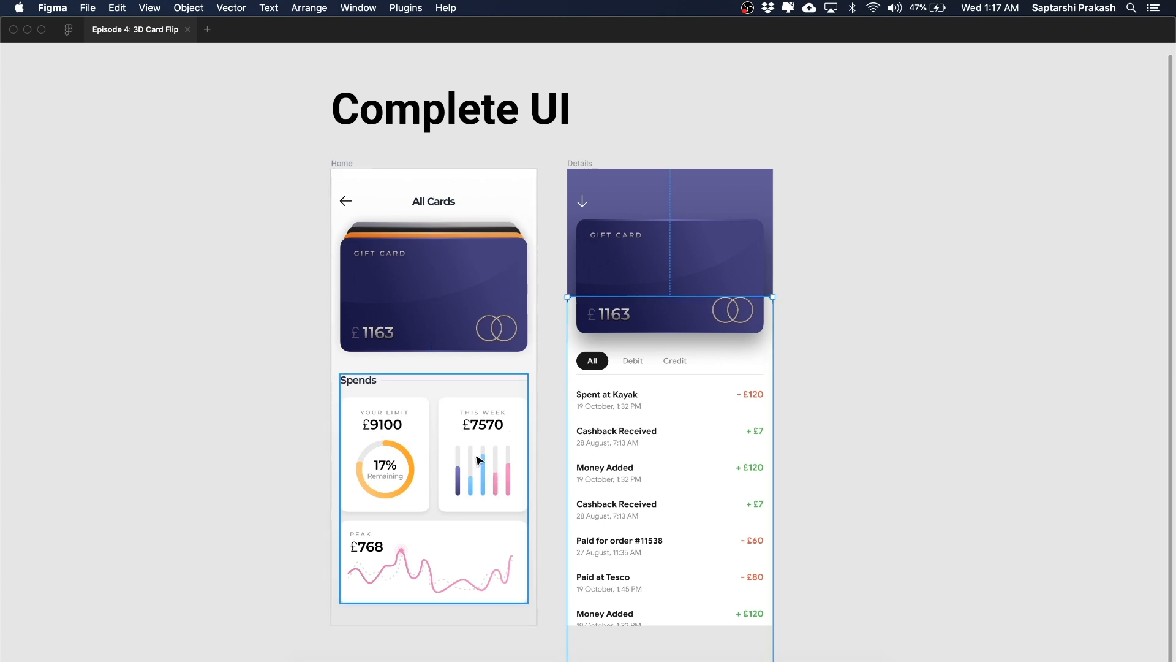
{"action": "left_click", "coordinate": [558, 441]}
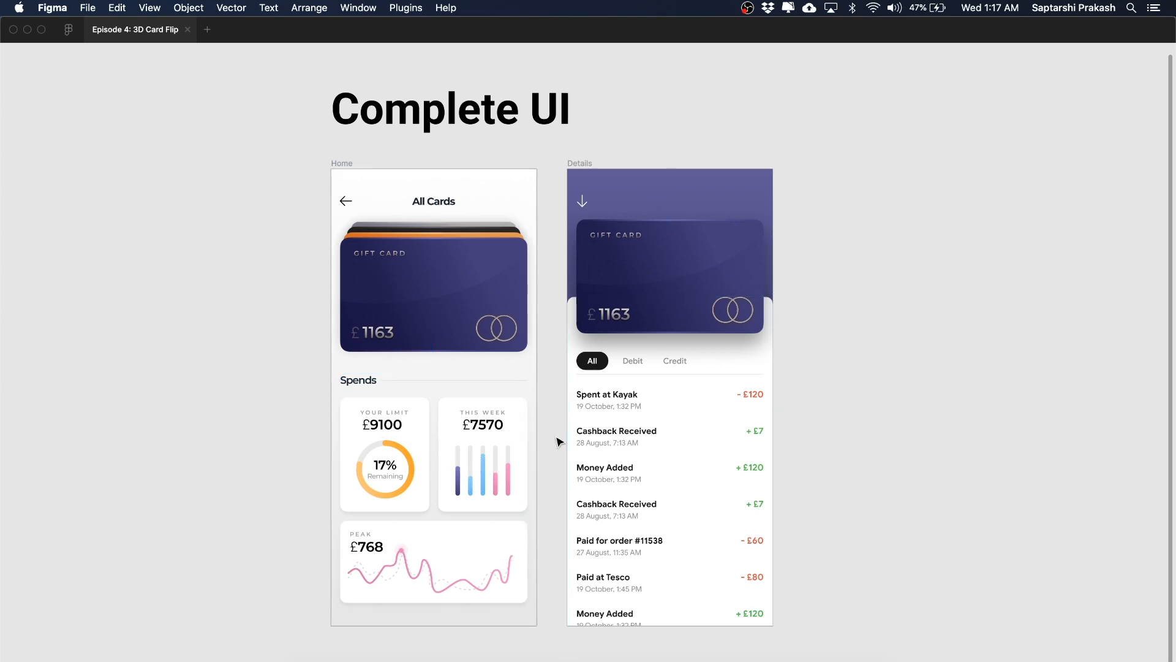
{"action": "scroll", "coordinate": [545, 438], "scroll_direction": "right", "scroll_amount": 3}
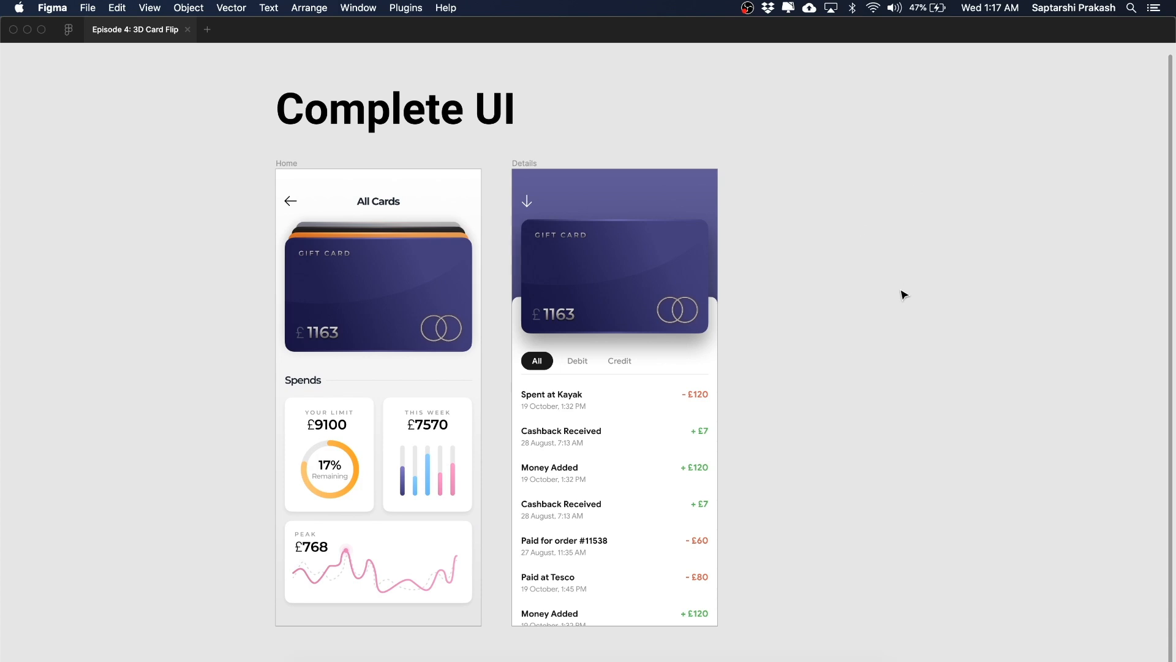
{"action": "scroll", "coordinate": [901, 291], "scroll_direction": "down", "scroll_amount": 10}
{"action": "scroll", "coordinate": [901, 291], "scroll_direction": "right", "scroll_amount": 7}
{"action": "scroll", "coordinate": [901, 291], "scroll_direction": "up", "scroll_amount": 1}
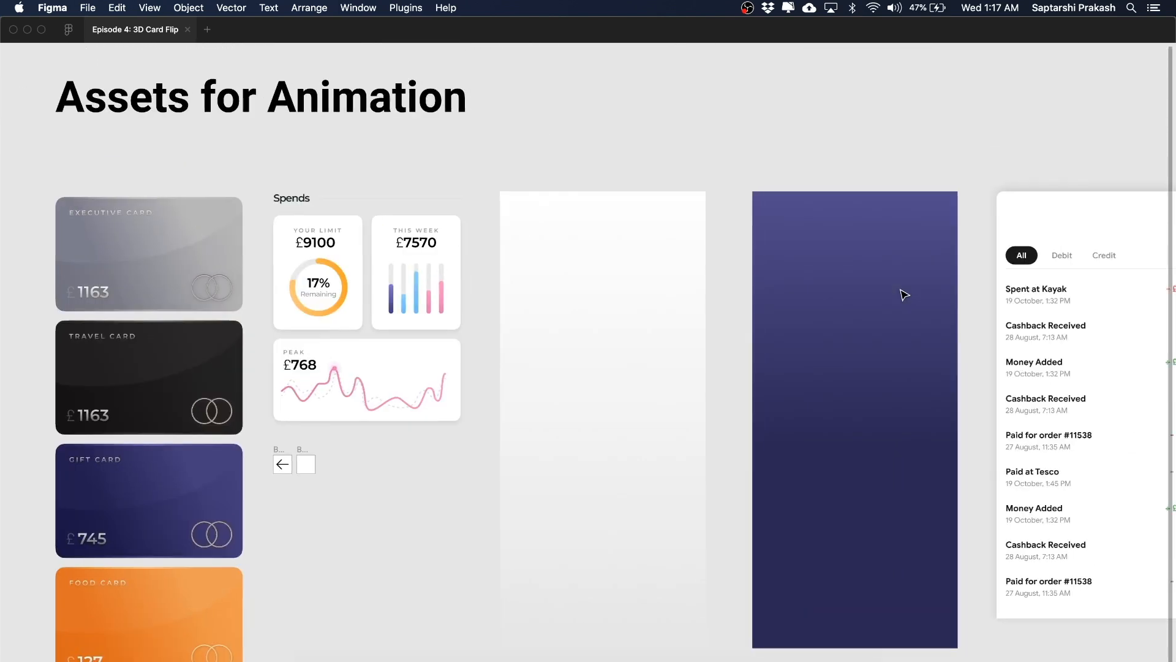
{"action": "scroll", "coordinate": [901, 291], "scroll_direction": "down", "scroll_amount": 1}
{"action": "scroll", "coordinate": [904, 293], "scroll_direction": "down", "scroll_amount": 2}
{"action": "scroll", "coordinate": [874, 294], "scroll_direction": "up", "scroll_amount": 2}
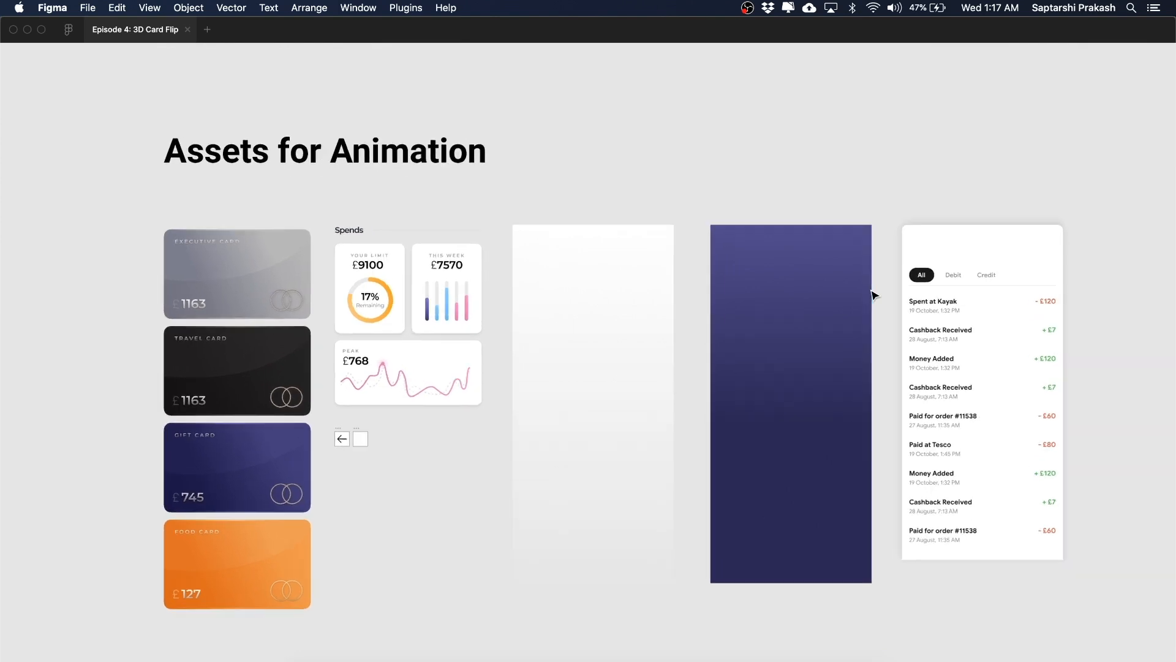
Step: Inspect the individual assets for animation: the spends group, back buttons, background frames, transaction list and cards
{"action": "left_click", "coordinate": [397, 320]}
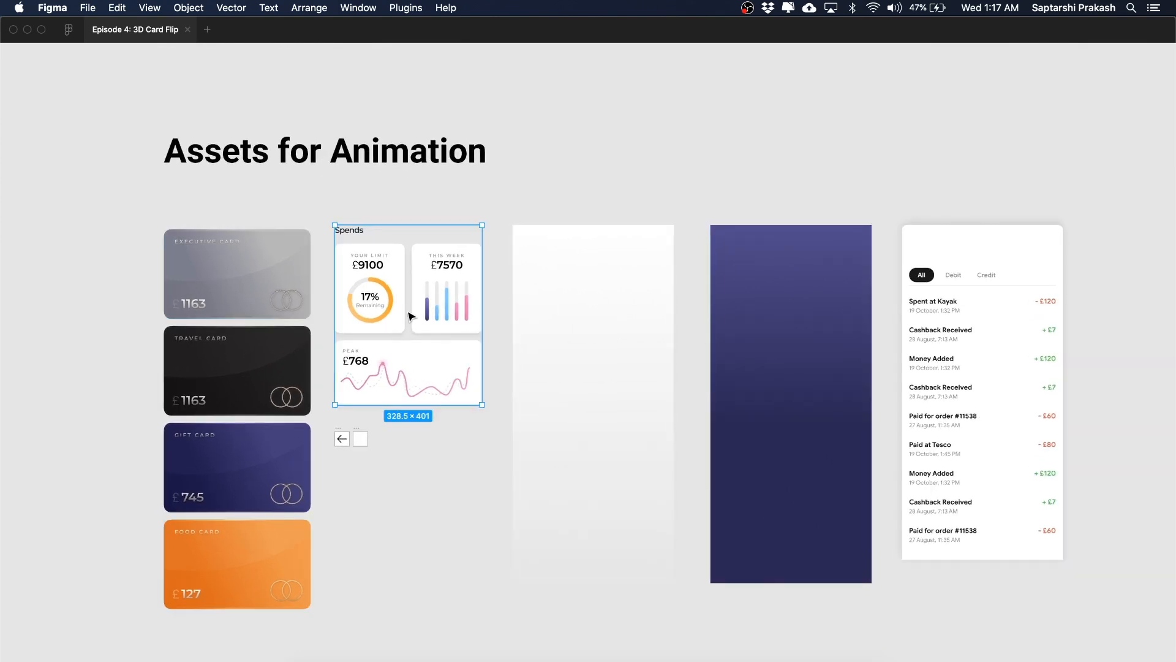
{"action": "scroll", "coordinate": [317, 486], "scroll_direction": "up", "scroll_amount": 5}
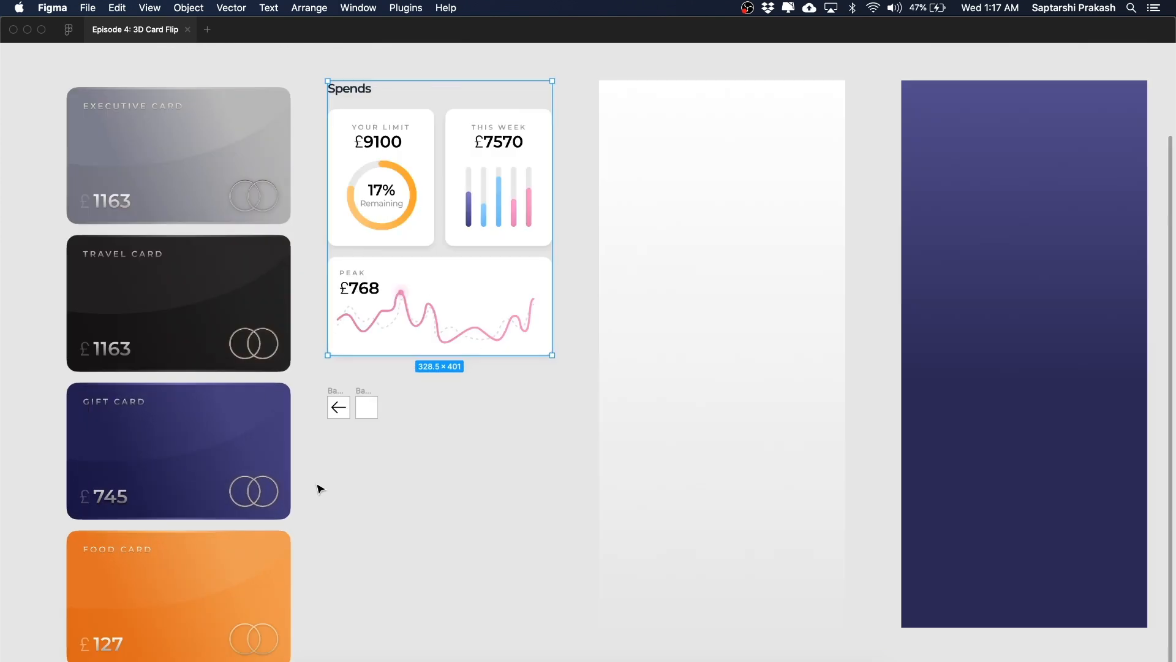
{"action": "left_click", "coordinate": [343, 390]}
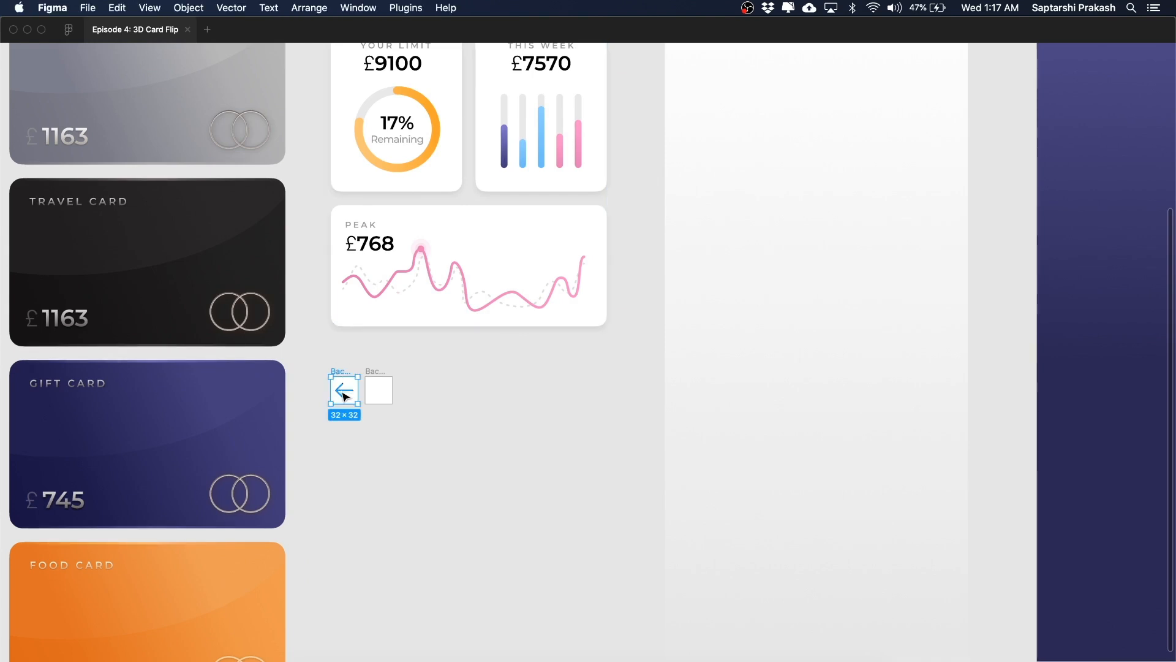
{"action": "left_click", "coordinate": [457, 404]}
{"action": "scroll", "coordinate": [457, 404], "scroll_direction": "down", "scroll_amount": 5}
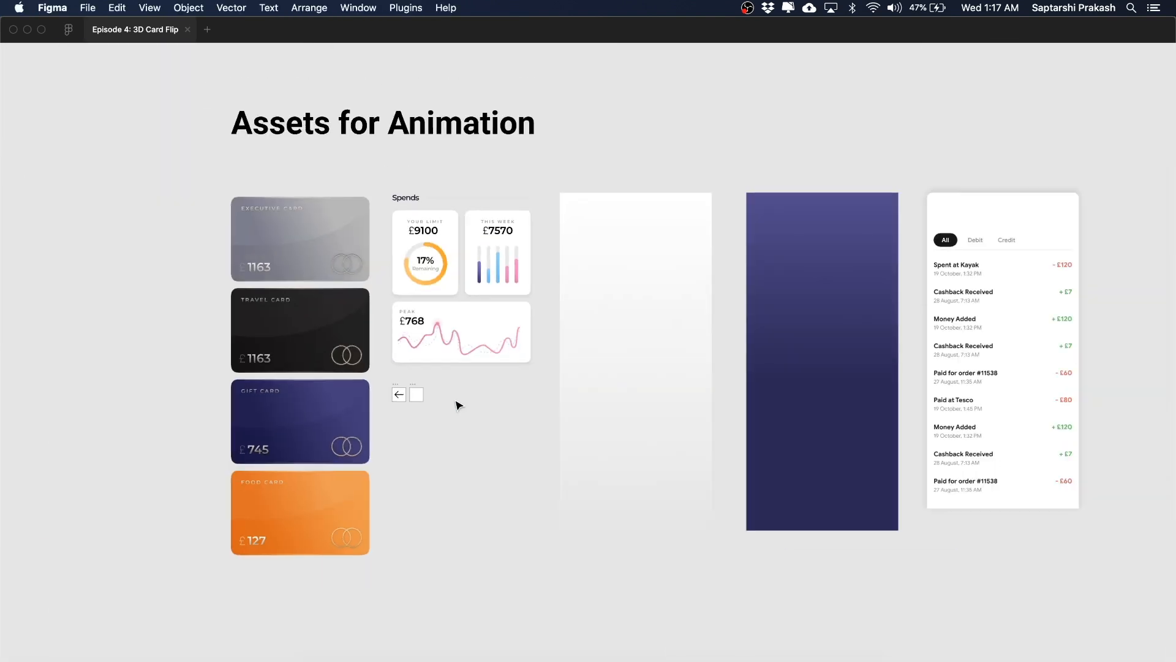
{"action": "scroll", "coordinate": [457, 404], "scroll_direction": "right", "scroll_amount": 3}
{"action": "scroll", "coordinate": [457, 405], "scroll_direction": "right", "scroll_amount": 2}
{"action": "left_click", "coordinate": [470, 395]}
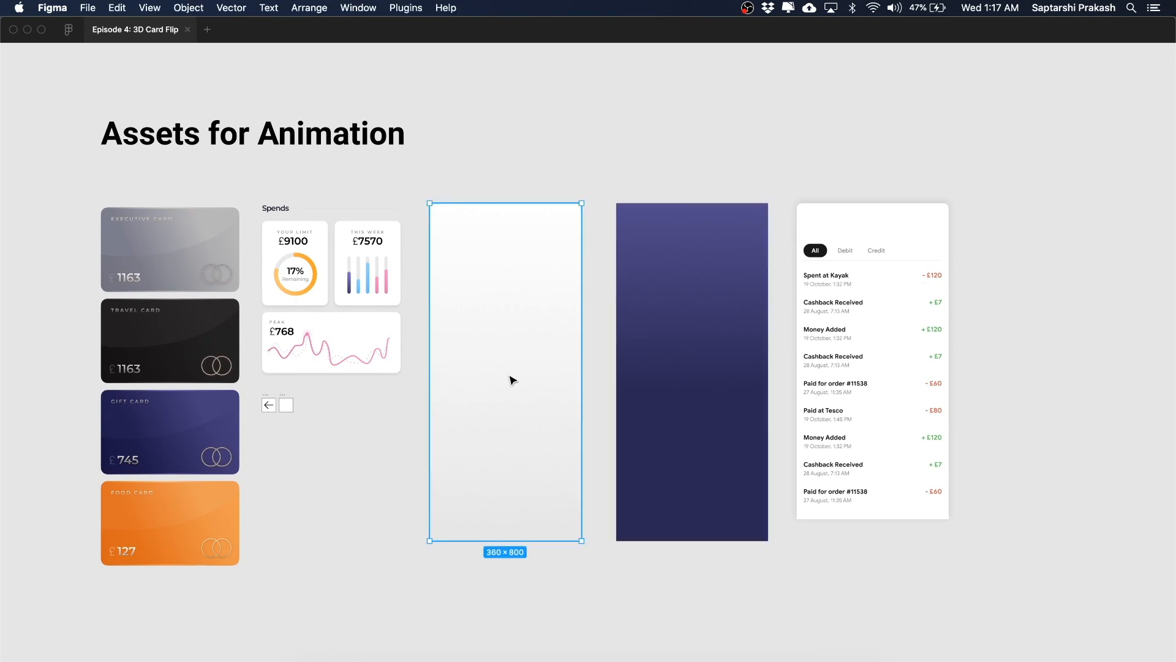
{"action": "scroll", "coordinate": [601, 359], "scroll_direction": "right", "scroll_amount": 2}
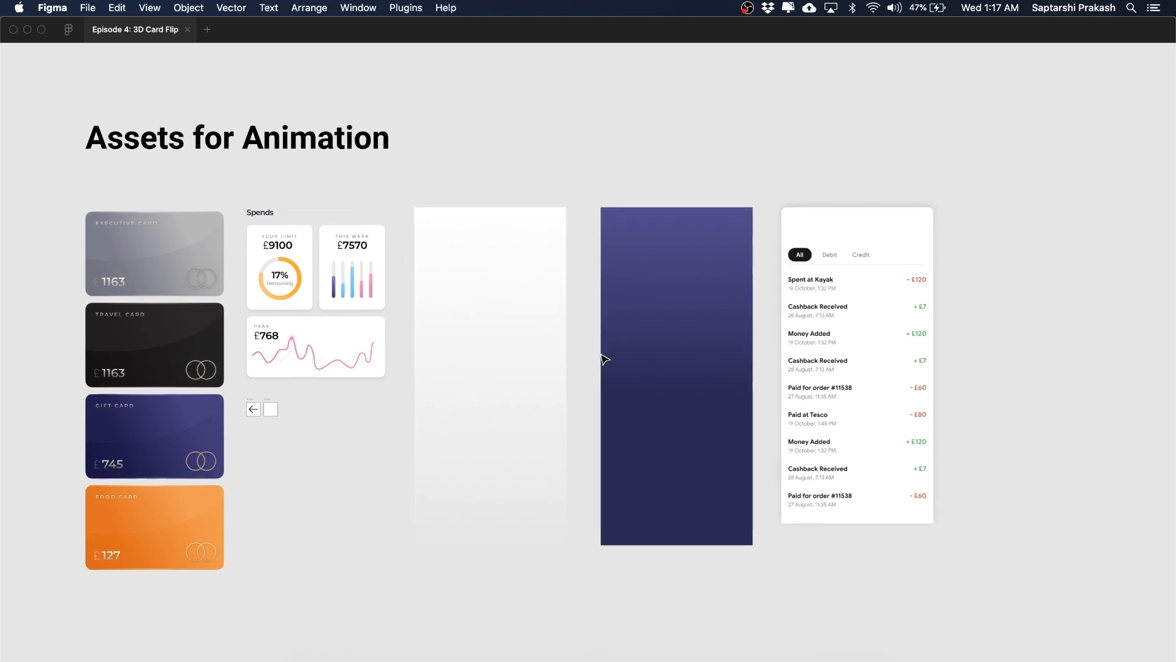
{"action": "left_click", "coordinate": [693, 333]}
{"action": "scroll", "coordinate": [575, 357], "scroll_direction": "right", "scroll_amount": 2}
{"action": "left_click", "coordinate": [491, 349]}
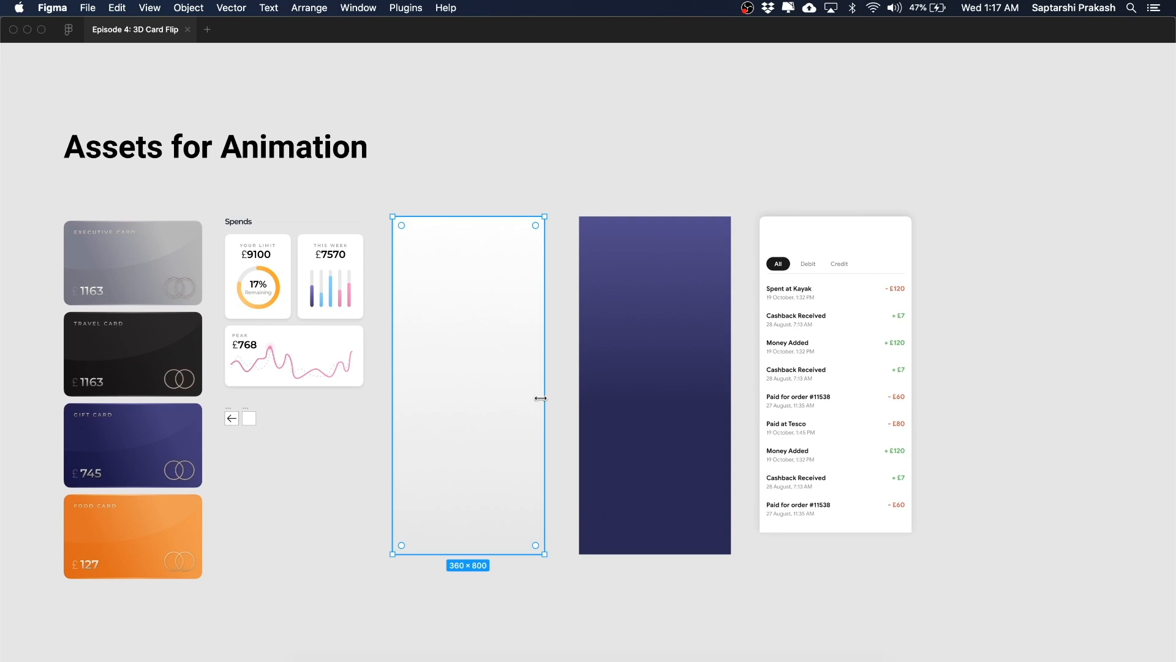
{"action": "scroll", "coordinate": [564, 375], "scroll_direction": "right", "scroll_amount": 2}
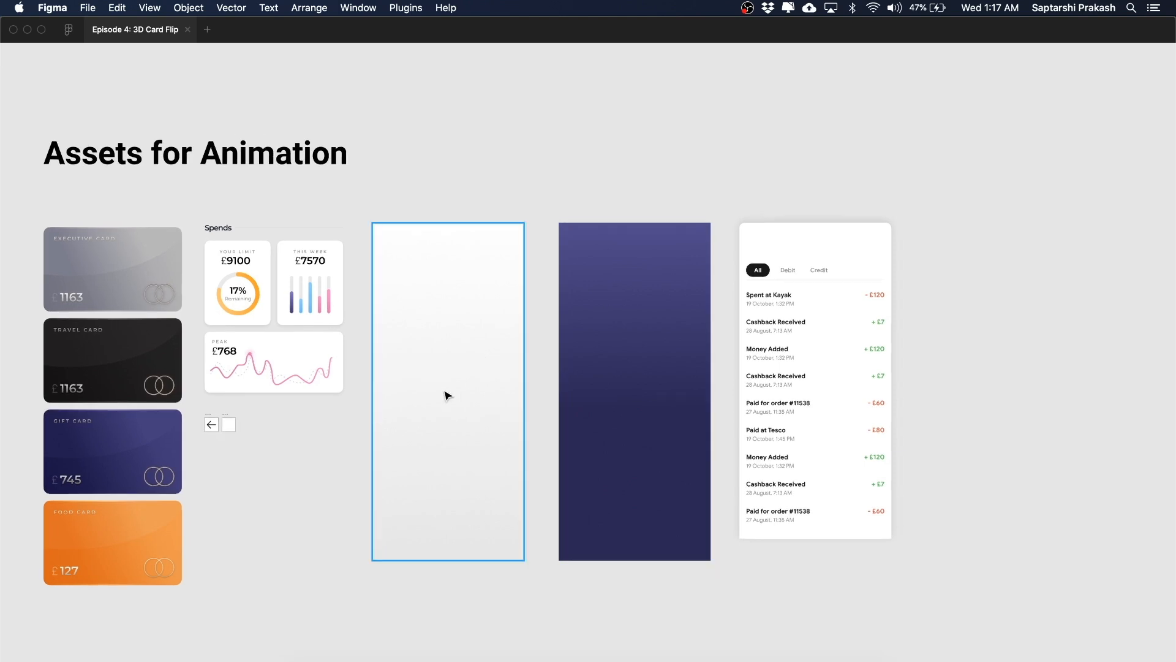
{"action": "left_click", "coordinate": [643, 373]}
{"action": "left_click", "coordinate": [462, 362]}
{"action": "left_click", "coordinate": [646, 341]}
{"action": "left_click", "coordinate": [446, 349]}
{"action": "left_click_drag", "start_coordinate": [654, 192], "coordinate": [459, 365]}
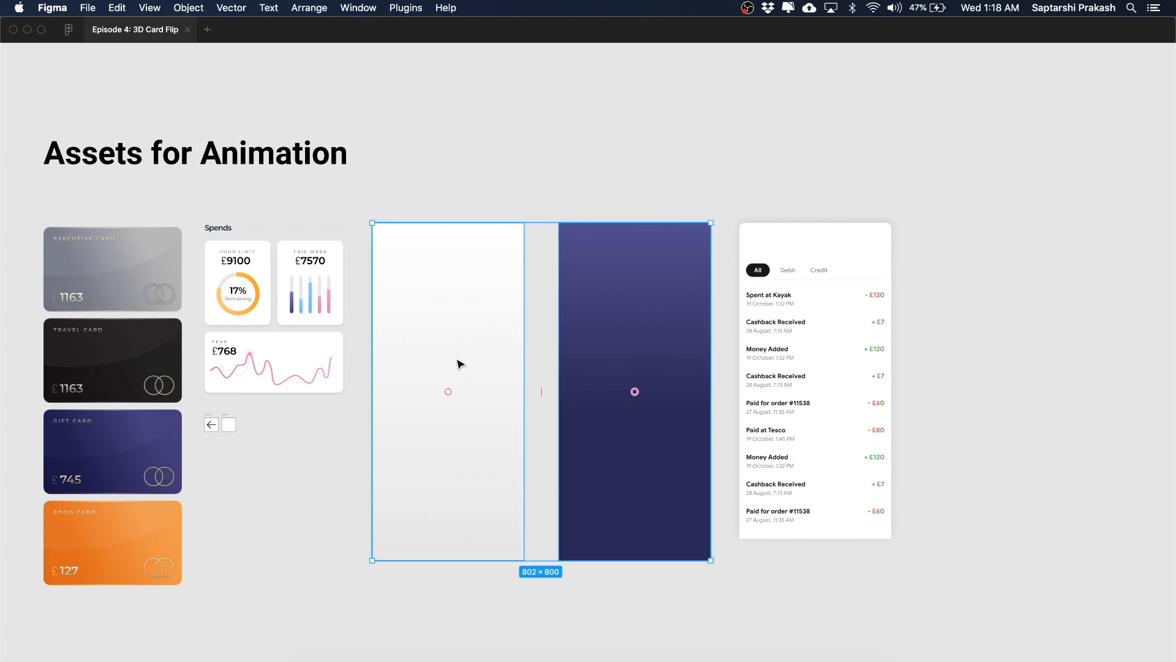
{"action": "scroll", "coordinate": [654, 260], "scroll_direction": "right", "scroll_amount": 3}
{"action": "left_click", "coordinate": [656, 261]}
{"action": "mouse_move", "coordinate": [748, 307]}
{"action": "left_mouse_down"}
{"action": "mouse_move", "coordinate": [747, 372]}
{"action": "mouse_move", "coordinate": [745, 306]}
{"action": "left_mouse_up"}
{"action": "left_click", "coordinate": [888, 238]}
{"action": "scroll", "coordinate": [888, 239], "scroll_direction": "down", "scroll_amount": 3}
{"action": "scroll", "coordinate": [888, 239], "scroll_direction": "left", "scroll_amount": 1}
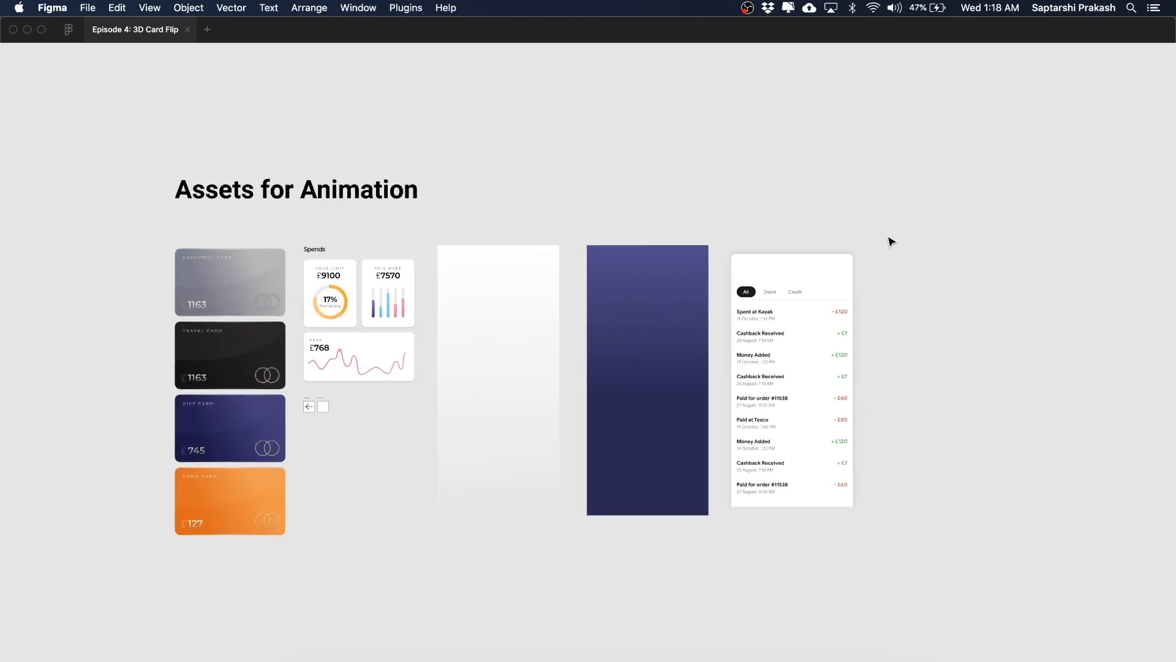
{"action": "left_click_drag", "start_coordinate": [979, 211], "coordinate": [152, 567]}
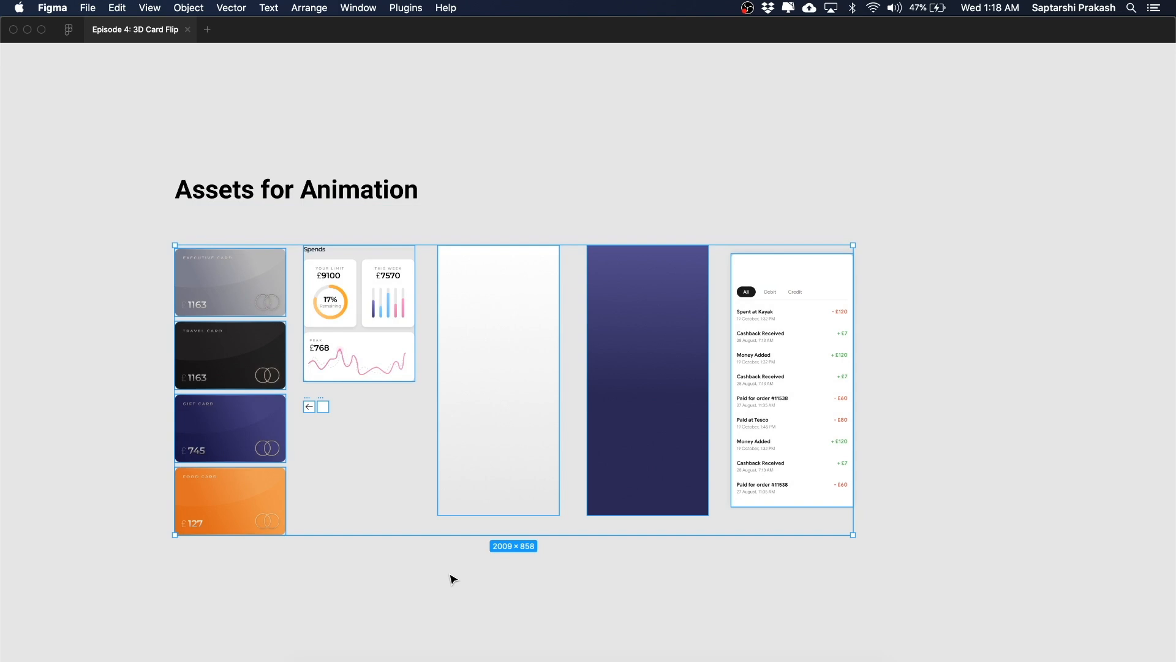
{"action": "left_click", "coordinate": [504, 571]}
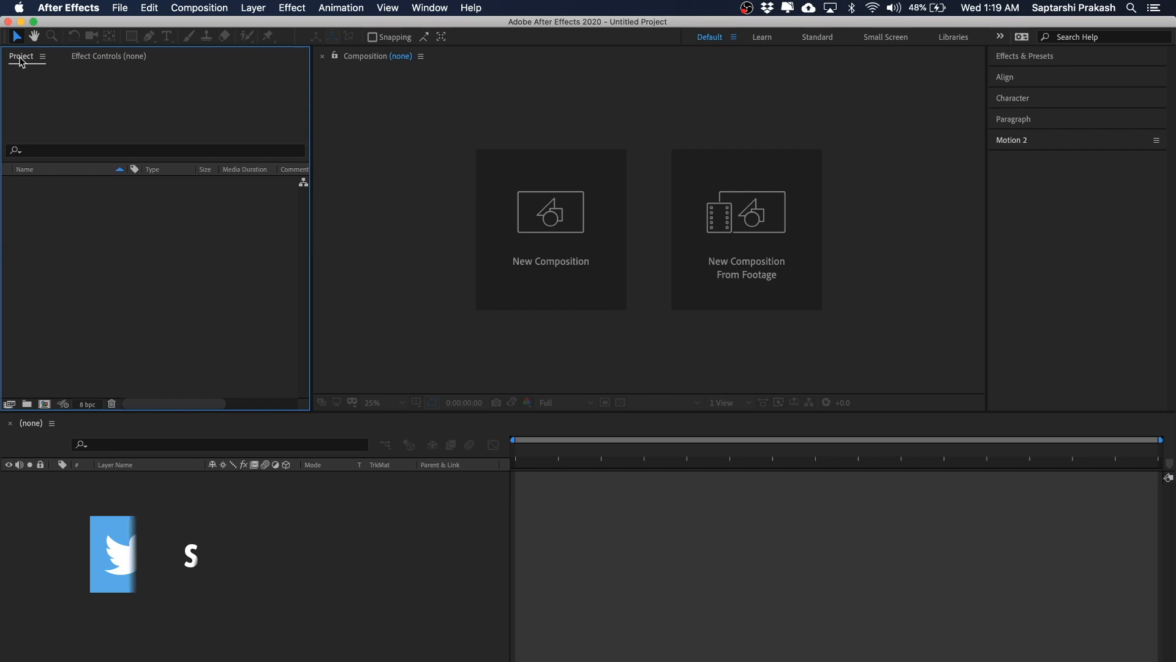
Step: Import all ten PNG files from the Image Assets folder into the project
{"action": "double_click", "coordinate": [94, 234]}
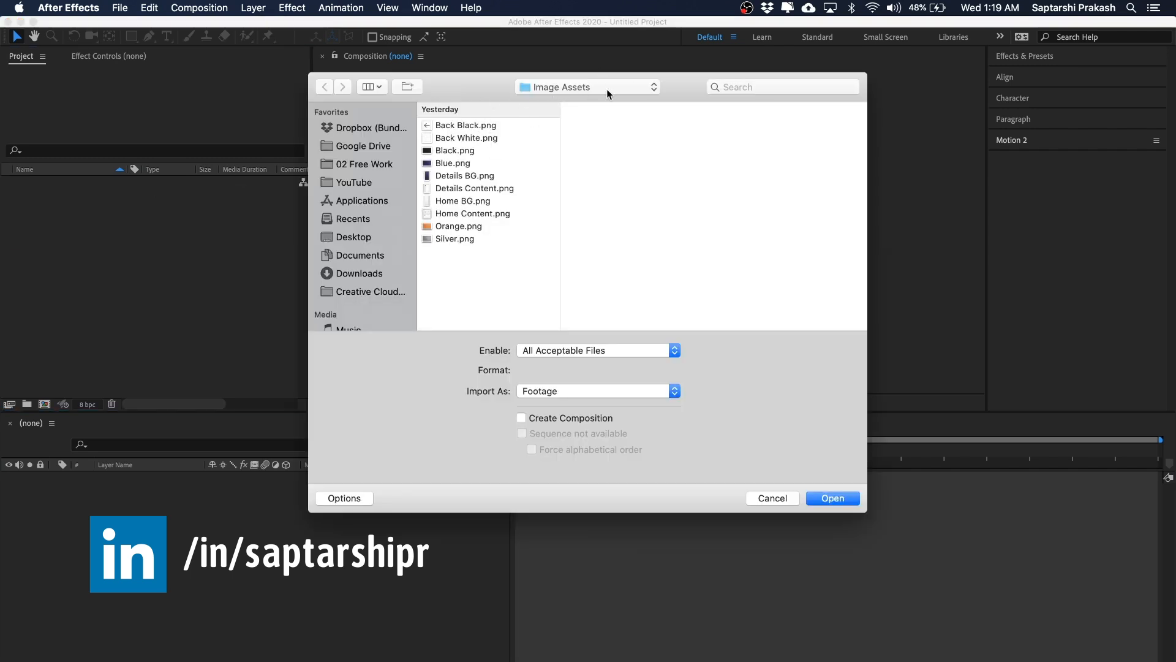
{"action": "left_click", "coordinate": [468, 124]}
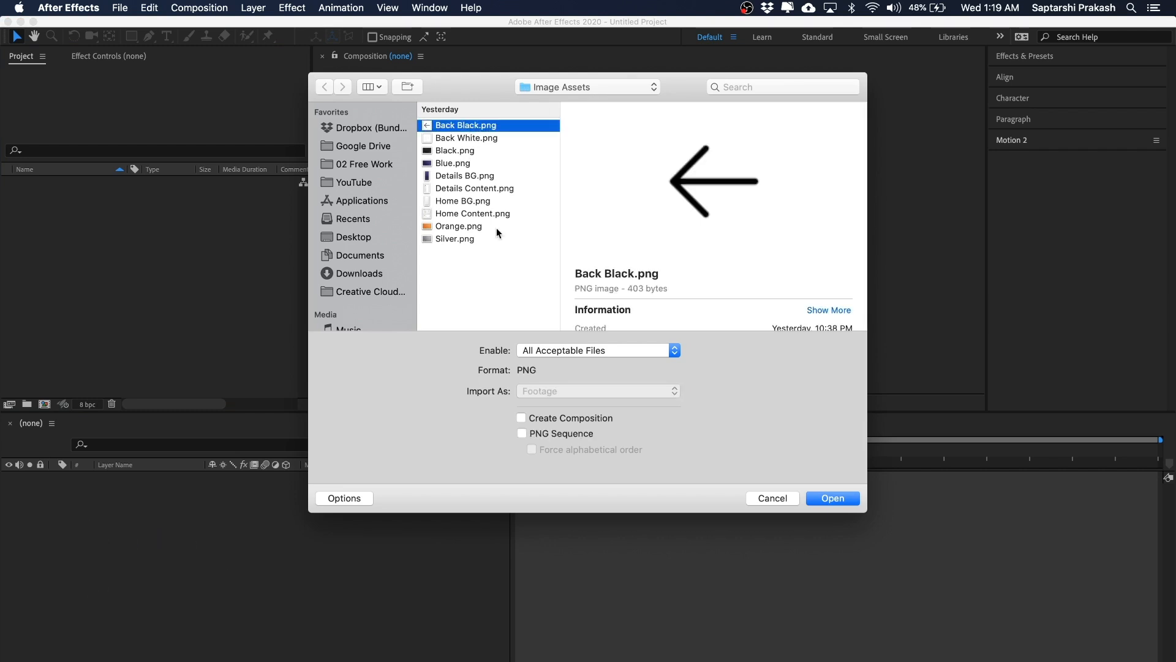
{"action": "left_click", "coordinate": [452, 240], "text": "shift"}
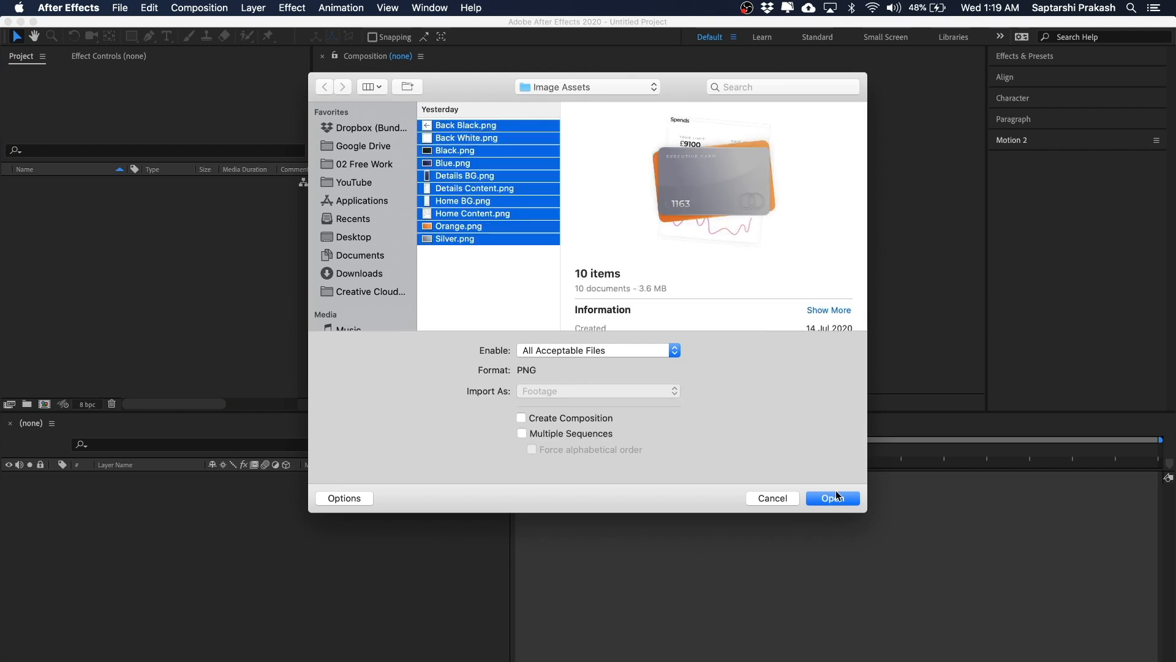
{"action": "left_click", "coordinate": [833, 497]}
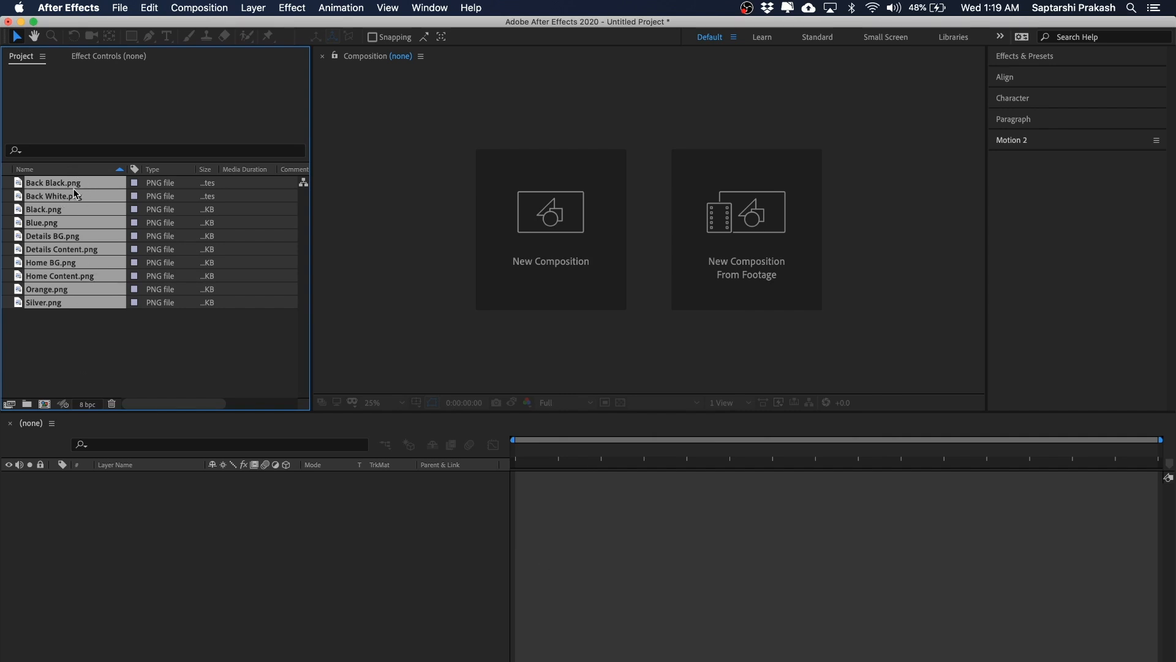
Step: Group all imported PNG files into a new project folder named Image Assets
{"action": "left_click", "coordinate": [109, 368]}
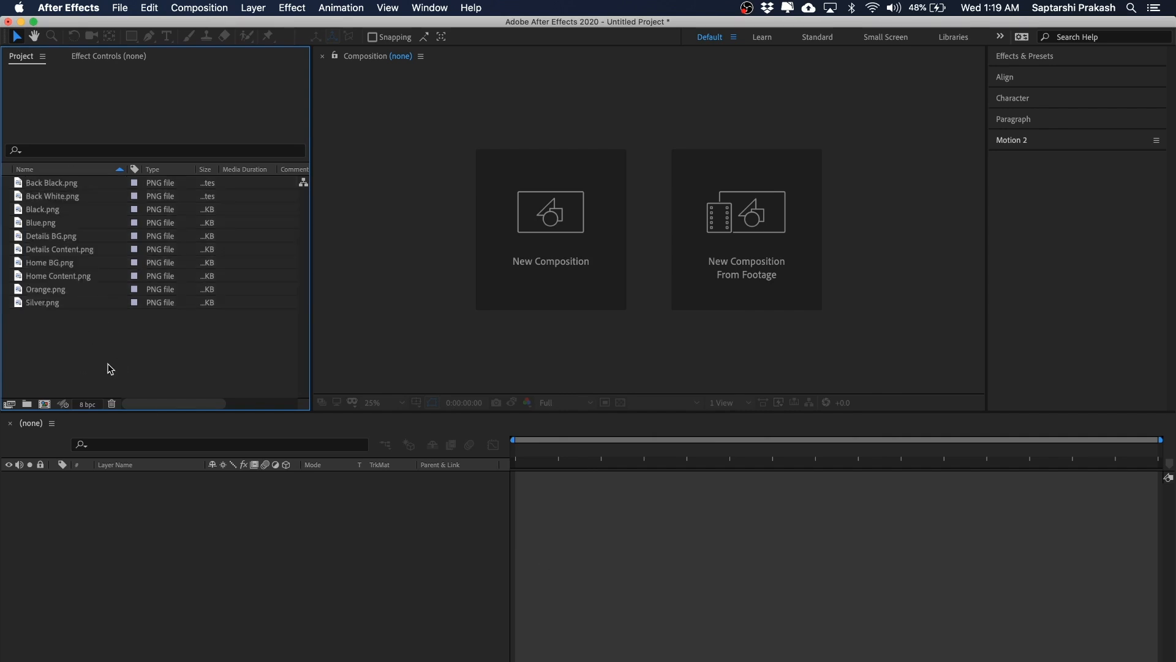
{"action": "left_click", "coordinate": [54, 304]}
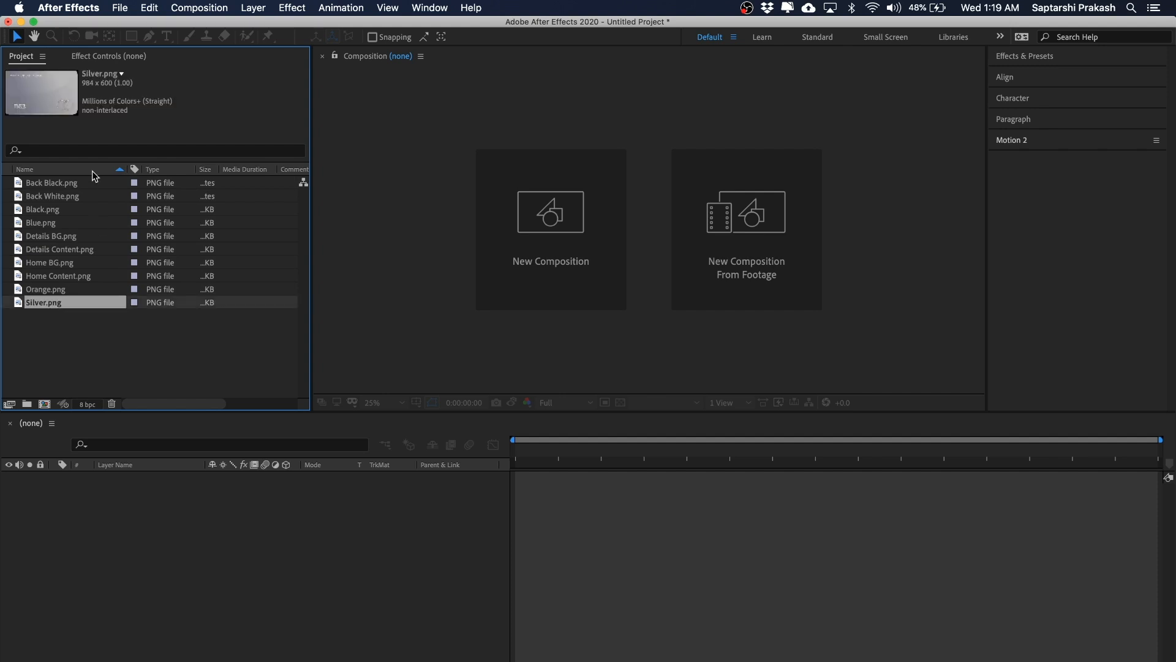
{"action": "left_click", "coordinate": [54, 183], "text": "shift"}
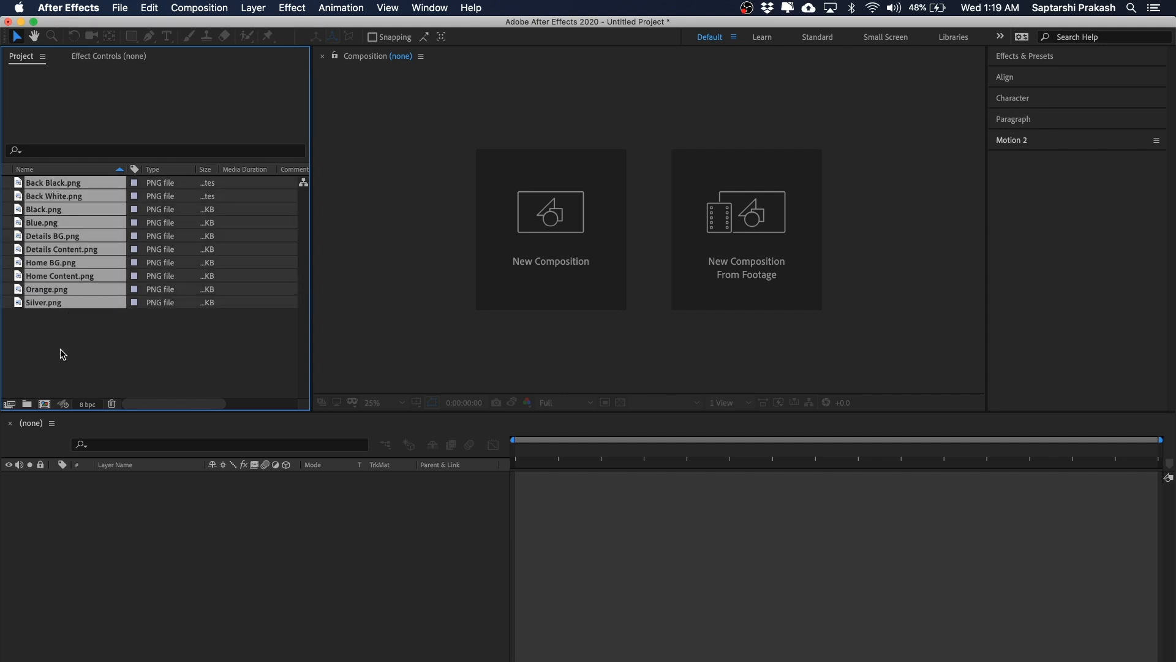
{"action": "left_click", "coordinate": [60, 354]}
{"action": "left_click", "coordinate": [50, 304]}
{"action": "left_click", "coordinate": [56, 184], "text": "shift"}
{"action": "left_click_drag", "start_coordinate": [45, 207], "coordinate": [29, 408]}
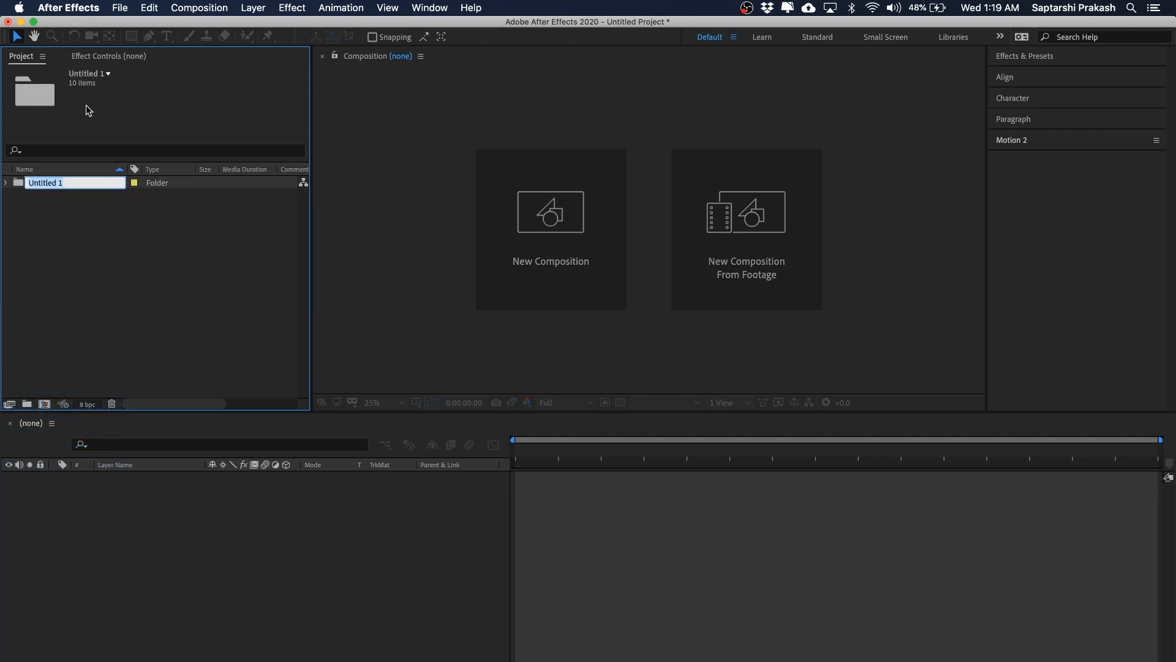
{"action": "key", "text": "BackSpace"}
{"action": "key", "text": "Return"}
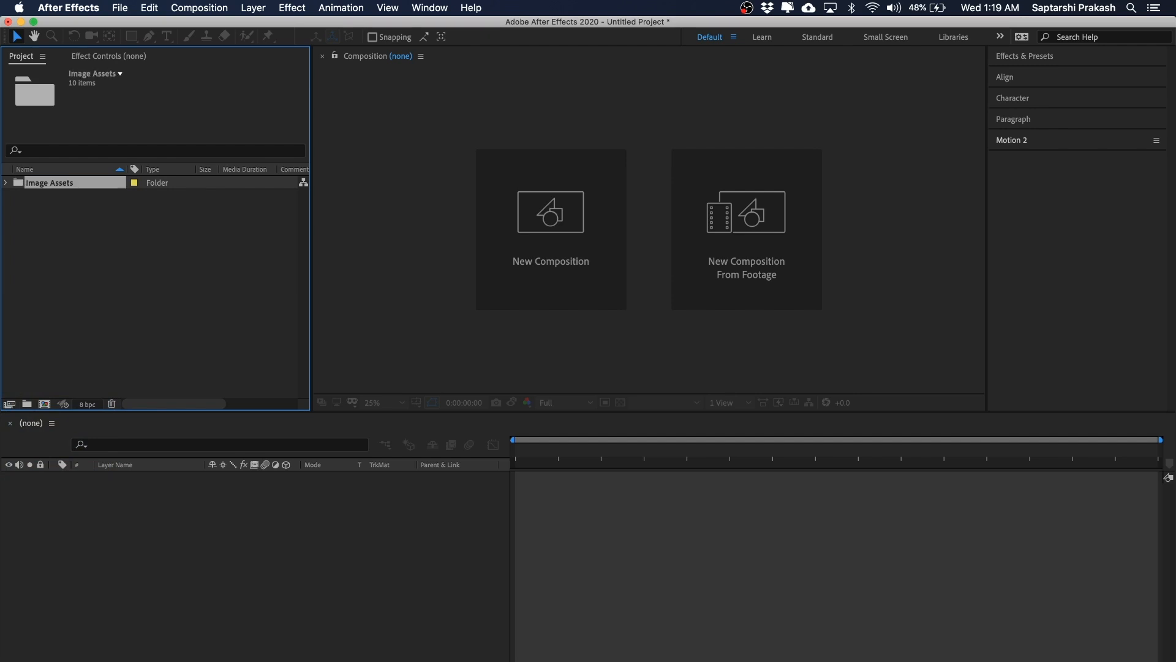
{"action": "left_click", "coordinate": [6, 183]}
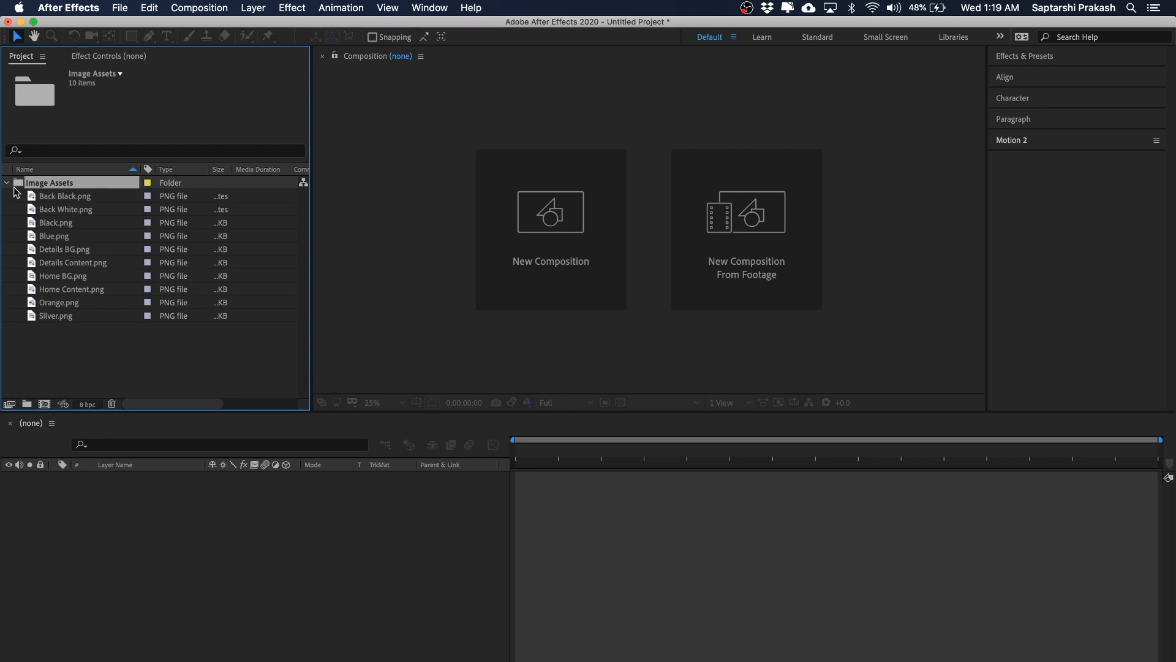
{"action": "left_click", "coordinate": [6, 183]}
Step: Start a new composition sized 1080 × 2400 px with the aspect ratio unlocked
{"action": "left_click", "coordinate": [154, 299]}
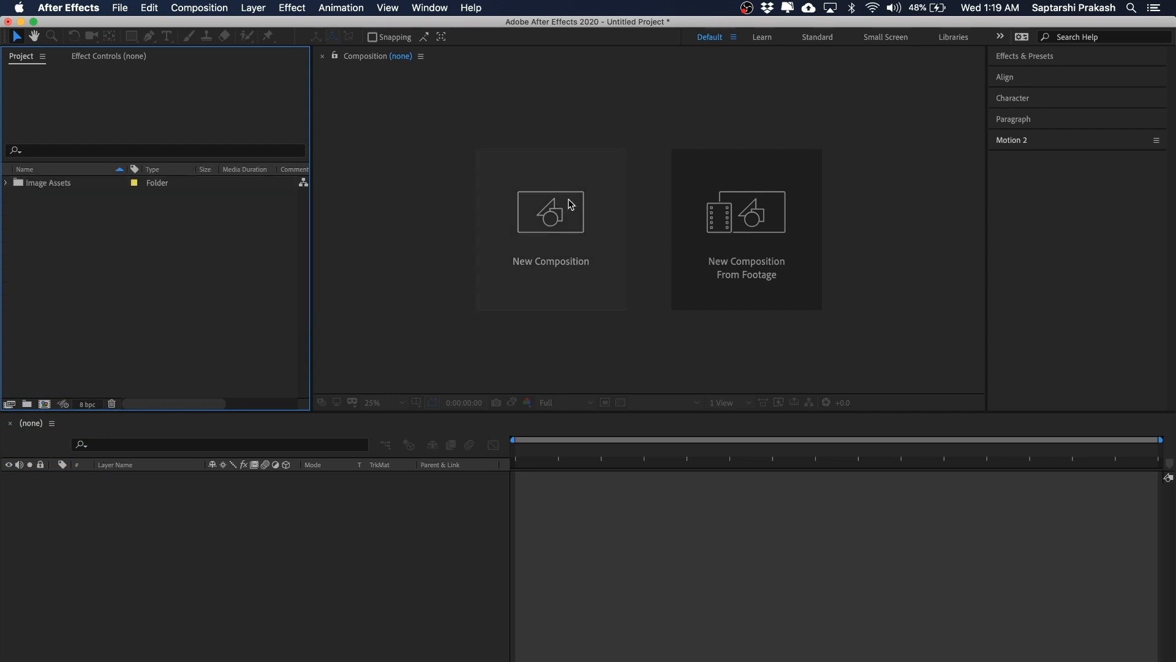
{"action": "left_click", "coordinate": [554, 221]}
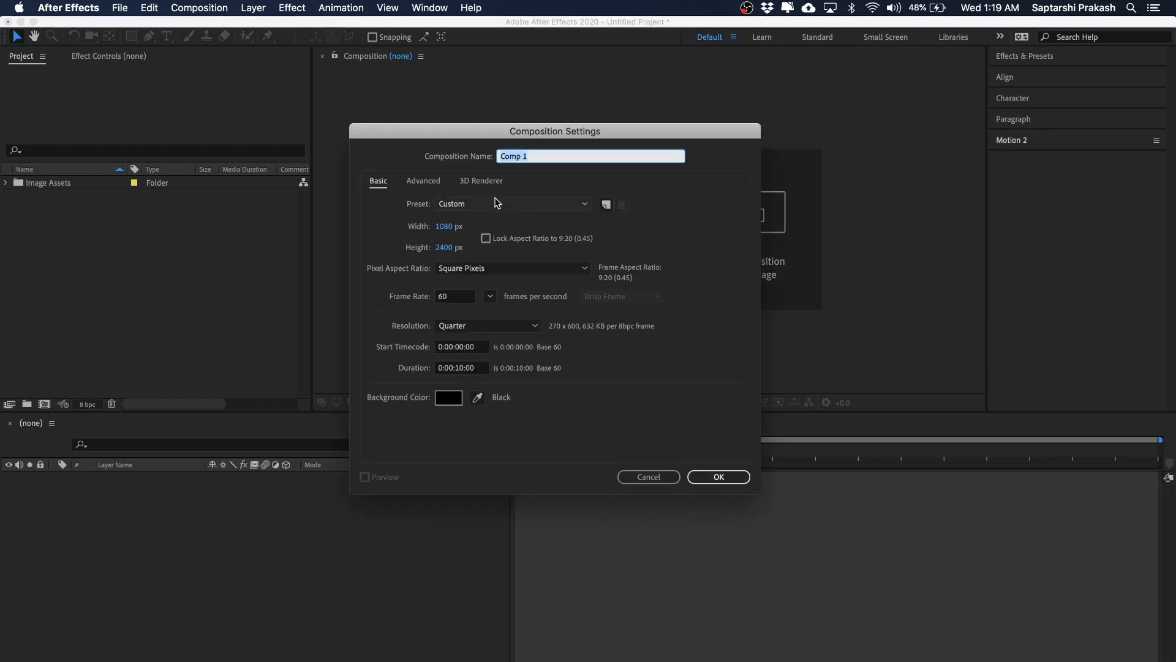
{"action": "left_click", "coordinate": [444, 227]}
{"action": "left_click", "coordinate": [493, 215]}
{"action": "left_click", "coordinate": [444, 247]}
{"action": "left_click", "coordinate": [747, 246]}
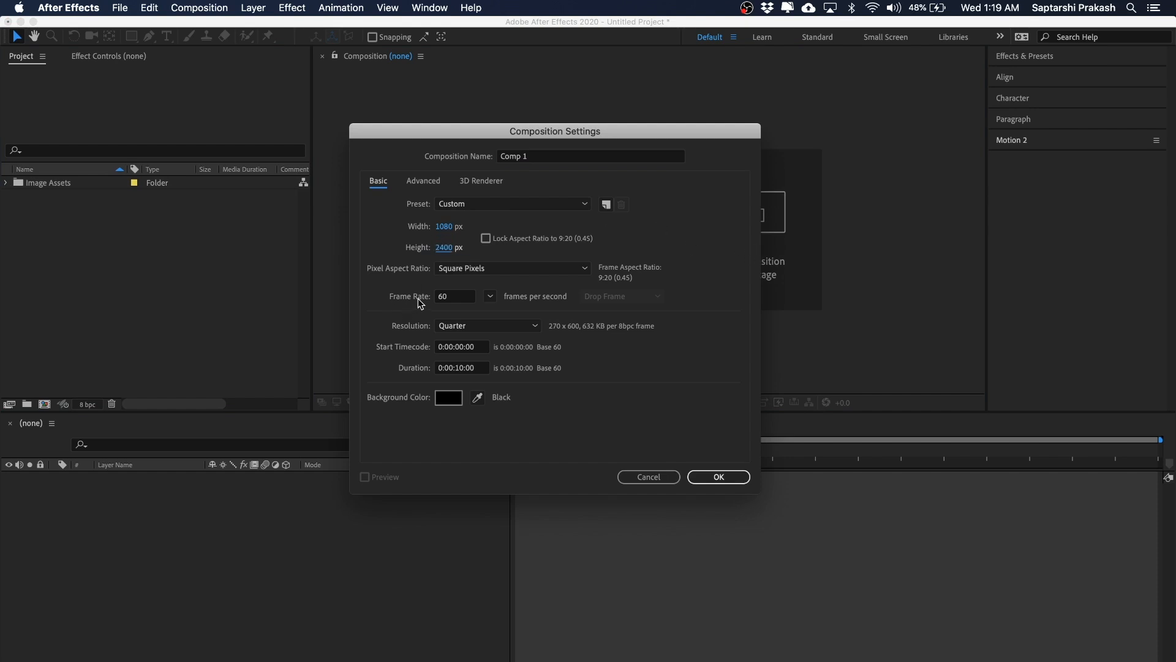
Step: Keep the resolution at Quarter, name the composition Main Mobile and create it
{"action": "left_click", "coordinate": [440, 327]}
{"action": "left_click", "coordinate": [446, 329]}
{"action": "left_click", "coordinate": [460, 331]}
{"action": "left_click", "coordinate": [361, 329]}
{"action": "left_click", "coordinate": [481, 327]}
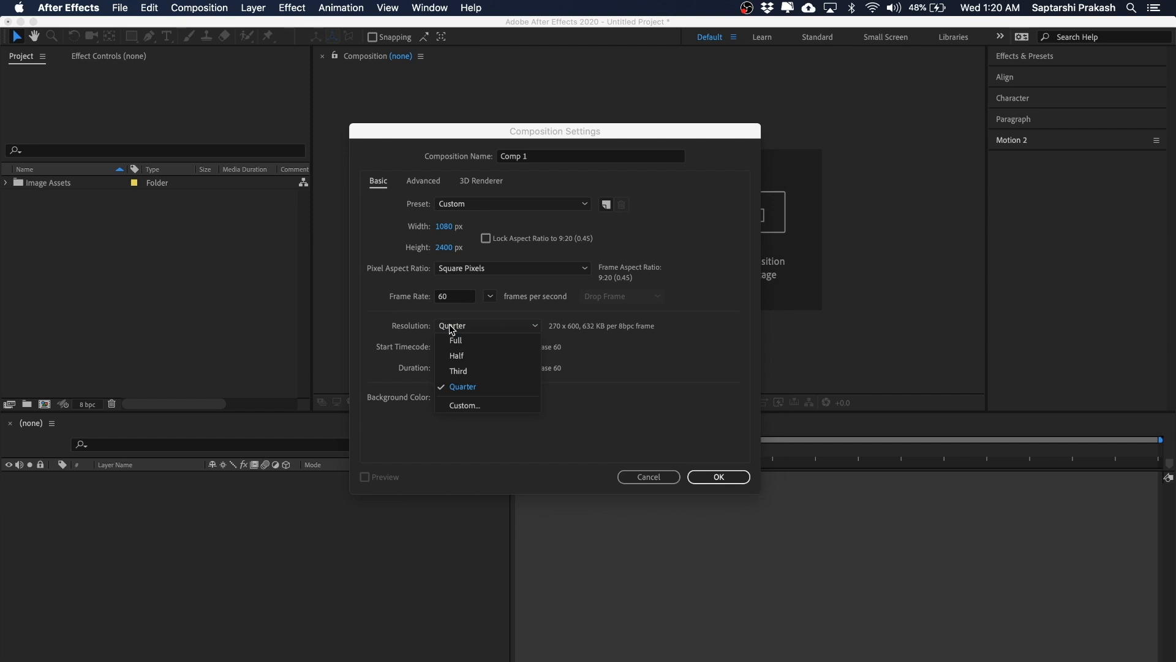
{"action": "left_click", "coordinate": [400, 331]}
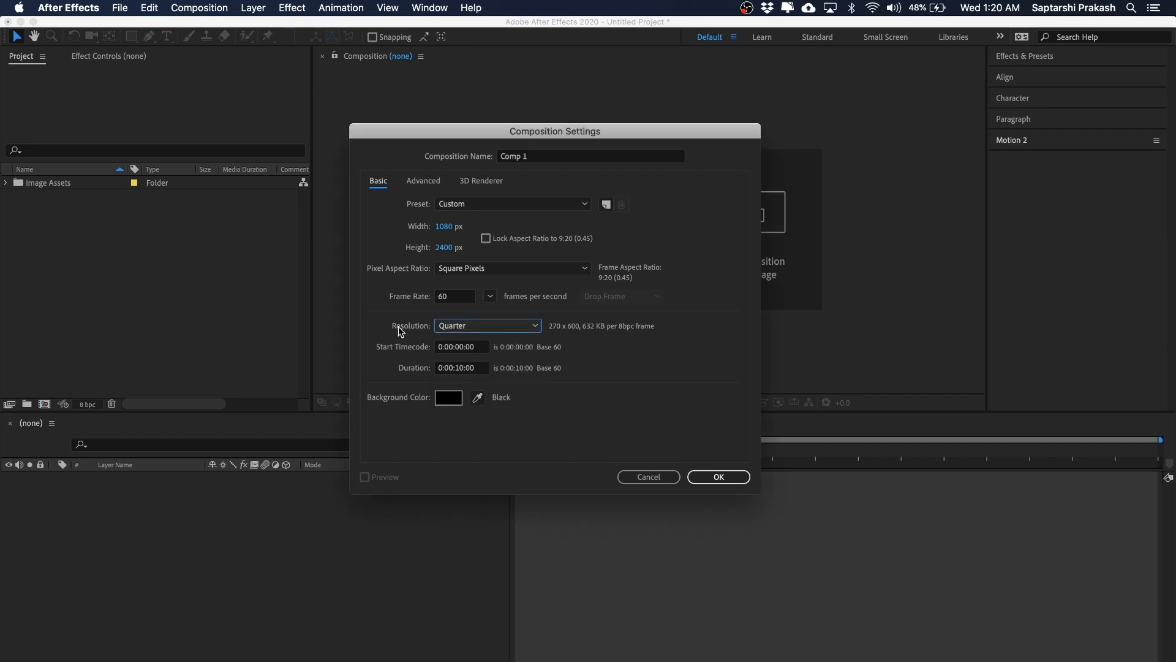
{"action": "left_click", "coordinate": [477, 331]}
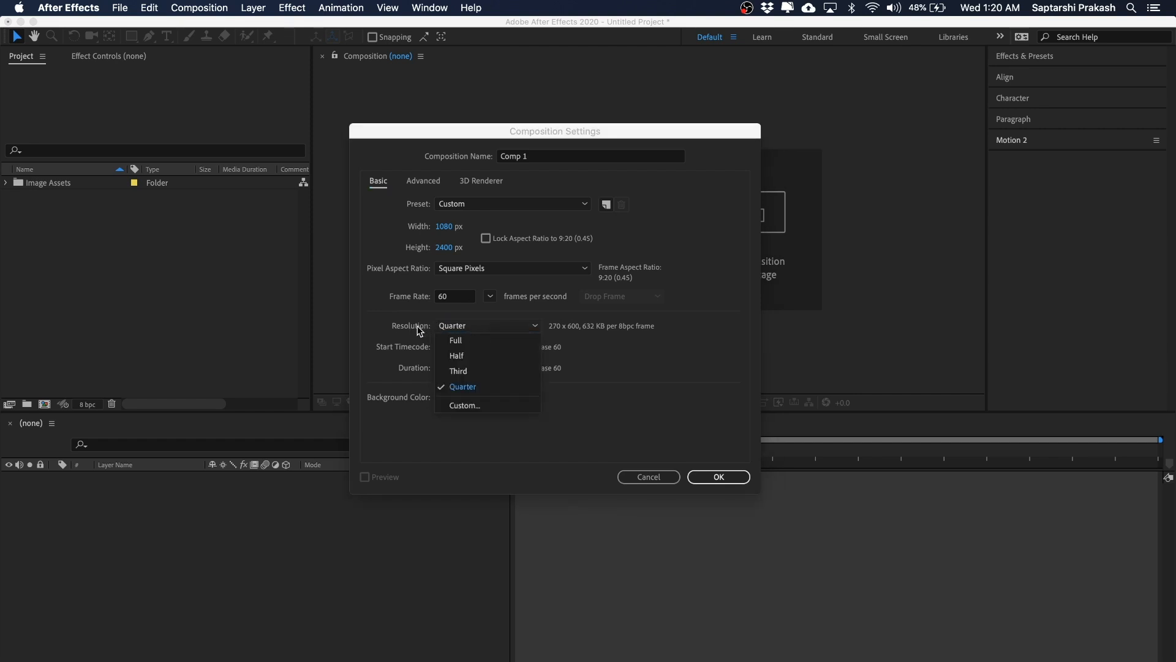
{"action": "left_click", "coordinate": [472, 387]}
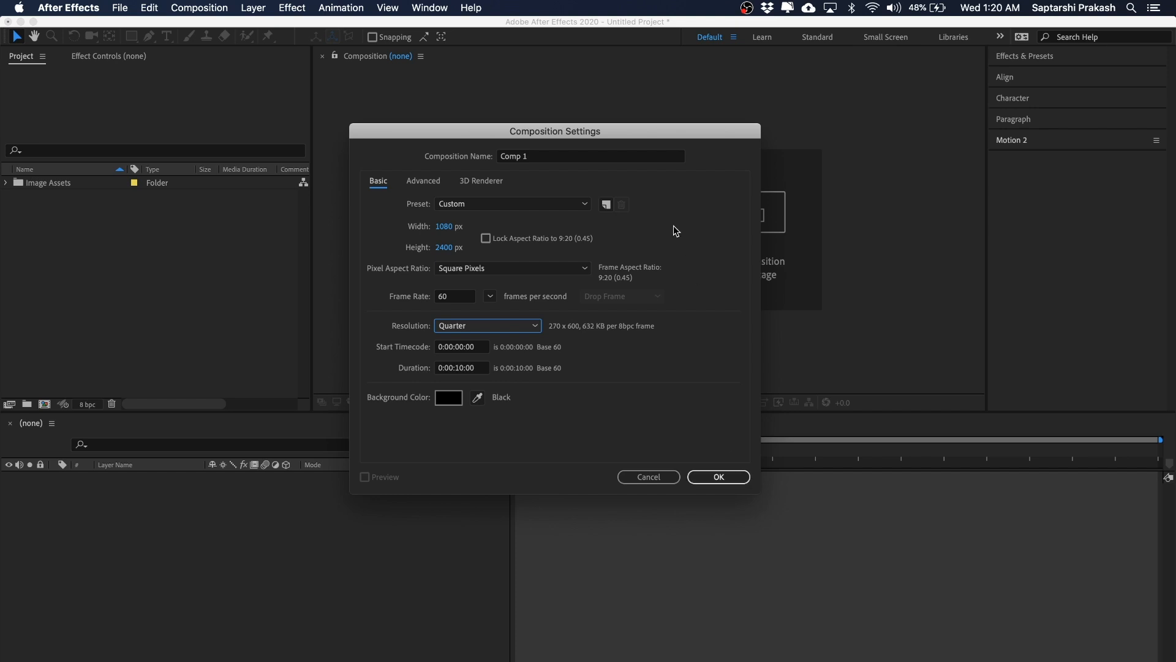
{"action": "left_click", "coordinate": [550, 157]}
{"action": "type", "text": "Main Mobile"}
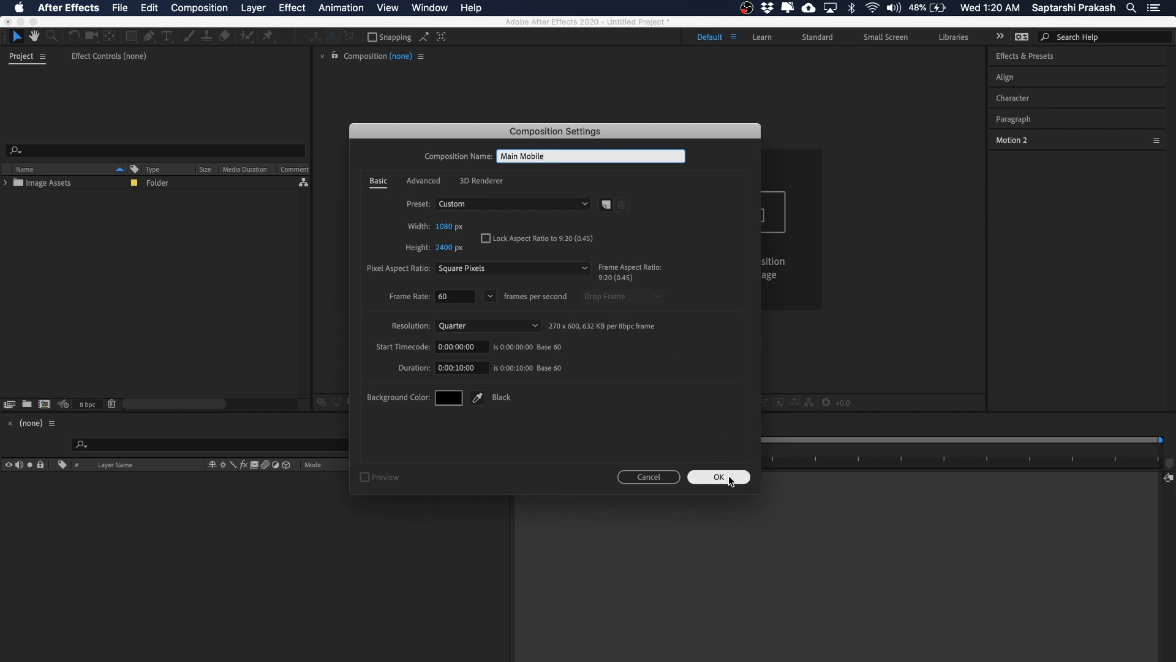
{"action": "left_click", "coordinate": [718, 477]}
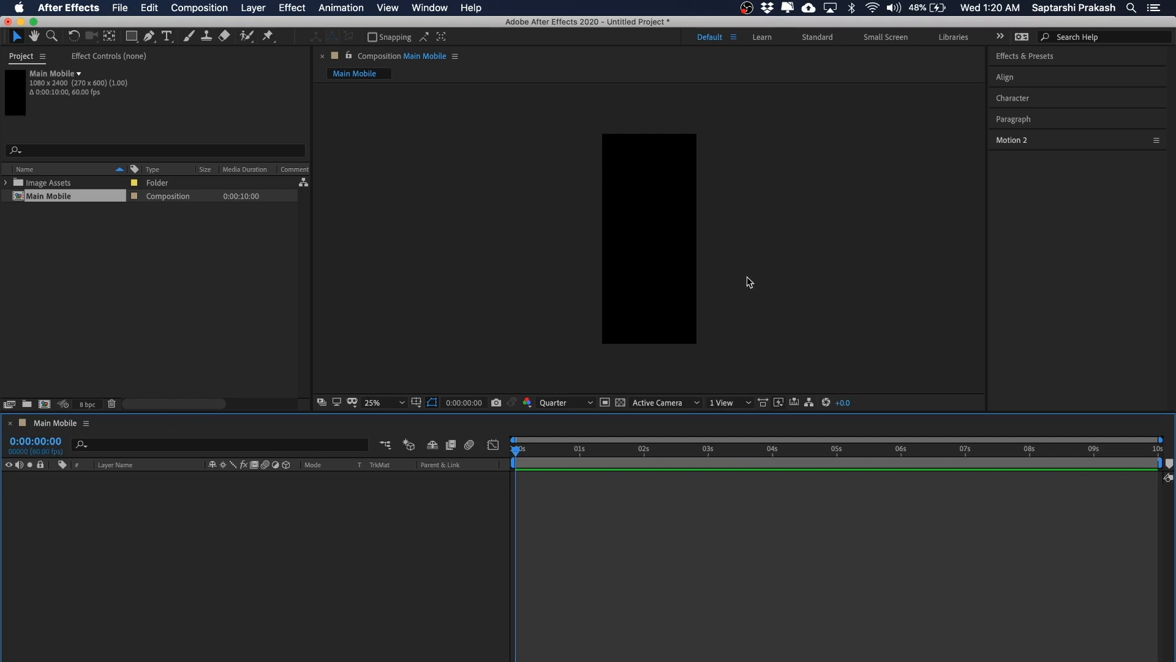
Step: Add Home BG.png from the Image Assets folder to the composition and lock its layer
{"action": "left_click_drag", "start_coordinate": [840, 208], "coordinate": [764, 210]}
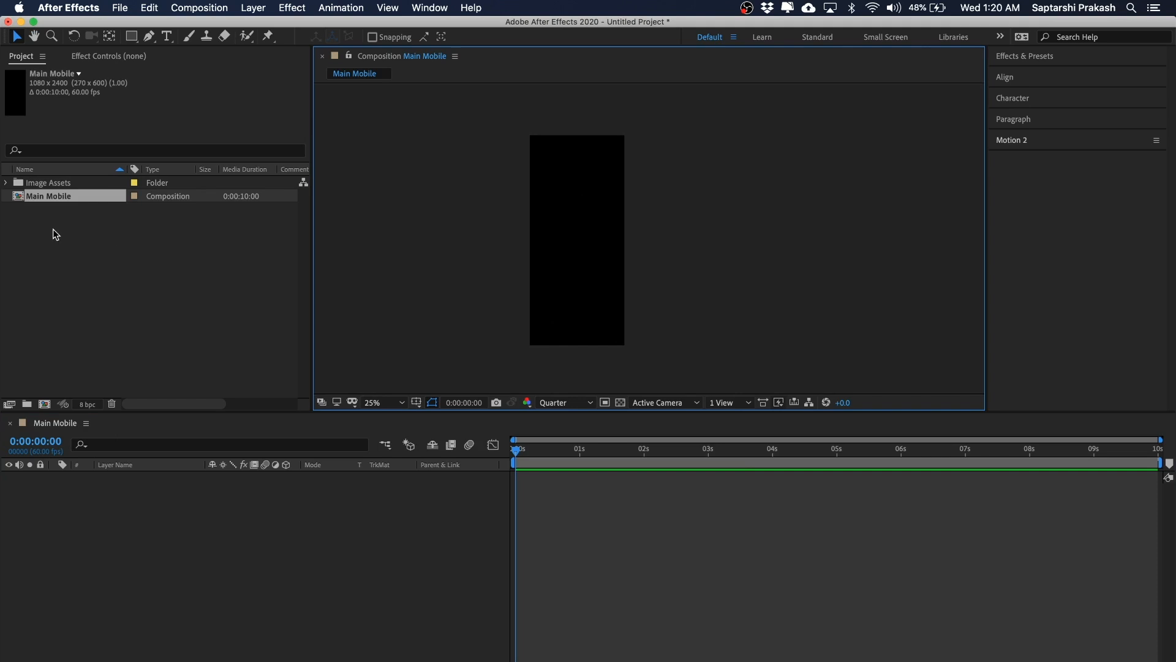
{"action": "left_click", "coordinate": [6, 183]}
{"action": "left_click", "coordinate": [244, 589]}
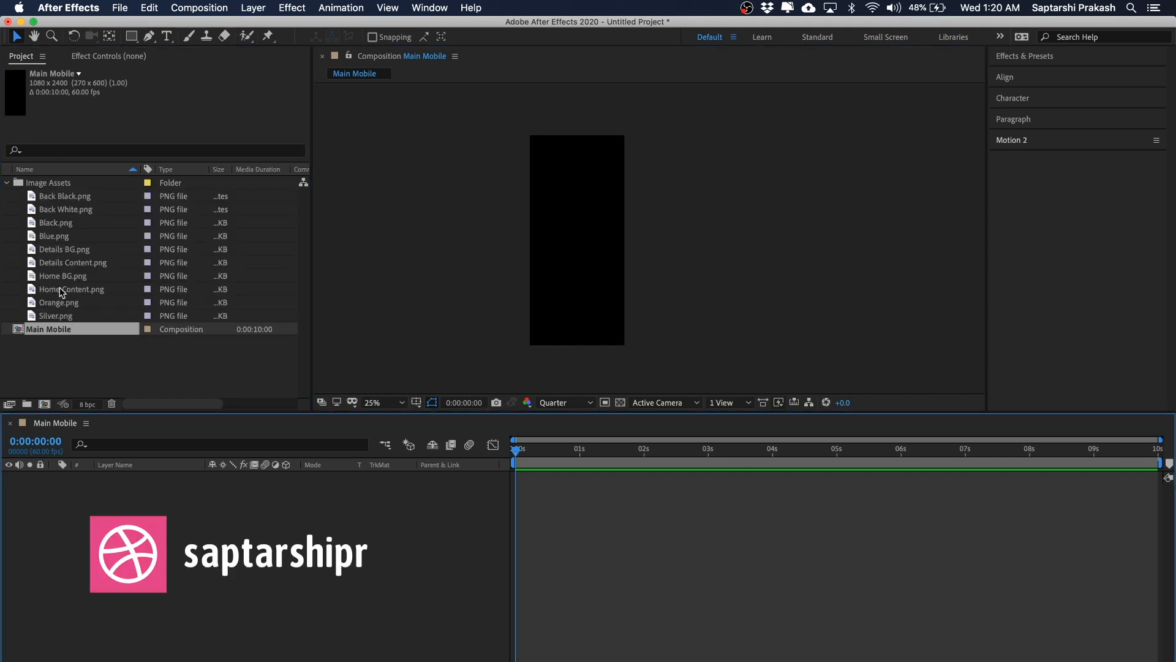
{"action": "left_click_drag", "start_coordinate": [65, 278], "coordinate": [134, 504]}
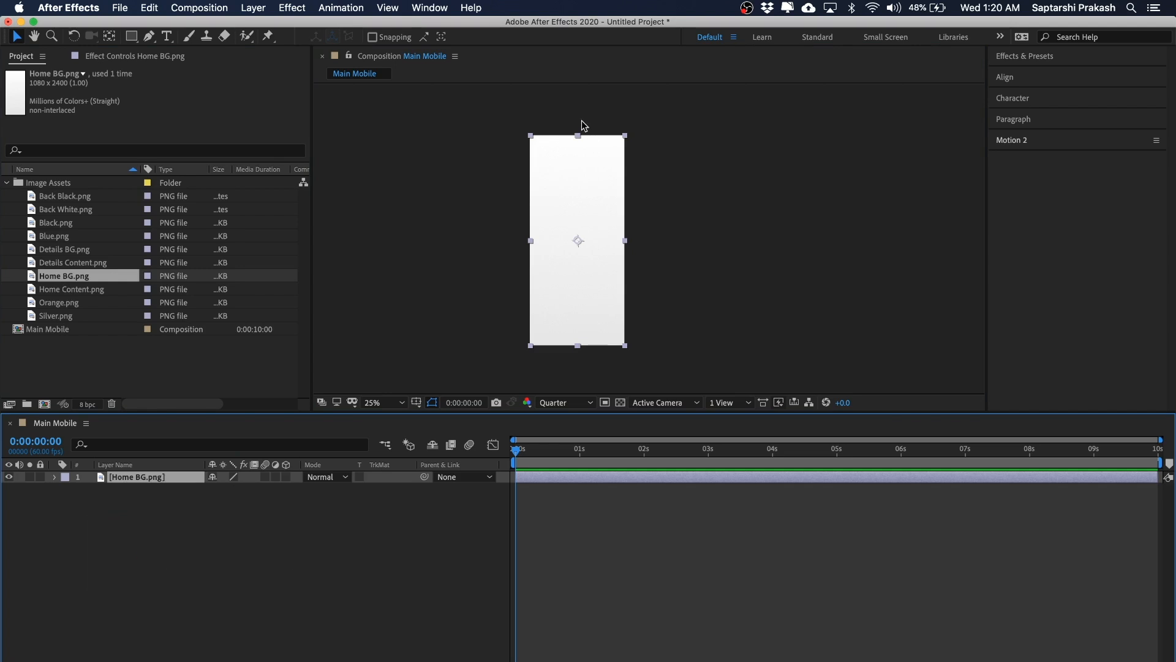
{"action": "left_click", "coordinate": [101, 490]}
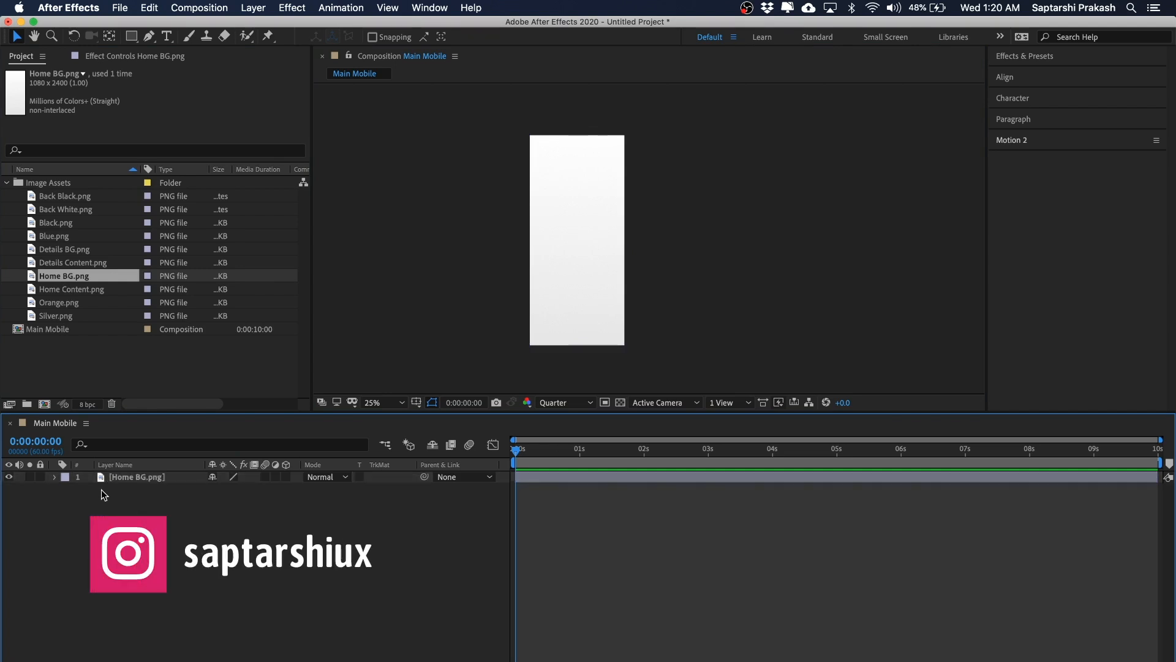
{"action": "left_click", "coordinate": [116, 480]}
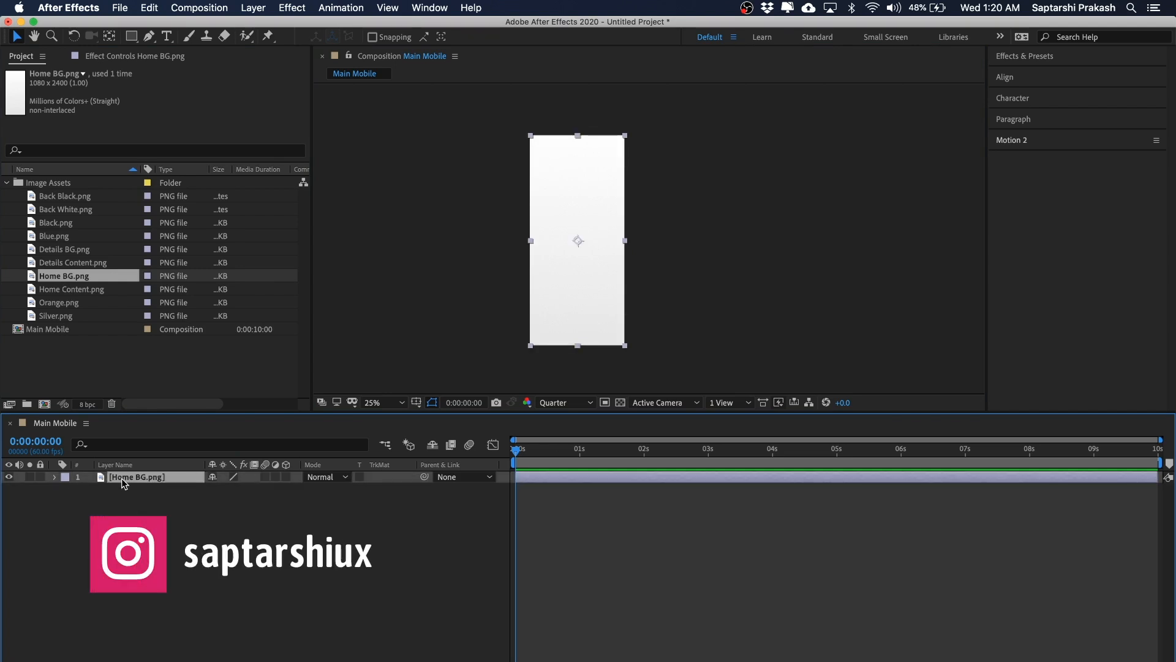
{"action": "left_click", "coordinate": [40, 477]}
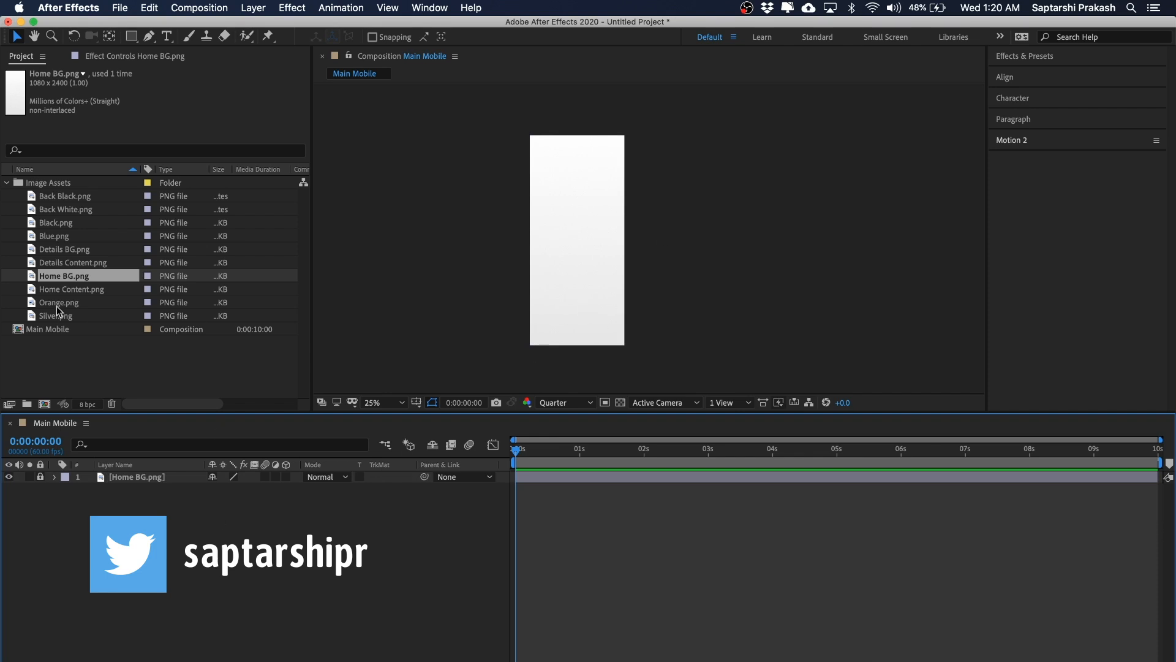
Step: Add Black.png, Blue.png, Orange.png and Silver.png to the composition above the background layer
{"action": "left_click", "coordinate": [62, 223]}
{"action": "left_click", "coordinate": [171, 232], "text": "shift"}
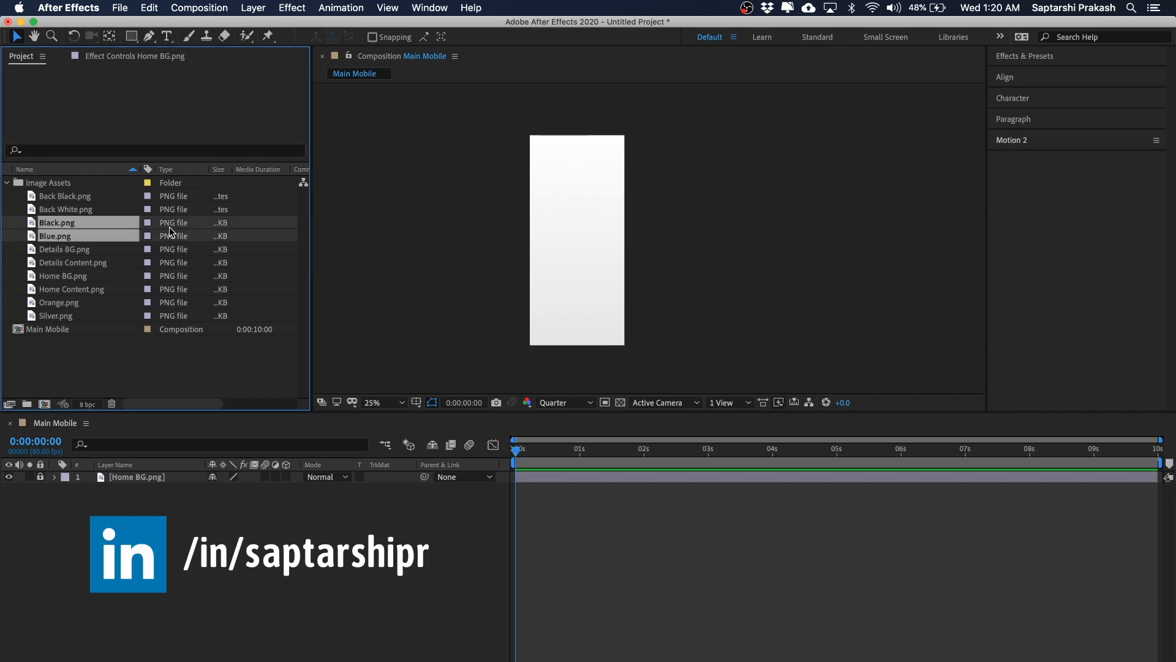
{"action": "left_click", "coordinate": [69, 303], "text": "super"}
{"action": "left_click", "coordinate": [50, 317], "text": "super"}
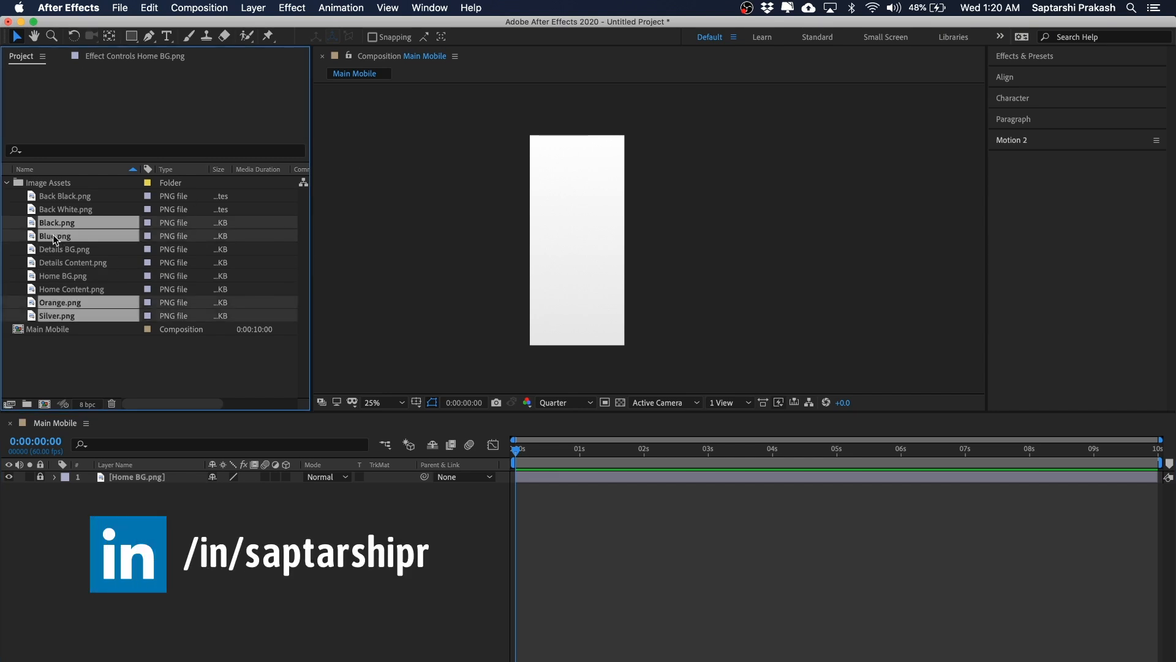
{"action": "left_click_drag", "start_coordinate": [54, 239], "coordinate": [129, 478]}
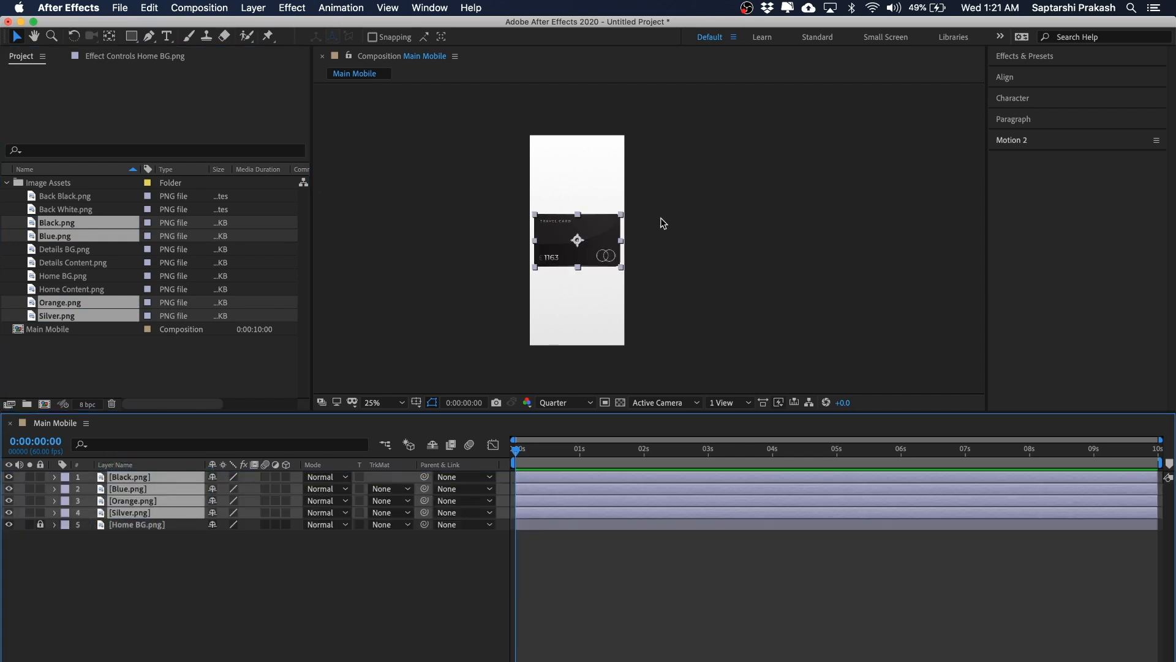
Step: Examine the stacked card layers in the composition viewer at a closer zoom
{"action": "key", "text": "period"}
{"action": "key", "text": "comma"}
{"action": "key", "text": "period"}
{"action": "key", "text": "space"}
{"action": "left_click_drag", "start_coordinate": [683, 178], "coordinate": [732, 255]}
{"action": "left_click_drag", "start_coordinate": [599, 323], "coordinate": [586, 212]}
{"action": "left_click", "coordinate": [751, 249]}
{"action": "left_click", "coordinate": [606, 235]}
{"action": "left_click_drag", "start_coordinate": [733, 205], "coordinate": [446, 268]}
{"action": "left_click", "coordinate": [745, 228]}
{"action": "left_click_drag", "start_coordinate": [719, 206], "coordinate": [438, 257]}
{"action": "left_click", "coordinate": [826, 266]}
{"action": "left_click", "coordinate": [136, 512]}
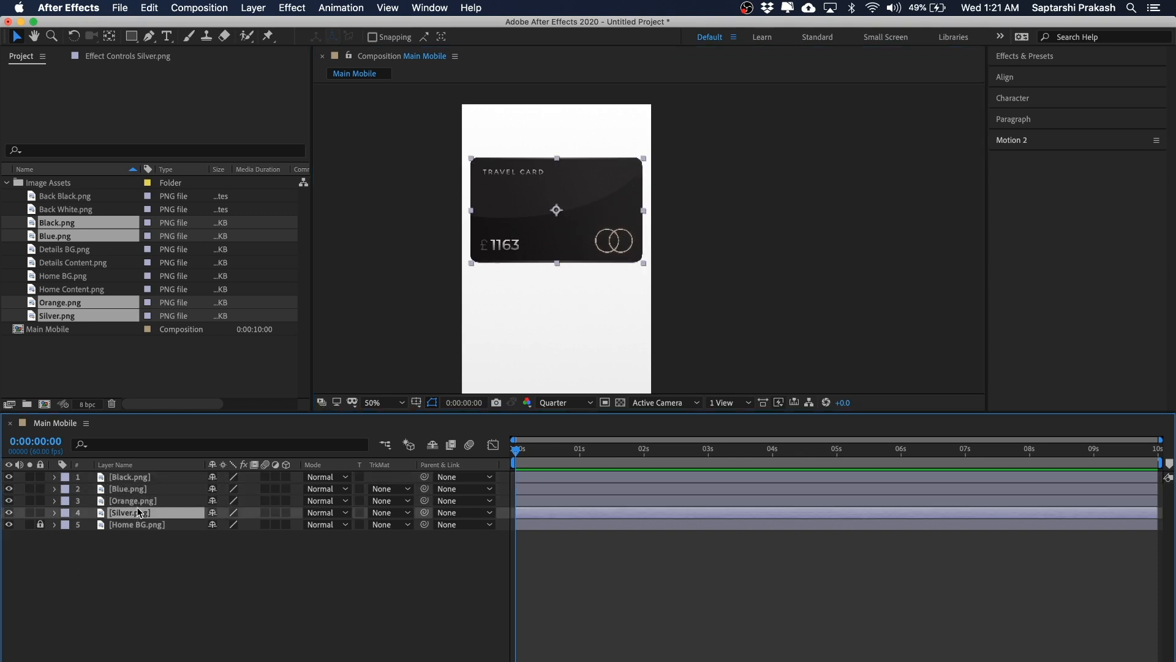
Step: Try to reposition the black card's anchor point with the Pan Behind tool
{"action": "left_click", "coordinate": [140, 478], "text": "shift"}
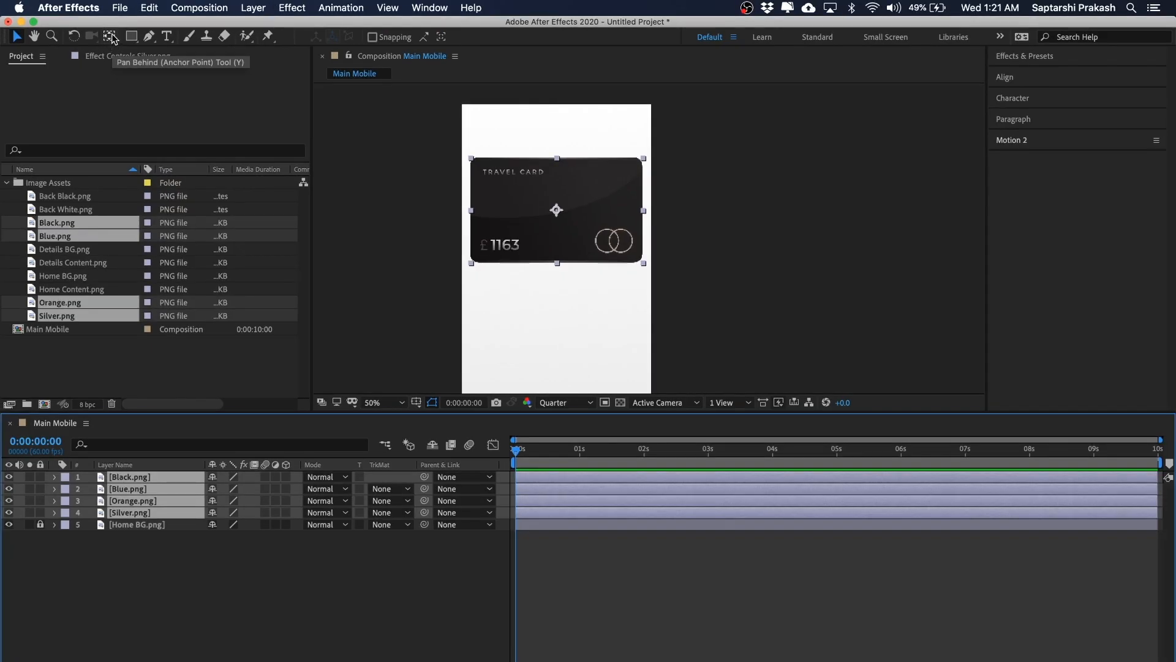
{"action": "left_click", "coordinate": [111, 42]}
{"action": "left_click", "coordinate": [128, 547]}
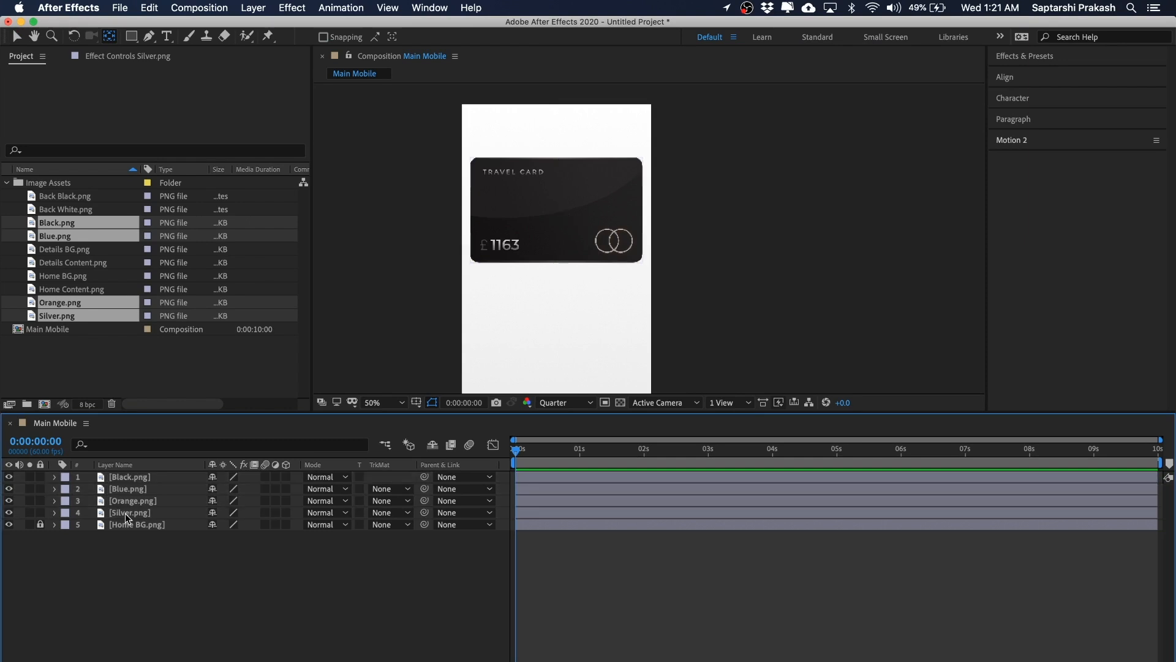
{"action": "left_click", "coordinate": [144, 477]}
{"action": "left_click", "coordinate": [736, 216]}
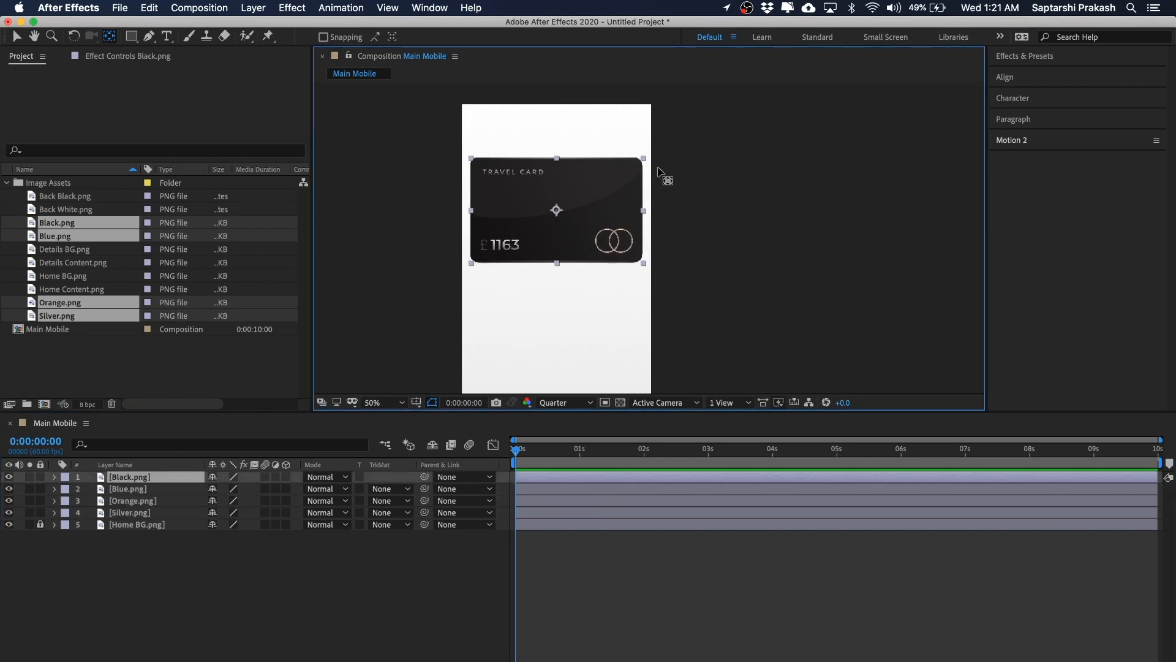
{"action": "mouse_move", "coordinate": [555, 212]}
{"action": "left_mouse_down"}
{"action": "mouse_move", "coordinate": [556, 265]}
{"action": "mouse_move", "coordinate": [553, 211]}
{"action": "left_mouse_up"}
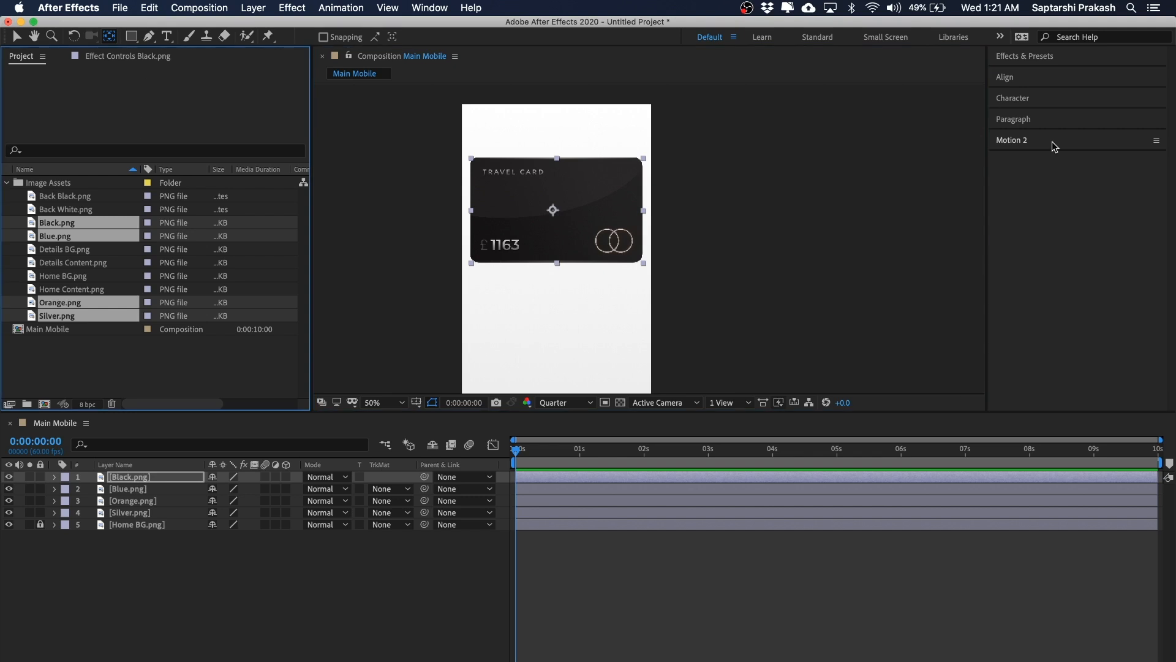
Step: Select all four card layers and set their anchor points to the bottom centre with Motion 2
{"action": "left_click", "coordinate": [1023, 140]}
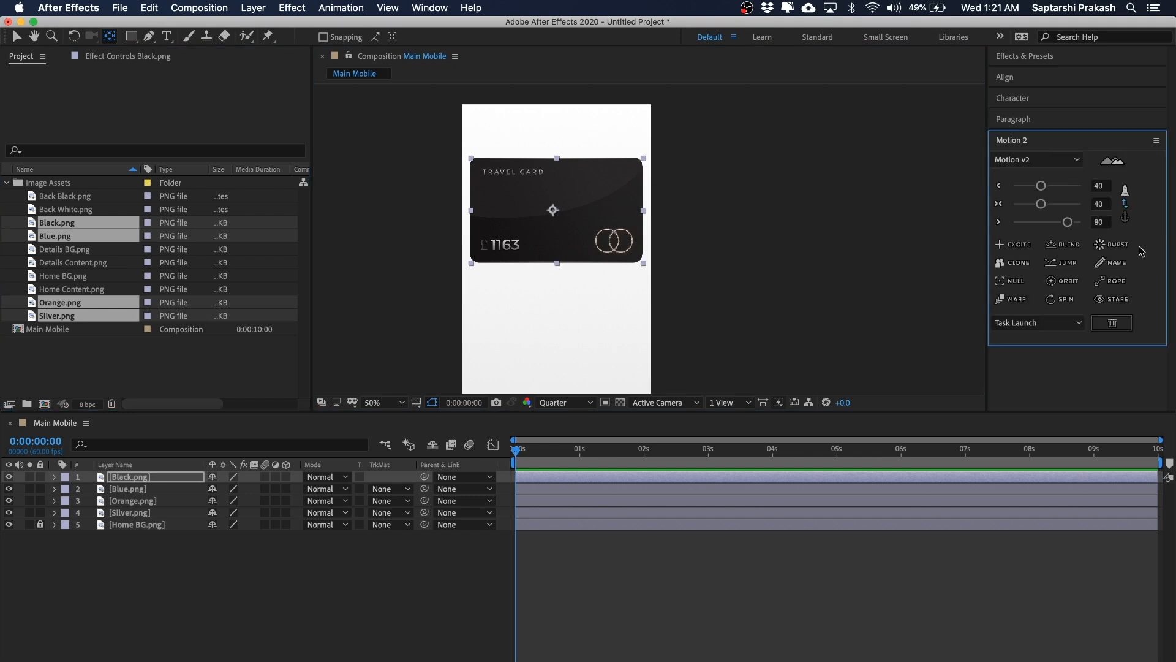
{"action": "left_click", "coordinate": [17, 36]}
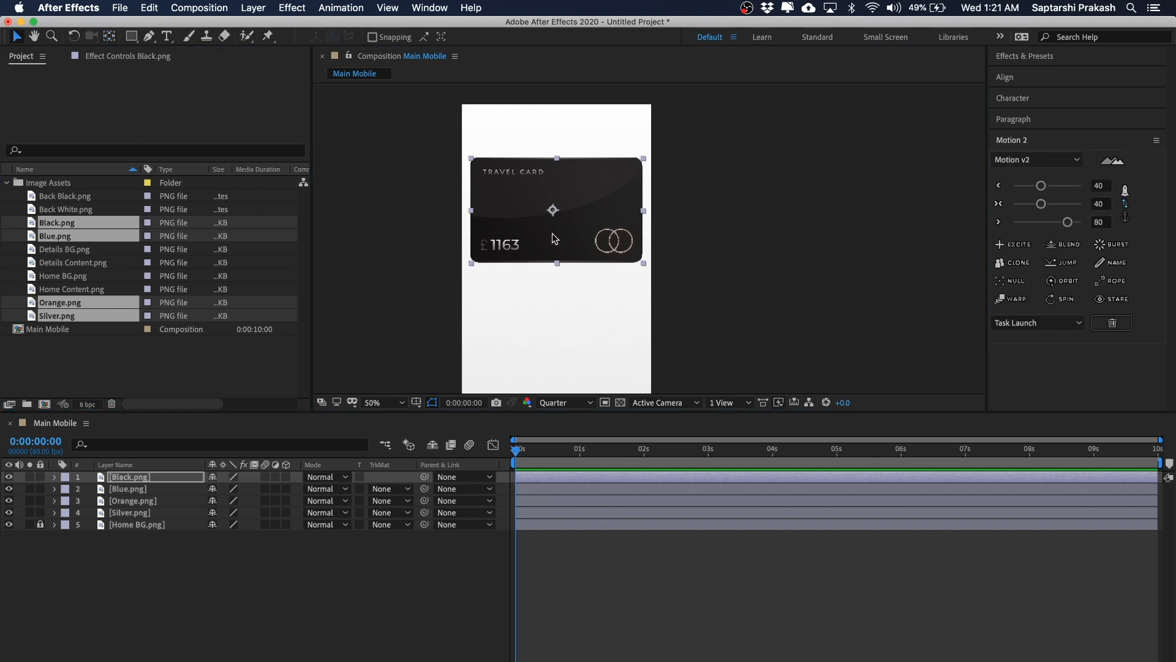
{"action": "left_click", "coordinate": [793, 239]}
{"action": "left_click_drag", "start_coordinate": [702, 158], "coordinate": [439, 314]}
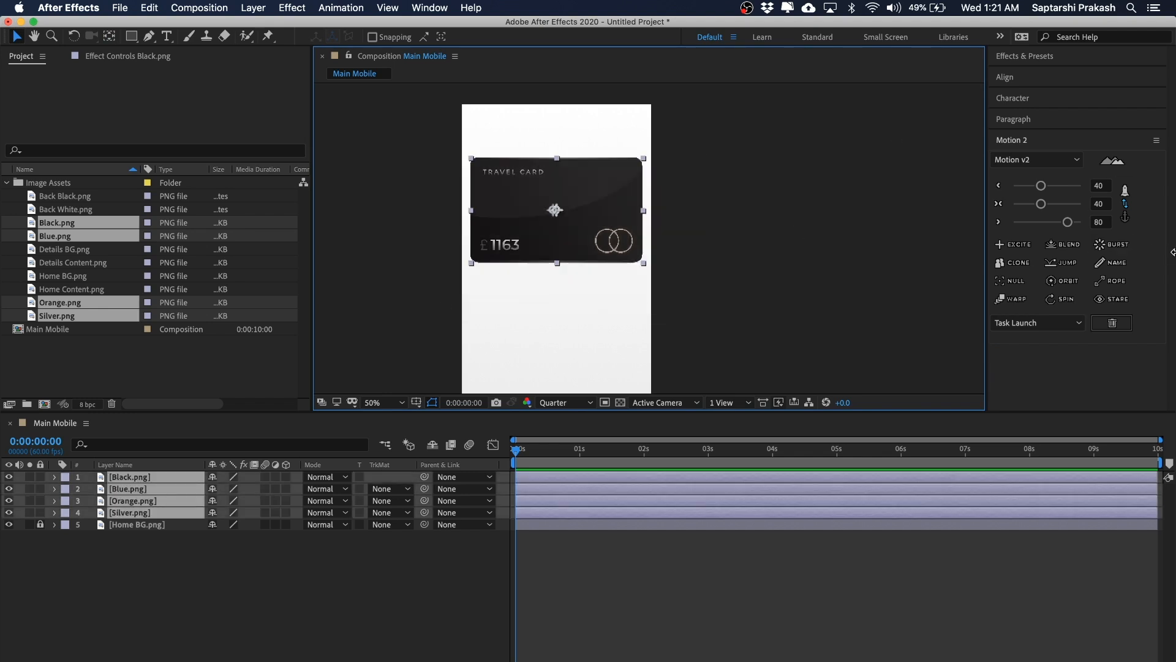
{"action": "left_click_drag", "start_coordinate": [760, 124], "coordinate": [550, 269]}
{"action": "left_click", "coordinate": [1126, 218]}
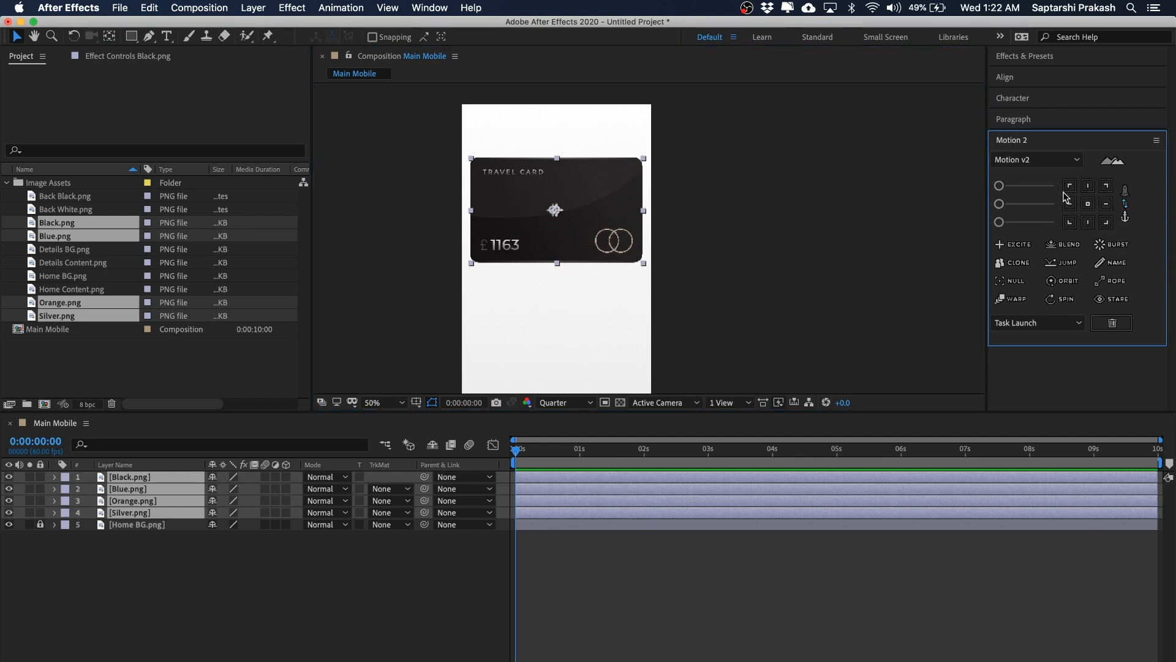
{"action": "left_click", "coordinate": [1088, 223]}
{"action": "left_click", "coordinate": [1070, 204]}
{"action": "left_click", "coordinate": [1106, 204]}
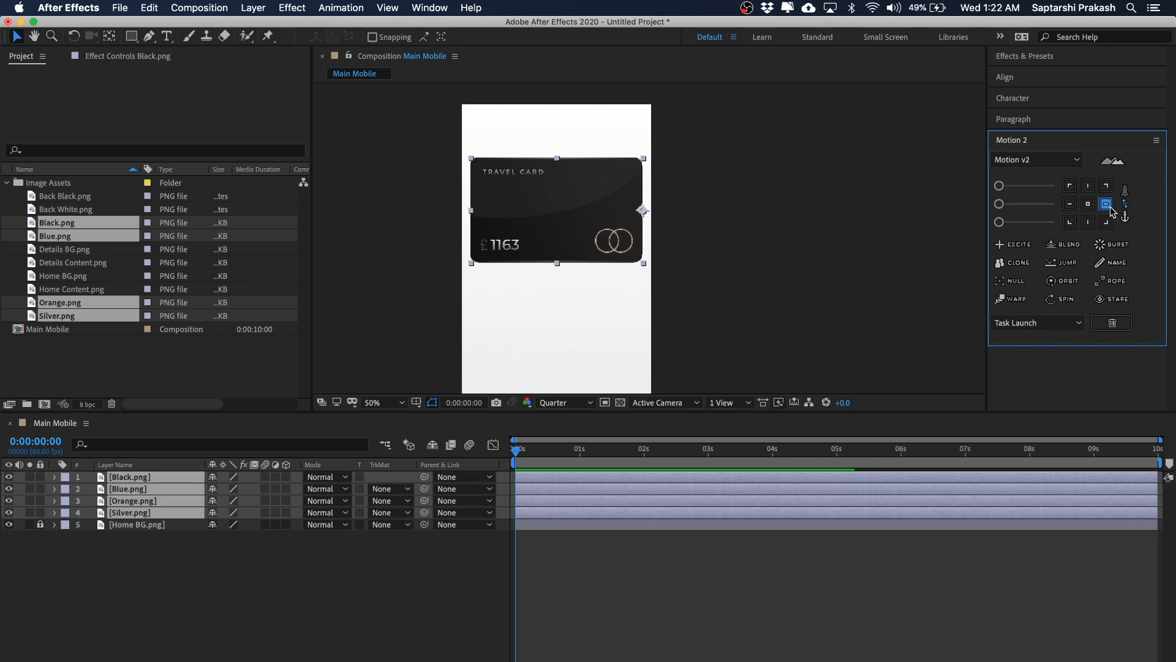
{"action": "left_click", "coordinate": [1088, 204]}
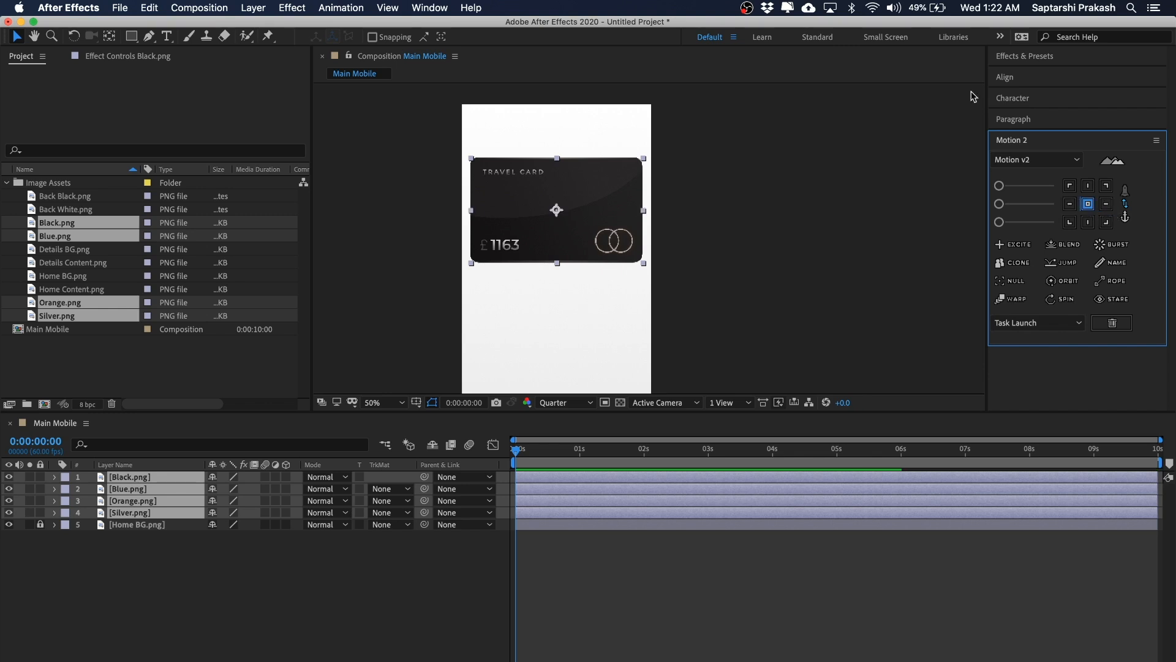
{"action": "left_click", "coordinate": [1089, 221]}
{"action": "left_click", "coordinate": [777, 242]}
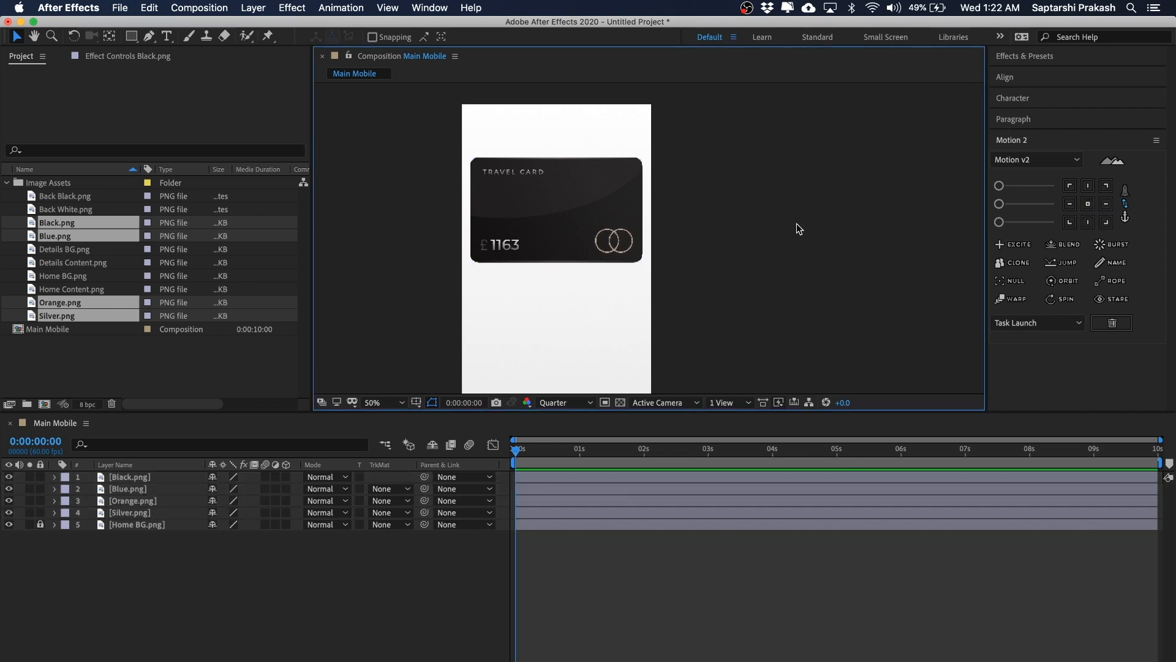
Step: Test rotating the black card to -20° around its new anchor, then undo the rotation
{"action": "key", "text": "super+a"}
{"action": "left_click", "coordinate": [743, 180]}
{"action": "left_click", "coordinate": [511, 197]}
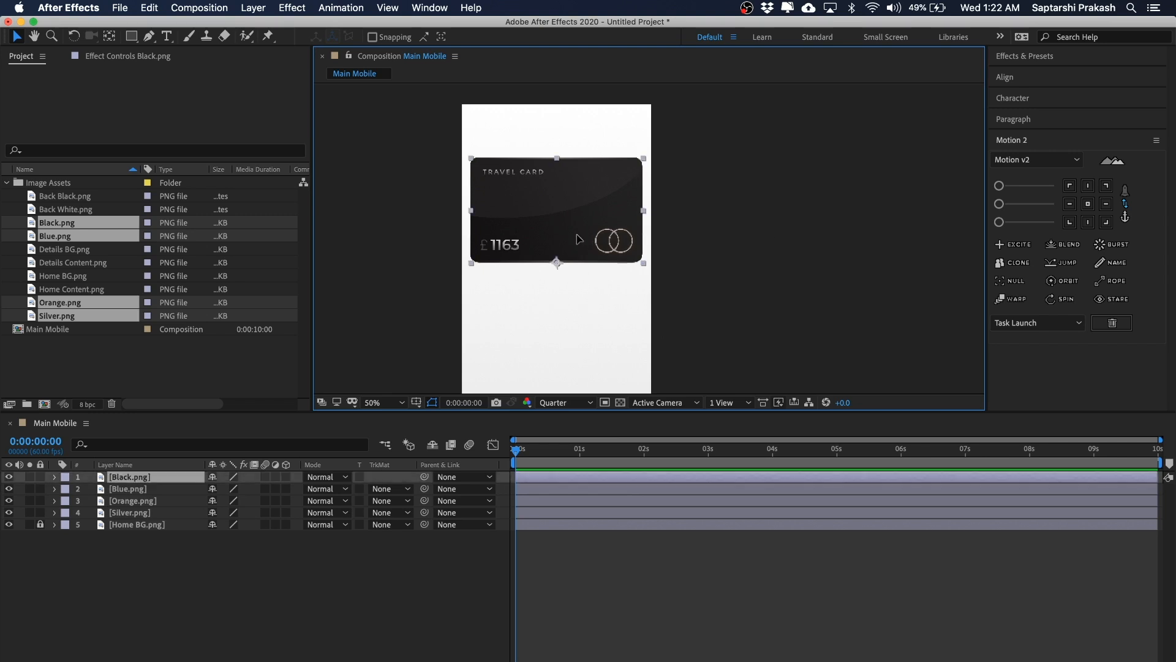
{"action": "left_click", "coordinate": [758, 223]}
{"action": "left_click", "coordinate": [561, 218]}
{"action": "left_click", "coordinate": [123, 481]}
{"action": "left_click", "coordinate": [228, 647]}
{"action": "left_click", "coordinate": [131, 473]}
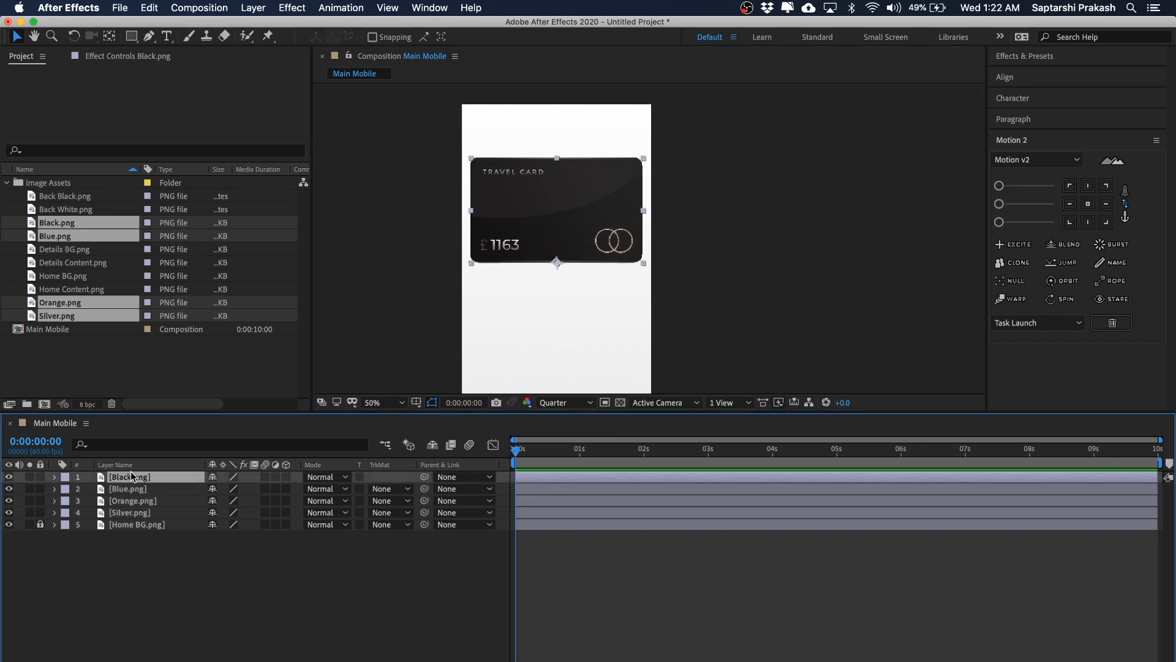
{"action": "key", "text": "r"}
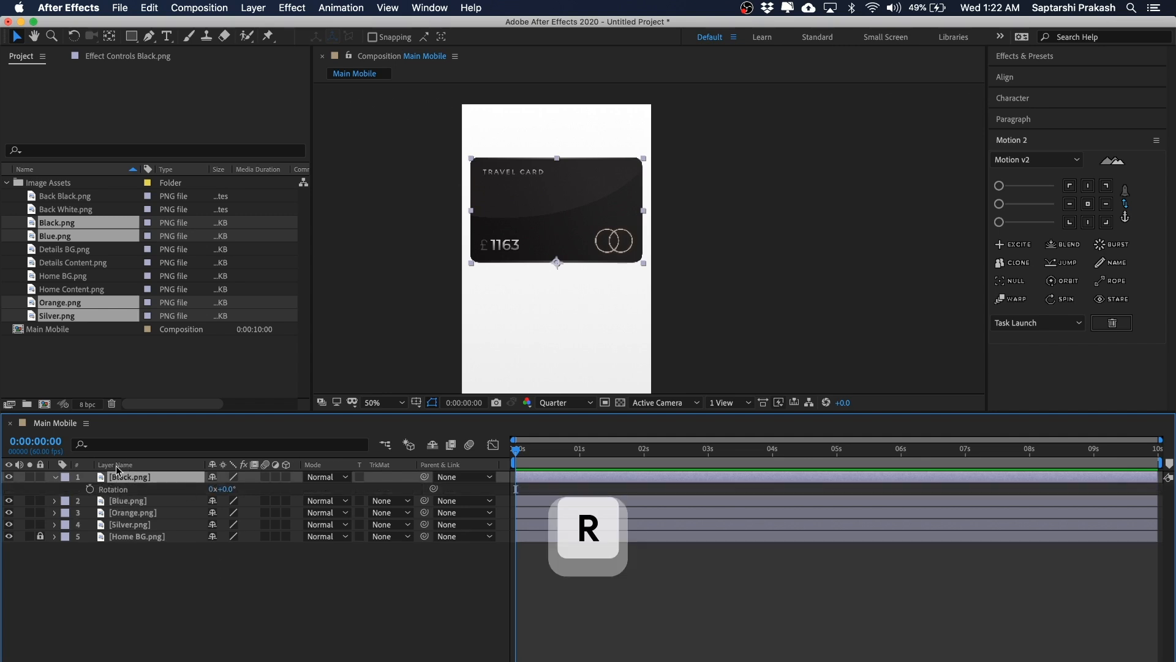
{"action": "mouse_move", "coordinate": [227, 489]}
{"action": "left_mouse_down"}
{"action": "mouse_move", "coordinate": [240, 488]}
{"action": "mouse_move", "coordinate": [228, 505]}
{"action": "left_mouse_up"}
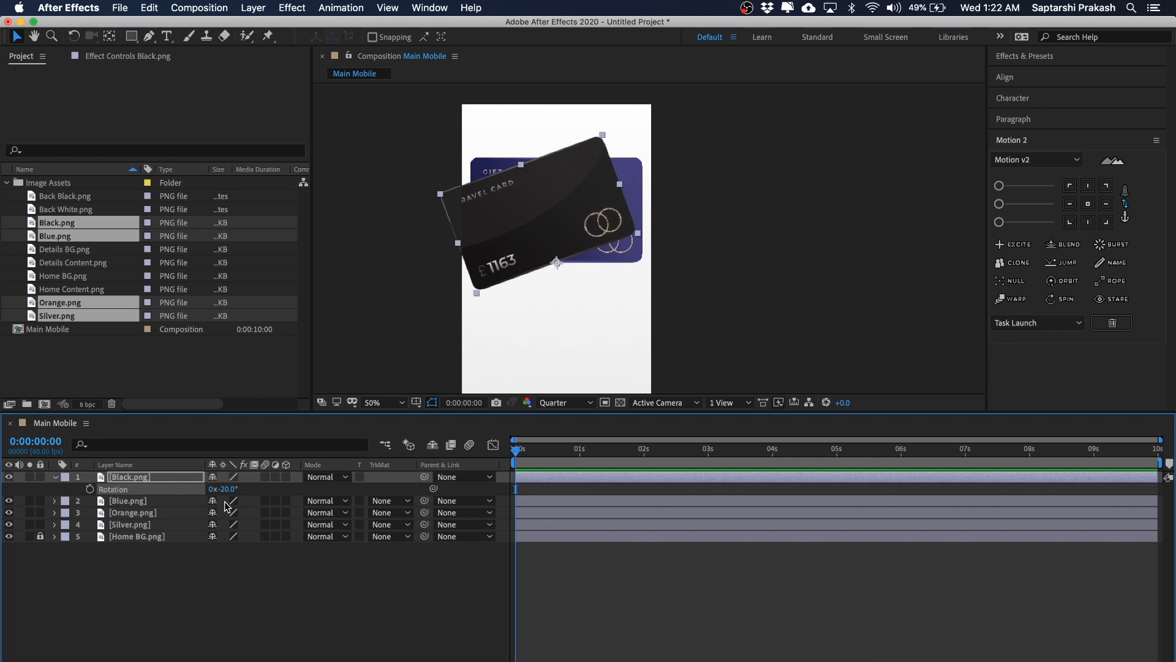
{"action": "key", "text": "super+z"}
{"action": "left_click", "coordinate": [742, 214]}
{"action": "left_click_drag", "start_coordinate": [743, 214], "coordinate": [429, 303]}
{"action": "left_click", "coordinate": [714, 191]}
{"action": "left_click_drag", "start_coordinate": [758, 164], "coordinate": [411, 311]}
{"action": "left_click", "coordinate": [799, 192]}
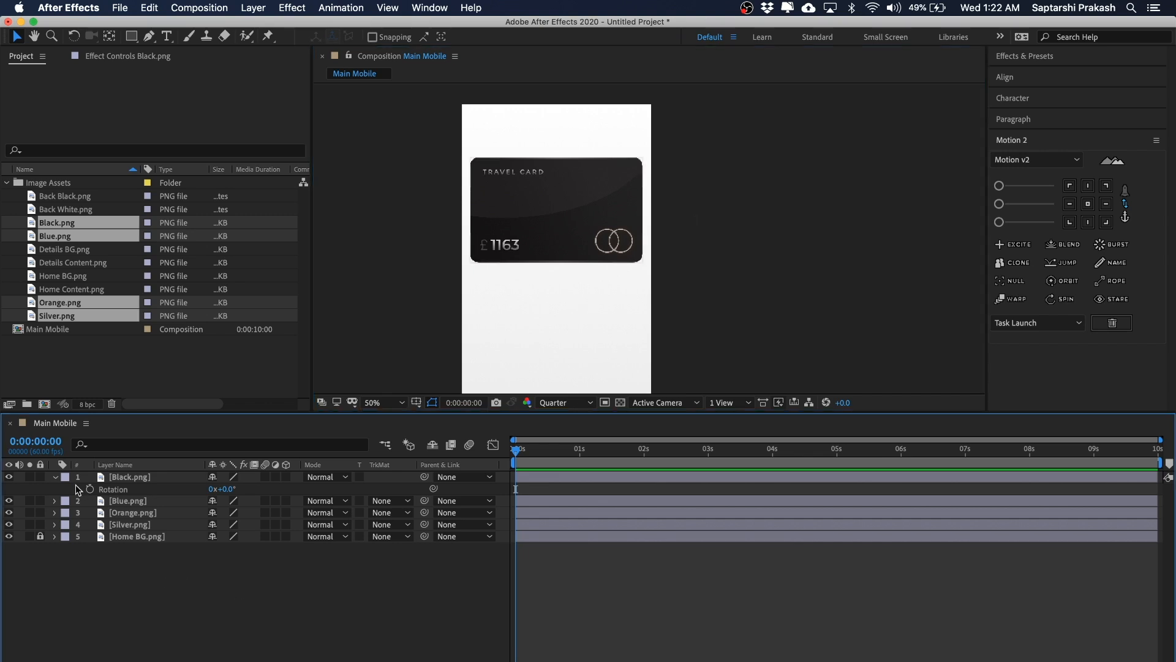
{"action": "left_click", "coordinate": [56, 477]}
Step: Reorder the card layers so Black is on top, followed by Orange, Blue and Silver
{"action": "left_click", "coordinate": [140, 478]}
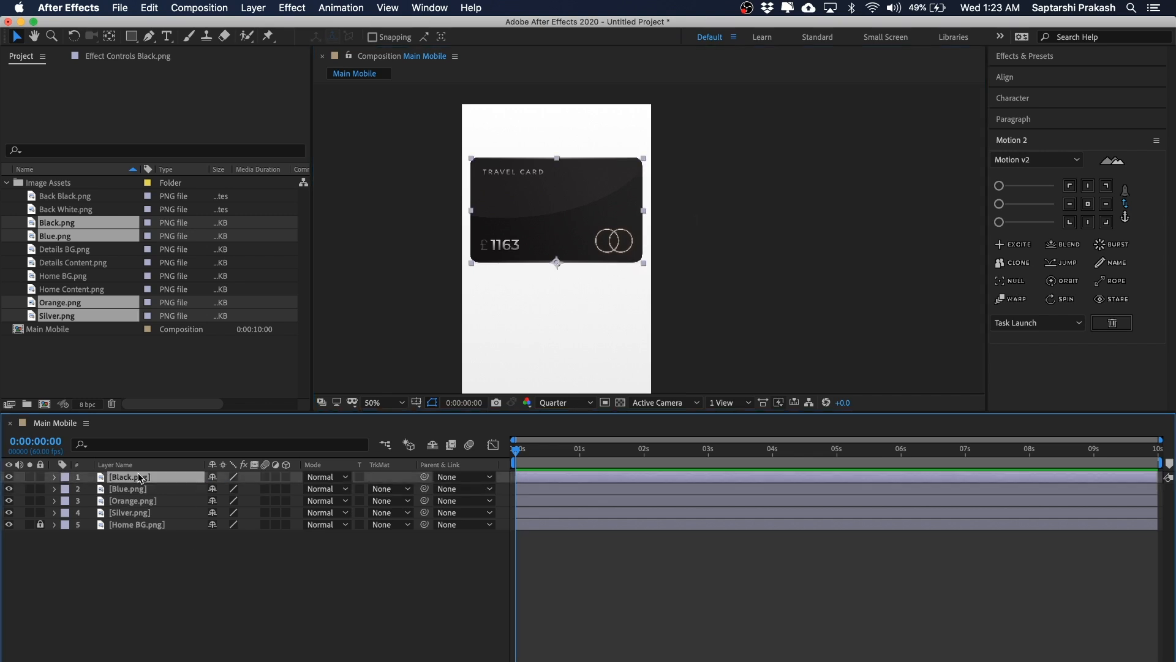
{"action": "left_click", "coordinate": [150, 522]}
{"action": "left_click", "coordinate": [141, 490]}
{"action": "left_click", "coordinate": [128, 501]}
{"action": "left_click_drag", "start_coordinate": [130, 498], "coordinate": [130, 485]}
{"action": "left_click", "coordinate": [136, 502]}
{"action": "left_click", "coordinate": [138, 515]}
{"action": "left_click", "coordinate": [156, 554]}
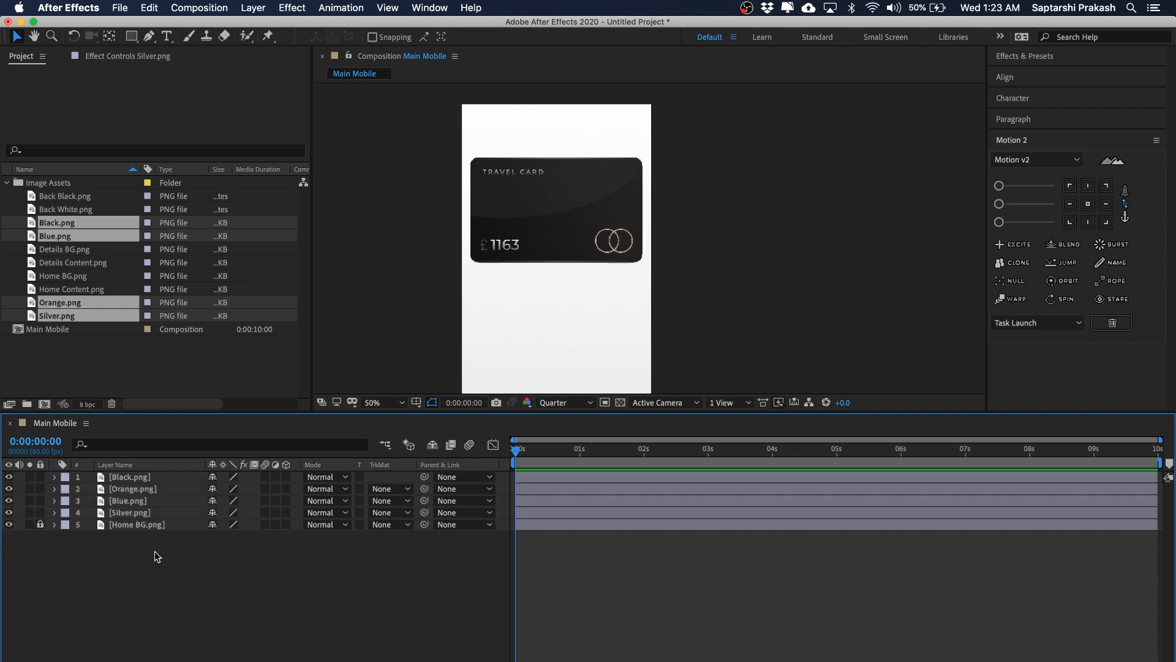
{"action": "left_click", "coordinate": [140, 477]}
{"action": "left_click", "coordinate": [136, 514], "text": "shift"}
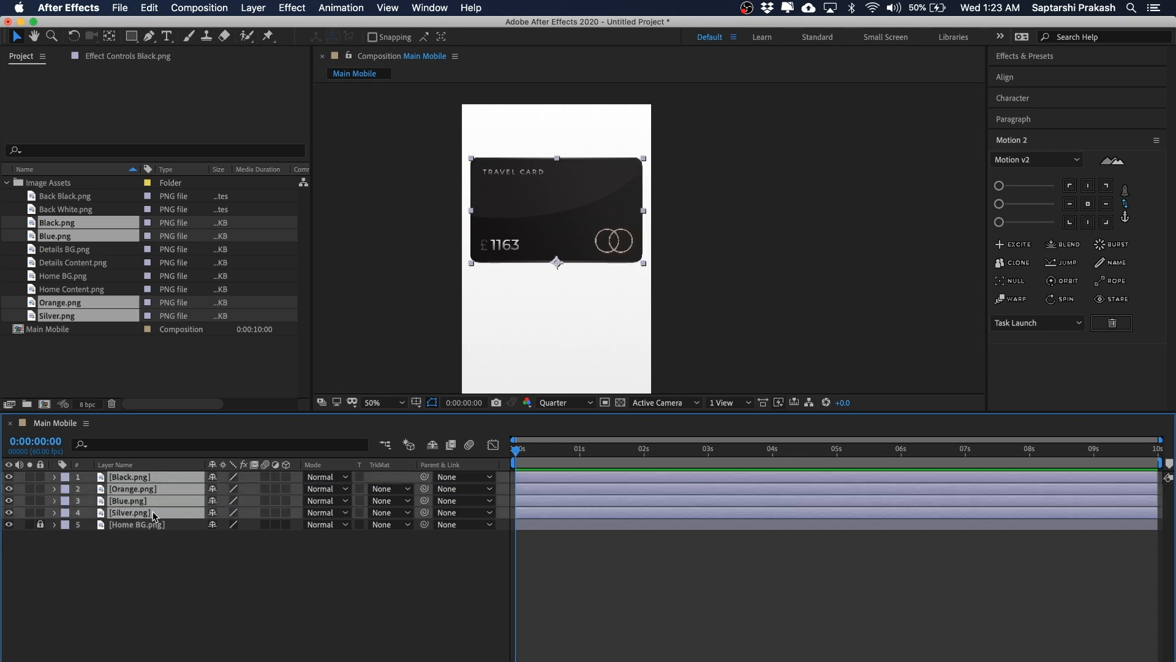
{"action": "left_click", "coordinate": [166, 608]}
Step: Set the Orange card layer's scale to 96%
{"action": "left_click", "coordinate": [124, 477]}
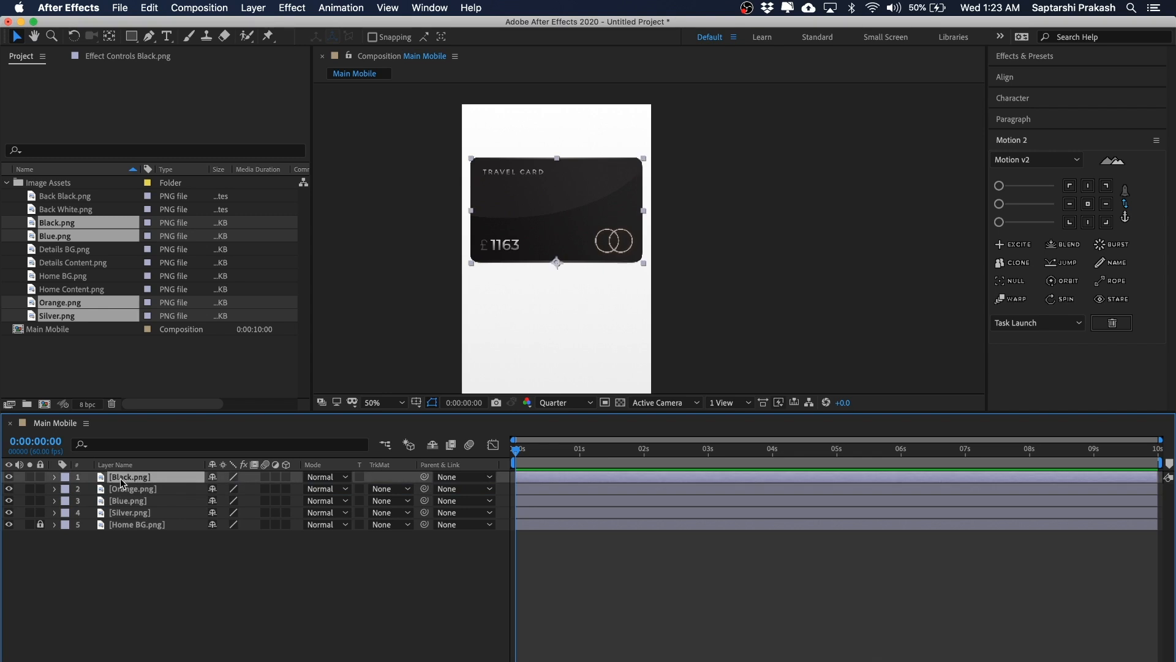
{"action": "left_click", "coordinate": [139, 489]}
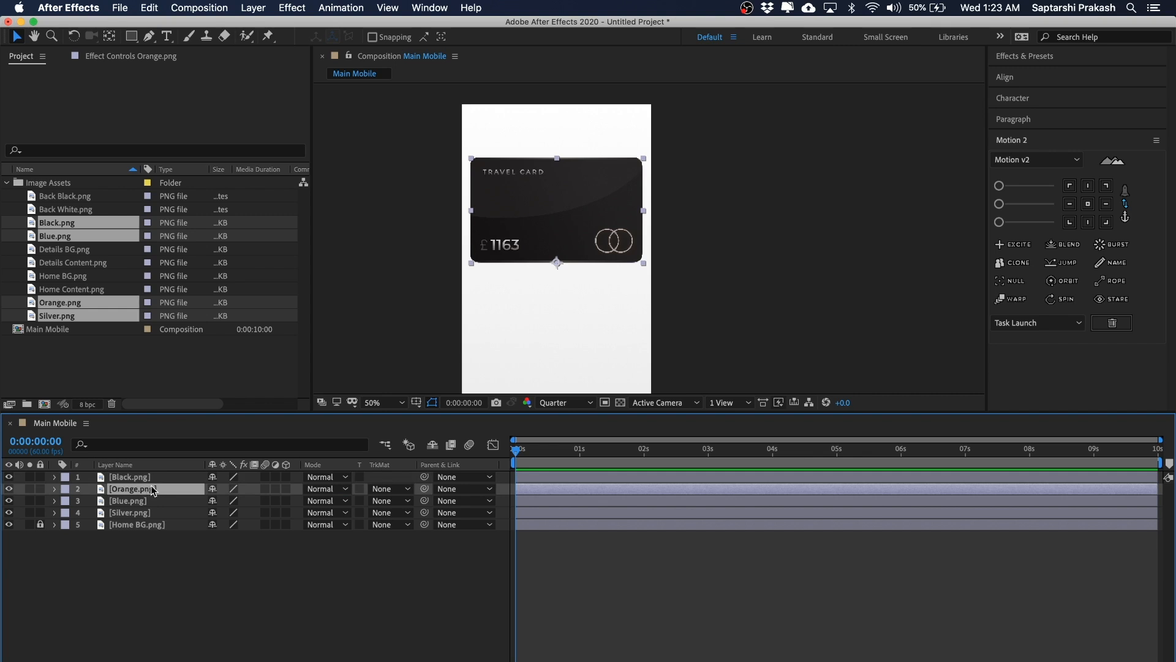
{"action": "key", "text": "s"}
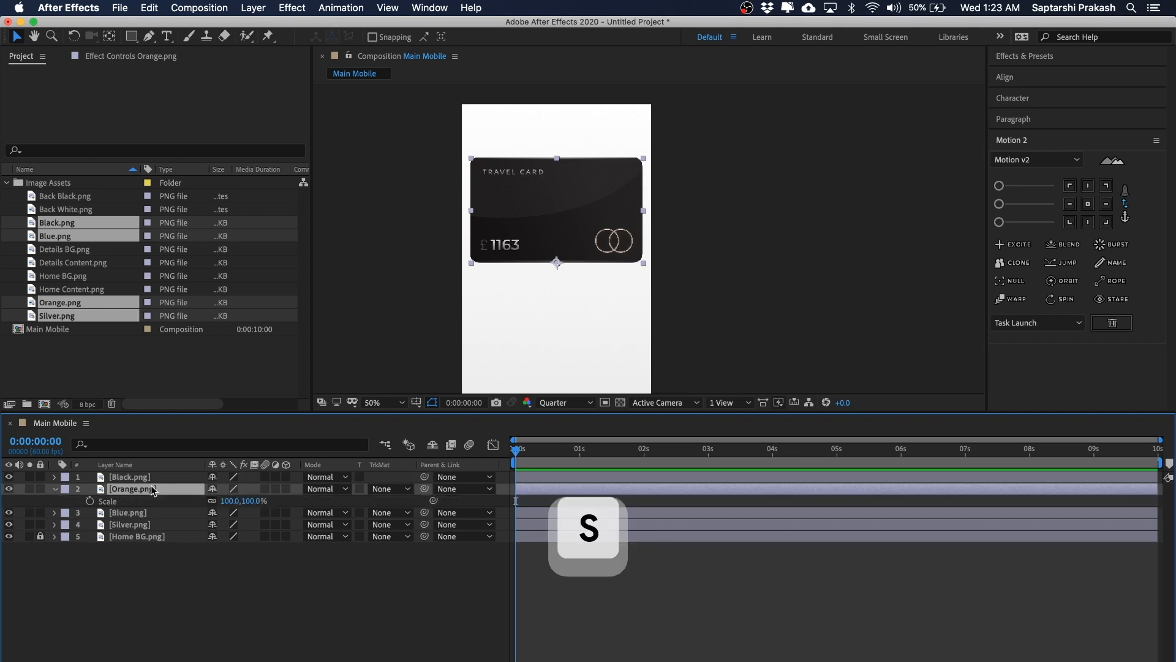
{"action": "left_click", "coordinate": [225, 500]}
{"action": "type", "text": "96"}
{"action": "key", "text": "Return"}
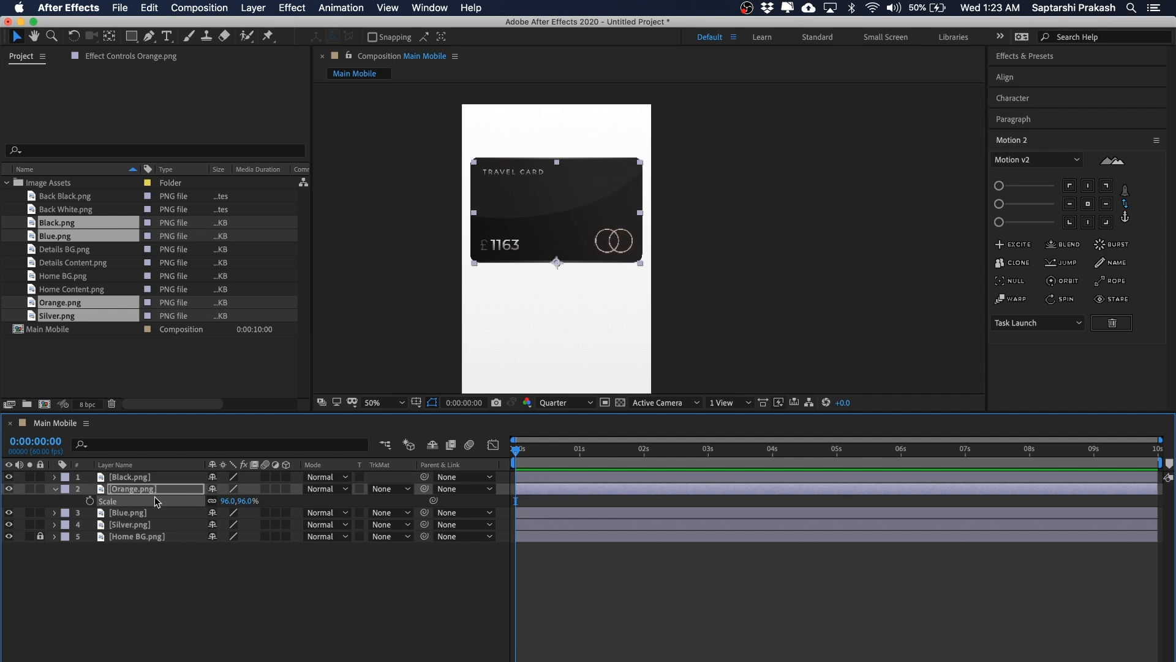
Step: Set the Blue card layer's scale to 92%
{"action": "left_click", "coordinate": [140, 514]}
{"action": "key", "text": "s"}
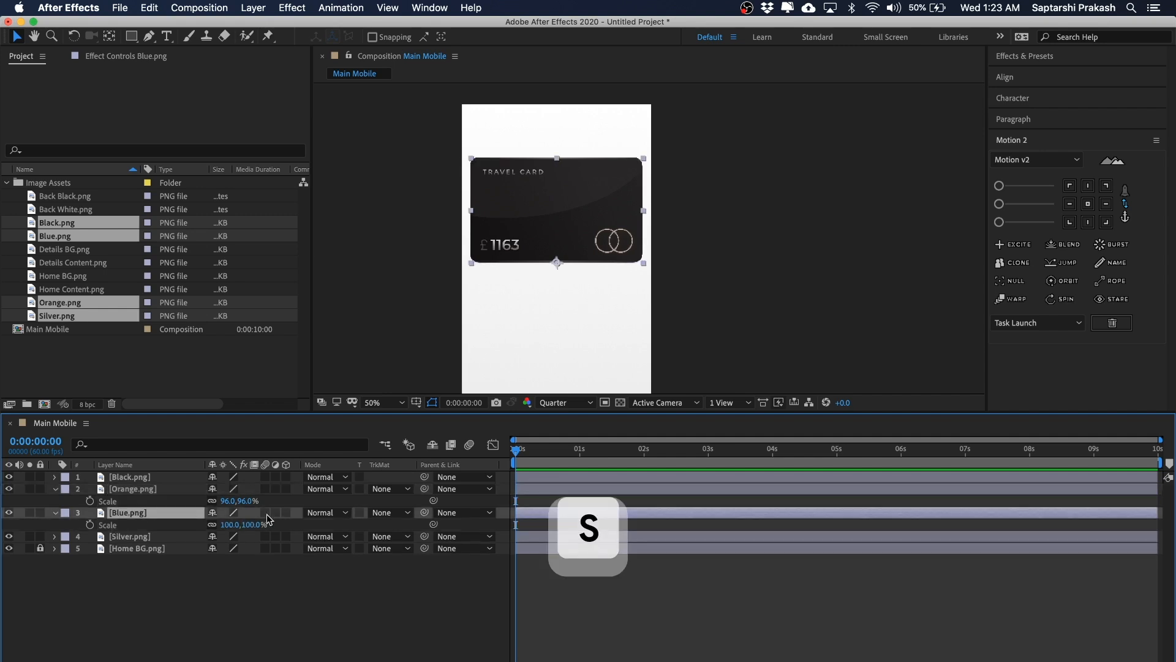
{"action": "left_click", "coordinate": [228, 525]}
{"action": "type", "text": "92"}
Step: Set the Silver card layer's scale to 88%
{"action": "left_click", "coordinate": [136, 537]}
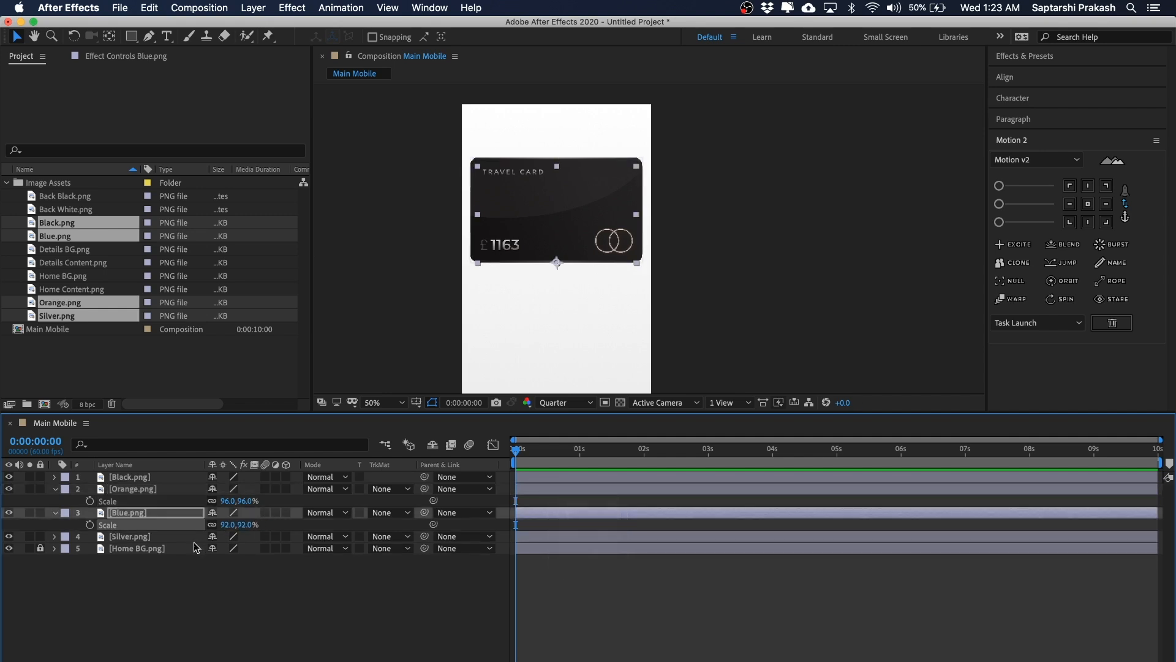
{"action": "key", "text": "s"}
{"action": "left_click", "coordinate": [228, 549]}
{"action": "type", "text": "88"}
{"action": "key", "text": "Return"}
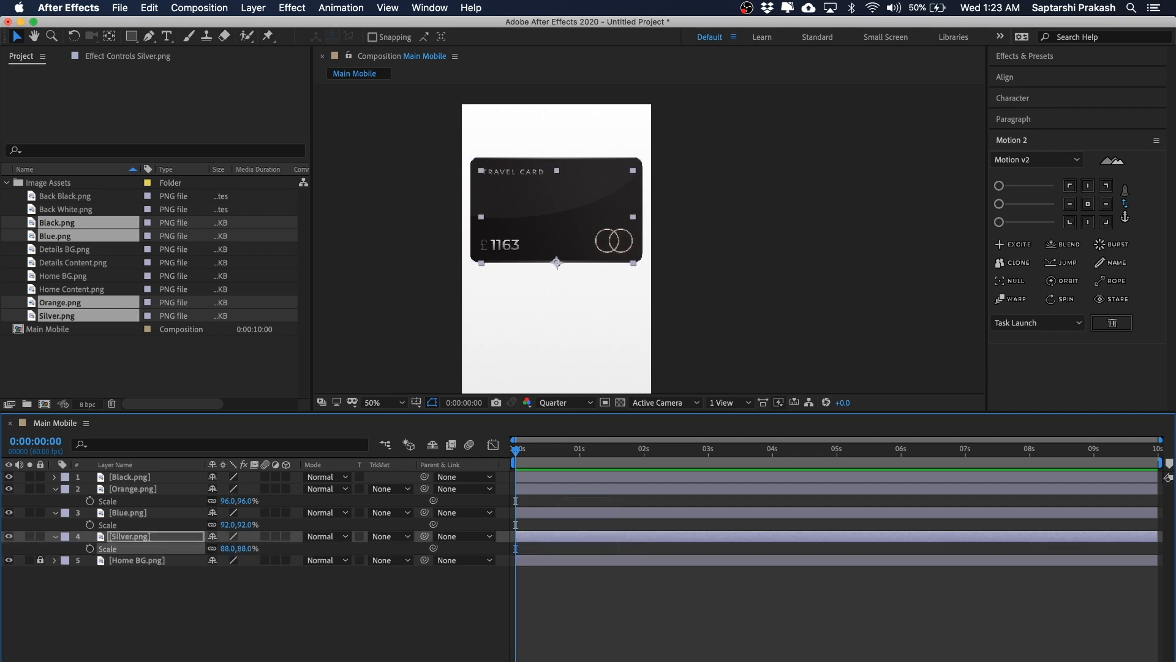
Step: Select the Orange, Blue and Silver layers and nudge them upward so they peek above the black card
{"action": "left_click", "coordinate": [193, 587]}
{"action": "left_click", "coordinate": [134, 536]}
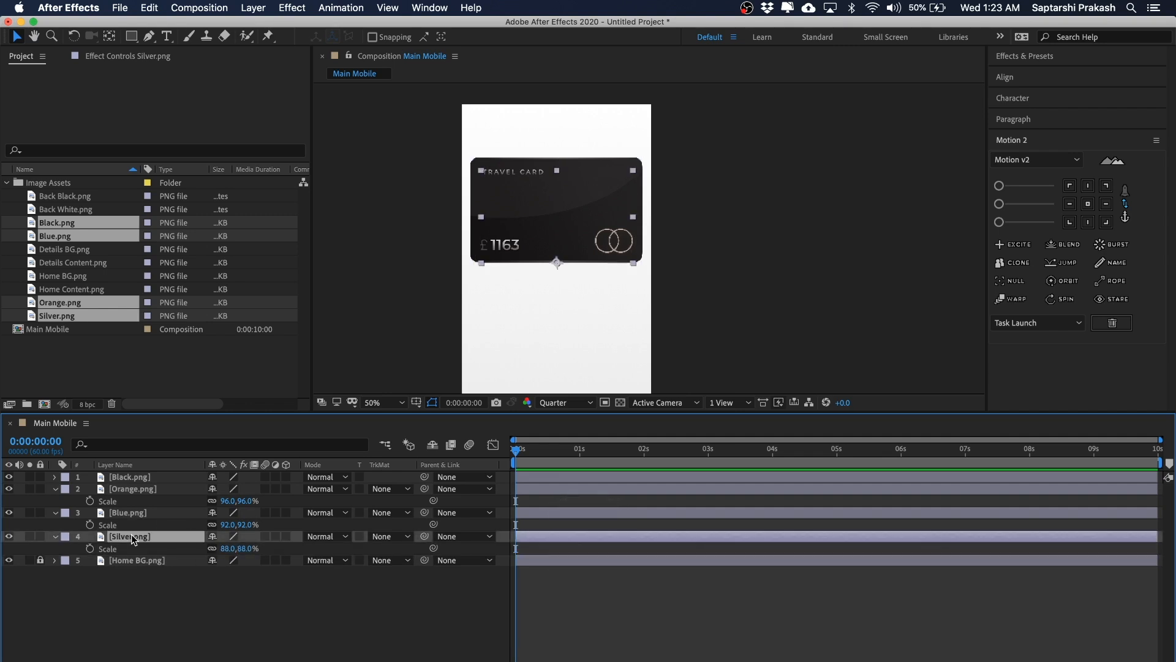
{"action": "left_click", "coordinate": [149, 492], "text": "shift"}
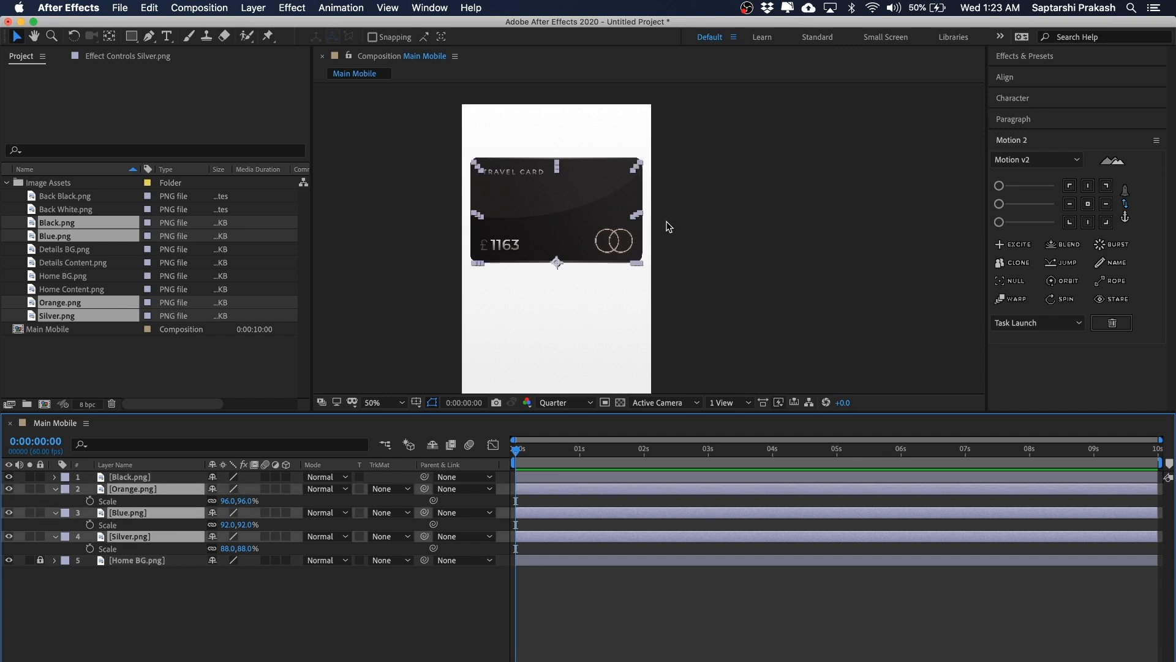
{"action": "left_click", "coordinate": [120, 629]}
{"action": "left_click", "coordinate": [141, 490]}
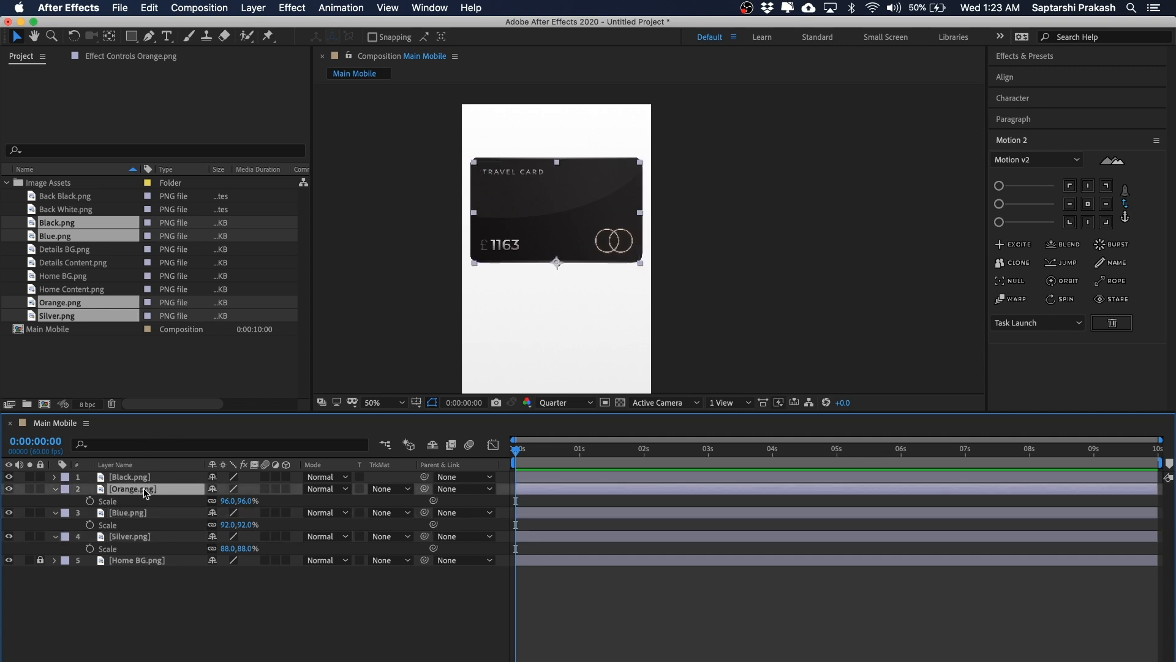
{"action": "left_click", "coordinate": [138, 512], "text": "shift"}
{"action": "left_click", "coordinate": [138, 537], "text": "shift"}
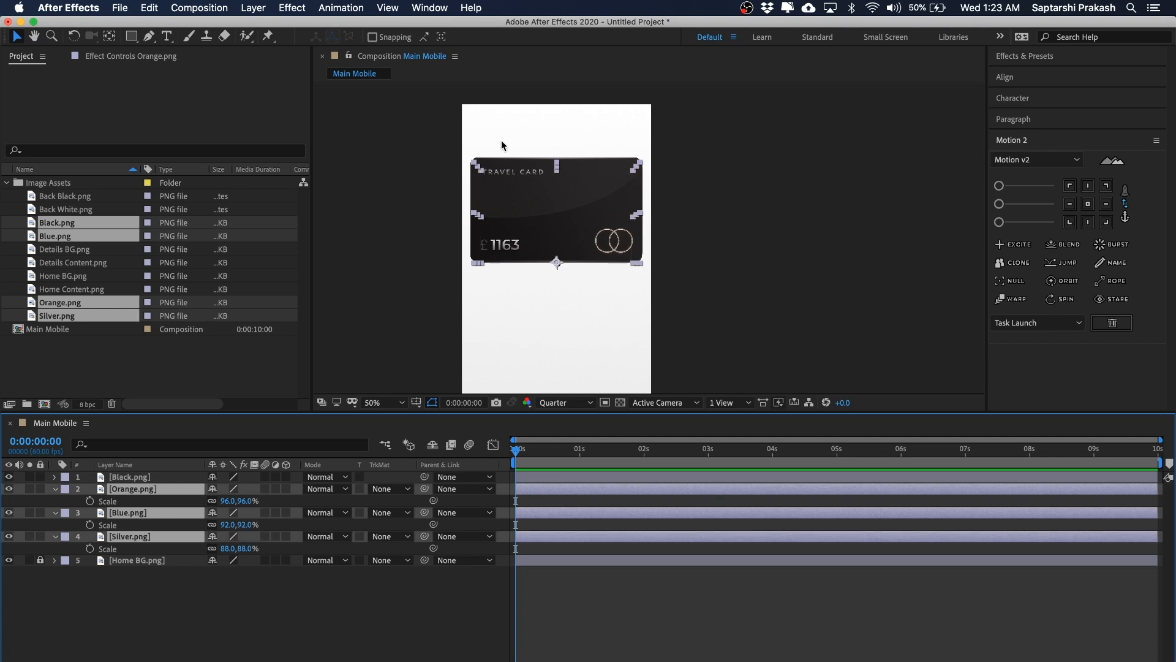
{"action": "key", "text": "period"}
{"action": "key", "text": "space"}
{"action": "left_click_drag", "start_coordinate": [688, 140], "coordinate": [791, 221]}
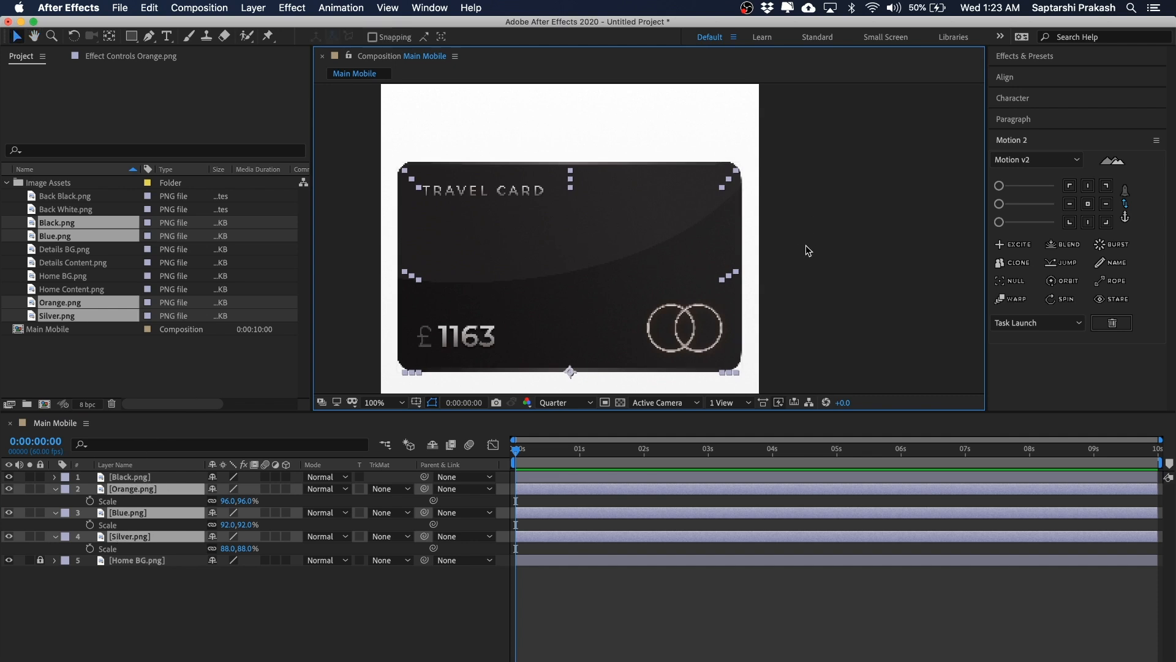
{"action": "key", "text": "shift+Up"}
{"action": "key", "text": "shift+Up"}
{"action": "key", "text": "shift+Up"}
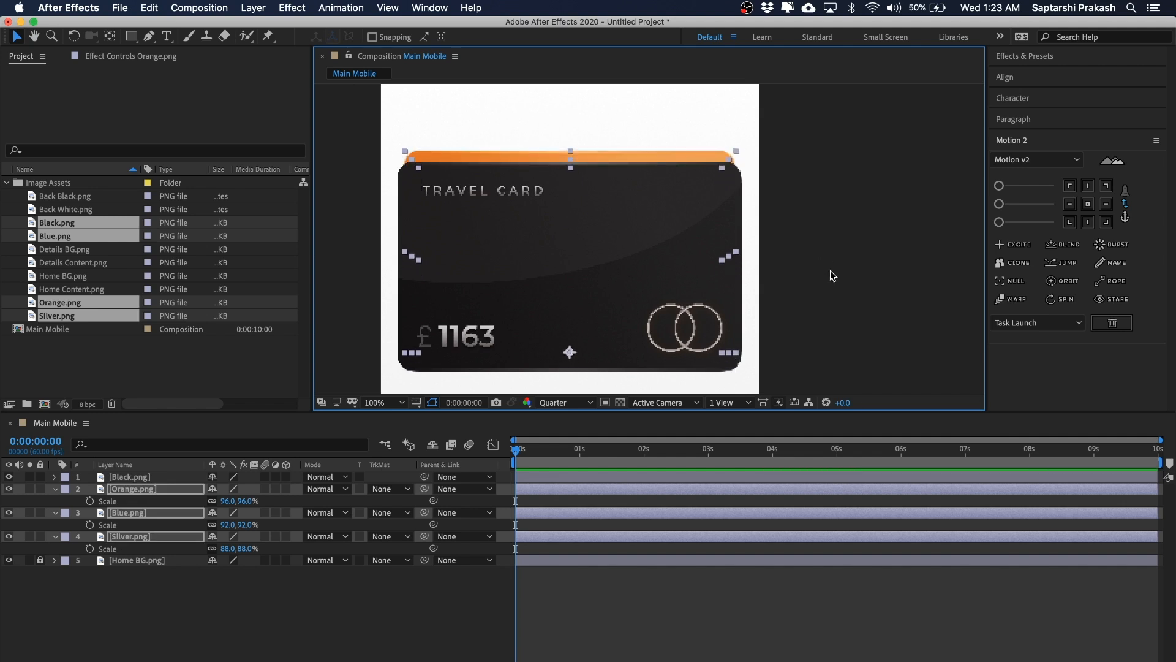
Step: Nudge the Blue and Silver cards further upward, leaving Orange in place
{"action": "left_click", "coordinate": [147, 496], "text": "super"}
{"action": "key", "text": "shift+Up"}
{"action": "key", "text": "shift+Up"}
{"action": "key", "text": "shift+Up"}
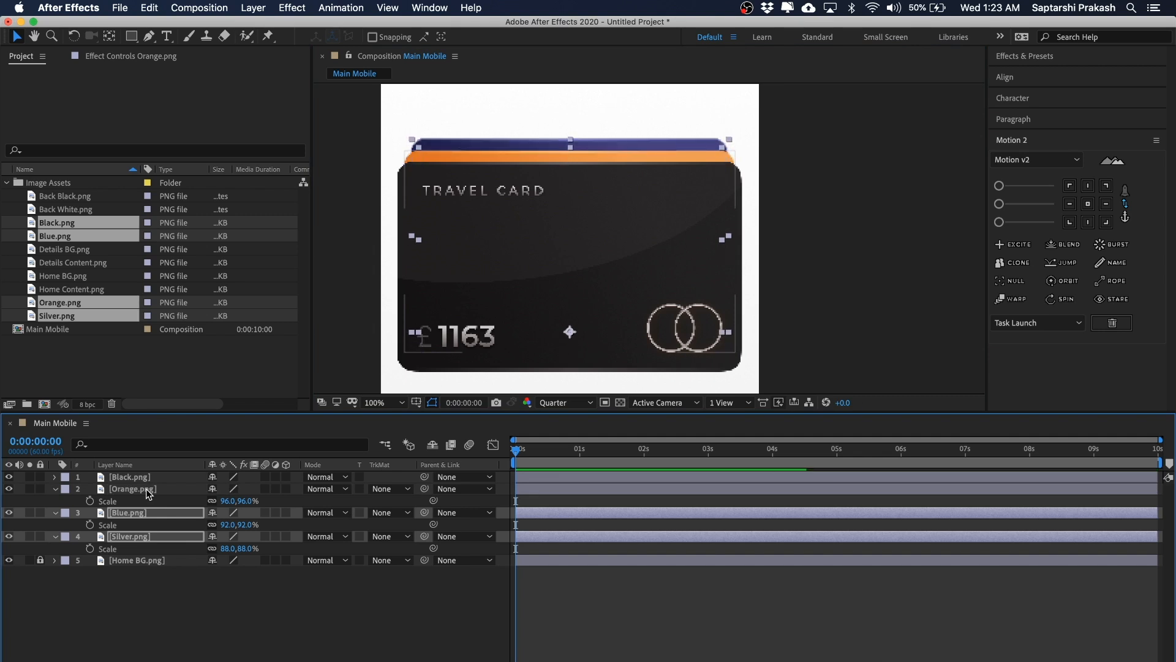
Step: Nudge the Silver card upward so it peeks above the blue card, then fine-tune it down slightly
{"action": "left_click", "coordinate": [142, 516], "text": "super"}
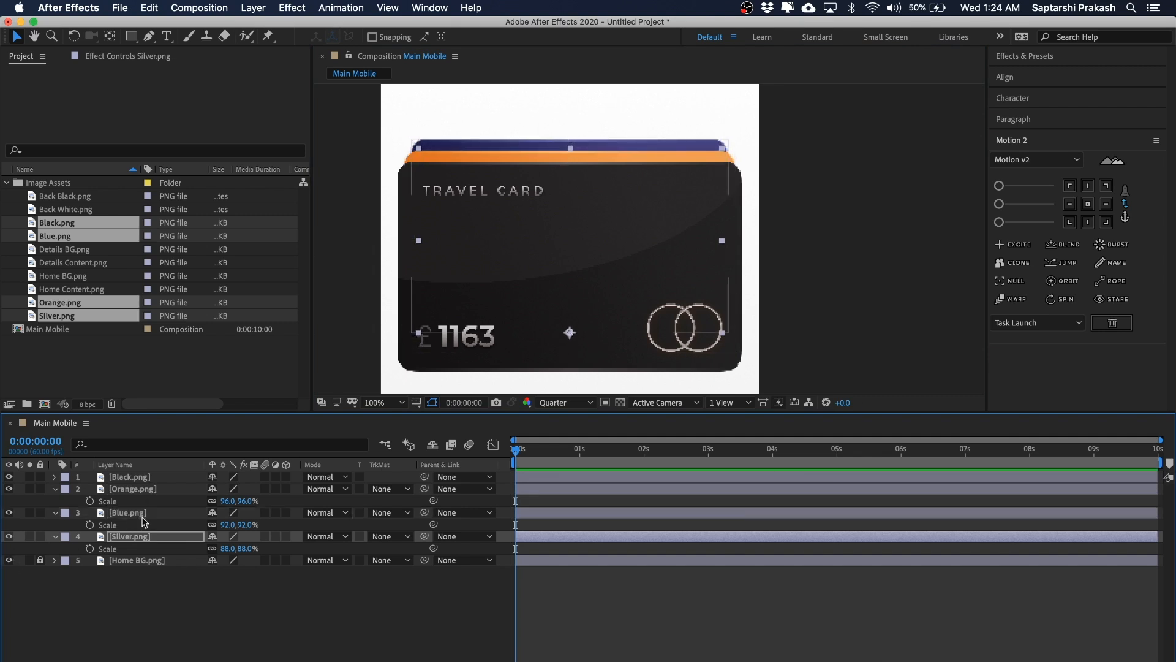
{"action": "key", "text": "shift+Up"}
{"action": "key", "text": "shift+Up"}
{"action": "key", "text": "shift+Up"}
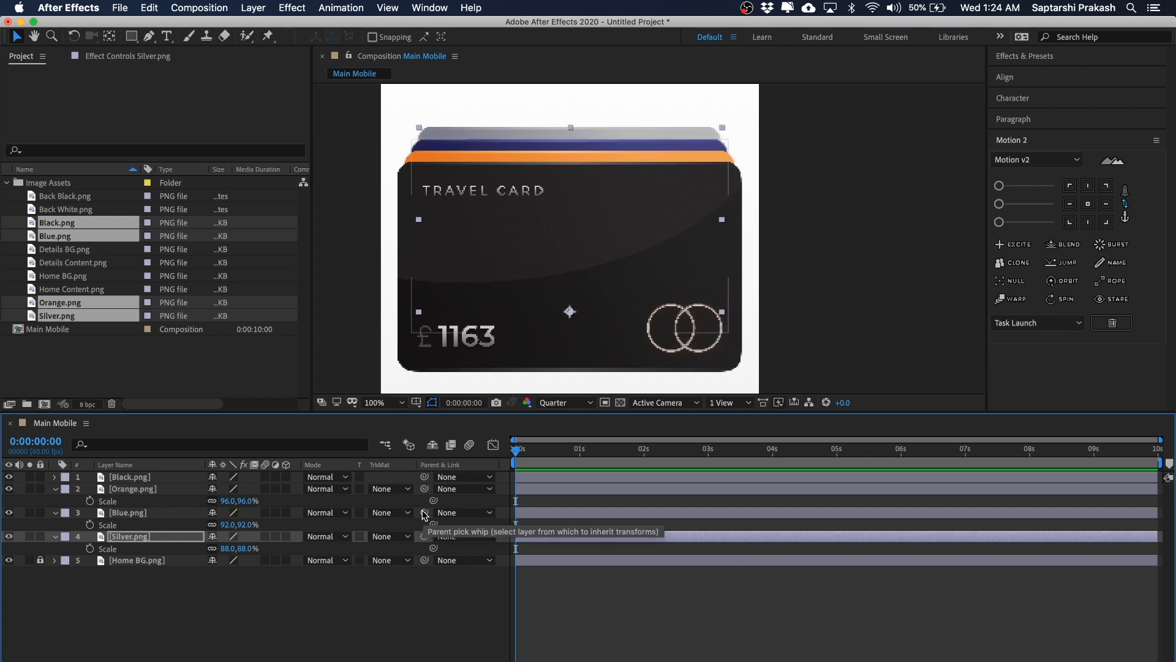
{"action": "key", "text": "Down"}
{"action": "key", "text": "Down"}
{"action": "key", "text": "Down"}
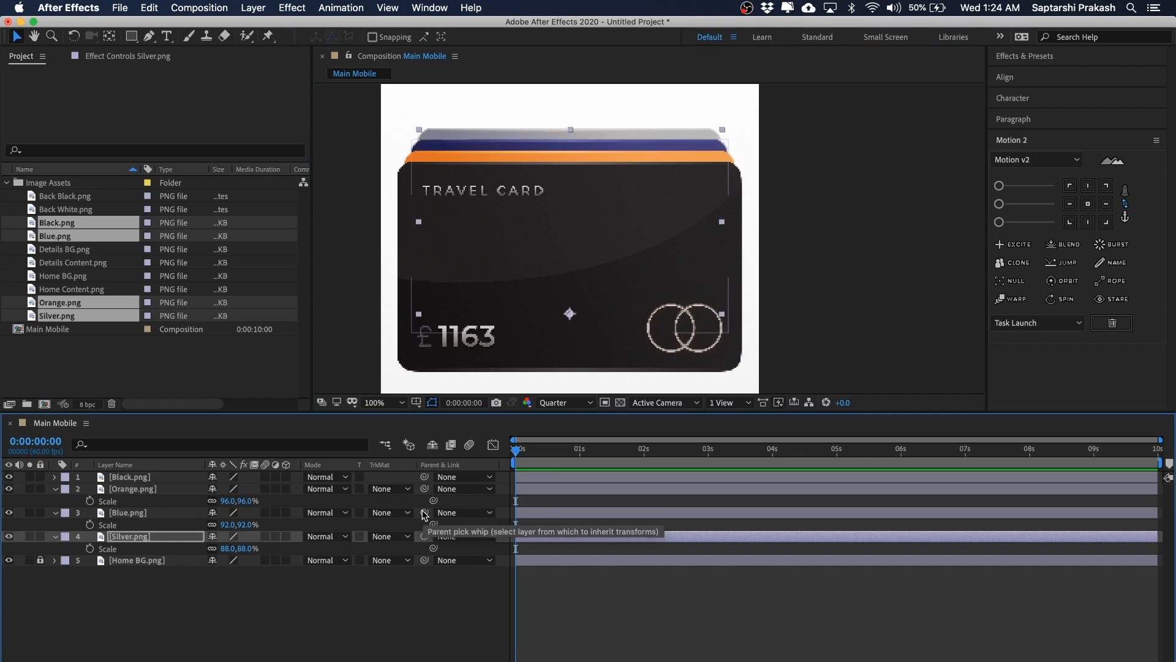
Step: Select all four card layers and nudge the whole stack downward in the frame
{"action": "left_click", "coordinate": [804, 242]}
{"action": "key", "text": "comma"}
{"action": "key", "text": "comma"}
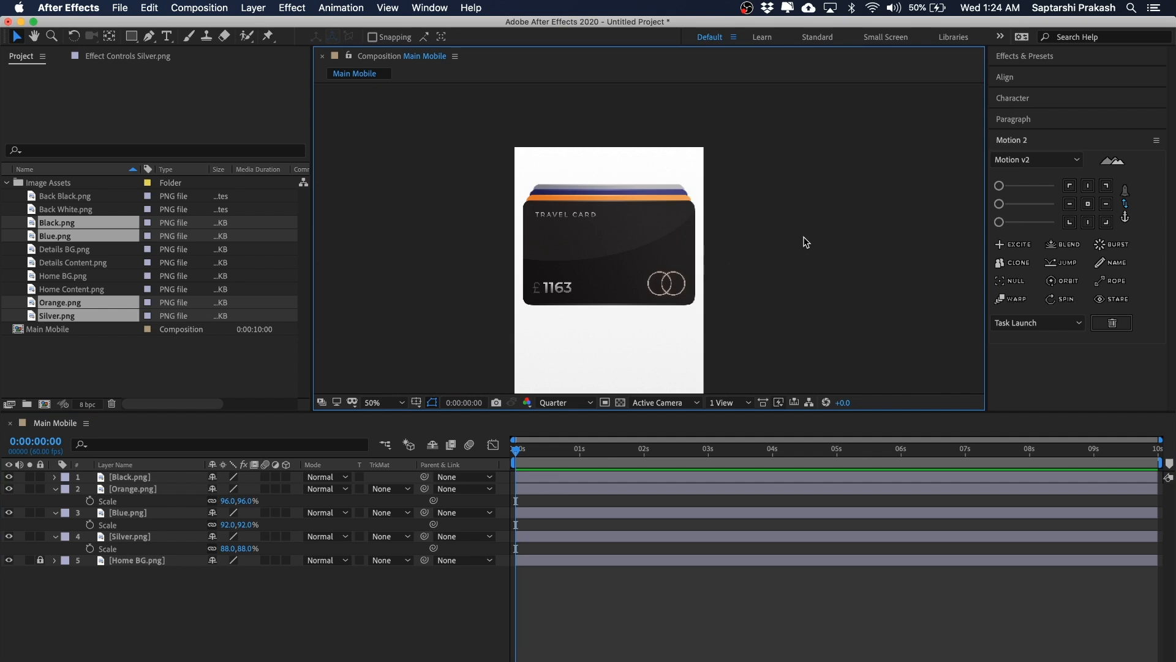
{"action": "left_click_drag", "start_coordinate": [804, 237], "coordinate": [427, 257]}
{"action": "left_click", "coordinate": [792, 142]}
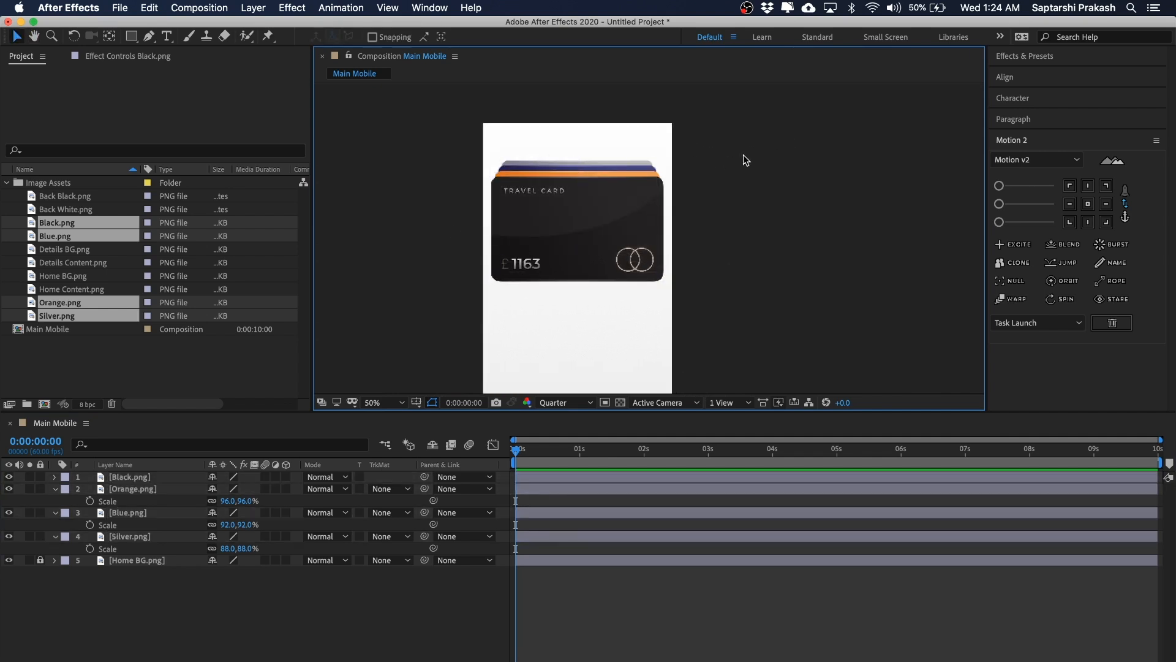
{"action": "left_click_drag", "start_coordinate": [737, 164], "coordinate": [442, 225]}
{"action": "left_click_drag", "start_coordinate": [822, 155], "coordinate": [399, 299]}
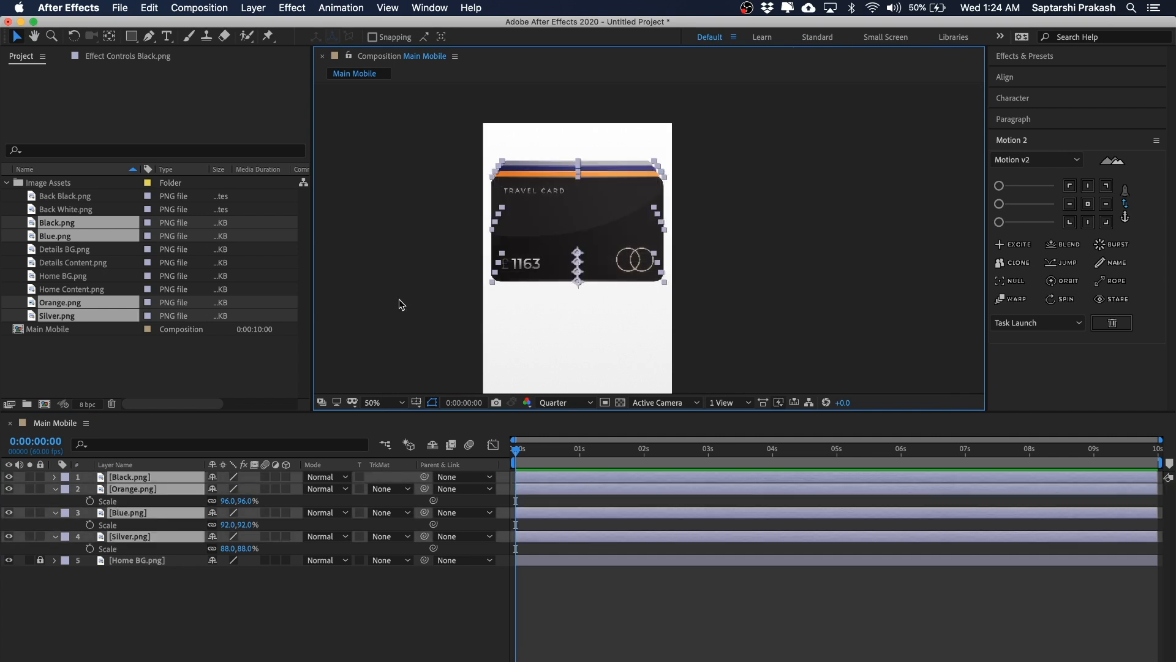
{"action": "key", "text": "shift+Down"}
{"action": "key", "text": "shift+Down"}
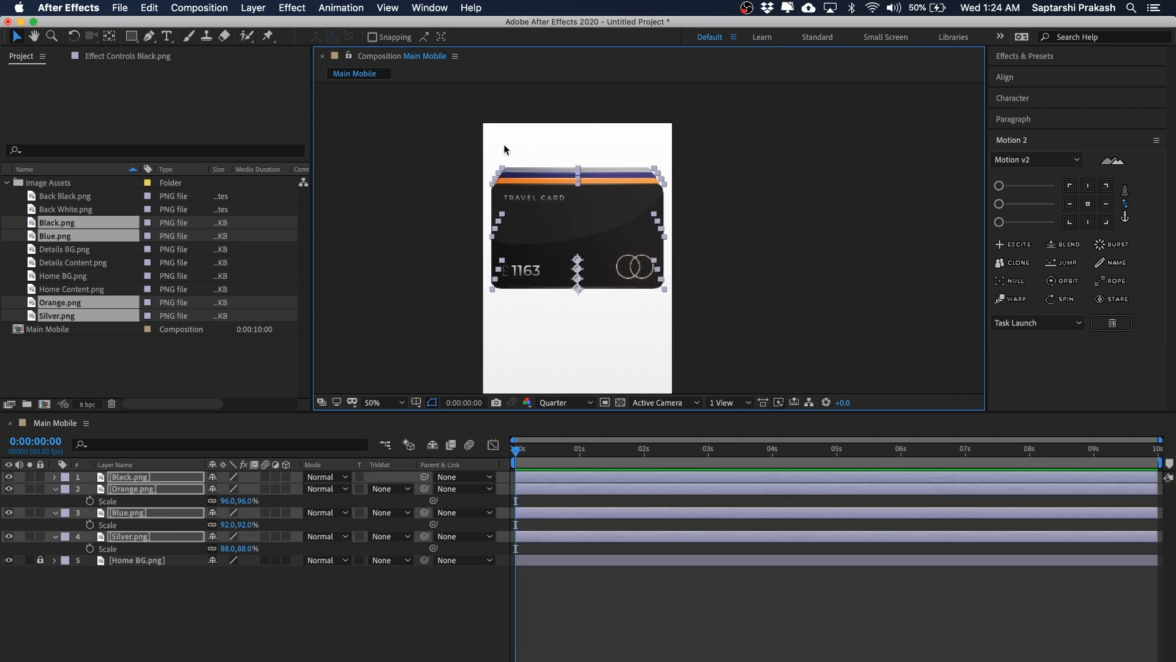
{"action": "key", "text": "shift+Down"}
{"action": "key", "text": "shift+Down"}
{"action": "key", "text": "shift+Down"}
{"action": "key", "text": "shift+Down"}
{"action": "key", "text": "shift+Up"}
{"action": "key", "text": "shift+Up"}
{"action": "key", "text": "shift+Up"}
{"action": "key", "text": "shift+Up"}
{"action": "key", "text": "shift+Down"}
{"action": "left_click", "coordinate": [753, 214]}
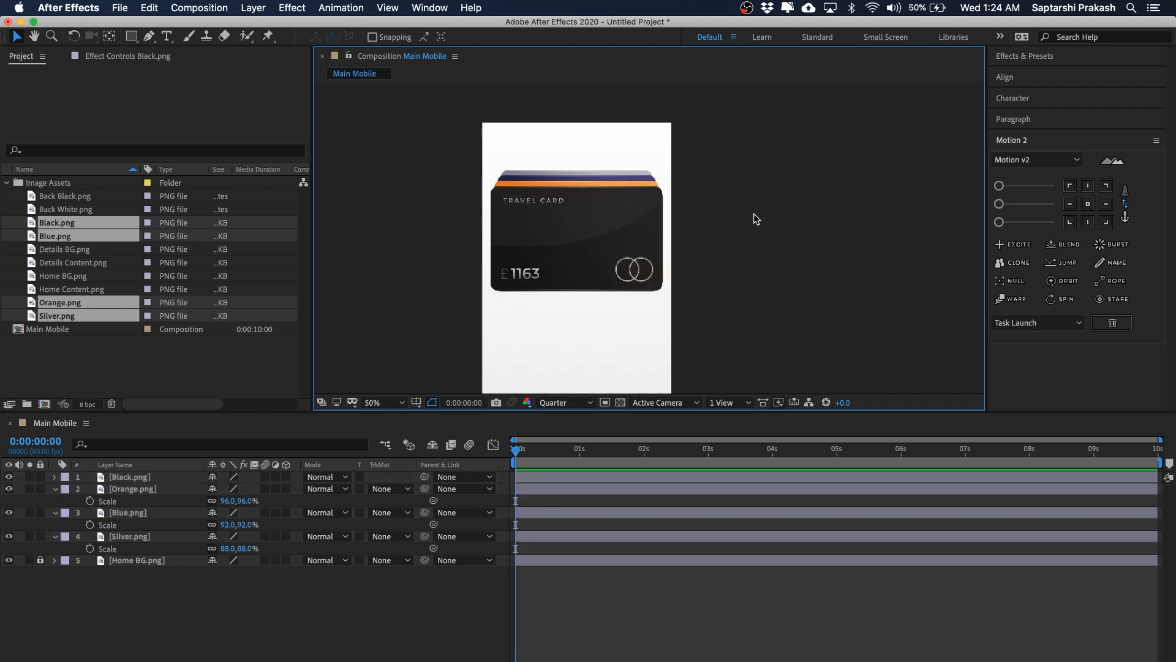
Step: Select all unlocked layers and drag the card stack lower in the frame
{"action": "key", "text": "super+a"}
{"action": "left_click_drag", "start_coordinate": [785, 155], "coordinate": [784, 176]}
{"action": "left_click", "coordinate": [787, 178]}
{"action": "key", "text": "super+a"}
{"action": "left_click", "coordinate": [755, 202]}
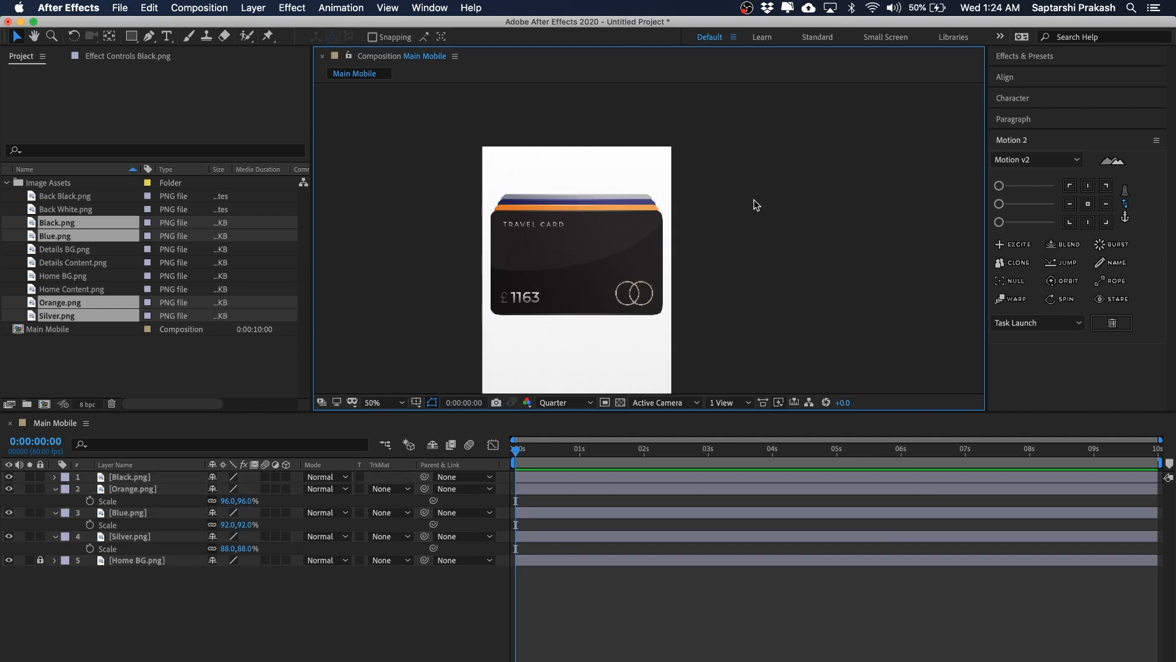
Step: Add Back Black.png from the project to the composition
{"action": "left_click", "coordinate": [166, 340]}
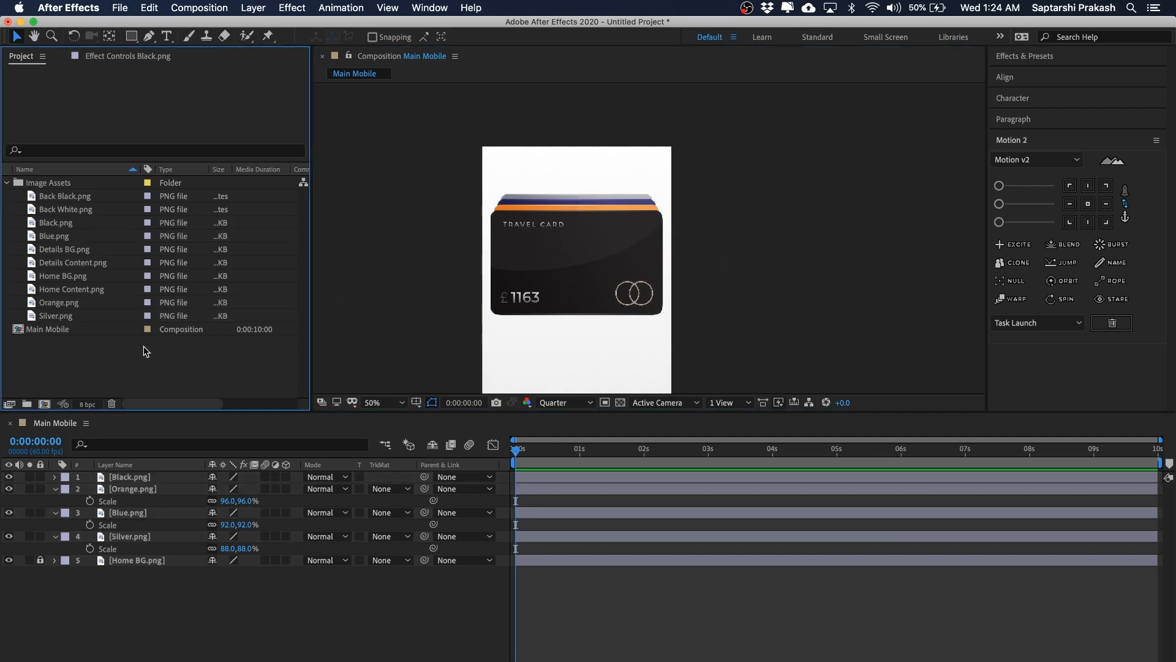
{"action": "left_click", "coordinate": [62, 223]}
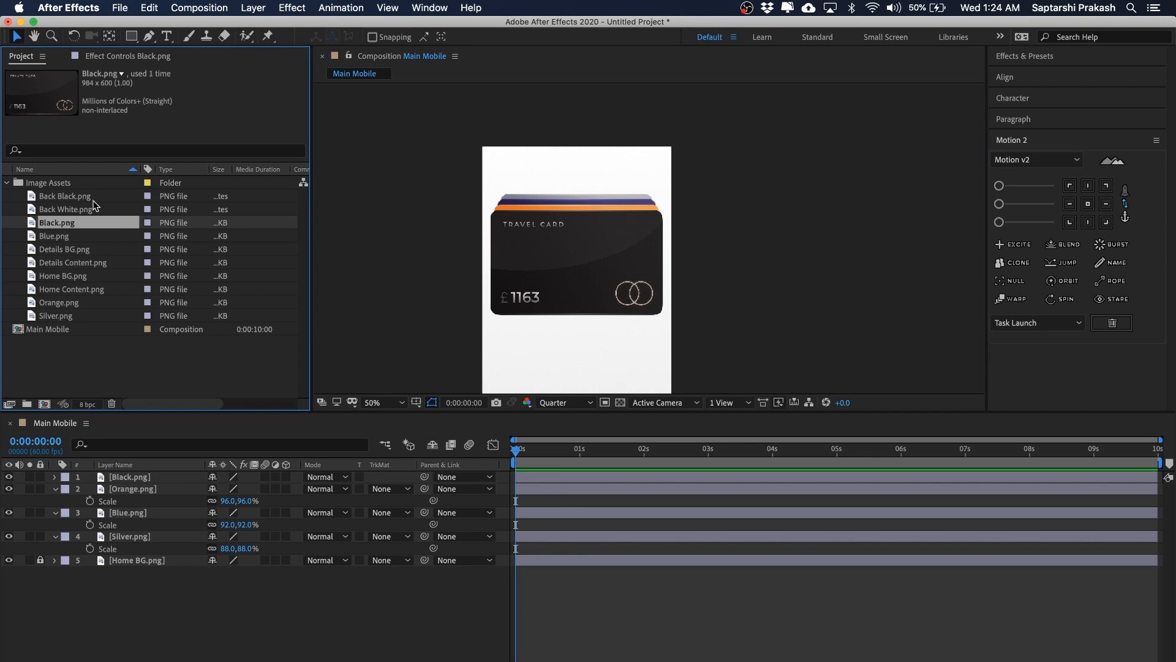
{"action": "left_click", "coordinate": [61, 197]}
{"action": "left_click_drag", "start_coordinate": [57, 193], "coordinate": [643, 264]}
Step: Try moving the back arrow to the left, then undo the move
{"action": "left_click", "coordinate": [806, 177]}
{"action": "key", "text": "period"}
{"action": "key", "text": "space"}
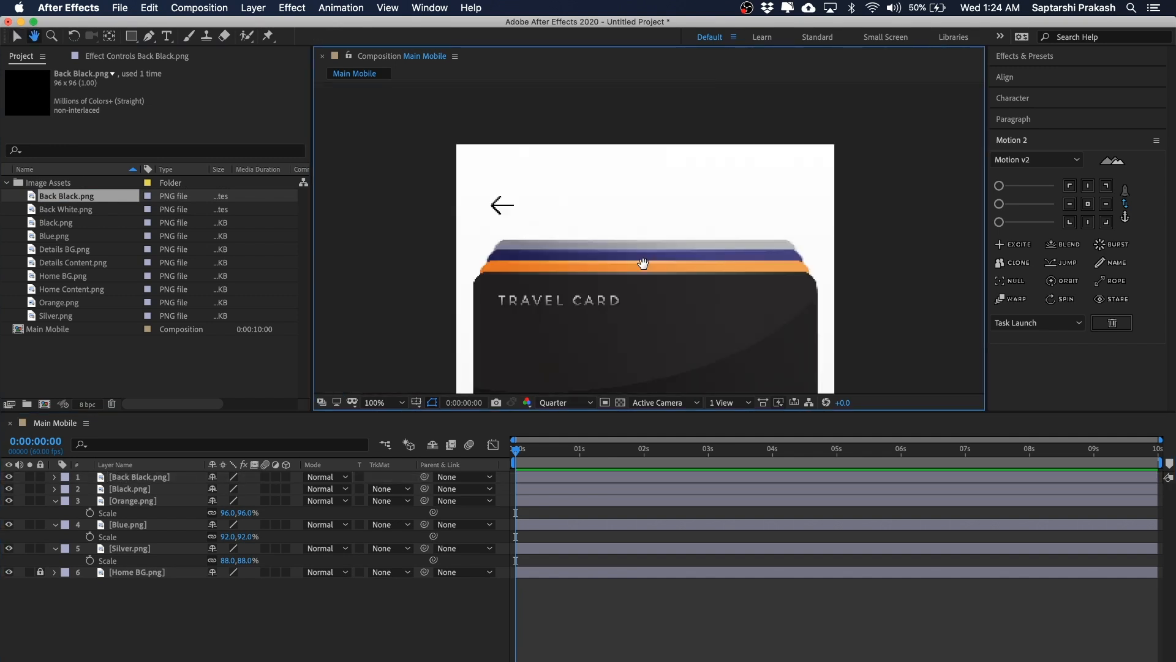
{"action": "left_click", "coordinate": [511, 205]}
{"action": "left_click_drag", "start_coordinate": [518, 206], "coordinate": [492, 207]}
{"action": "key", "text": "super+z"}
{"action": "key", "text": "space"}
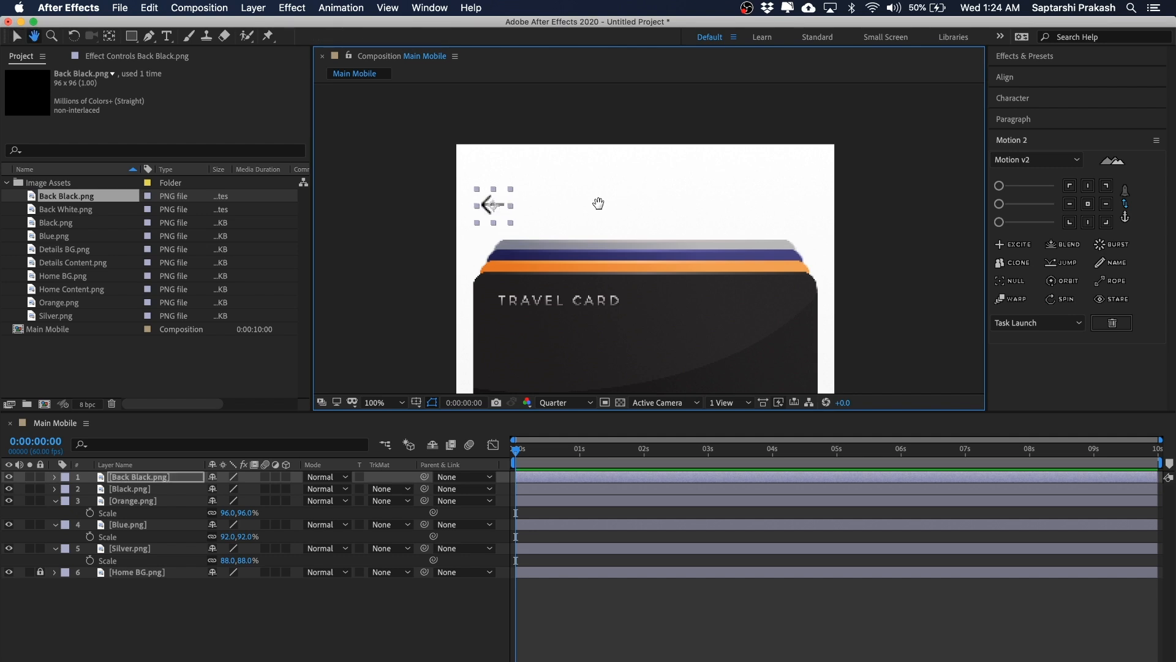
{"action": "left_click_drag", "start_coordinate": [599, 202], "coordinate": [567, 203]}
{"action": "left_click", "coordinate": [791, 182]}
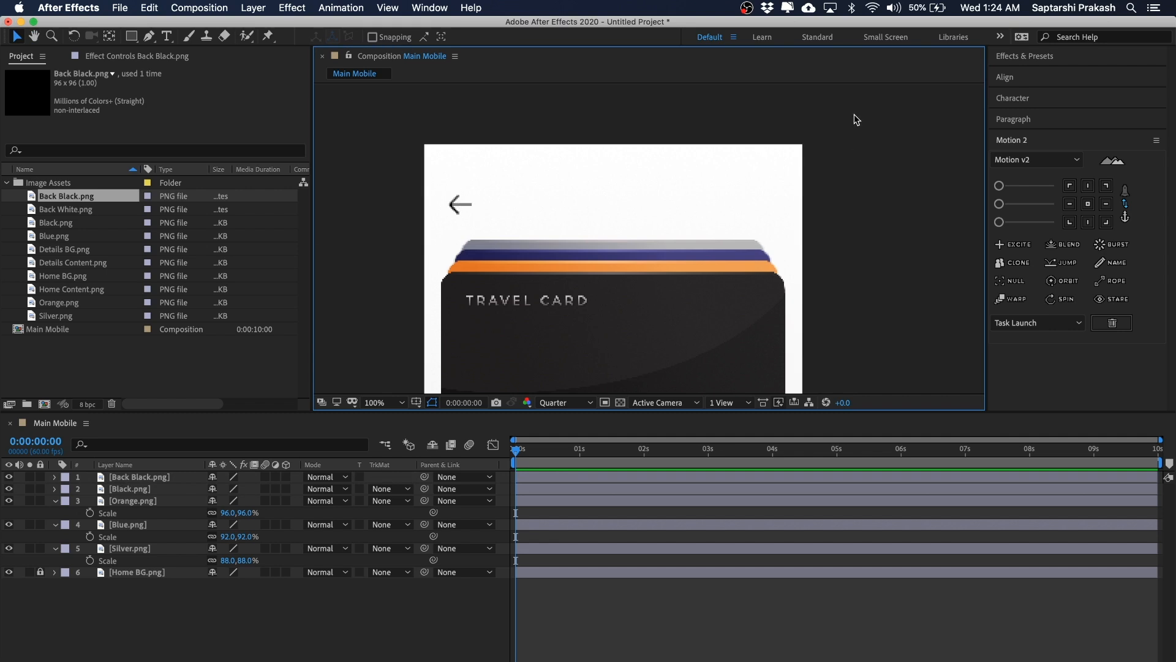
Step: Create an "All Cards" title text above the cards and shift it slightly down and right
{"action": "left_click", "coordinate": [166, 36]}
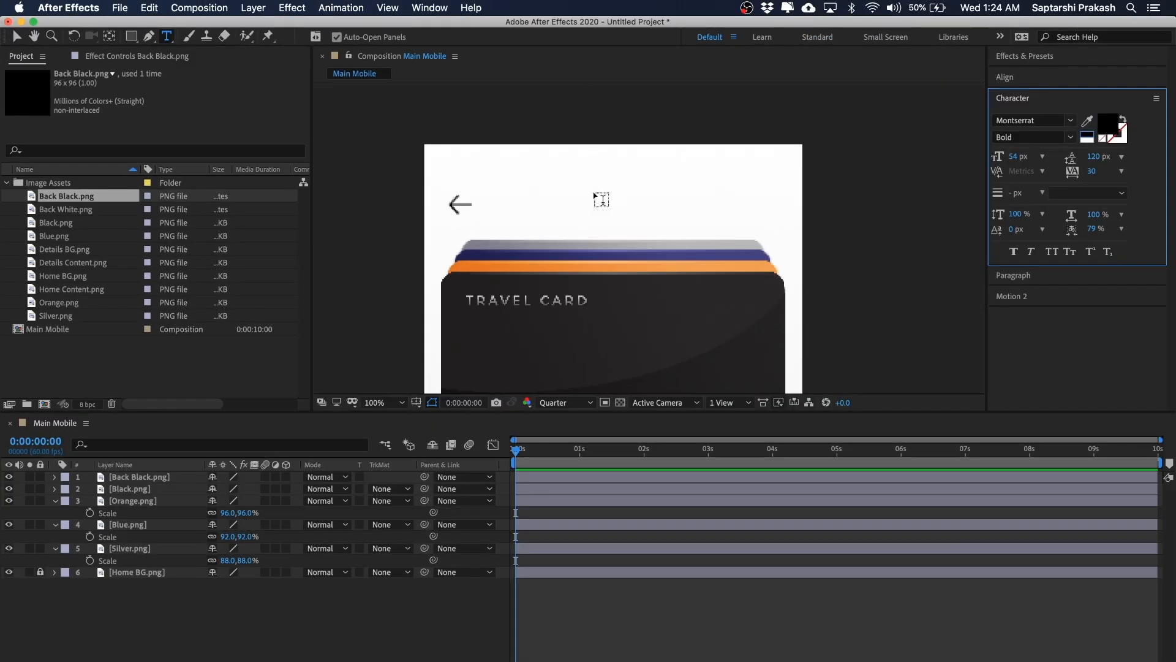
{"action": "left_click", "coordinate": [694, 233]}
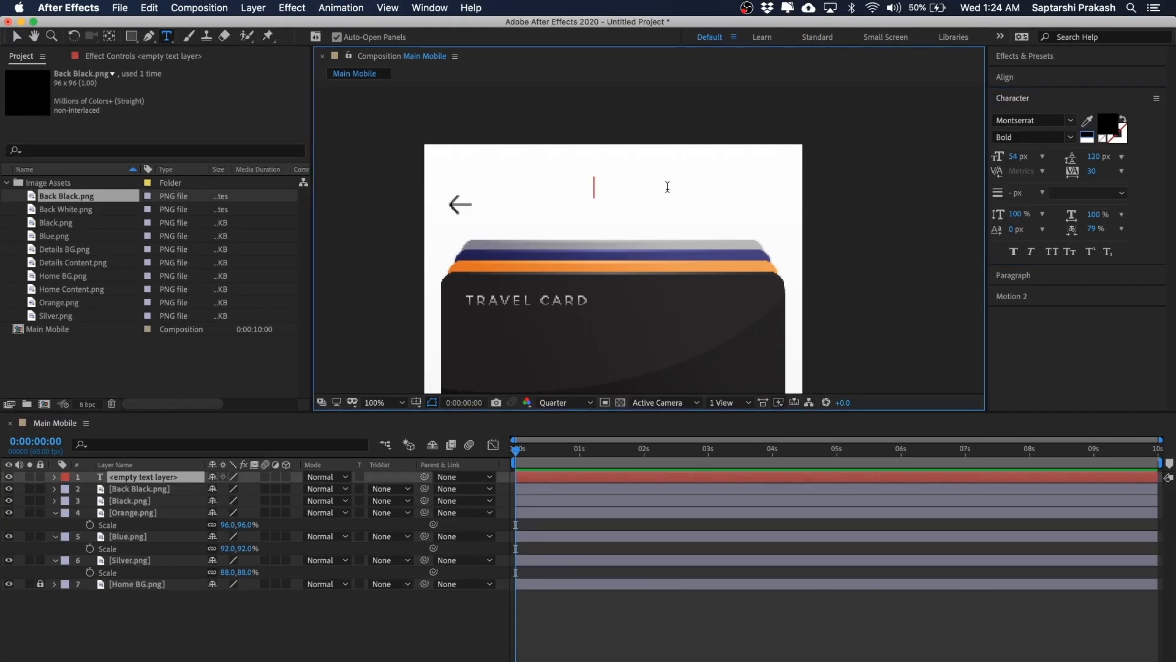
{"action": "type", "text": "All "}
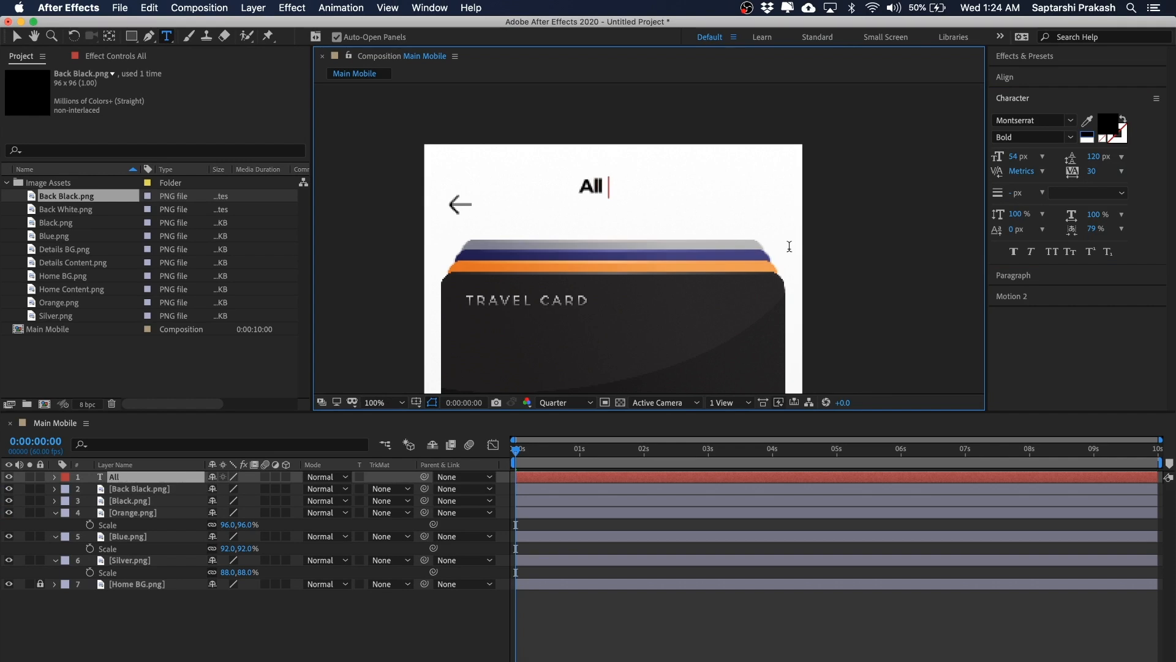
{"action": "type", "text": "Cards"}
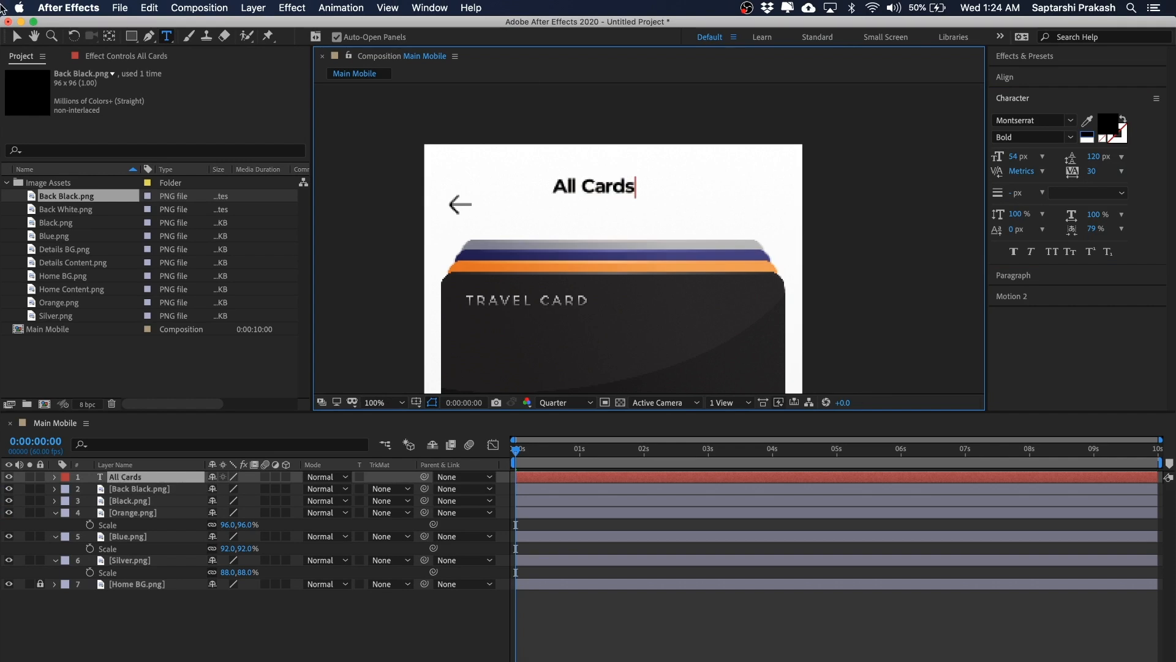
{"action": "left_click", "coordinate": [16, 36]}
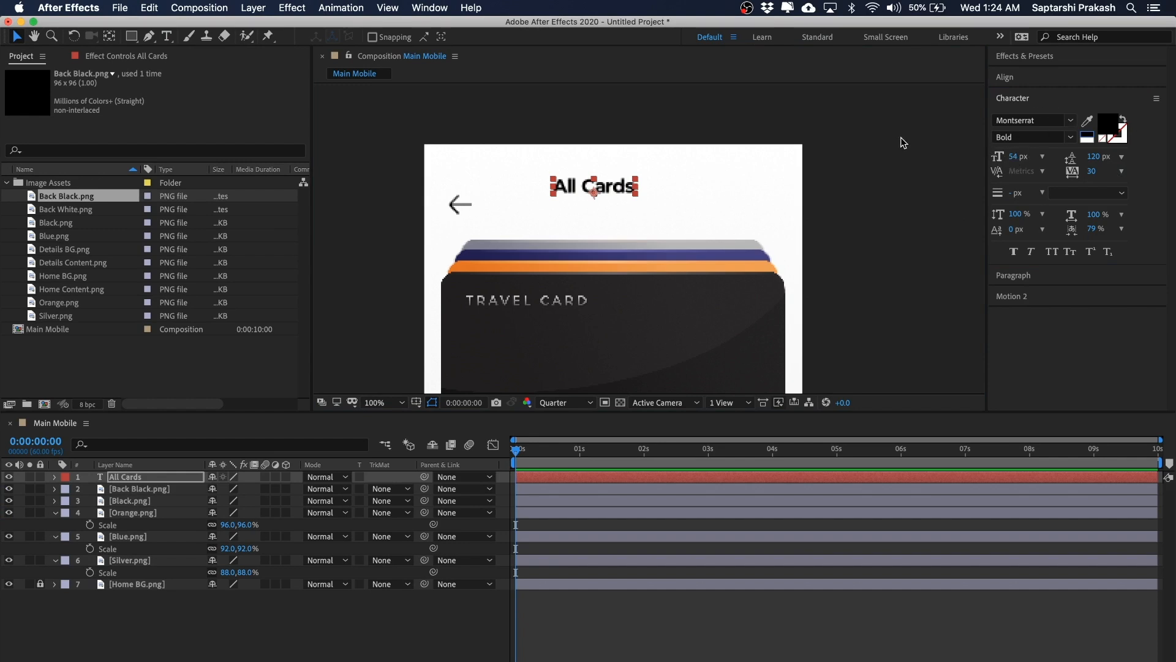
{"action": "mouse_move", "coordinate": [616, 188]}
{"action": "left_mouse_down"}
{"action": "mouse_move", "coordinate": [637, 204]}
{"action": "mouse_move", "coordinate": [515, 204]}
{"action": "mouse_move", "coordinate": [668, 203]}
{"action": "mouse_move", "coordinate": [633, 200]}
{"action": "left_mouse_up"}
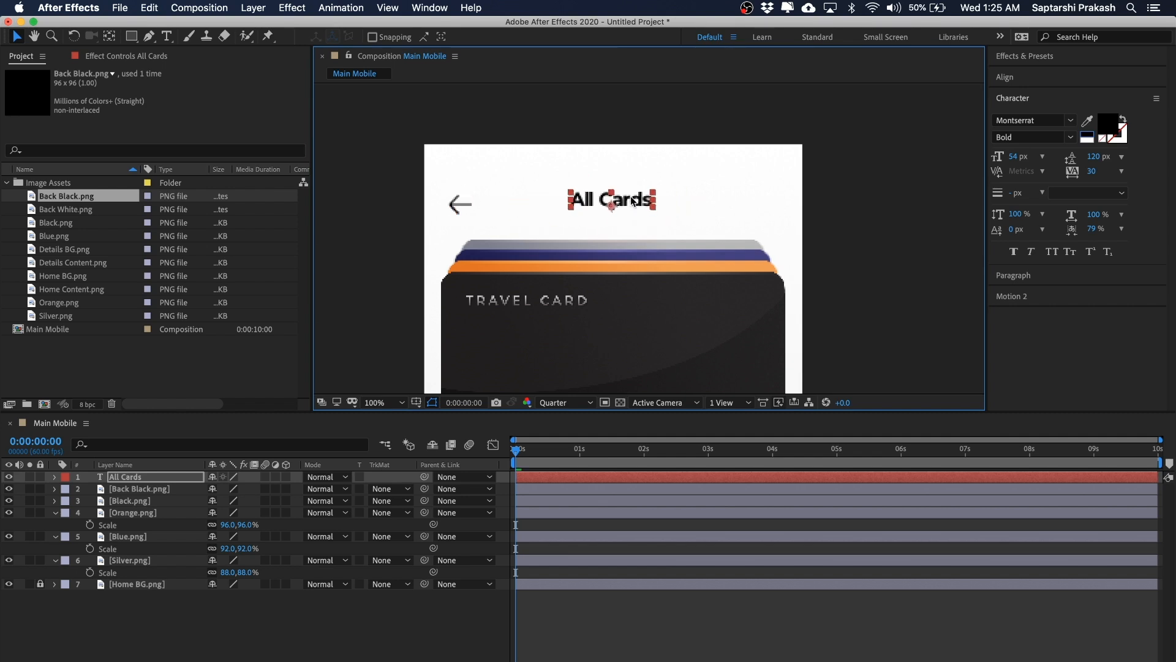
Step: Center the All Cards title horizontally in the composition and nudge it down slightly
{"action": "left_click", "coordinate": [1037, 76]}
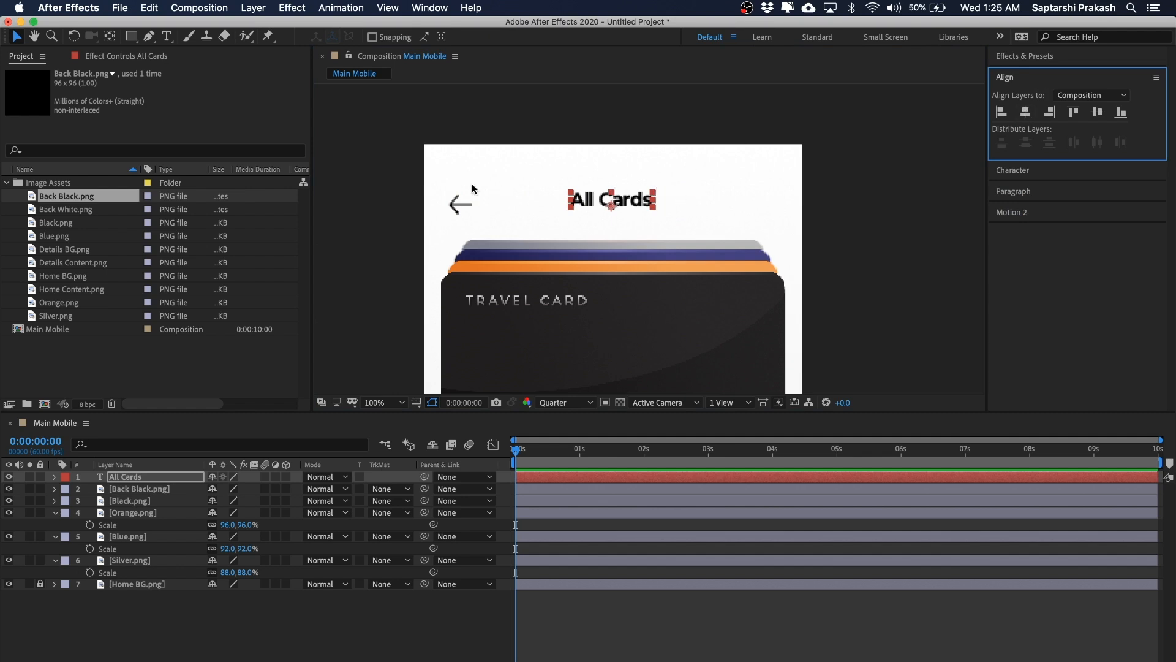
{"action": "left_click", "coordinate": [1025, 112]}
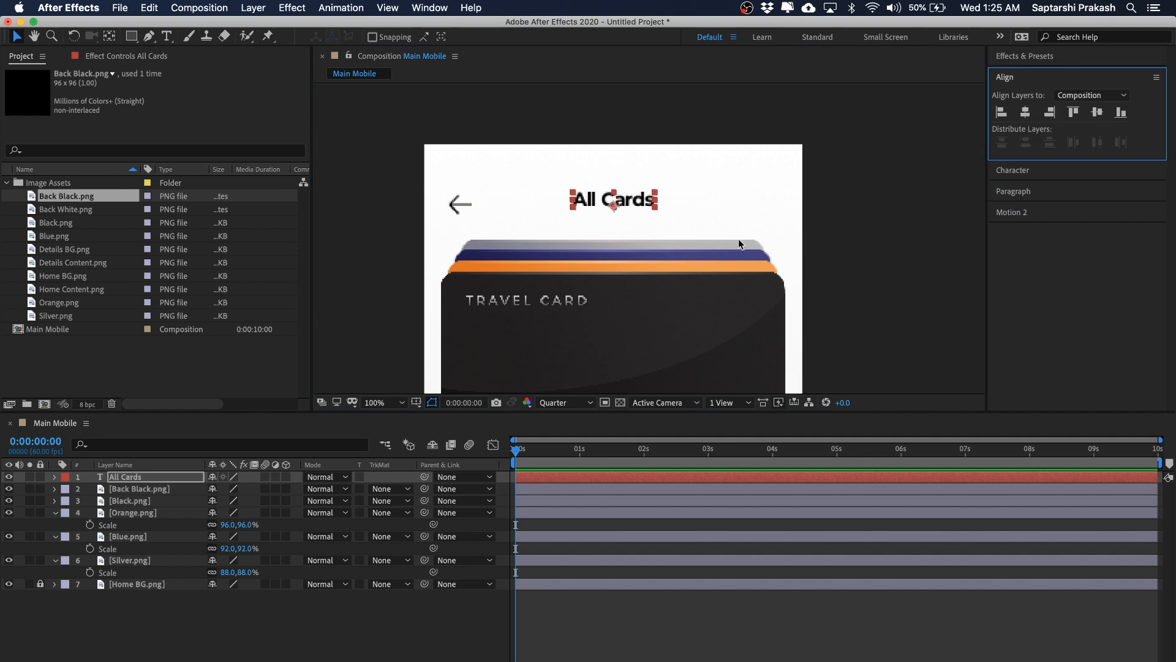
{"action": "left_click", "coordinate": [843, 167]}
{"action": "left_click", "coordinate": [609, 202]}
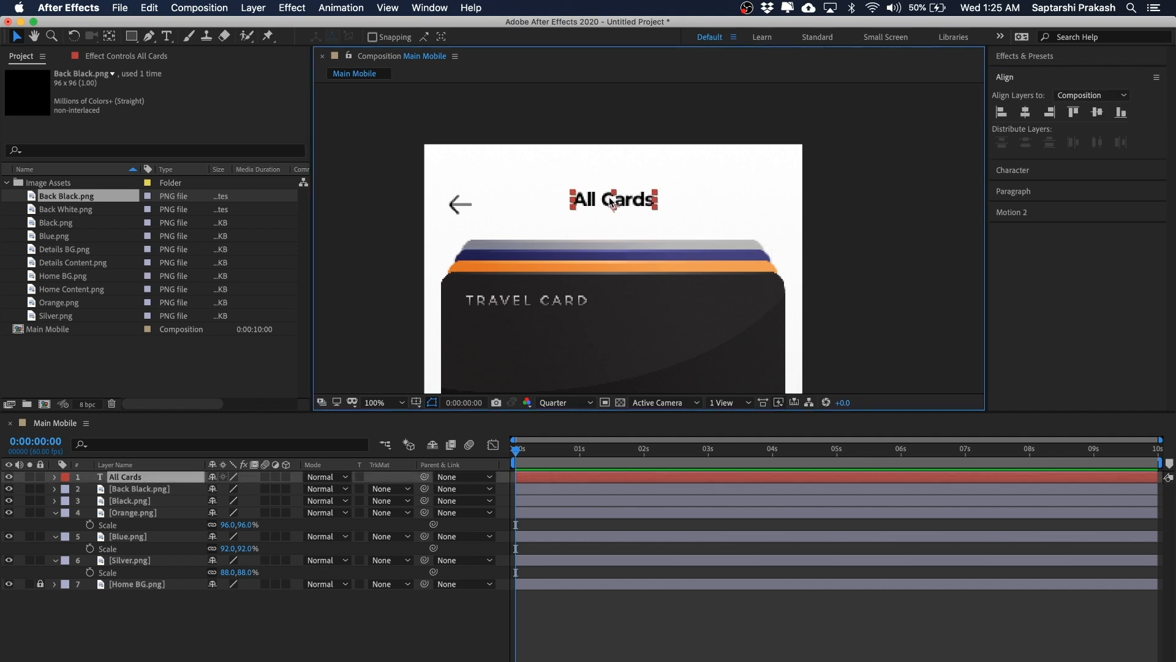
{"action": "key", "text": "Down"}
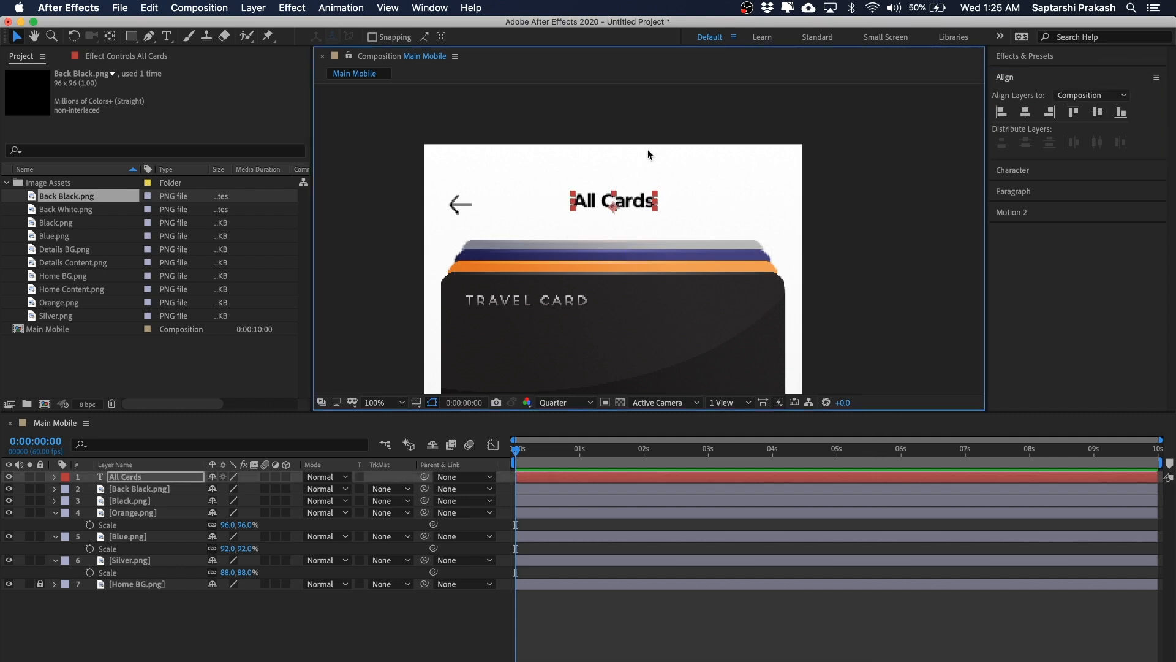
Step: Add Home Content.png to the composition and move it down below the card stack
{"action": "left_click", "coordinate": [697, 94]}
{"action": "key", "text": "comma"}
{"action": "left_click_drag", "start_coordinate": [812, 218], "coordinate": [787, 184]}
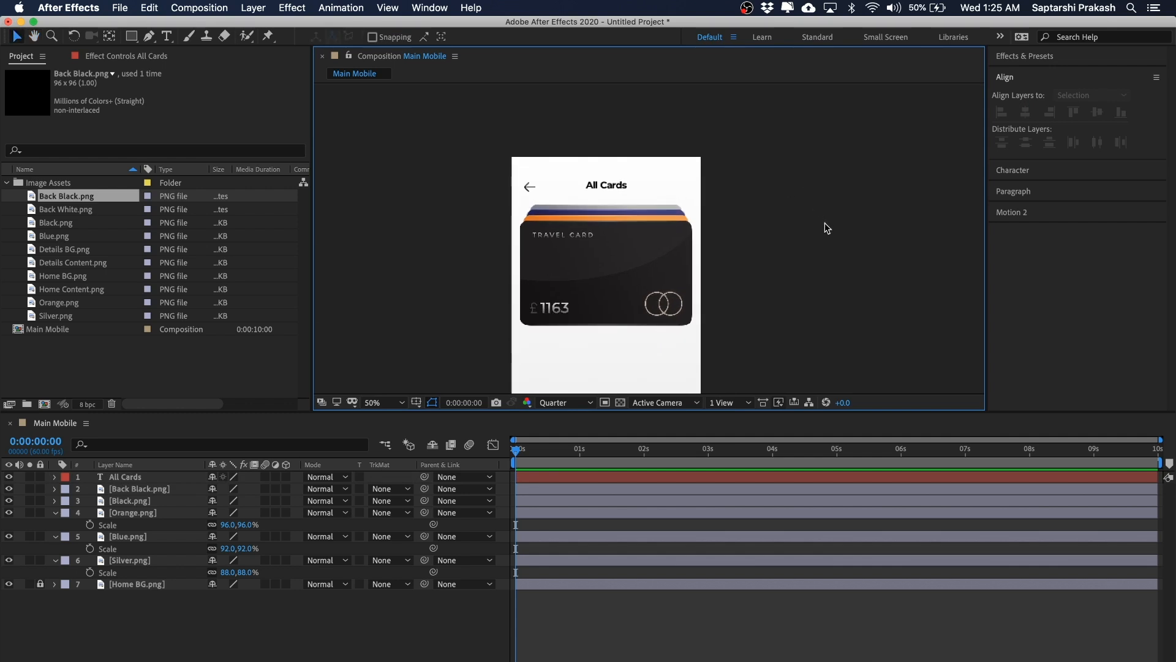
{"action": "left_click_drag", "start_coordinate": [824, 255], "coordinate": [805, 167]}
{"action": "key", "text": "comma"}
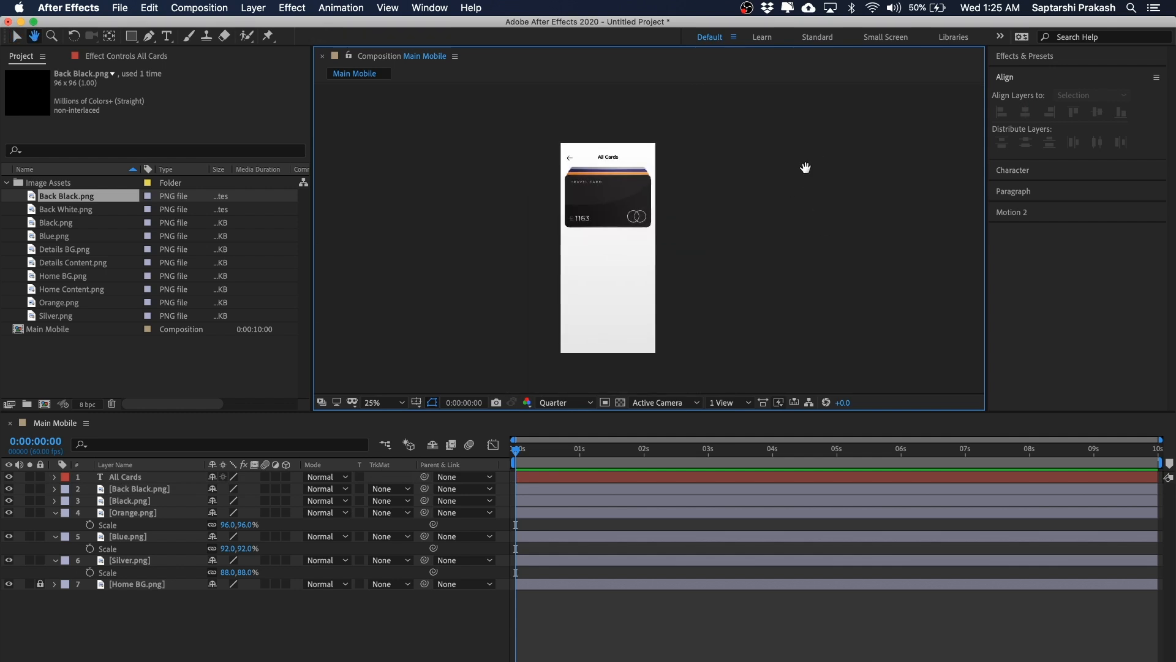
{"action": "left_click_drag", "start_coordinate": [746, 213], "coordinate": [722, 215]}
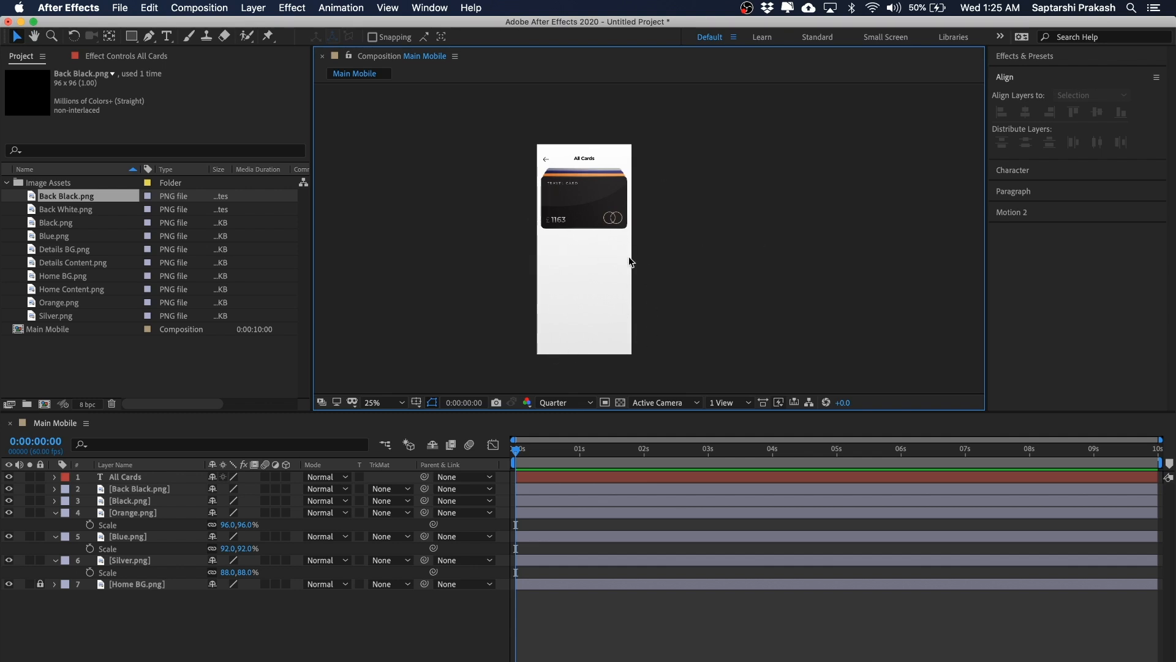
{"action": "left_click", "coordinate": [72, 273]}
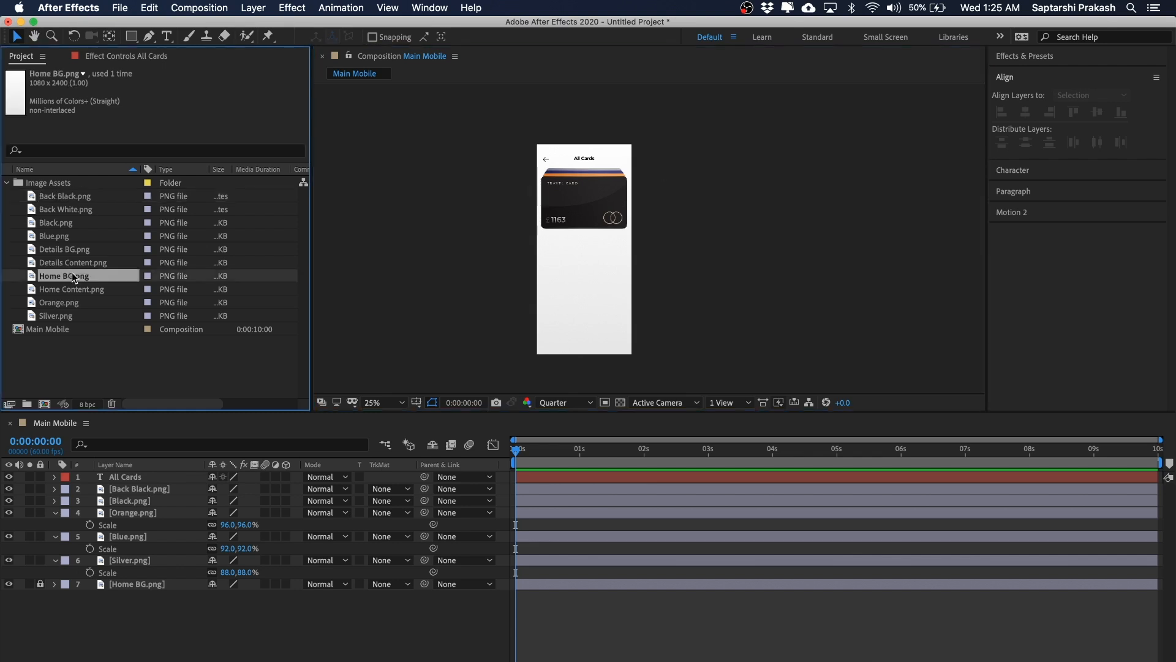
{"action": "left_click_drag", "start_coordinate": [73, 290], "coordinate": [179, 489]}
{"action": "scroll", "coordinate": [611, 215], "scroll_direction": "up", "scroll_amount": 2}
{"action": "left_click_drag", "start_coordinate": [765, 174], "coordinate": [782, 142]}
{"action": "left_click_drag", "start_coordinate": [571, 185], "coordinate": [568, 272]}
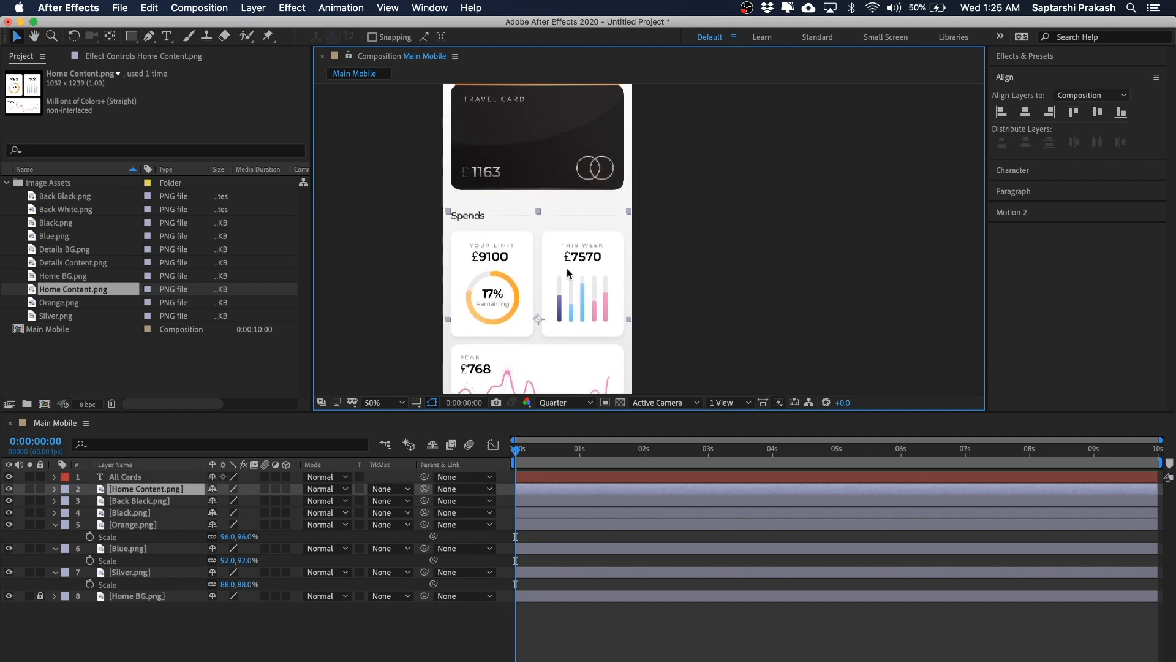
{"action": "scroll", "coordinate": [612, 256], "scroll_direction": "down", "scroll_amount": 2}
{"action": "left_click_drag", "start_coordinate": [666, 230], "coordinate": [632, 277]}
{"action": "left_click", "coordinate": [679, 257]}
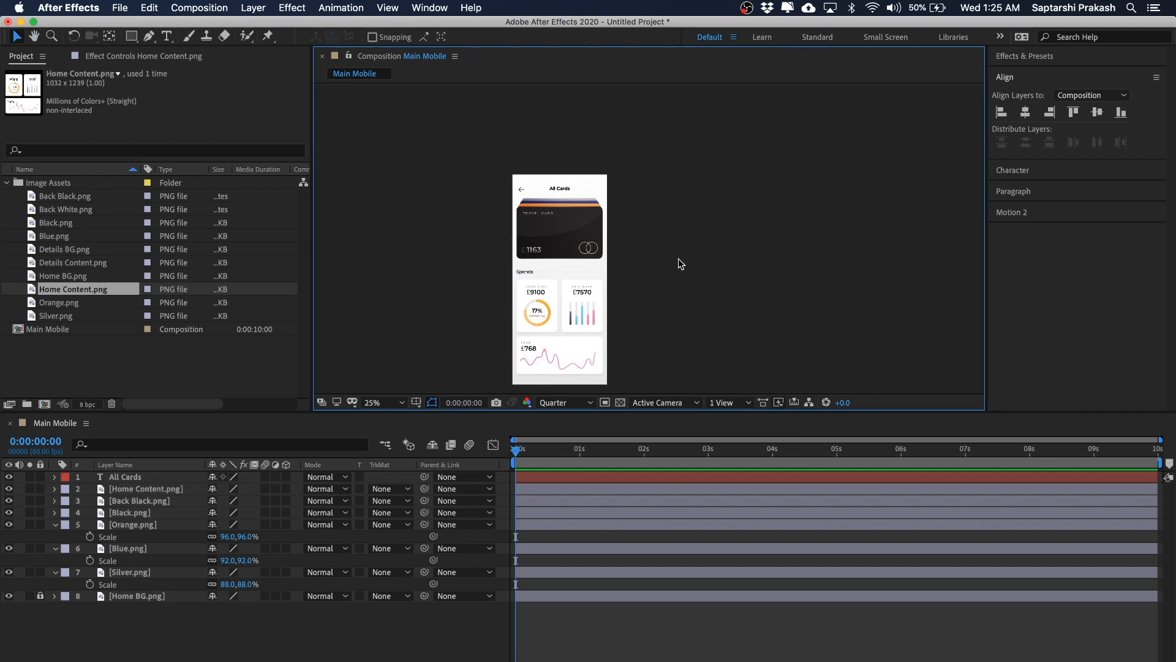
Step: Move the Home Content.png layer down to sit just above Home BG.png and lock it
{"action": "left_click_drag", "start_coordinate": [695, 184], "coordinate": [458, 344]}
{"action": "left_click", "coordinate": [672, 188]}
{"action": "scroll", "coordinate": [673, 189], "scroll_direction": "up", "scroll_amount": 2}
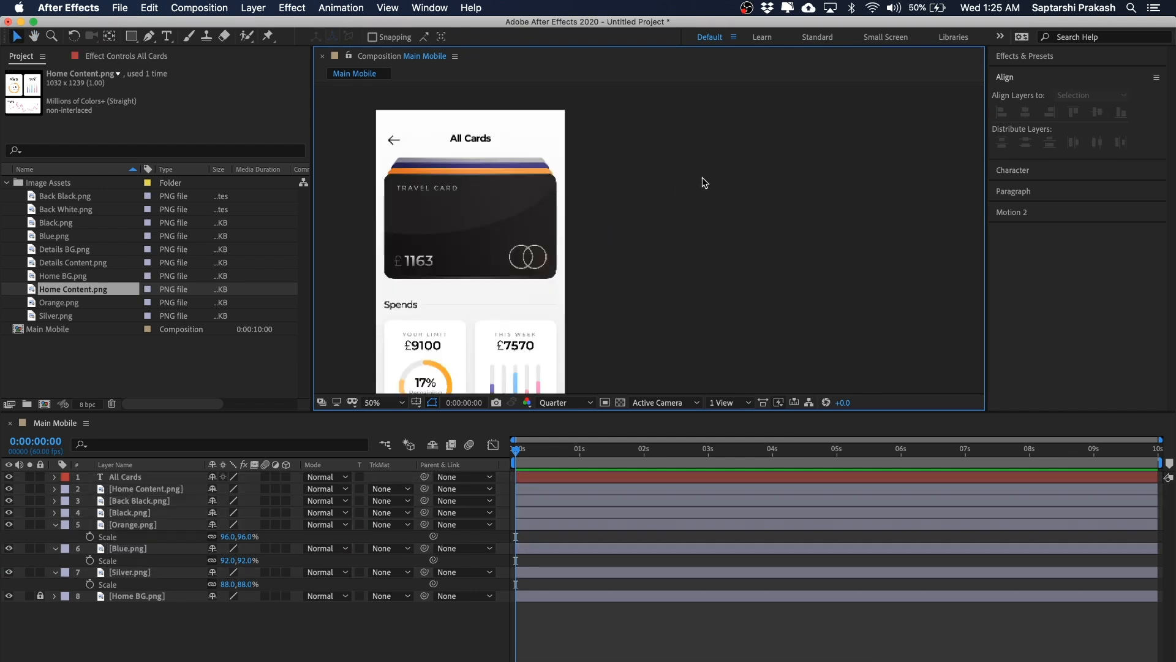
{"action": "scroll", "coordinate": [702, 178], "scroll_direction": "down", "scroll_amount": 2}
{"action": "left_click_drag", "start_coordinate": [701, 178], "coordinate": [710, 161]}
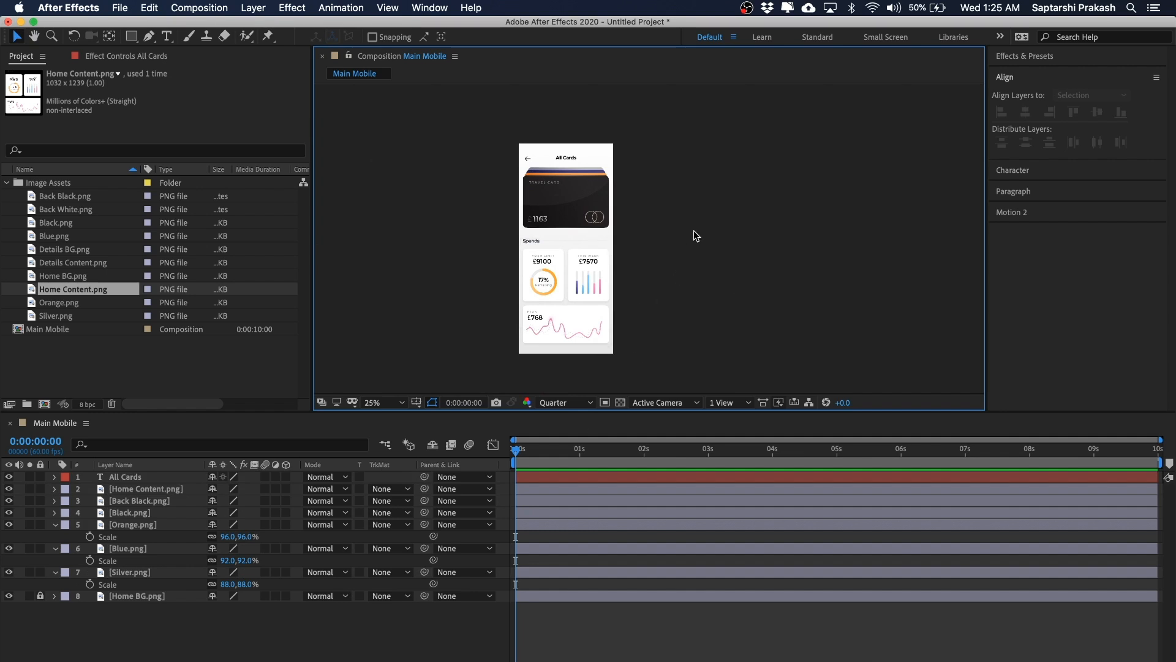
{"action": "scroll", "coordinate": [655, 147], "scroll_direction": "up", "scroll_amount": 2}
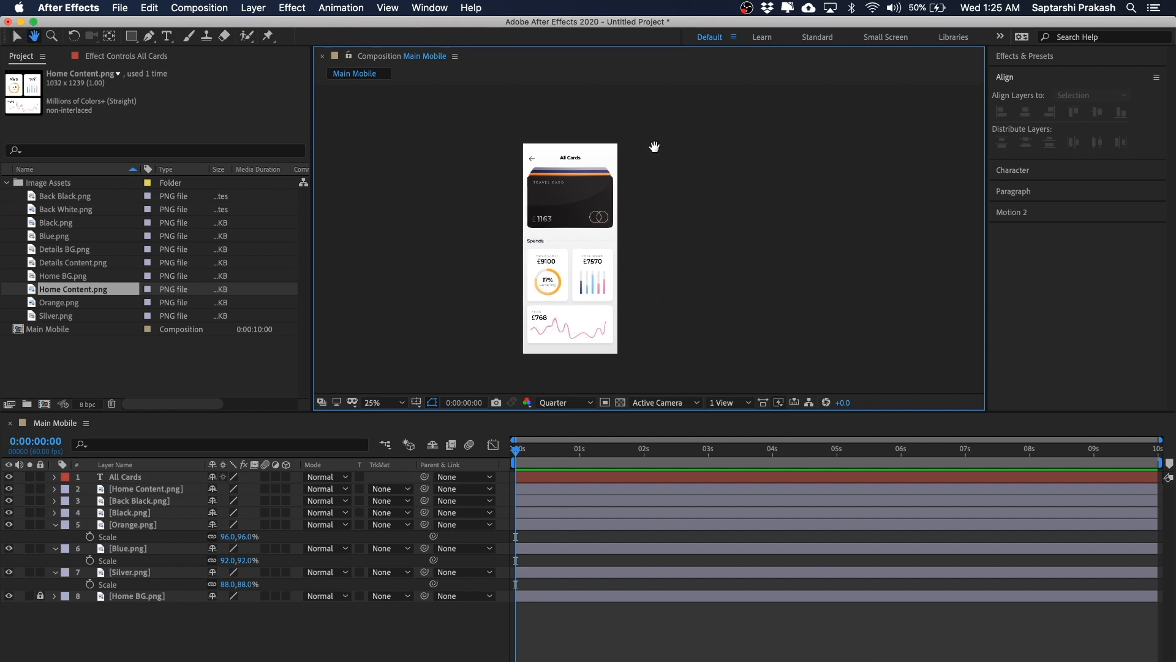
{"action": "scroll", "coordinate": [701, 143], "scroll_direction": "down", "scroll_amount": 2}
{"action": "left_click_drag", "start_coordinate": [700, 144], "coordinate": [664, 149]}
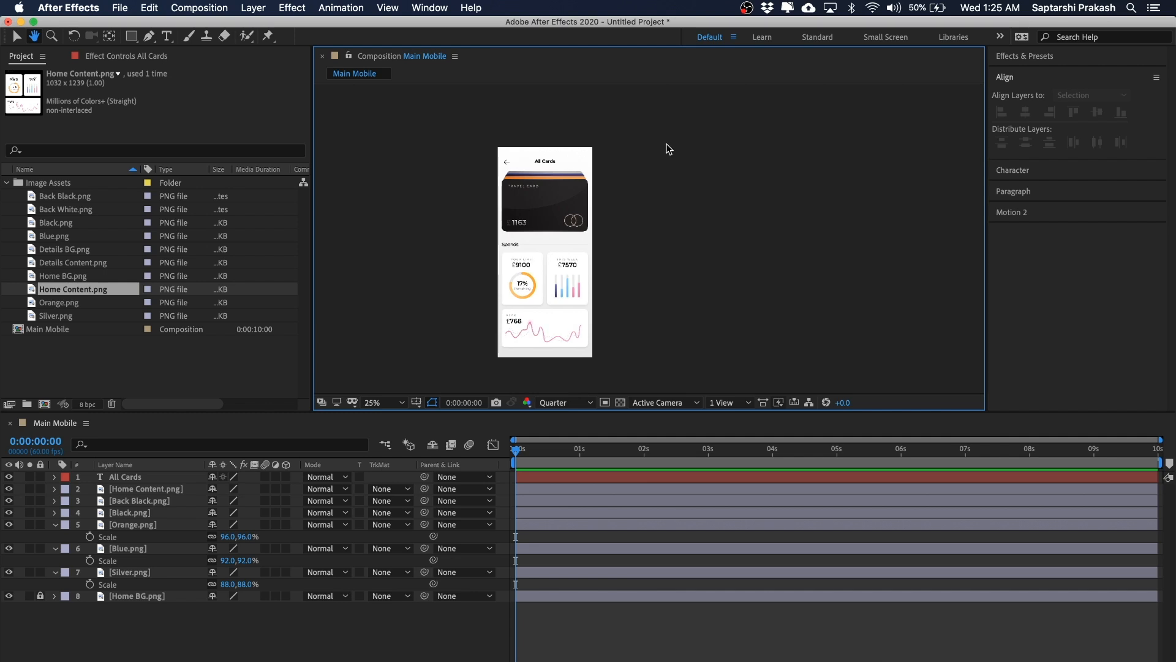
{"action": "left_click", "coordinate": [541, 255]}
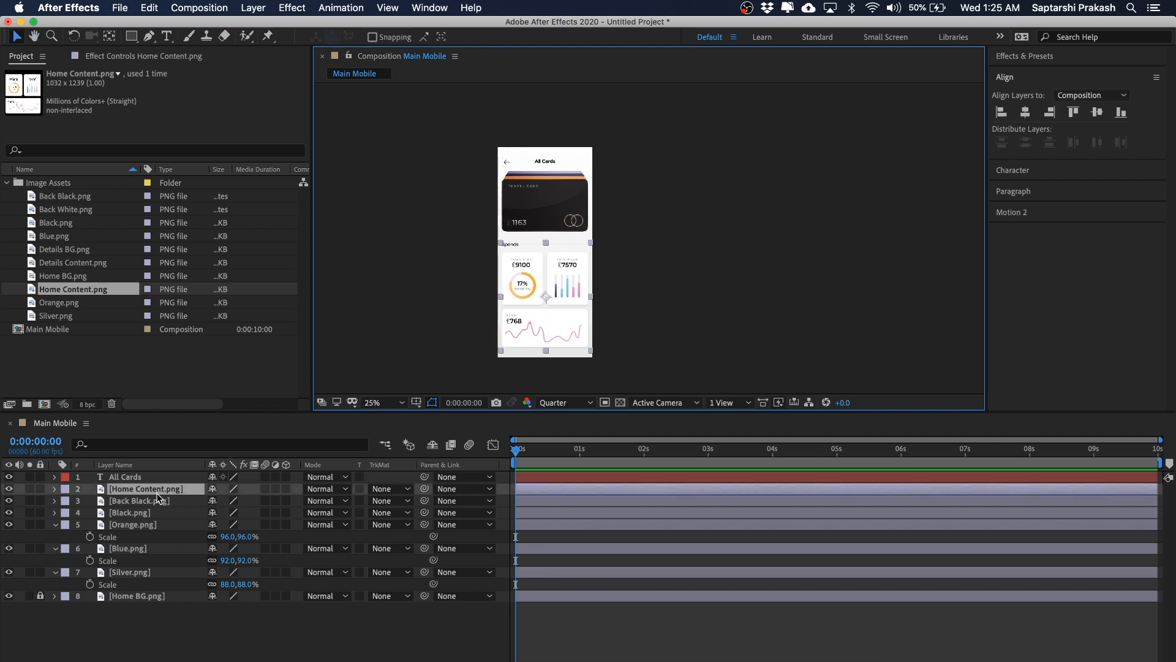
{"action": "left_click_drag", "start_coordinate": [160, 490], "coordinate": [162, 597]}
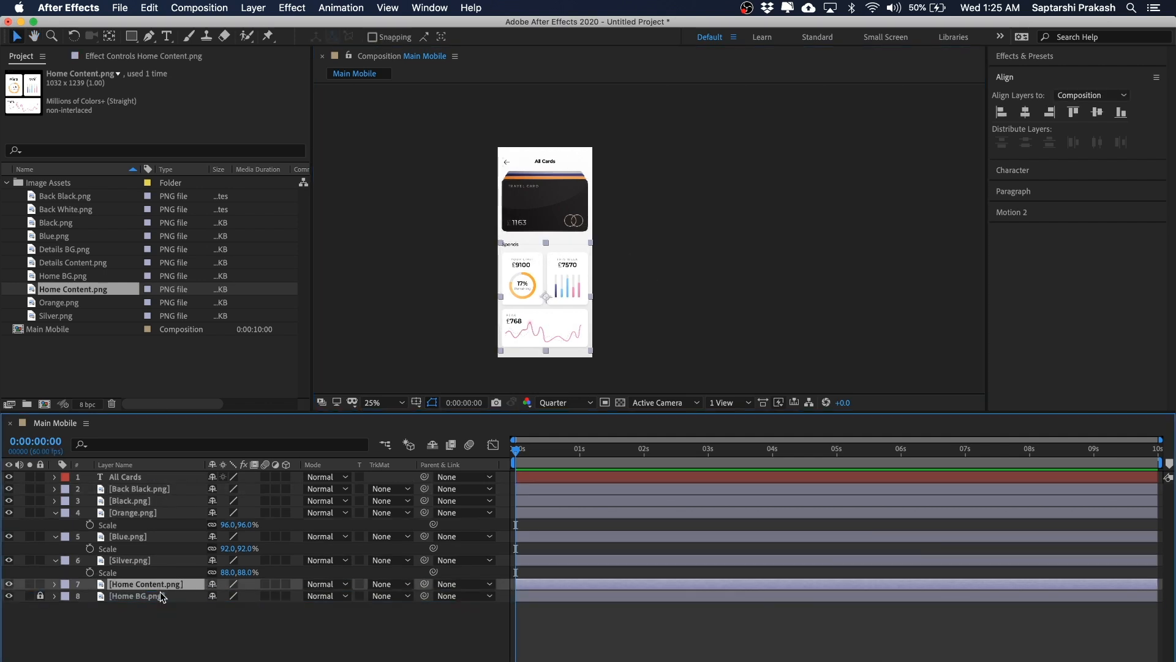
{"action": "left_click", "coordinate": [40, 583]}
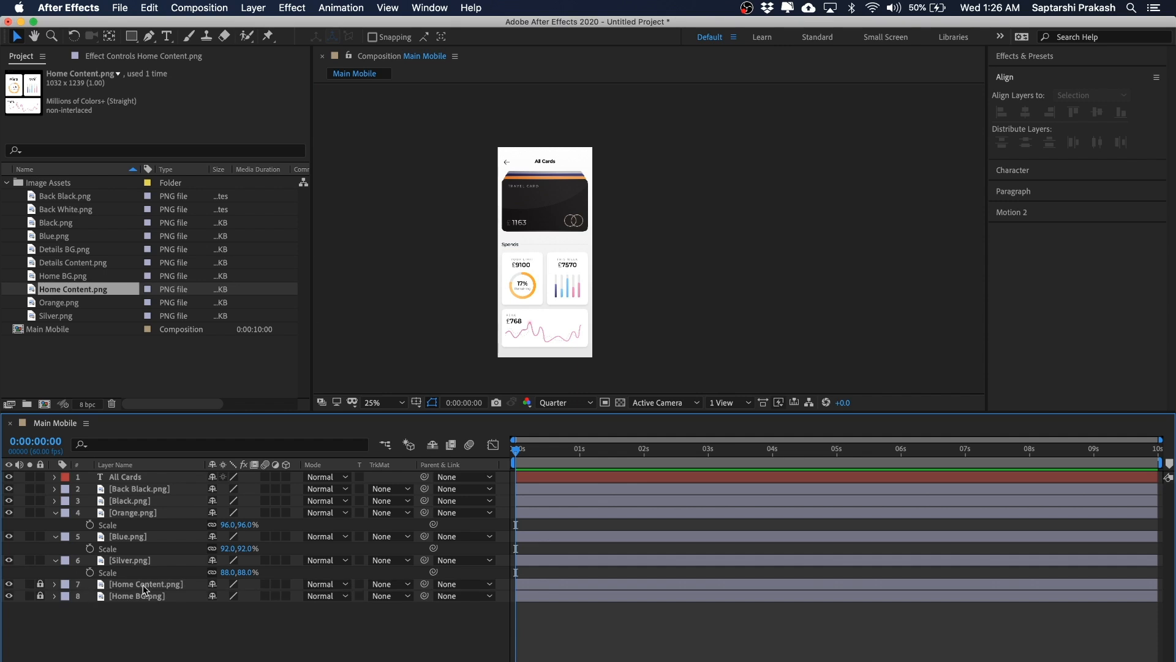
Step: Lock the All Cards and Back Black.png layers
{"action": "left_click", "coordinate": [523, 291]}
{"action": "left_click_drag", "start_coordinate": [622, 267], "coordinate": [526, 301]}
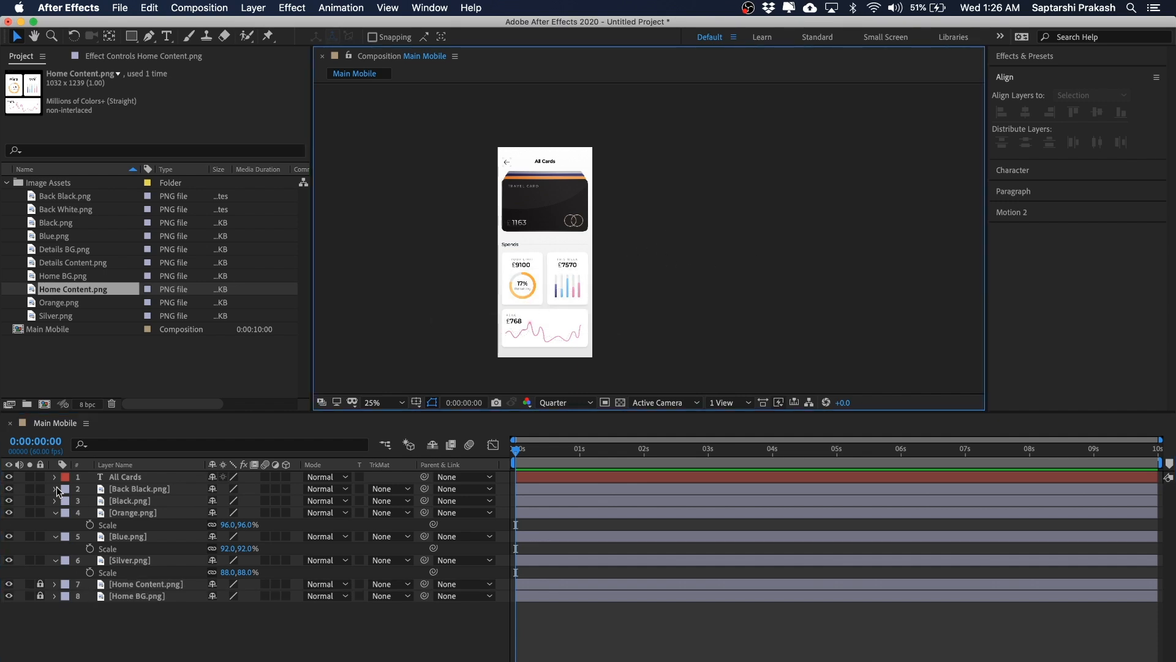
{"action": "left_click", "coordinate": [136, 480]}
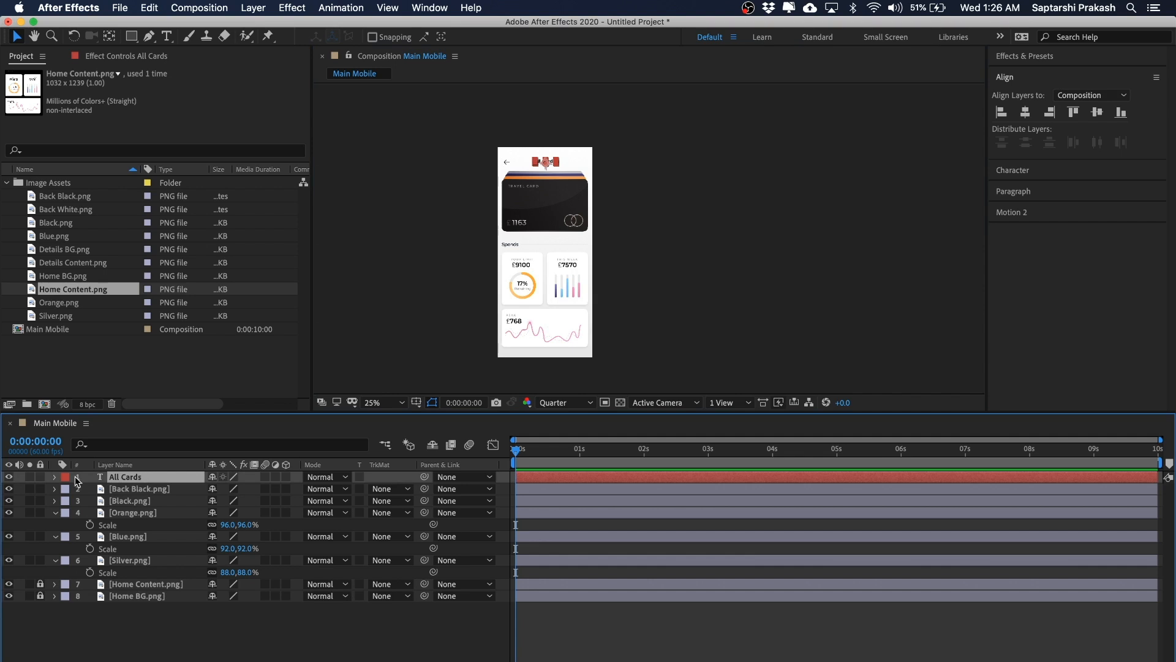
{"action": "left_click", "coordinate": [40, 476]}
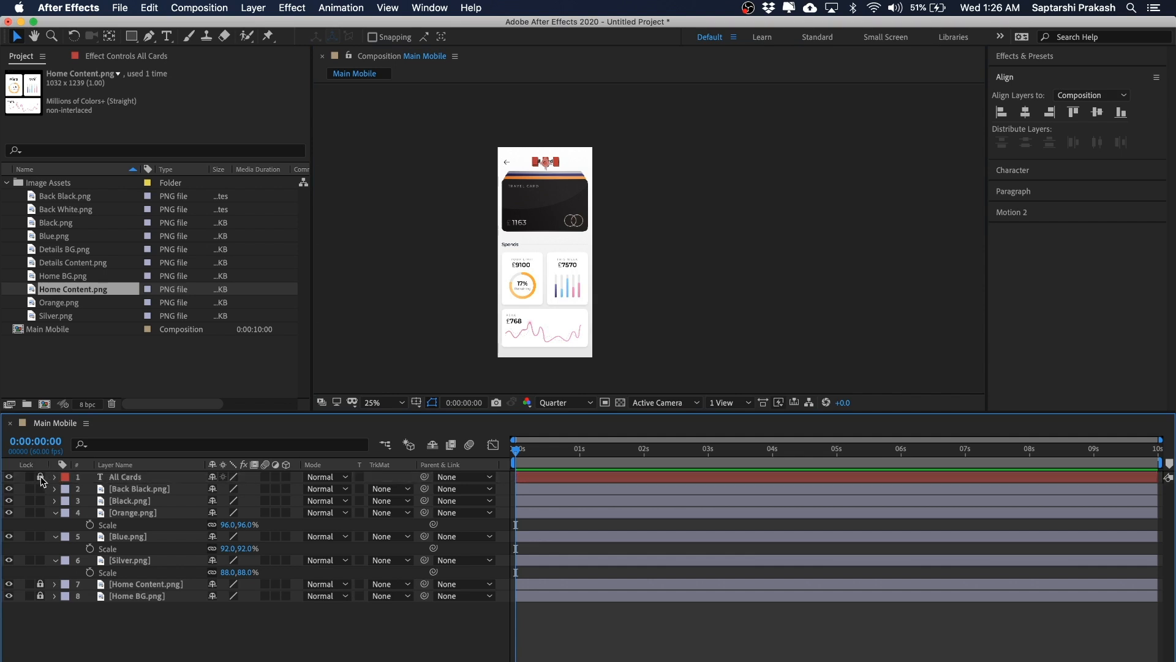
{"action": "left_click", "coordinate": [134, 489]}
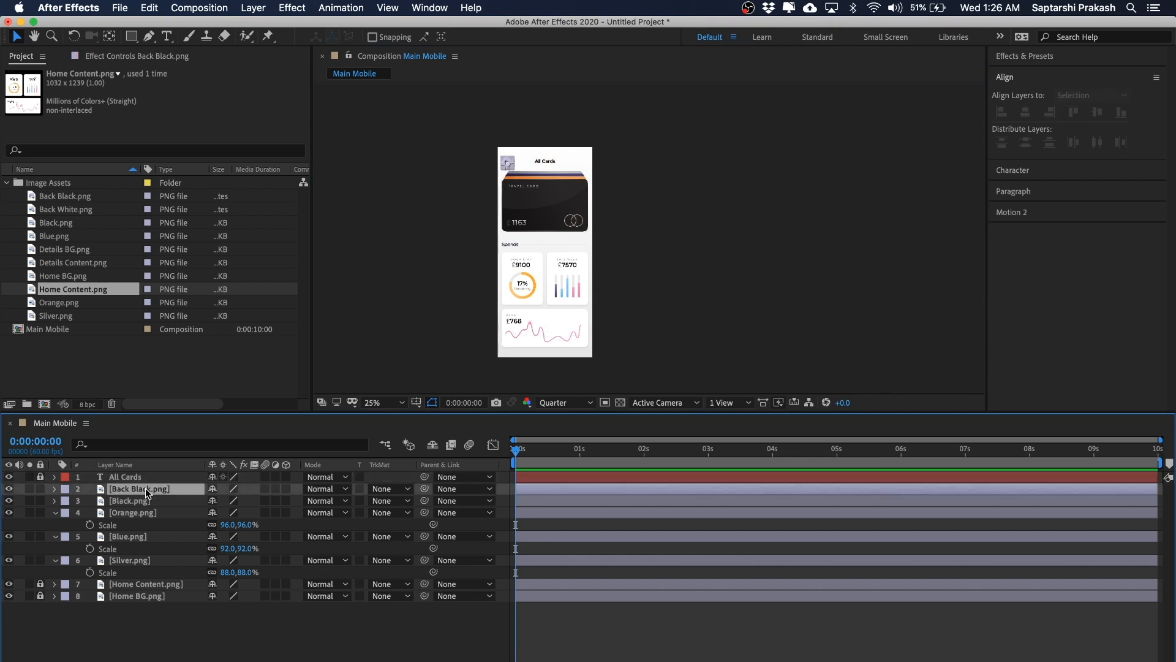
{"action": "left_click", "coordinate": [41, 489]}
Step: Select the four card layers and turn them into 3D layers
{"action": "left_click_drag", "start_coordinate": [694, 108], "coordinate": [553, 225]}
{"action": "scroll", "coordinate": [610, 190], "scroll_direction": "up", "scroll_amount": 2}
{"action": "key", "text": "space"}
{"action": "left_click_drag", "start_coordinate": [611, 188], "coordinate": [712, 217]}
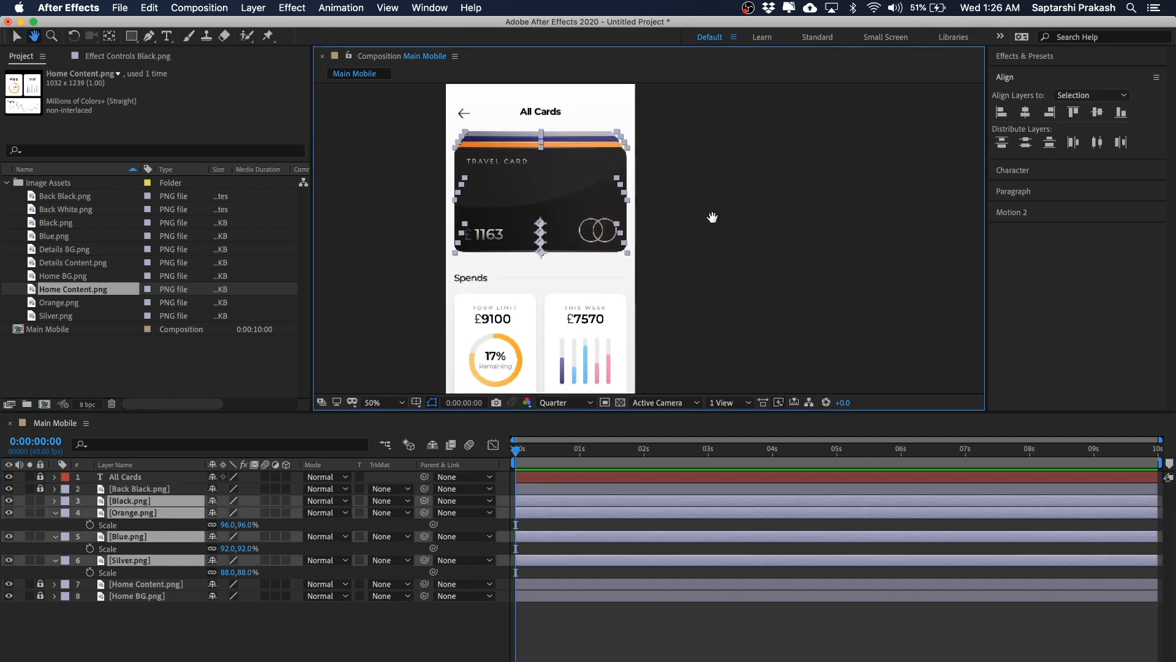
{"action": "left_click", "coordinate": [757, 215]}
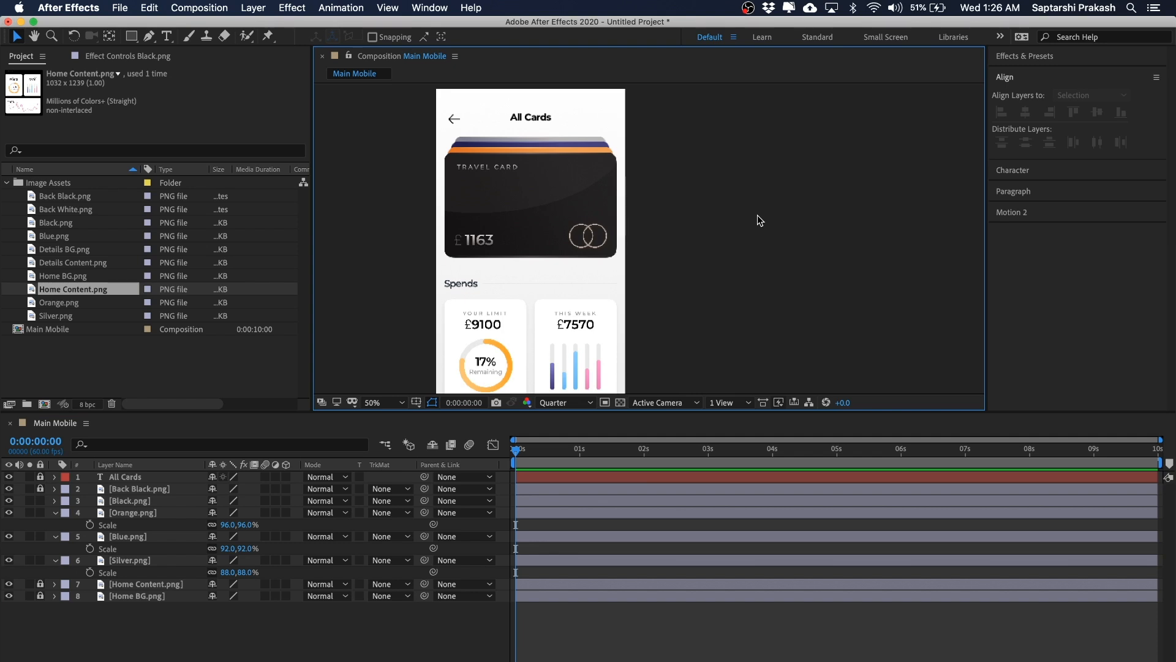
{"action": "left_click_drag", "start_coordinate": [762, 196], "coordinate": [402, 311]}
{"action": "left_click", "coordinate": [799, 181]}
{"action": "left_click_drag", "start_coordinate": [714, 175], "coordinate": [394, 297]}
{"action": "key", "text": "period"}
{"action": "key", "text": "comma"}
{"action": "key", "text": "period"}
{"action": "key", "text": "comma"}
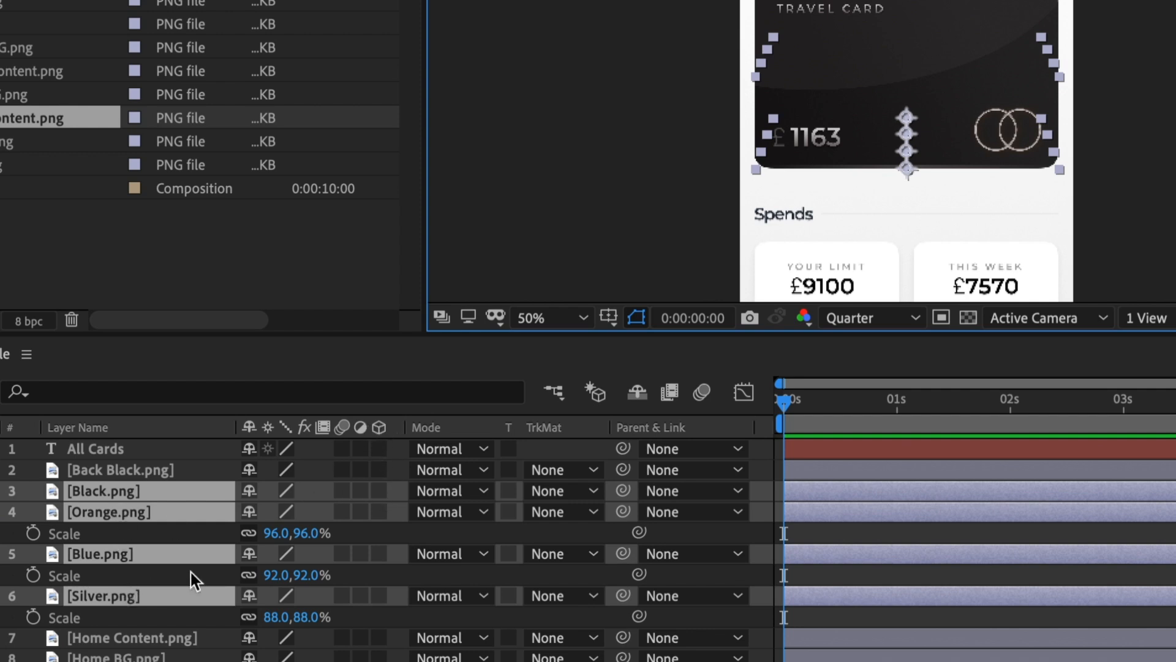
{"action": "left_click", "coordinate": [379, 490]}
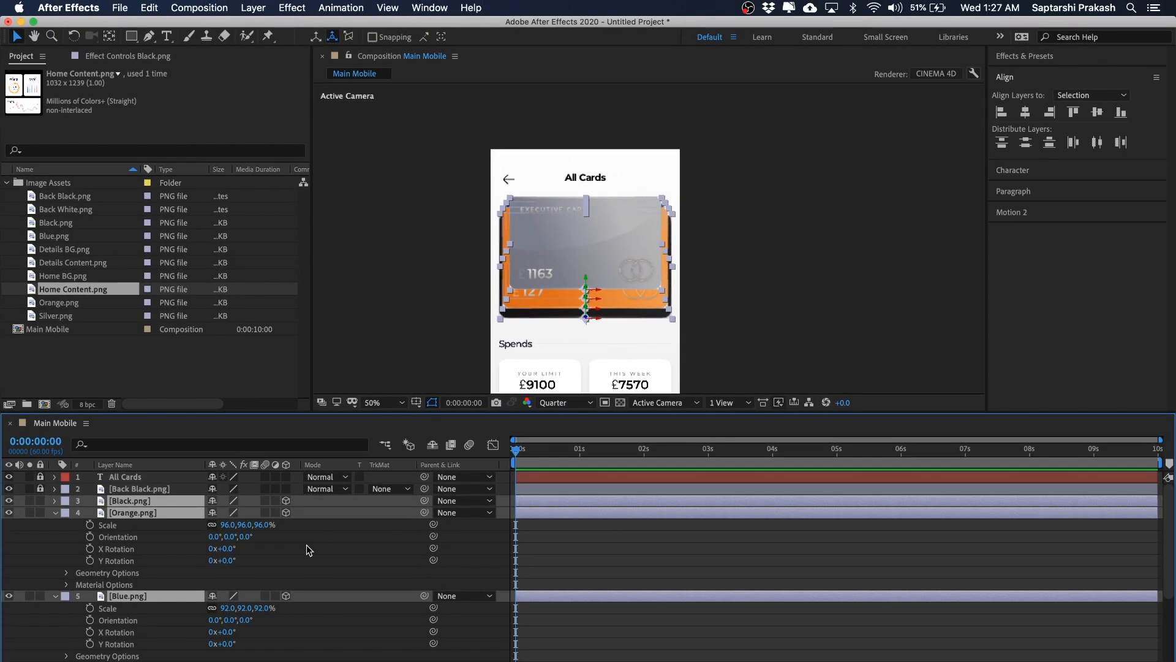
{"action": "key", "text": "u"}
{"action": "left_click", "coordinate": [295, 617]}
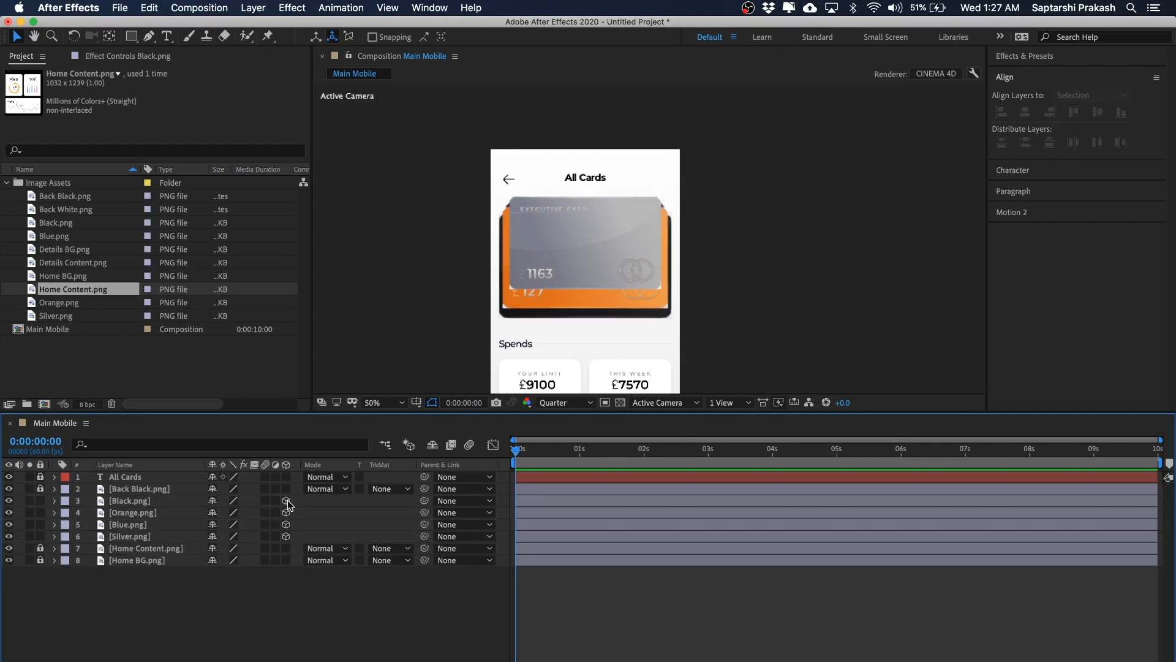
Step: Zoom in to inspect the stacked 3D card layers
{"action": "left_click", "coordinate": [149, 502]}
{"action": "left_click", "coordinate": [147, 513], "text": "shift"}
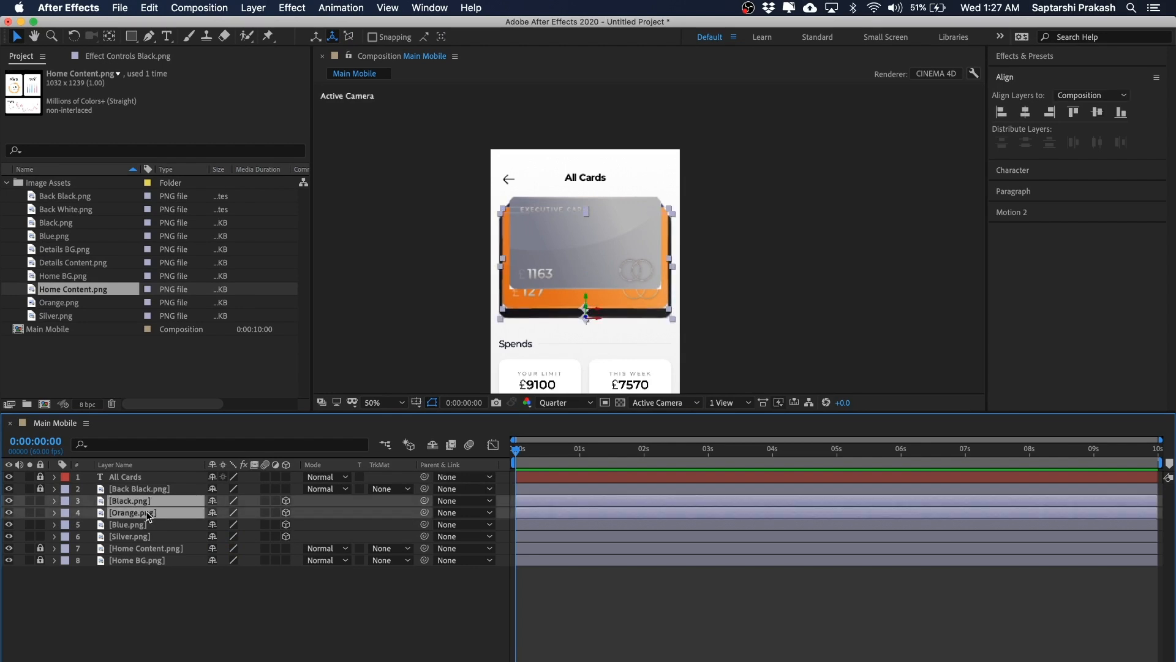
{"action": "left_click", "coordinate": [146, 525], "text": "shift"}
{"action": "left_click", "coordinate": [144, 537], "text": "shift"}
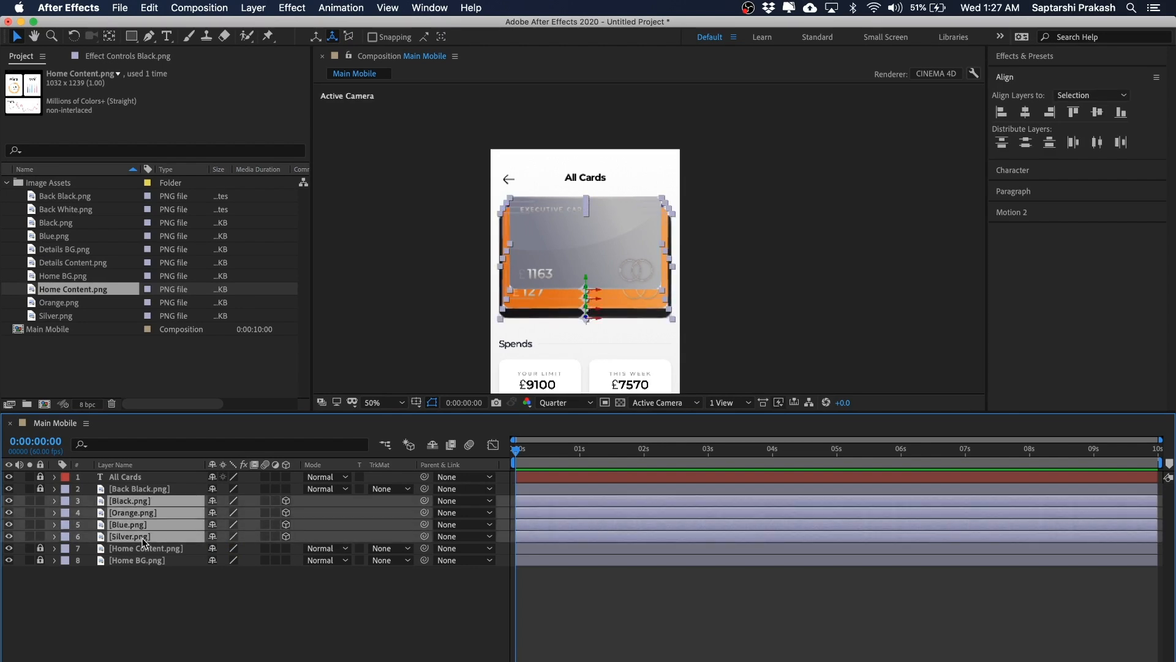
{"action": "left_click_drag", "start_coordinate": [796, 182], "coordinate": [609, 243]}
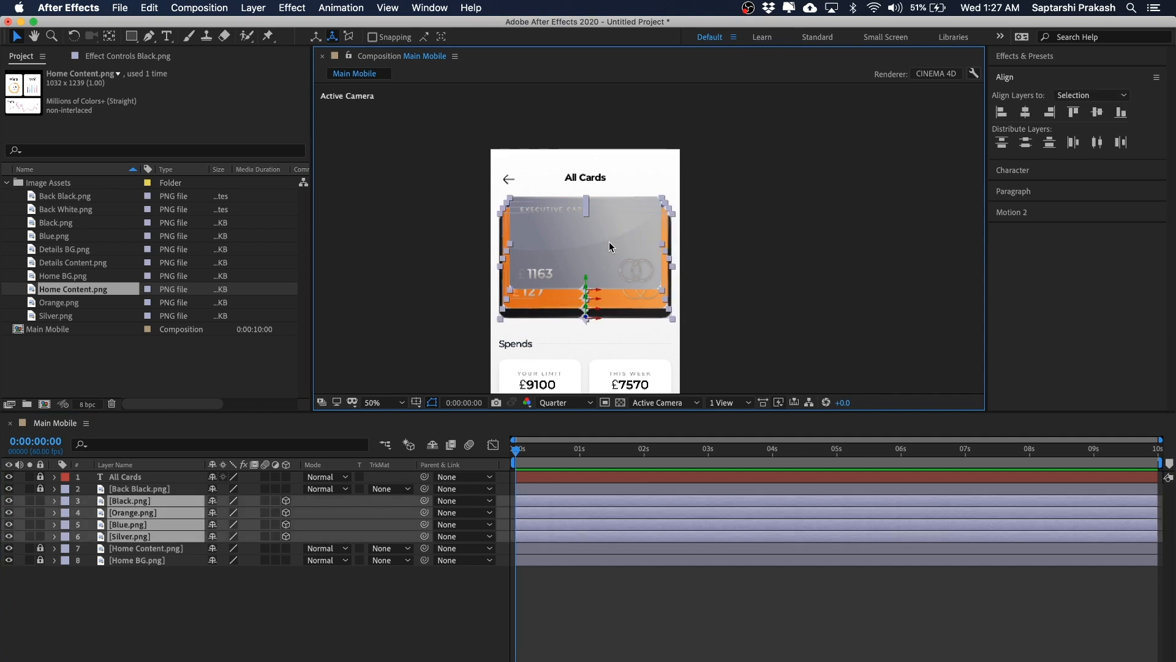
{"action": "scroll", "coordinate": [652, 208], "scroll_direction": "up", "scroll_amount": 2}
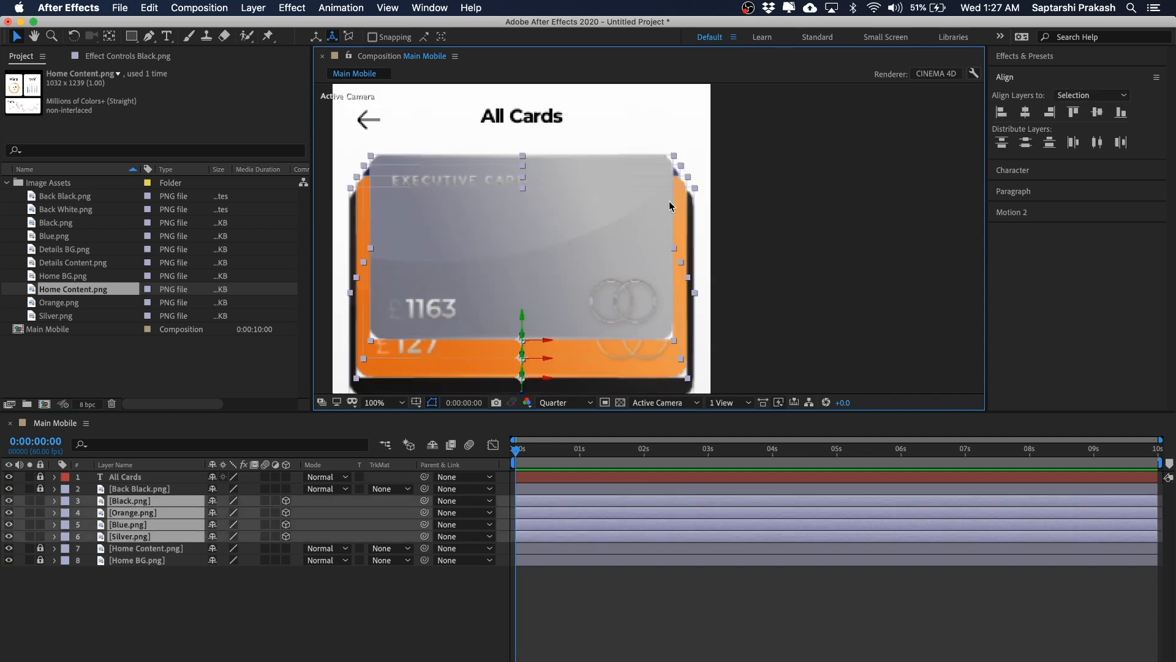
{"action": "scroll", "coordinate": [669, 201], "scroll_direction": "down", "scroll_amount": 2}
{"action": "left_click", "coordinate": [782, 193]}
{"action": "scroll", "coordinate": [782, 193], "scroll_direction": "up", "scroll_amount": 2}
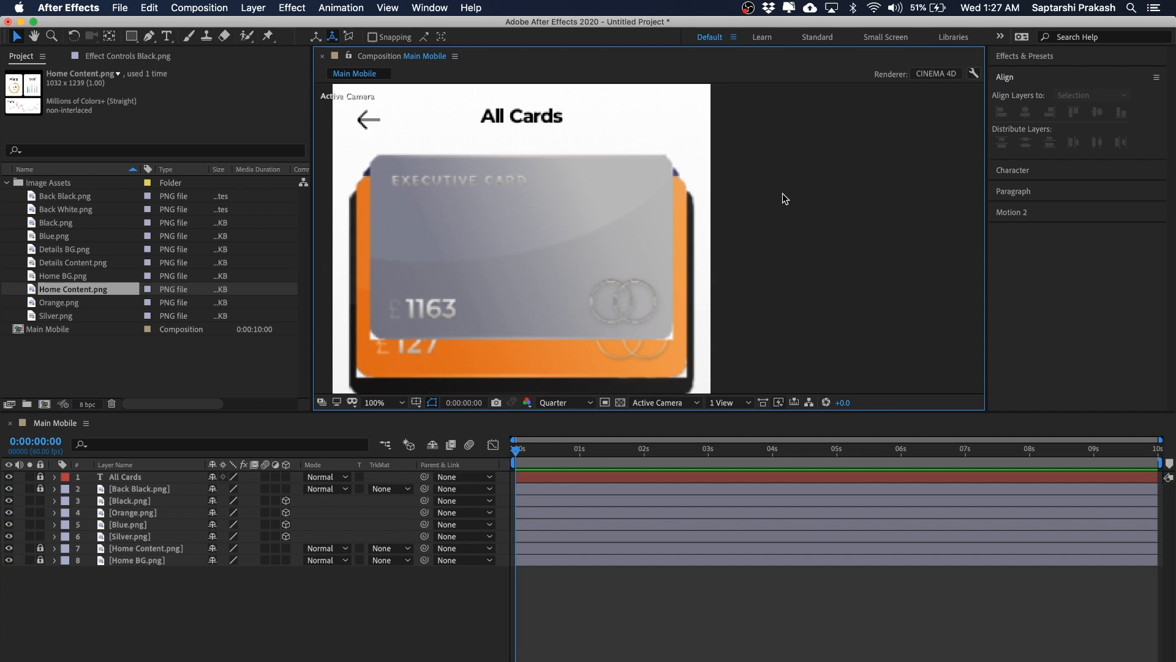
{"action": "scroll", "coordinate": [799, 258], "scroll_direction": "down", "scroll_amount": 2}
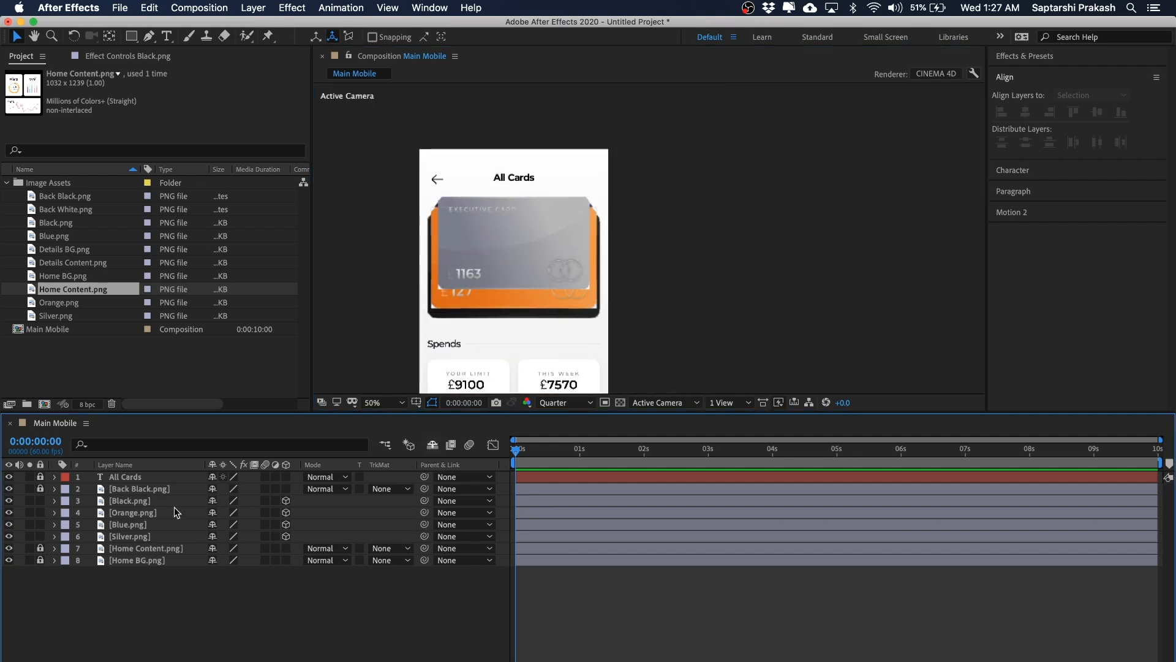
Step: Select the four card layers and reveal their Position properties
{"action": "left_click", "coordinate": [152, 502]}
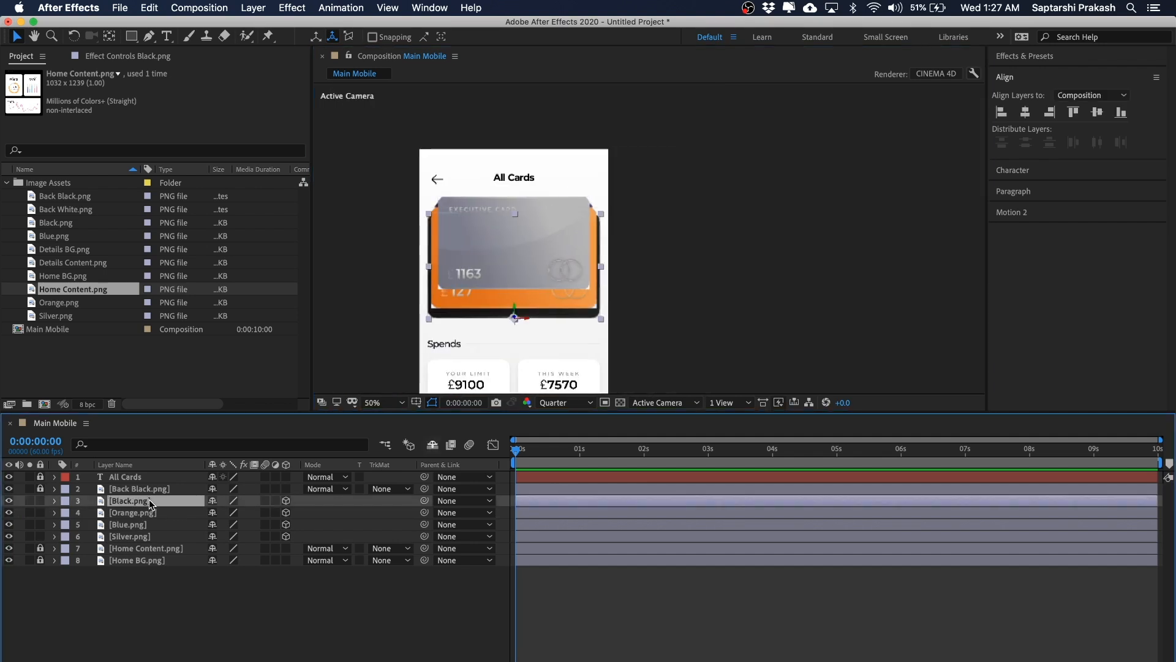
{"action": "left_click", "coordinate": [148, 512], "text": "shift"}
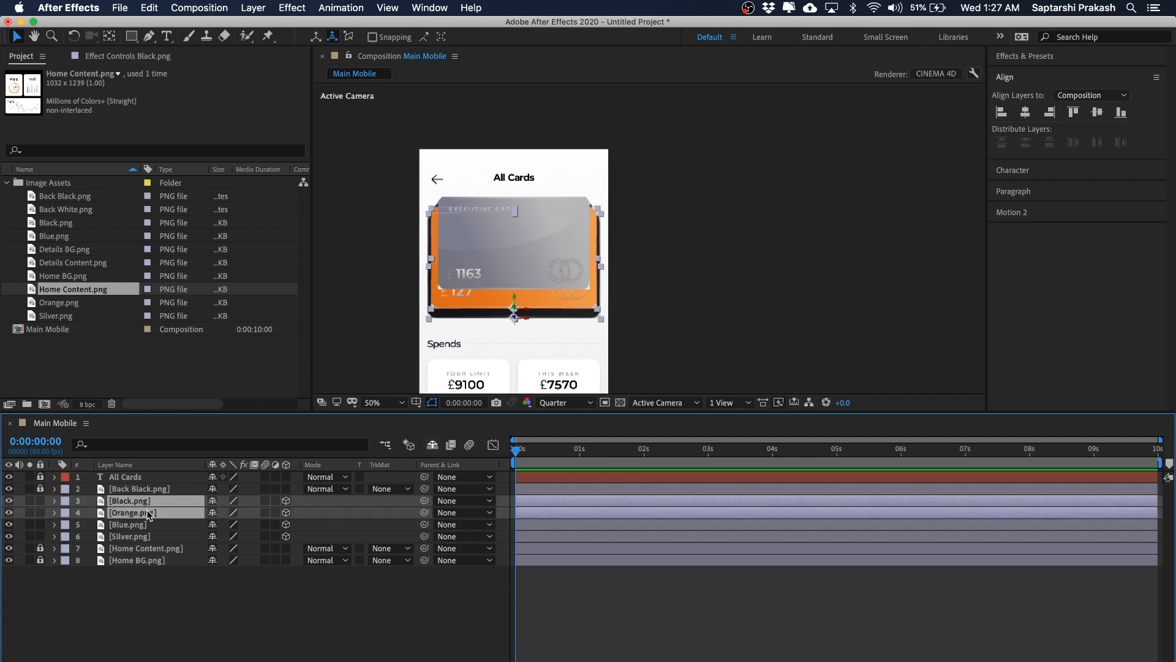
{"action": "left_click", "coordinate": [141, 521], "text": "shift"}
{"action": "left_click", "coordinate": [138, 534], "text": "shift"}
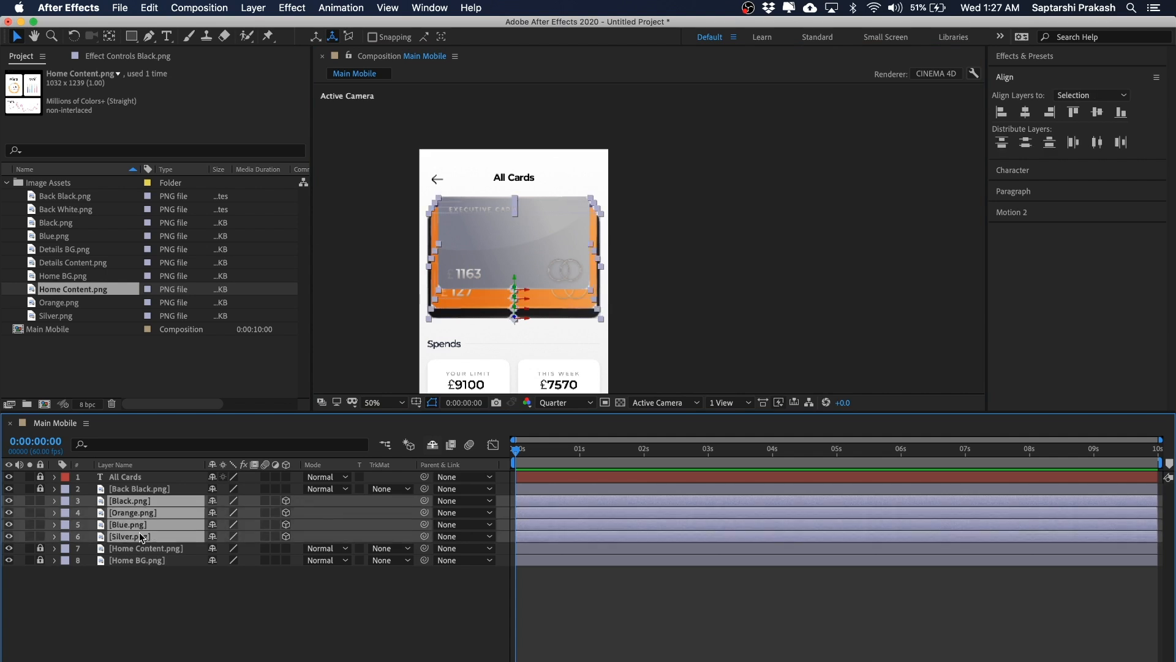
{"action": "key", "text": "p"}
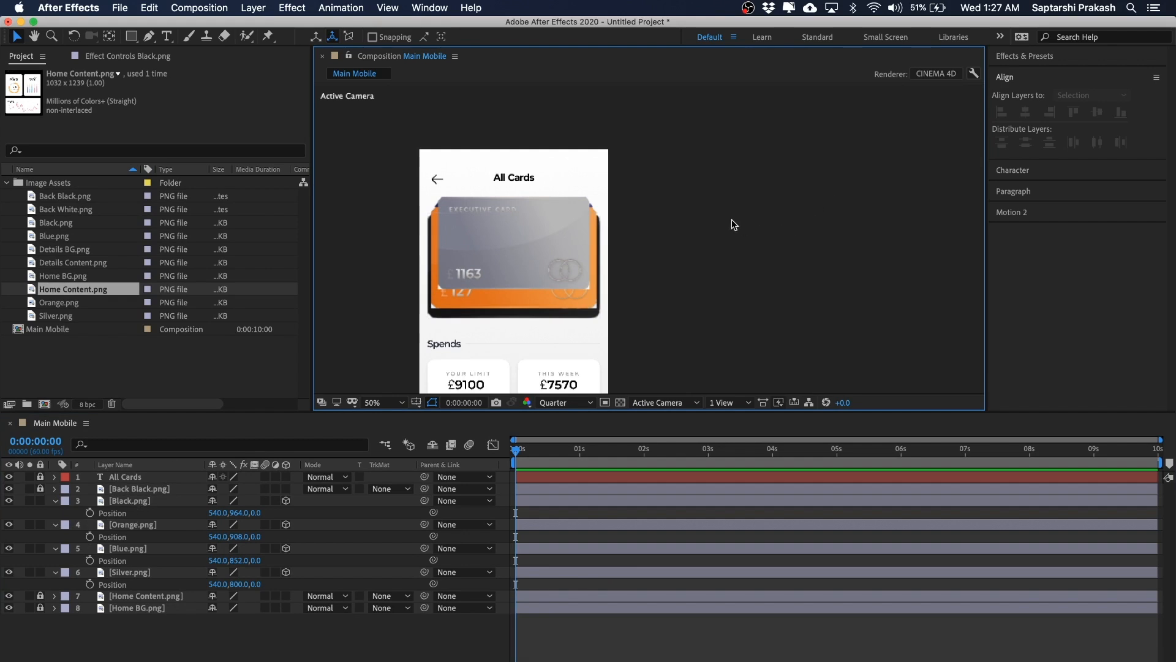
Step: Select each card layer in turn to check where it sits in the card stack
{"action": "left_click_drag", "start_coordinate": [733, 215], "coordinate": [762, 193]}
{"action": "left_click", "coordinate": [133, 501]}
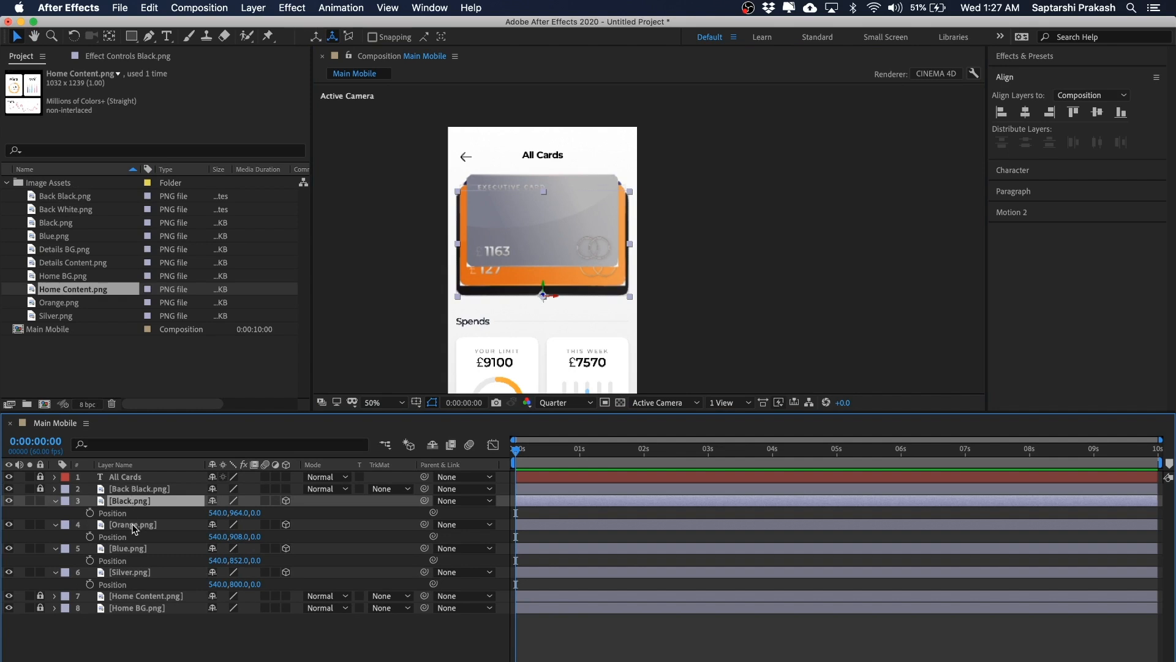
{"action": "left_click", "coordinate": [133, 525]}
{"action": "left_click", "coordinate": [133, 548]}
{"action": "left_click", "coordinate": [134, 572]}
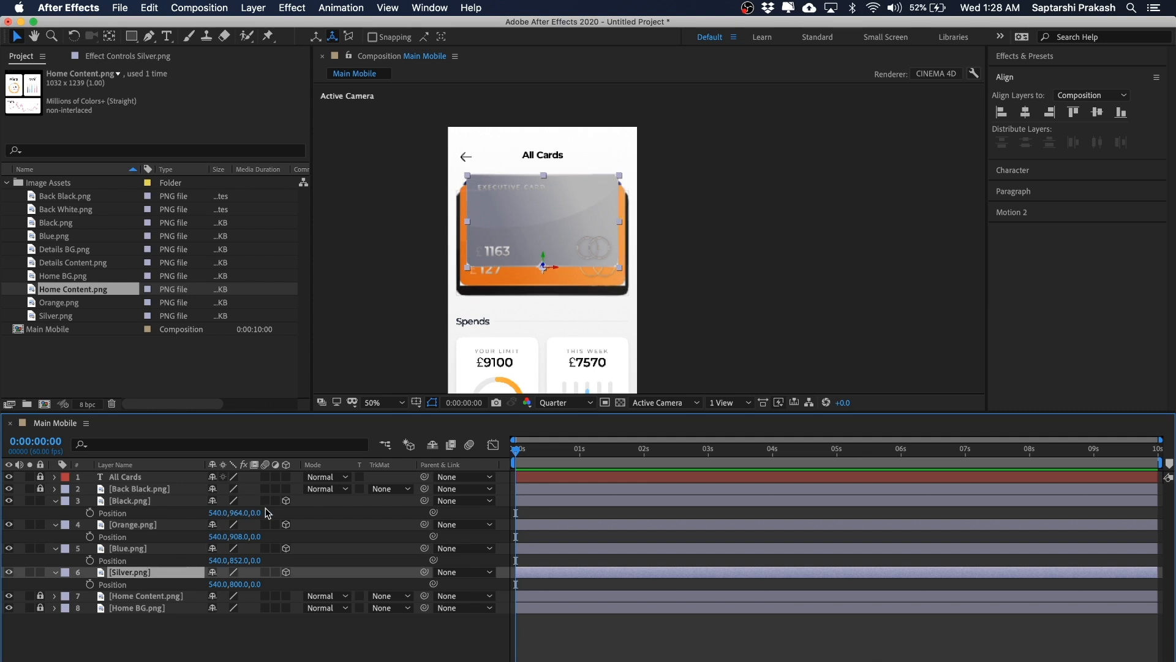
{"action": "left_click", "coordinate": [770, 231]}
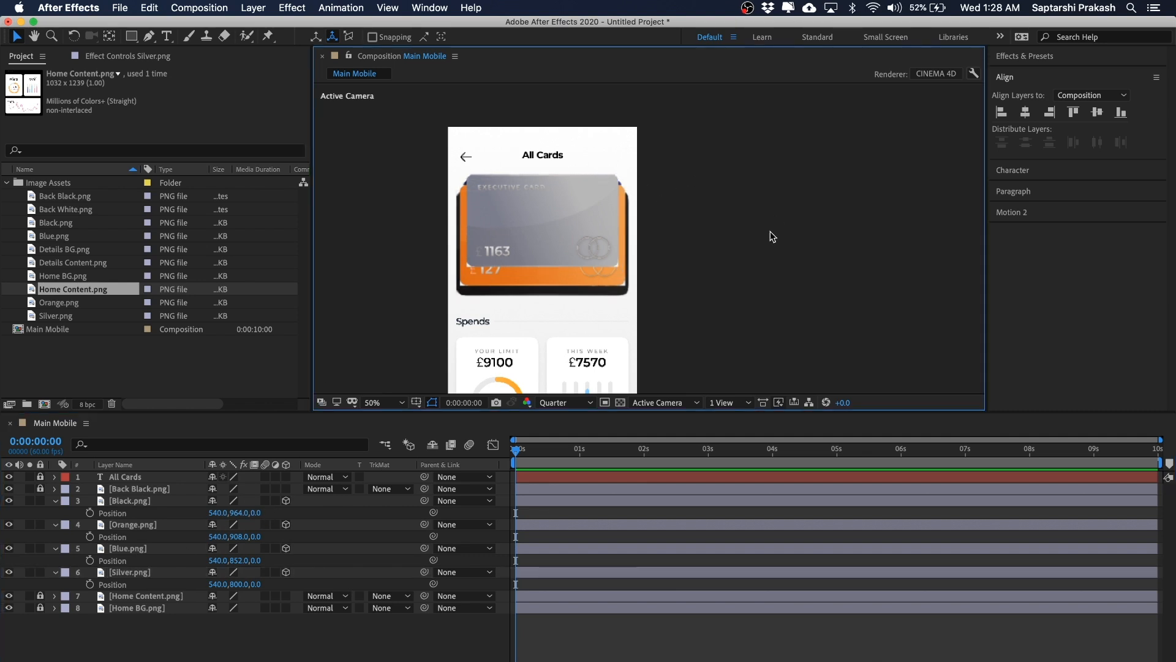
{"action": "left_click", "coordinate": [520, 204]}
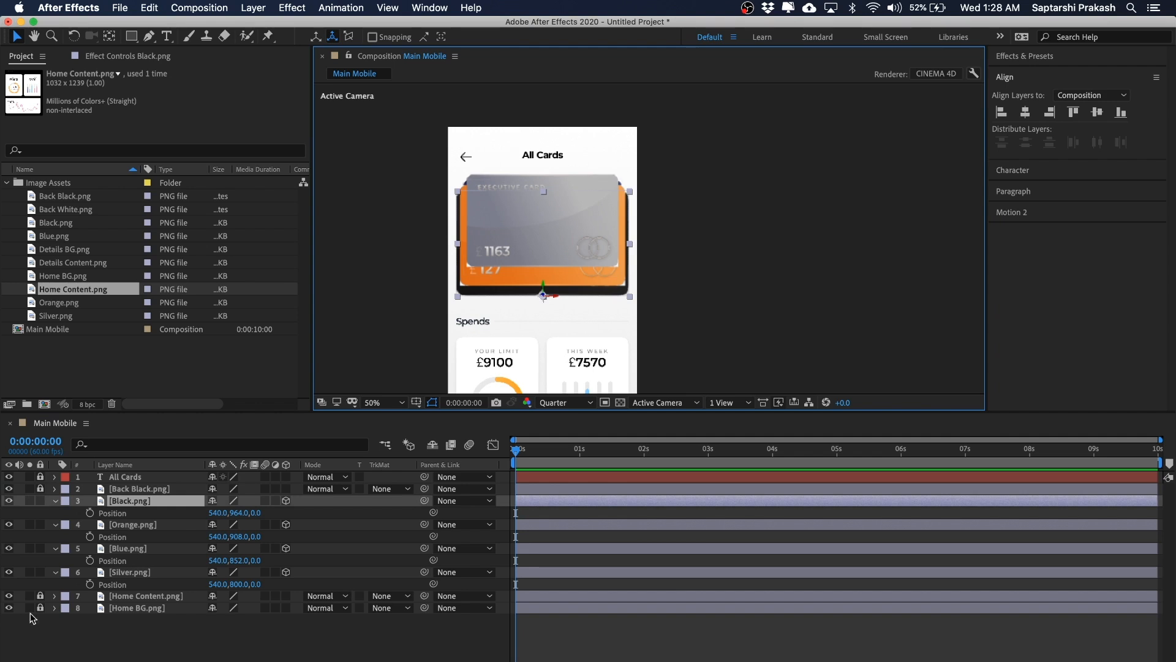
{"action": "left_click", "coordinate": [131, 572]}
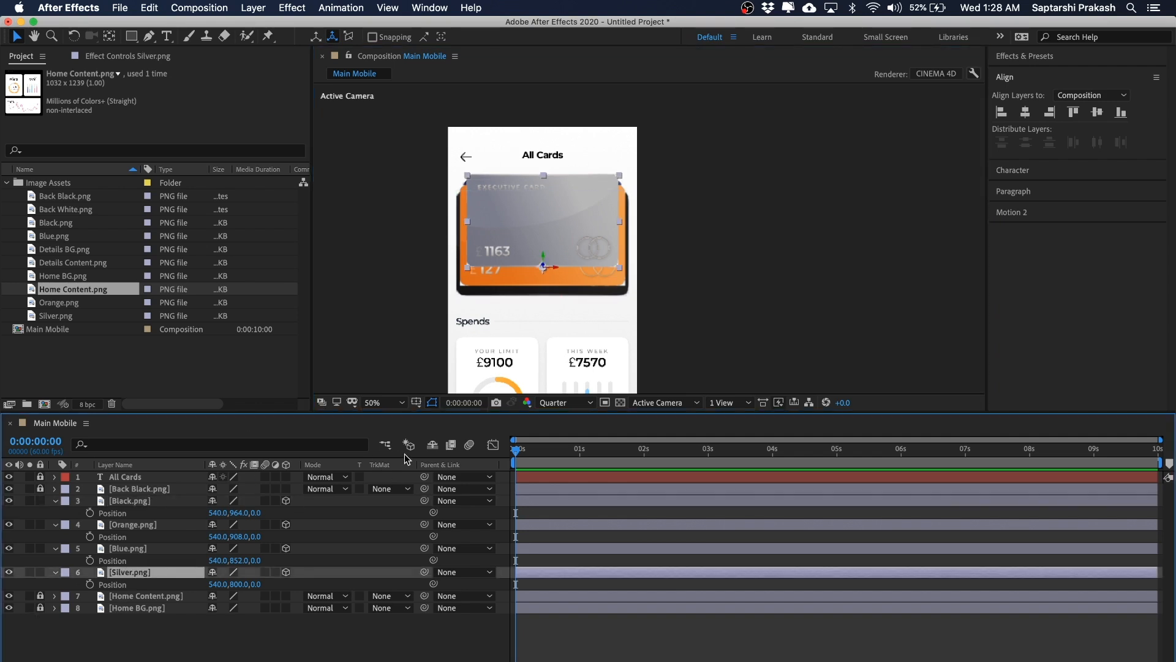
{"action": "left_click", "coordinate": [921, 221]}
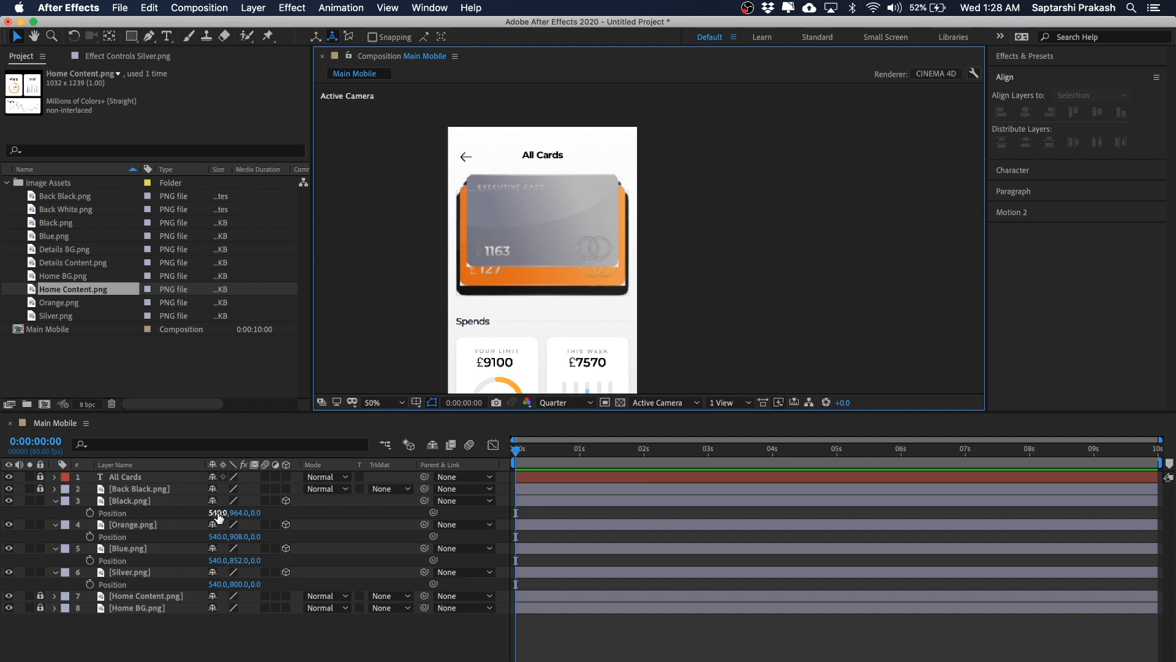
{"action": "left_click", "coordinate": [126, 502]}
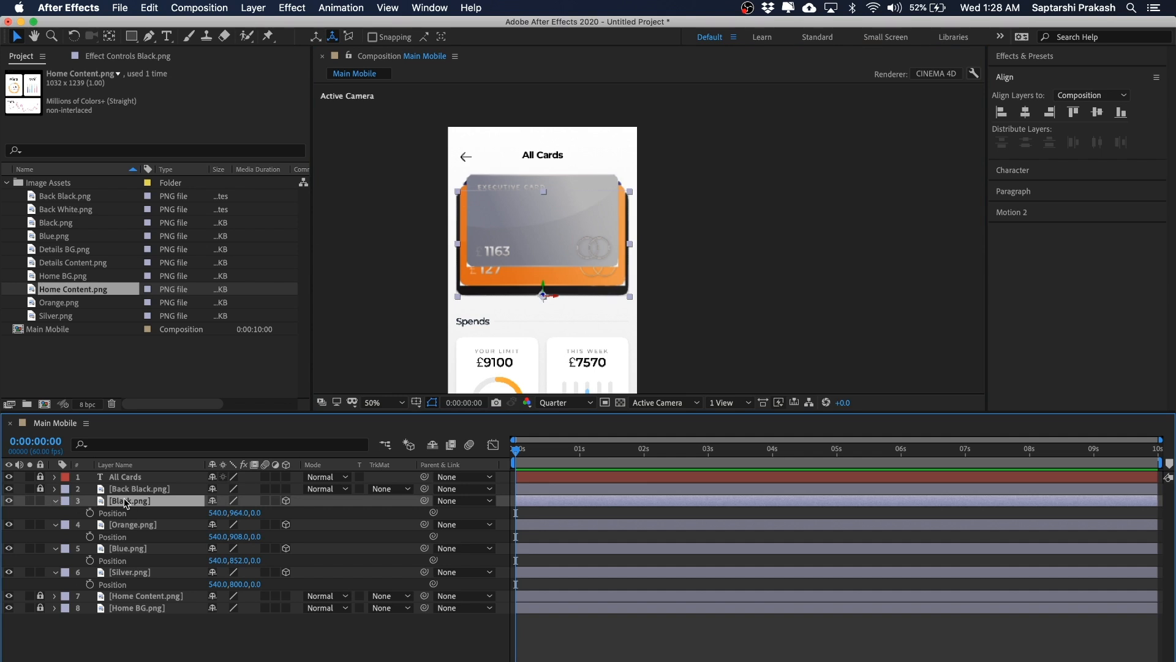
{"action": "left_click", "coordinate": [348, 514]}
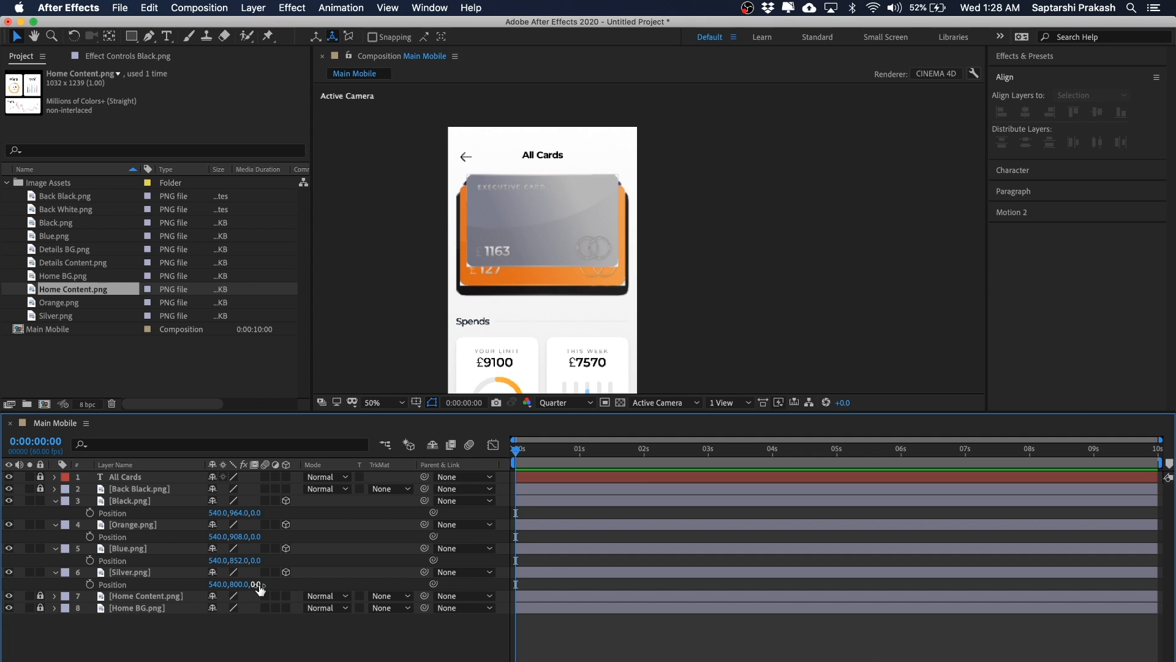
{"action": "left_click", "coordinate": [150, 571]}
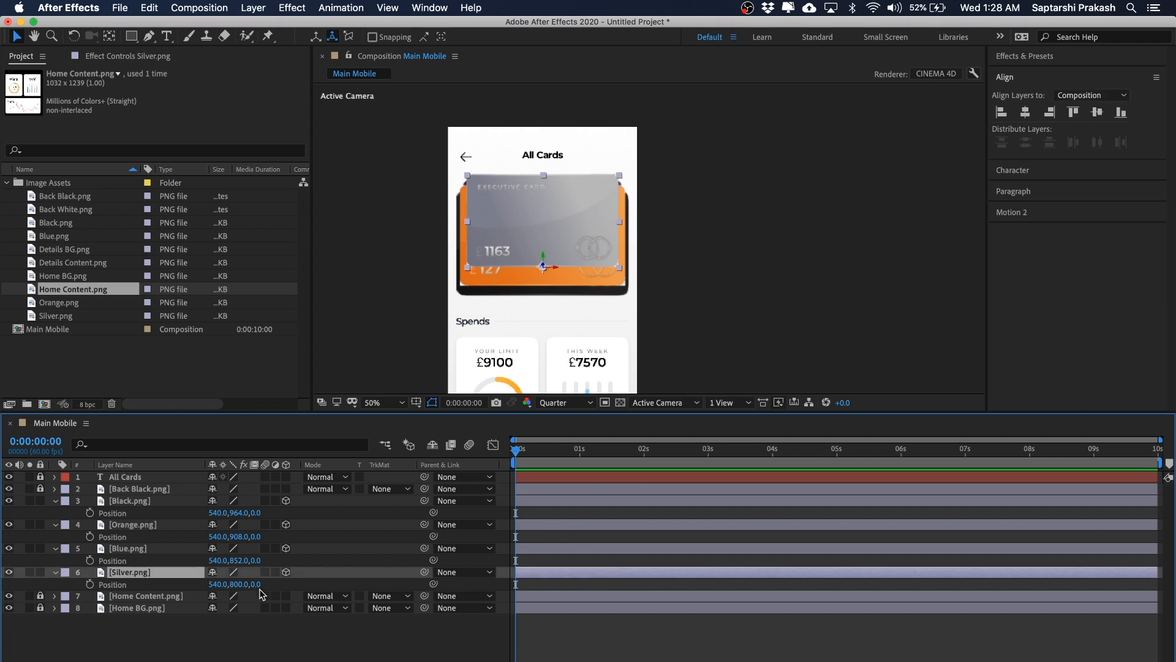
Step: Set the Blue.png layer's Z position to -2
{"action": "left_click", "coordinate": [146, 550]}
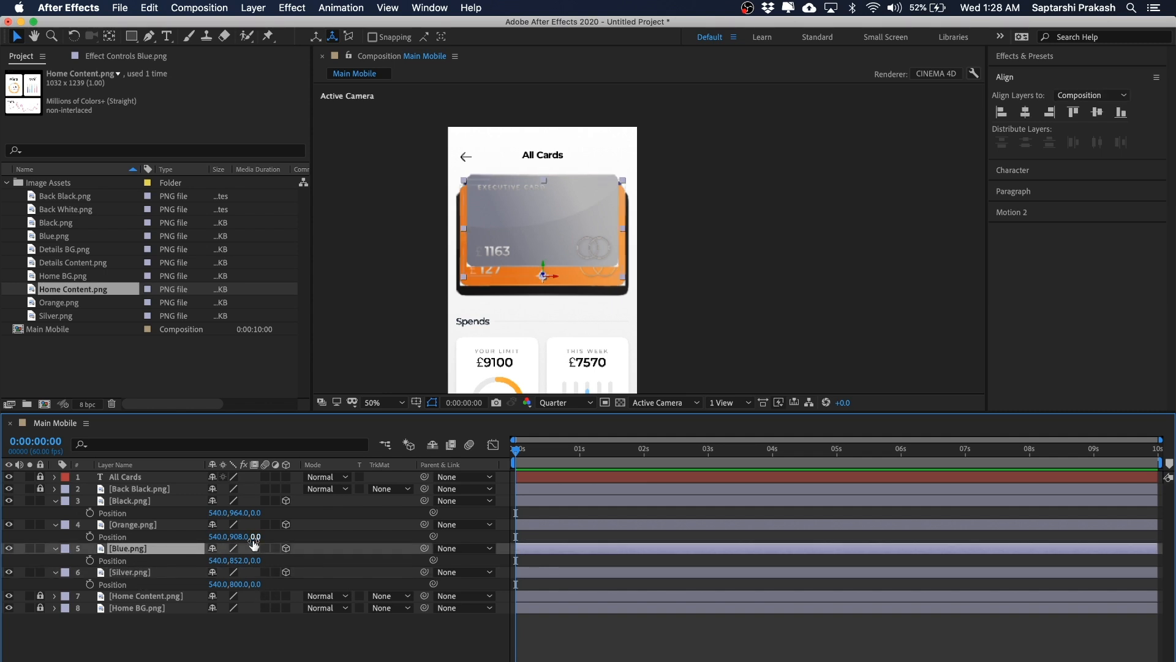
{"action": "left_click", "coordinate": [255, 559]}
{"action": "key", "text": "Return"}
Step: Set the Orange.png layer's Z position to -4
{"action": "left_click", "coordinate": [153, 526]}
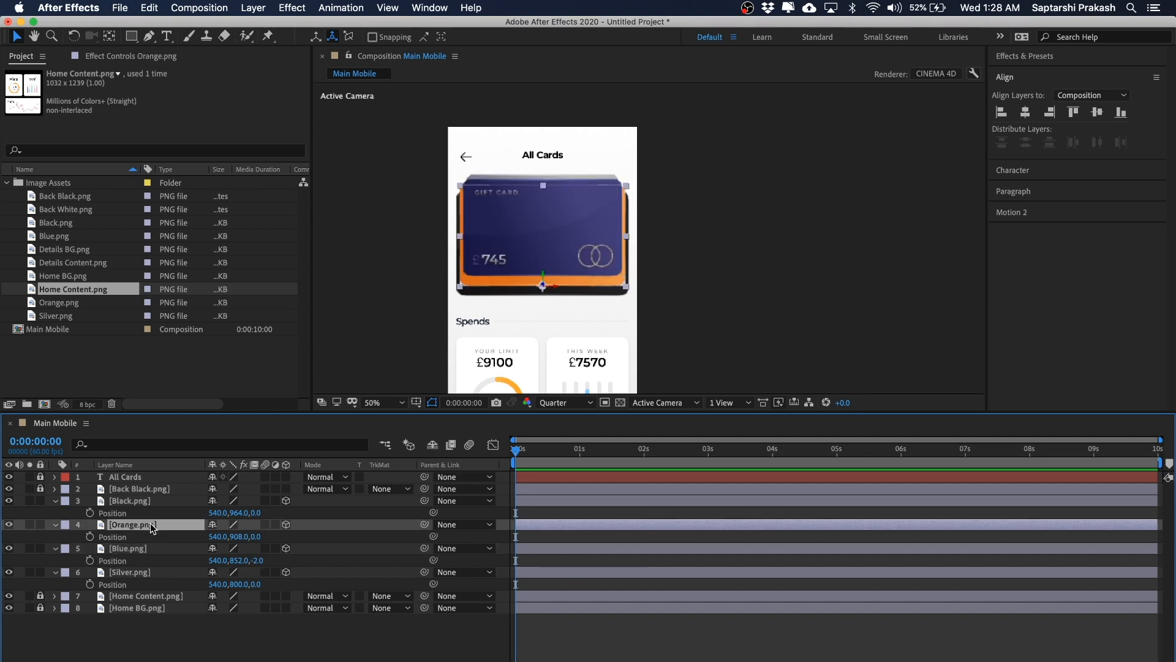
{"action": "left_click", "coordinate": [258, 536]}
{"action": "type", "text": "-4"}
{"action": "key", "text": "Return"}
Step: Set the Black.png layer's Z position to -6
{"action": "left_click", "coordinate": [140, 502]}
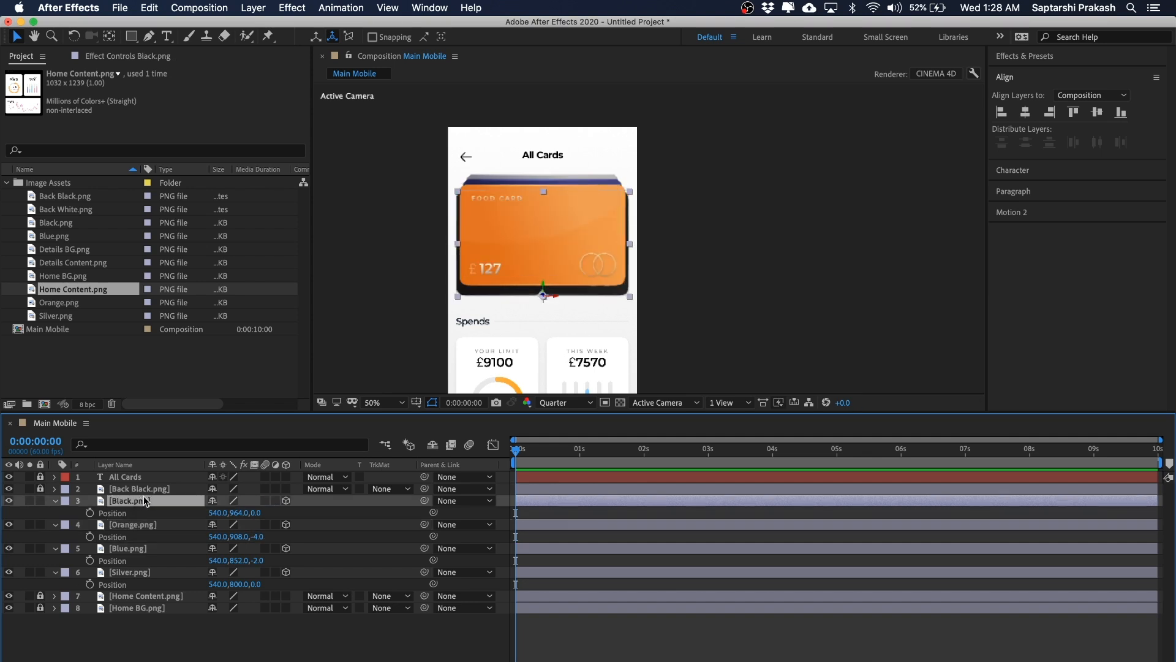
{"action": "left_click", "coordinate": [255, 513]}
{"action": "type", "text": "-6"}
{"action": "key", "text": "Return"}
{"action": "left_click", "coordinate": [817, 231]}
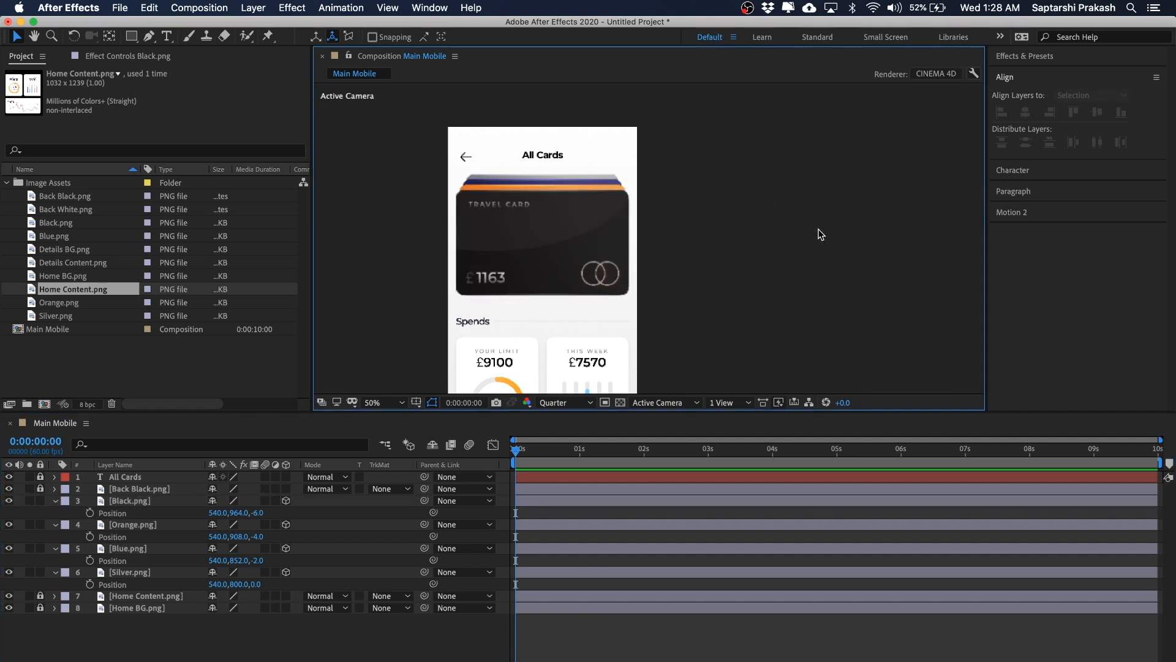
{"action": "left_click_drag", "start_coordinate": [820, 218], "coordinate": [416, 253]}
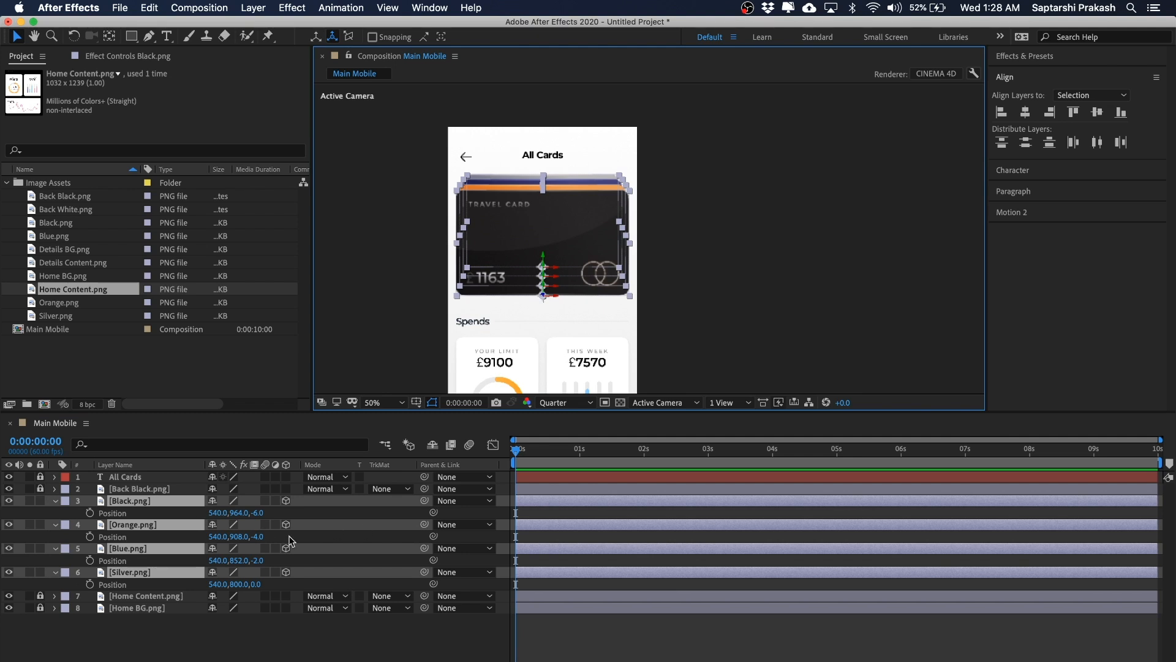
{"action": "left_click", "coordinate": [312, 640]}
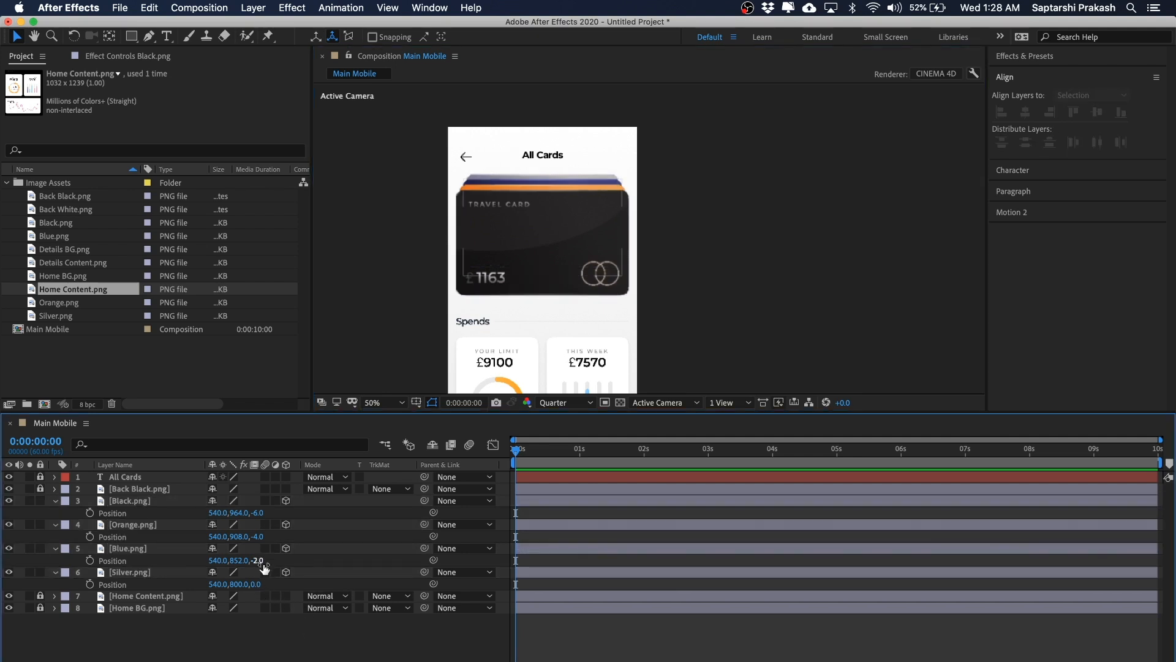
{"action": "left_click_drag", "start_coordinate": [746, 208], "coordinate": [383, 264]}
{"action": "left_click", "coordinate": [697, 219]}
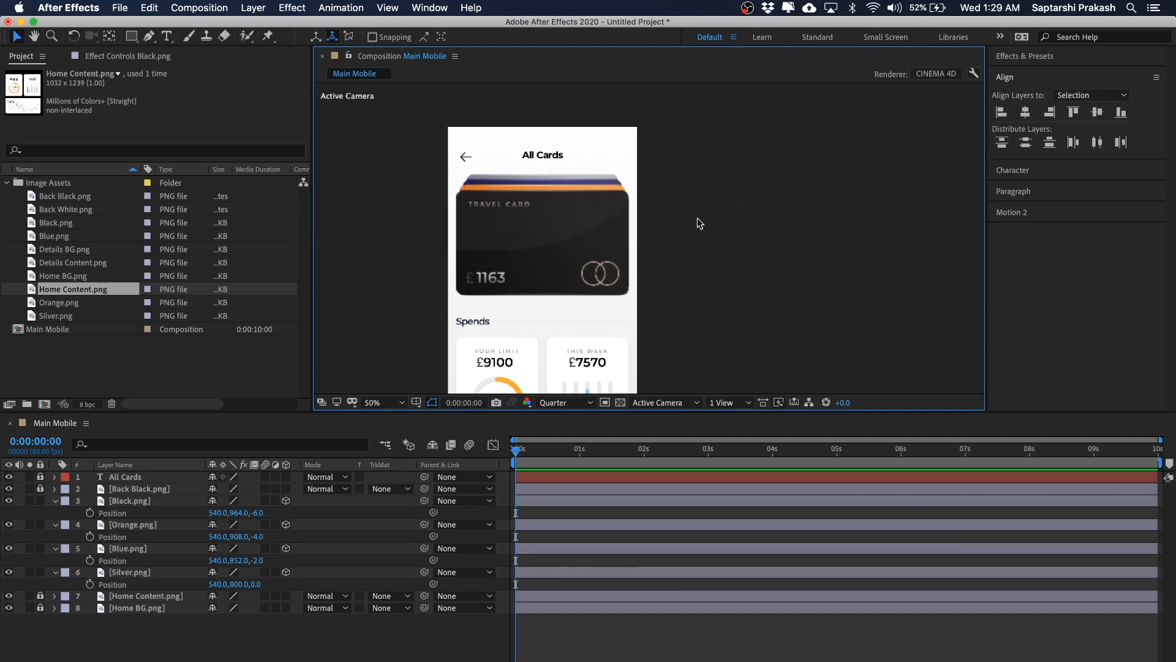
{"action": "left_click_drag", "start_coordinate": [708, 206], "coordinate": [417, 251]}
{"action": "left_click", "coordinate": [698, 210]}
{"action": "left_click_drag", "start_coordinate": [723, 203], "coordinate": [484, 206]}
{"action": "left_click", "coordinate": [793, 170]}
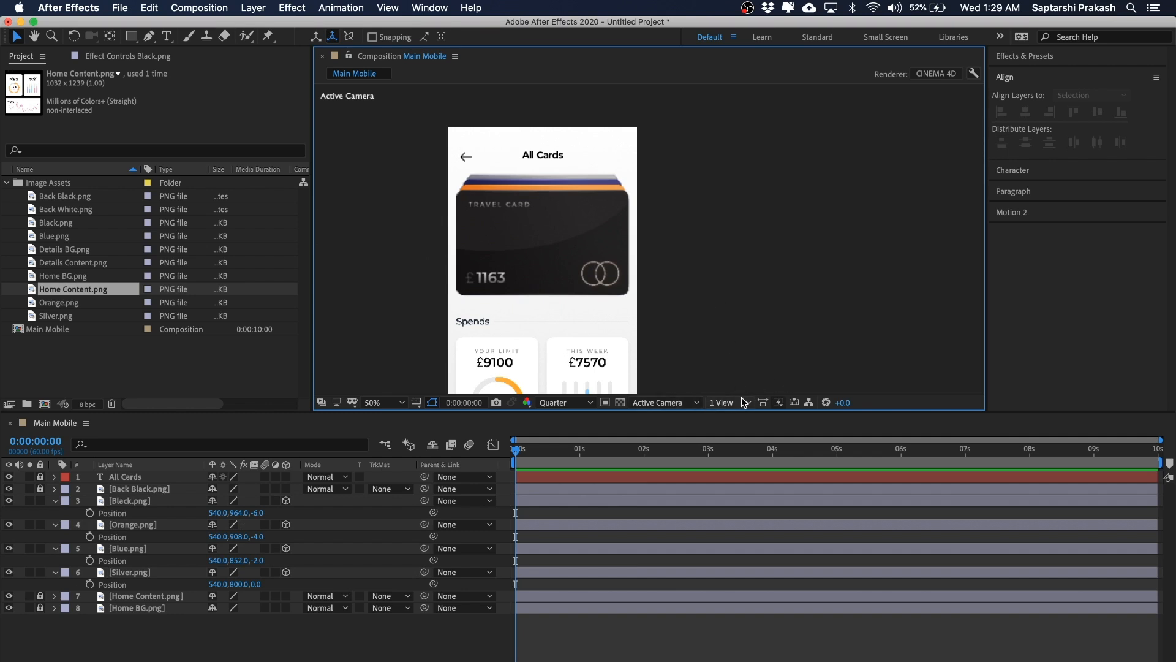
Step: Switch the composition view to Left and zoom in to inspect the depth spacing of the card layers
{"action": "left_click", "coordinate": [725, 401]}
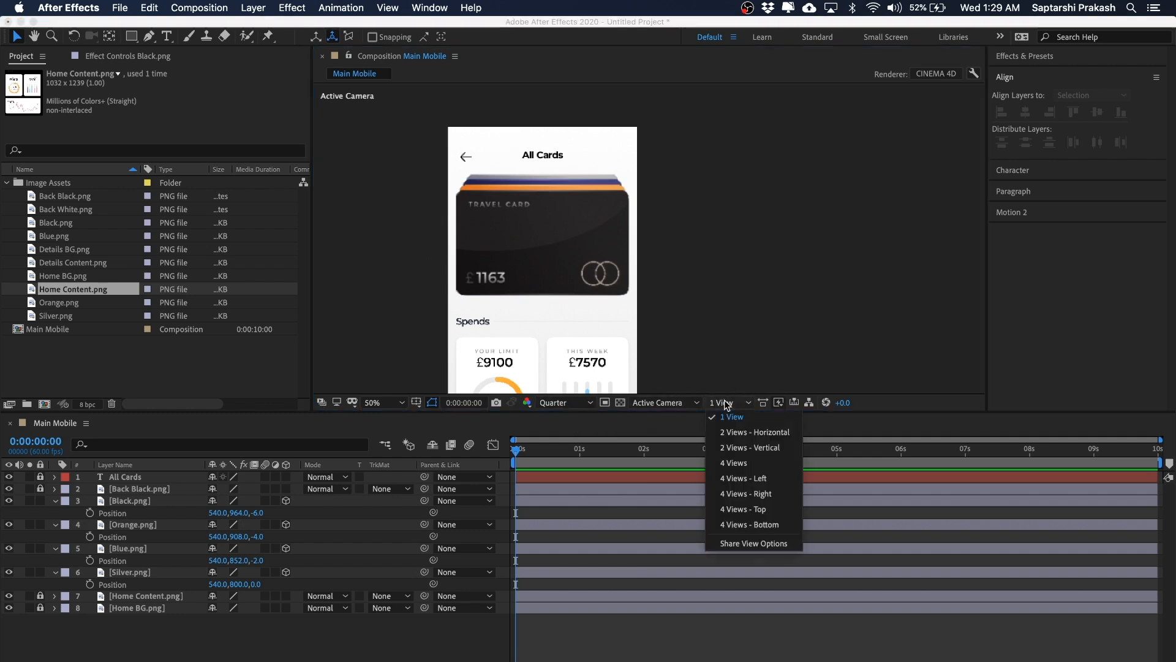
{"action": "left_click", "coordinate": [725, 402]}
{"action": "left_click", "coordinate": [656, 403]}
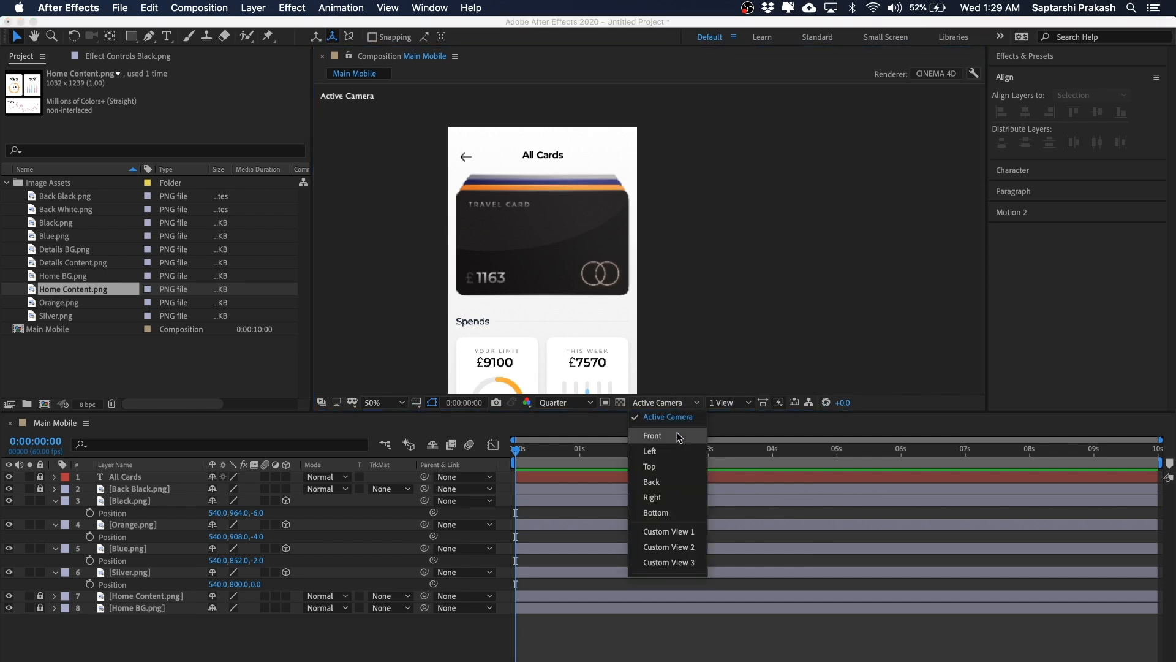
{"action": "left_click", "coordinate": [665, 454]}
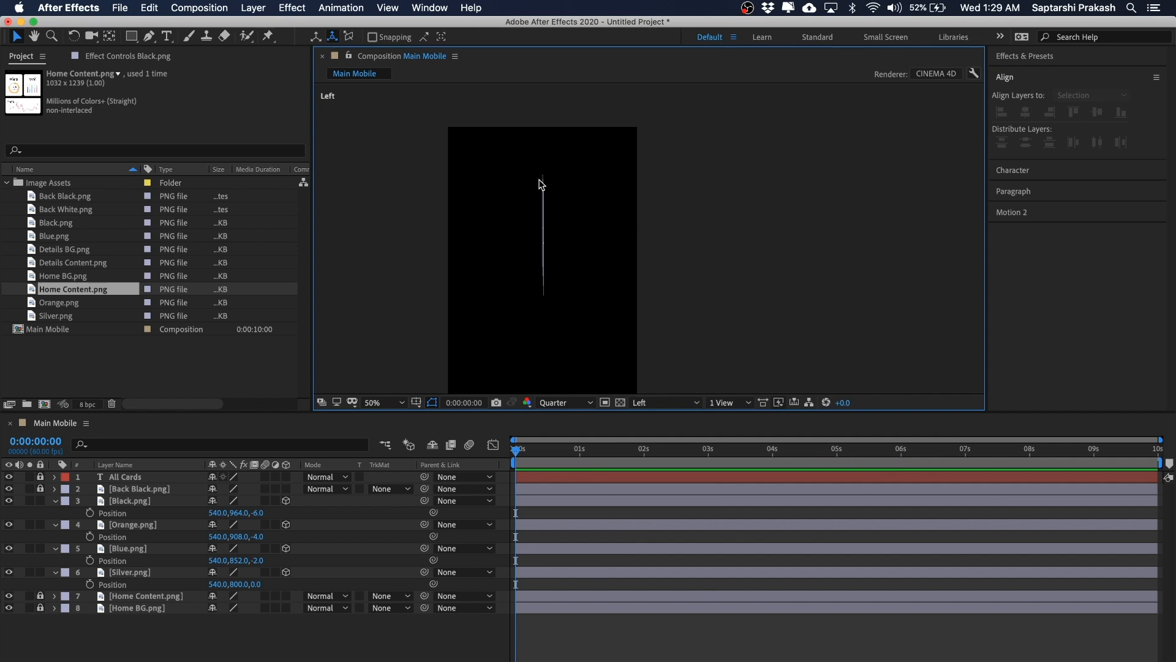
{"action": "key", "text": "period"}
{"action": "key", "text": "period"}
{"action": "key", "text": "space"}
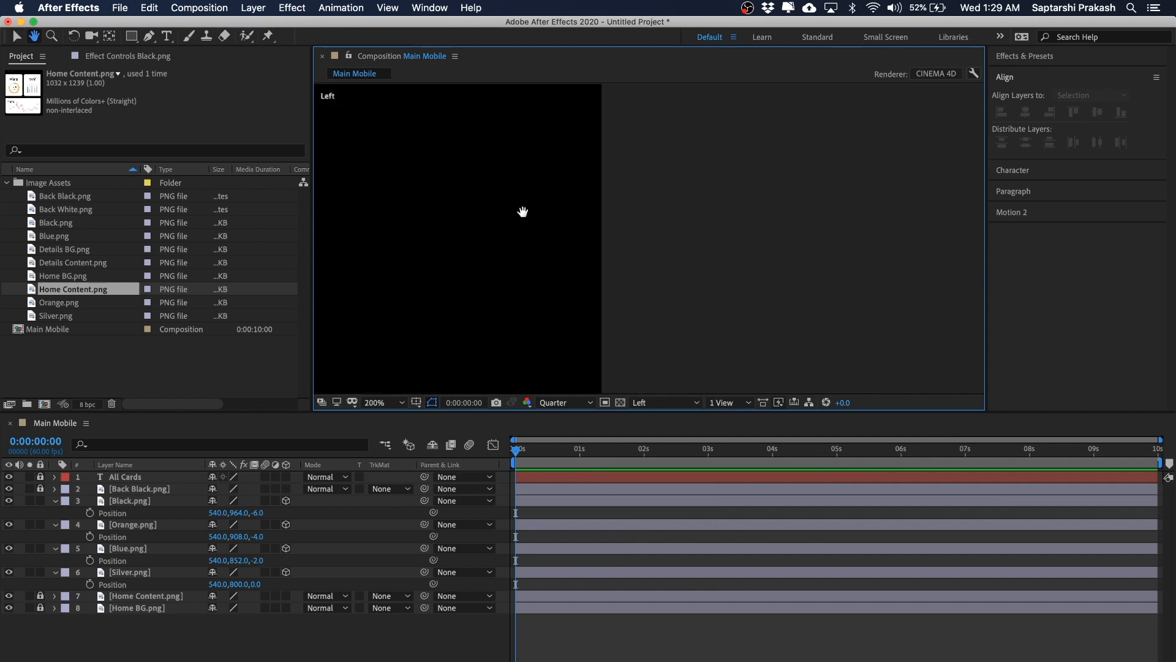
{"action": "left_click_drag", "start_coordinate": [487, 201], "coordinate": [790, 260]}
{"action": "key", "text": "period"}
{"action": "key", "text": "space"}
{"action": "left_click_drag", "start_coordinate": [527, 195], "coordinate": [670, 247]}
{"action": "key", "text": "period"}
{"action": "key", "text": "space"}
{"action": "left_click_drag", "start_coordinate": [544, 249], "coordinate": [587, 252]}
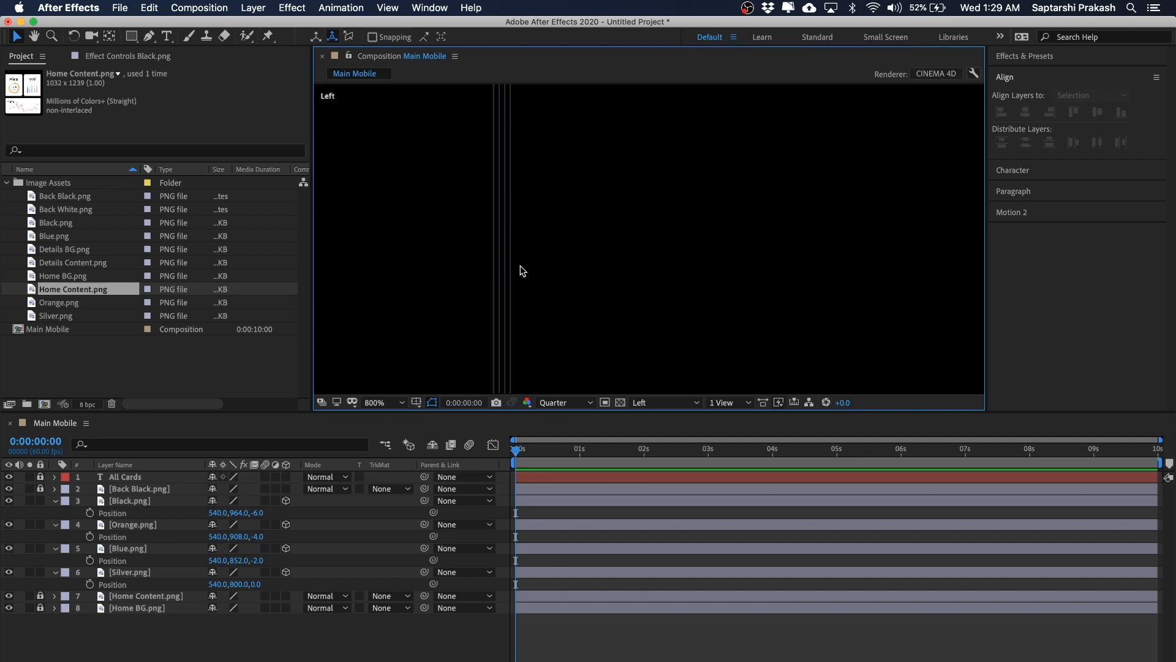
{"action": "key", "text": "comma"}
{"action": "key", "text": "comma"}
{"action": "key", "text": "comma"}
{"action": "key", "text": "comma"}
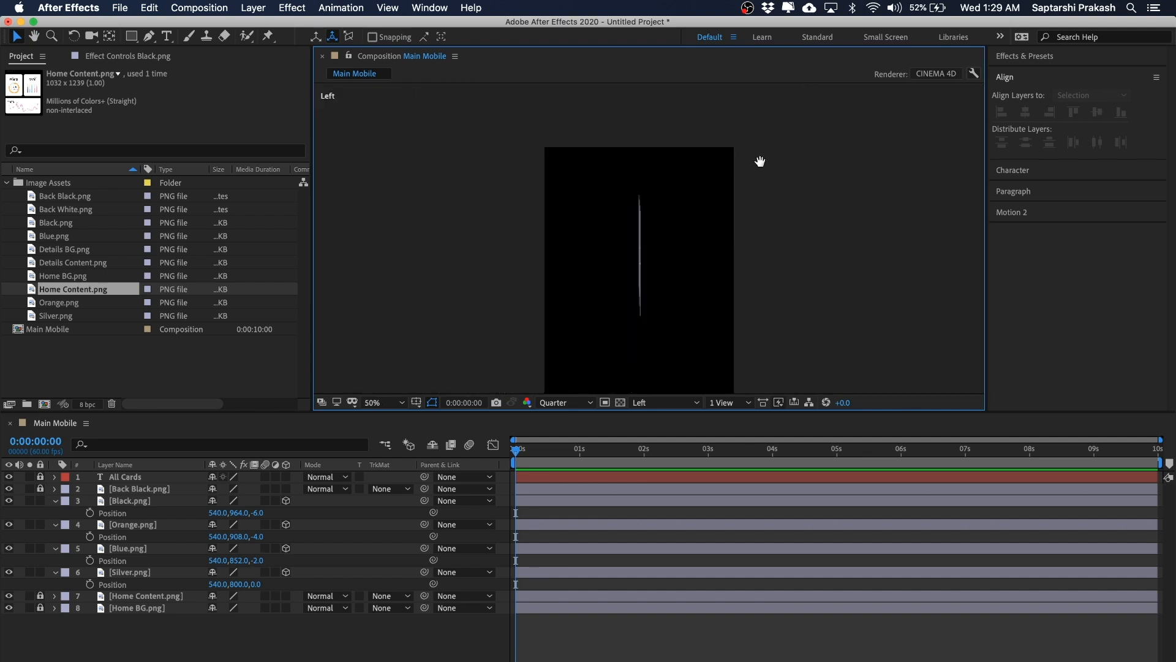
{"action": "key", "text": "space"}
{"action": "left_click_drag", "start_coordinate": [759, 163], "coordinate": [662, 145]}
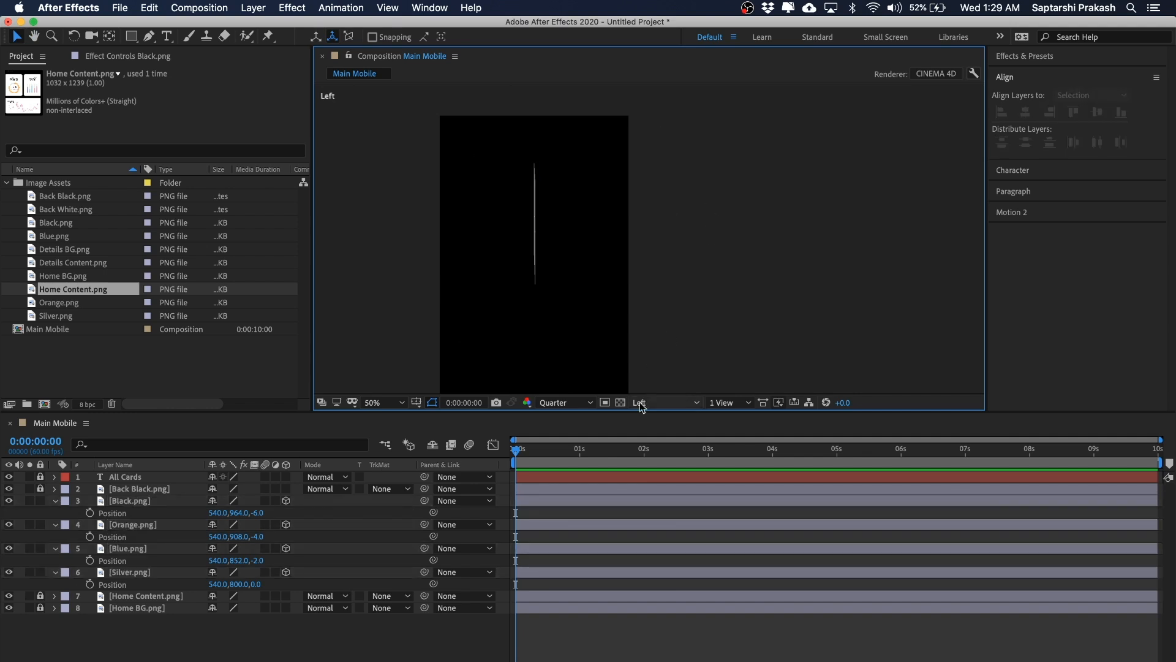
Step: Switch the composition view back to Active Camera
{"action": "left_click", "coordinate": [662, 405]}
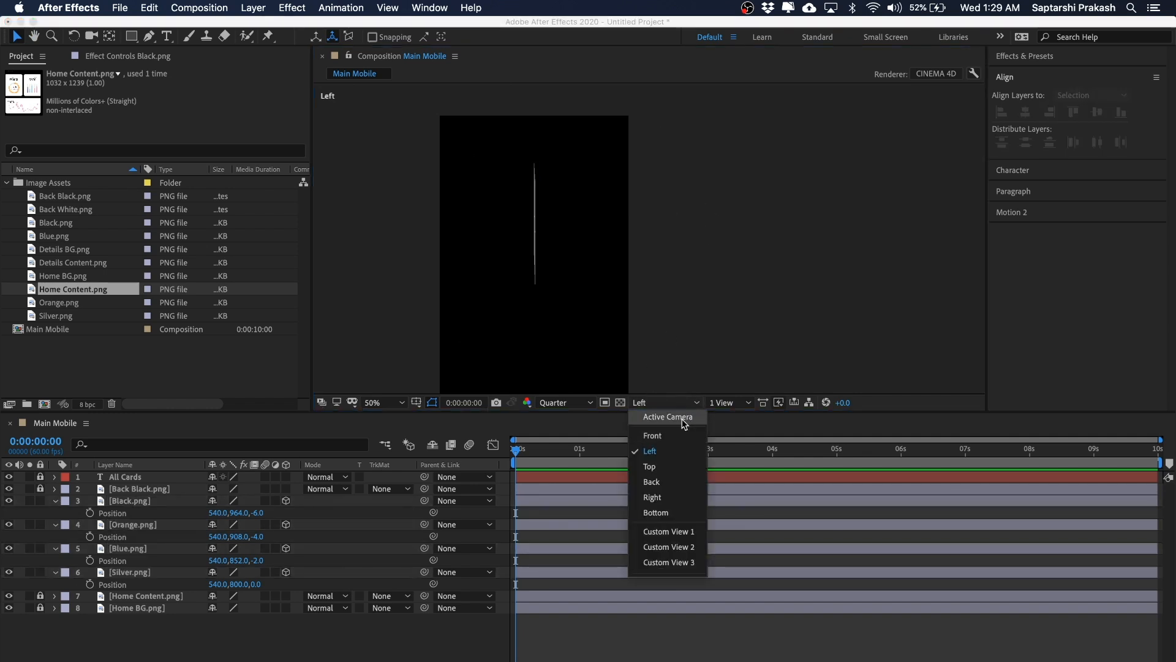
{"action": "left_click", "coordinate": [680, 416]}
{"action": "key", "text": "space"}
{"action": "left_click_drag", "start_coordinate": [732, 218], "coordinate": [779, 239]}
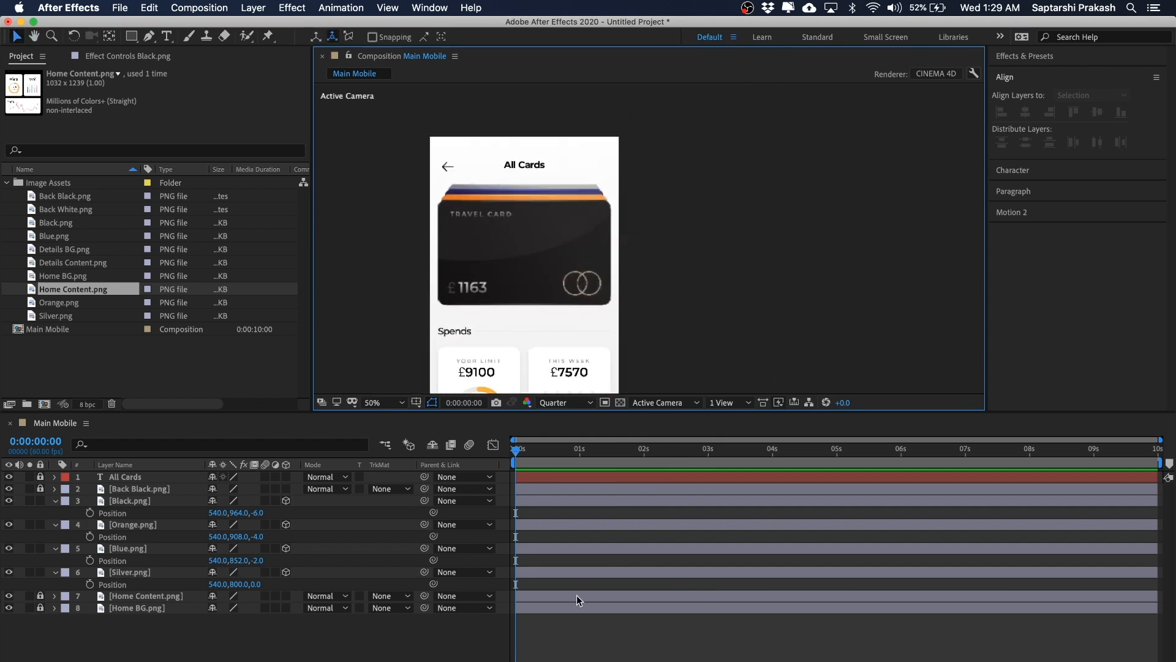
{"action": "left_click_drag", "start_coordinate": [526, 448], "coordinate": [492, 449]}
{"action": "left_click", "coordinate": [782, 258]}
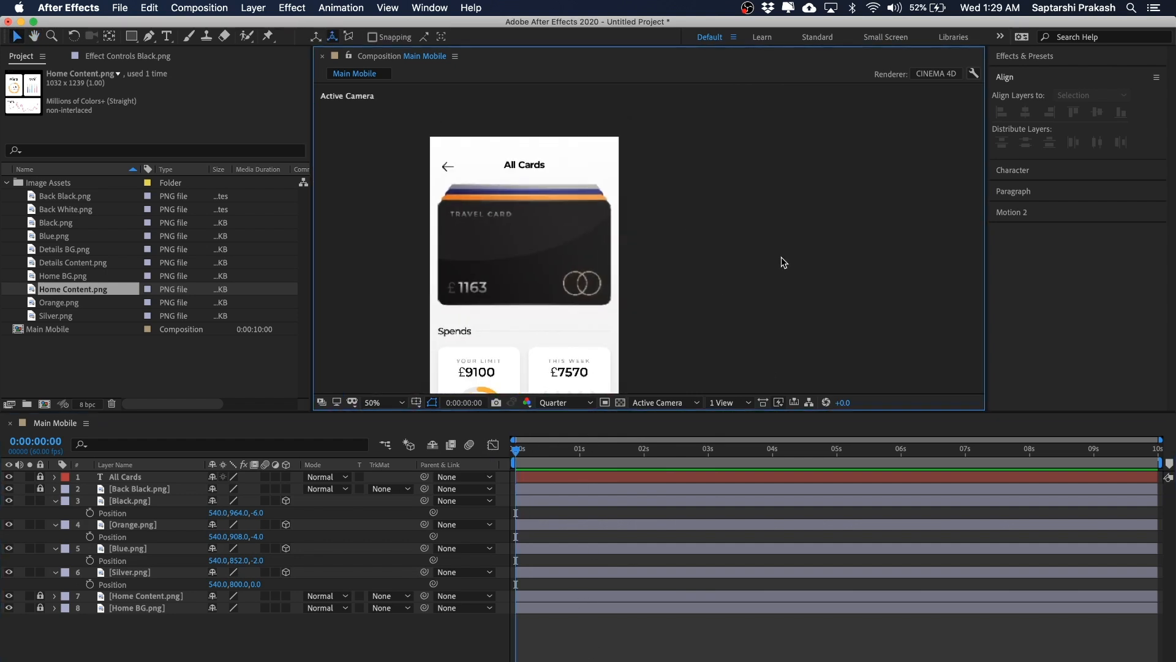
Step: Select the four card layers and reveal their rotation properties, enlarging the timeline to show them all
{"action": "left_click", "coordinate": [145, 504]}
{"action": "left_click", "coordinate": [134, 576], "text": "shift"}
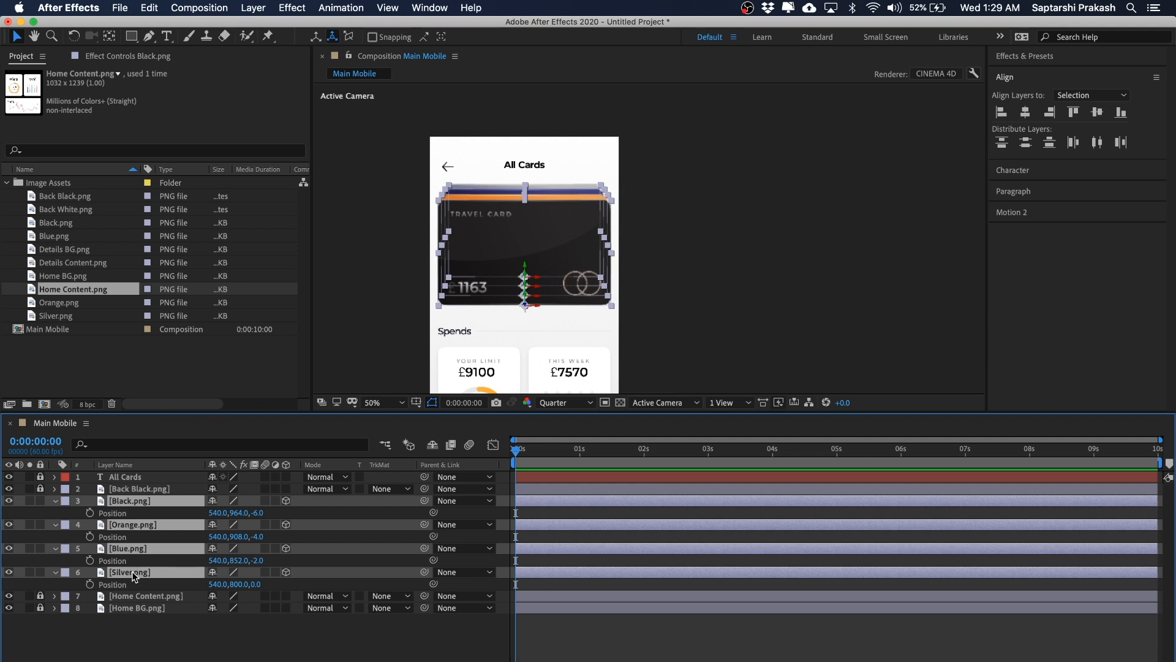
{"action": "key", "text": "r"}
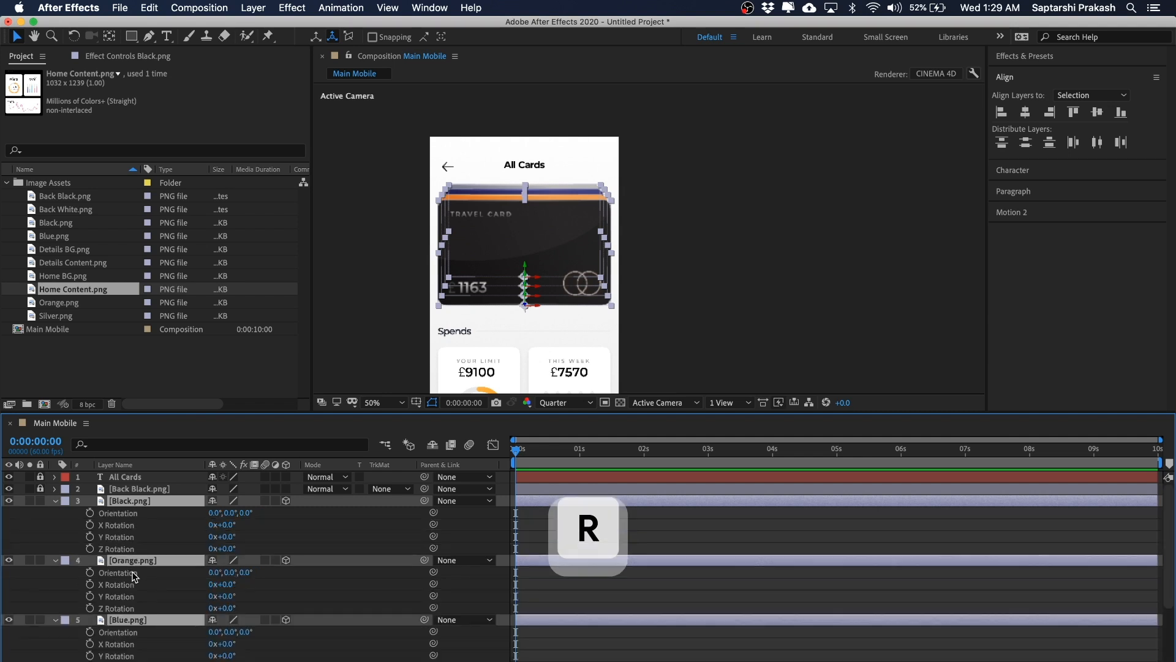
{"action": "scroll", "coordinate": [235, 505], "scroll_direction": "down", "scroll_amount": 3}
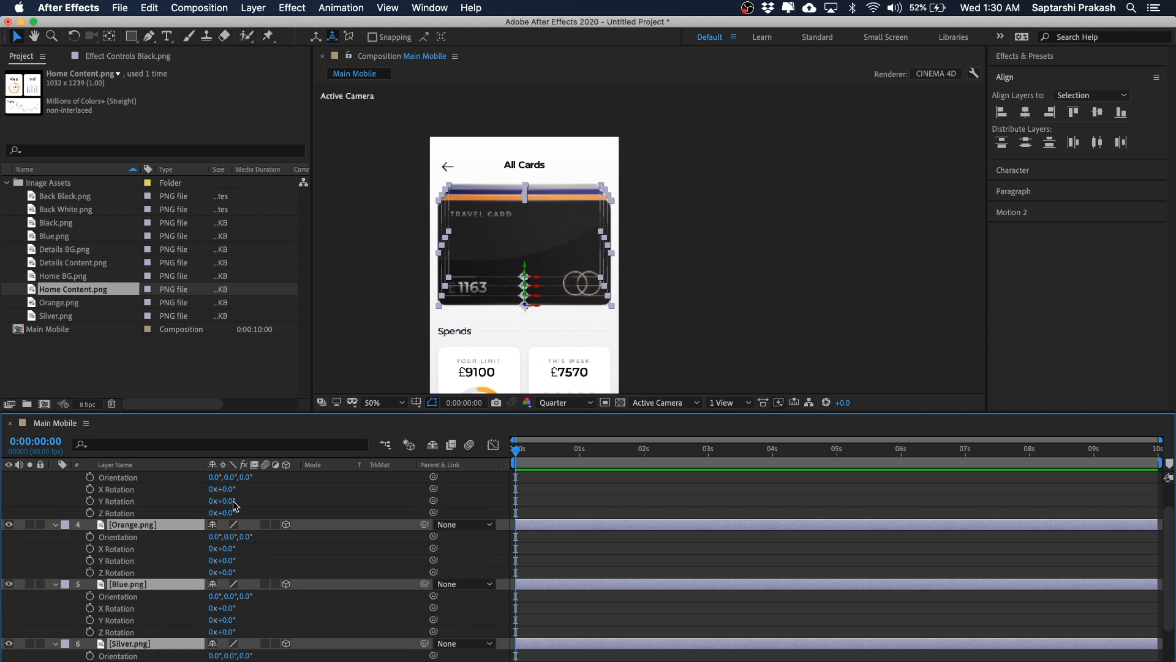
{"action": "left_click_drag", "start_coordinate": [430, 411], "coordinate": [453, 259]}
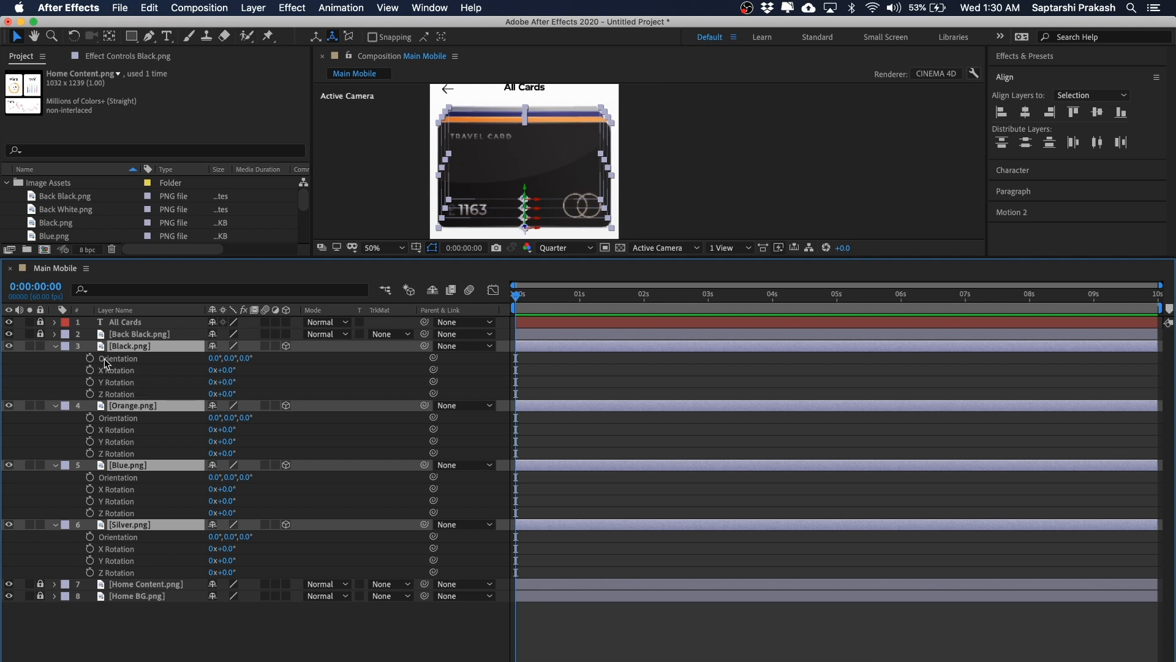
{"action": "left_click", "coordinate": [304, 376]}
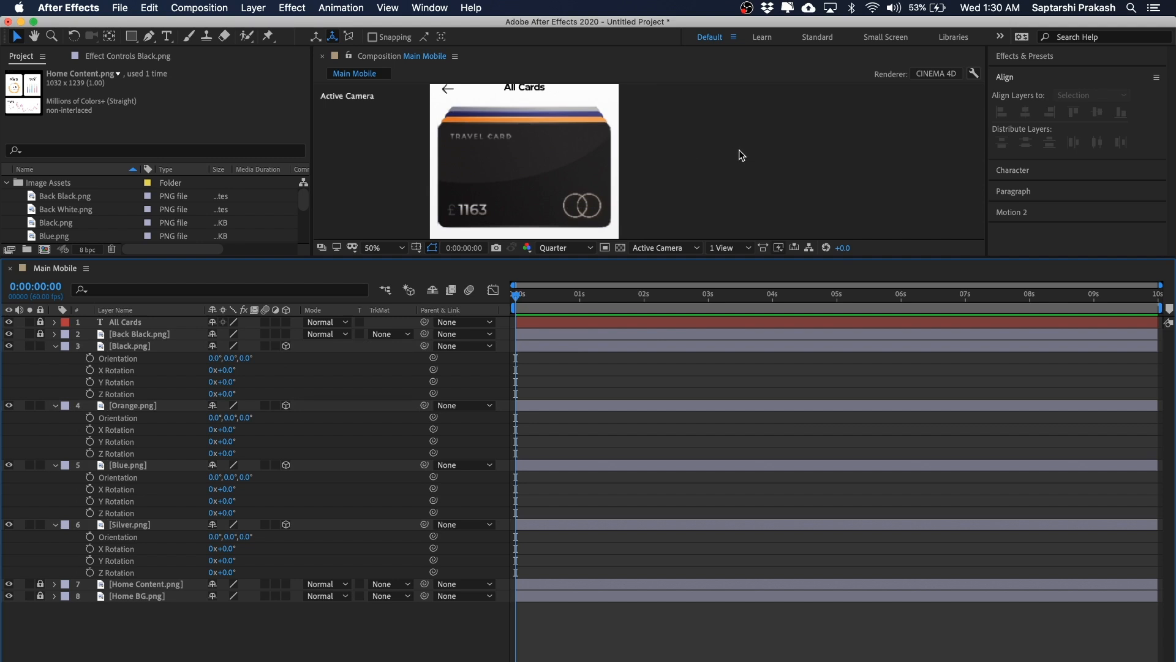
{"action": "mouse_move", "coordinate": [231, 358]}
{"action": "left_mouse_down"}
{"action": "mouse_move", "coordinate": [213, 360]}
{"action": "mouse_move", "coordinate": [279, 358]}
{"action": "mouse_move", "coordinate": [250, 358]}
{"action": "left_mouse_up"}
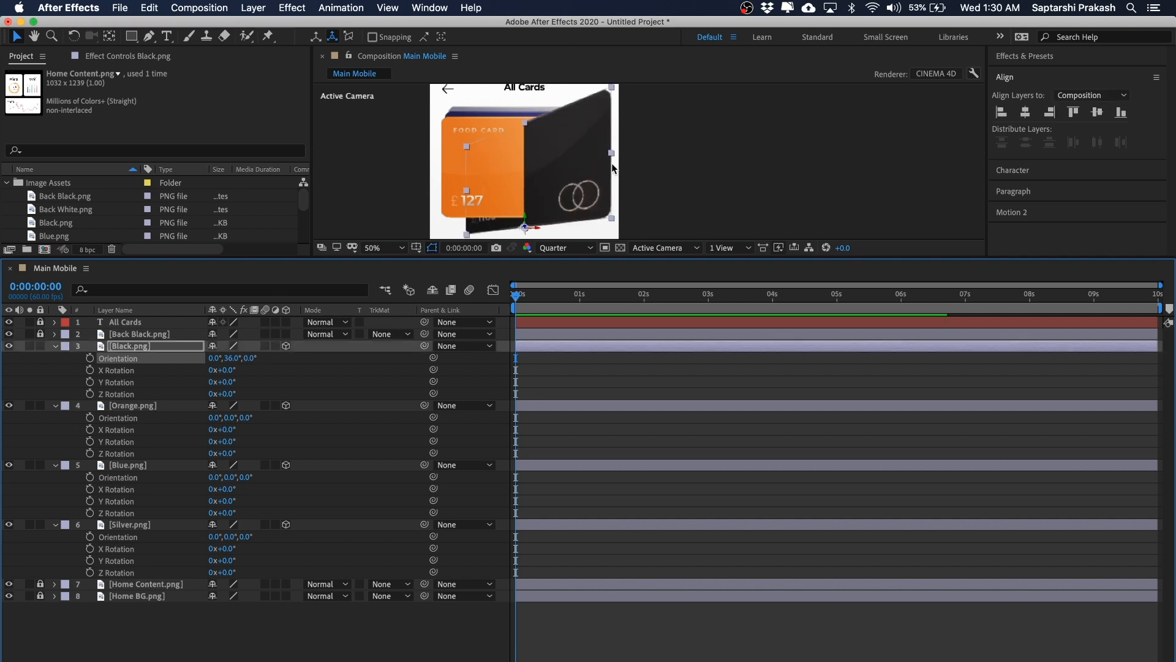
{"action": "key", "text": "super+z"}
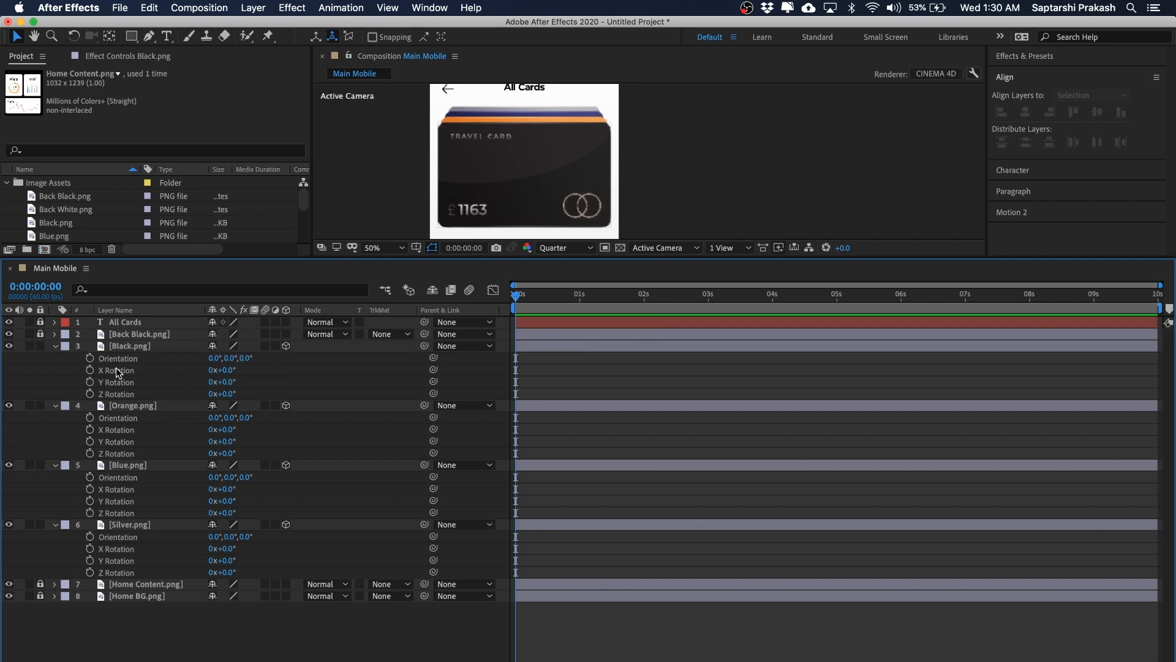
{"action": "mouse_move", "coordinate": [227, 370]}
{"action": "left_mouse_down"}
{"action": "mouse_move", "coordinate": [248, 370]}
{"action": "mouse_move", "coordinate": [239, 374]}
{"action": "left_mouse_up"}
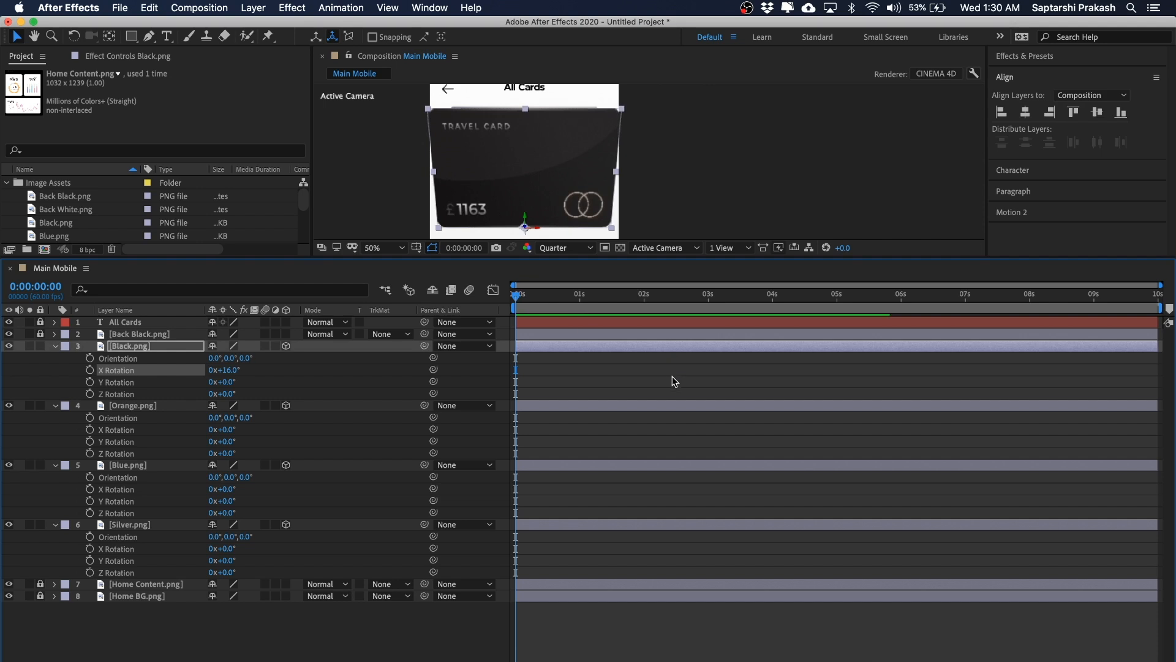
{"action": "key", "text": "super+z"}
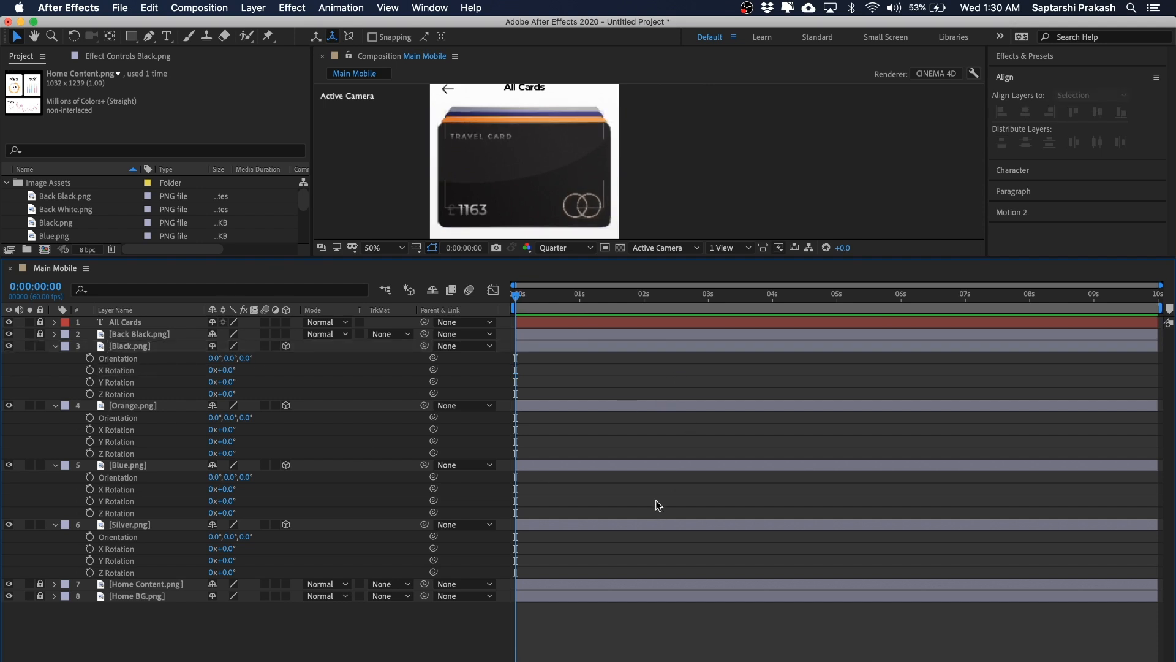
Step: Add X Rotation keyframes at 0:00:00:40 to the Black, Orange, Blue and Silver card layers
{"action": "left_click_drag", "start_coordinate": [600, 257], "coordinate": [599, 282]}
{"action": "left_click", "coordinate": [138, 372]}
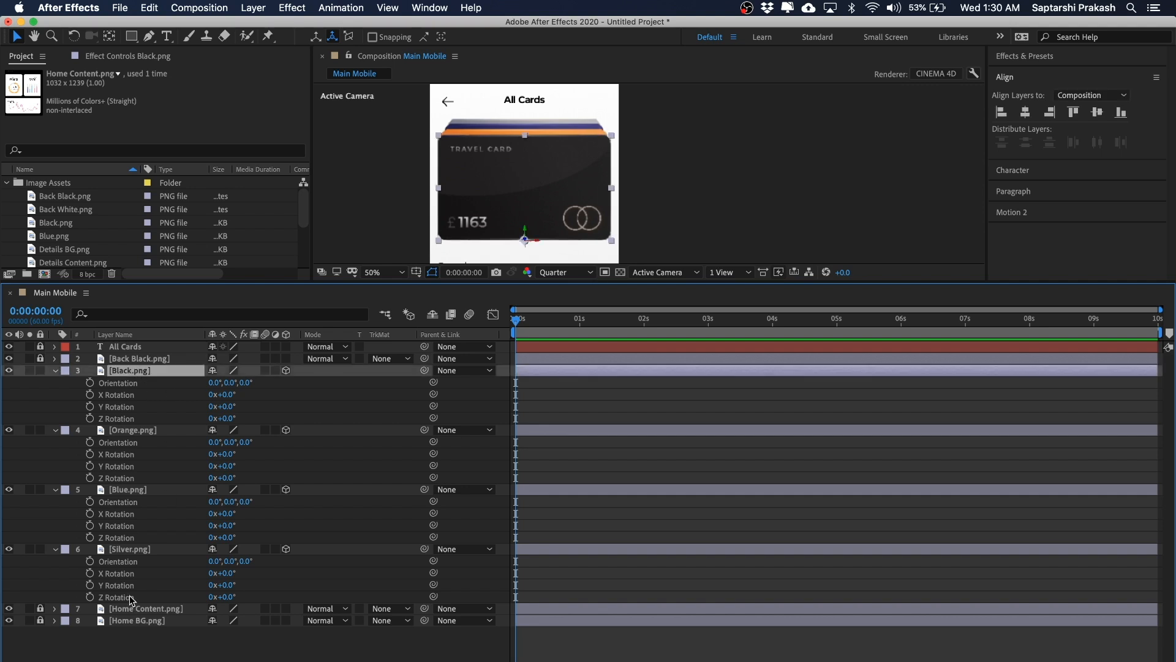
{"action": "left_click", "coordinate": [136, 549], "text": "shift"}
{"action": "left_click", "coordinate": [541, 320]}
{"action": "key", "text": "Home"}
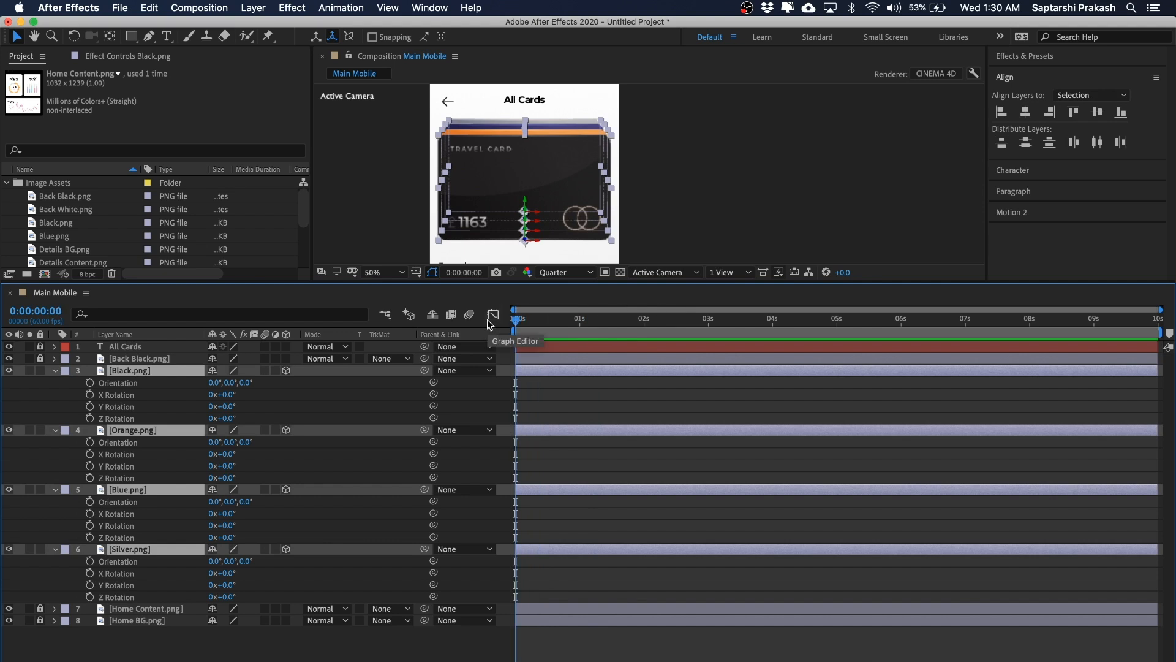
{"action": "key", "text": "super+shift+Right"}
{"action": "key", "text": "super+shift+Right"}
{"action": "key", "text": "super+shift+Right"}
{"action": "key", "text": "super+shift+Right"}
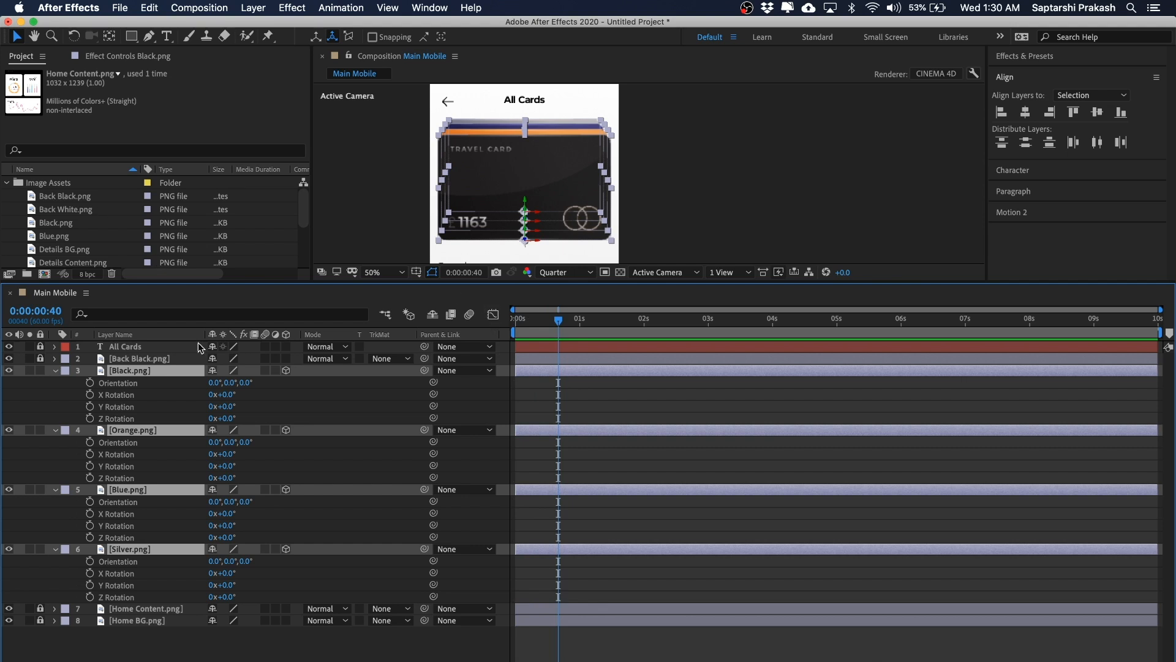
{"action": "left_click", "coordinate": [90, 395]}
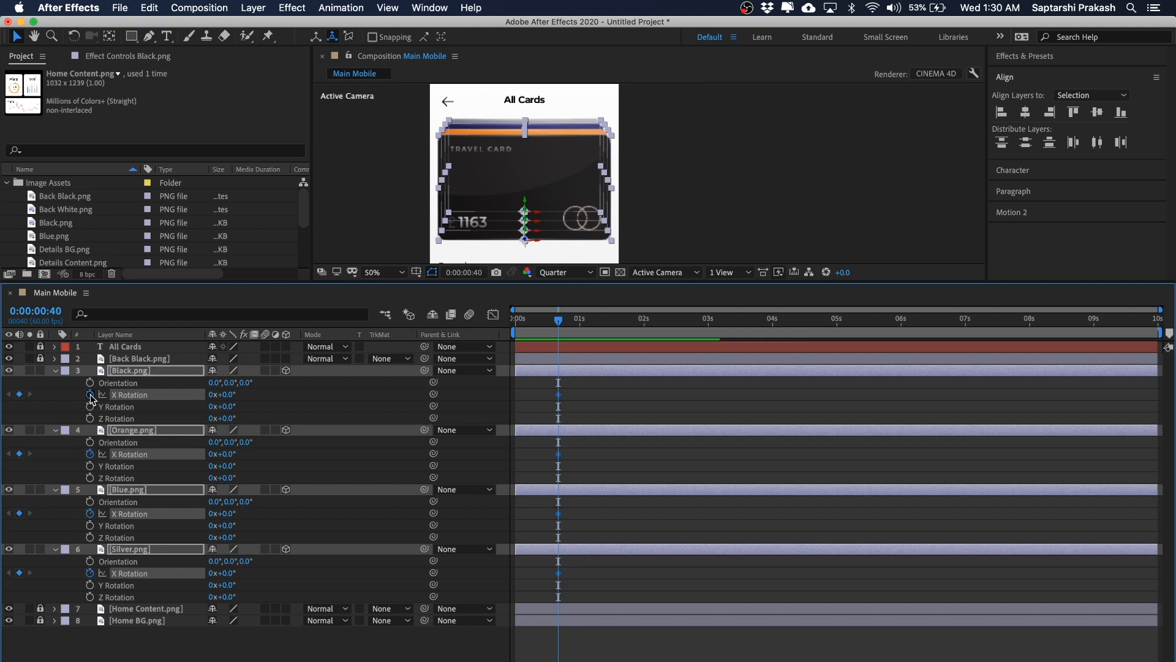
{"action": "left_click", "coordinate": [650, 456]}
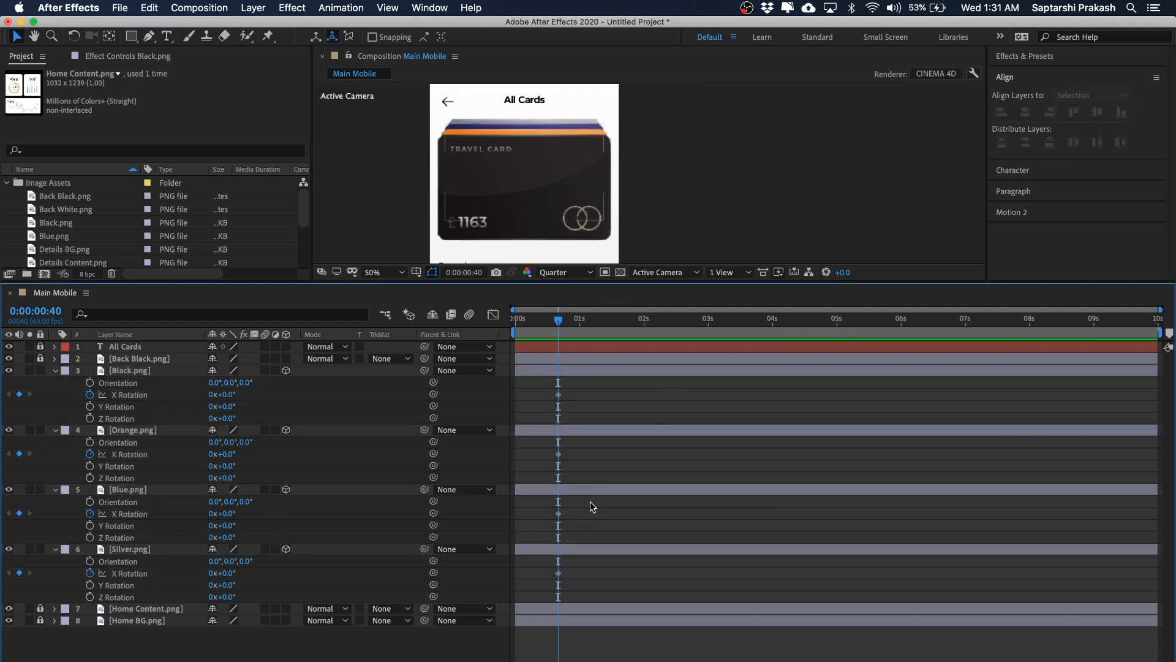
{"action": "key", "text": "u"}
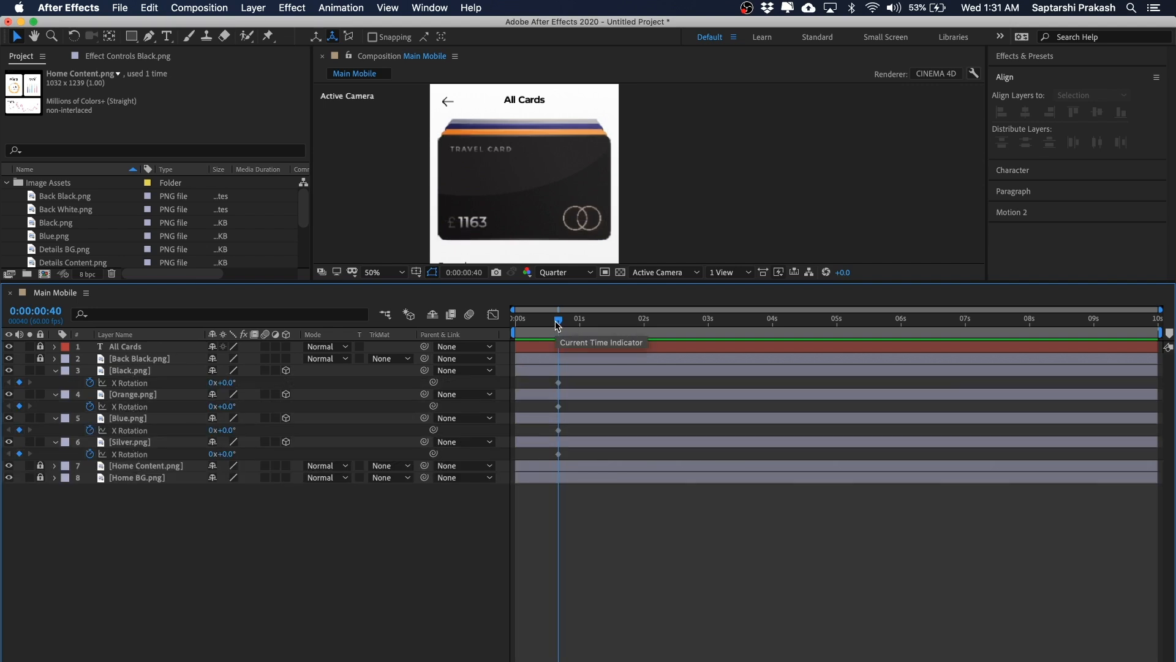
Step: At 0:00:01:20, set the X Rotation of the four card layers to 50°
{"action": "key", "text": "super+shift+Right"}
{"action": "key", "text": "super+shift+Right"}
{"action": "key", "text": "super+shift+Right"}
{"action": "key", "text": "super+shift+Right"}
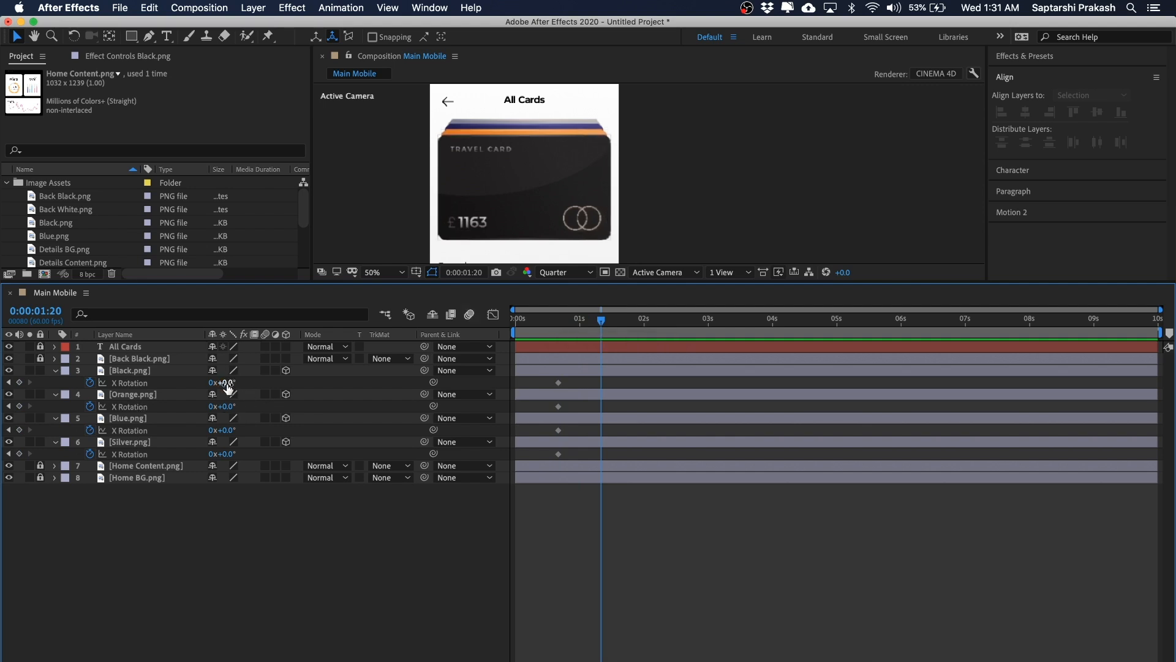
{"action": "left_click", "coordinate": [162, 370]}
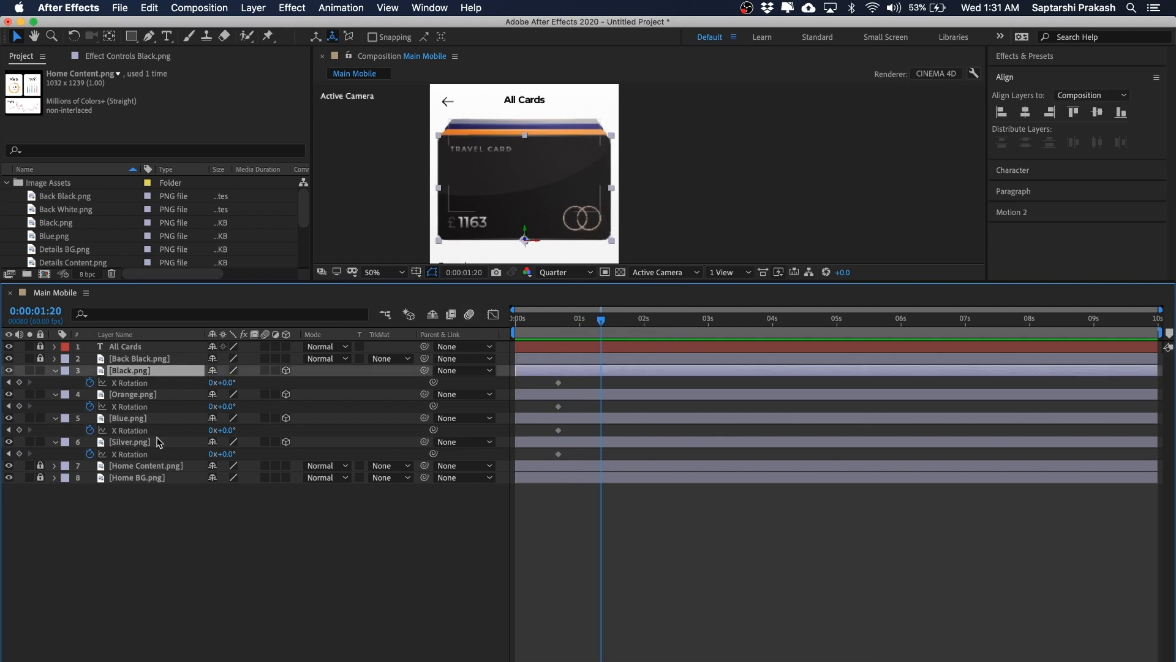
{"action": "left_click", "coordinate": [158, 442], "text": "shift"}
{"action": "left_click", "coordinate": [229, 382]}
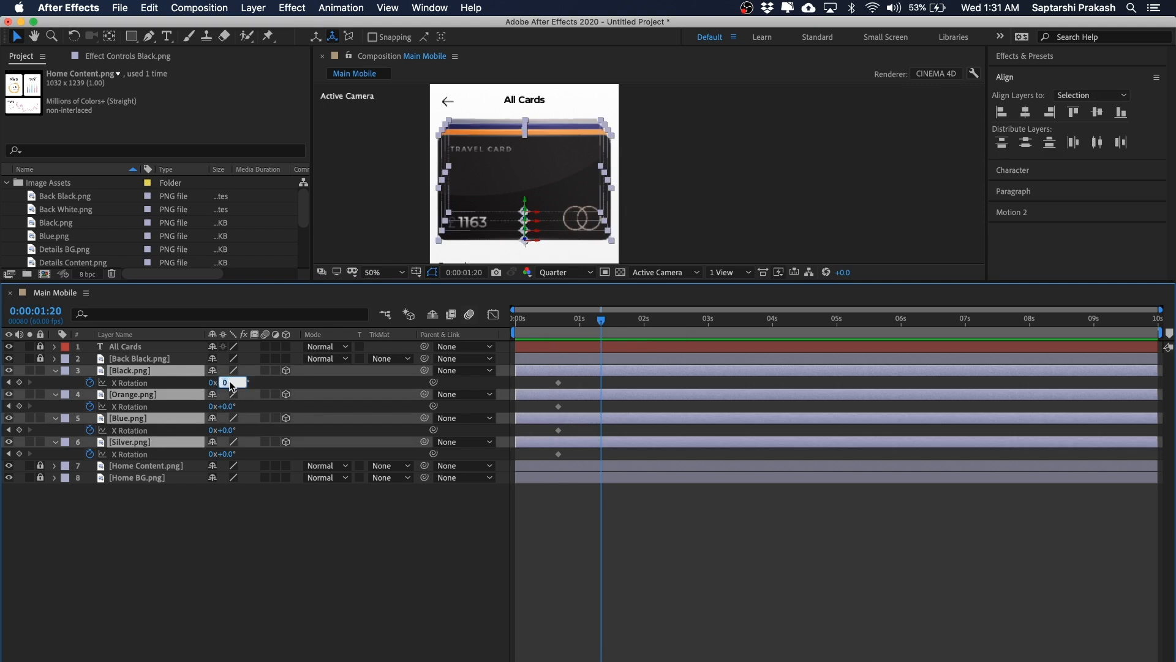
{"action": "key", "text": "Return"}
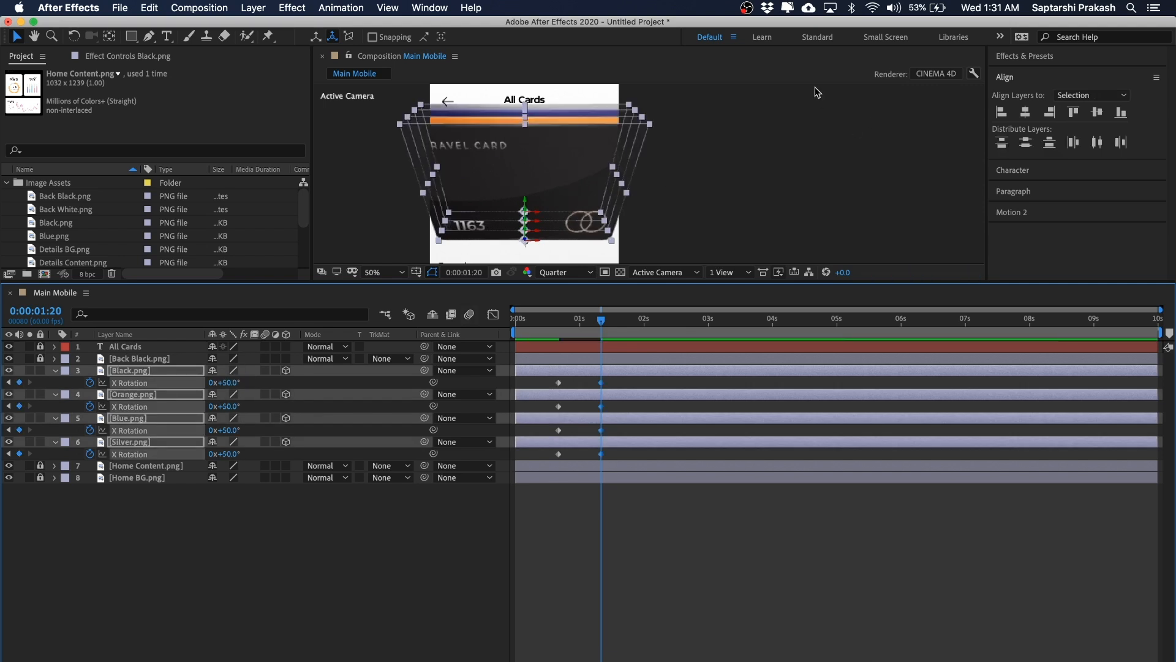
Step: Enlarge the composition viewer and pan to examine the tilted card stack
{"action": "left_click", "coordinate": [800, 136]}
{"action": "left_click_drag", "start_coordinate": [800, 137], "coordinate": [805, 170]}
{"action": "key", "text": "v"}
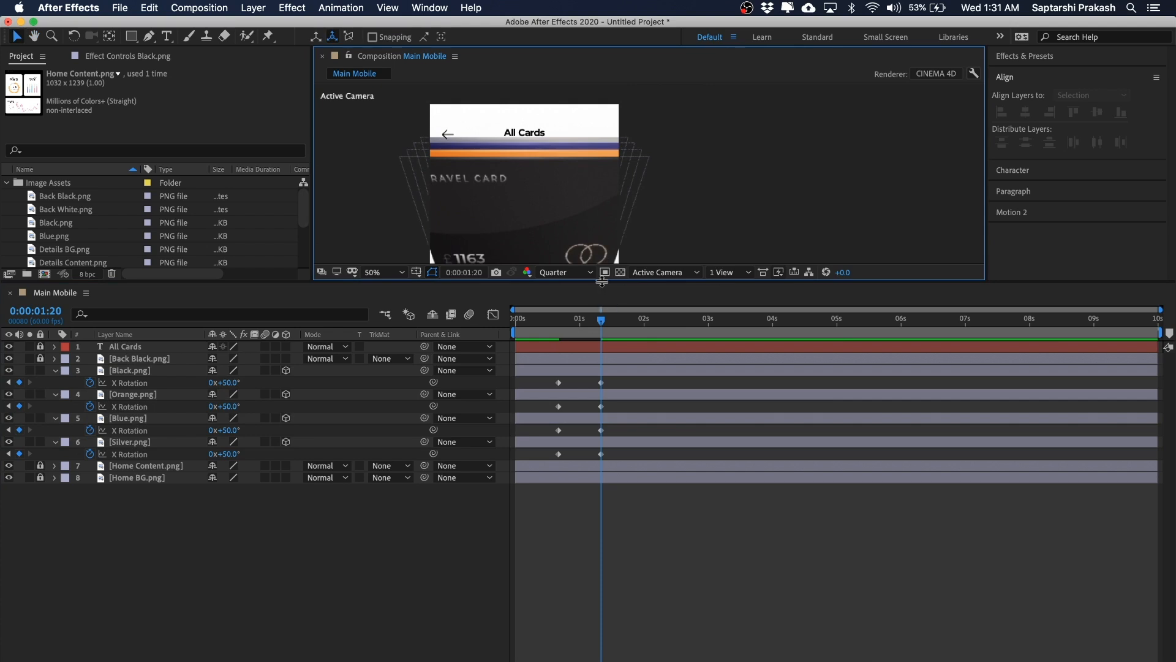
{"action": "left_click_drag", "start_coordinate": [602, 281], "coordinate": [597, 465]}
{"action": "key", "text": "h"}
{"action": "left_click_drag", "start_coordinate": [755, 369], "coordinate": [756, 307]}
{"action": "key", "text": "v"}
{"action": "left_click_drag", "start_coordinate": [714, 176], "coordinate": [735, 176]}
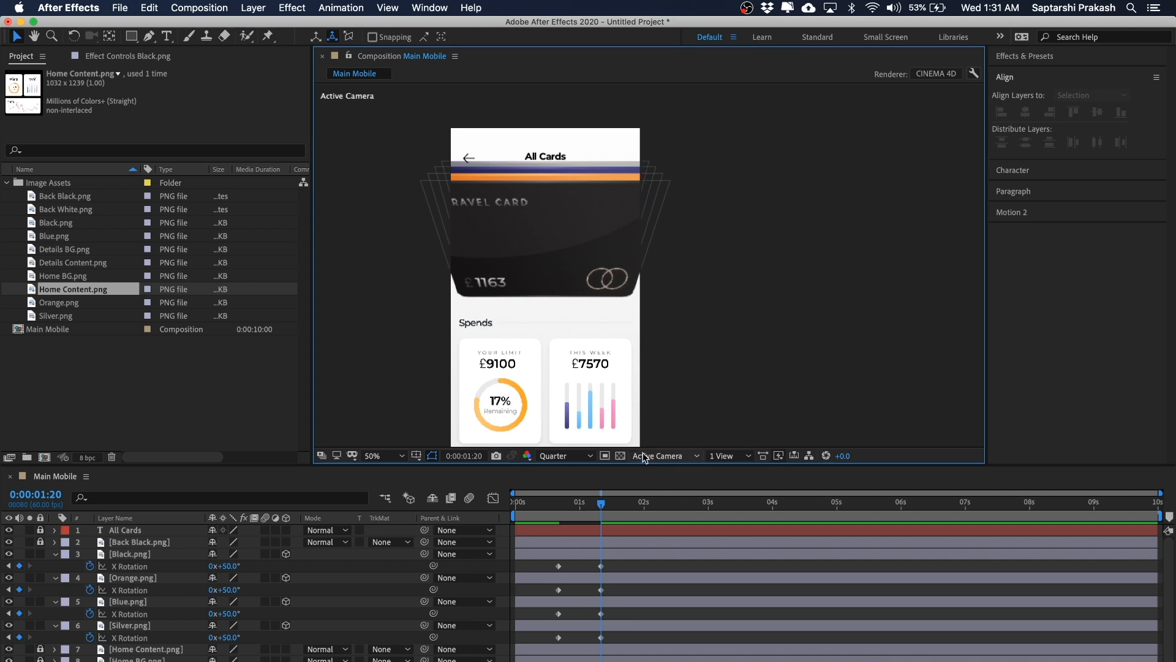
{"action": "left_click", "coordinate": [666, 457]}
{"action": "left_click", "coordinate": [663, 457]}
{"action": "left_click_drag", "start_coordinate": [752, 179], "coordinate": [393, 266]}
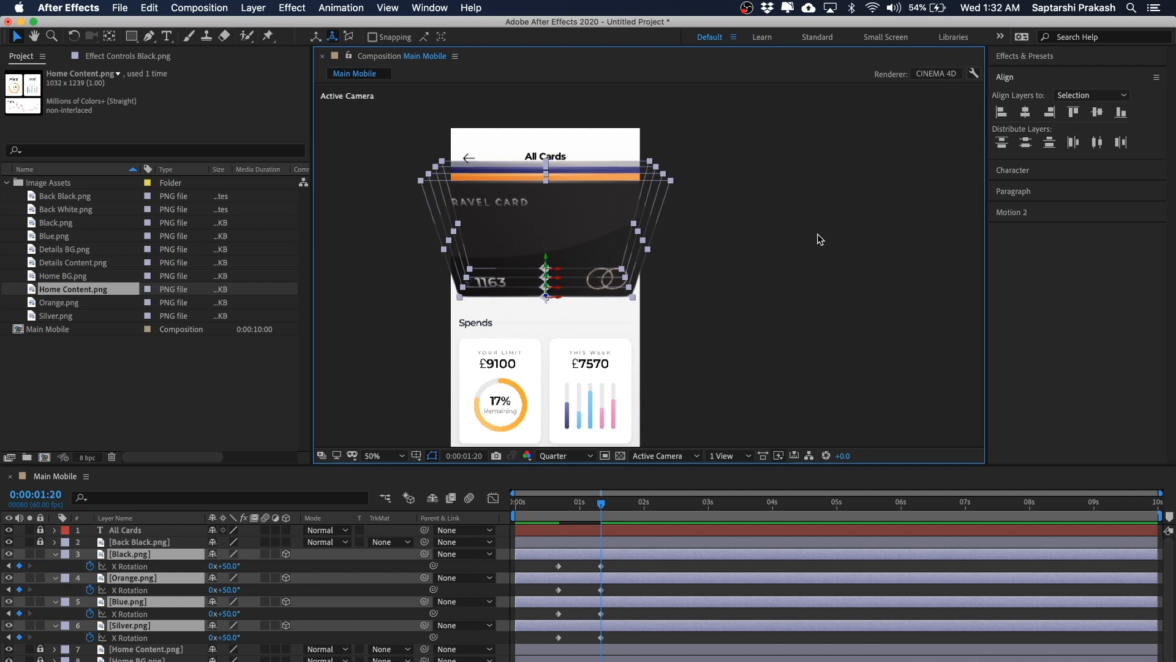
{"action": "left_click", "coordinate": [817, 234]}
{"action": "left_click_drag", "start_coordinate": [783, 186], "coordinate": [396, 285]}
{"action": "left_click", "coordinate": [806, 238]}
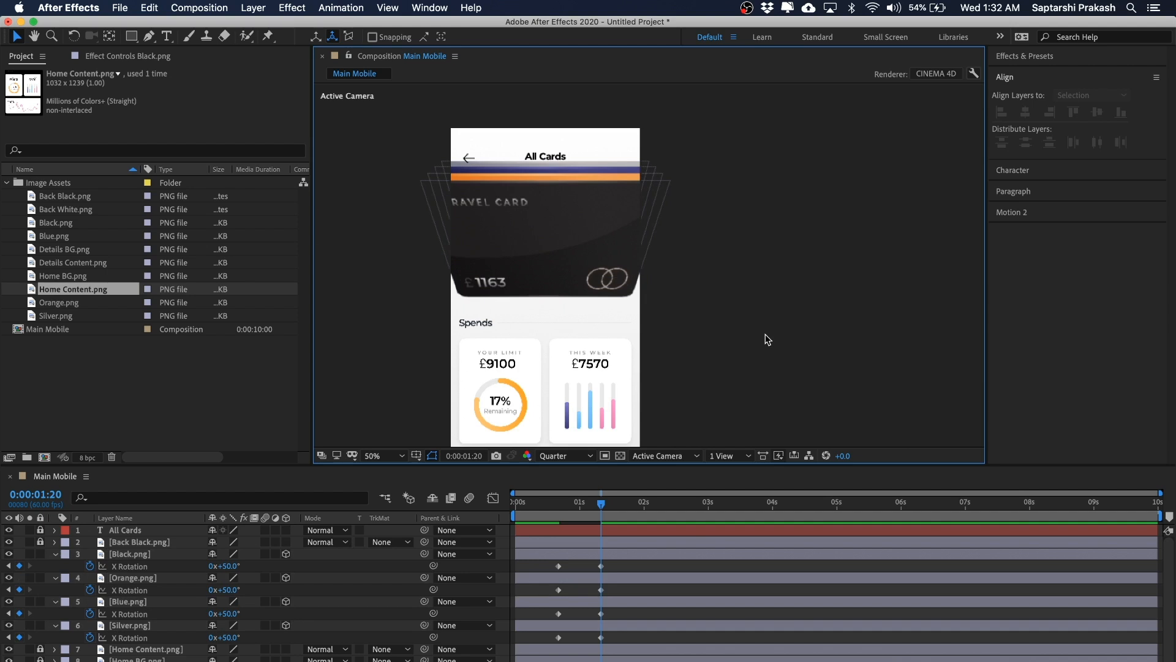
{"action": "left_click", "coordinate": [200, 365]}
{"action": "left_click", "coordinate": [390, 288]}
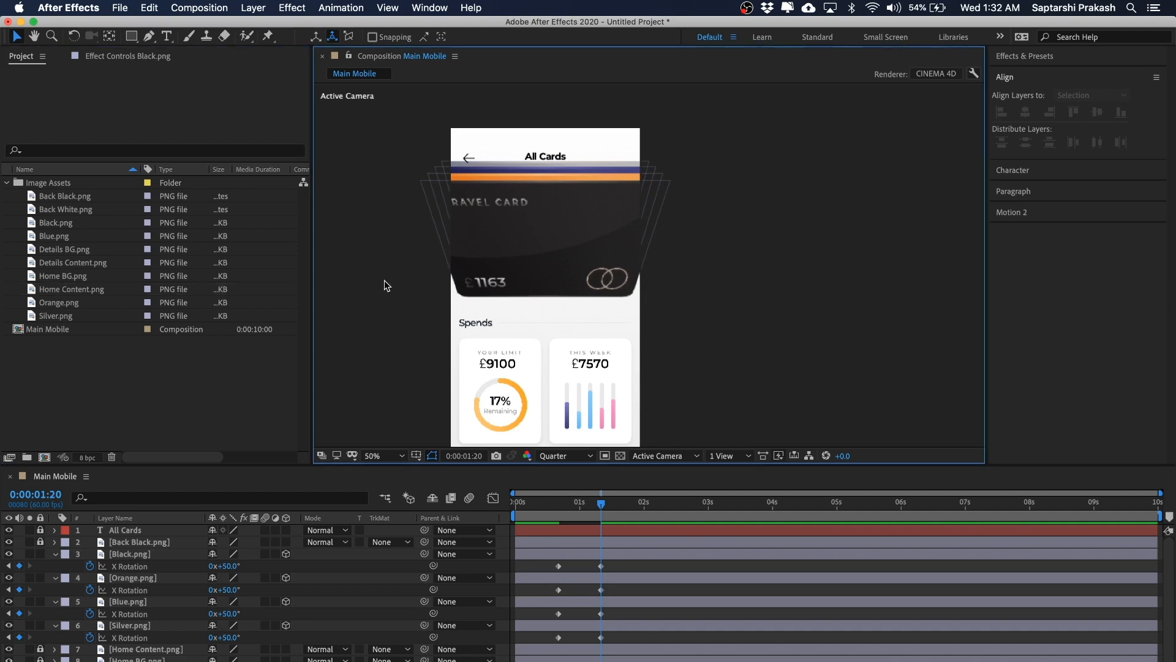
Step: Add a new Two-Node camera using the 135mm preset and lock its layer
{"action": "left_click", "coordinate": [261, 8]}
{"action": "mouse_move", "coordinate": [262, 25]}
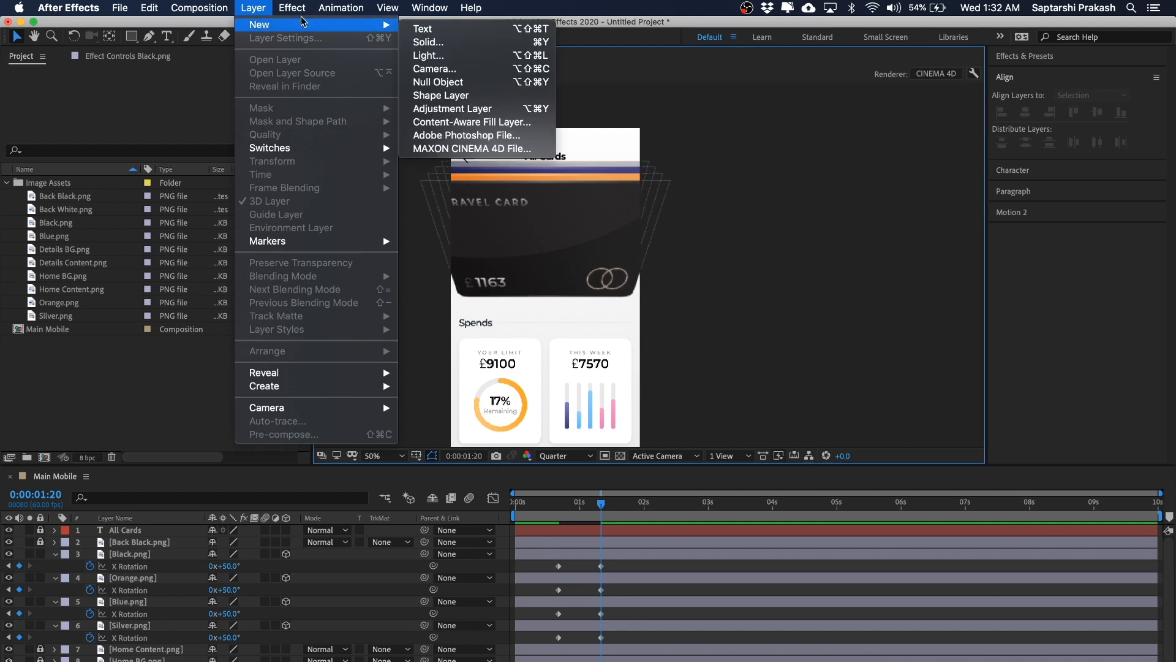
{"action": "left_click", "coordinate": [463, 71]}
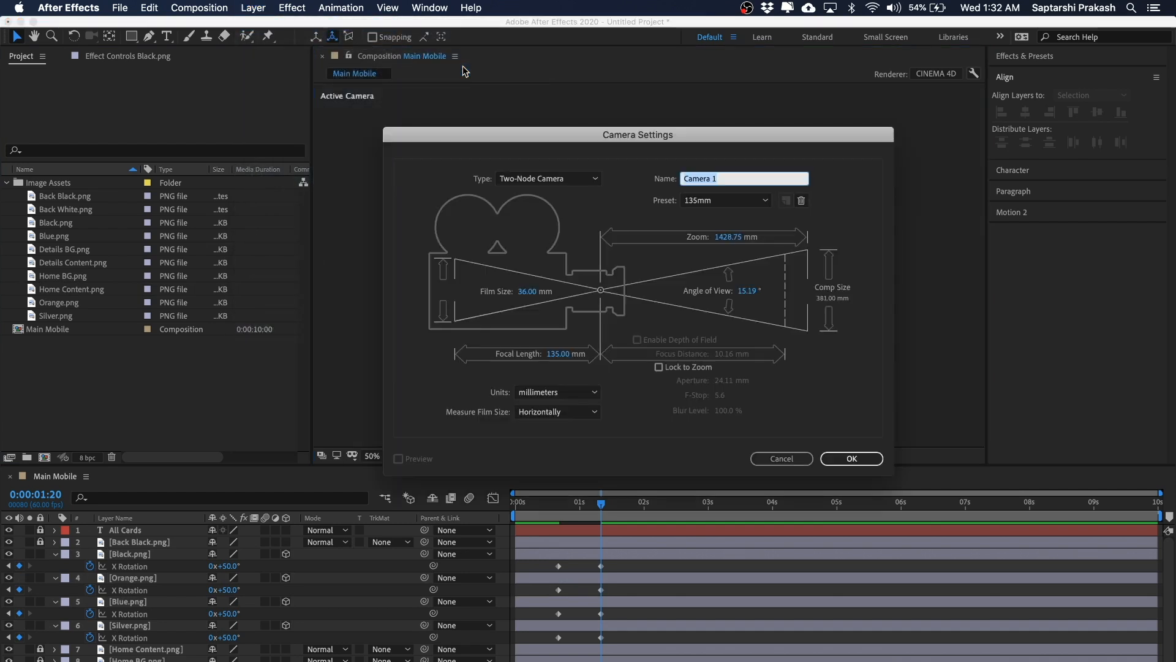
{"action": "left_click_drag", "start_coordinate": [655, 139], "coordinate": [594, 157]}
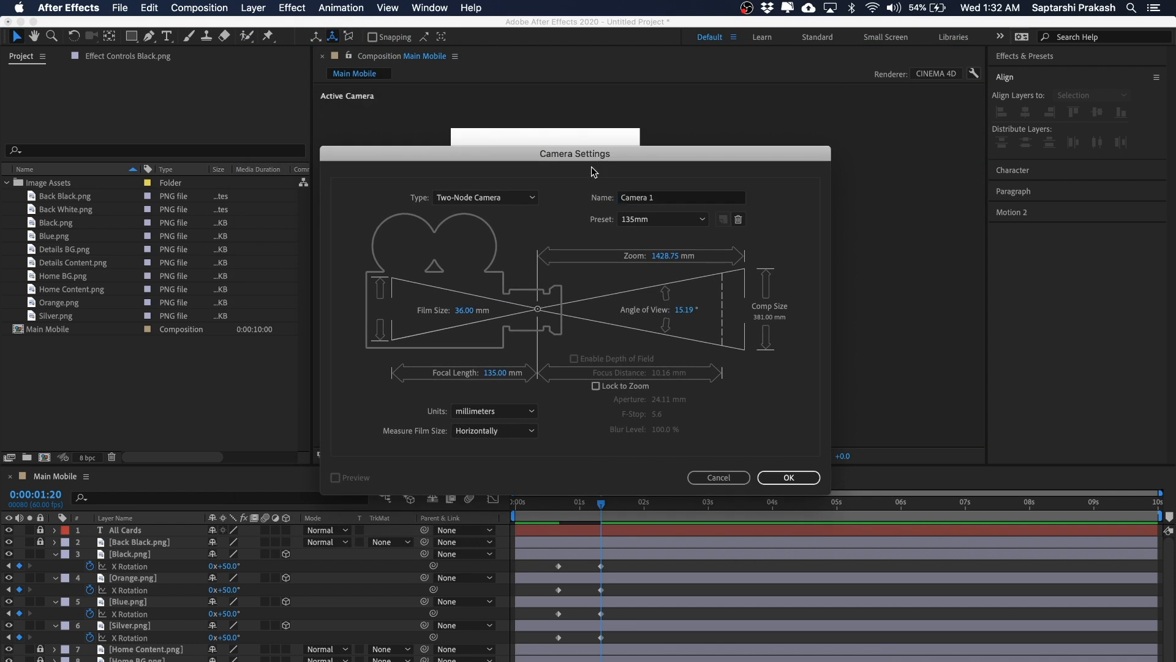
{"action": "left_click", "coordinate": [643, 221]}
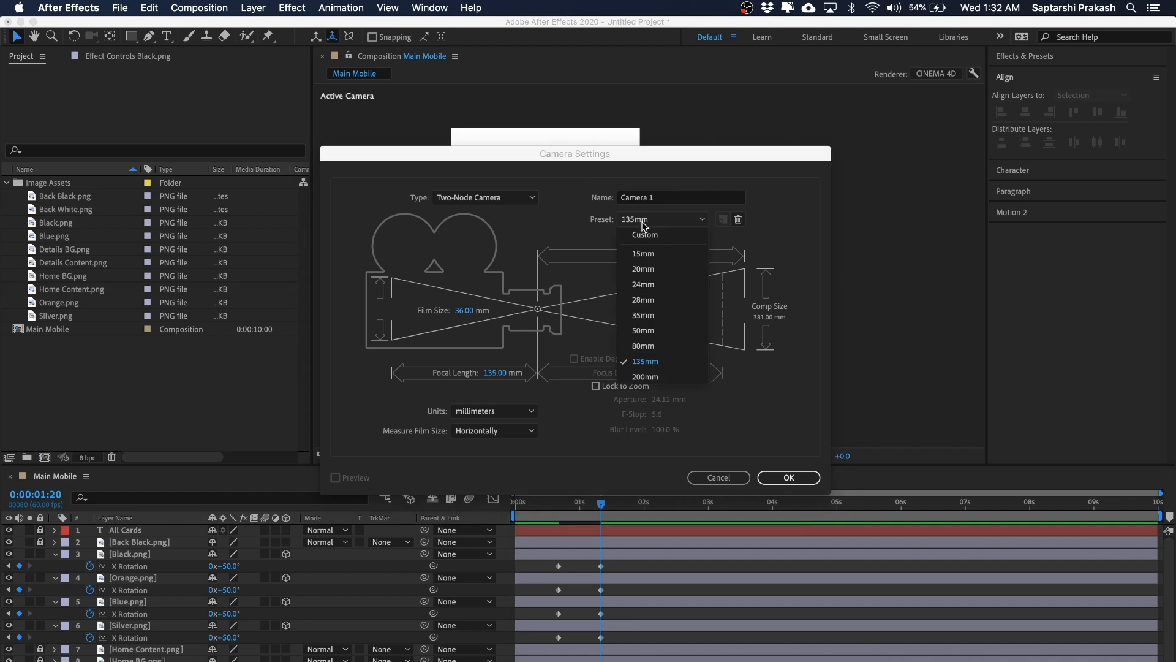
{"action": "left_click", "coordinate": [652, 366]}
{"action": "left_click", "coordinate": [796, 477]}
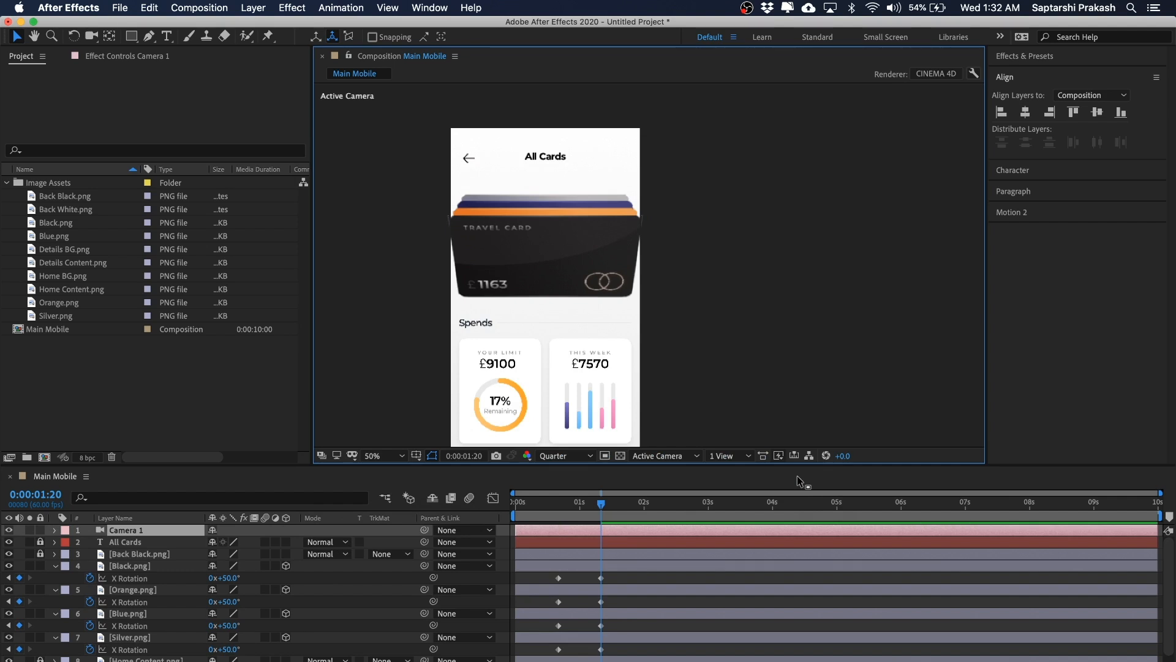
{"action": "left_click", "coordinate": [135, 531]}
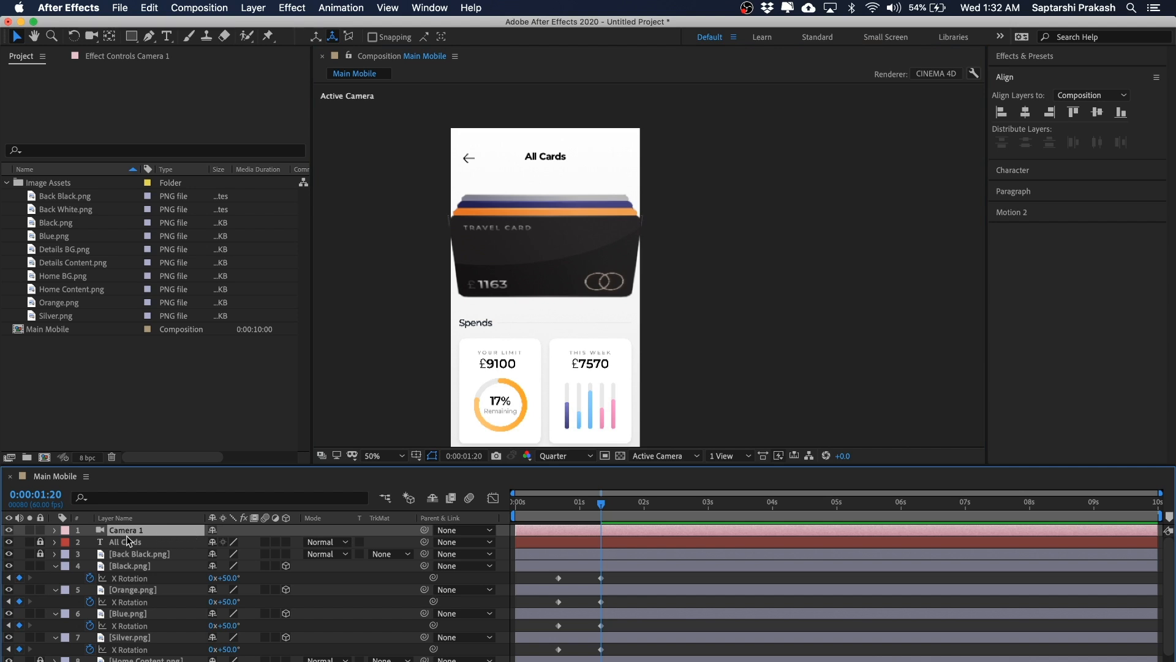
{"action": "left_click", "coordinate": [41, 530]}
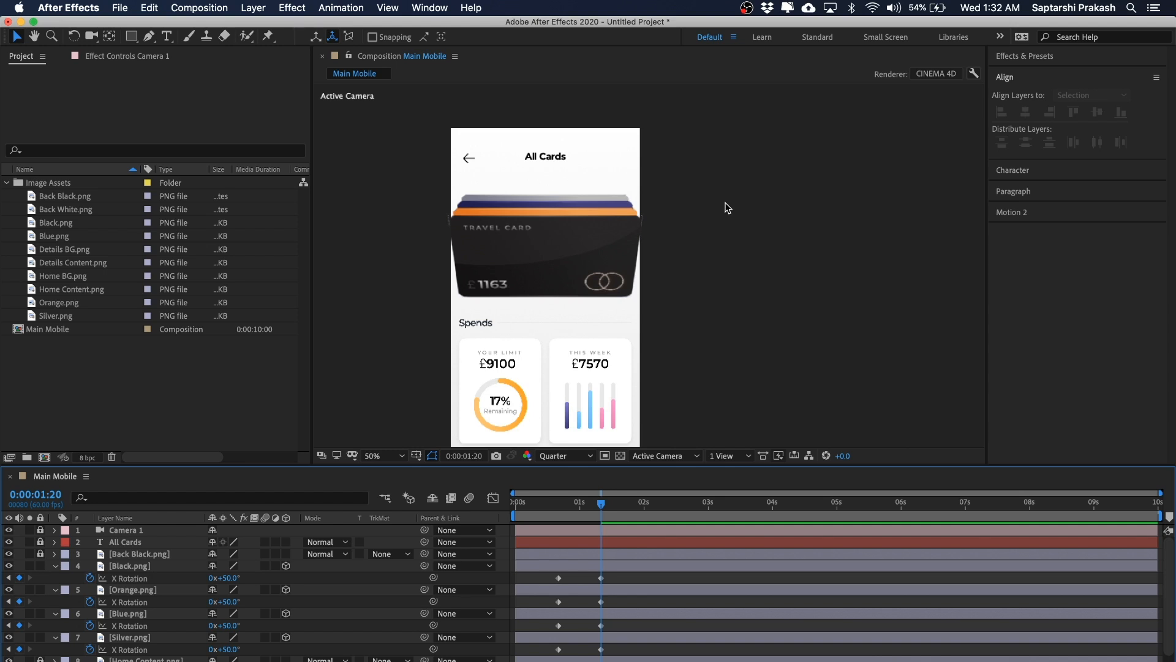
Step: Zoom and pan the composition viewer to preview the card animation through the new camera
{"action": "key", "text": "comma"}
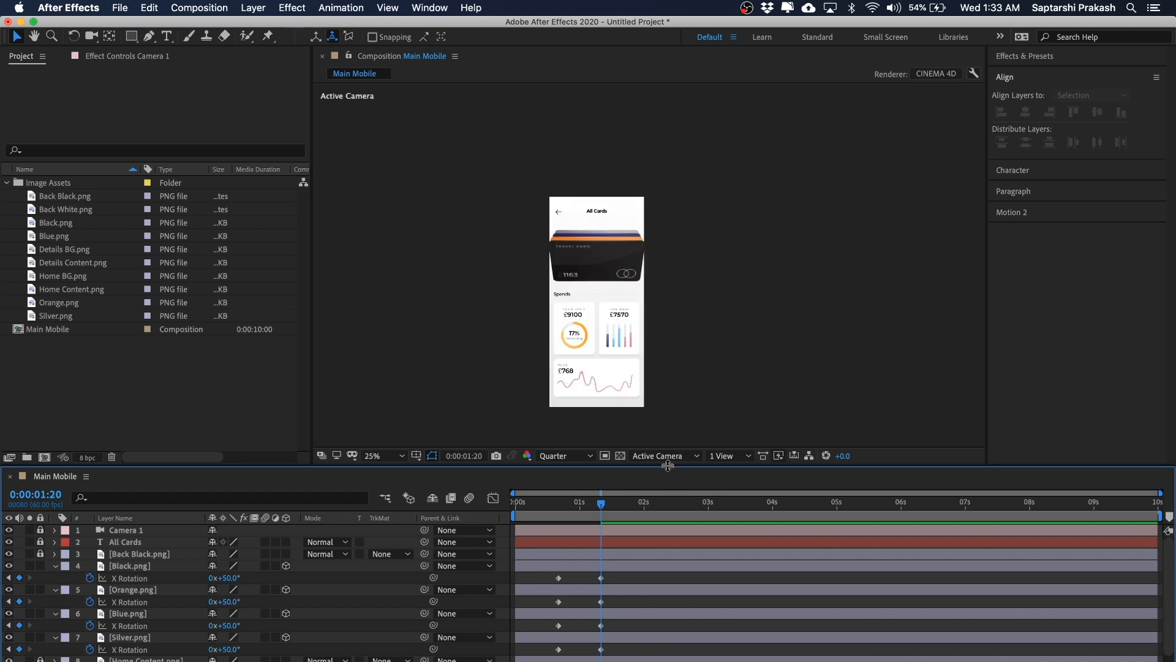
{"action": "left_click_drag", "start_coordinate": [668, 465], "coordinate": [667, 388]}
{"action": "key", "text": "h"}
{"action": "left_click_drag", "start_coordinate": [710, 263], "coordinate": [676, 262]}
{"action": "key", "text": "v"}
{"action": "mouse_move", "coordinate": [601, 426]}
{"action": "left_mouse_down"}
{"action": "mouse_move", "coordinate": [561, 423]}
{"action": "mouse_move", "coordinate": [602, 431]}
{"action": "left_mouse_up"}
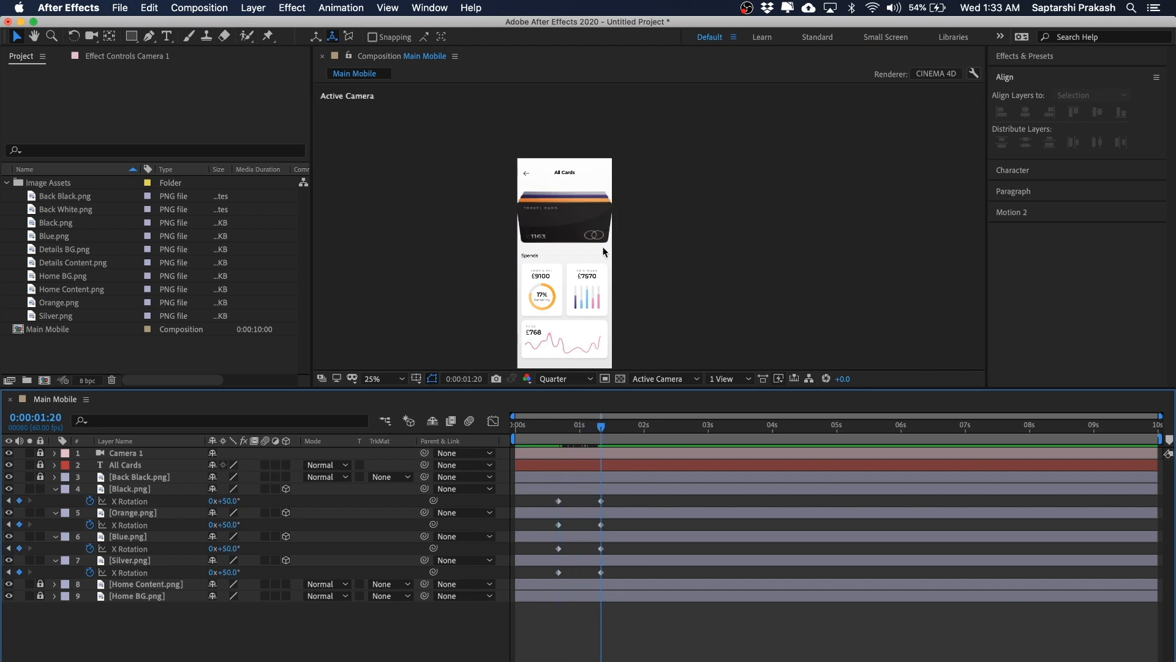
{"action": "scroll", "coordinate": [605, 234], "scroll_direction": "up", "scroll_amount": 2}
{"action": "key", "text": "space"}
{"action": "left_click_drag", "start_coordinate": [676, 196], "coordinate": [746, 208]}
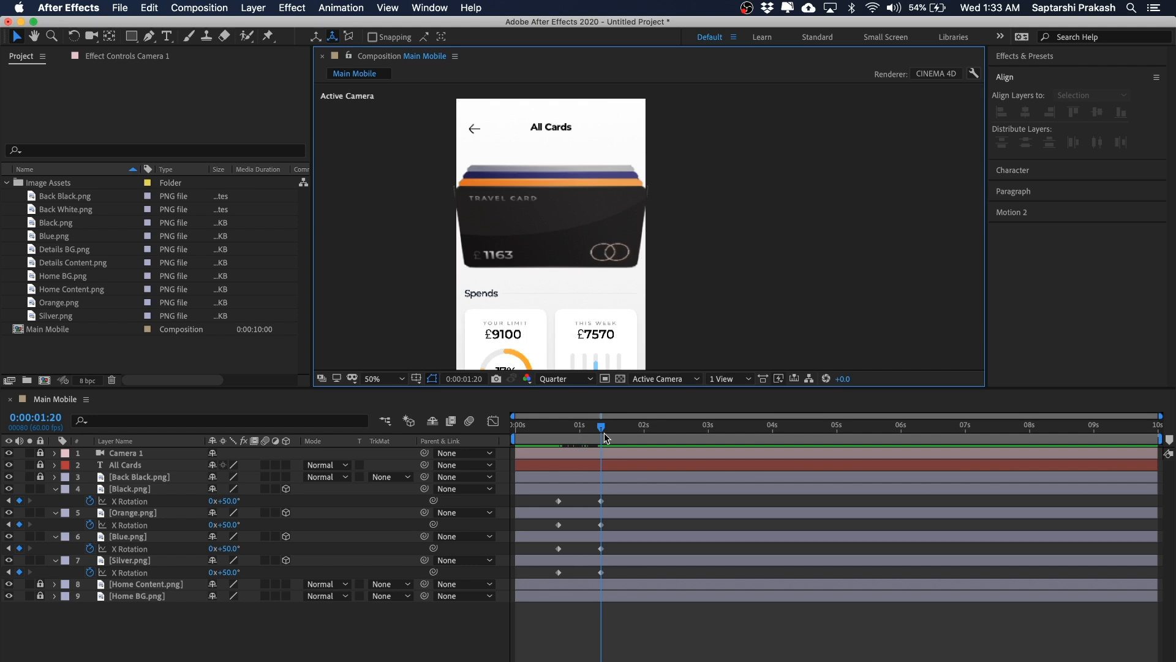
Step: At 0:00:00:40, add Scale keyframes to the four card layers, then move the time to 0:00:01:20
{"action": "left_click_drag", "start_coordinate": [601, 428], "coordinate": [558, 428]}
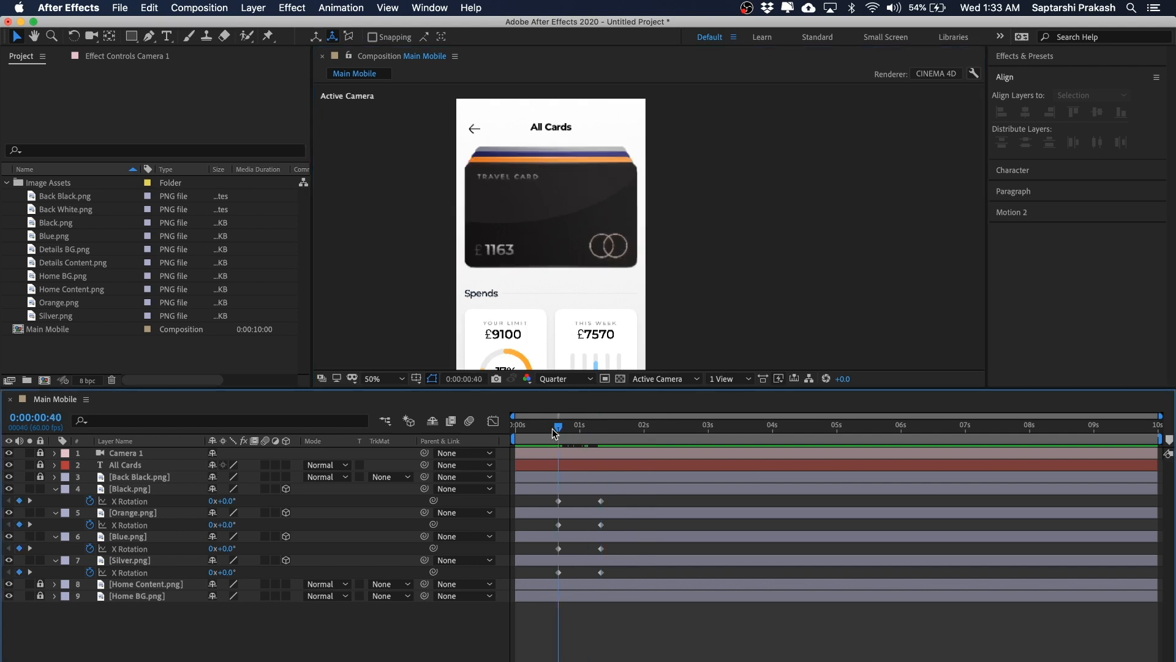
{"action": "left_click", "coordinate": [129, 489]}
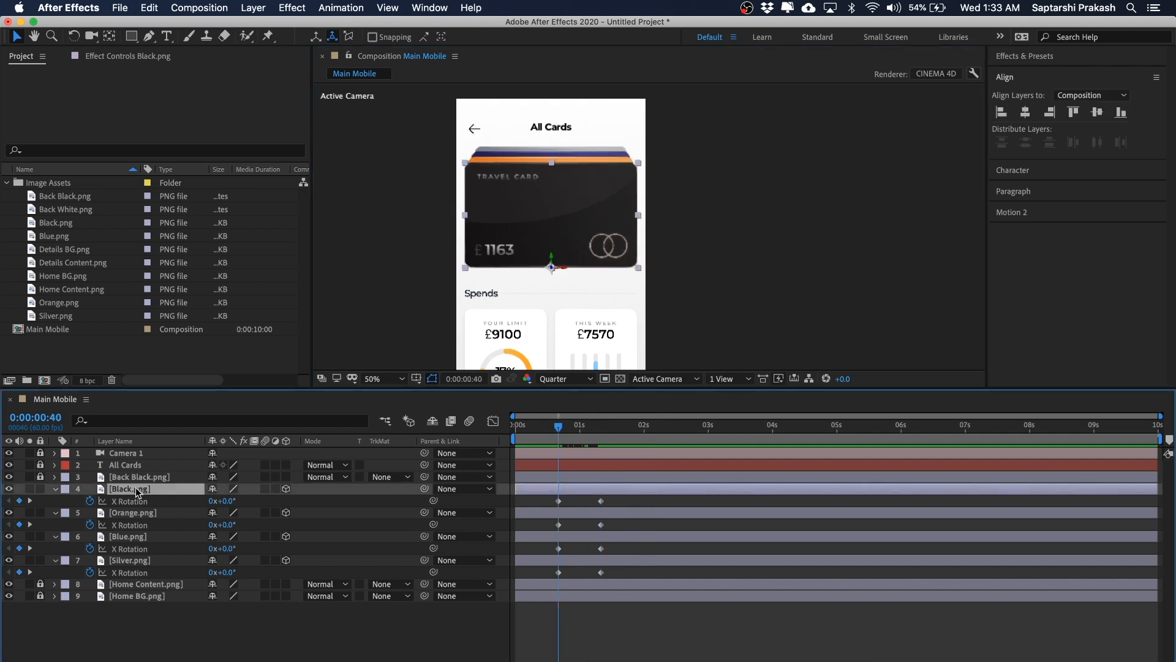
{"action": "left_click", "coordinate": [144, 557], "text": "shift"}
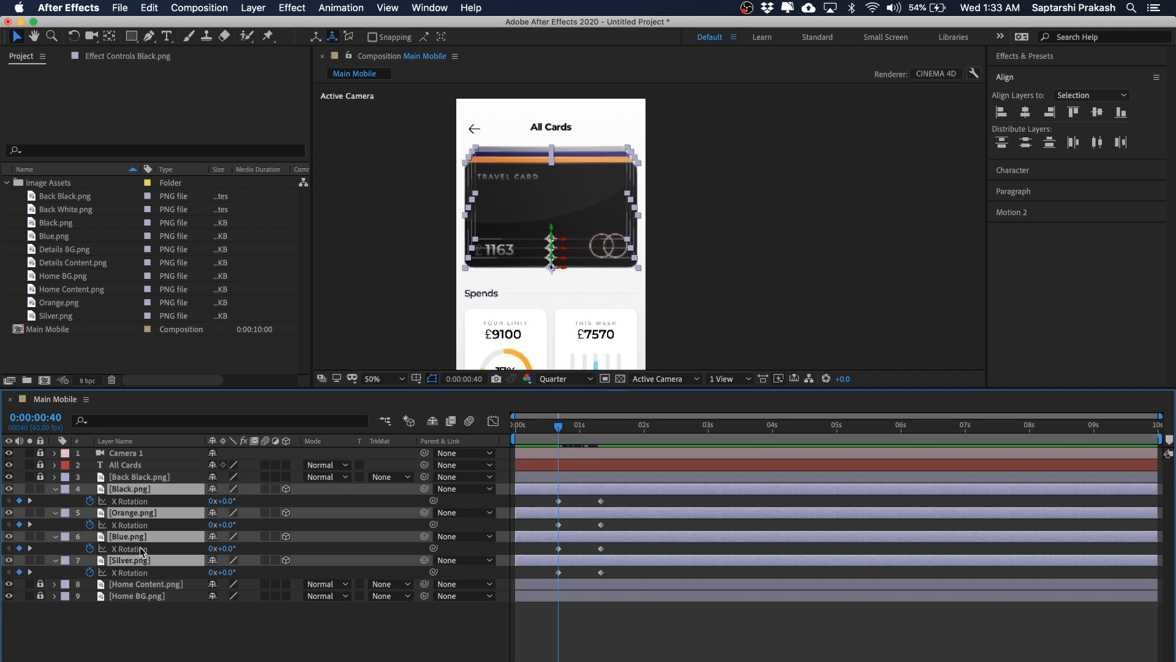
{"action": "key", "text": "shift+s"}
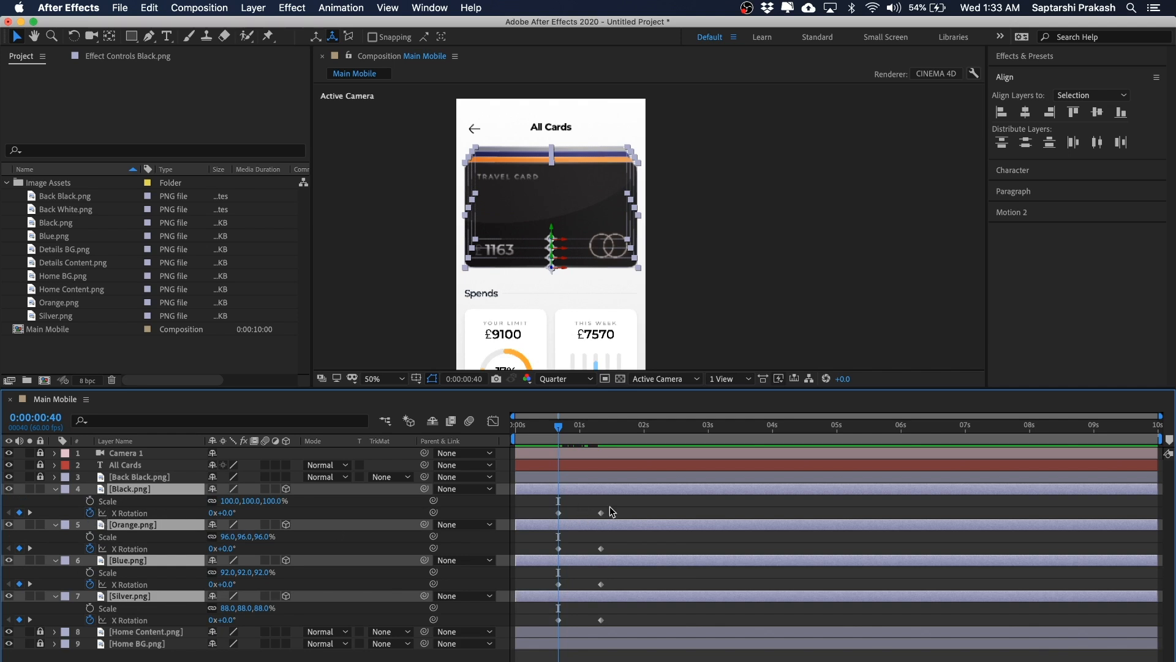
{"action": "left_click", "coordinate": [90, 504]}
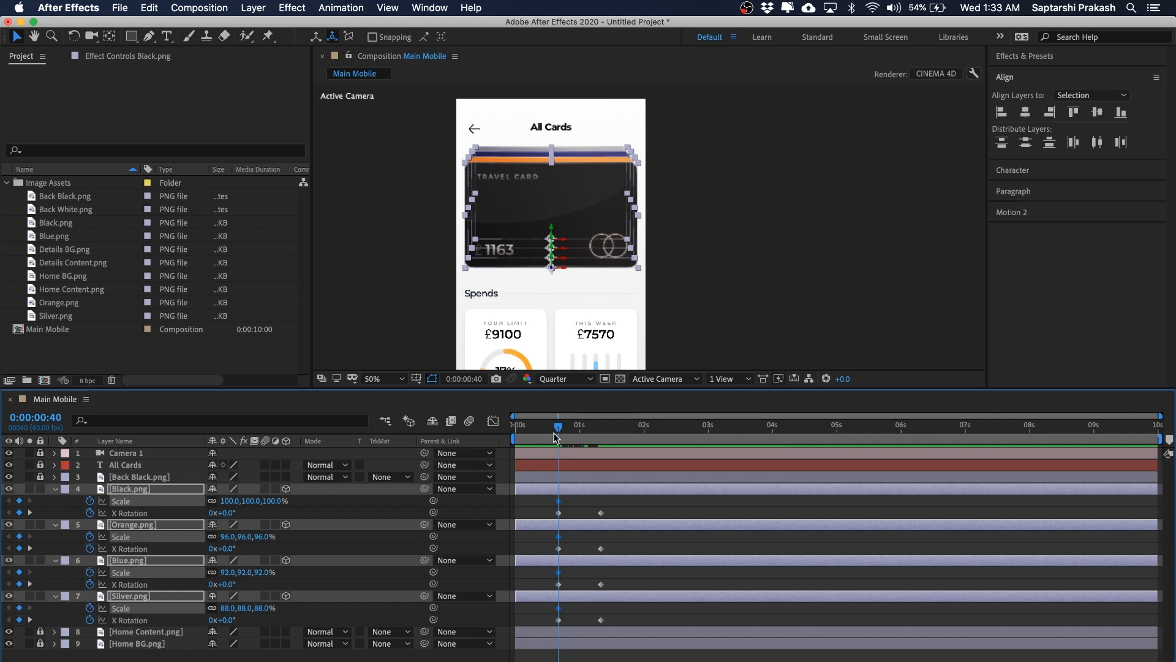
{"action": "left_click_drag", "start_coordinate": [557, 427], "coordinate": [601, 429]}
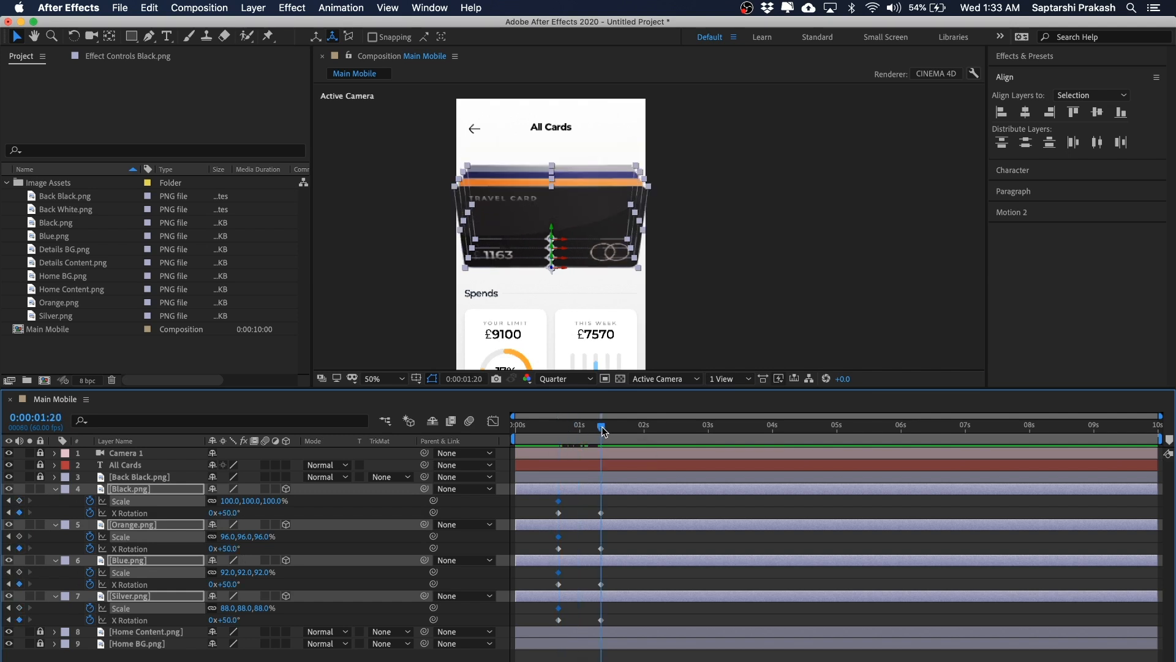
Step: At 0:00:01:20, set the Black card's Scale to 96% and the Orange card's Scale to 95%
{"action": "left_click", "coordinate": [19, 501]}
{"action": "left_click", "coordinate": [760, 274]}
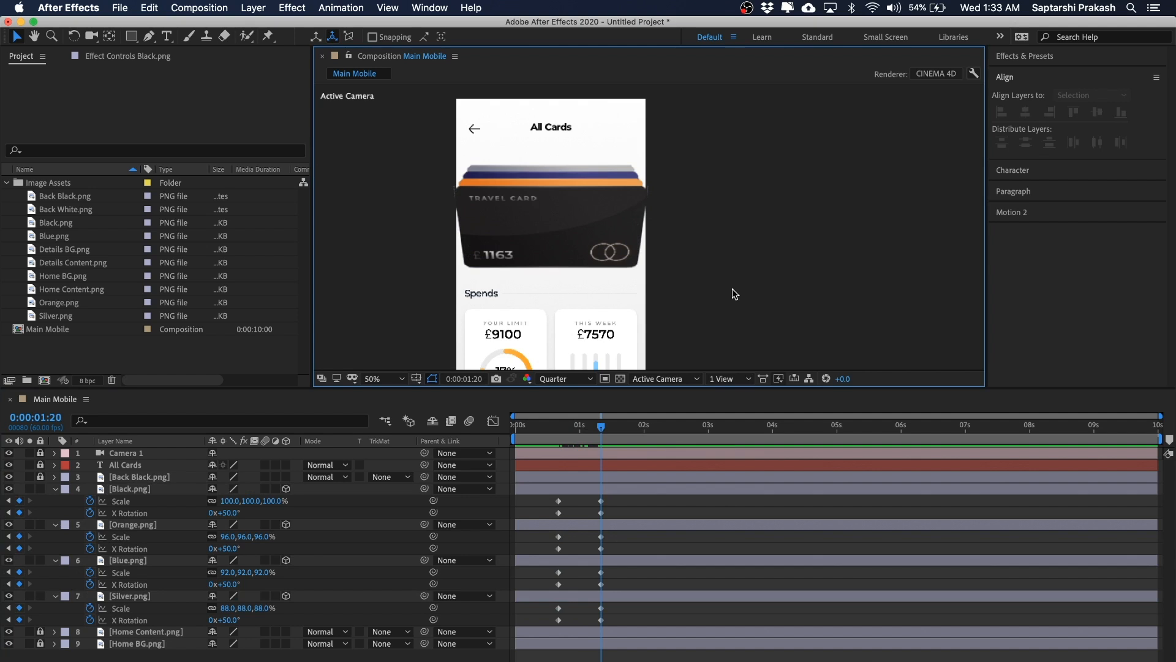
{"action": "left_click_drag", "start_coordinate": [756, 140], "coordinate": [756, 149]}
{"action": "scroll", "coordinate": [705, 238], "scroll_direction": "down", "scroll_amount": 2}
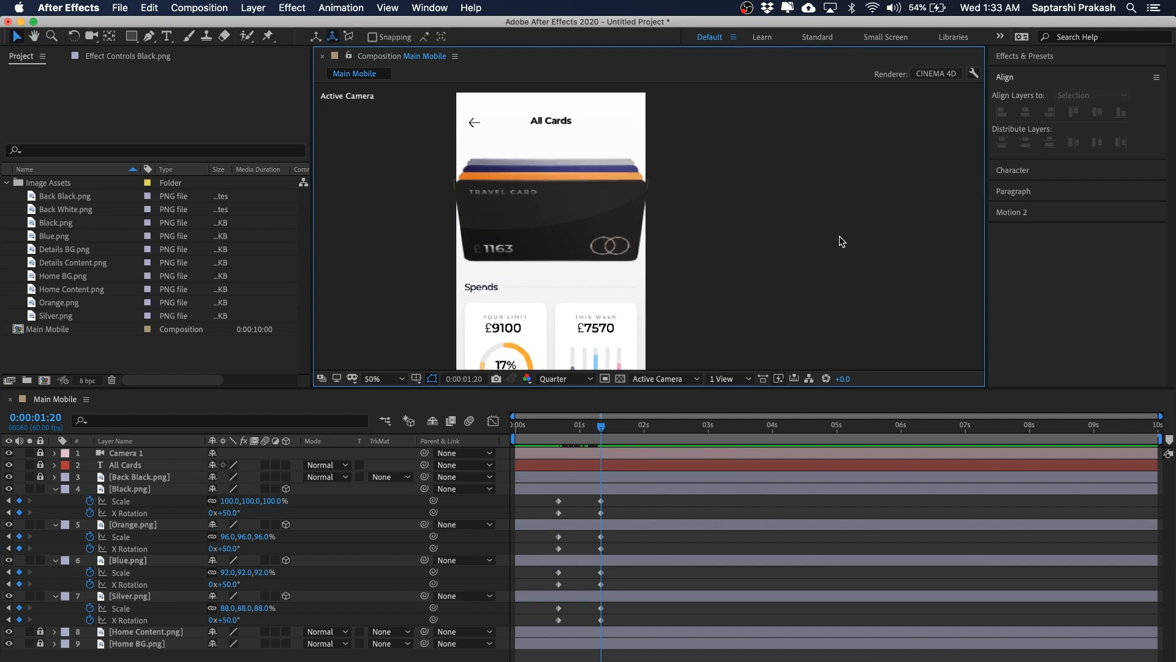
{"action": "left_click", "coordinate": [144, 491]}
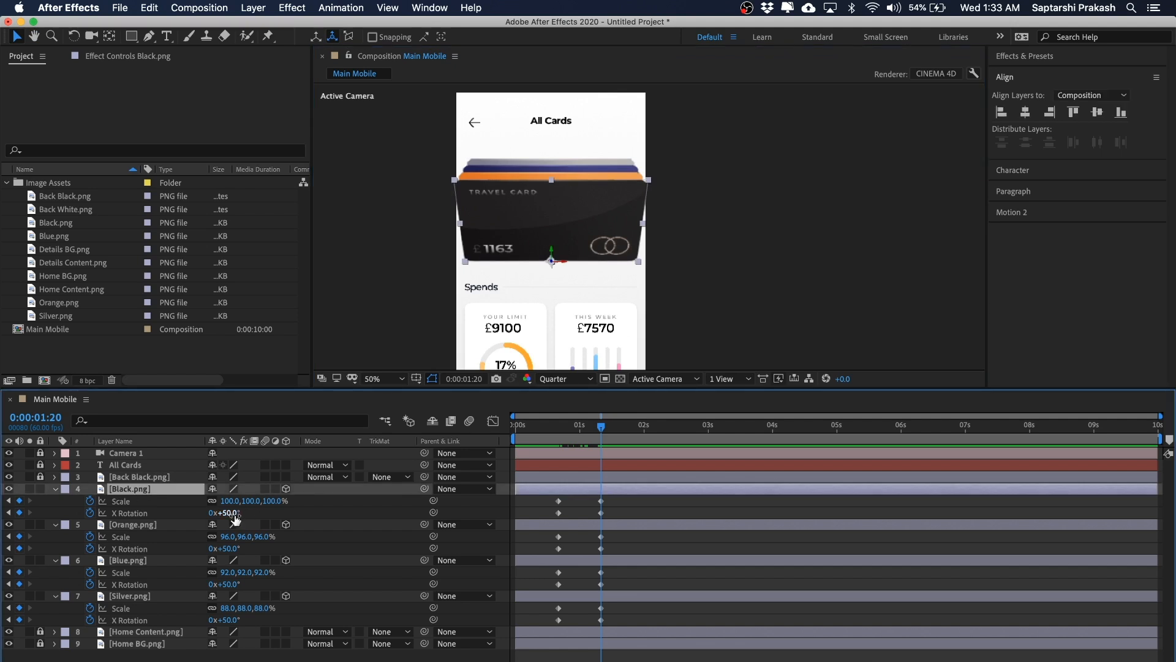
{"action": "left_click", "coordinate": [232, 501]}
{"action": "type", "text": "96"}
{"action": "key", "text": "Return"}
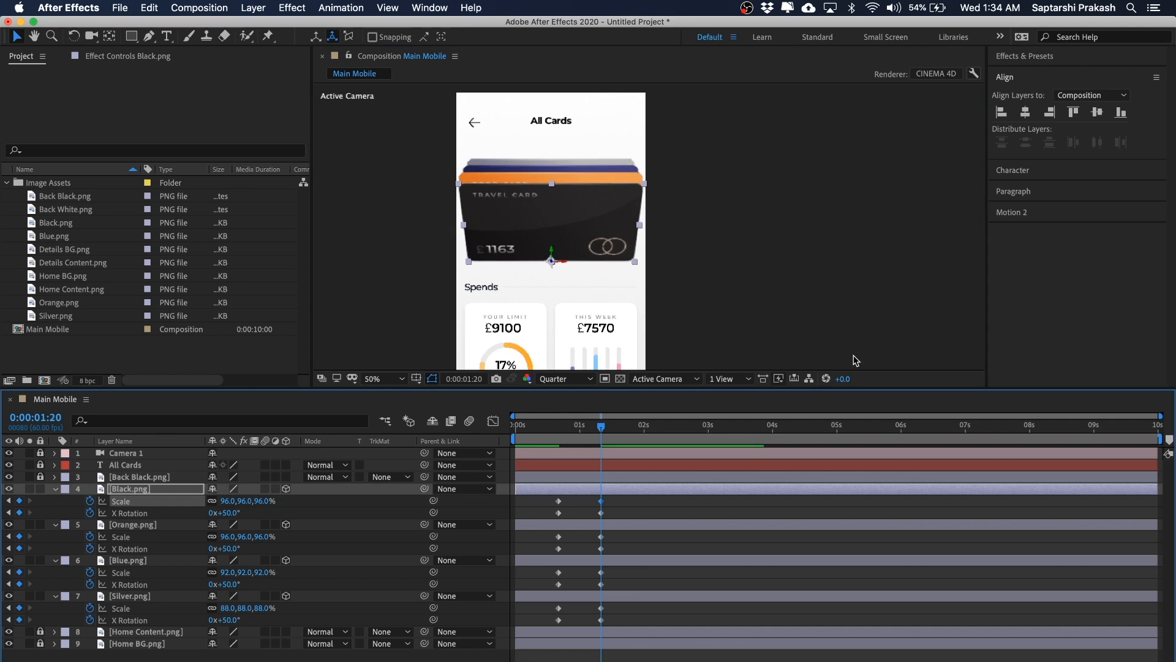
{"action": "left_click", "coordinate": [130, 526]}
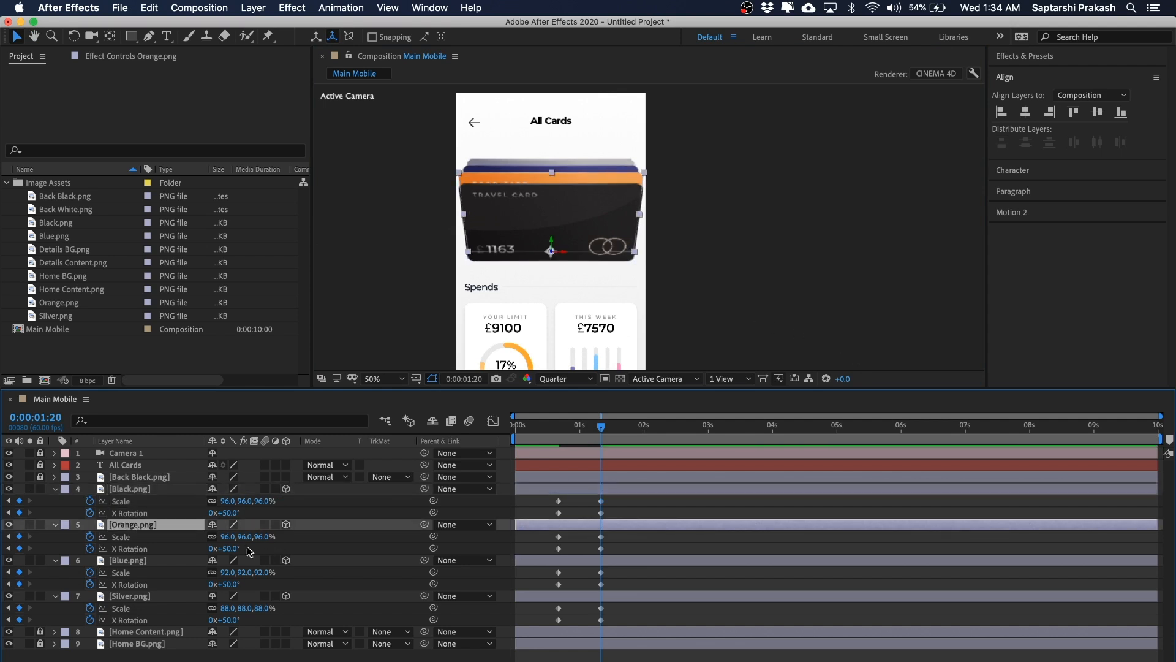
{"action": "left_click", "coordinate": [225, 537]}
{"action": "type", "text": "95"}
{"action": "key", "text": "Return"}
Step: Set the Blue card's Scale to 94% and the Silver card's Scale to 93%
{"action": "left_click", "coordinate": [125, 561]}
{"action": "left_click", "coordinate": [227, 571]}
{"action": "type", "text": "94"}
{"action": "key", "text": "Return"}
{"action": "left_click", "coordinate": [128, 597]}
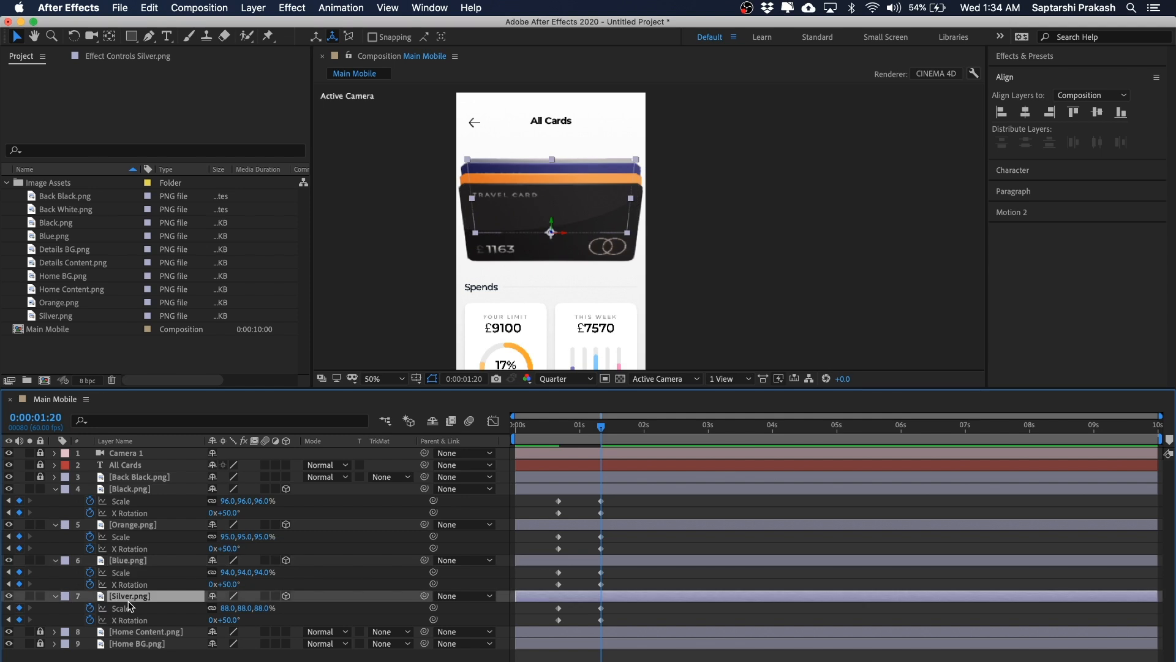
{"action": "left_click", "coordinate": [225, 609]}
{"action": "type", "text": "93"}
{"action": "key", "text": "Return"}
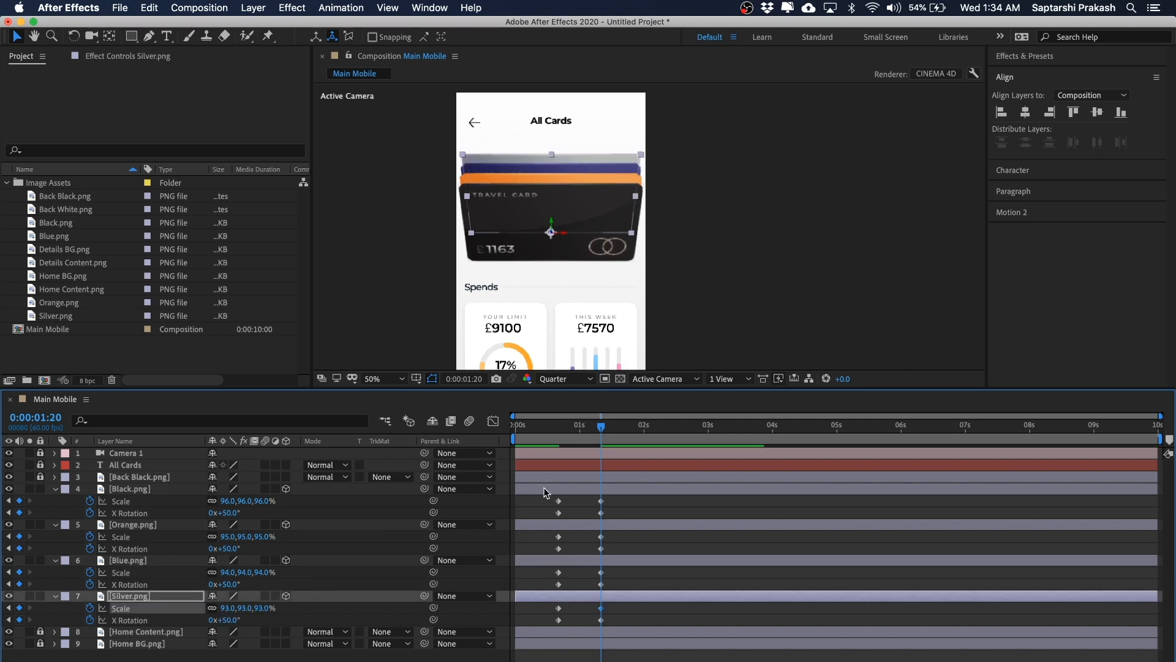
Step: Zoom and pan the composition viewer to examine the scaled card stack
{"action": "left_click", "coordinate": [773, 219]}
{"action": "mouse_move", "coordinate": [772, 216]}
{"action": "left_mouse_down"}
{"action": "mouse_move", "coordinate": [758, 216]}
{"action": "mouse_move", "coordinate": [766, 229]}
{"action": "left_mouse_up"}
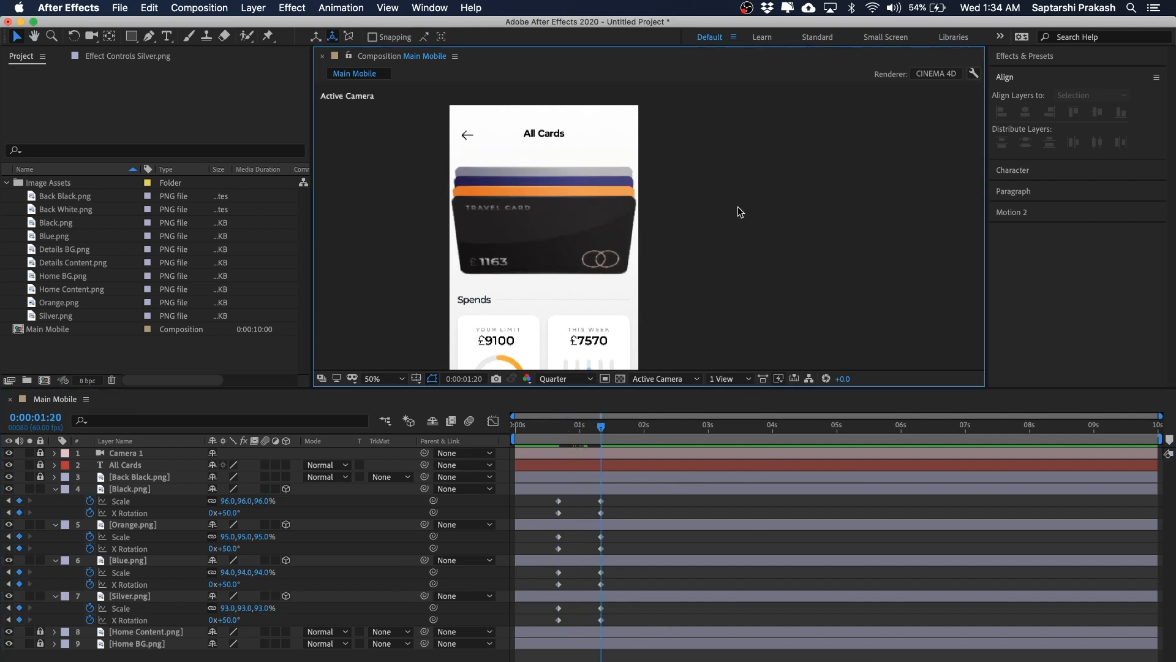
{"action": "key", "text": "h"}
{"action": "key", "text": "comma"}
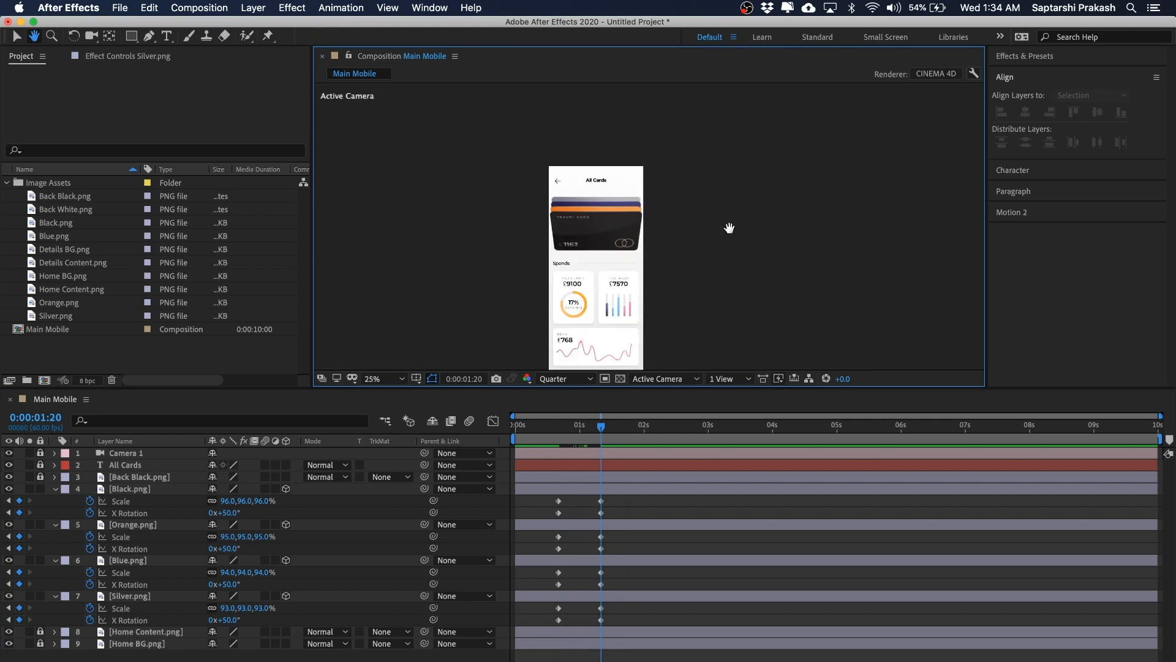
{"action": "key", "text": "v"}
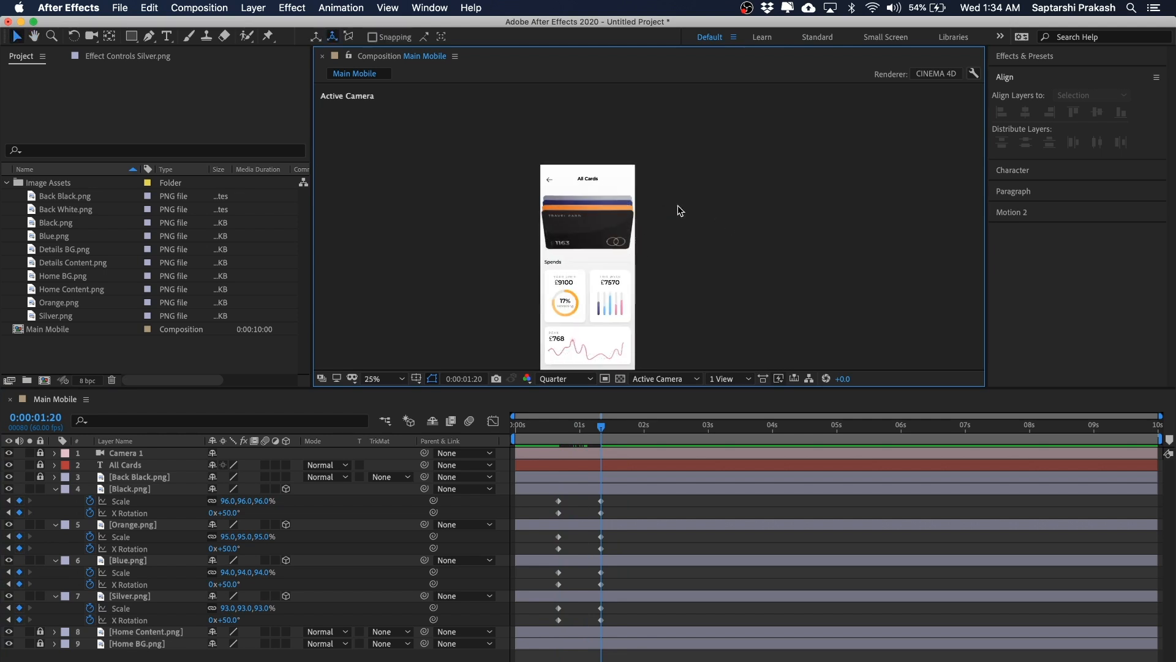
{"action": "key", "text": "period"}
{"action": "left_click_drag", "start_coordinate": [738, 172], "coordinate": [488, 263]}
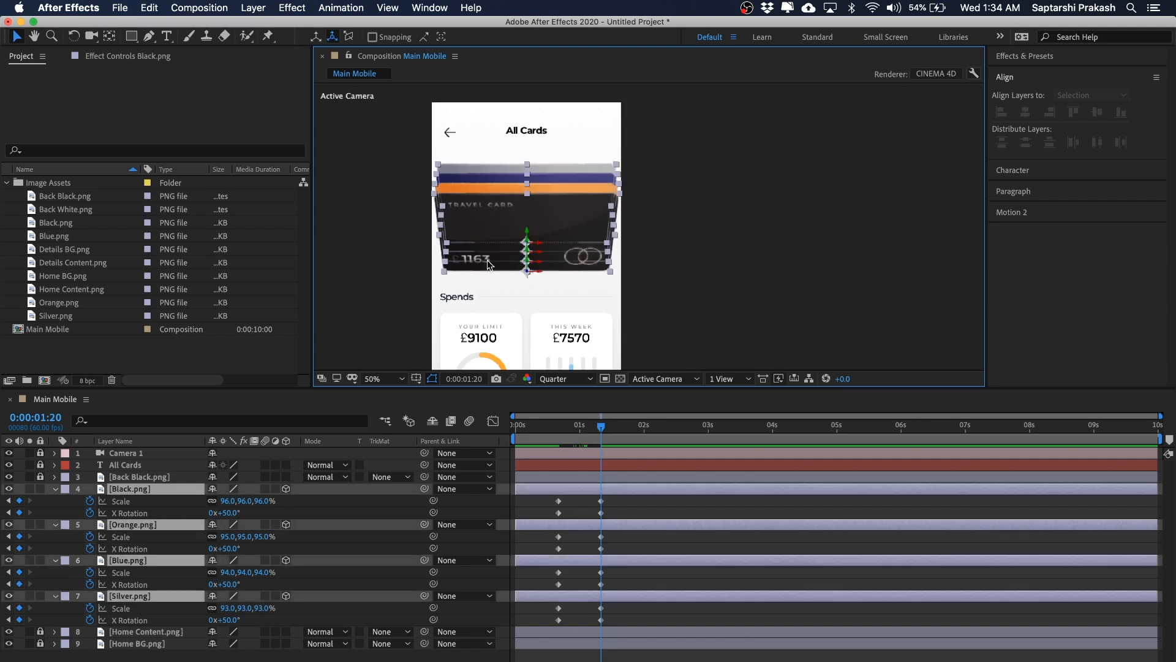
{"action": "left_click", "coordinate": [737, 206]}
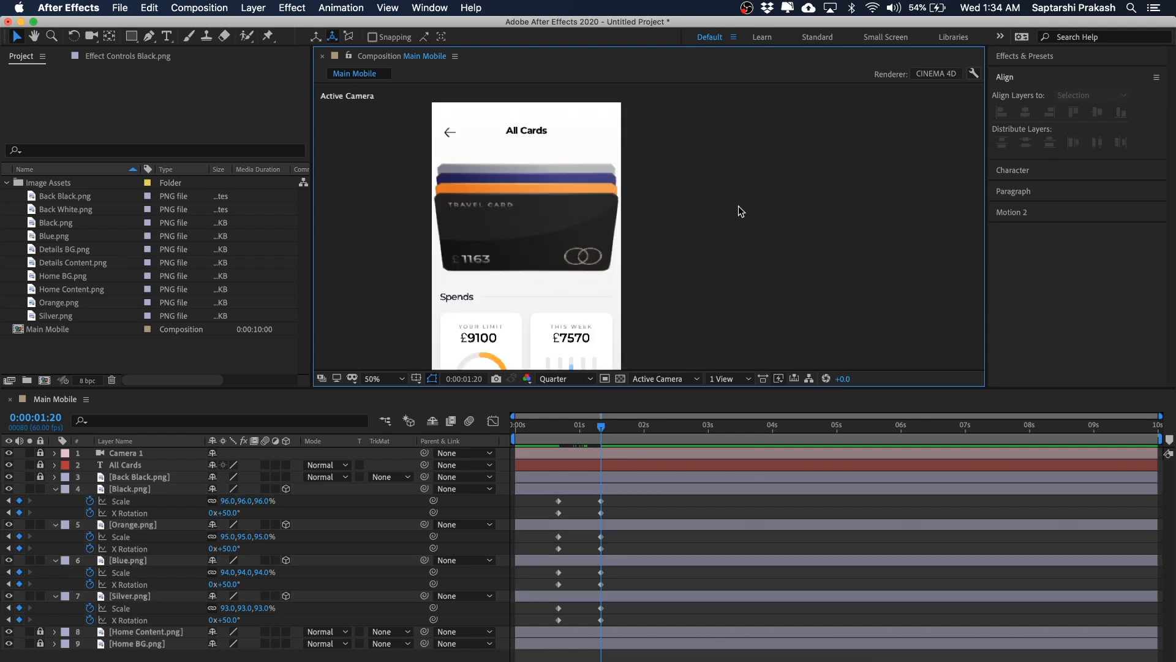
{"action": "key", "text": "comma"}
Step: Move the time to 0:00:00:40, select the four card layers and reveal their Position properties
{"action": "left_click_drag", "start_coordinate": [601, 426], "coordinate": [563, 442]}
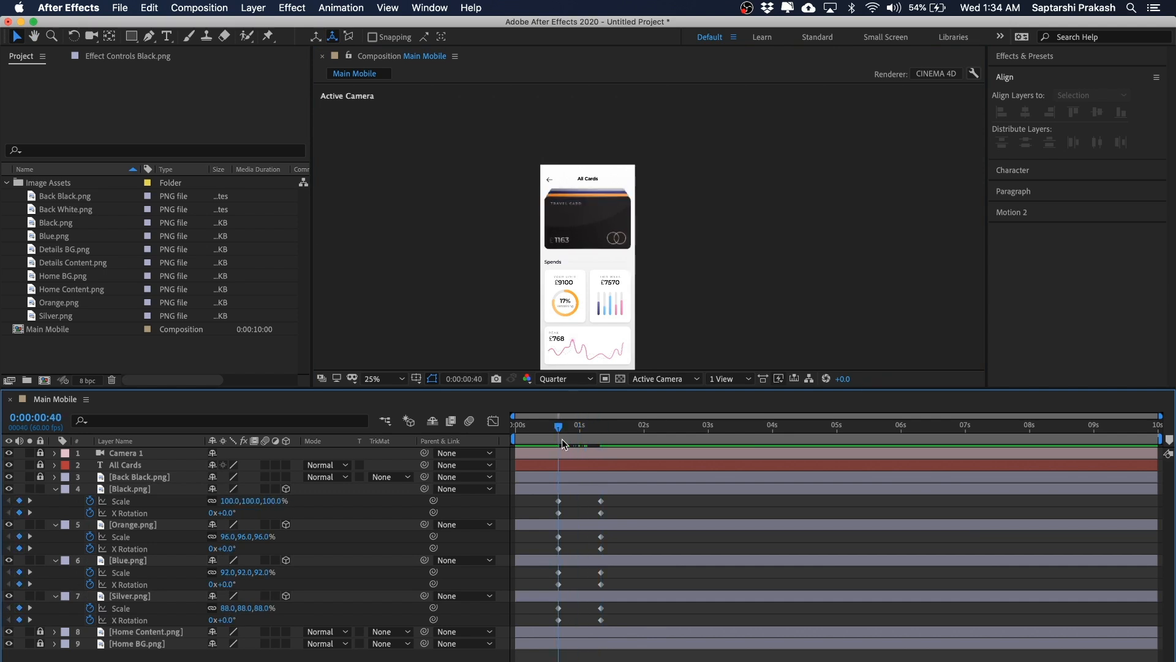
{"action": "left_click", "coordinate": [147, 490]}
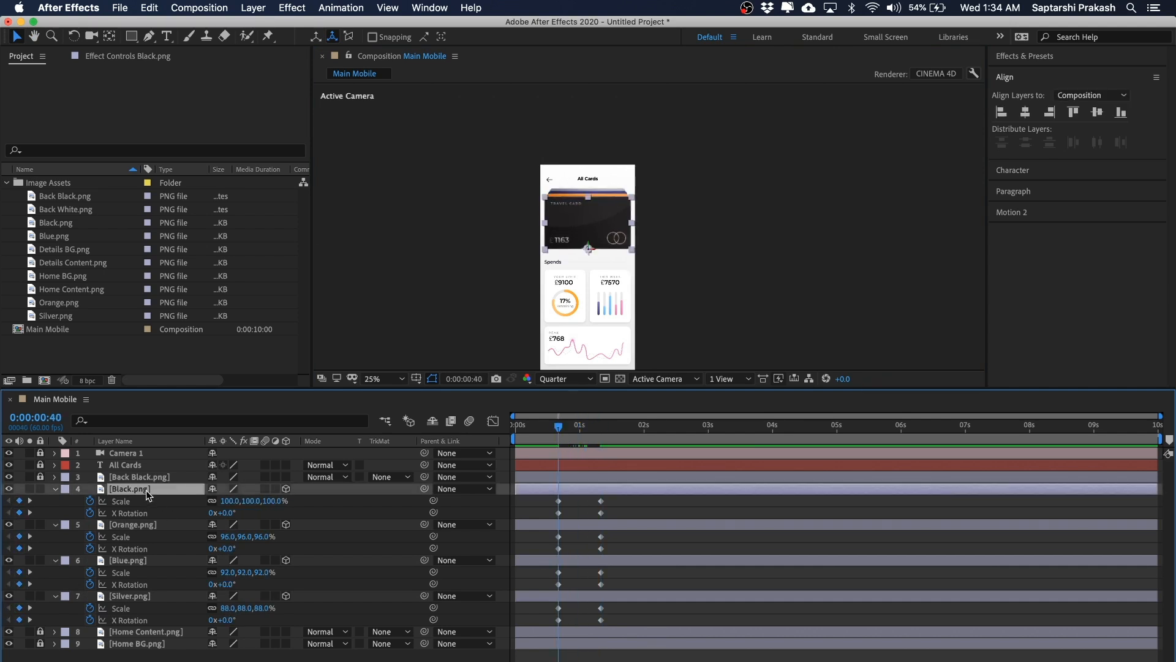
{"action": "left_click", "coordinate": [133, 595], "text": "shift"}
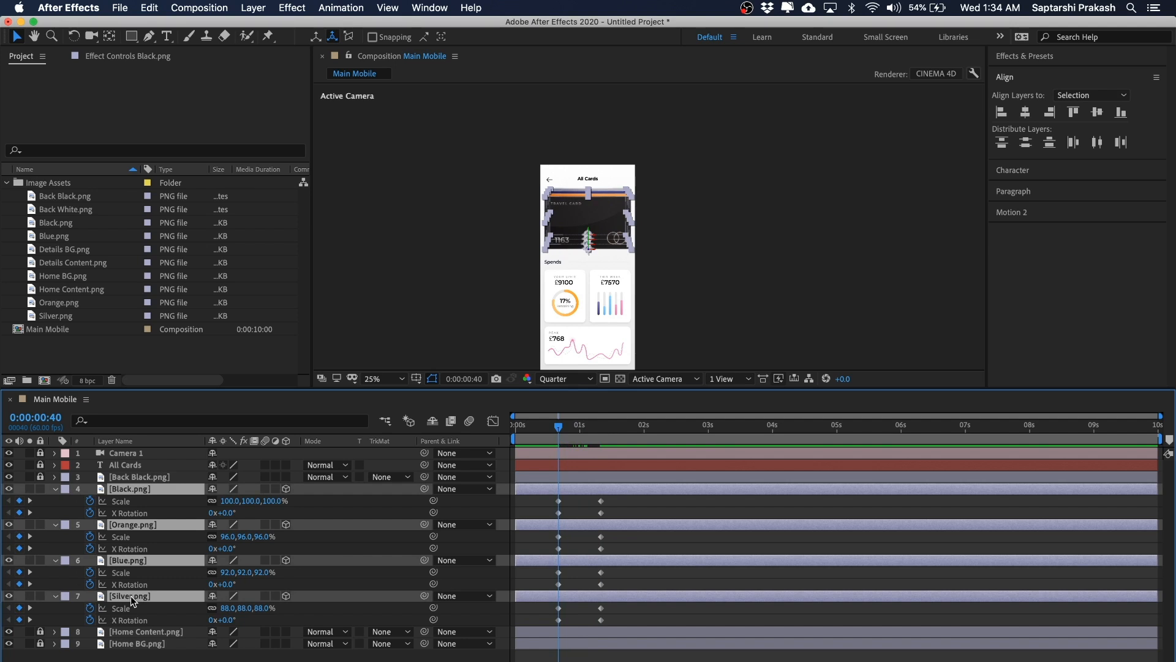
{"action": "key", "text": "shift+p"}
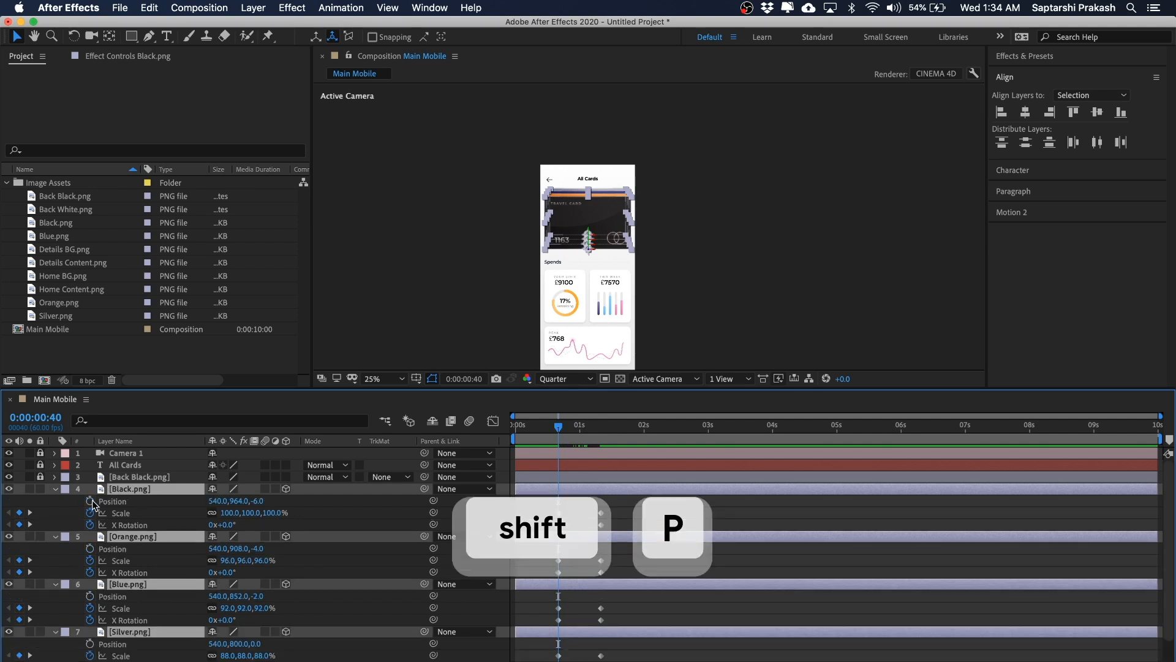
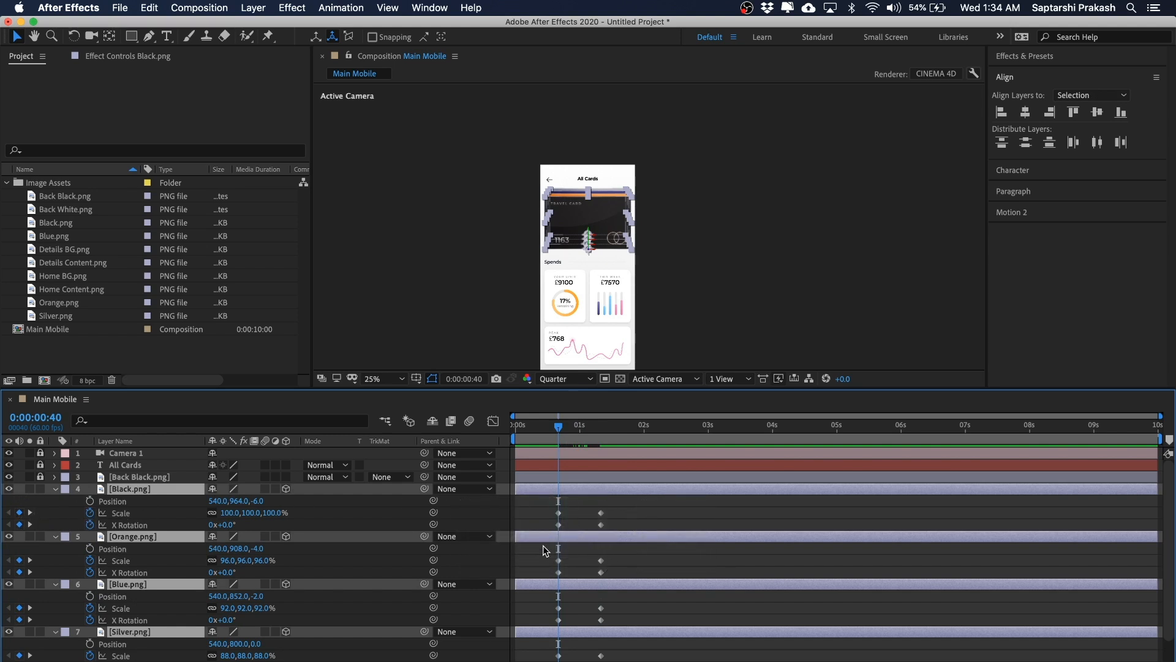
Step: Add Position keyframes to all four card layers at 0:00:00:40 and at 0:00:01:20
{"action": "left_click", "coordinate": [90, 501]}
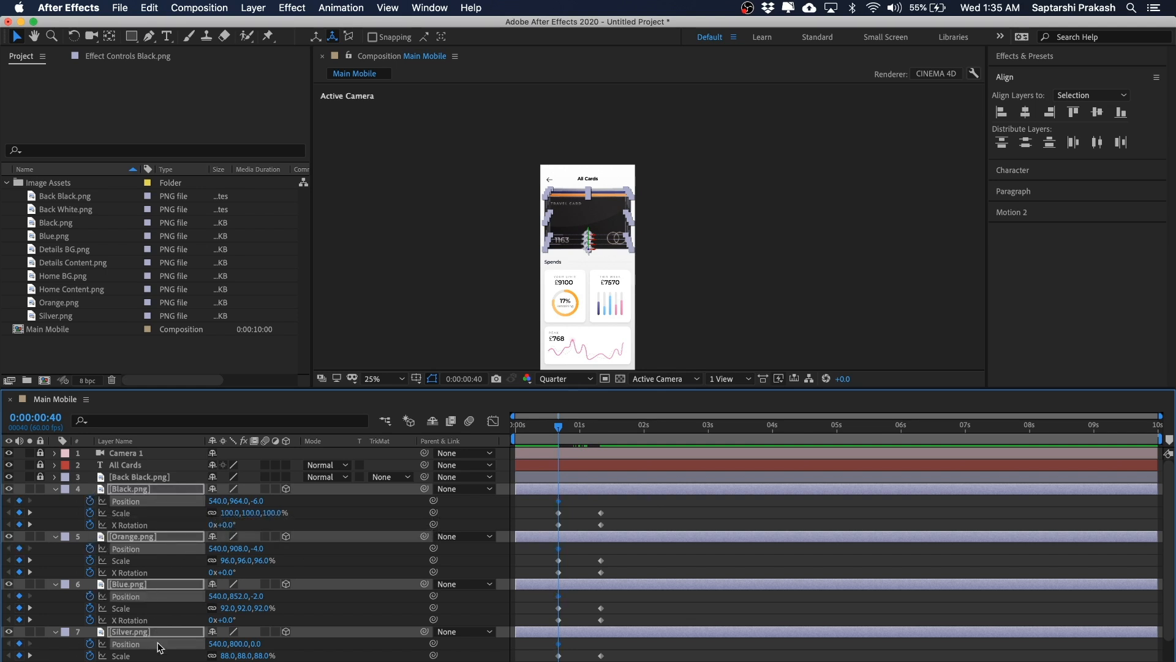
{"action": "left_click_drag", "start_coordinate": [558, 431], "coordinate": [603, 429]}
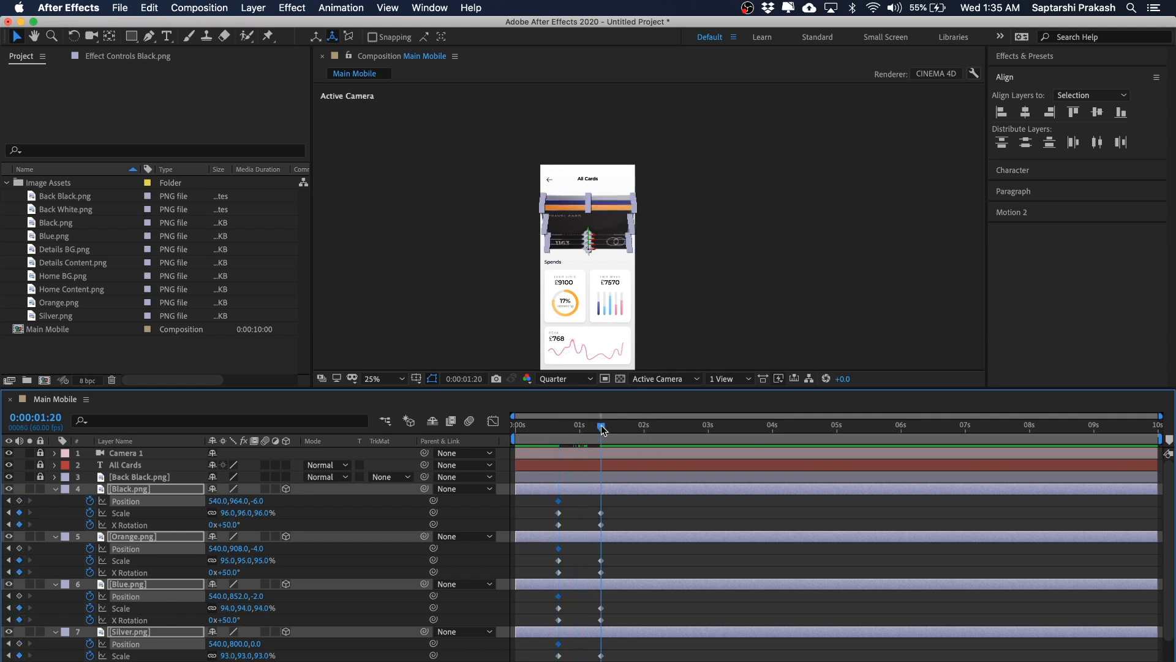
{"action": "left_click", "coordinate": [19, 501]}
Step: At 0:00:01:20, nudge all four cards down together until the Black card's Position reads 540, 1444, -6
{"action": "scroll", "coordinate": [756, 243], "scroll_direction": "up", "scroll_amount": 1}
{"action": "scroll", "coordinate": [756, 243], "scroll_direction": "down", "scroll_amount": 1}
{"action": "left_click_drag", "start_coordinate": [757, 242], "coordinate": [520, 231]}
{"action": "left_click", "coordinate": [703, 216]}
{"action": "key", "text": "h"}
{"action": "key", "text": "v"}
{"action": "key", "text": "shift+Down"}
{"action": "key", "text": "shift+Down"}
{"action": "key", "text": "shift+Down"}
{"action": "key", "text": "shift+Down"}
{"action": "key", "text": "shift+Down"}
{"action": "key", "text": "shift+Down"}
{"action": "key", "text": "shift+Down"}
{"action": "key", "text": "shift+Down"}
{"action": "key", "text": "shift+Down"}
{"action": "key", "text": "shift+Down"}
{"action": "key", "text": "shift+Down"}
{"action": "key", "text": "shift+Down"}
{"action": "key", "text": "shift+Down"}
{"action": "key", "text": "shift+Down"}
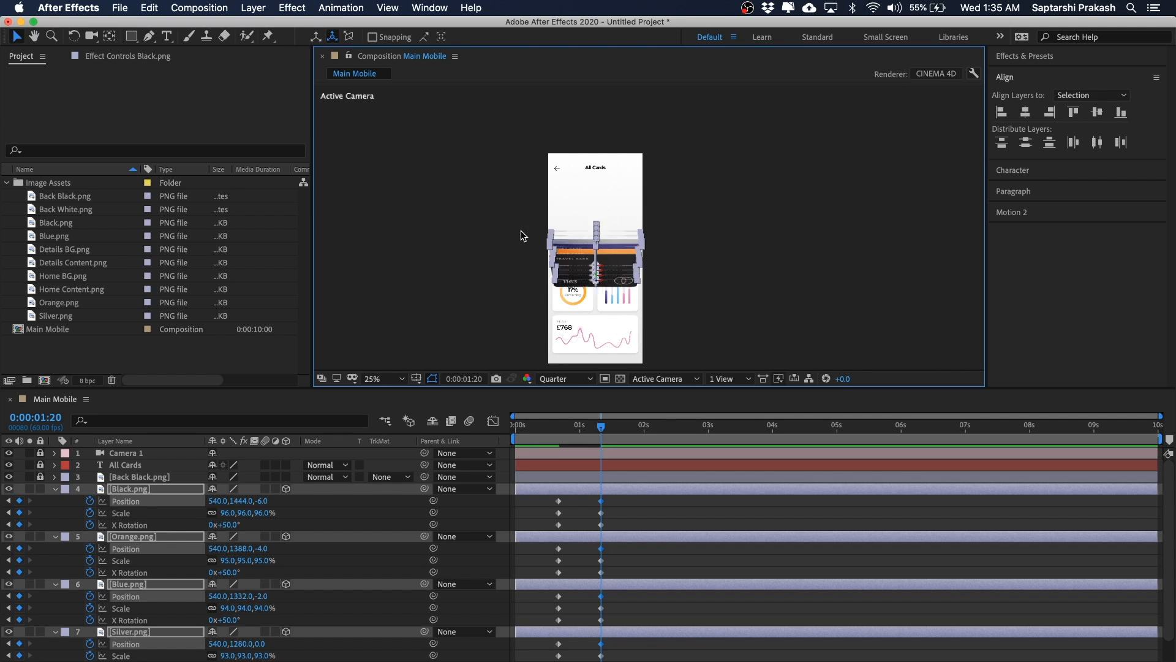
{"action": "key", "text": "shift+Up"}
{"action": "key", "text": "shift+Up"}
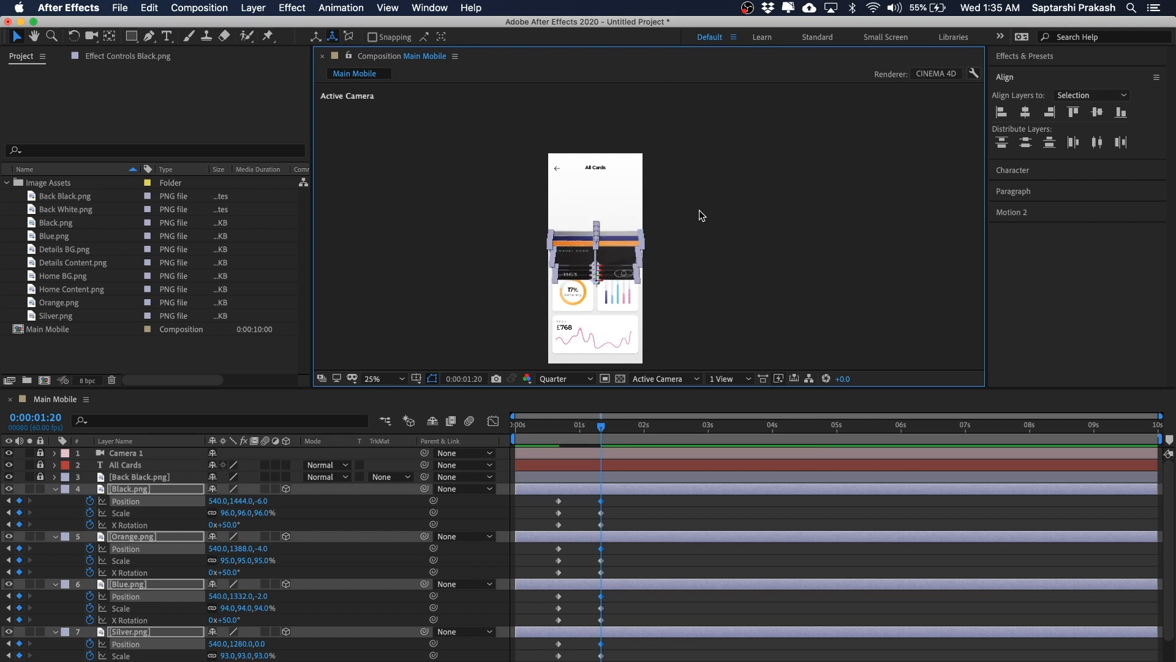
Step: Zoom into the stack and nudge the Orange, Blue and Silver cards up, bringing Orange's Position to 540, 1308, -4
{"action": "key", "text": "period"}
{"action": "key", "text": "space"}
{"action": "left_click_drag", "start_coordinate": [698, 200], "coordinate": [700, 142]}
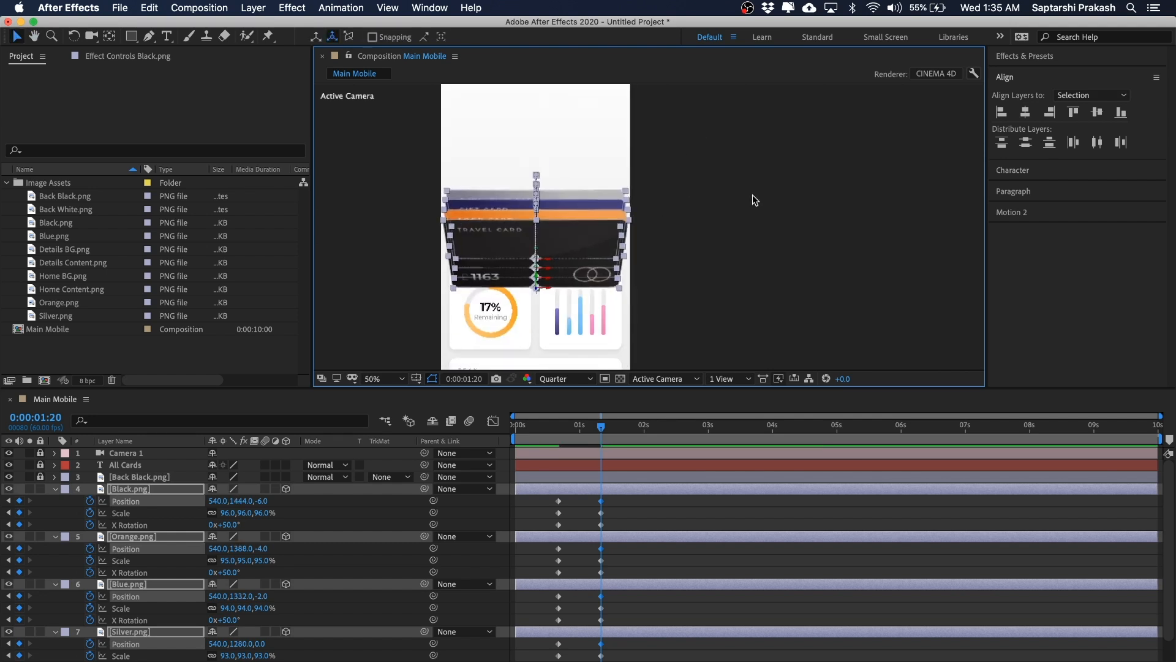
{"action": "left_click_drag", "start_coordinate": [761, 185], "coordinate": [769, 227]}
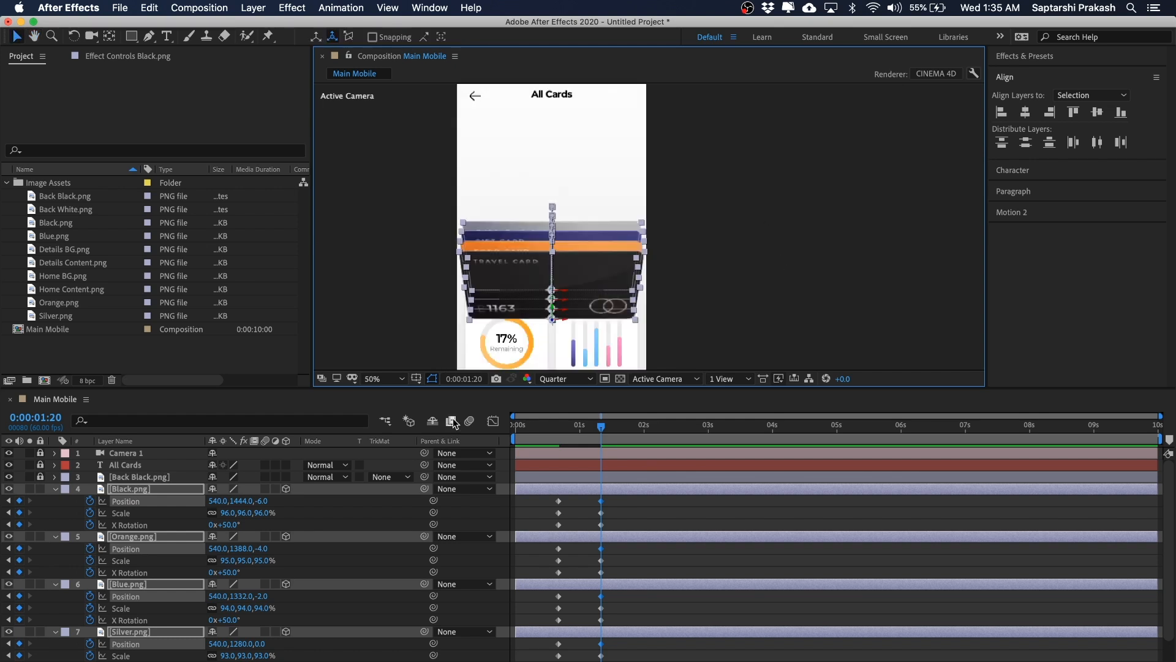
{"action": "left_click", "coordinate": [136, 494], "text": "super"}
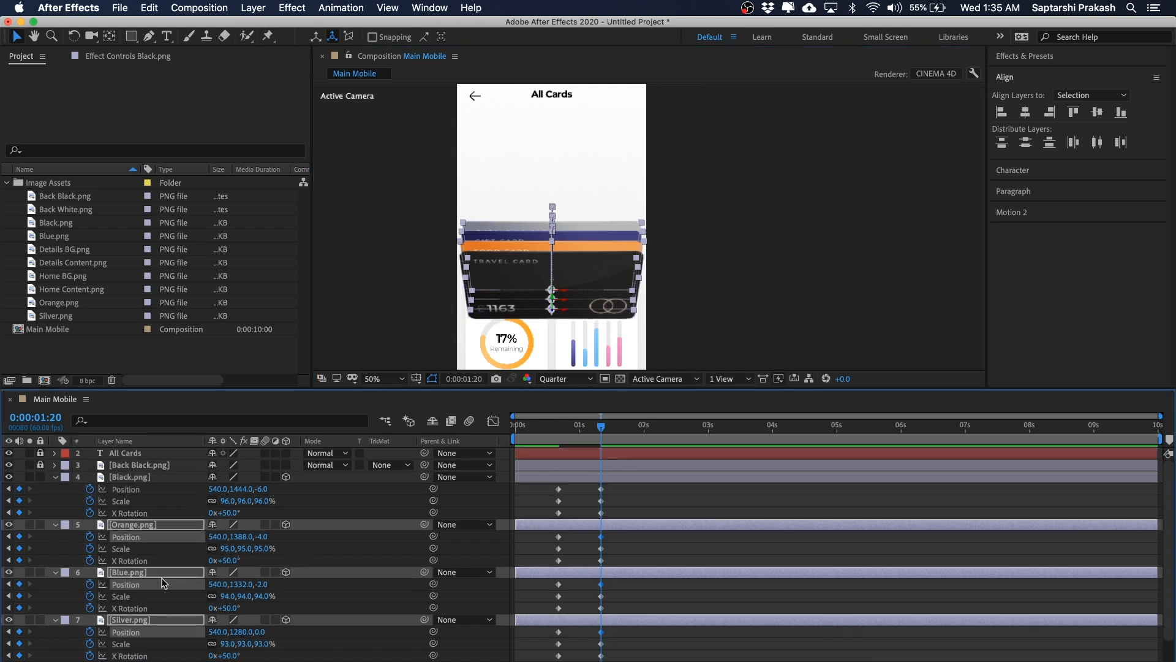
{"action": "scroll", "coordinate": [165, 582], "scroll_direction": "down", "scroll_amount": 2}
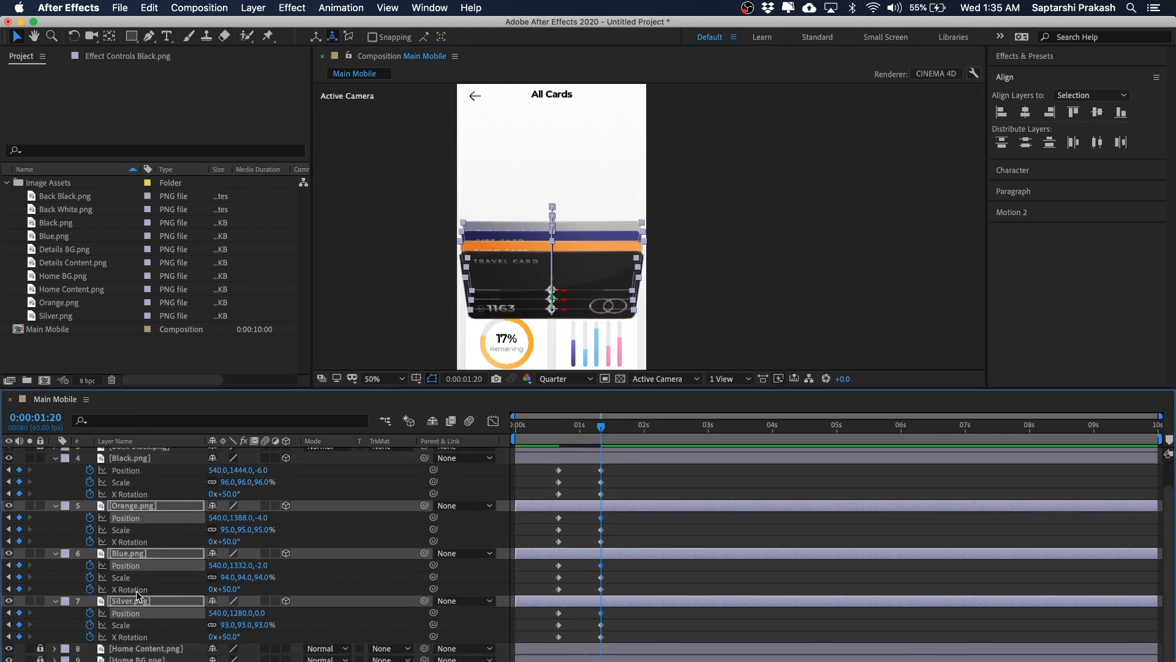
{"action": "key", "text": "shift+Up"}
{"action": "key", "text": "shift+Up"}
{"action": "key", "text": "shift+Up"}
{"action": "key", "text": "shift+Up"}
{"action": "key", "text": "shift+Up"}
{"action": "key", "text": "shift+Up"}
{"action": "key", "text": "shift+Up"}
{"action": "key", "text": "shift+Up"}
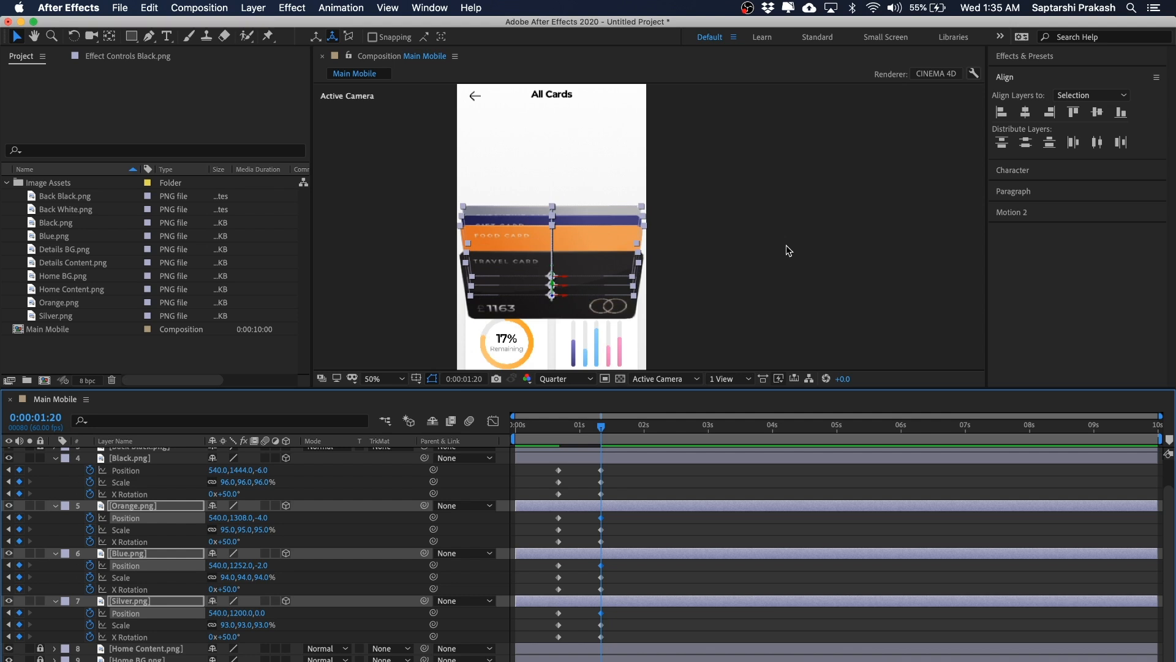
Step: Nudge the Blue and Silver cards further up, bringing Blue's Position to 540, 1172, -2
{"action": "scroll", "coordinate": [233, 562], "scroll_direction": "up", "scroll_amount": 3}
{"action": "scroll", "coordinate": [232, 561], "scroll_direction": "down", "scroll_amount": 2}
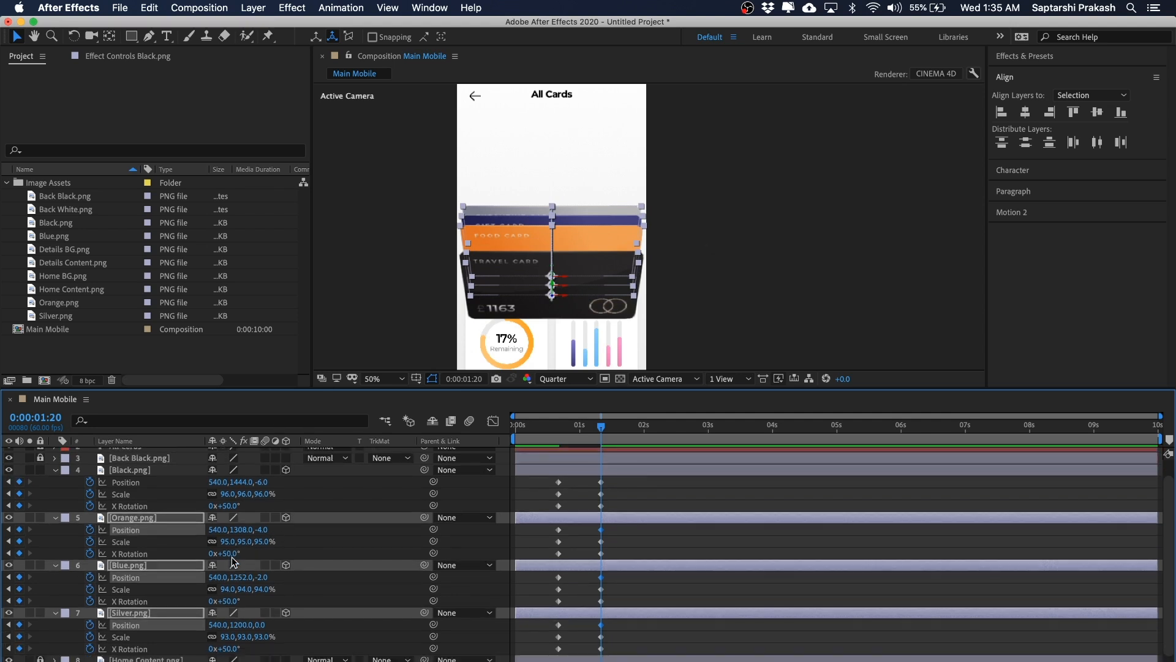
{"action": "left_click", "coordinate": [145, 518], "text": "super"}
{"action": "scroll", "coordinate": [262, 557], "scroll_direction": "down", "scroll_amount": 1}
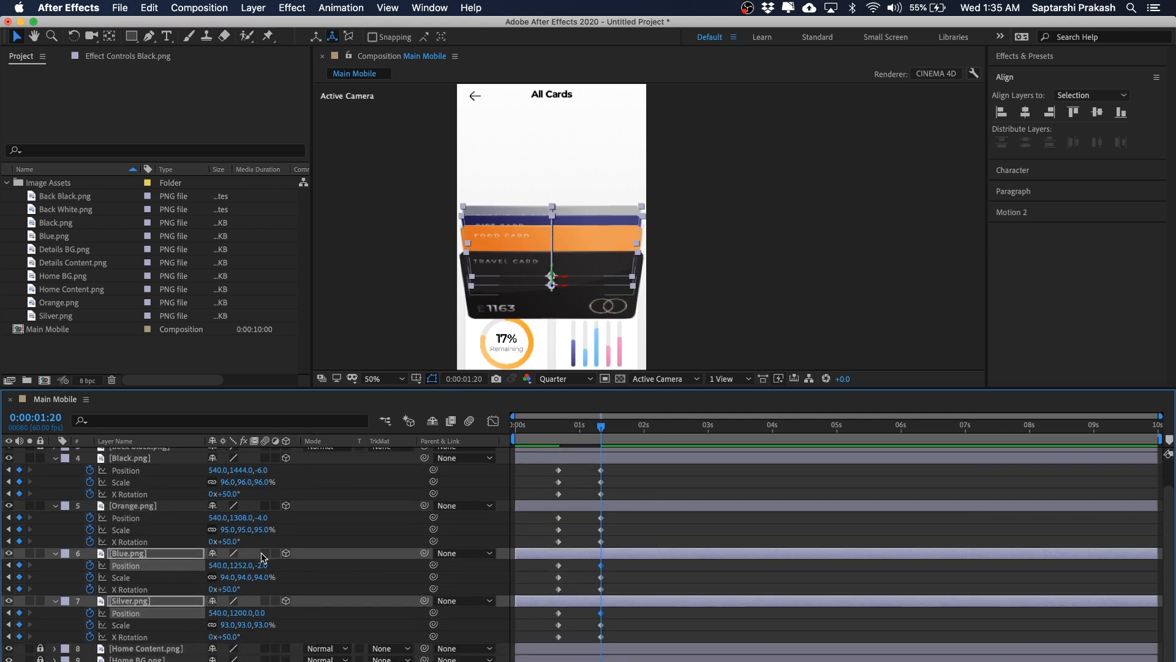
{"action": "key", "text": "shift+Up"}
{"action": "key", "text": "shift+Up"}
{"action": "key", "text": "shift+Up"}
{"action": "key", "text": "shift+Up"}
{"action": "key", "text": "shift+Up"}
{"action": "key", "text": "shift+Up"}
{"action": "key", "text": "shift+Up"}
{"action": "key", "text": "shift+Up"}
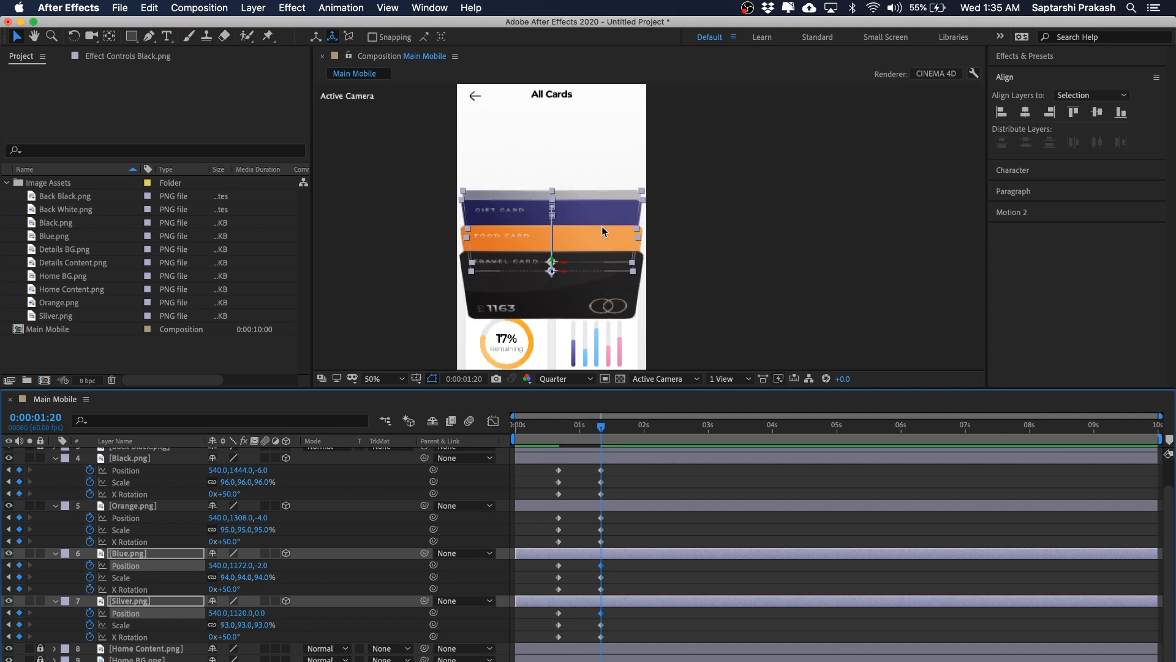
Step: Nudge the Silver card further up to a Position of 540, 1040, 0
{"action": "left_click", "coordinate": [135, 556], "text": "super"}
{"action": "key", "text": "shift+Up"}
{"action": "key", "text": "shift+Up"}
{"action": "key", "text": "shift+Up"}
{"action": "key", "text": "shift+Up"}
{"action": "key", "text": "shift+Up"}
{"action": "key", "text": "shift+Up"}
{"action": "key", "text": "shift+Up"}
{"action": "key", "text": "shift+Up"}
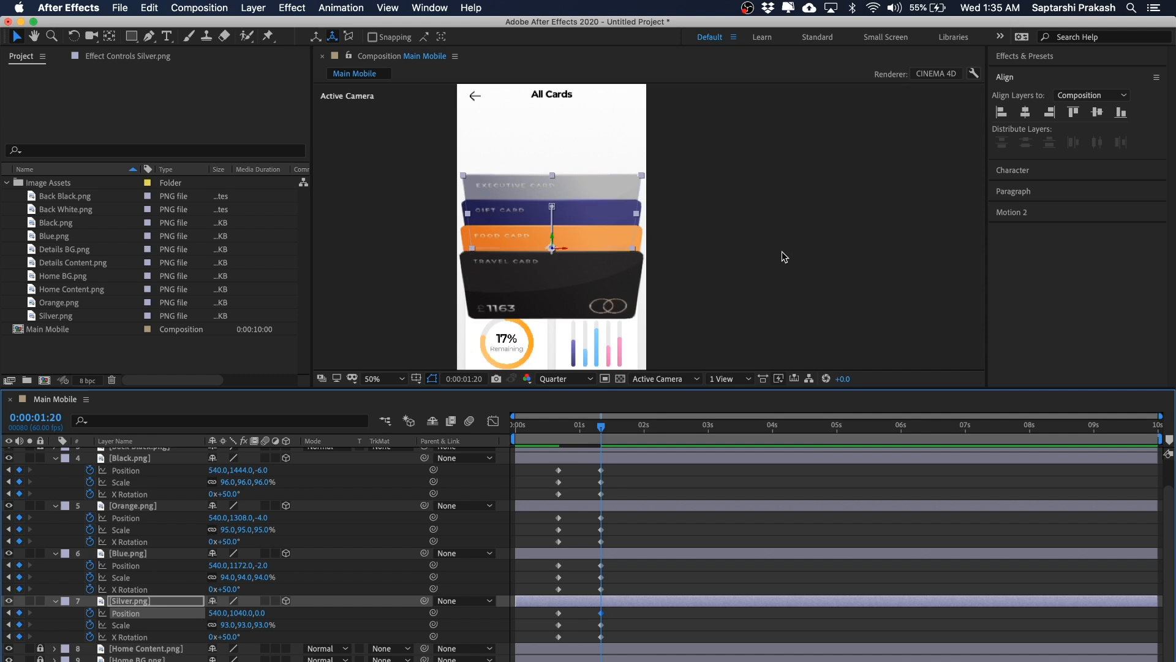
{"action": "left_click", "coordinate": [842, 133]}
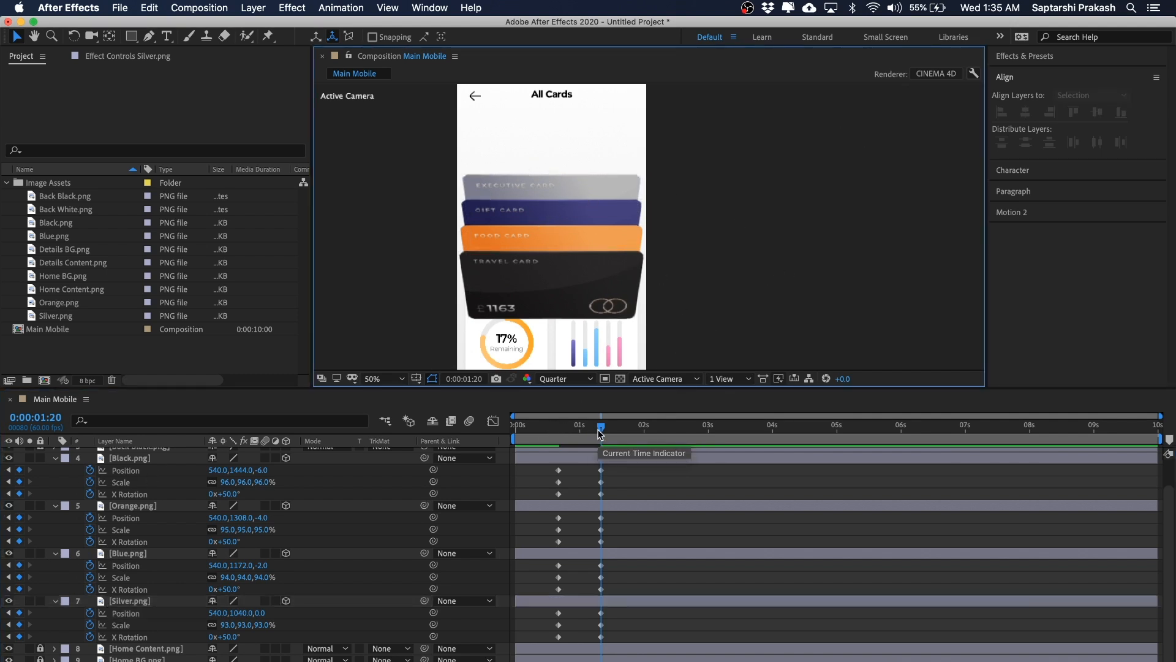
{"action": "mouse_move", "coordinate": [601, 425]}
{"action": "left_mouse_down"}
{"action": "mouse_move", "coordinate": [557, 433]}
{"action": "mouse_move", "coordinate": [612, 433]}
{"action": "mouse_move", "coordinate": [545, 442]}
{"action": "mouse_move", "coordinate": [604, 440]}
{"action": "left_mouse_up"}
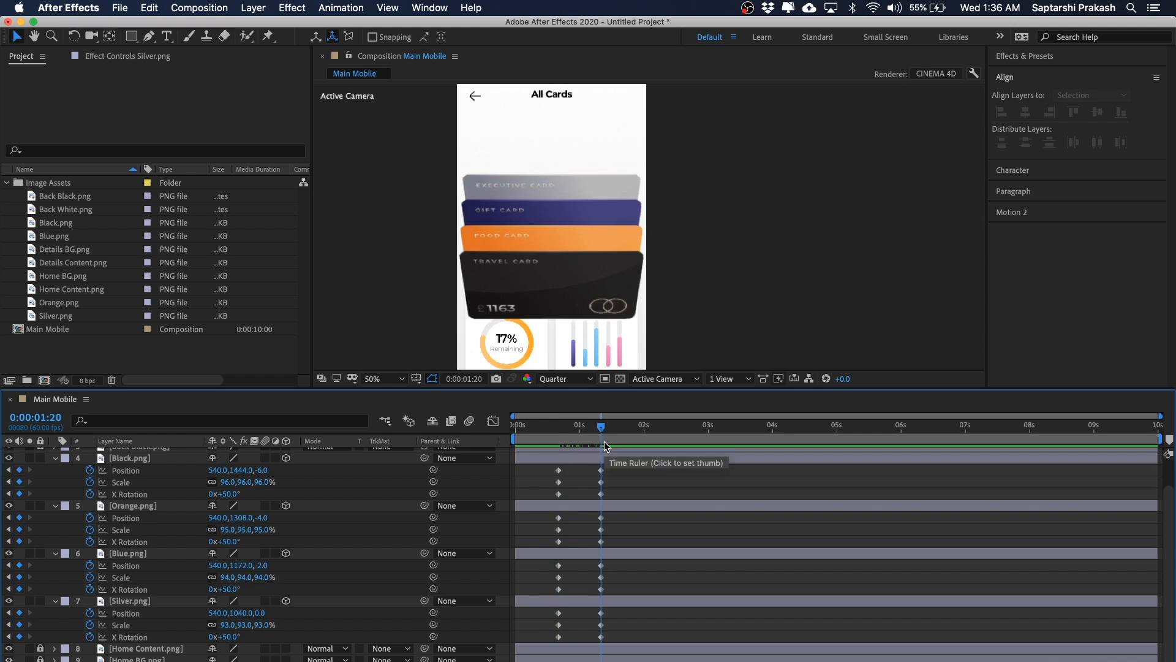
{"action": "left_click", "coordinate": [726, 270]}
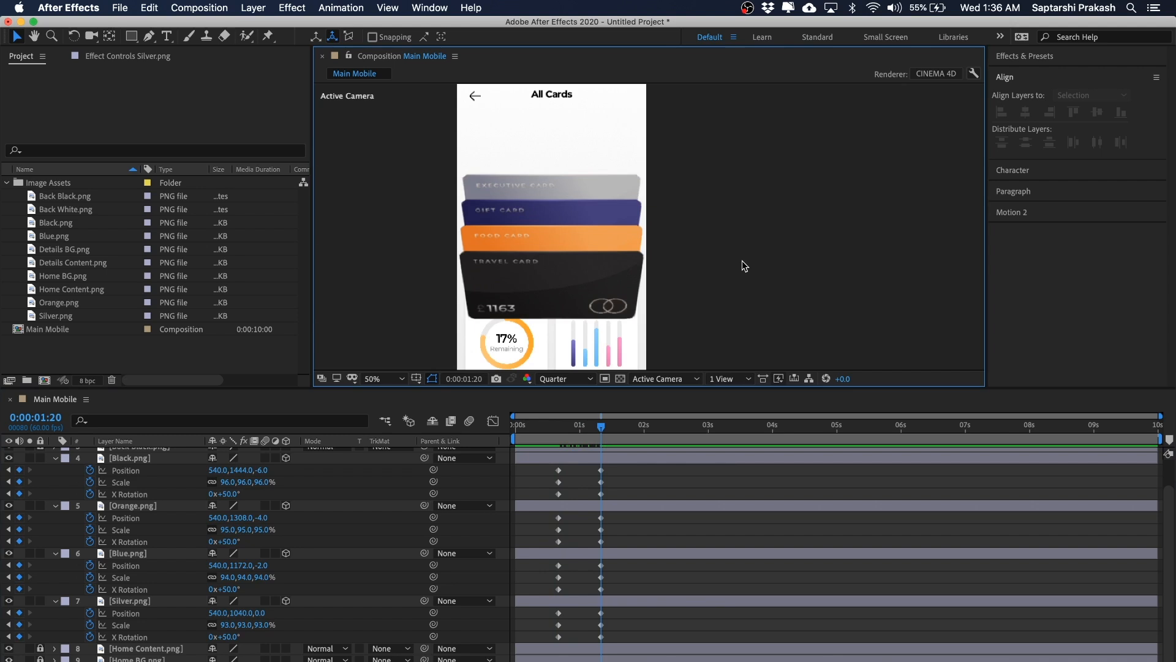
{"action": "left_click_drag", "start_coordinate": [336, 388], "coordinate": [336, 338]}
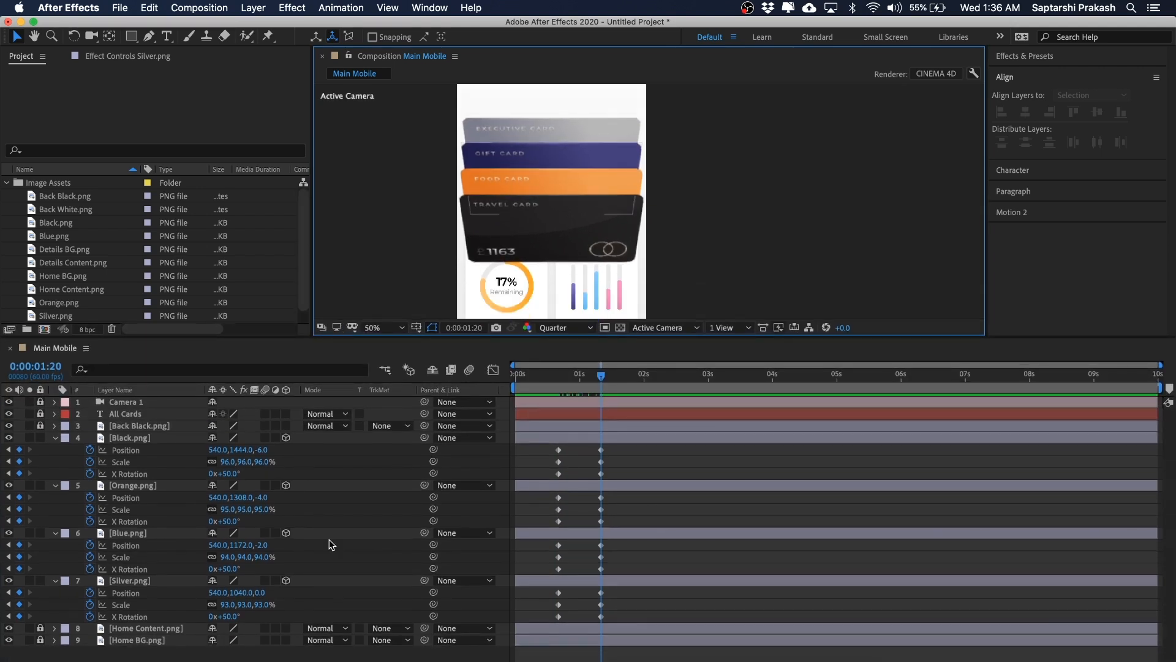
{"action": "left_click", "coordinate": [557, 226]}
{"action": "left_click", "coordinate": [708, 179]}
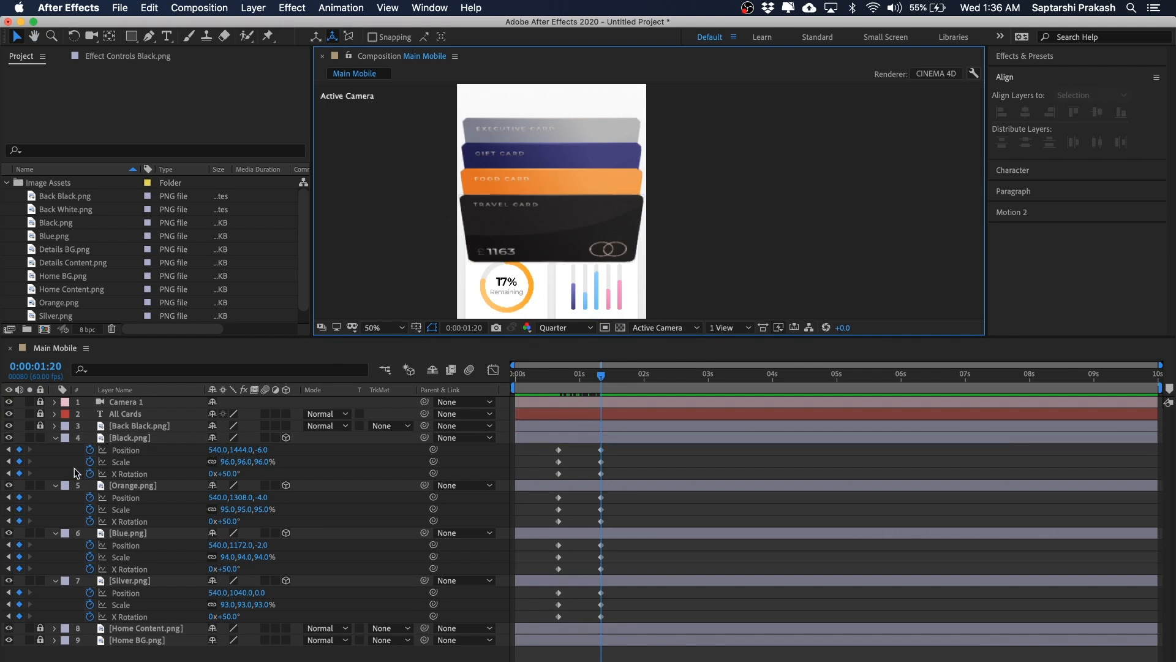
Step: At 0:00:01:20, set the Orange card's X Rotation to 45°
{"action": "left_click", "coordinate": [126, 439]}
{"action": "mouse_move", "coordinate": [600, 375]}
{"action": "left_mouse_down"}
{"action": "mouse_move", "coordinate": [583, 379]}
{"action": "mouse_move", "coordinate": [601, 383]}
{"action": "left_mouse_up"}
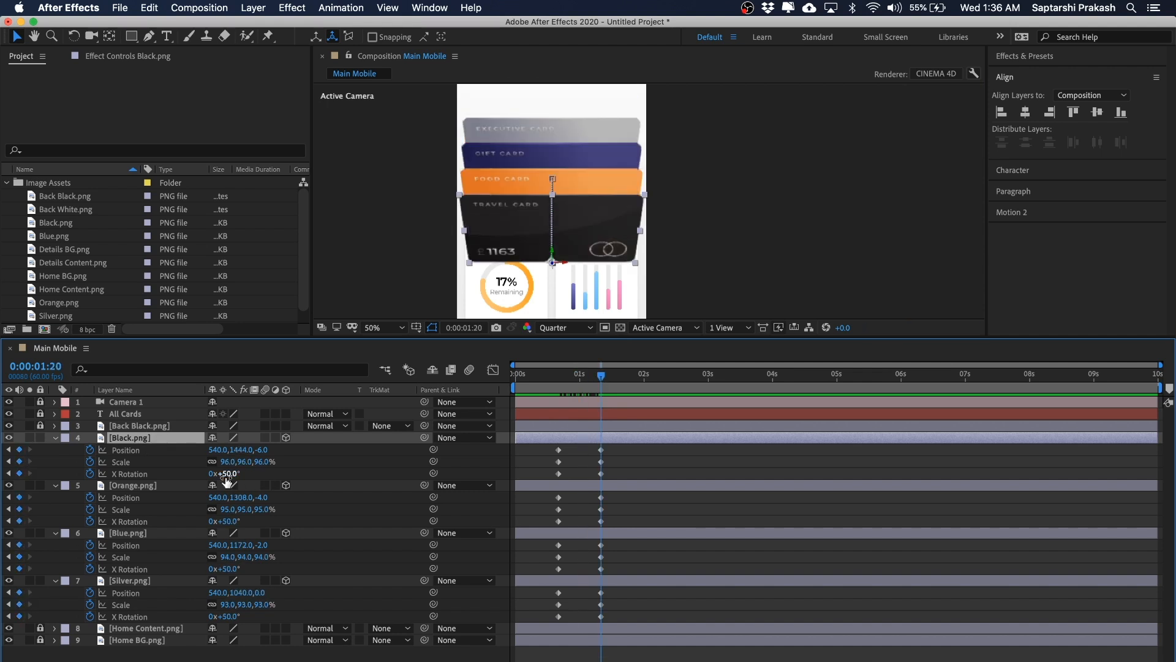
{"action": "left_click", "coordinate": [137, 488]}
{"action": "left_click", "coordinate": [227, 521]}
{"action": "type", "text": "45"}
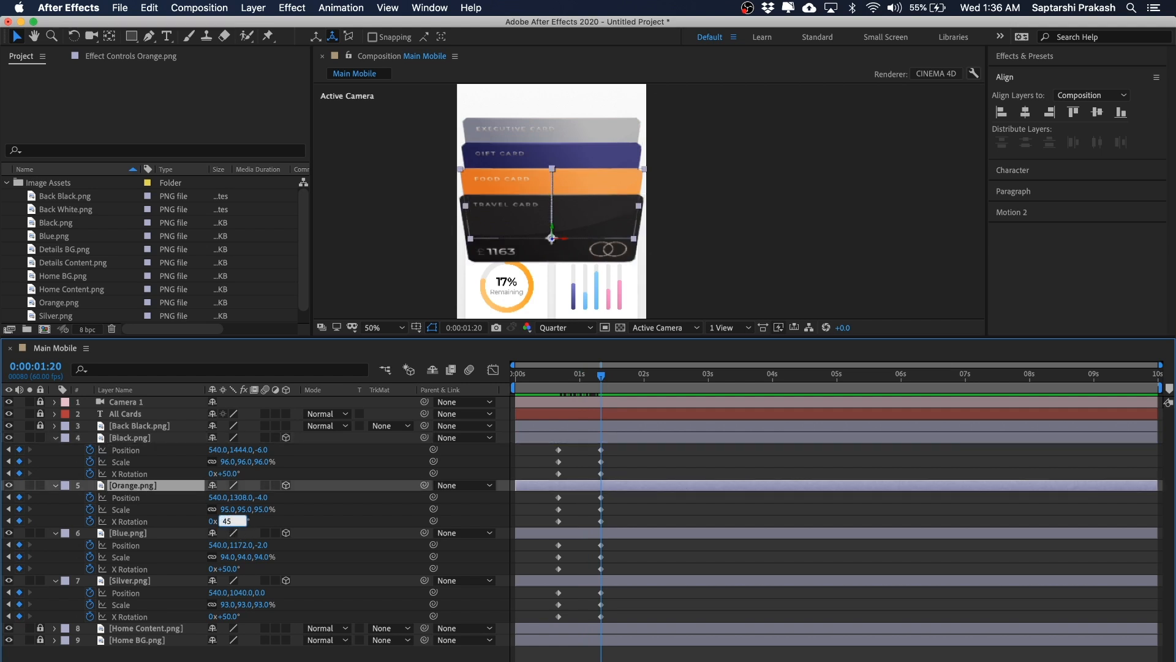
{"action": "key", "text": "Return"}
Step: Set the Blue card's X Rotation to 35° and the Silver card's X Rotation to 25°
{"action": "left_click", "coordinate": [149, 534]}
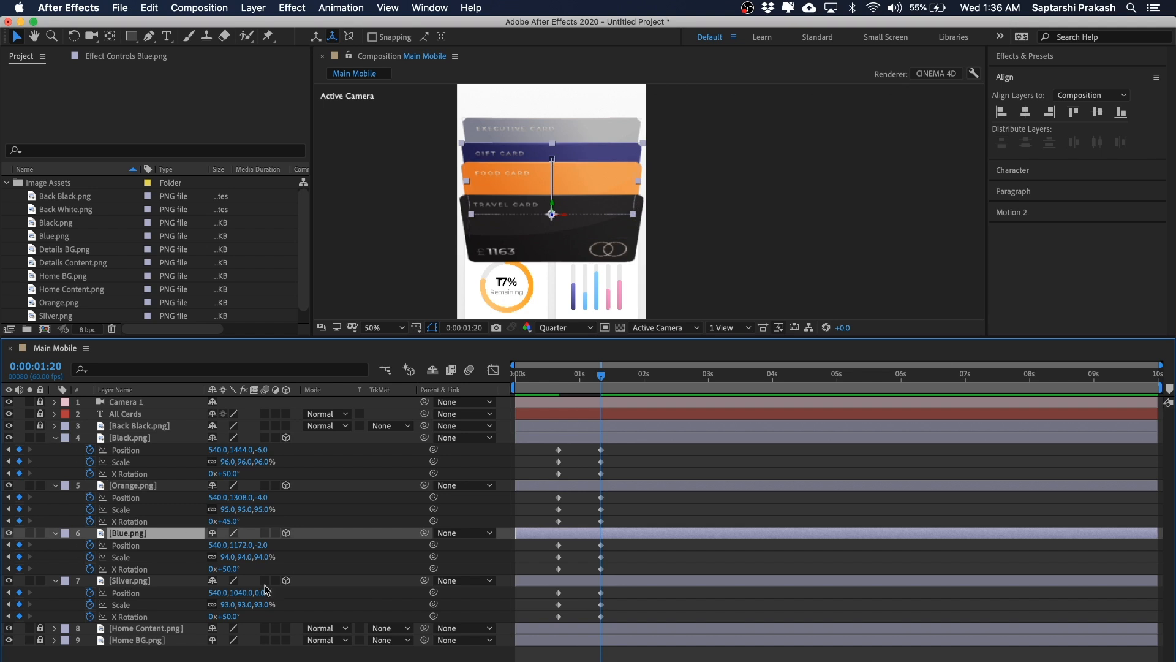
{"action": "left_click", "coordinate": [228, 569]}
{"action": "key", "text": "Return"}
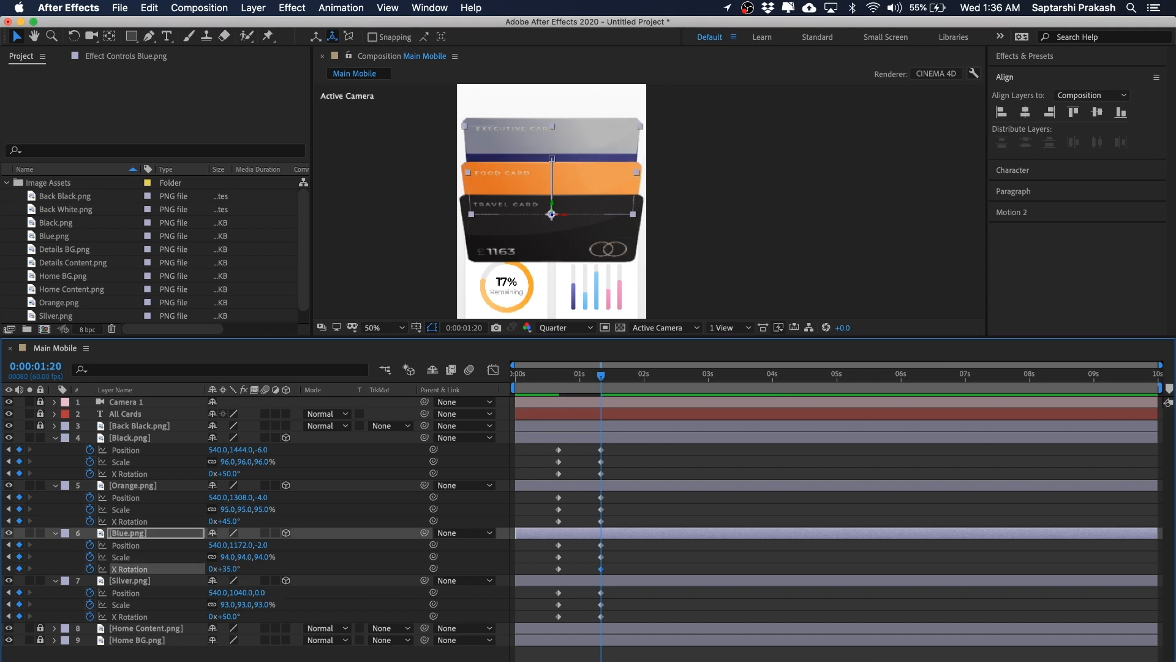
{"action": "left_click", "coordinate": [153, 582]}
{"action": "left_click", "coordinate": [226, 616]}
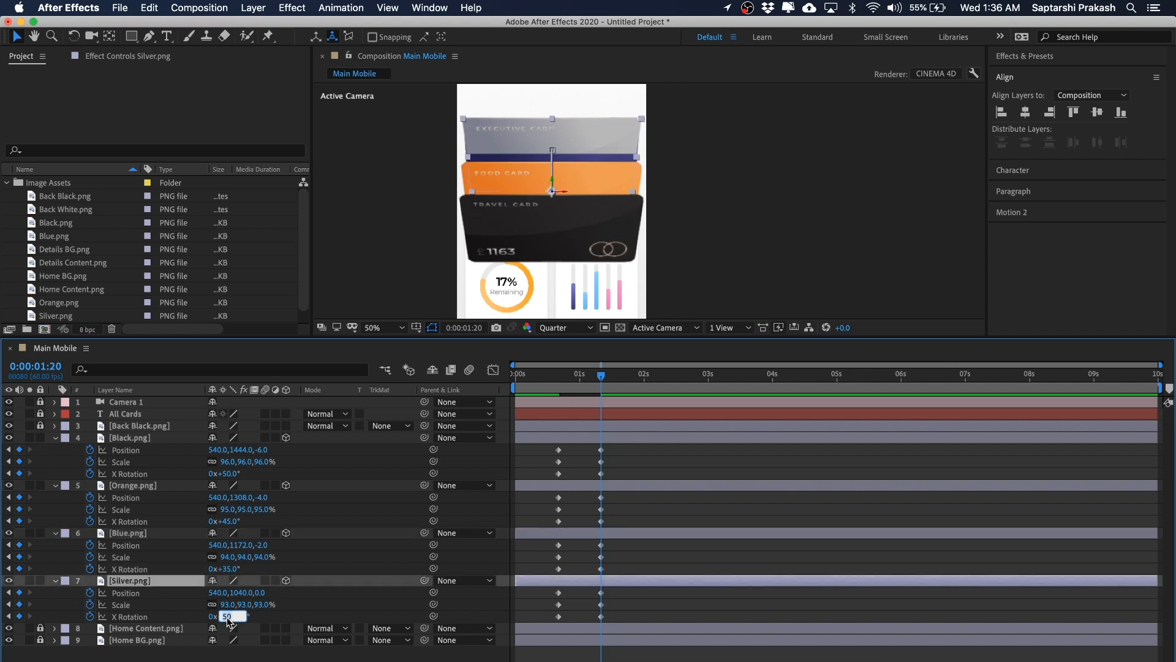
{"action": "key", "text": "Return"}
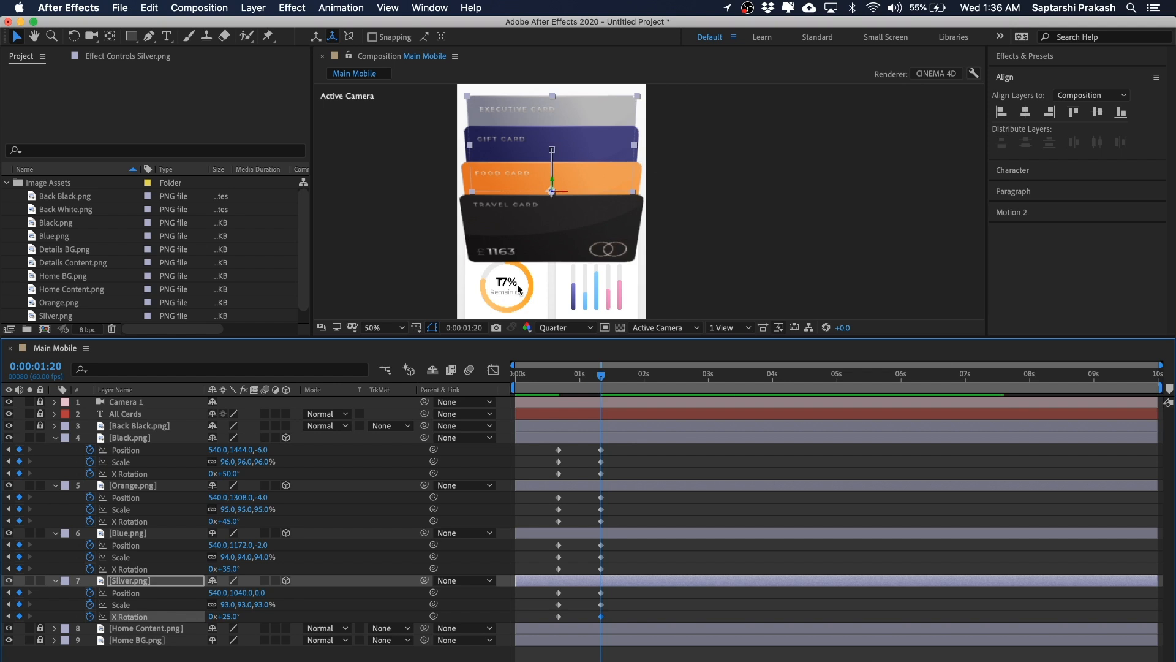
Step: Zoom and pan the composition viewer to examine the fanned card stack
{"action": "left_click", "coordinate": [770, 123]}
{"action": "key", "text": "space"}
{"action": "left_click_drag", "start_coordinate": [773, 163], "coordinate": [759, 187]}
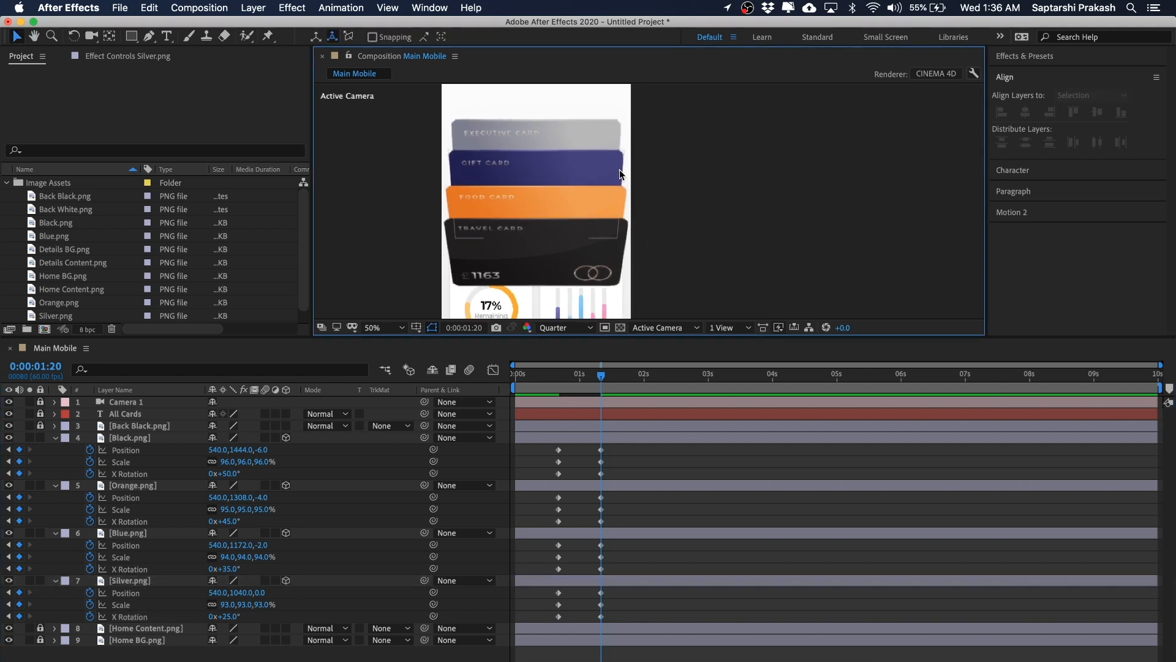
{"action": "mouse_move", "coordinate": [587, 374]}
{"action": "left_mouse_down"}
{"action": "mouse_move", "coordinate": [560, 380]}
{"action": "mouse_move", "coordinate": [600, 380]}
{"action": "left_mouse_up"}
{"action": "scroll", "coordinate": [737, 146], "scroll_direction": "down", "scroll_amount": 2}
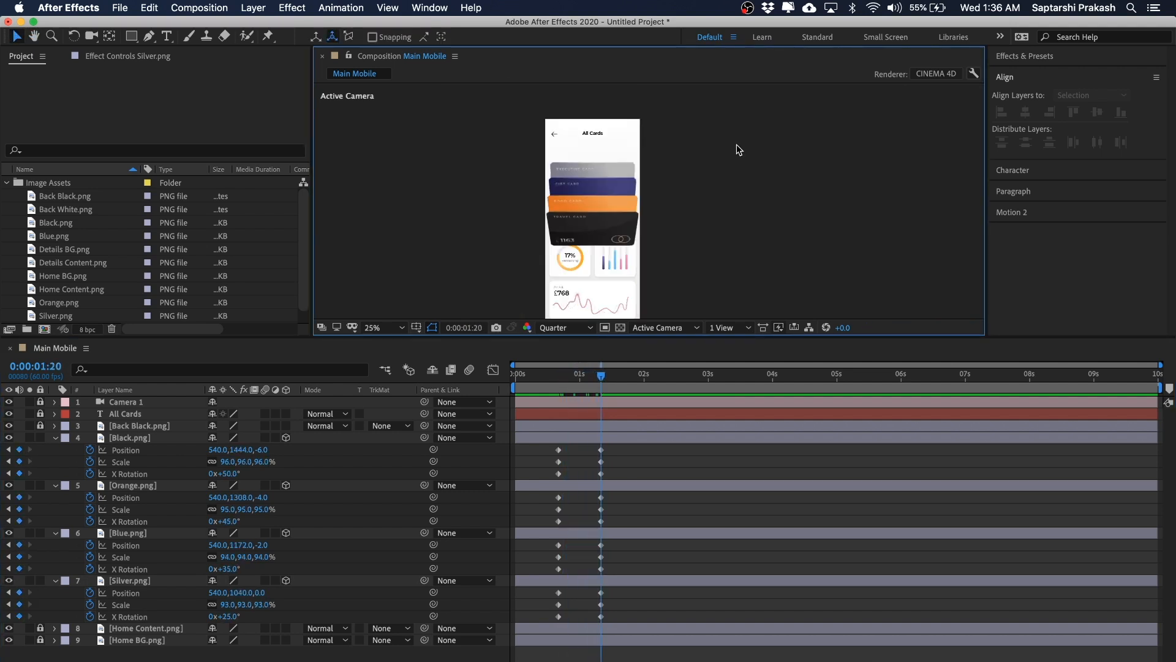
{"action": "scroll", "coordinate": [564, 200], "scroll_direction": "up", "scroll_amount": 2}
{"action": "scroll", "coordinate": [565, 200], "scroll_direction": "down", "scroll_amount": 2}
{"action": "key", "text": "space"}
{"action": "left_click_drag", "start_coordinate": [679, 182], "coordinate": [684, 180]}
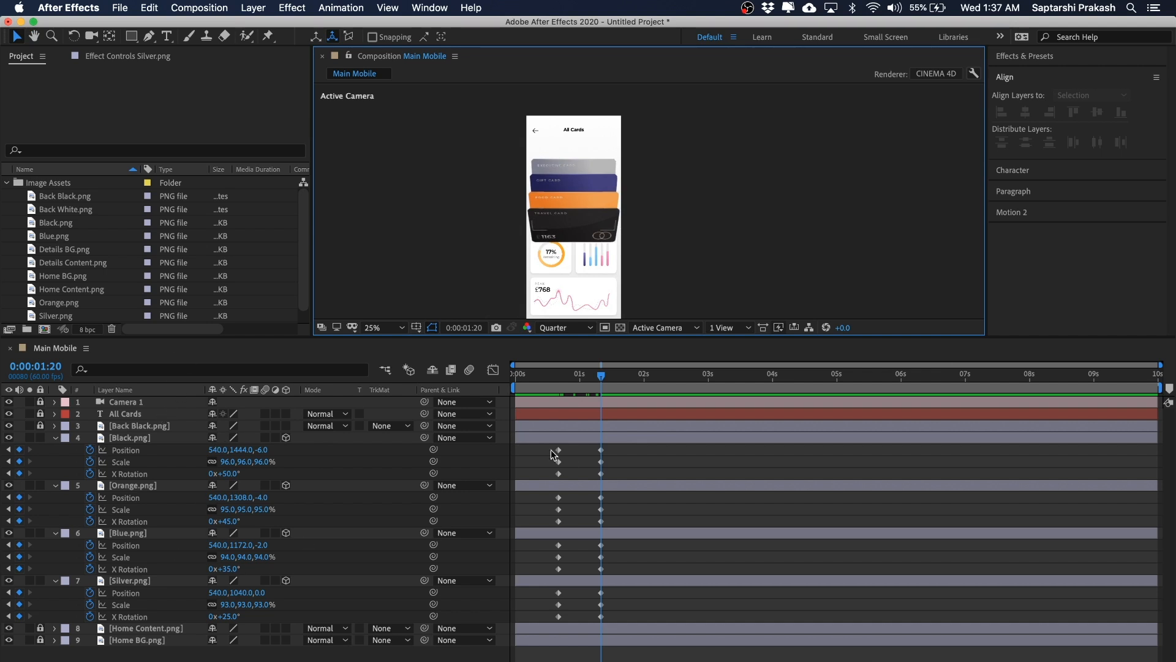
Step: Select all four card layers and nudge them down together until the Black card's Position reads 540, 1628, -6
{"action": "left_click_drag", "start_coordinate": [614, 196], "coordinate": [520, 252]}
{"action": "left_click_drag", "start_coordinate": [795, 191], "coordinate": [792, 177]}
{"action": "key", "text": "v"}
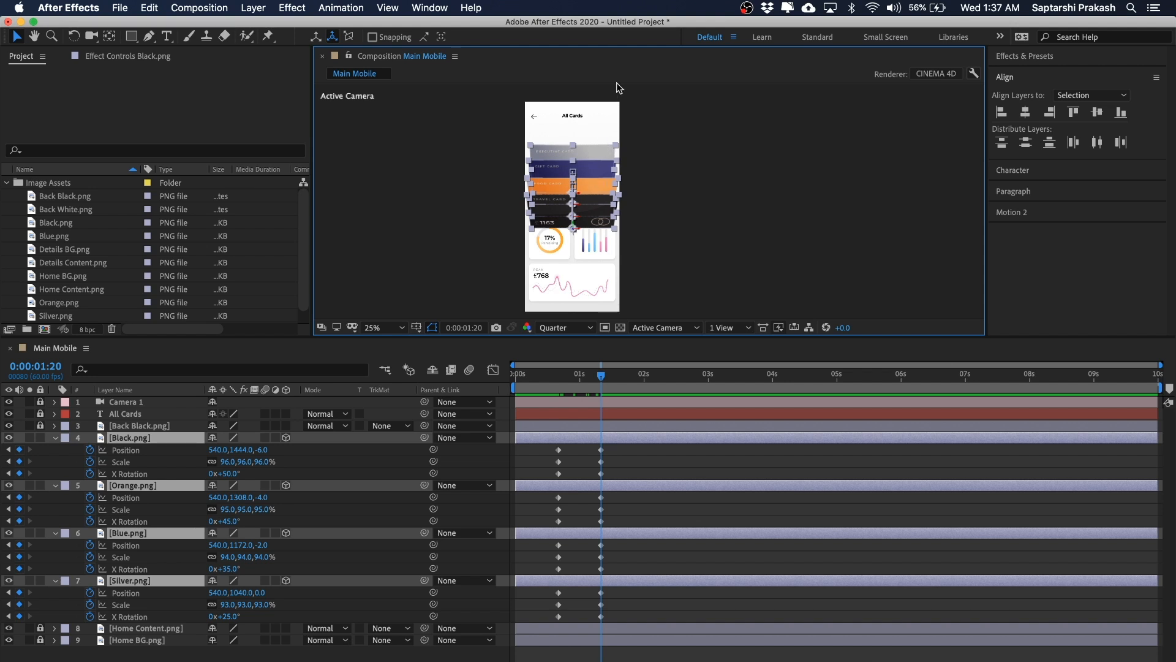
{"action": "left_click", "coordinate": [687, 147]}
{"action": "left_click_drag", "start_coordinate": [680, 147], "coordinate": [485, 243]}
{"action": "left_click", "coordinate": [707, 152]}
{"action": "left_click_drag", "start_coordinate": [669, 142], "coordinate": [476, 236]}
{"action": "left_click", "coordinate": [155, 437]}
{"action": "left_click", "coordinate": [130, 576], "text": "shift"}
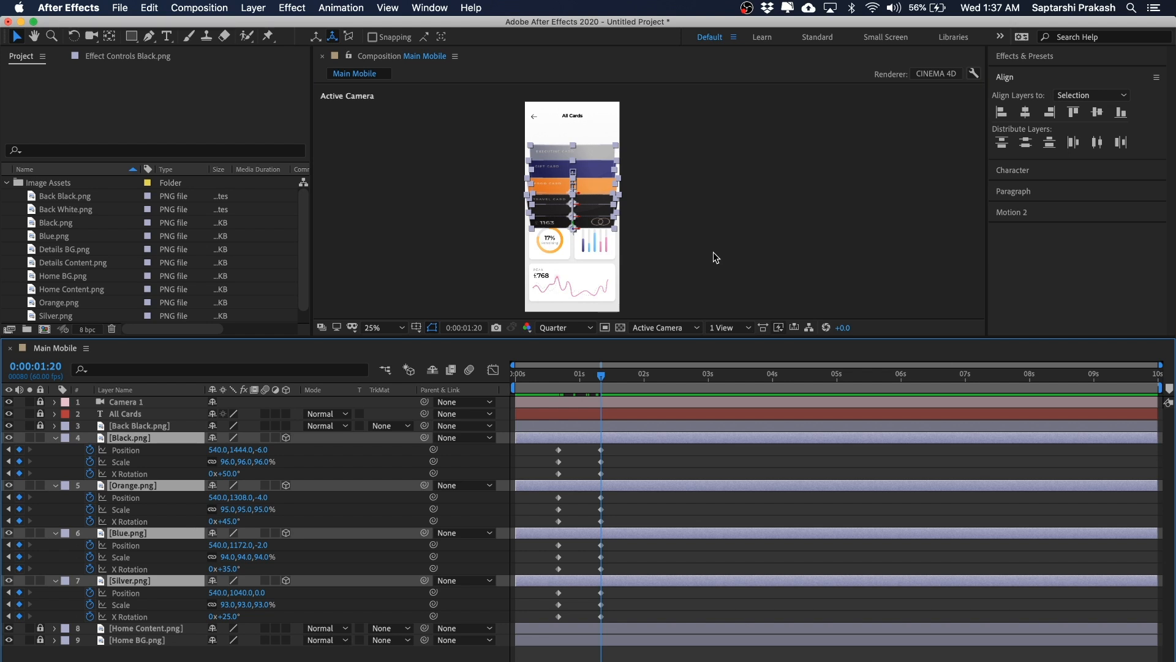
{"action": "mouse_move", "coordinate": [601, 376]}
{"action": "left_mouse_down"}
{"action": "mouse_move", "coordinate": [585, 379]}
{"action": "mouse_move", "coordinate": [604, 380]}
{"action": "left_mouse_up"}
{"action": "key", "text": "shift+Down"}
{"action": "key", "text": "shift+Down"}
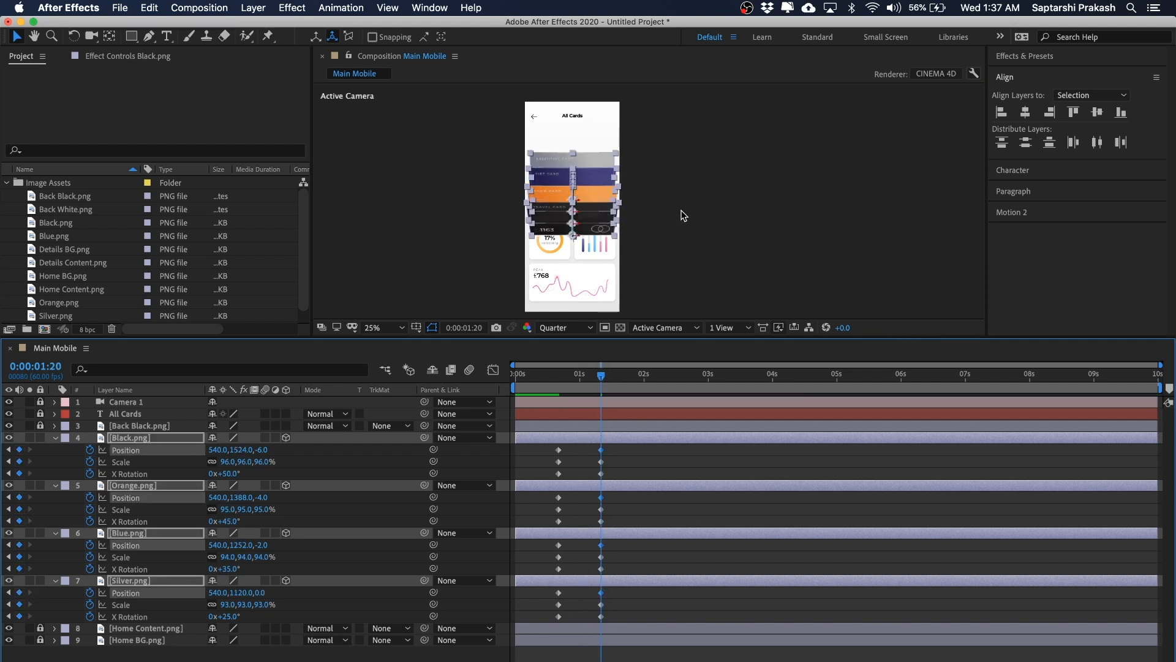
{"action": "key", "text": "Down"}
{"action": "key", "text": "Down"}
{"action": "key", "text": "Down"}
{"action": "key", "text": "Down"}
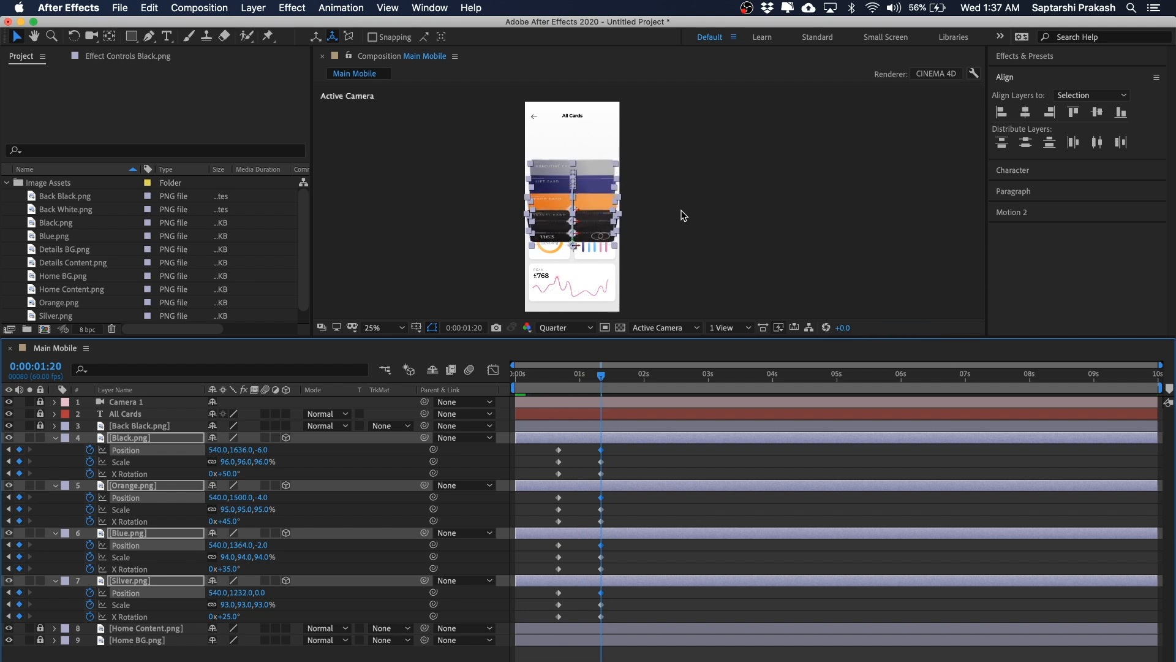
{"action": "key", "text": "Up"}
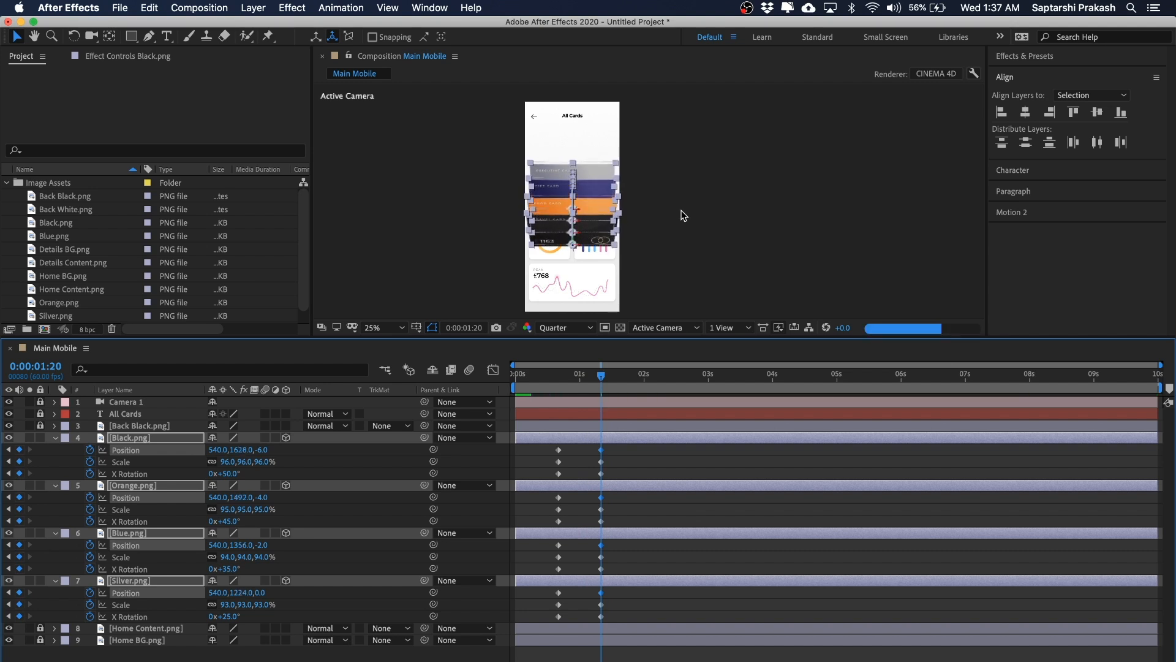
Step: Return to the start of the timeline and preview the card animation
{"action": "left_click", "coordinate": [681, 212]}
{"action": "scroll", "coordinate": [682, 212], "scroll_direction": "up", "scroll_amount": 2}
{"action": "scroll", "coordinate": [684, 216], "scroll_direction": "down", "scroll_amount": 3}
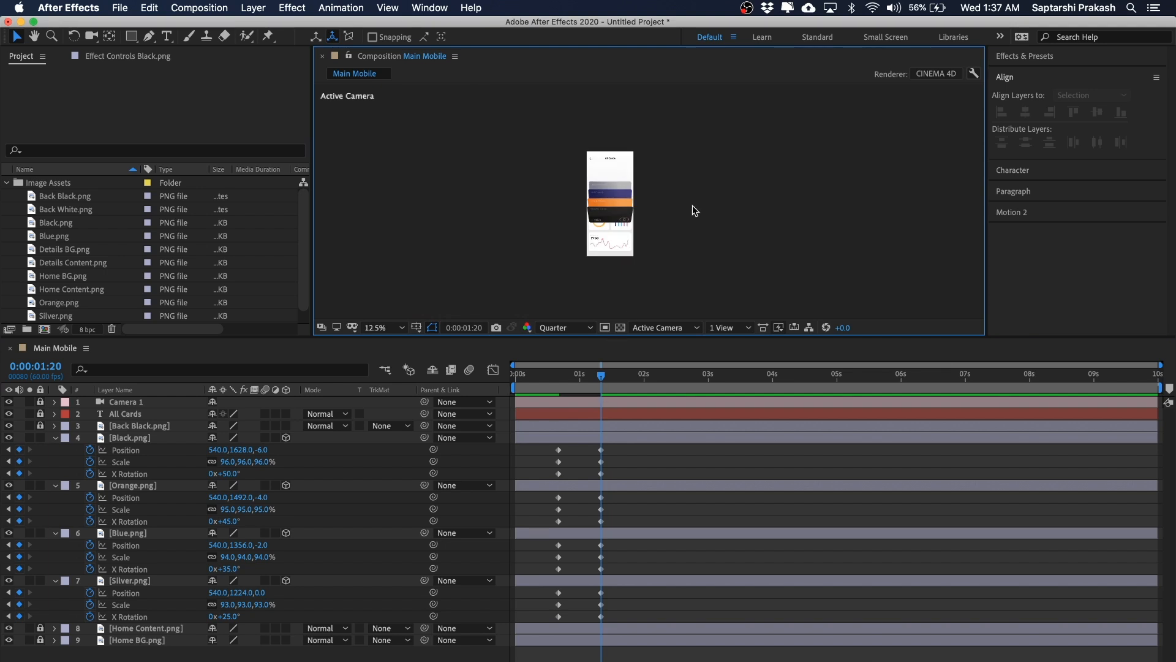
{"action": "key", "text": "period"}
{"action": "left_click_drag", "start_coordinate": [600, 381], "coordinate": [552, 377]}
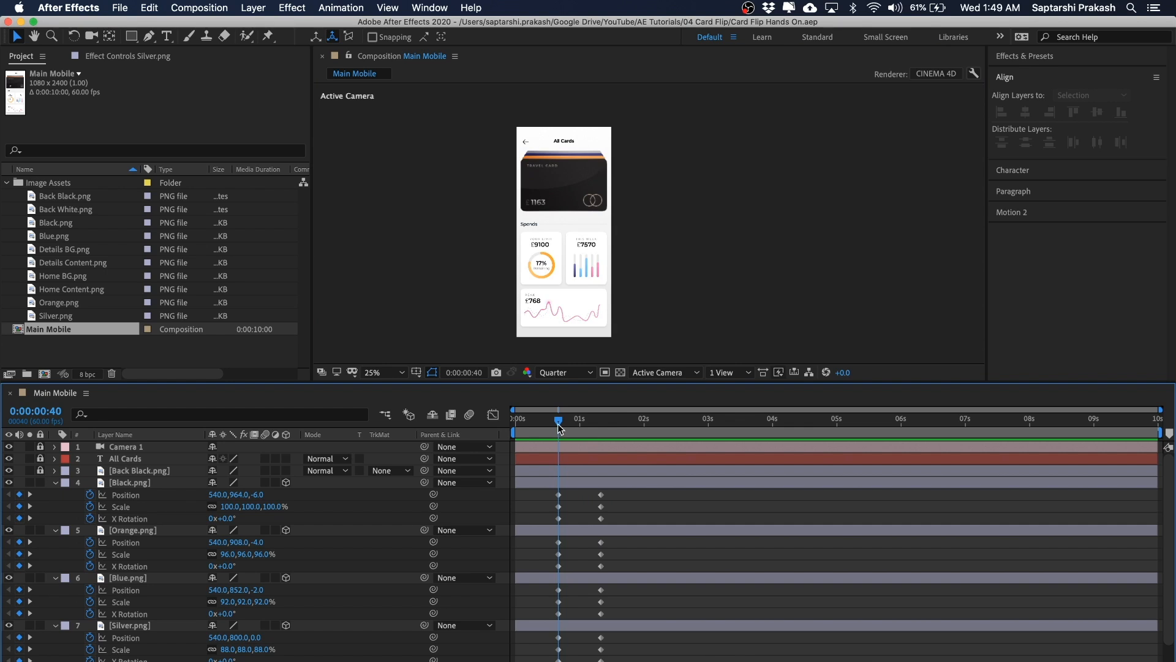
{"action": "left_click_drag", "start_coordinate": [558, 424], "coordinate": [506, 420]}
{"action": "key", "text": "space"}
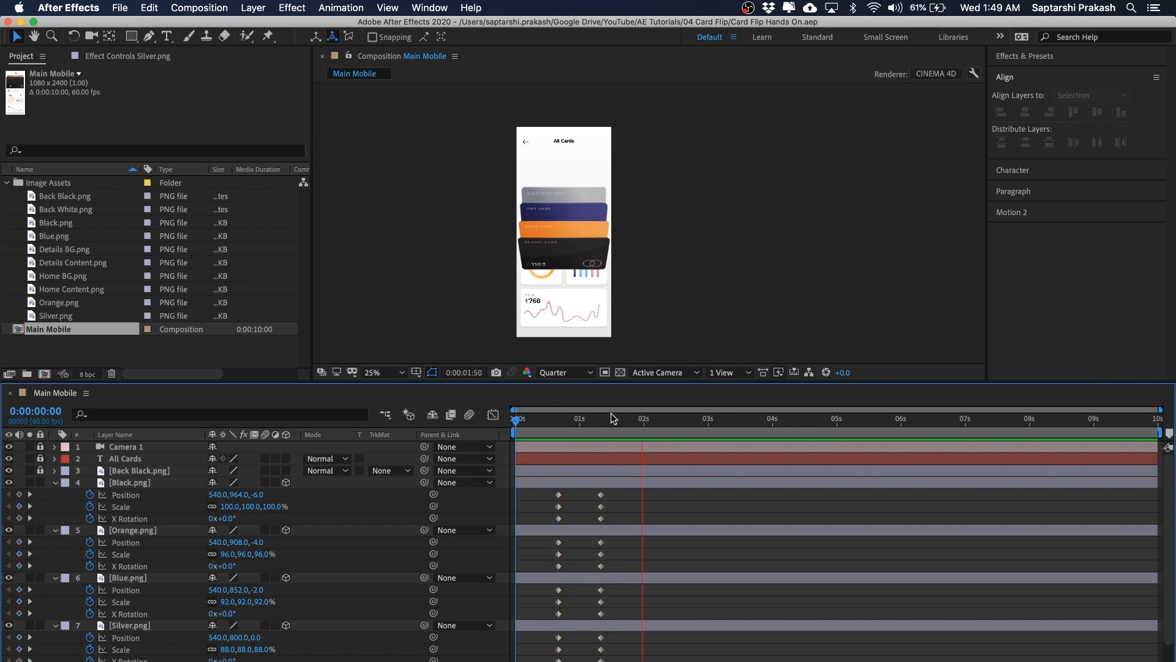
{"action": "key", "text": "space"}
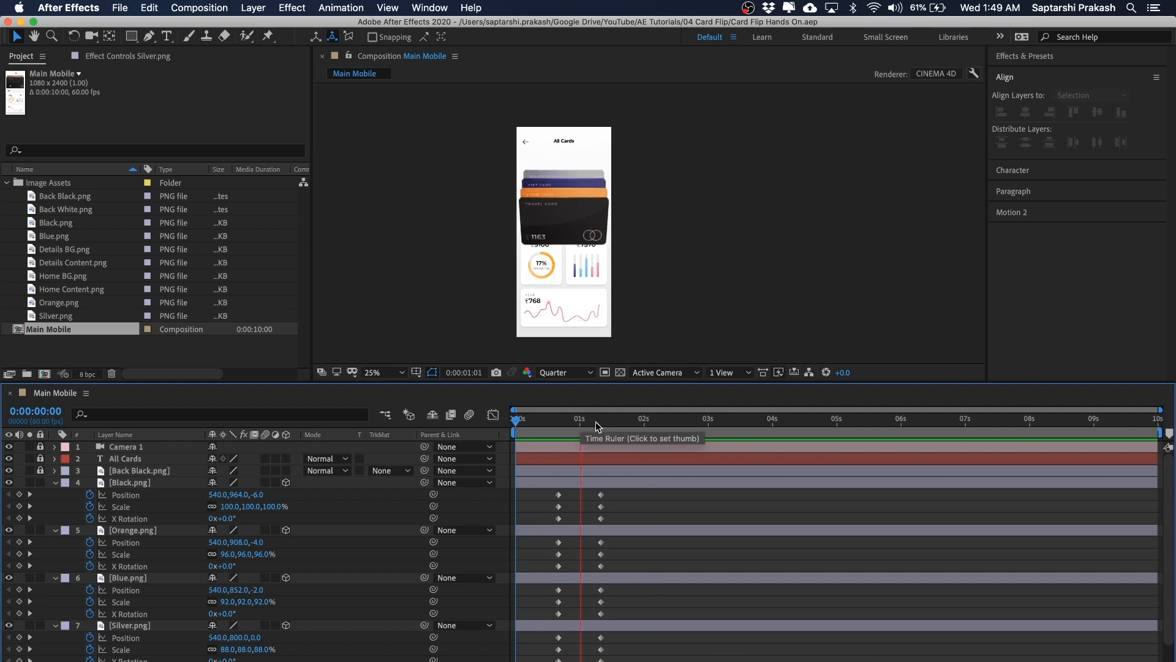
Step: Scrub through the timeline and play the card animation to review it
{"action": "left_click_drag", "start_coordinate": [594, 426], "coordinate": [520, 421]}
{"action": "key", "text": "space"}
{"action": "key", "text": "space"}
{"action": "left_click_drag", "start_coordinate": [582, 420], "coordinate": [565, 422]}
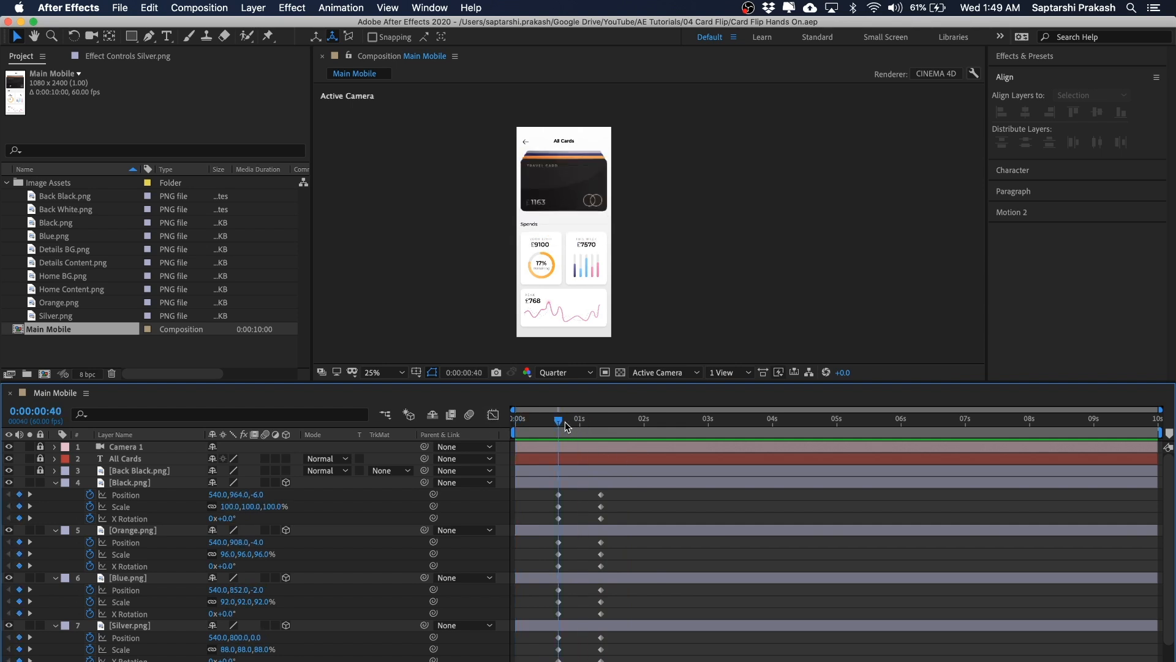
Step: Zoom and pan the viewer to examine the fanned cards at the one-second-twenty keyframe
{"action": "scroll", "coordinate": [638, 190], "scroll_direction": "up", "scroll_amount": 2}
{"action": "key", "text": "h"}
{"action": "left_click_drag", "start_coordinate": [651, 162], "coordinate": [688, 250]}
{"action": "key", "text": "v"}
{"action": "left_click_drag", "start_coordinate": [558, 422], "coordinate": [601, 426]}
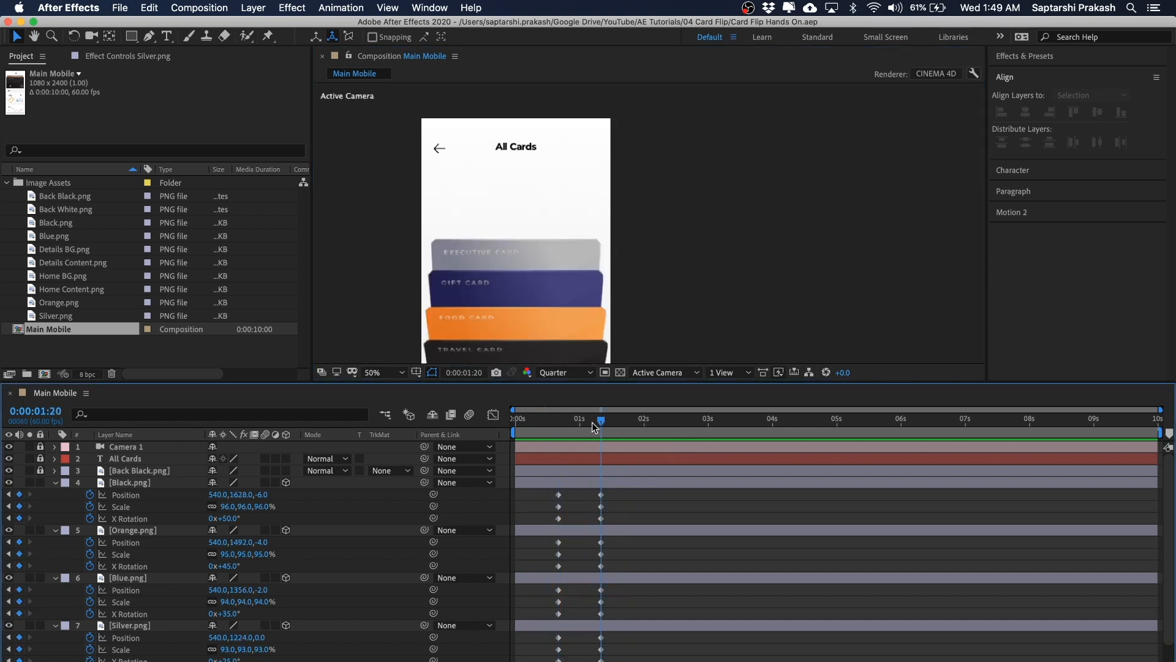
{"action": "key", "text": "h"}
{"action": "left_click_drag", "start_coordinate": [619, 240], "coordinate": [635, 175]}
{"action": "key", "text": "comma"}
{"action": "key", "text": "space"}
{"action": "key", "text": "period"}
{"action": "key", "text": "space"}
{"action": "left_click_drag", "start_coordinate": [649, 254], "coordinate": [711, 219]}
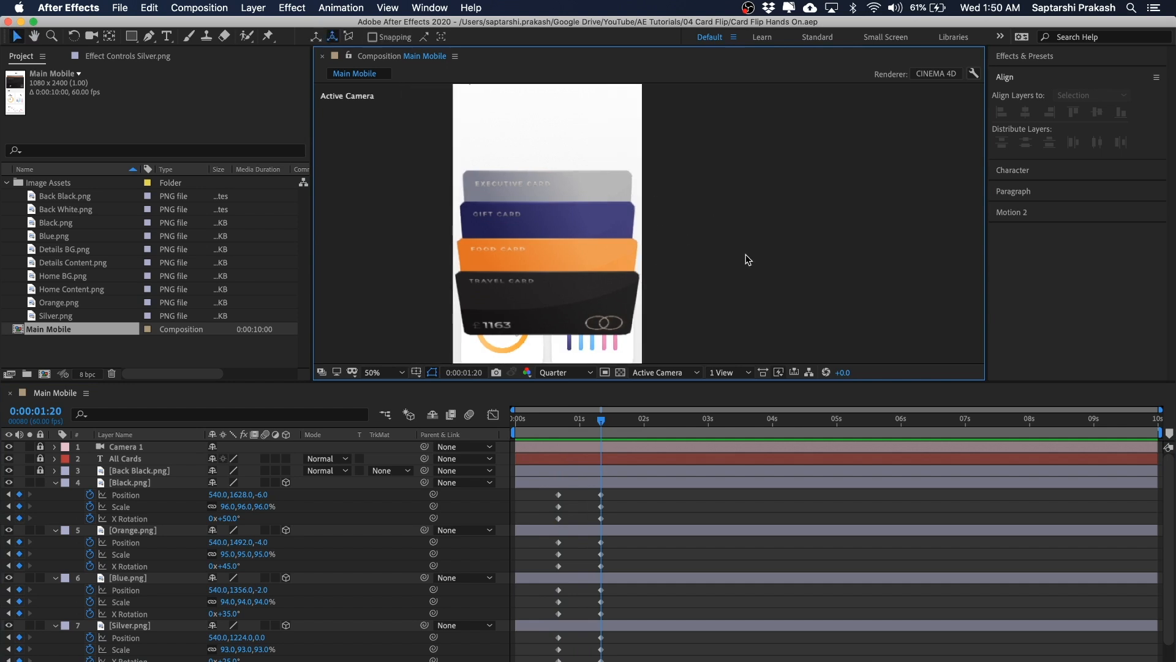
Step: Select the Black, Orange, Blue and Silver card layers and apply a Drop Shadow effect to them
{"action": "left_click", "coordinate": [366, 508]}
{"action": "left_click", "coordinate": [142, 483]}
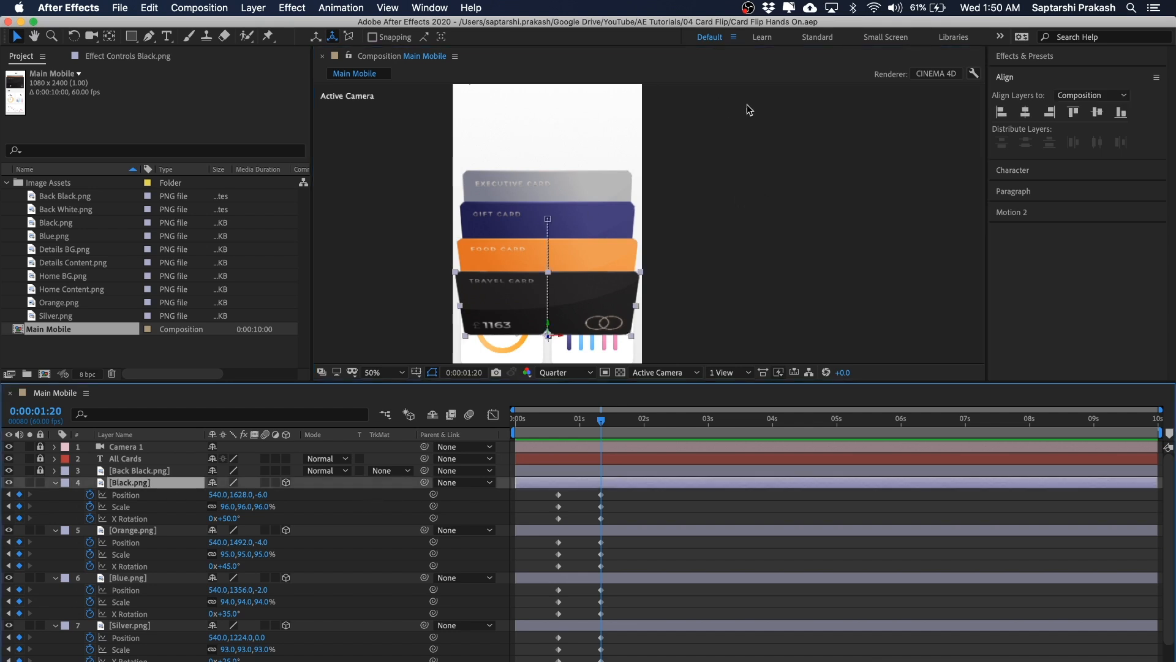
{"action": "left_click", "coordinate": [759, 130]}
{"action": "left_click", "coordinate": [145, 484]}
{"action": "scroll", "coordinate": [141, 491], "scroll_direction": "down", "scroll_amount": 1}
{"action": "scroll", "coordinate": [141, 492], "scroll_direction": "down", "scroll_amount": 1}
{"action": "left_click", "coordinate": [141, 497]}
{"action": "left_click", "coordinate": [139, 505]}
{"action": "left_click", "coordinate": [141, 458]}
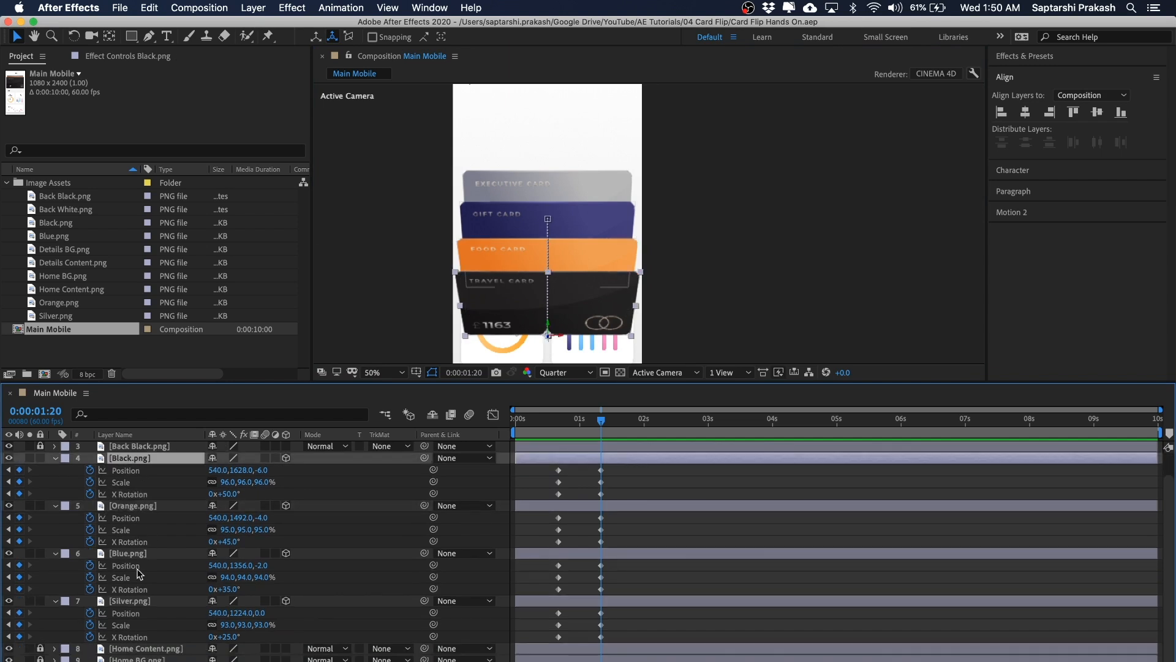
{"action": "left_click", "coordinate": [130, 604], "text": "shift"}
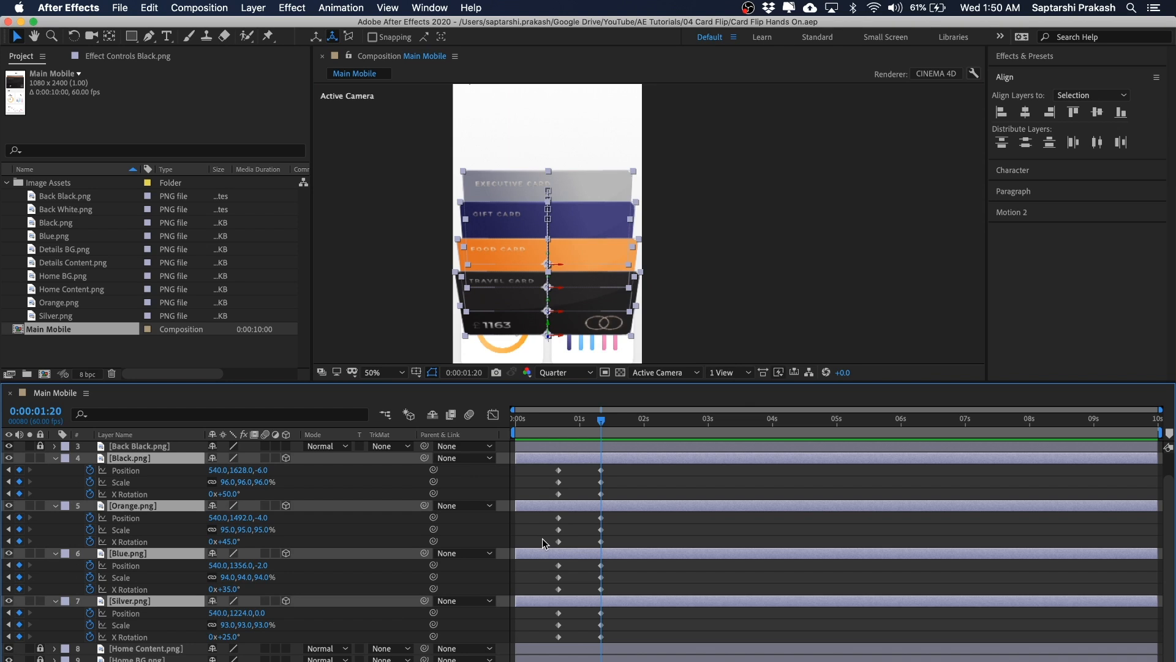
{"action": "left_click", "coordinate": [293, 9]}
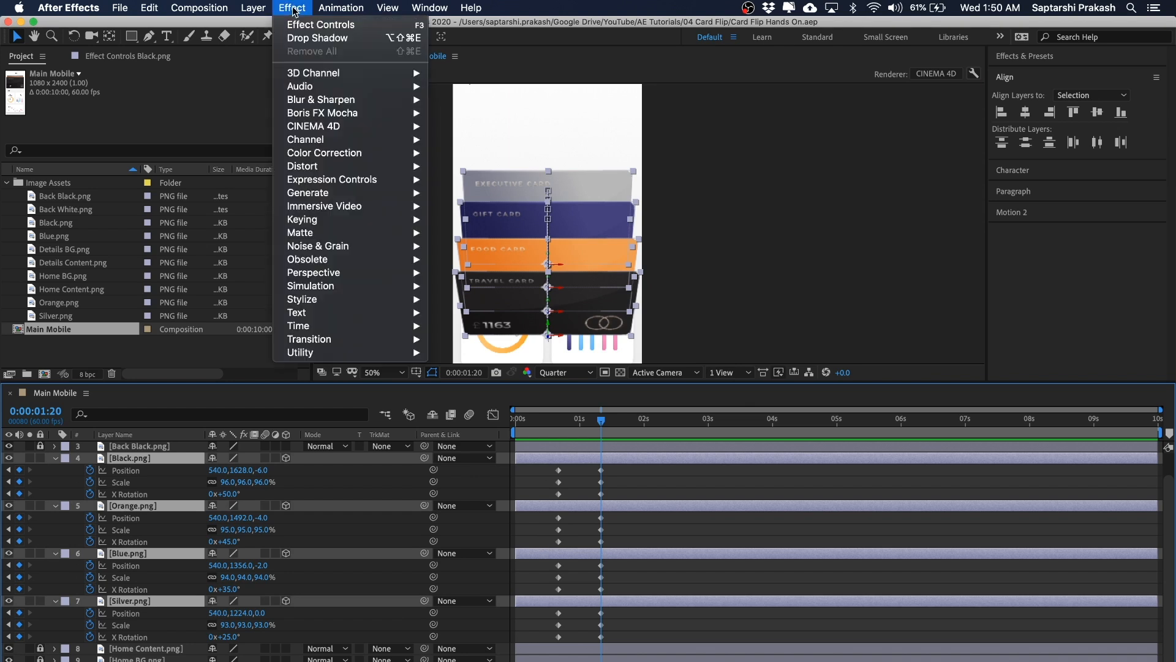
{"action": "mouse_move", "coordinate": [361, 275]}
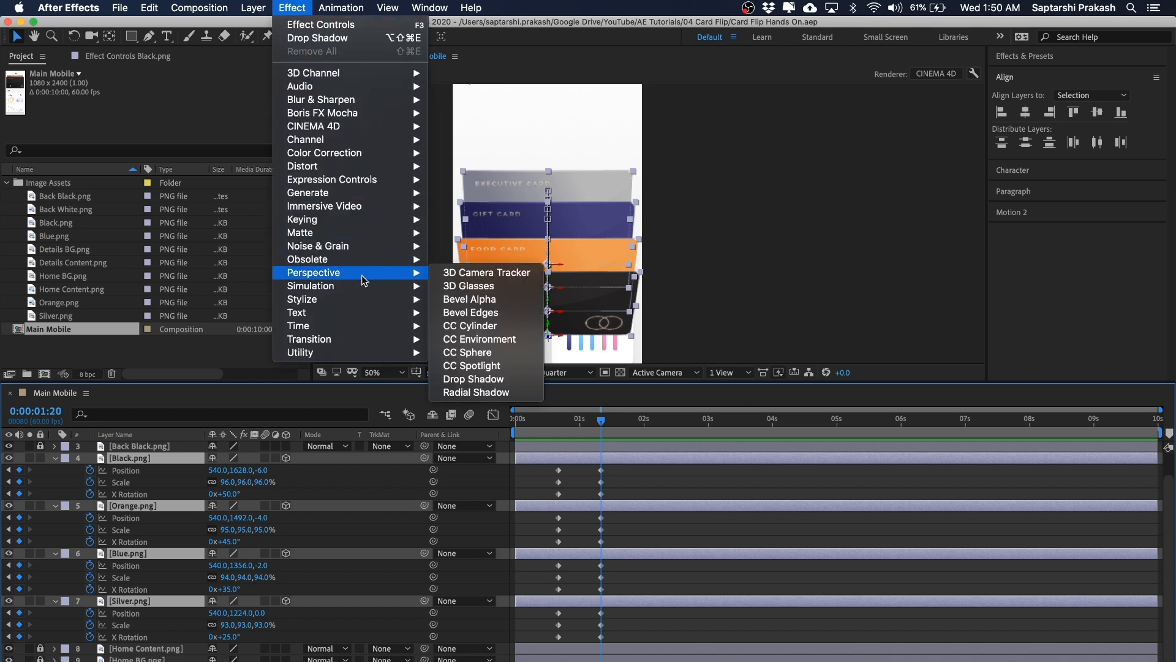
{"action": "left_click", "coordinate": [500, 384]}
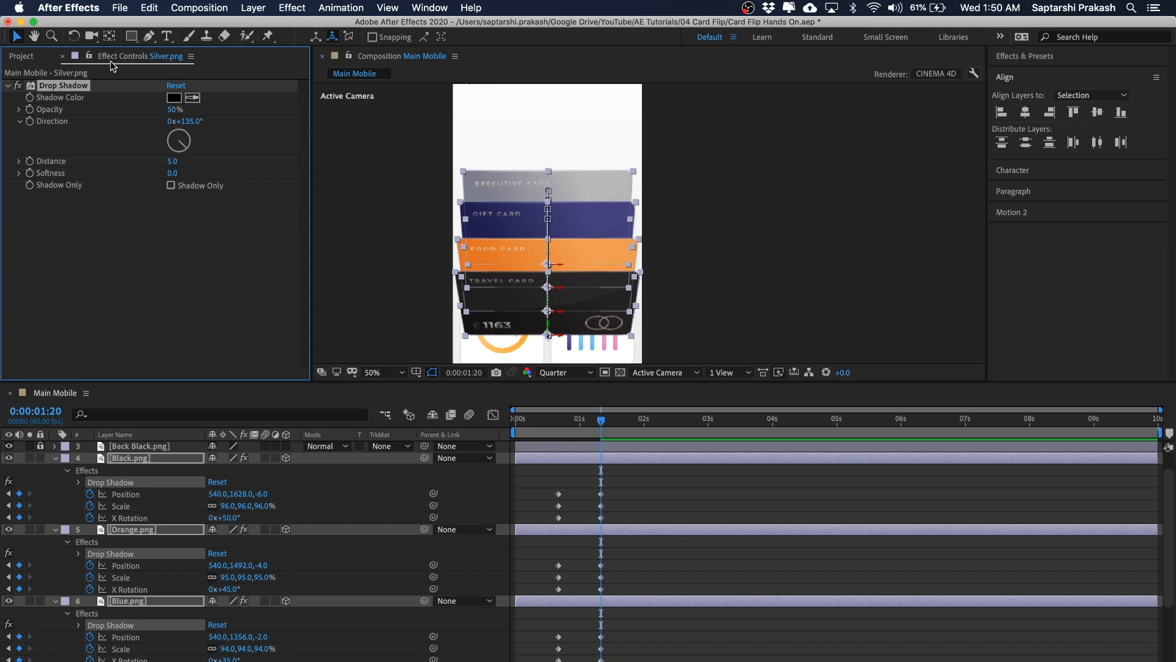
{"action": "left_click", "coordinate": [18, 55]}
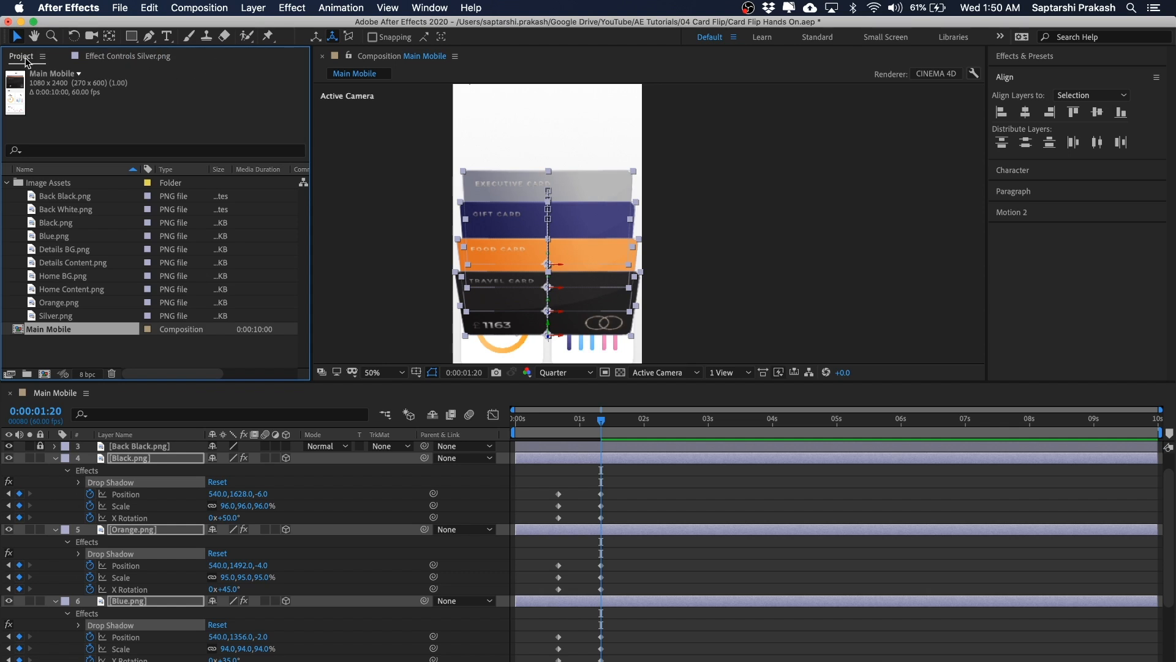
{"action": "left_click", "coordinate": [7, 182]}
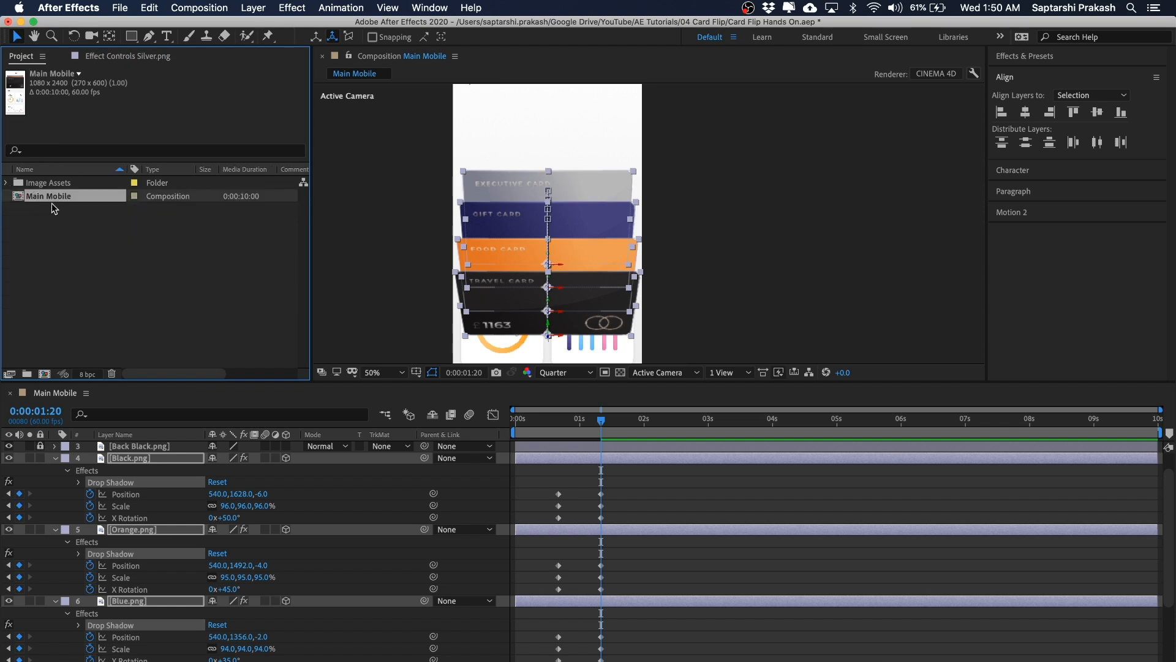
{"action": "left_click", "coordinate": [6, 183]}
{"action": "left_click", "coordinate": [7, 182]}
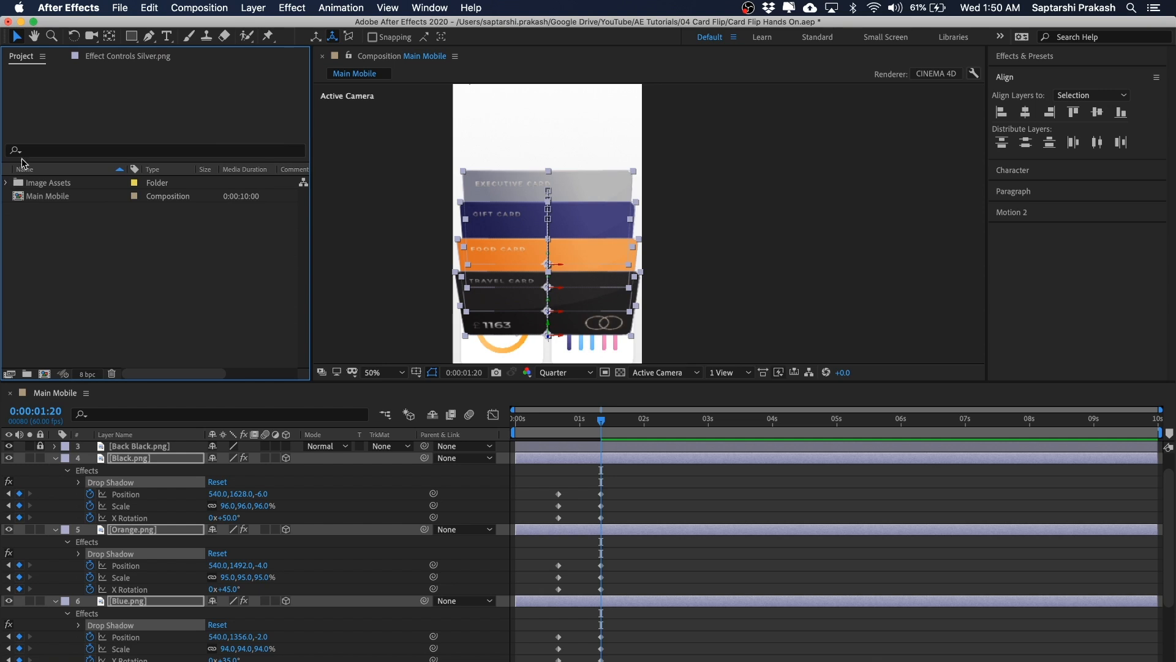
{"action": "left_click", "coordinate": [105, 57]}
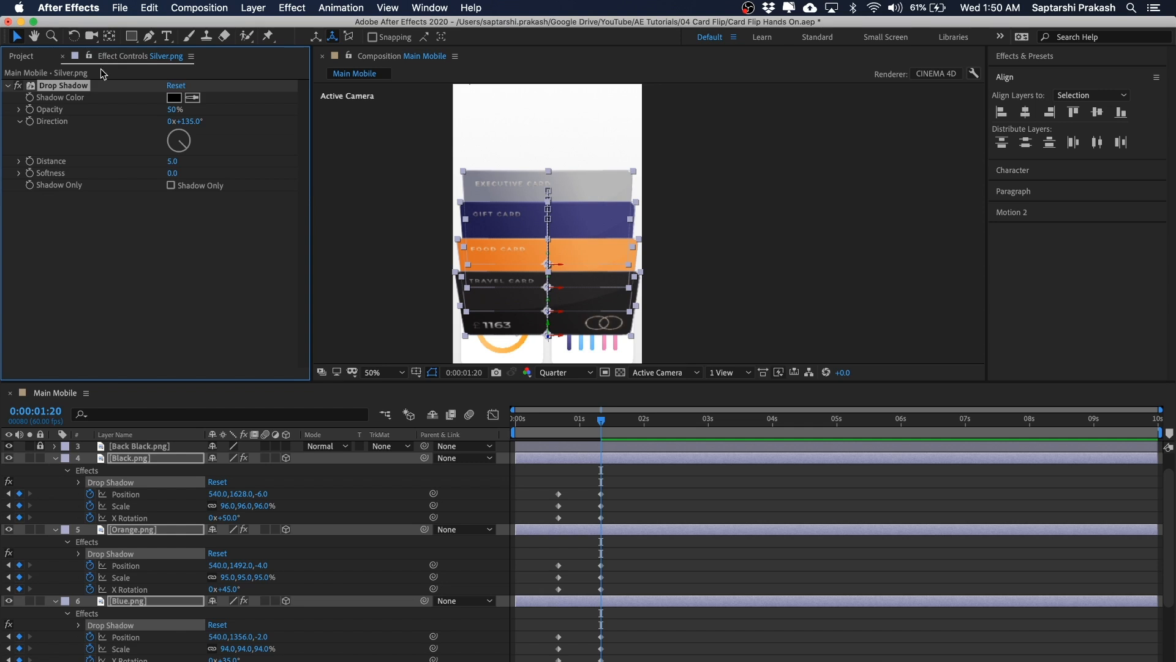
Step: Resize the panels to enlarge the timeline and reposition the composition view
{"action": "left_click", "coordinate": [149, 266]}
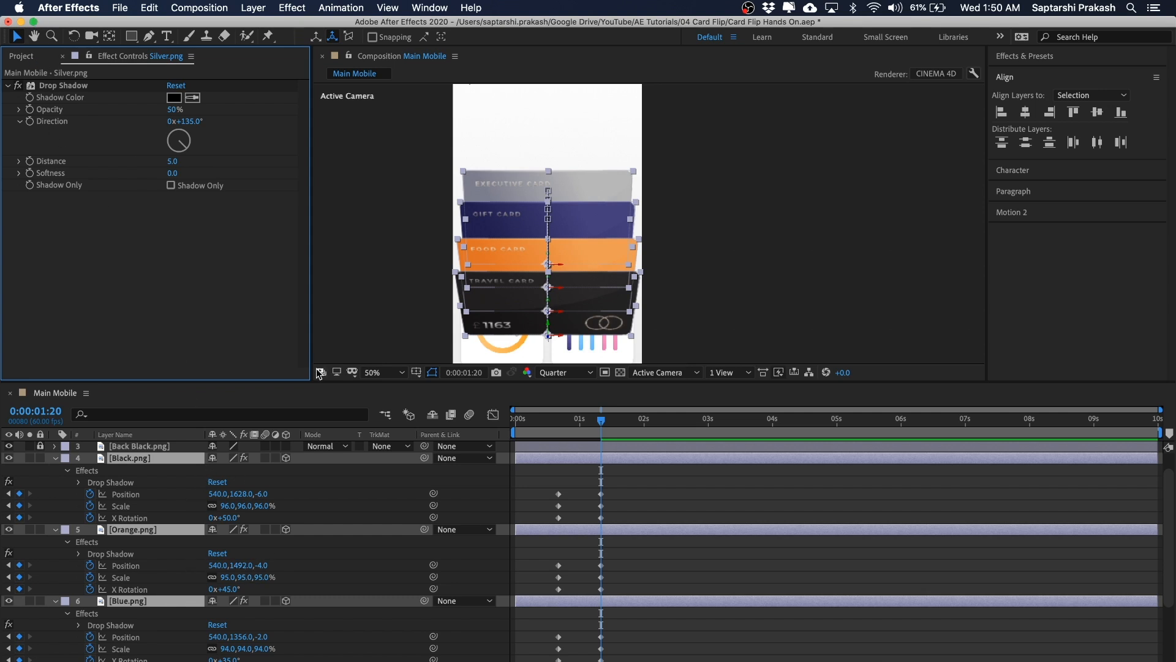
{"action": "left_click_drag", "start_coordinate": [613, 373], "coordinate": [614, 317]}
{"action": "key", "text": "space"}
{"action": "left_click_drag", "start_coordinate": [712, 245], "coordinate": [695, 223]}
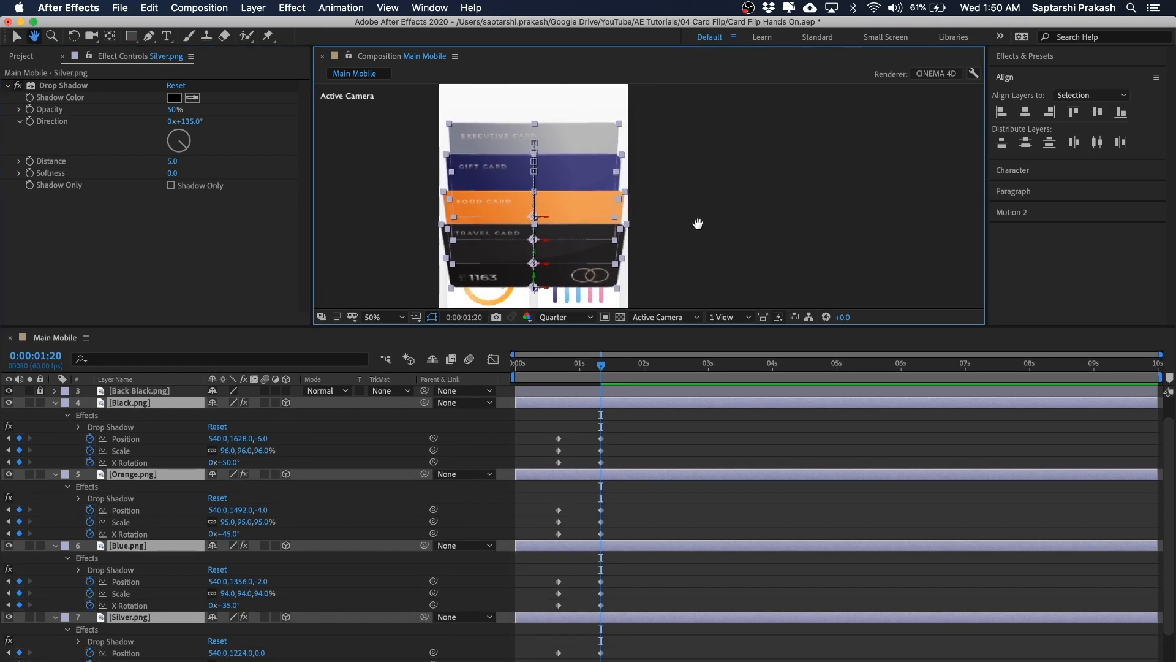
{"action": "left_click", "coordinate": [713, 228]}
Step: Set the Black card's drop shadow Direction to 0°, Distance to 20 and Softness to 300
{"action": "left_click", "coordinate": [128, 405]}
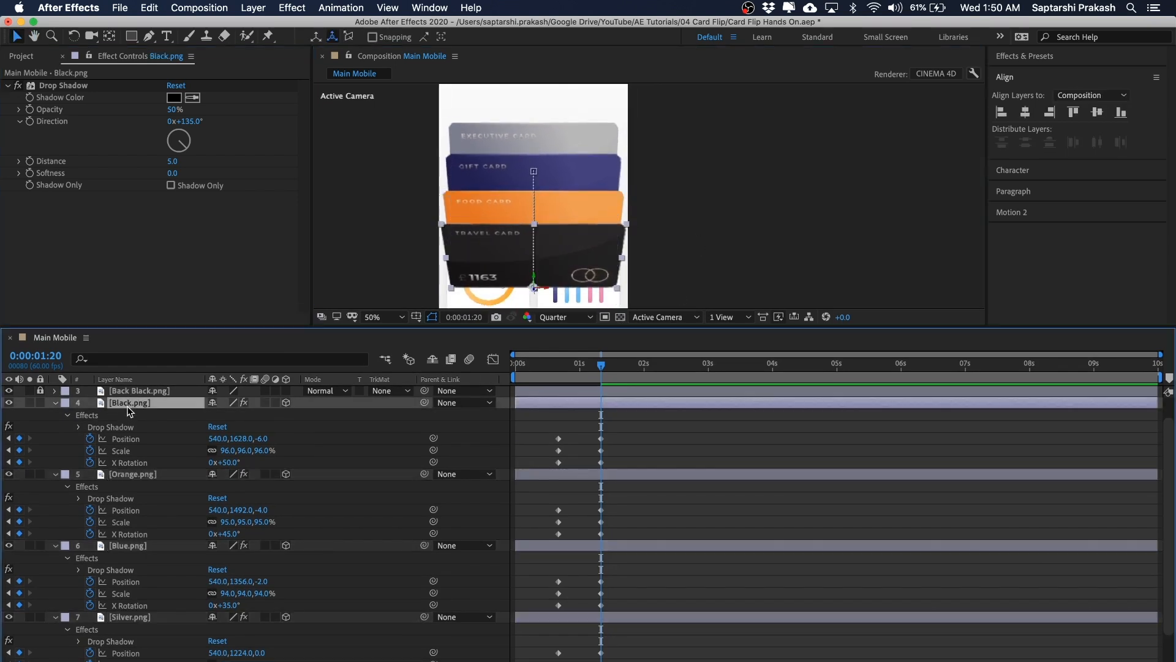
{"action": "left_click", "coordinate": [130, 617], "text": "shift"}
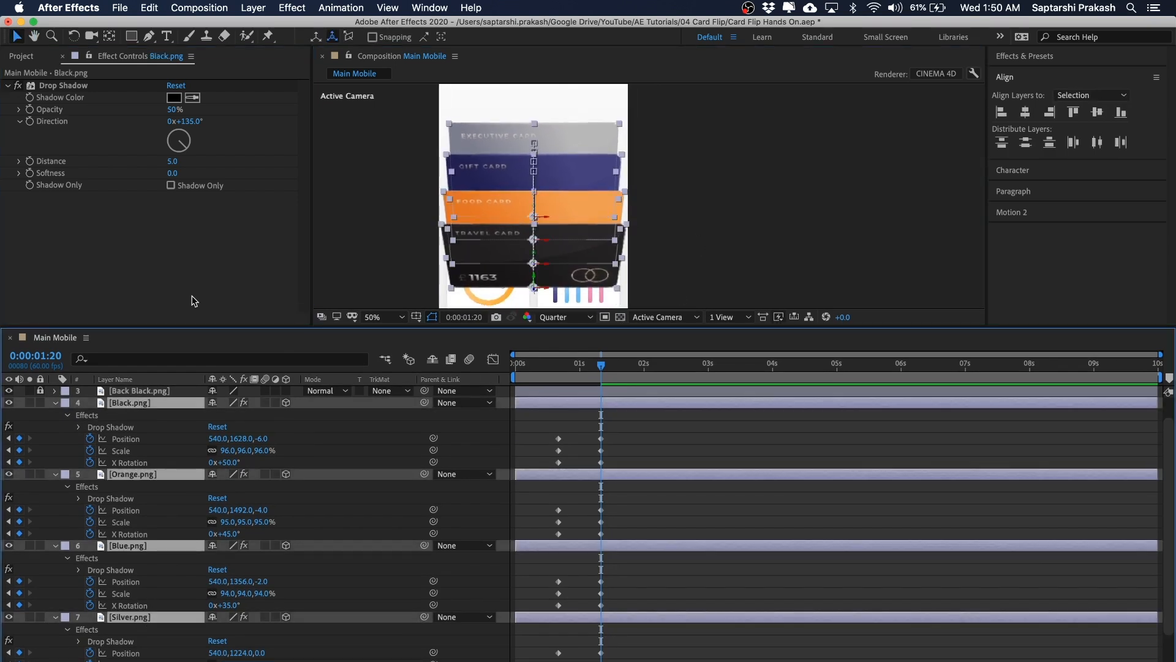
{"action": "left_click", "coordinate": [700, 158]}
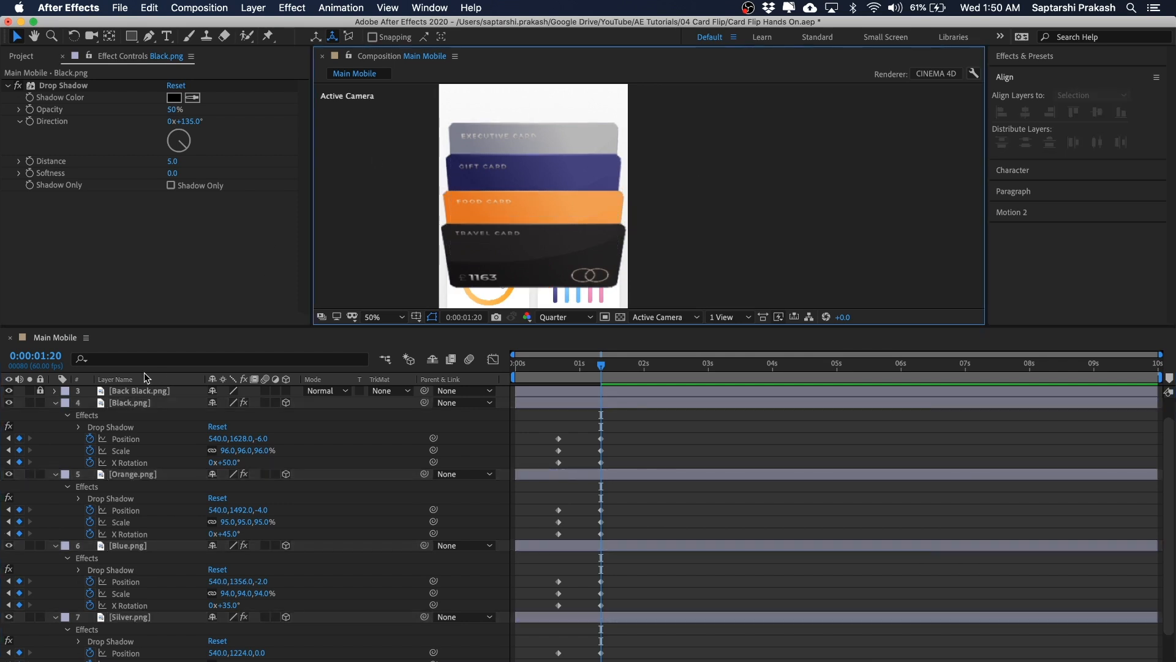
{"action": "left_click", "coordinate": [139, 404]}
{"action": "left_click", "coordinate": [247, 270]}
{"action": "left_click", "coordinate": [322, 445]}
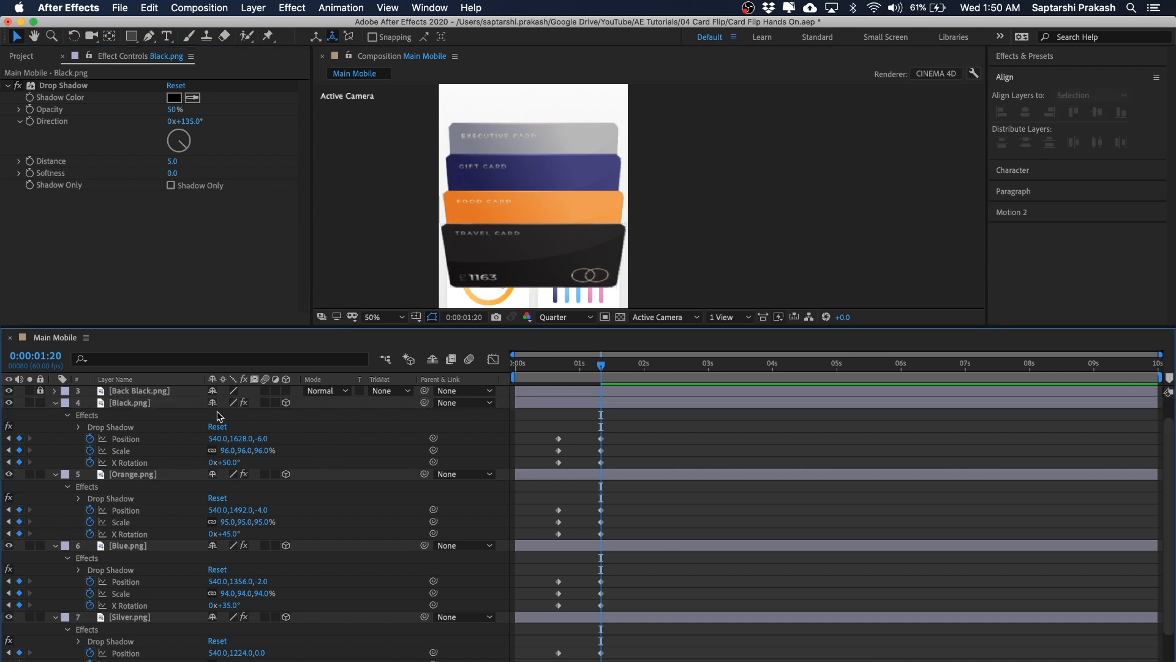
{"action": "left_click", "coordinate": [130, 405]}
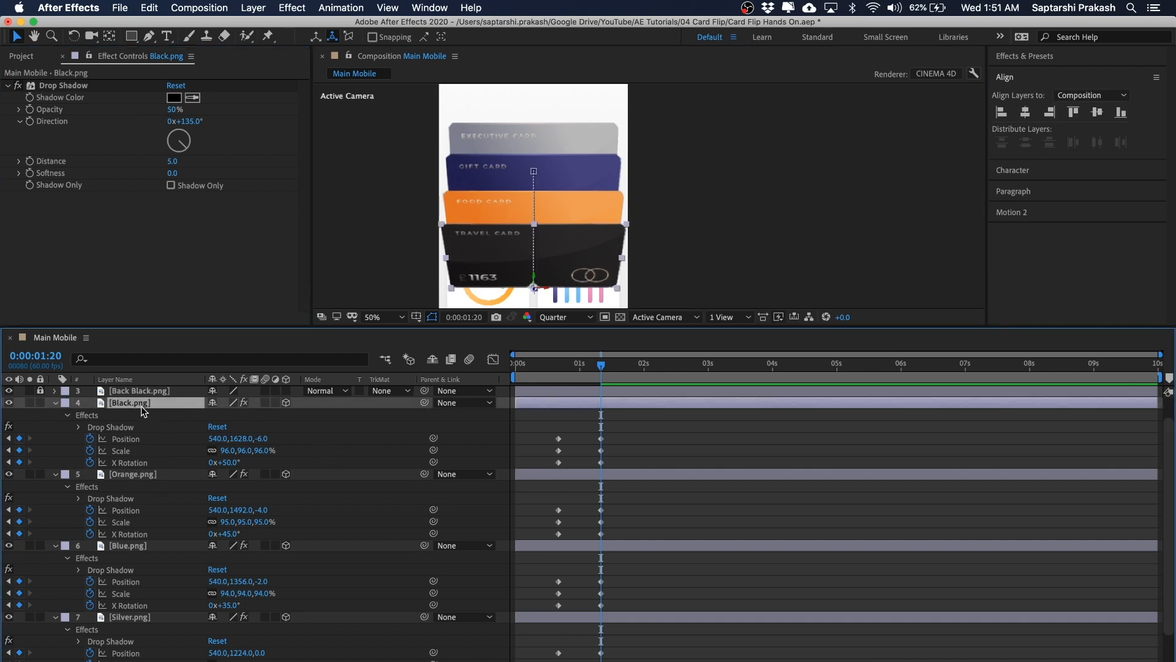
{"action": "left_click", "coordinate": [183, 121]}
{"action": "type", "text": "0"}
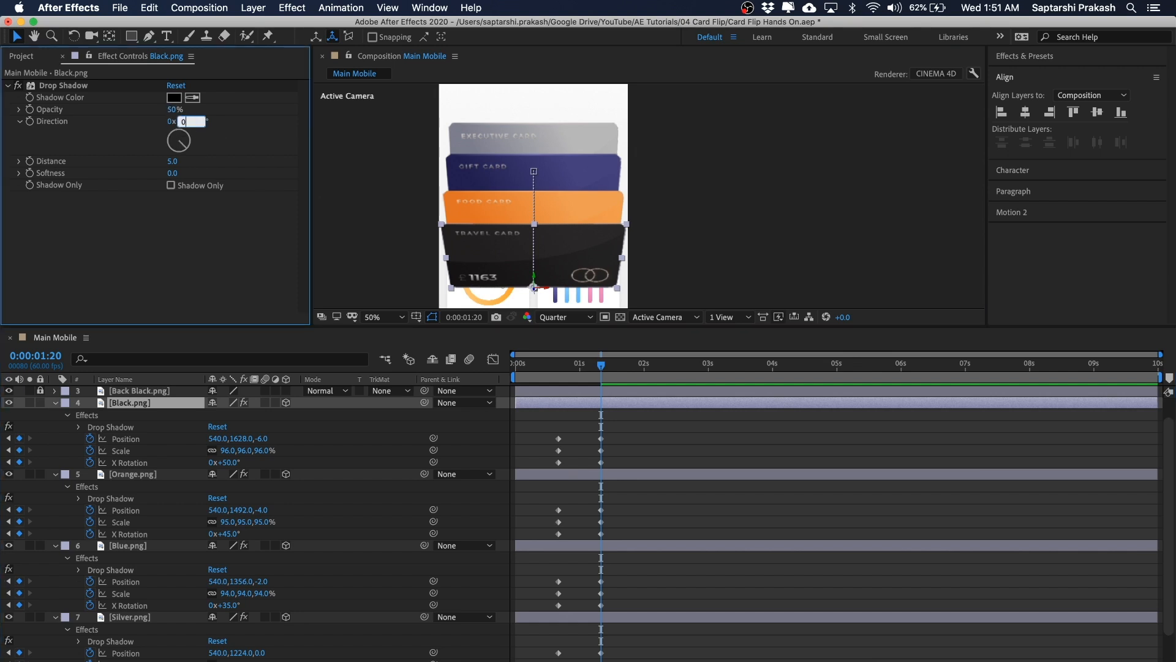
{"action": "key", "text": "Return"}
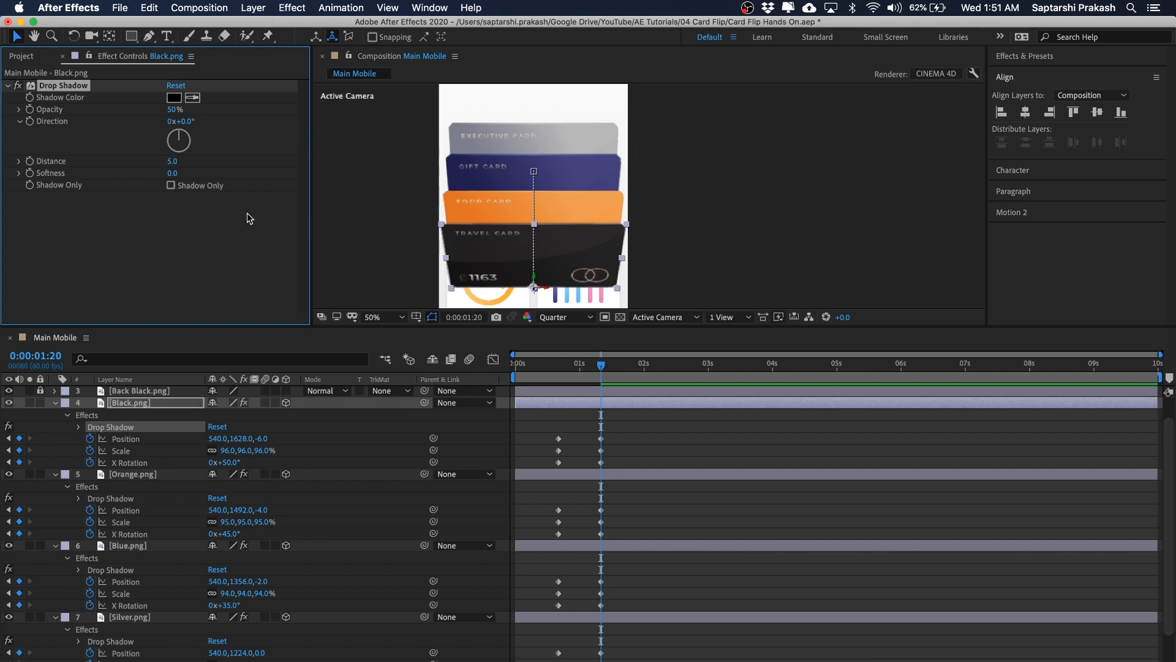
{"action": "left_click", "coordinate": [171, 161]}
{"action": "type", "text": "20"}
{"action": "key", "text": "Tab"}
{"action": "type", "text": "3"}
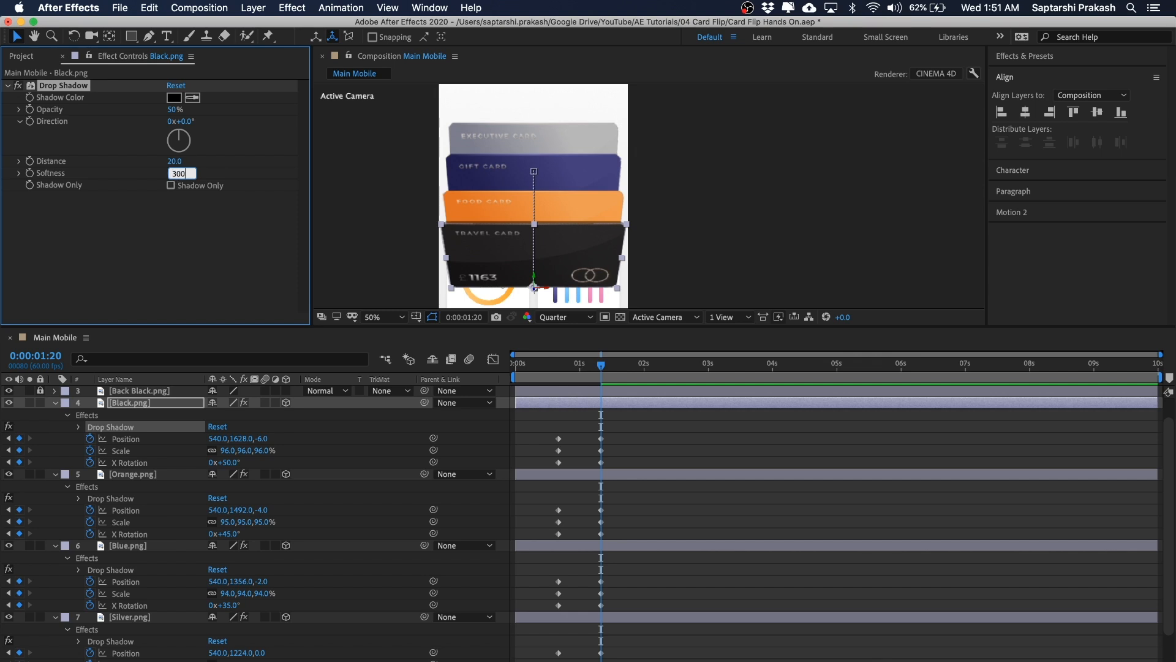
{"action": "key", "text": "Return"}
{"action": "left_click", "coordinate": [690, 183]}
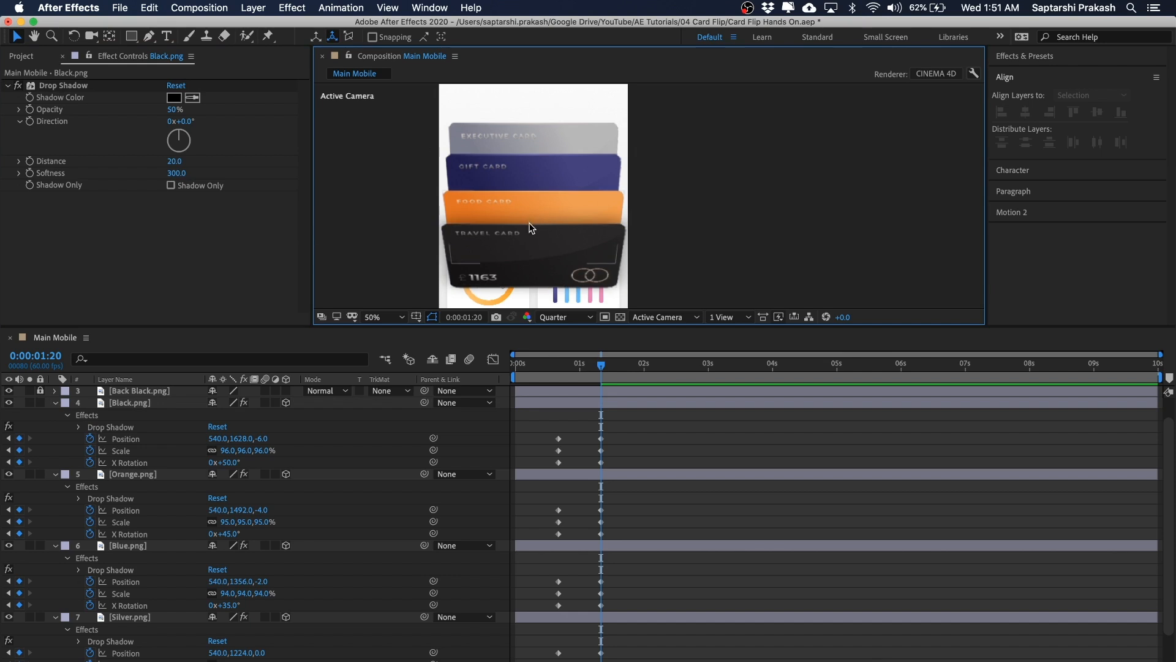
Step: Set the Orange card's drop shadow Direction to 0°, Distance to 20 and Softness to 100
{"action": "left_click", "coordinate": [156, 475]}
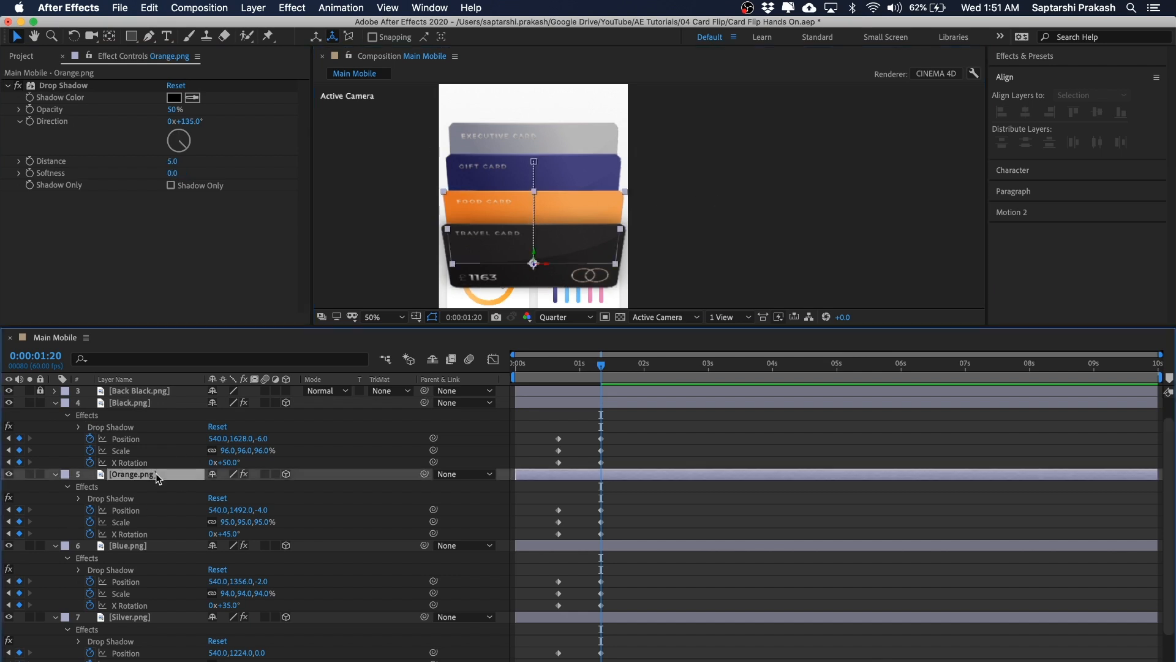
{"action": "left_click", "coordinate": [182, 122]}
{"action": "type", "text": "0"}
{"action": "key", "text": "Return"}
{"action": "left_click", "coordinate": [174, 162]}
{"action": "type", "text": "20"}
{"action": "key", "text": "Return"}
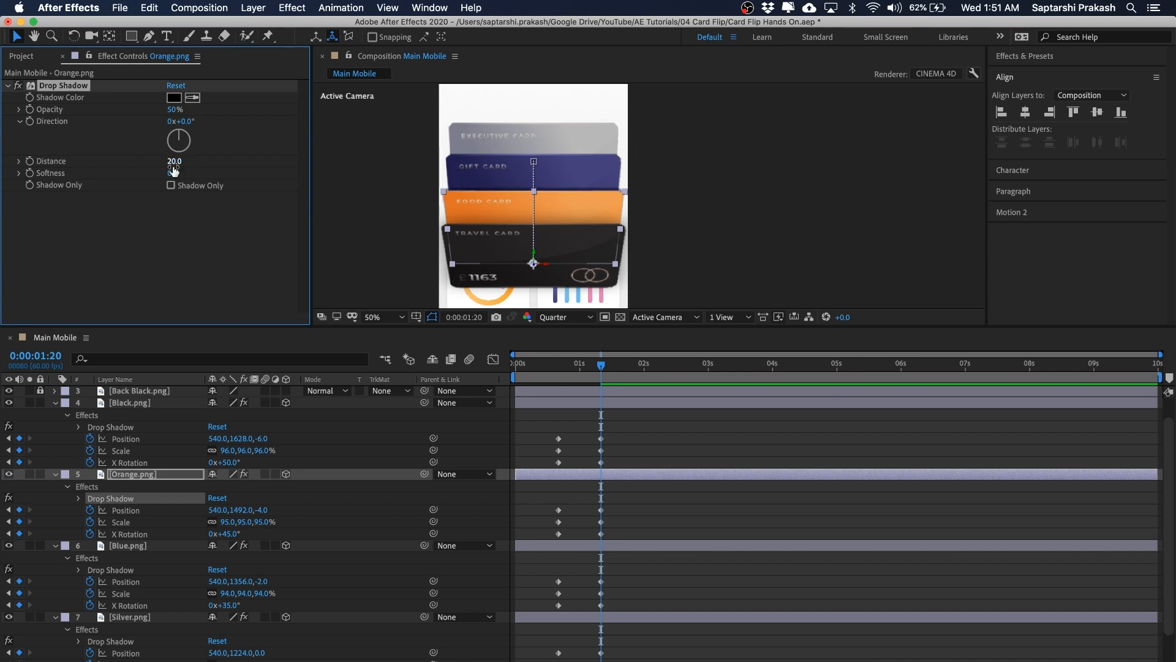
{"action": "key", "text": "super+Down"}
{"action": "left_click", "coordinate": [173, 163]}
{"action": "type", "text": "20"}
{"action": "key", "text": "Return"}
{"action": "left_click", "coordinate": [173, 173]}
{"action": "type", "text": "100"}
{"action": "key", "text": "Return"}
Step: Set the Silver card's drop shadow Direction to 0°, Distance to 20 and Softness to 300
{"action": "left_click", "coordinate": [130, 618]}
{"action": "left_click", "coordinate": [188, 122]}
{"action": "type", "text": "0"}
{"action": "key", "text": "Return"}
{"action": "left_click", "coordinate": [173, 161]}
{"action": "type", "text": "20"}
{"action": "key", "text": "Return"}
{"action": "left_click", "coordinate": [174, 173]}
{"action": "type", "text": "300"}
{"action": "key", "text": "Return"}
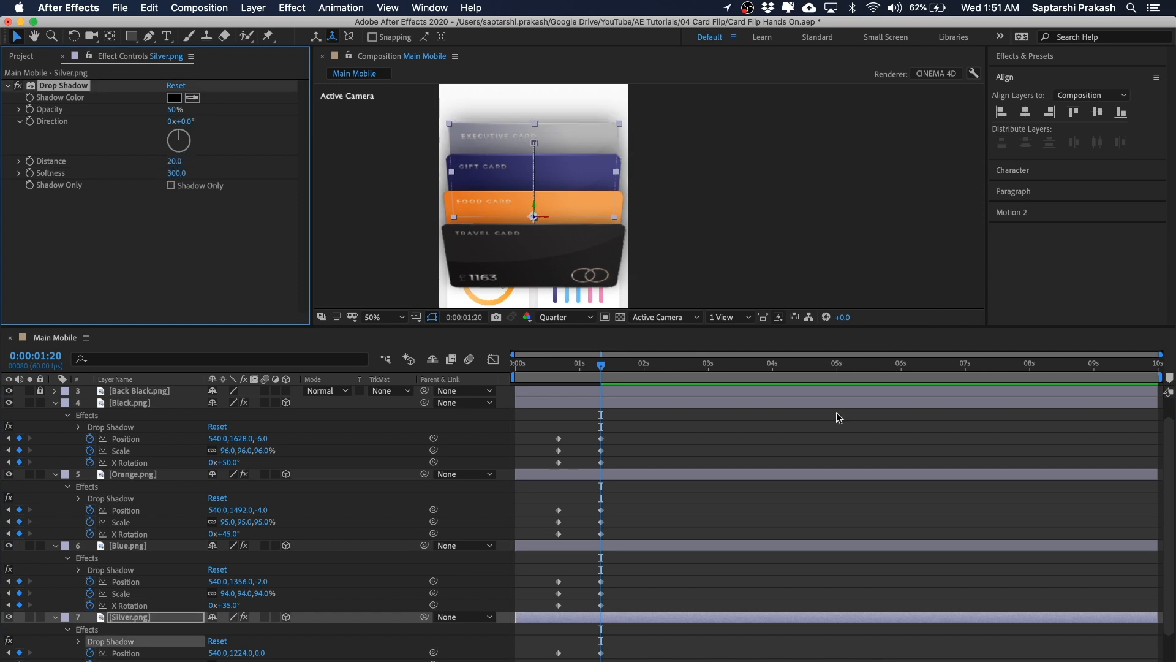
Step: Switch the preview resolution to Full and zoom in to inspect the card shadows
{"action": "left_click", "coordinate": [837, 414]}
{"action": "left_click", "coordinate": [708, 122]}
{"action": "key", "text": "space"}
{"action": "left_click_drag", "start_coordinate": [712, 125], "coordinate": [719, 126]}
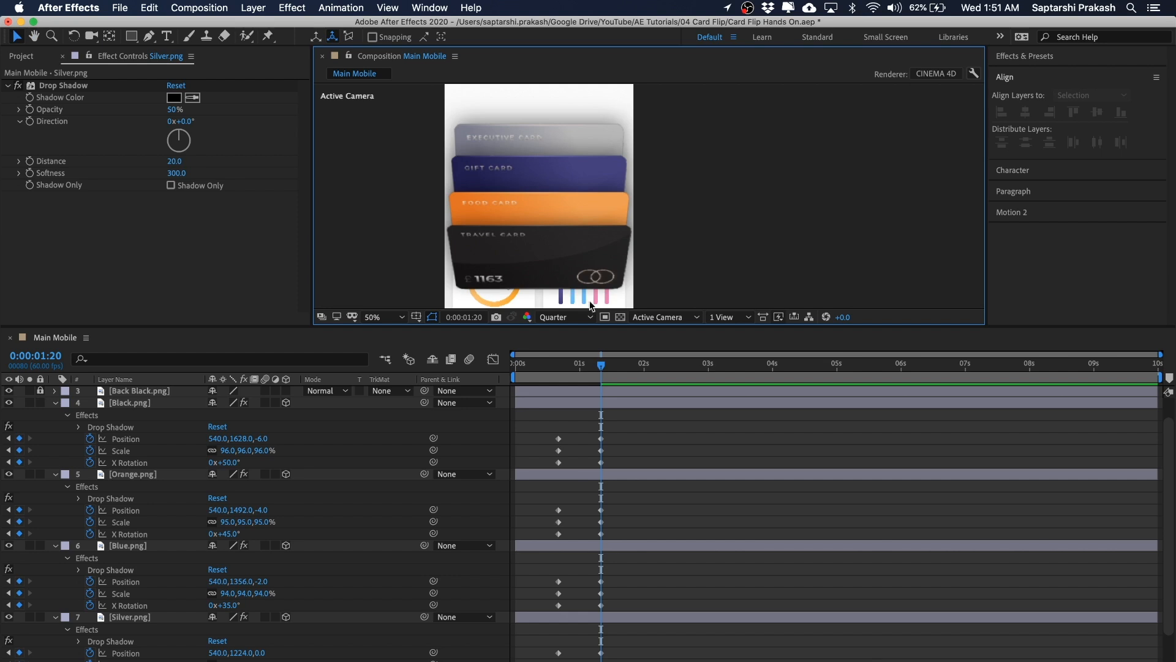
{"action": "left_click", "coordinate": [582, 316]}
{"action": "left_click", "coordinate": [582, 349]}
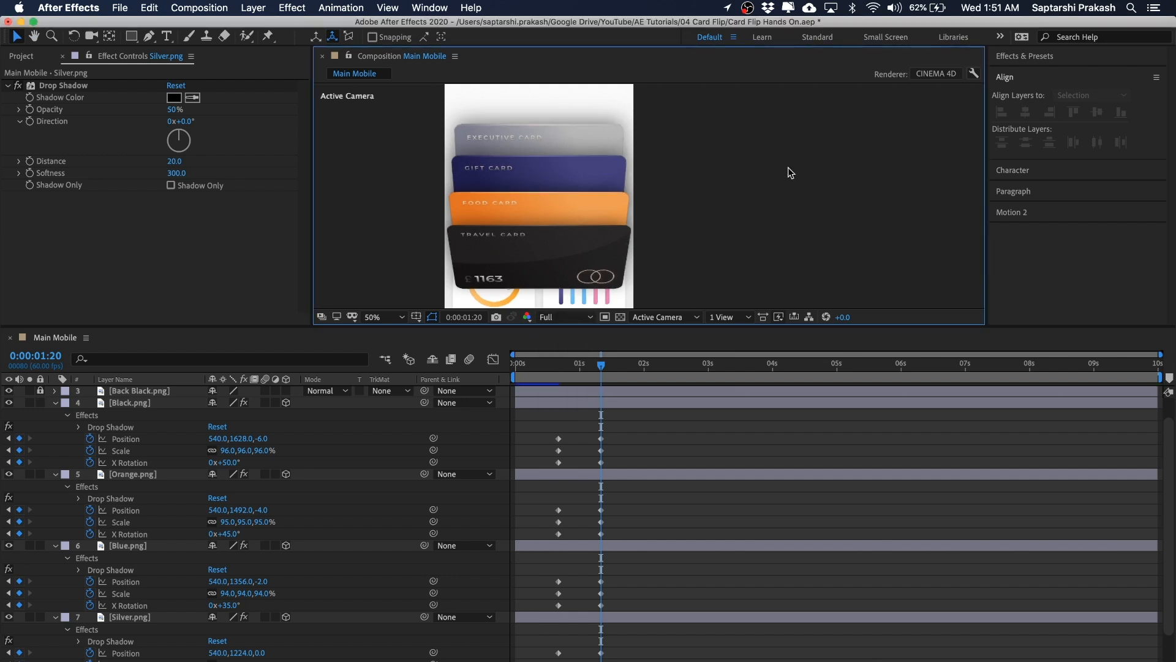
{"action": "left_click_drag", "start_coordinate": [785, 160], "coordinate": [799, 168]}
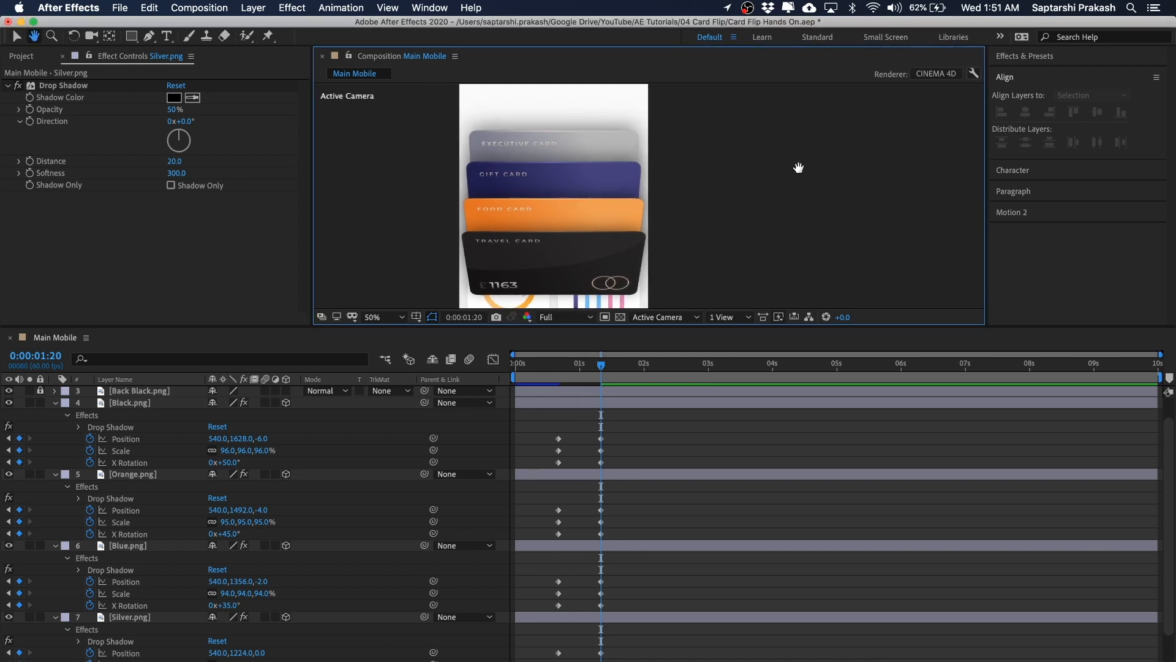
{"action": "left_click_drag", "start_coordinate": [663, 327], "coordinate": [667, 456]}
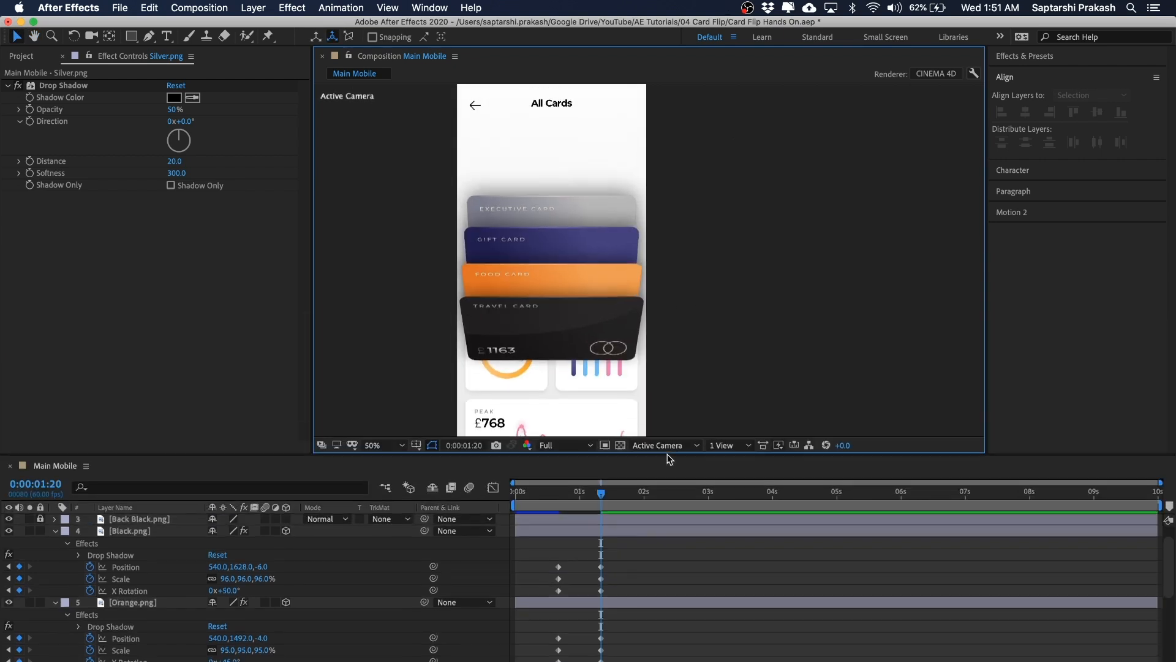
{"action": "key", "text": "period"}
{"action": "left_click_drag", "start_coordinate": [678, 264], "coordinate": [819, 242]}
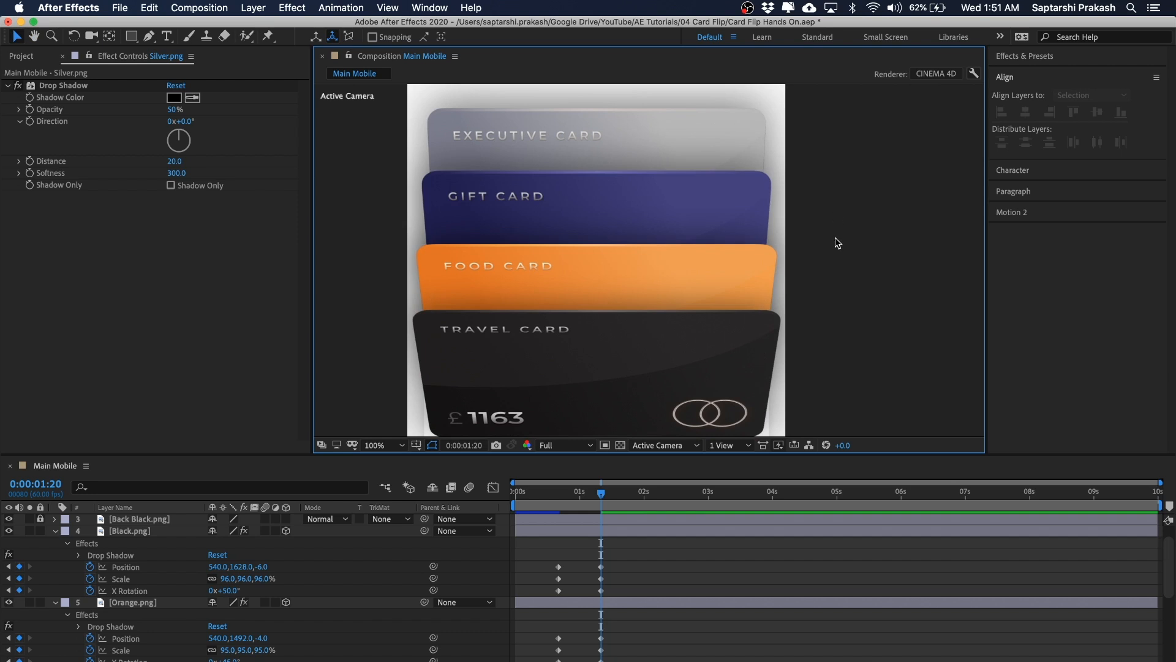
{"action": "key", "text": "comma"}
{"action": "left_click_drag", "start_coordinate": [835, 237], "coordinate": [752, 237]}
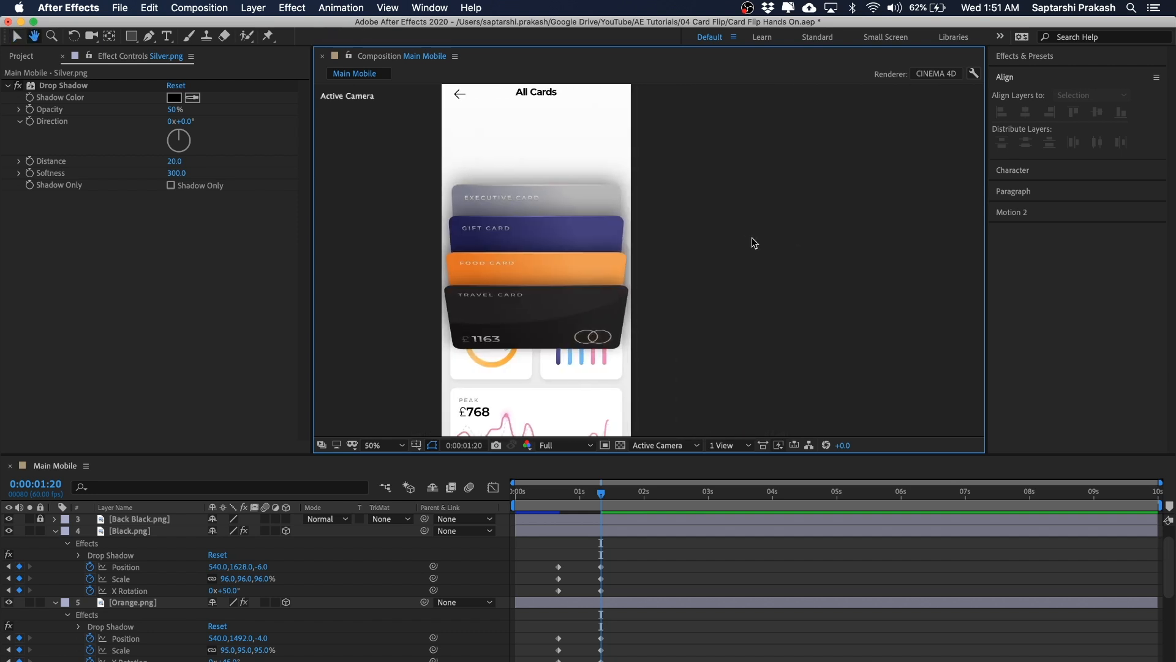
Step: Return the preview resolution to Quarter and scrub the timeline to review the animation
{"action": "left_click", "coordinate": [571, 450]}
{"action": "left_click", "coordinate": [562, 524]}
{"action": "left_click", "coordinate": [557, 490]}
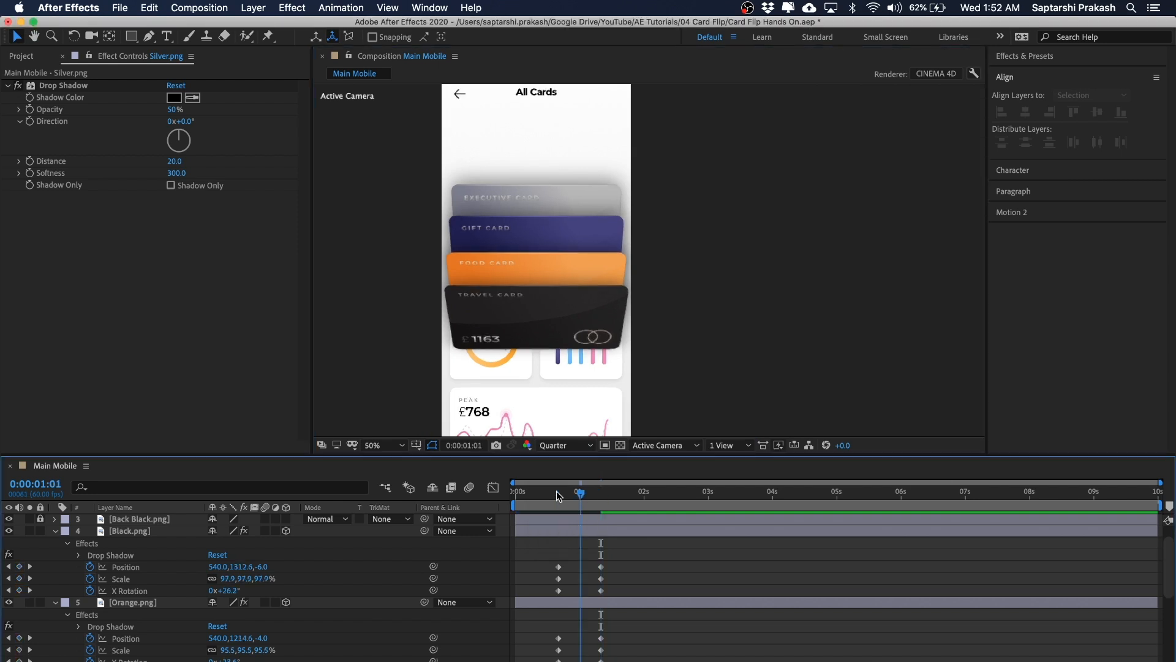
{"action": "left_click_drag", "start_coordinate": [722, 265], "coordinate": [727, 287]}
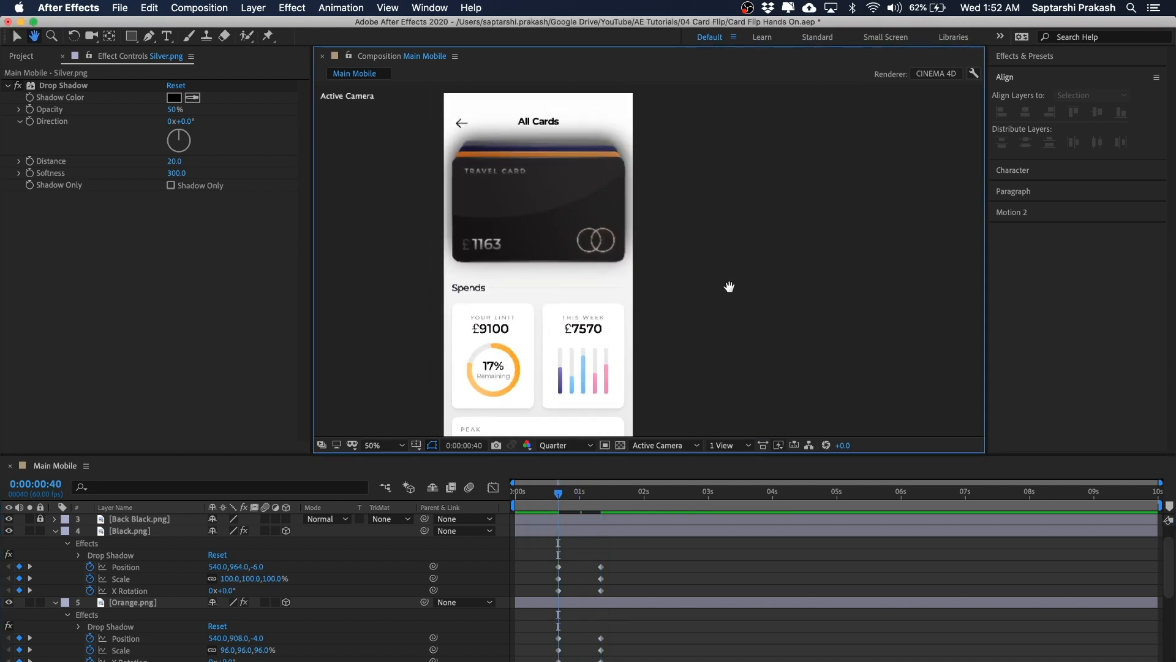
Step: Scrub the timeline and pan and zoom the viewer to inspect the card shadows across the animation
{"action": "left_click", "coordinate": [580, 492]}
{"action": "left_click_drag", "start_coordinate": [586, 494], "coordinate": [605, 492]}
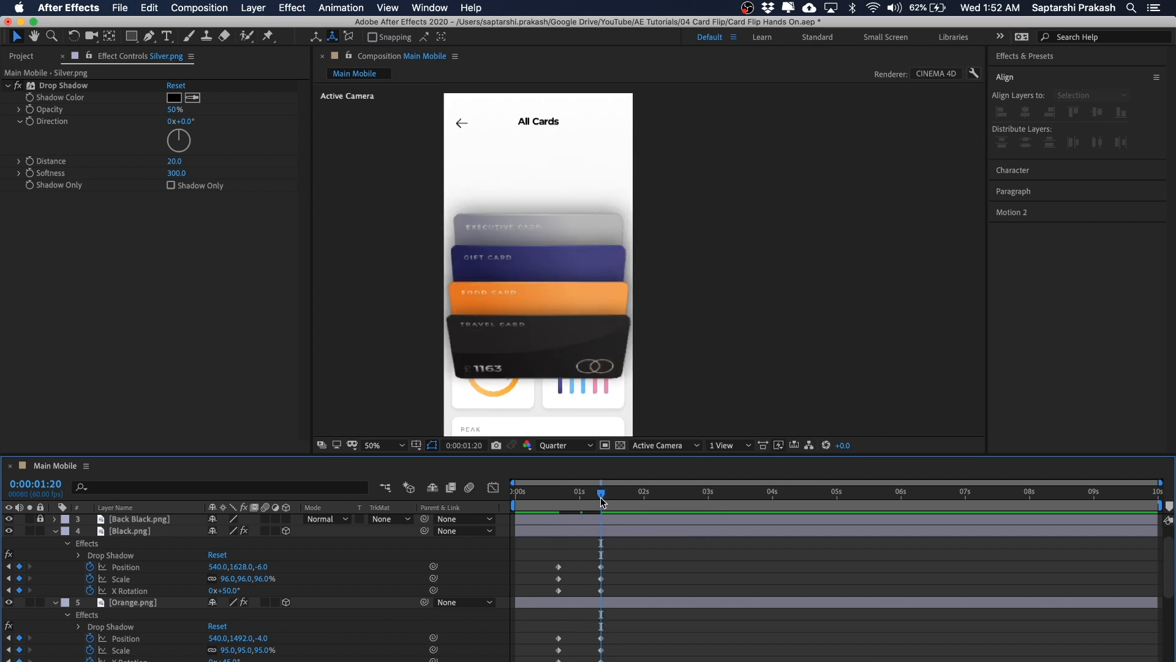
{"action": "left_click_drag", "start_coordinate": [586, 493], "coordinate": [561, 496]}
{"action": "key", "text": "space"}
{"action": "left_click_drag", "start_coordinate": [721, 255], "coordinate": [748, 315]}
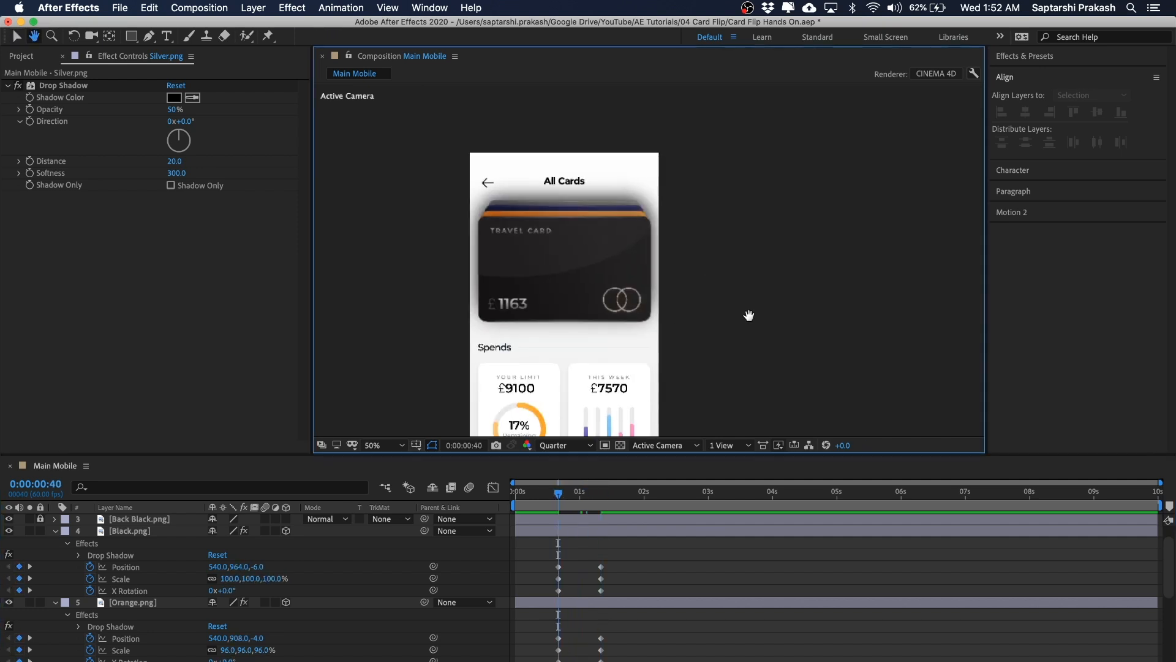
{"action": "scroll", "coordinate": [682, 233], "scroll_direction": "up", "scroll_amount": 1}
{"action": "scroll", "coordinate": [807, 240], "scroll_direction": "down", "scroll_amount": 1}
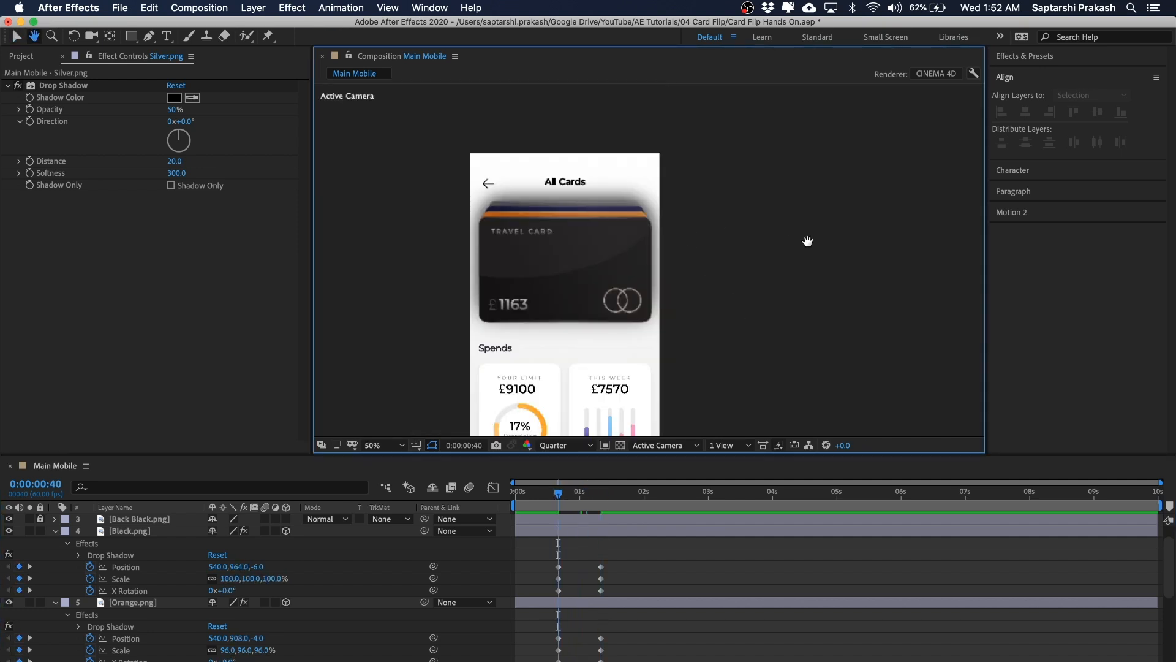
{"action": "left_click_drag", "start_coordinate": [807, 241], "coordinate": [842, 240]}
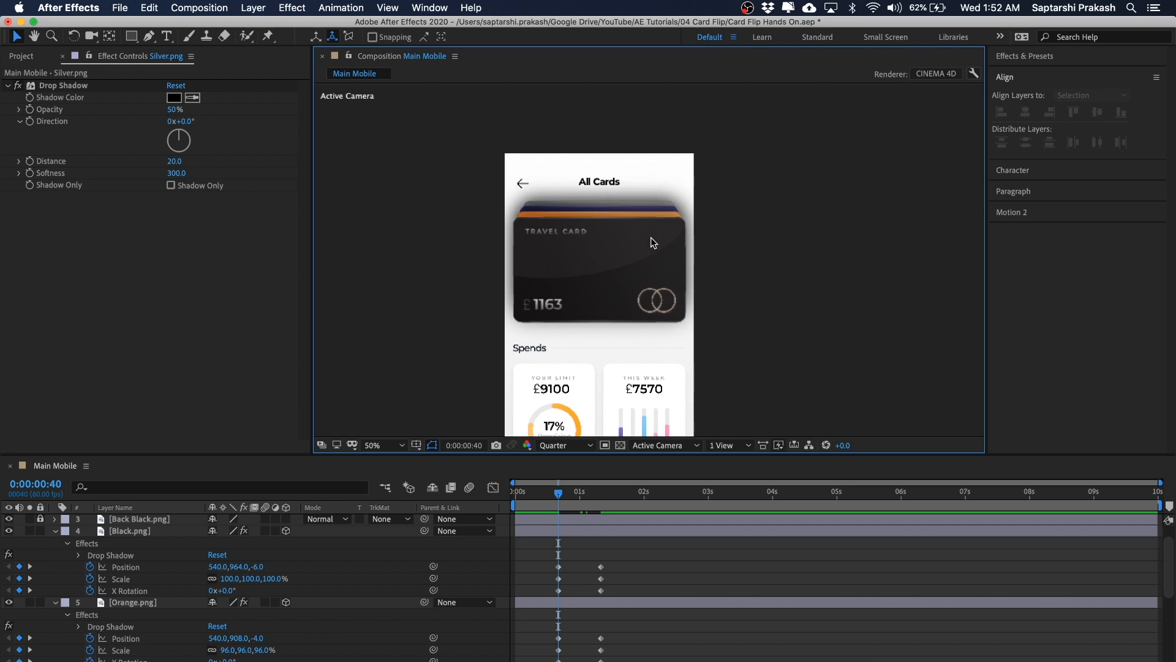
{"action": "left_click_drag", "start_coordinate": [771, 201], "coordinate": [579, 260]}
{"action": "left_click", "coordinate": [770, 203]}
{"action": "scroll", "coordinate": [666, 199], "scroll_direction": "up", "scroll_amount": 1}
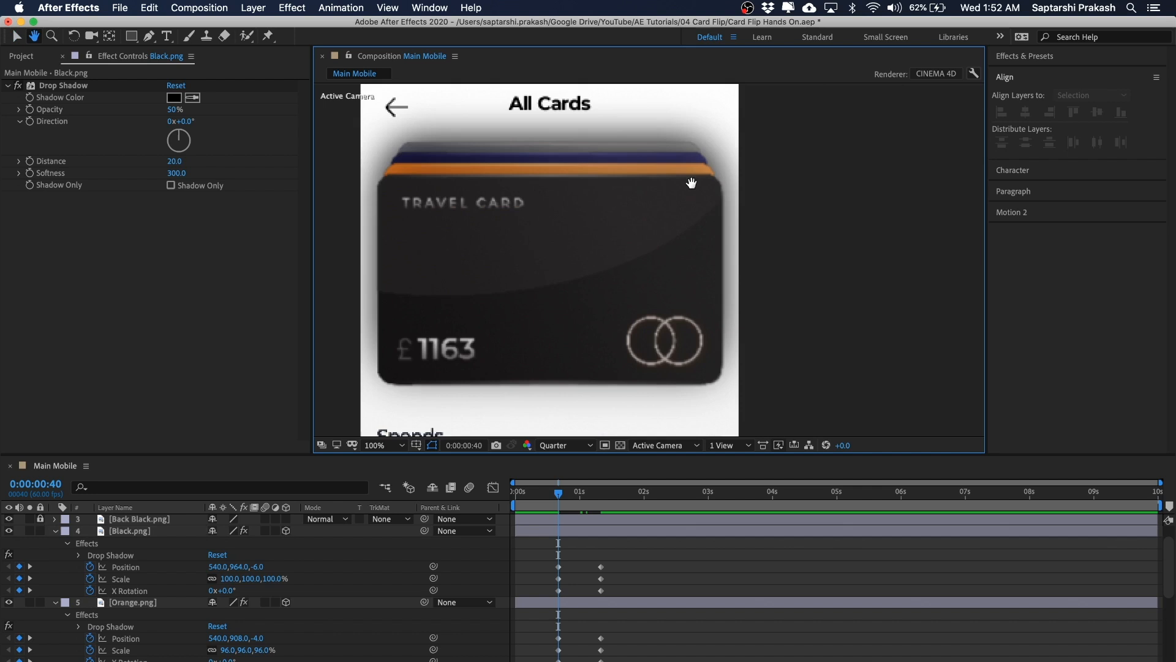
{"action": "left_click_drag", "start_coordinate": [716, 157], "coordinate": [718, 233]}
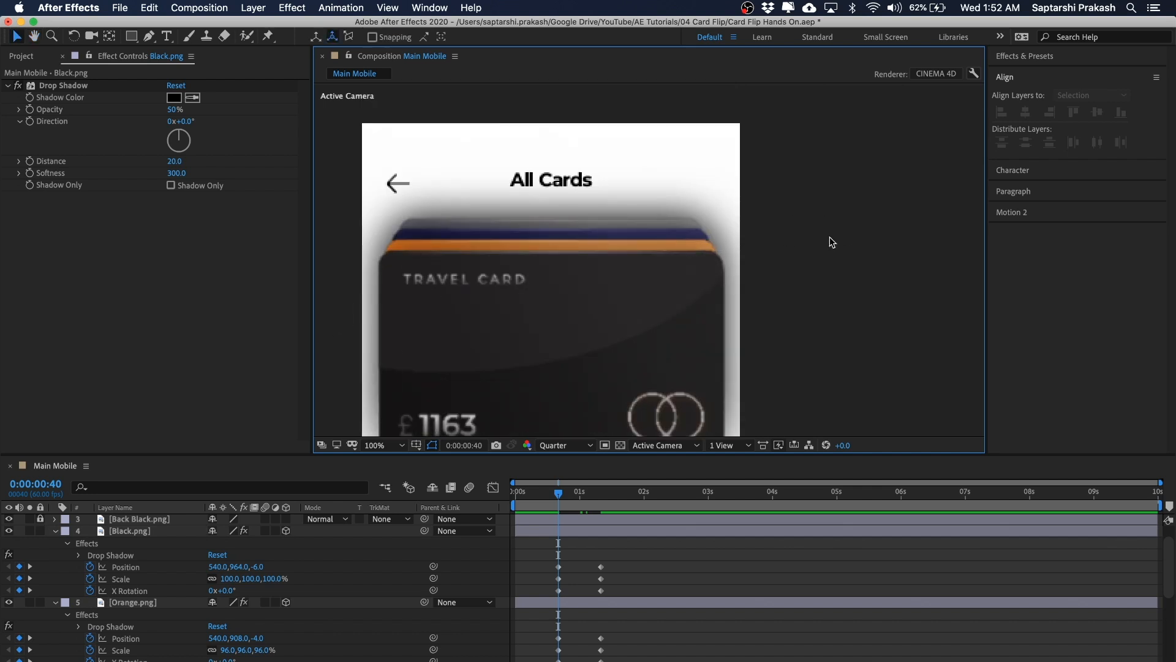
{"action": "scroll", "coordinate": [830, 237], "scroll_direction": "down", "scroll_amount": 1}
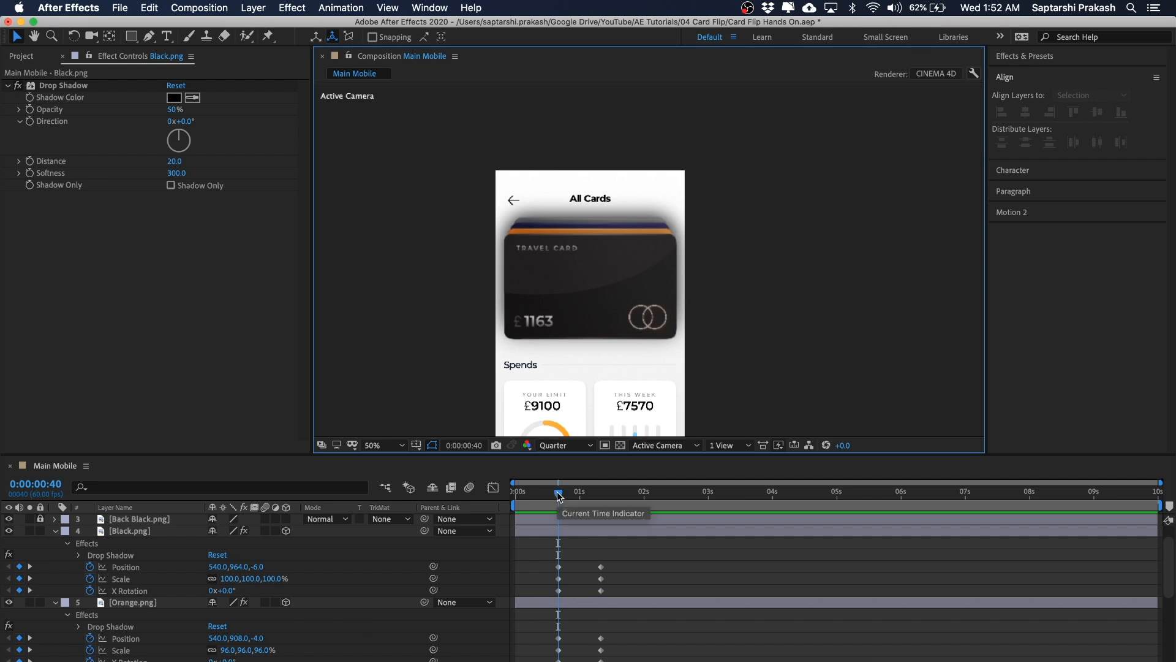
{"action": "left_click_drag", "start_coordinate": [558, 496], "coordinate": [602, 499]}
{"action": "left_click_drag", "start_coordinate": [793, 229], "coordinate": [787, 184]}
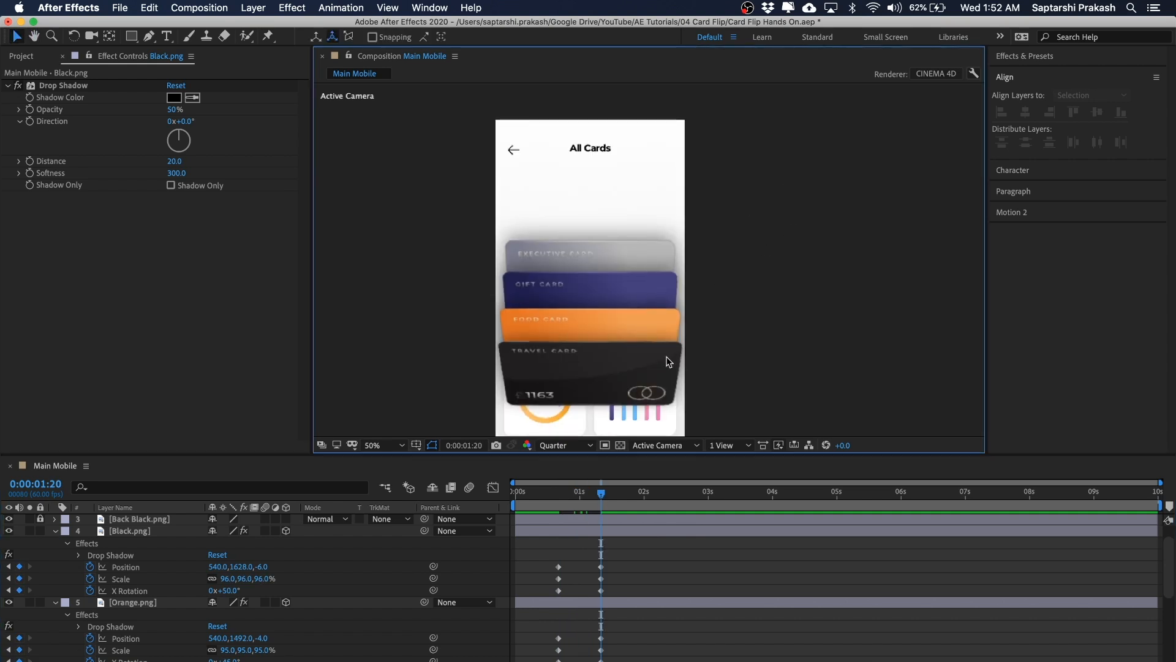
{"action": "left_click_drag", "start_coordinate": [785, 256], "coordinate": [779, 228]}
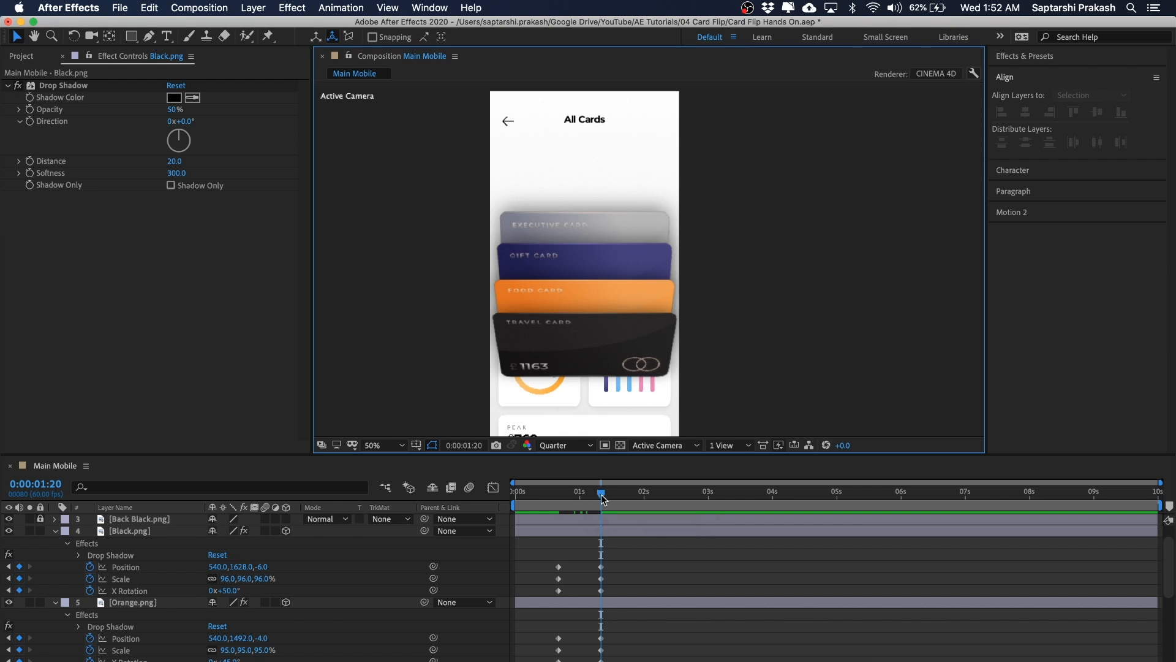
{"action": "left_click_drag", "start_coordinate": [601, 496], "coordinate": [558, 505]}
{"action": "key", "text": "h"}
{"action": "left_click_drag", "start_coordinate": [740, 151], "coordinate": [743, 209]}
{"action": "key", "text": "v"}
Step: Enlarge the timeline panel and enable keyframes on the Black card's drop shadow Opacity, Distance and Softness
{"action": "left_click", "coordinate": [151, 530]}
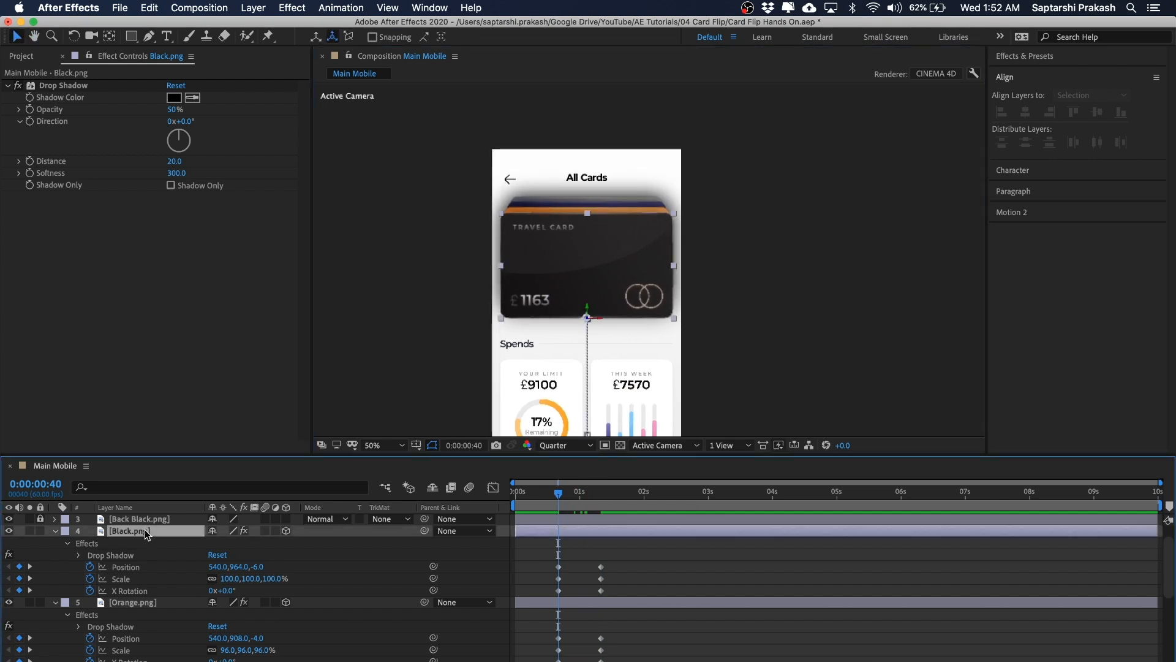
{"action": "left_click", "coordinate": [134, 606]}
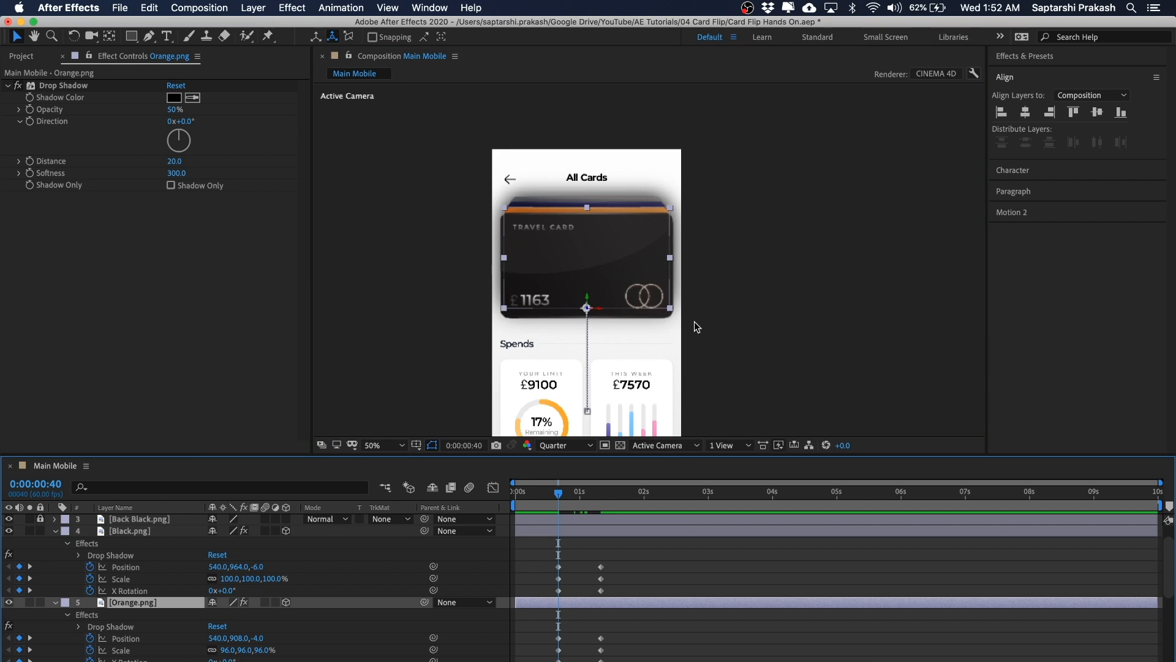
{"action": "left_click_drag", "start_coordinate": [655, 454], "coordinate": [670, 304]}
{"action": "left_click", "coordinate": [807, 177]}
{"action": "left_click_drag", "start_coordinate": [807, 178], "coordinate": [800, 191]}
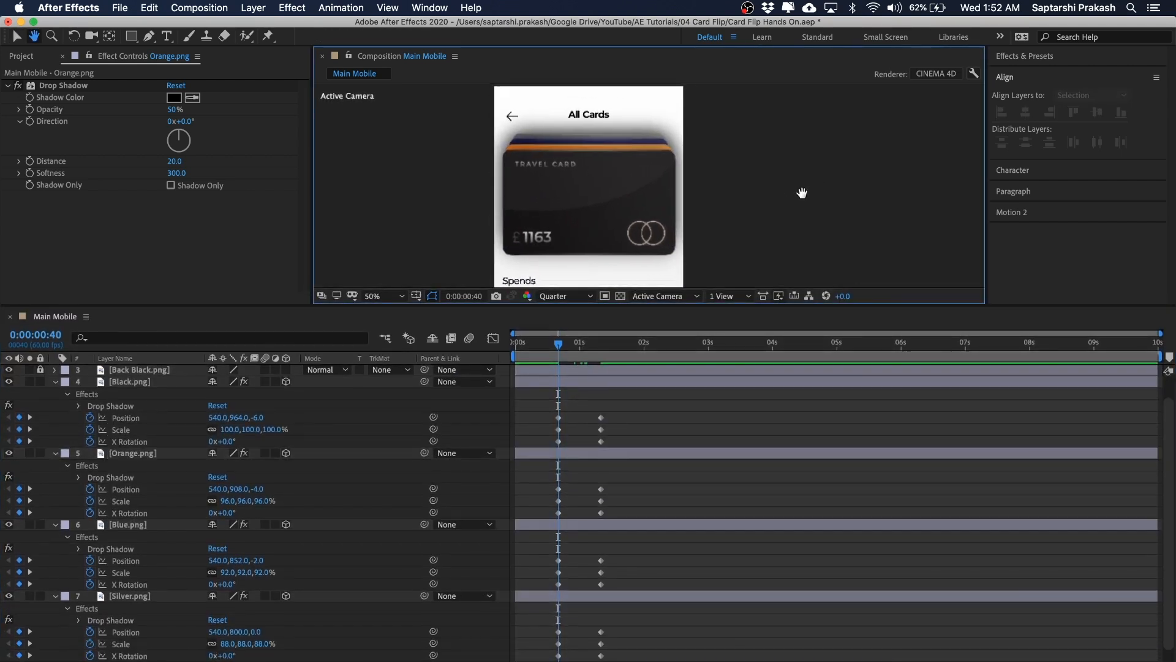
{"action": "left_click", "coordinate": [144, 382]}
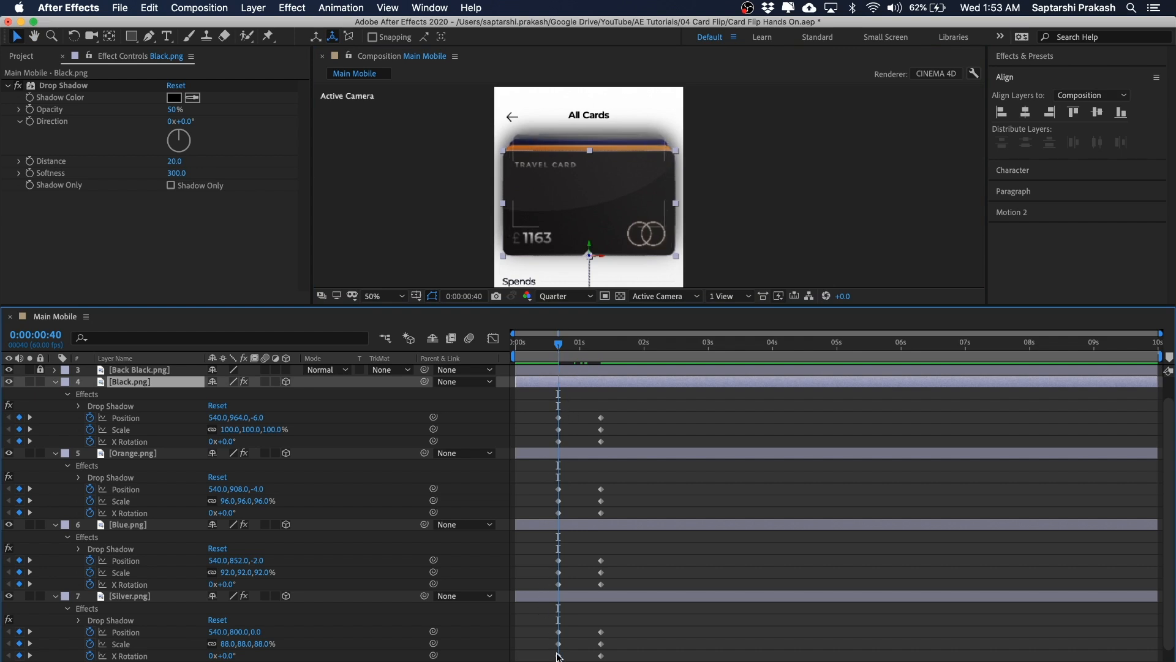
{"action": "left_click", "coordinate": [30, 117]}
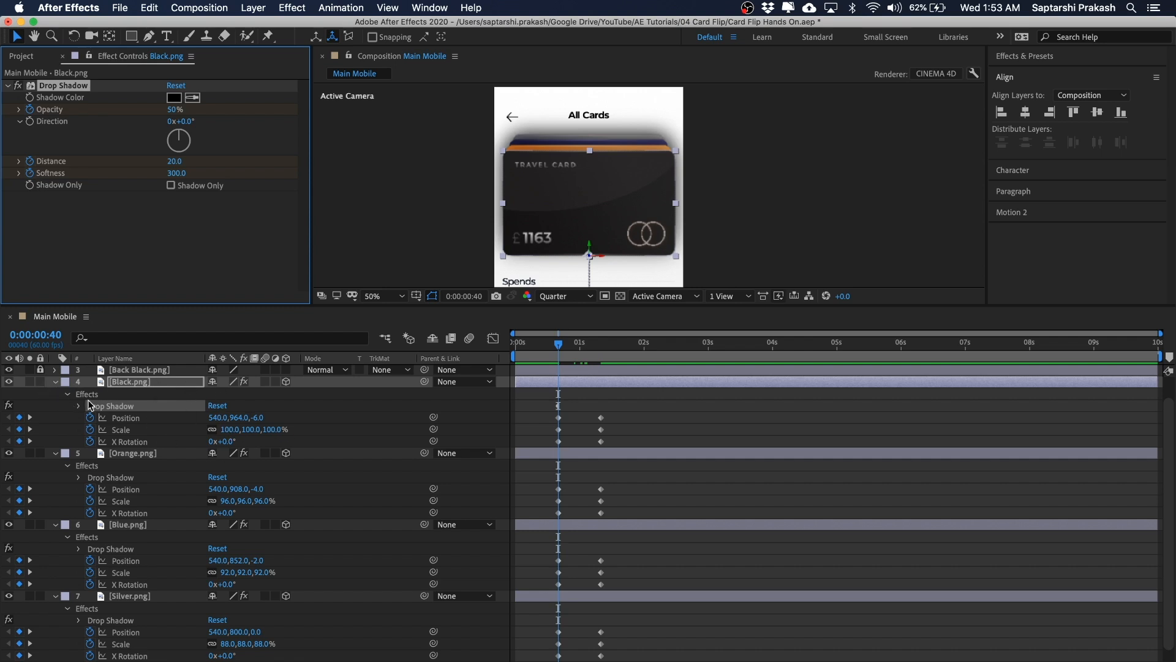
{"action": "left_click", "coordinate": [116, 403]}
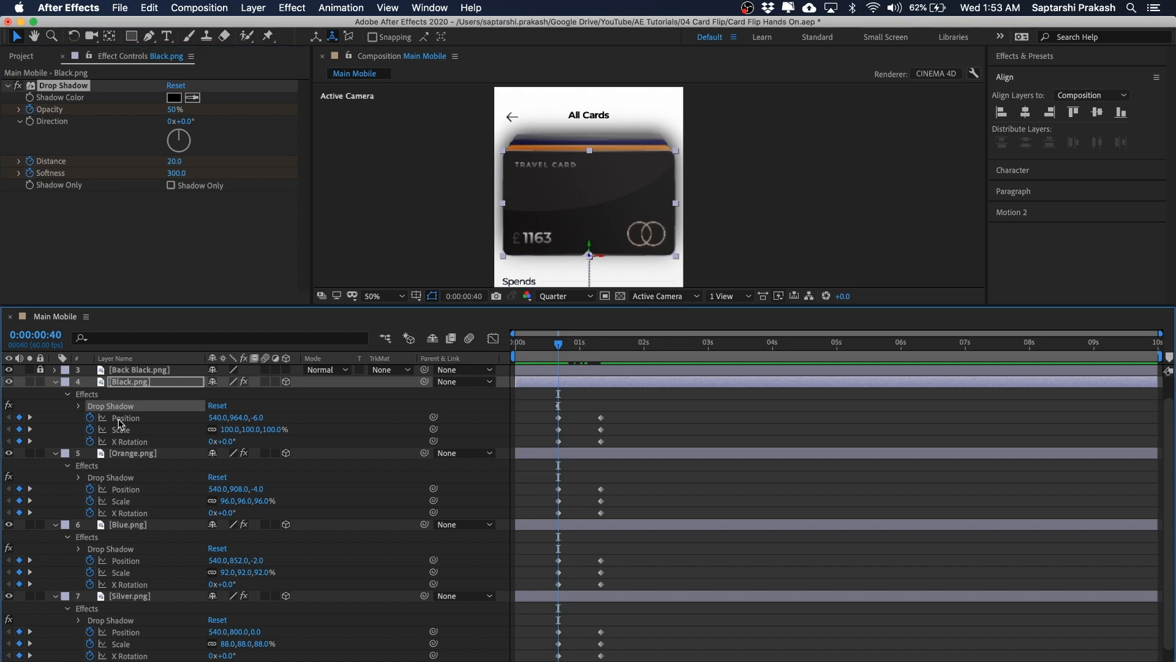
{"action": "left_click", "coordinate": [78, 406]}
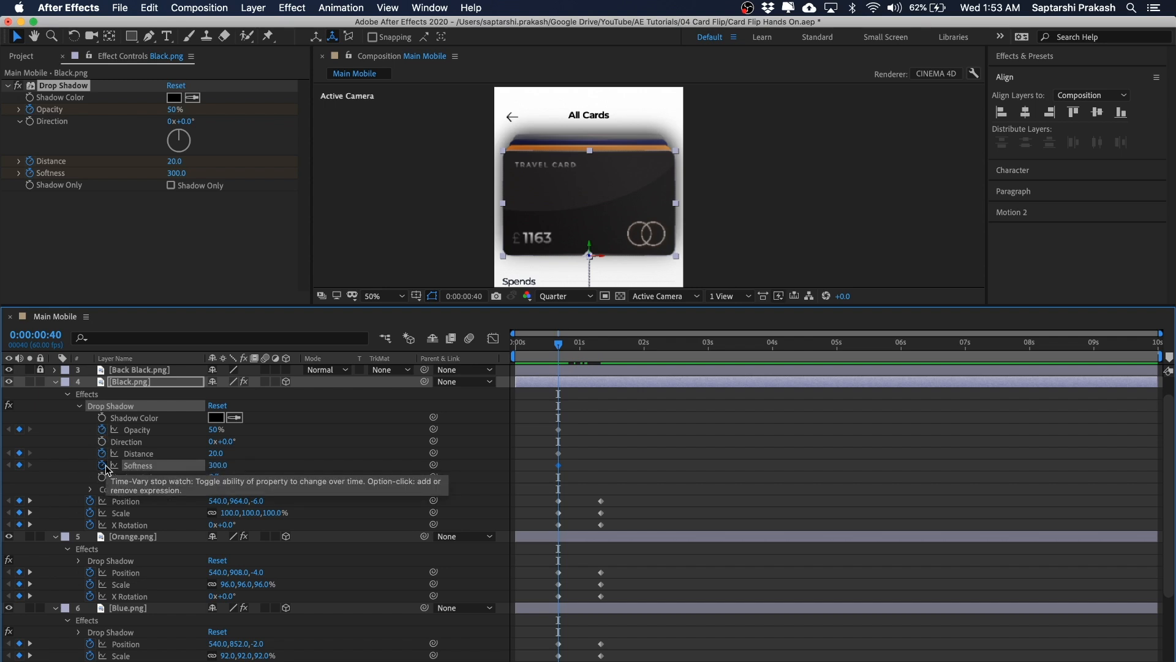
{"action": "left_click", "coordinate": [663, 428]}
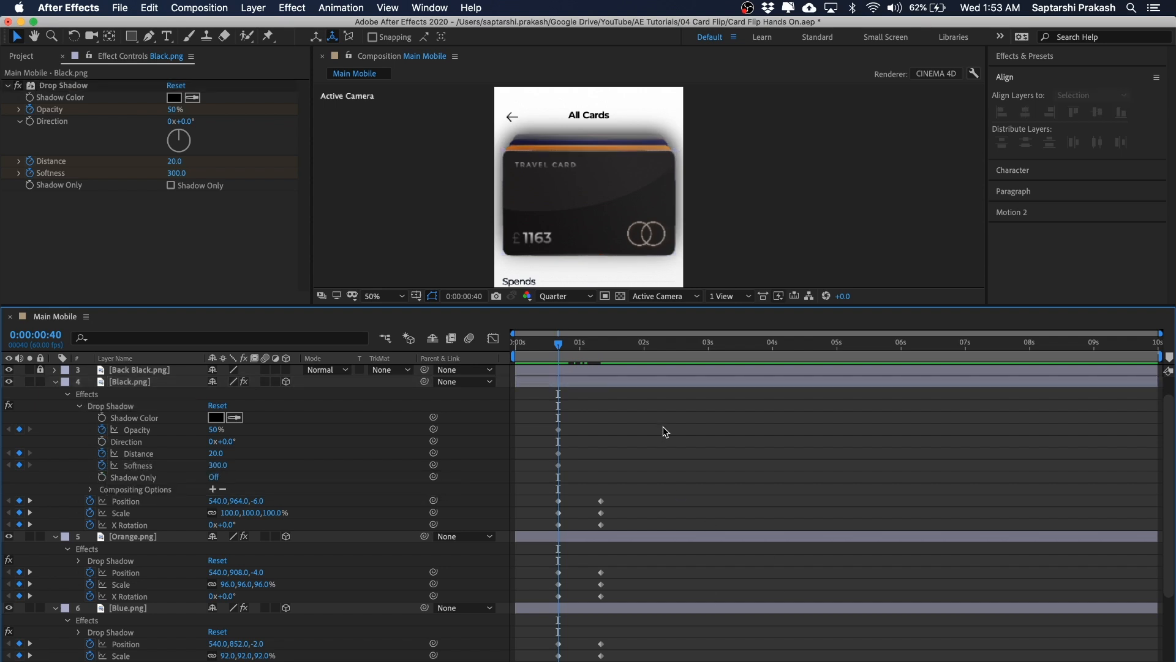
Step: Reveal all keyframed properties and add Black card drop shadow keyframes for Opacity, Distance and Softness at 0:00:01:20
{"action": "key", "text": "u"}
{"action": "key", "text": "u"}
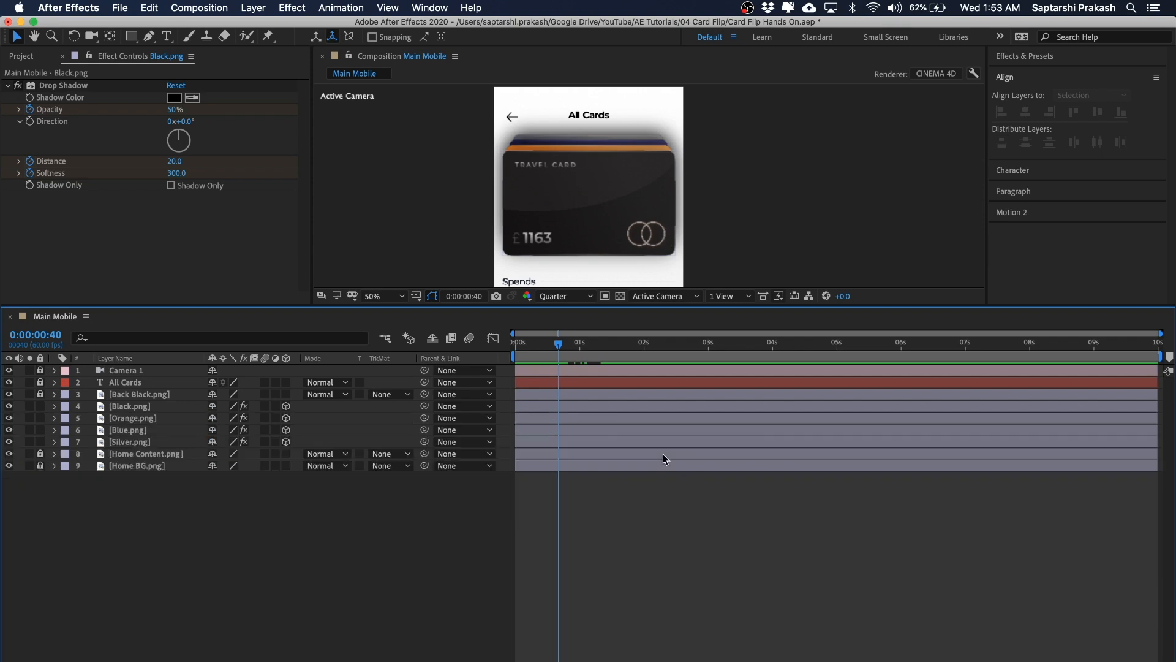
{"action": "key", "text": "u"}
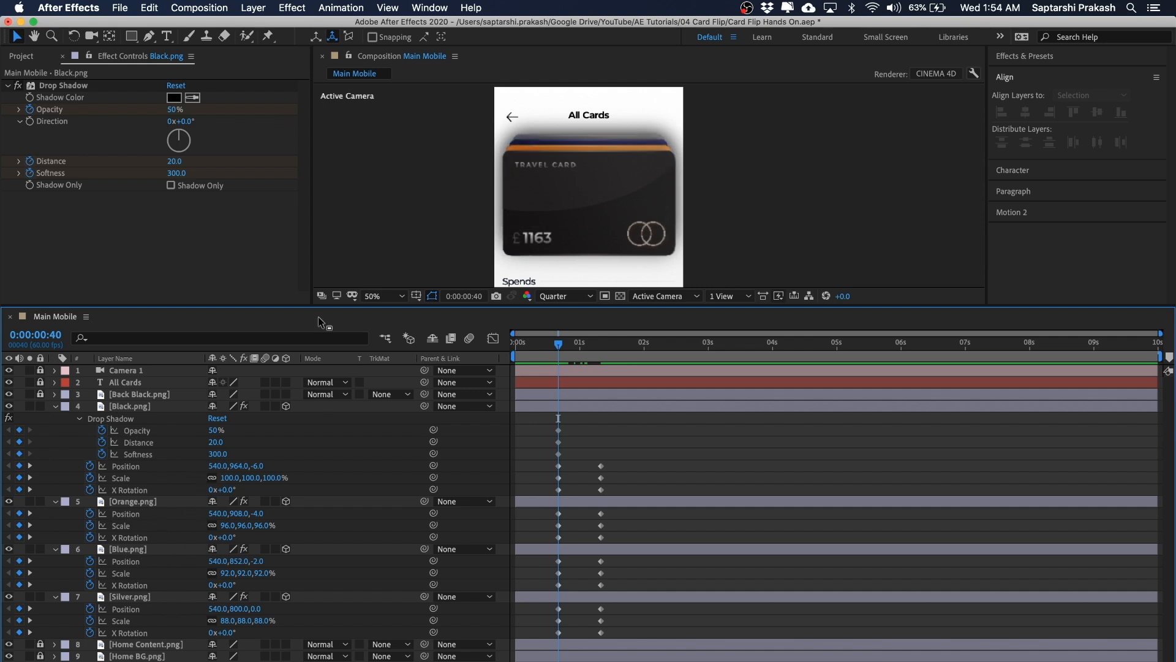
{"action": "left_click", "coordinate": [137, 406]}
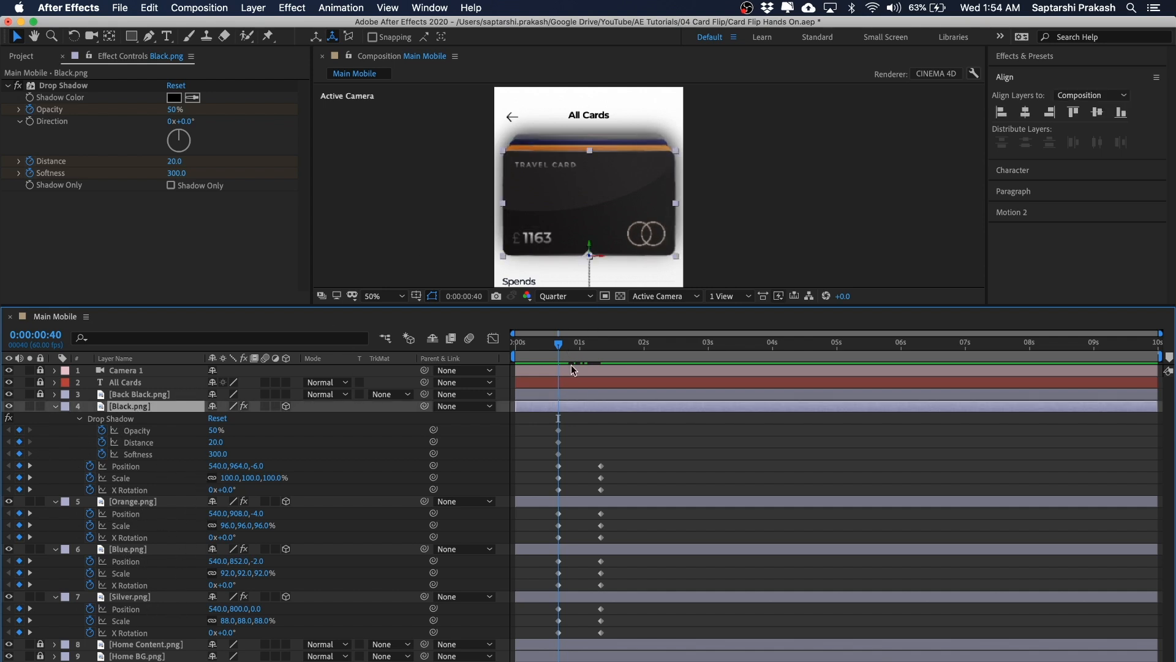
{"action": "left_click_drag", "start_coordinate": [558, 345], "coordinate": [607, 347]}
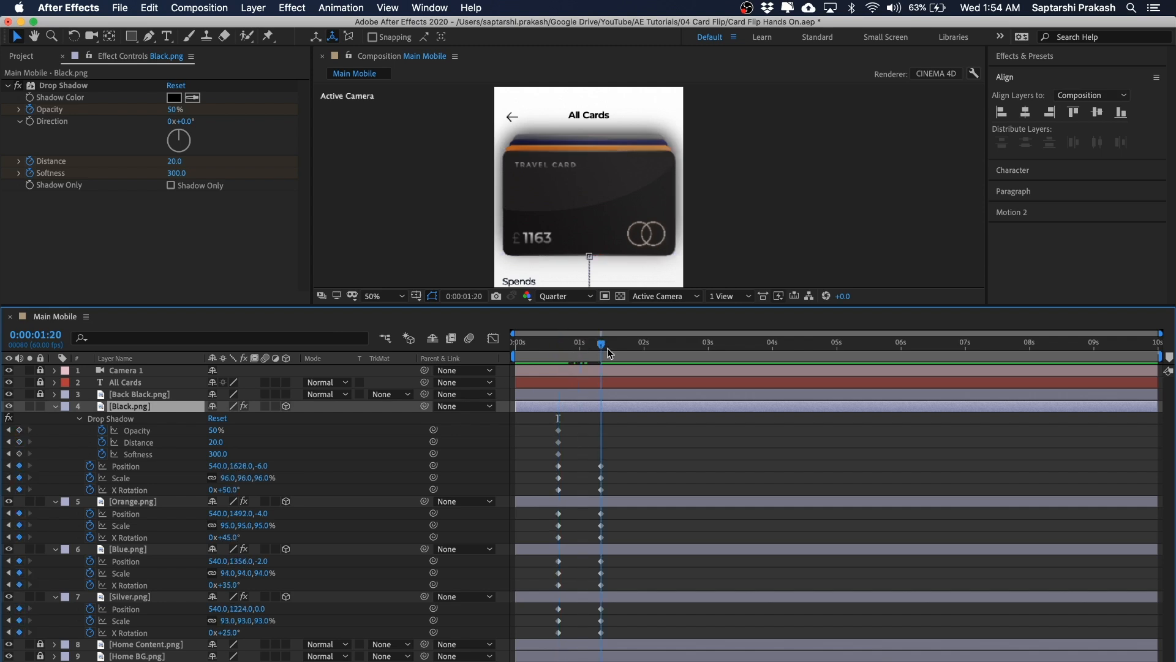
{"action": "left_click", "coordinate": [19, 430]}
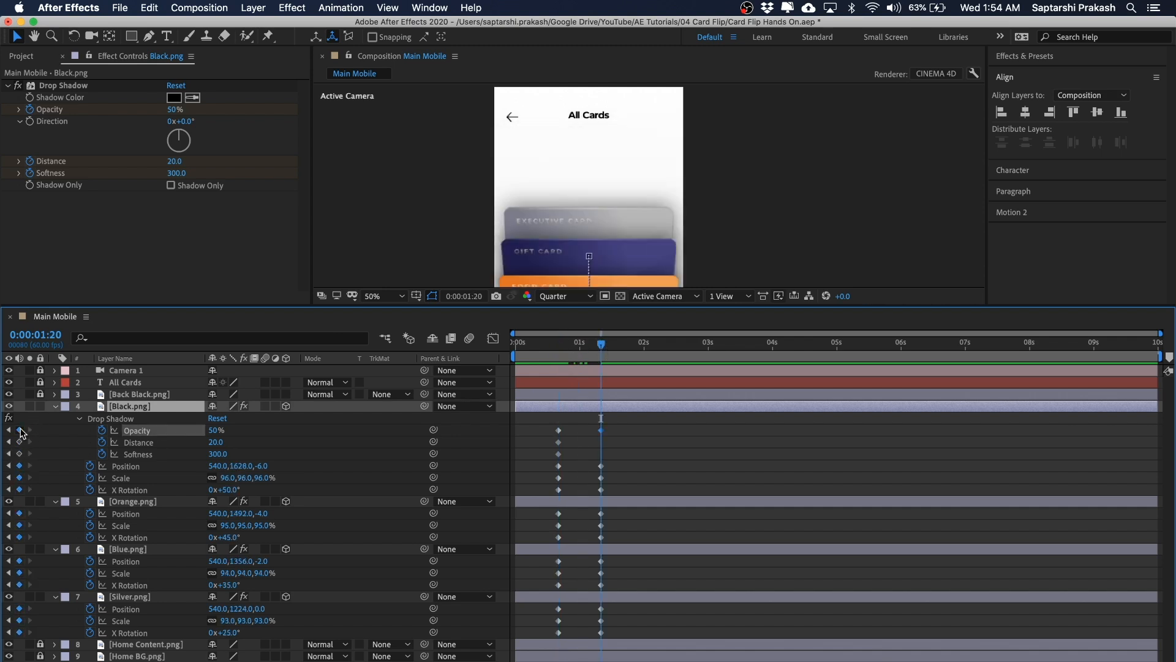
{"action": "left_click", "coordinate": [19, 441]}
{"action": "left_click", "coordinate": [19, 454]}
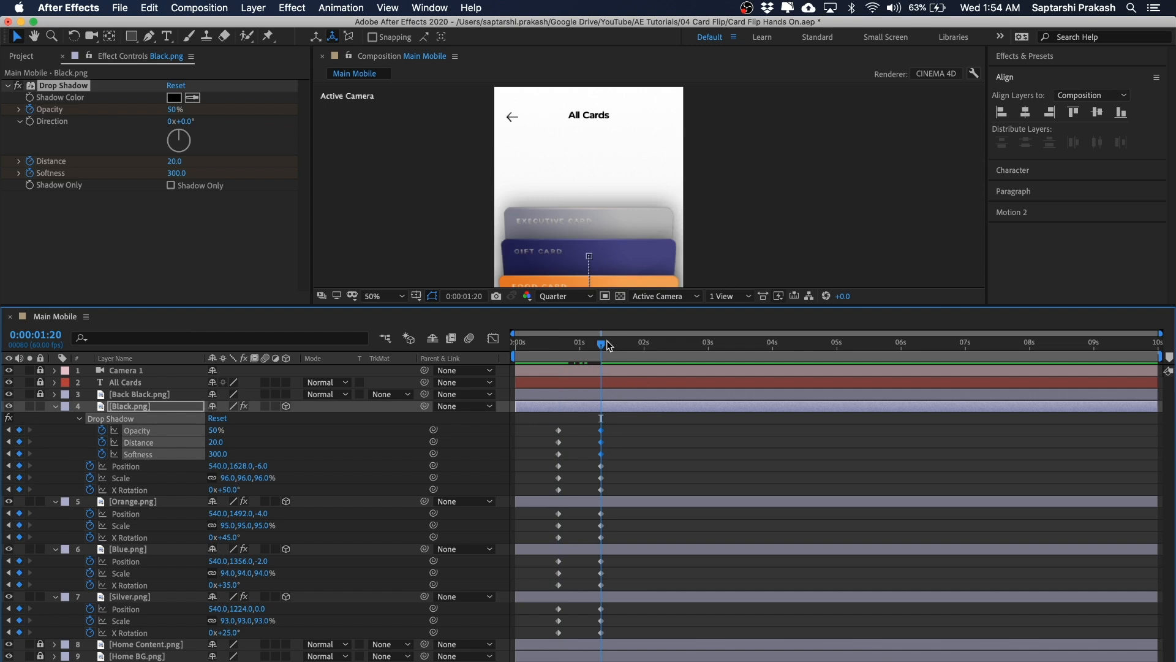
Step: At 0:00:00:40 set the Black card's drop shadow Opacity to 20%, Distance to 8 and Softness to 60
{"action": "left_click", "coordinate": [558, 346]}
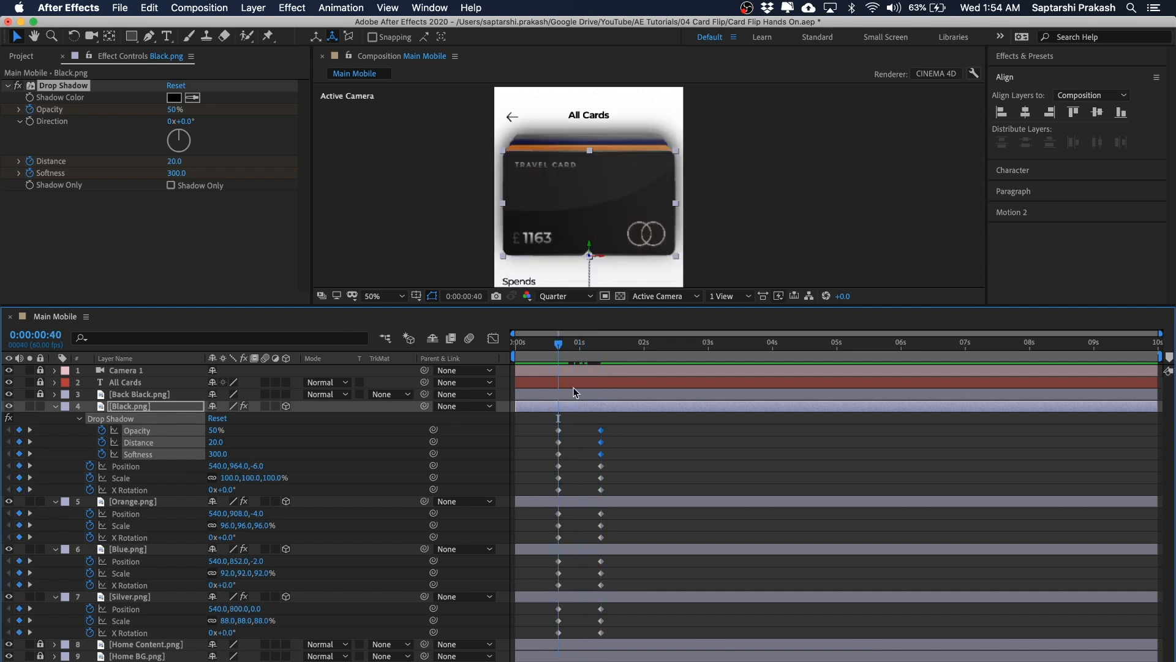
{"action": "left_click", "coordinate": [572, 432]}
{"action": "key", "text": "space"}
{"action": "mouse_move", "coordinate": [707, 132]}
{"action": "left_mouse_down"}
{"action": "mouse_move", "coordinate": [704, 152]}
{"action": "mouse_move", "coordinate": [720, 146]}
{"action": "left_mouse_up"}
{"action": "key", "text": "space"}
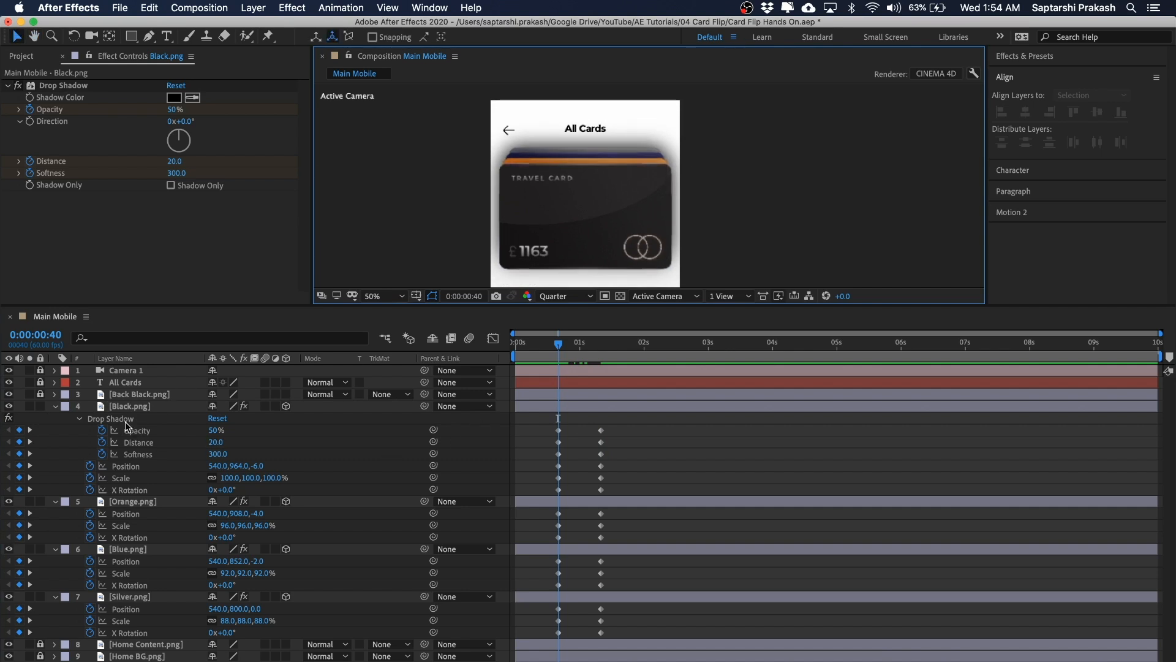
{"action": "left_click", "coordinate": [214, 430]}
{"action": "type", "text": "20"}
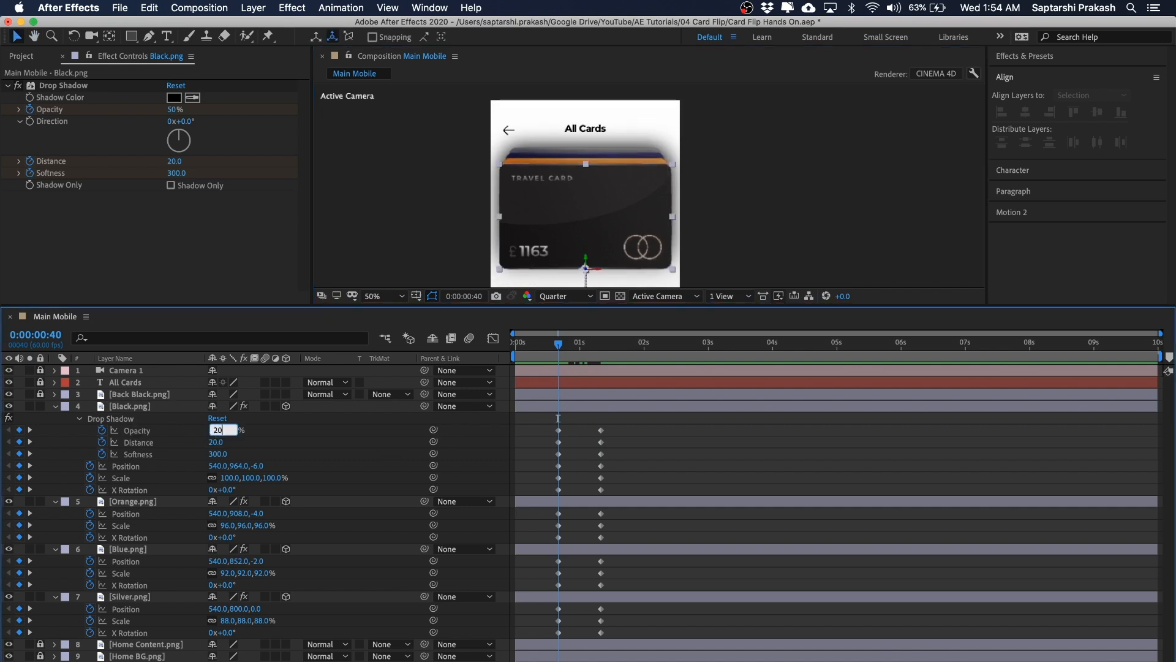
{"action": "key", "text": "Return"}
{"action": "left_click", "coordinate": [217, 442]}
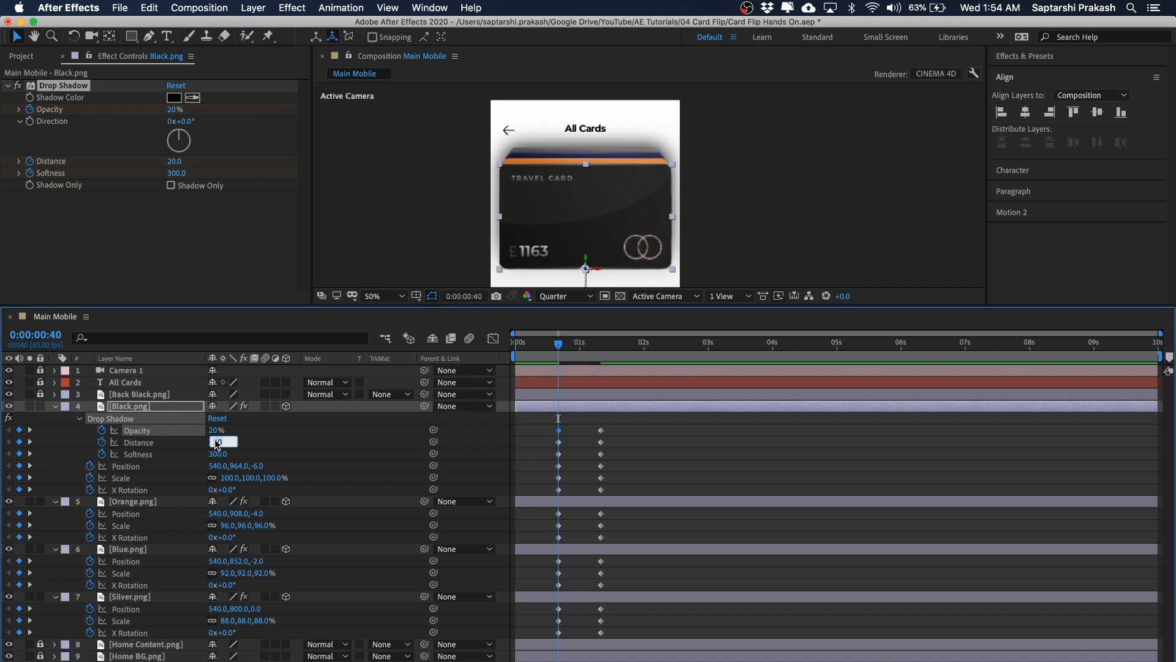
{"action": "key", "text": "Tab"}
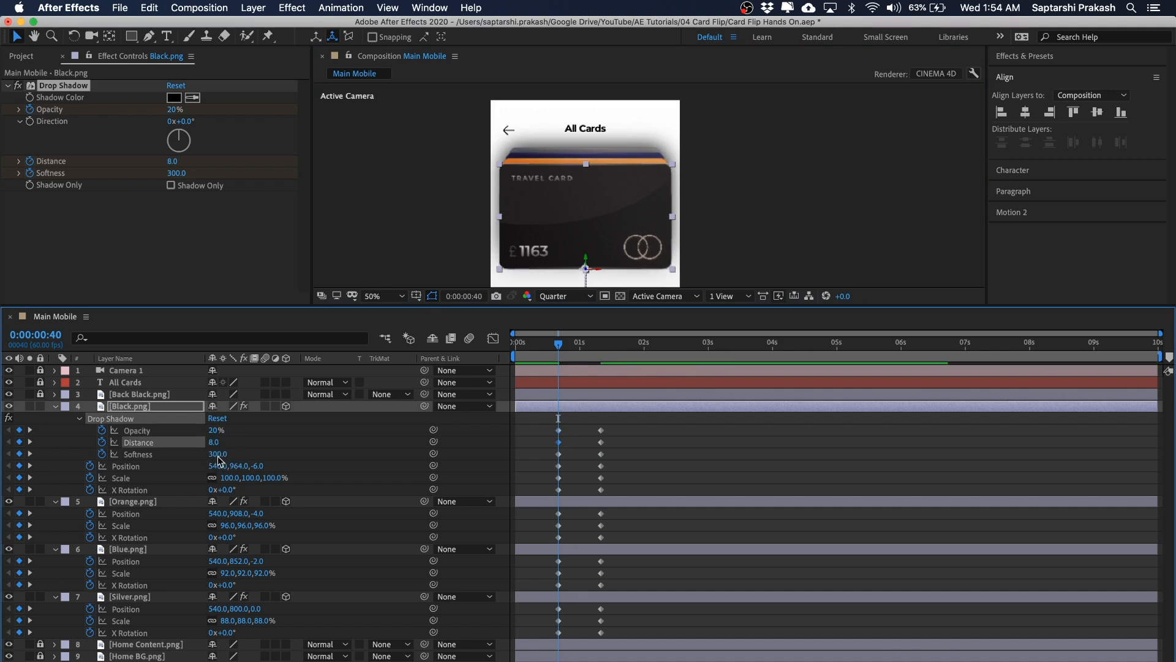
{"action": "type", "text": "60"}
{"action": "key", "text": "Return"}
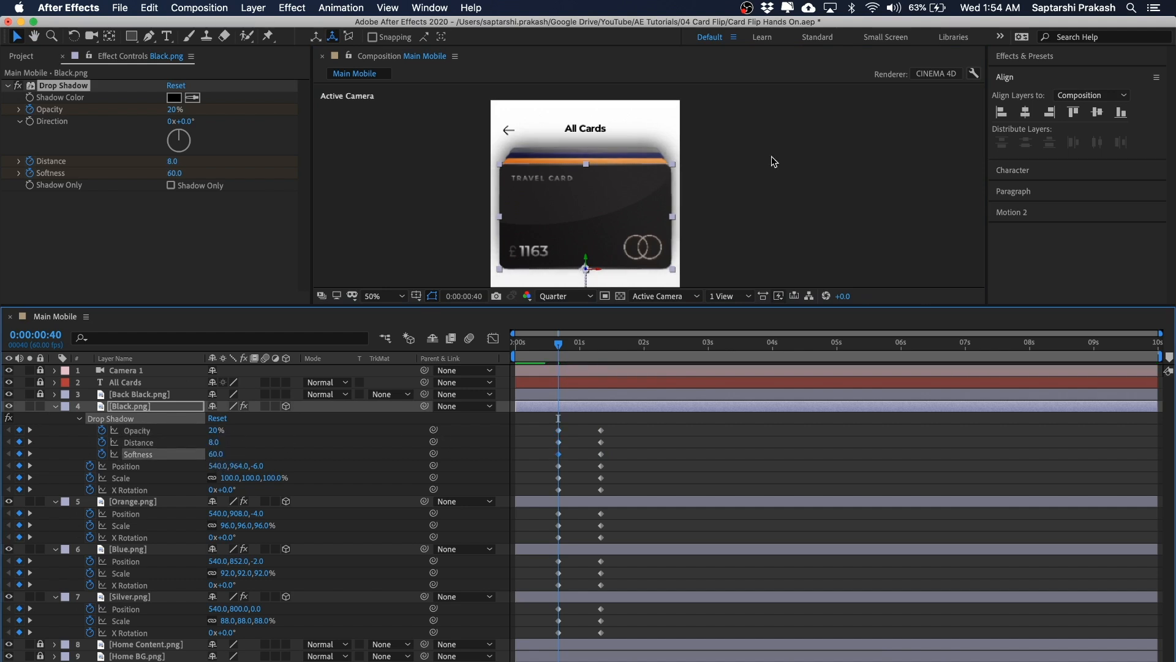
Step: Keyframe the Orange card's drop shadow Opacity, Distance and Softness at 0:00:00:40 and 0:00:01:20
{"action": "left_click", "coordinate": [650, 491]}
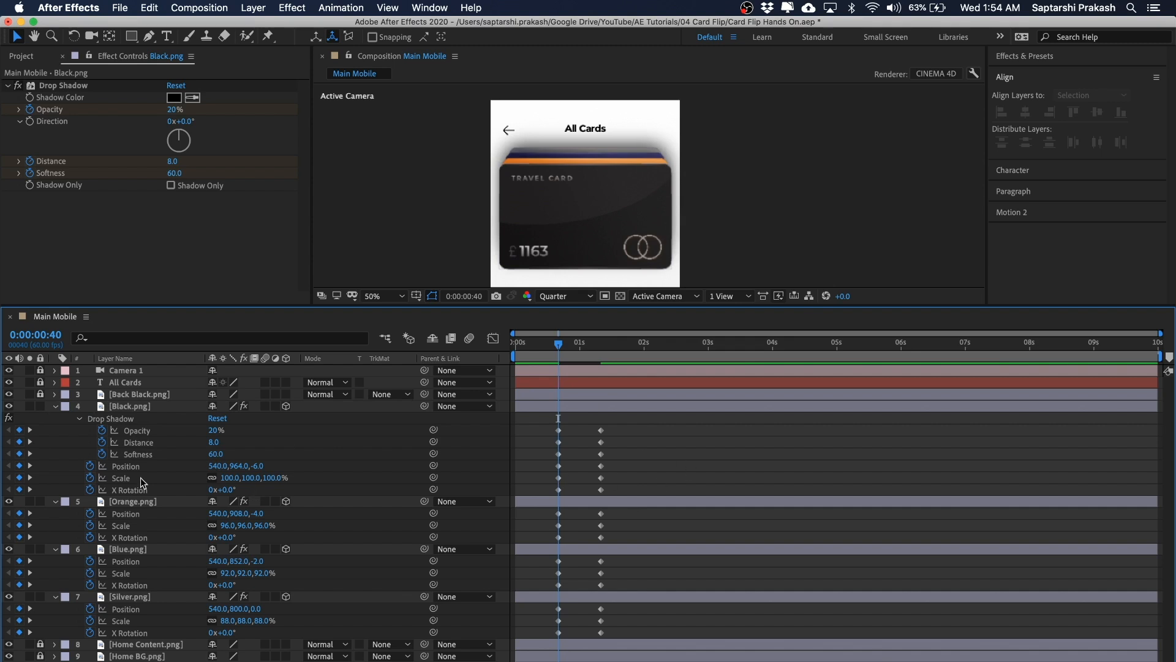
{"action": "left_click", "coordinate": [145, 499]}
{"action": "left_click", "coordinate": [579, 452]}
{"action": "left_click", "coordinate": [142, 503]}
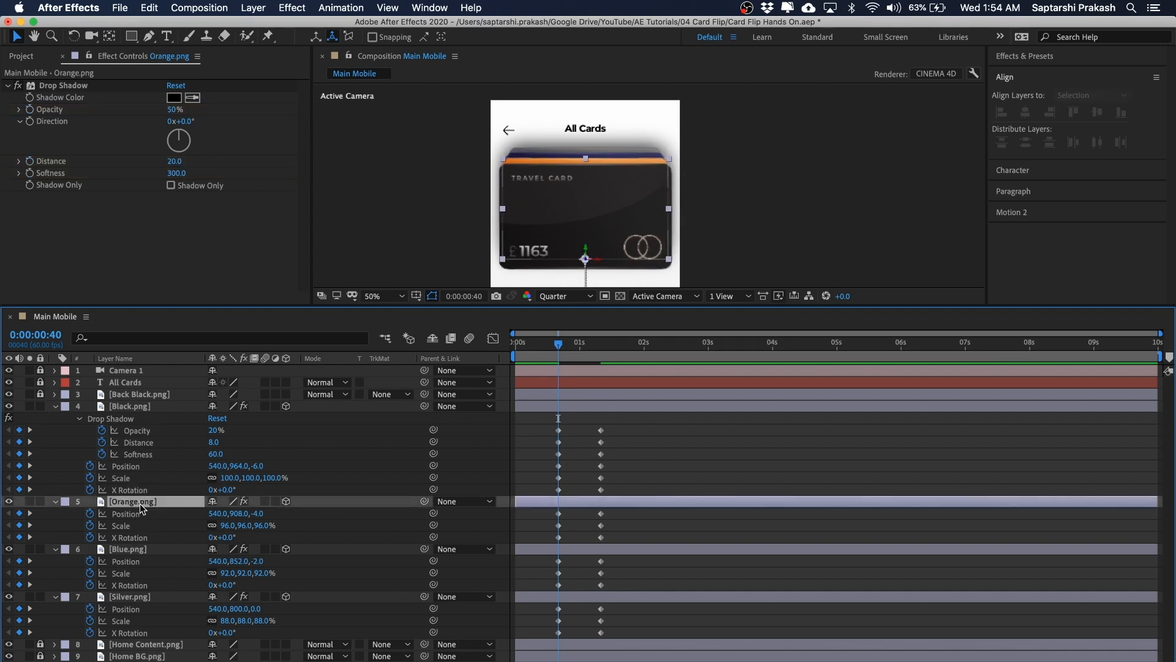
{"action": "left_click", "coordinate": [29, 109]}
{"action": "left_click", "coordinate": [29, 161]}
{"action": "left_click", "coordinate": [29, 172]}
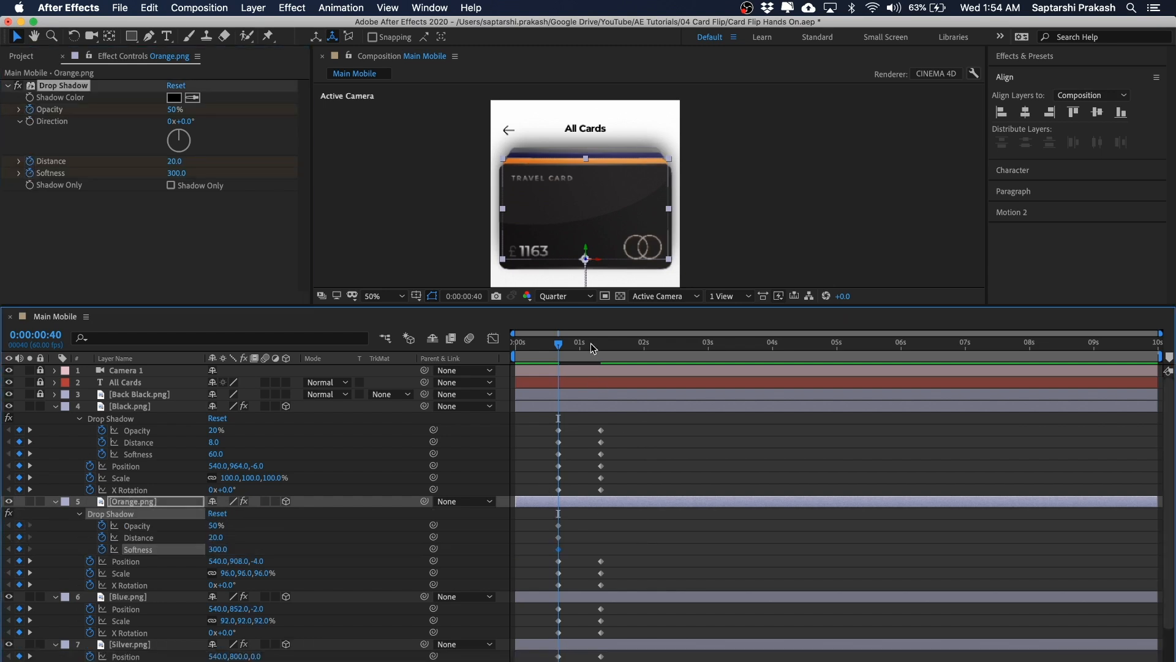
{"action": "left_click", "coordinate": [601, 343]}
{"action": "left_click", "coordinate": [19, 525]}
{"action": "left_click", "coordinate": [19, 537]}
{"action": "left_click", "coordinate": [19, 549]}
Step: At 0:00:00:40 set the Orange card's drop shadow Opacity to 20%, Distance to 8 and Softness to 60
{"action": "left_click", "coordinate": [558, 343]}
{"action": "left_click", "coordinate": [215, 525]}
{"action": "type", "text": "20"}
{"action": "left_click", "coordinate": [214, 538]}
{"action": "type", "text": "8"}
{"action": "left_click", "coordinate": [216, 549]}
{"action": "type", "text": "60"}
{"action": "key", "text": "Return"}
Step: Keyframe the Blue card's drop shadow Opacity, Distance and Softness at 0:00:00:40 and 0:00:01:20
{"action": "left_click", "coordinate": [621, 541]}
{"action": "scroll", "coordinate": [621, 542], "scroll_direction": "down", "scroll_amount": 4}
{"action": "left_click", "coordinate": [616, 554]}
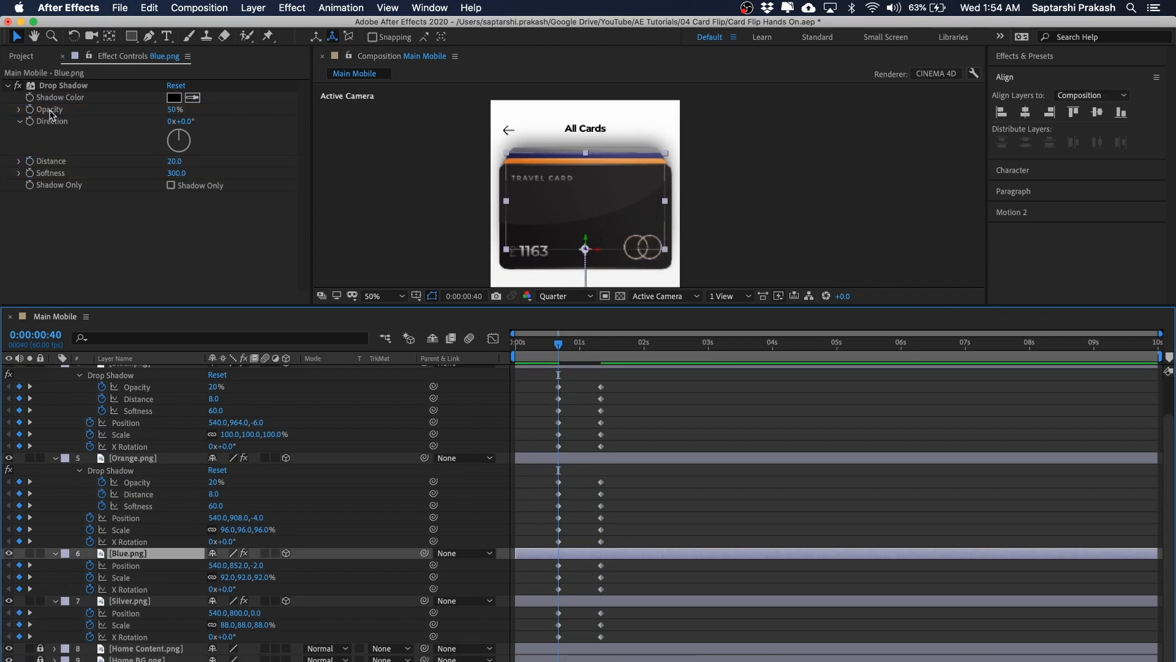
{"action": "left_click", "coordinate": [29, 109]}
{"action": "left_click", "coordinate": [29, 161]}
{"action": "left_click", "coordinate": [30, 172]}
{"action": "scroll", "coordinate": [638, 520], "scroll_direction": "down", "scroll_amount": 4}
{"action": "left_click", "coordinate": [600, 346]}
{"action": "left_click_drag", "start_coordinate": [19, 529], "coordinate": [19, 556]}
Step: At 0:00:00:40 set the Blue card's drop shadow Opacity to 20%, Distance to 8 and Softness to 60
{"action": "left_click", "coordinate": [558, 343]}
{"action": "left_click", "coordinate": [215, 529]}
{"action": "type", "text": "20"}
{"action": "left_click", "coordinate": [214, 541]}
{"action": "type", "text": "8"}
{"action": "left_click", "coordinate": [215, 553]}
{"action": "type", "text": "60"}
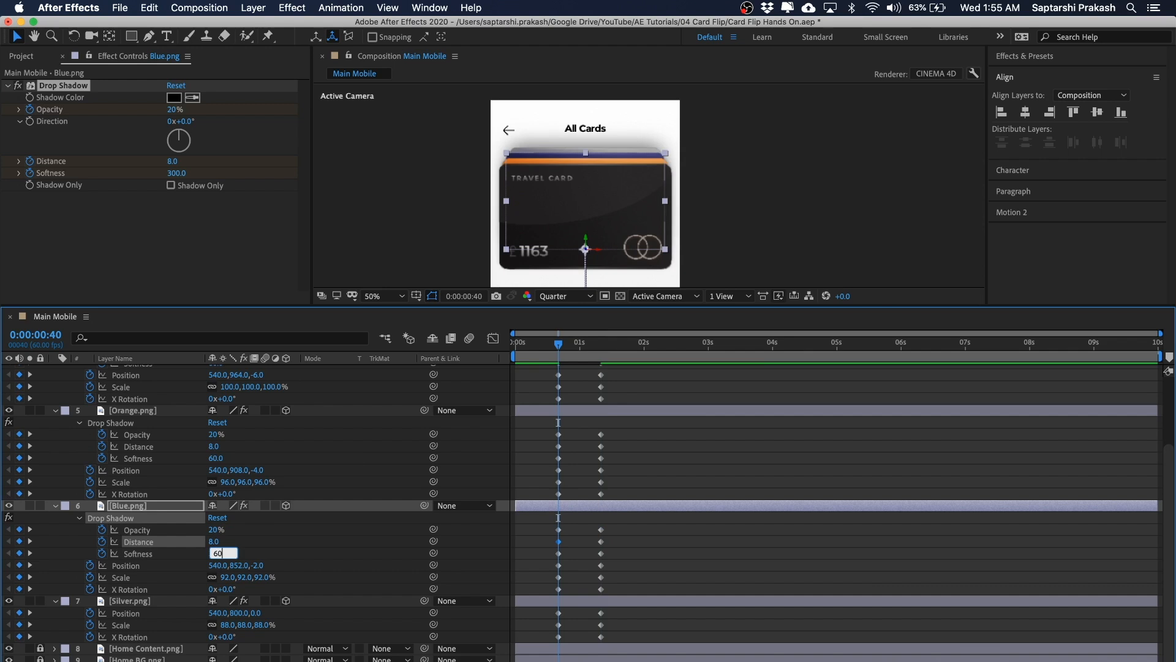
{"action": "key", "text": "Return"}
Step: Select the Silver card and enable keyframes for its drop shadow Opacity, Distance and Softness
{"action": "left_click", "coordinate": [654, 601]}
{"action": "left_click", "coordinate": [30, 109]}
{"action": "left_click", "coordinate": [29, 161]}
{"action": "left_click", "coordinate": [30, 173]}
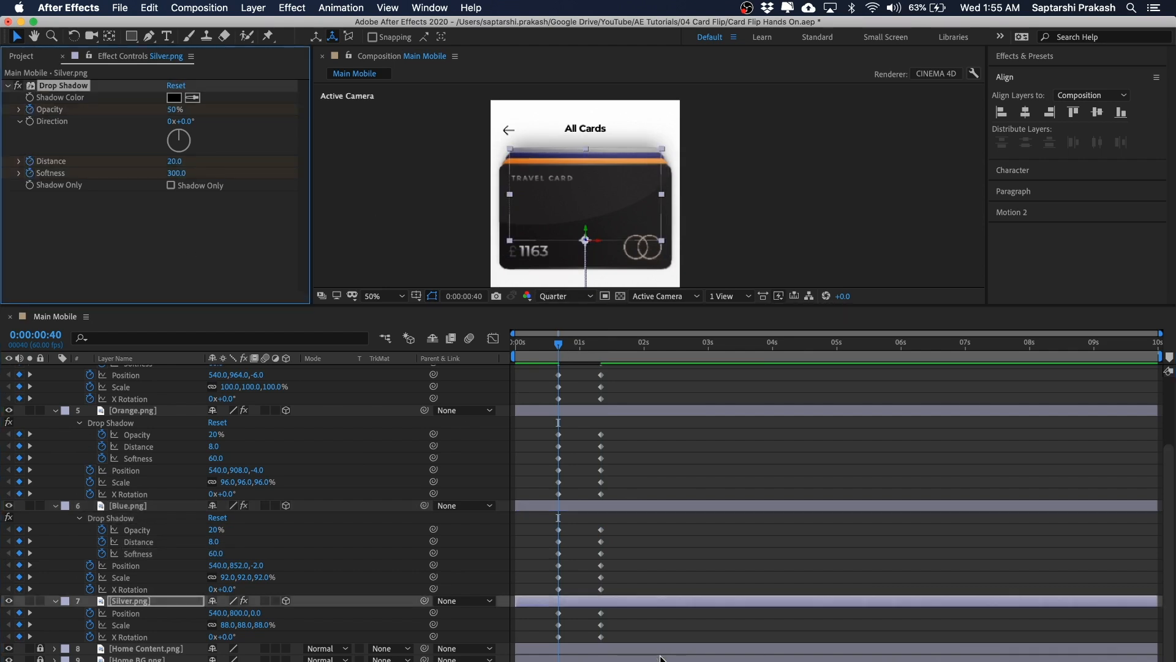
Step: Add keyframes for the Silver card's drop shadow Opacity, Distance and Softness at 0:00:01:20
{"action": "key", "text": "u"}
{"action": "key", "text": "u"}
{"action": "scroll", "coordinate": [660, 656], "scroll_direction": "down", "scroll_amount": 4}
{"action": "left_click_drag", "start_coordinate": [557, 344], "coordinate": [590, 344]}
{"action": "left_click_drag", "start_coordinate": [19, 577], "coordinate": [19, 601]}
{"action": "left_click", "coordinate": [605, 442]}
{"action": "left_click_drag", "start_coordinate": [600, 344], "coordinate": [569, 347]}
Step: At 0:00:00:40 set the Silver card's drop shadow Opacity to 20%, Distance to 8 and Softness to 60
{"action": "left_click", "coordinate": [215, 577]}
{"action": "type", "text": "20"}
{"action": "left_click", "coordinate": [214, 588]}
{"action": "type", "text": "8"}
{"action": "left_click", "coordinate": [217, 601]}
{"action": "type", "text": "60"}
{"action": "key", "text": "Return"}
{"action": "left_click", "coordinate": [684, 479]}
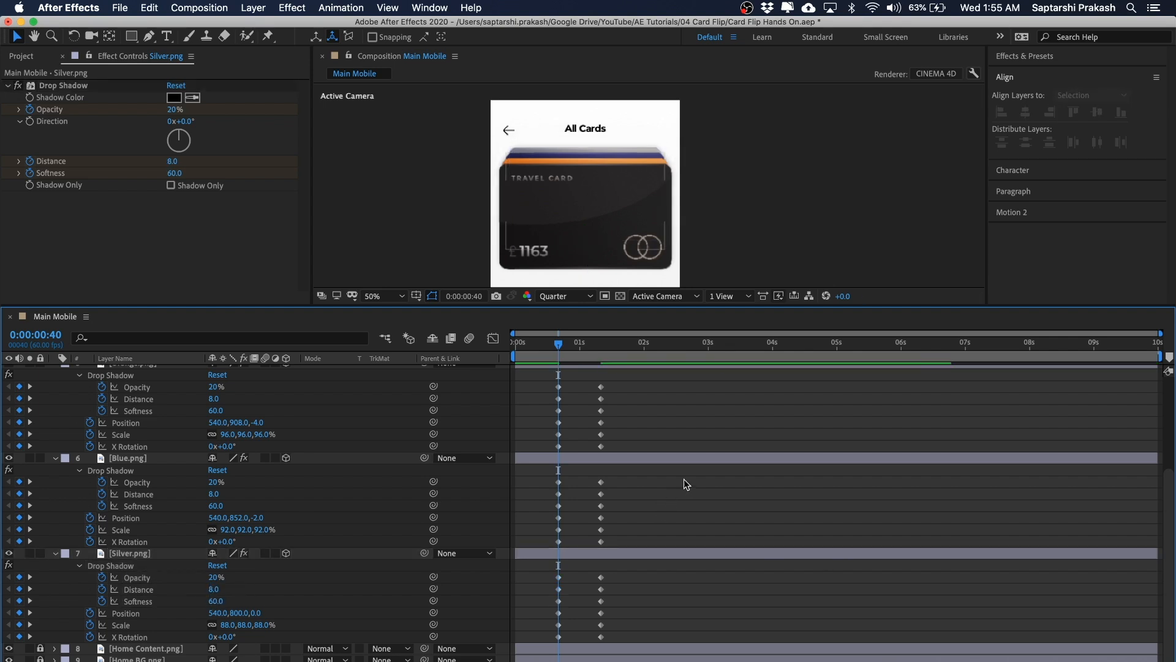
Step: Preview the fanned card stack in the composition viewer between 0:00:00:40 and 0:00:01:20
{"action": "scroll", "coordinate": [675, 497], "scroll_direction": "up", "scroll_amount": 5}
{"action": "scroll", "coordinate": [673, 524], "scroll_direction": "down", "scroll_amount": 5}
{"action": "scroll", "coordinate": [674, 525], "scroll_direction": "up", "scroll_amount": 3}
{"action": "left_click", "coordinate": [735, 143]}
{"action": "left_click_drag", "start_coordinate": [752, 153], "coordinate": [487, 217]}
{"action": "key", "text": "space"}
{"action": "left_click_drag", "start_coordinate": [777, 144], "coordinate": [777, 165]}
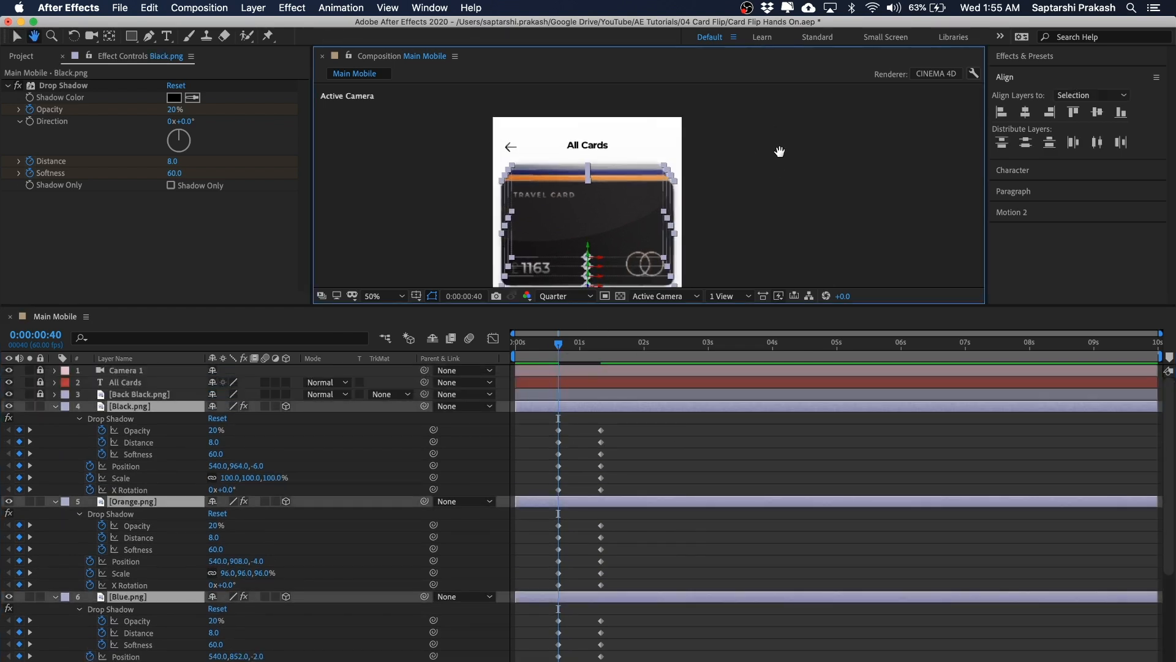
{"action": "left_click", "coordinate": [781, 155]}
{"action": "key", "text": "period"}
{"action": "key", "text": "comma"}
{"action": "key", "text": "space"}
{"action": "left_click_drag", "start_coordinate": [736, 175], "coordinate": [729, 174]}
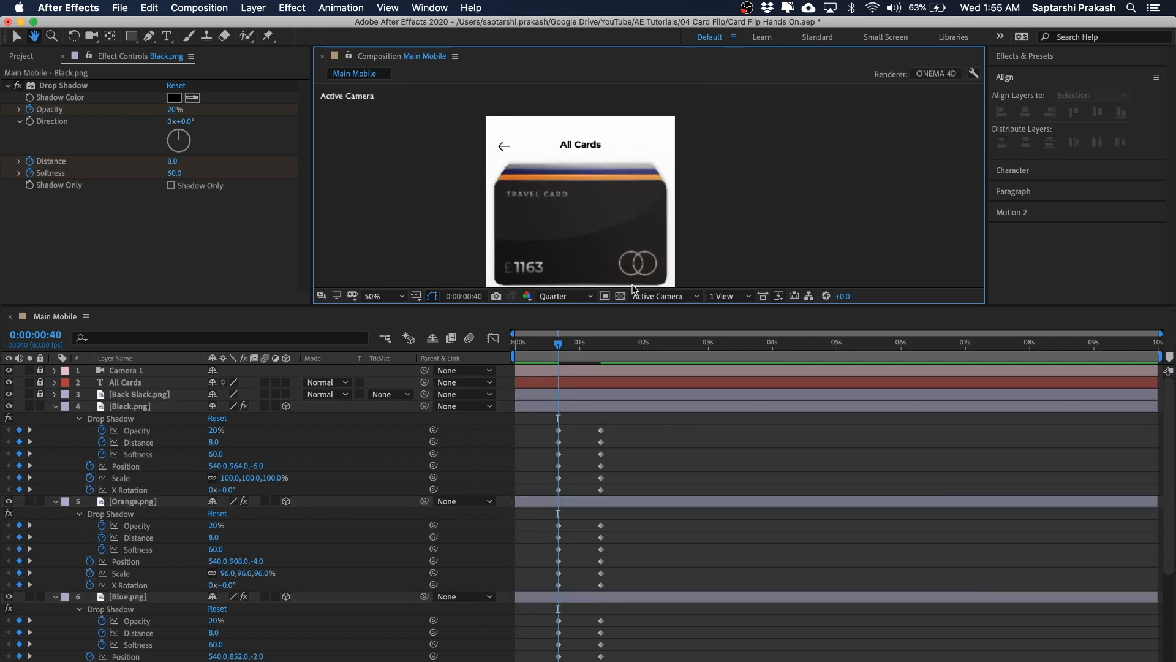
{"action": "left_click_drag", "start_coordinate": [559, 343], "coordinate": [605, 348]}
{"action": "key", "text": "space"}
{"action": "left_click_drag", "start_coordinate": [821, 204], "coordinate": [801, 108]}
{"action": "key", "text": "space"}
{"action": "left_click_drag", "start_coordinate": [723, 153], "coordinate": [778, 140]}
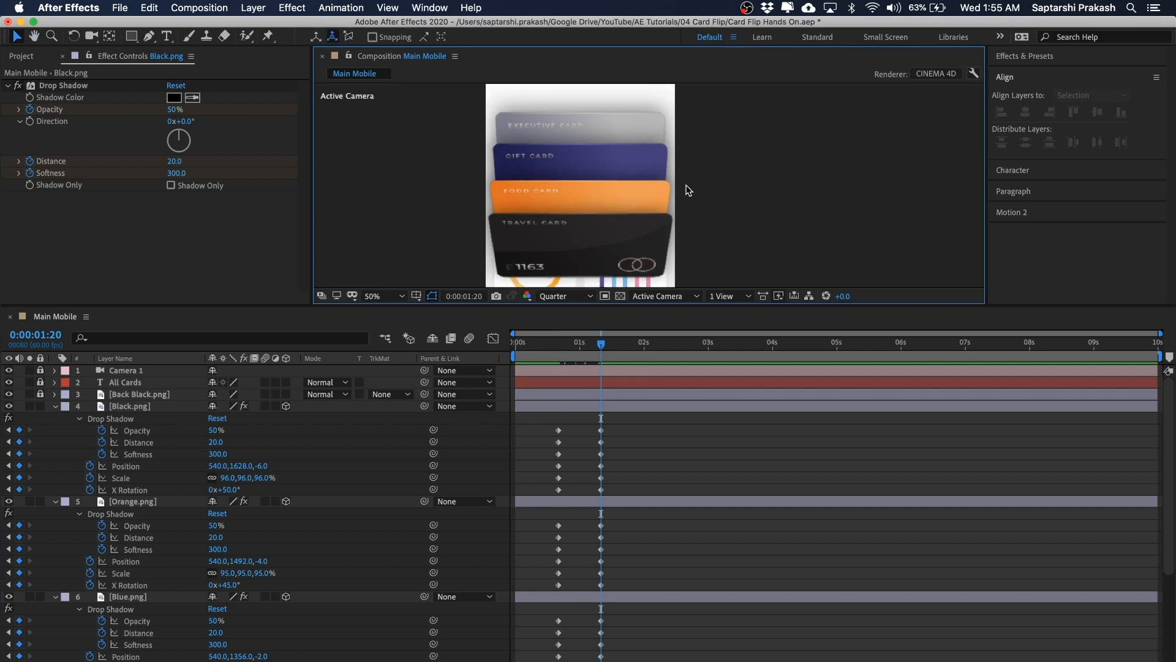
{"action": "scroll", "coordinate": [684, 188], "scroll_direction": "down", "scroll_amount": 1}
{"action": "left_click_drag", "start_coordinate": [597, 347], "coordinate": [558, 348]}
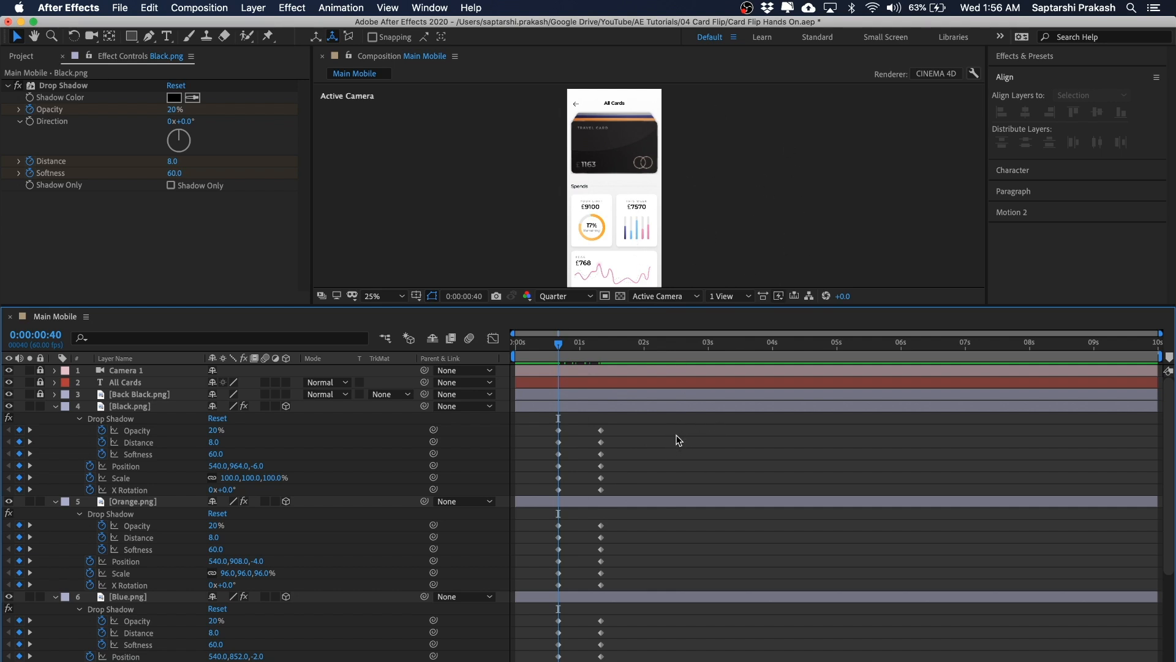
Step: Select all card keyframes at 0:00:00:40 and apply a Motion 2 outgoing ease of 40
{"action": "key", "text": "grave"}
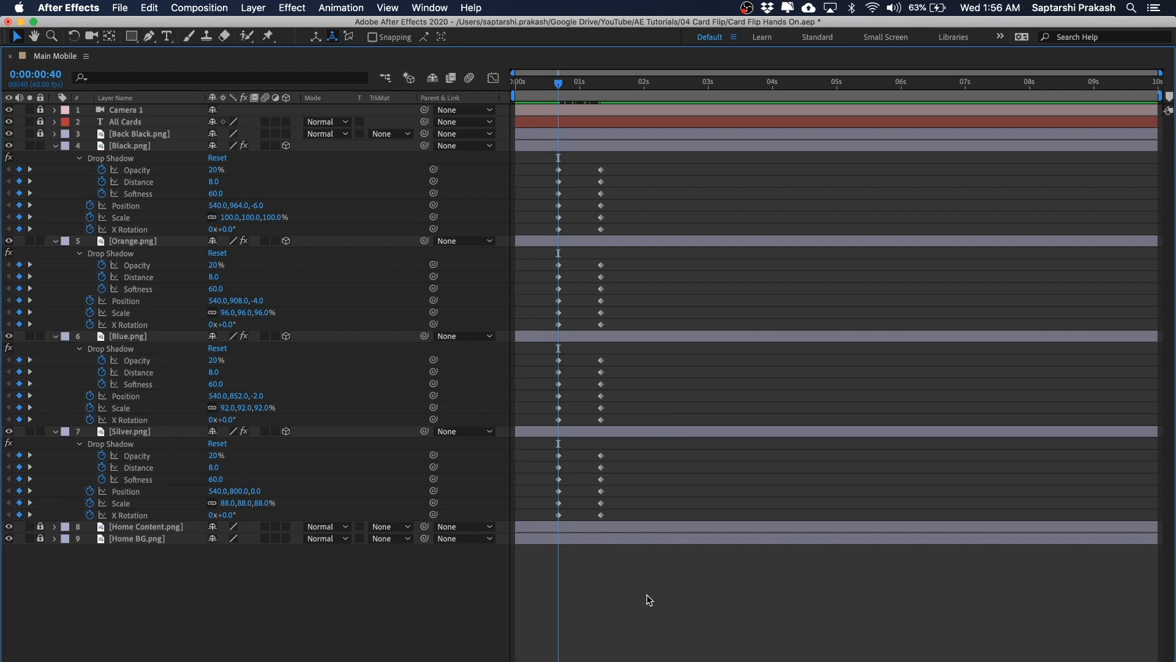
{"action": "key", "text": "u"}
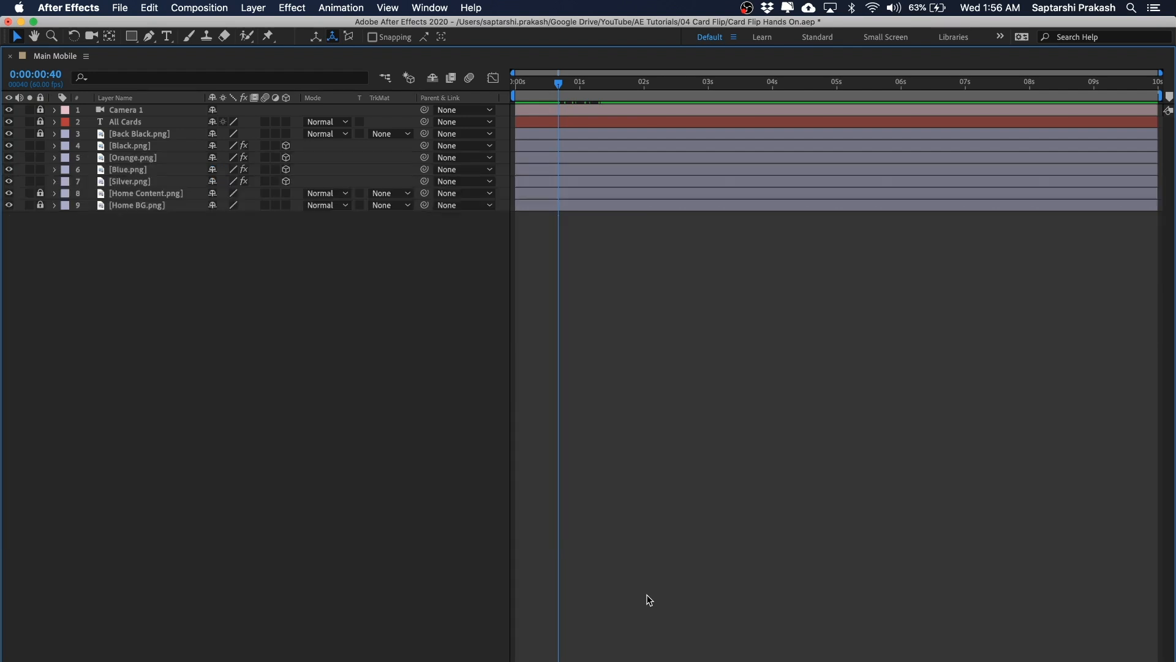
{"action": "key", "text": "u"}
{"action": "left_click_drag", "start_coordinate": [581, 161], "coordinate": [527, 519]}
{"action": "left_click_drag", "start_coordinate": [575, 169], "coordinate": [530, 557]}
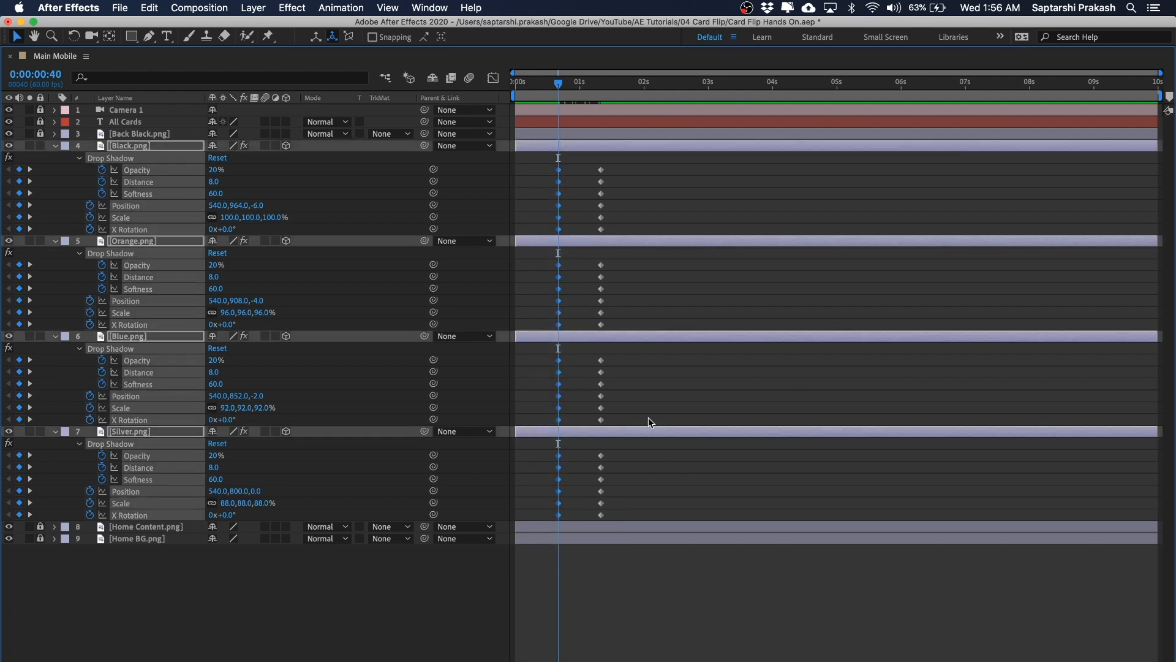
{"action": "key", "text": "grave"}
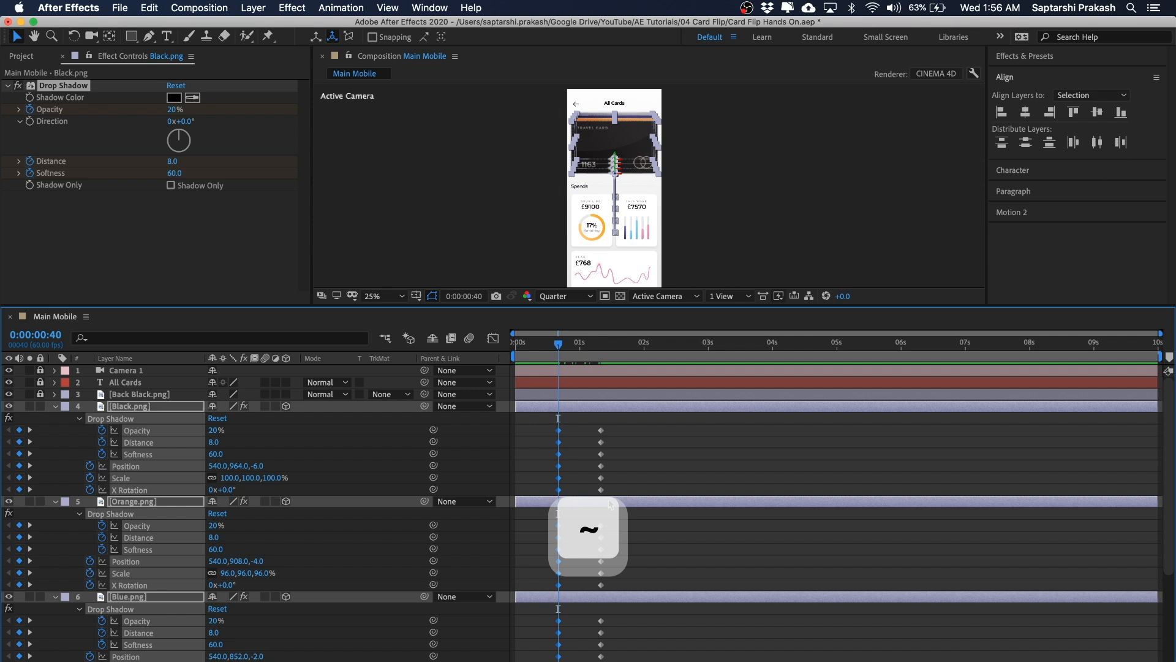
{"action": "left_click", "coordinate": [1069, 214]}
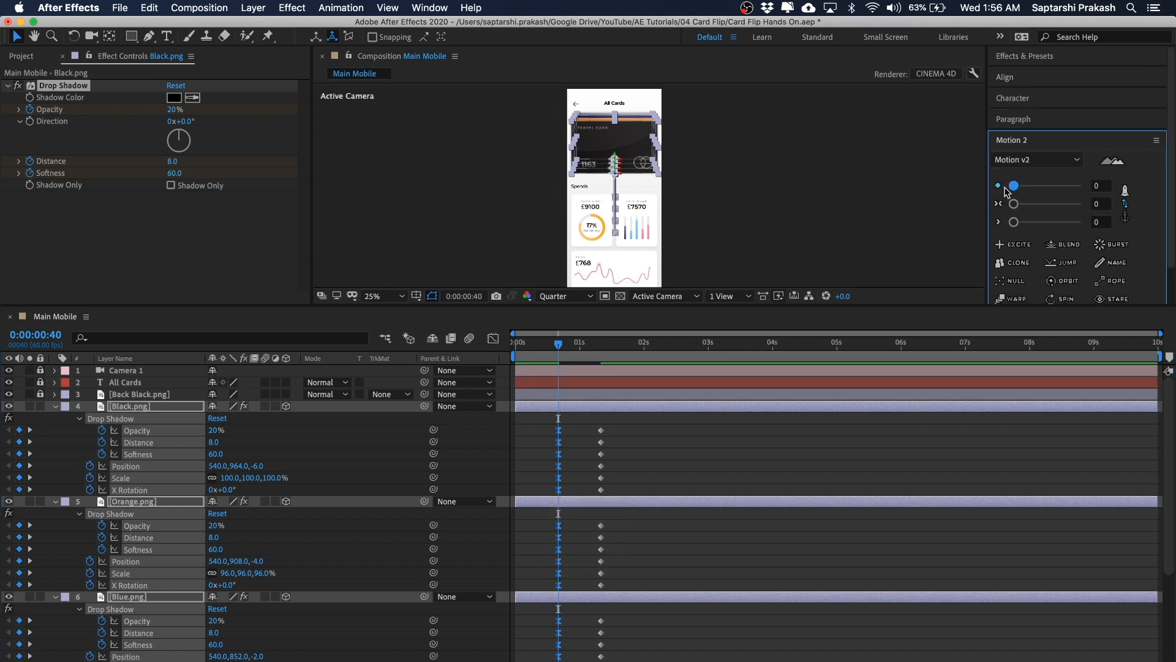
{"action": "left_click_drag", "start_coordinate": [1016, 192], "coordinate": [1045, 191]}
{"action": "left_click", "coordinate": [829, 223]}
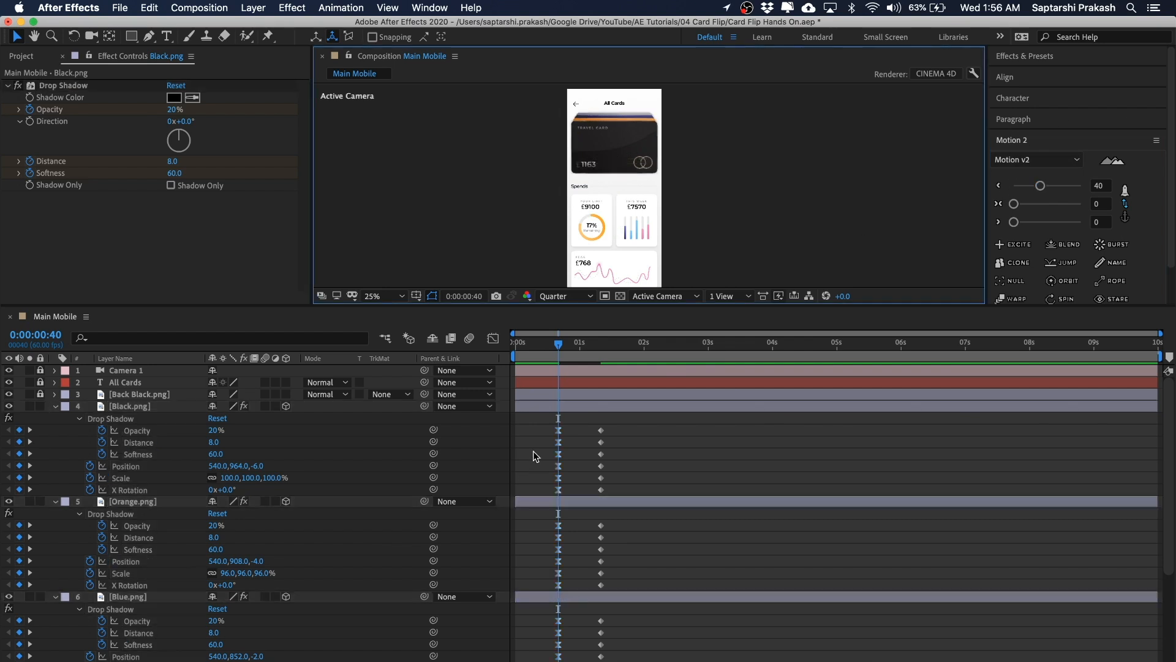
Step: Set the outgoing velocity influence of the 0:00:00:40 keyframes to 40% in Keyframe Velocity
{"action": "left_click_drag", "start_coordinate": [573, 416], "coordinate": [534, 495]}
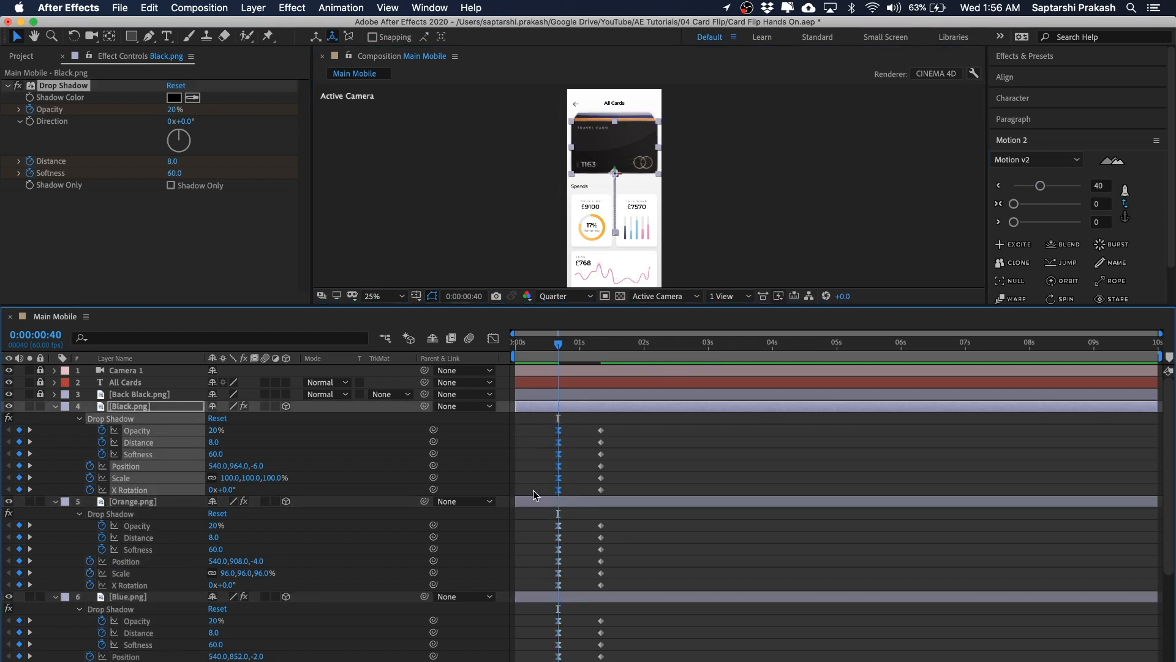
{"action": "right_click", "coordinate": [560, 431]}
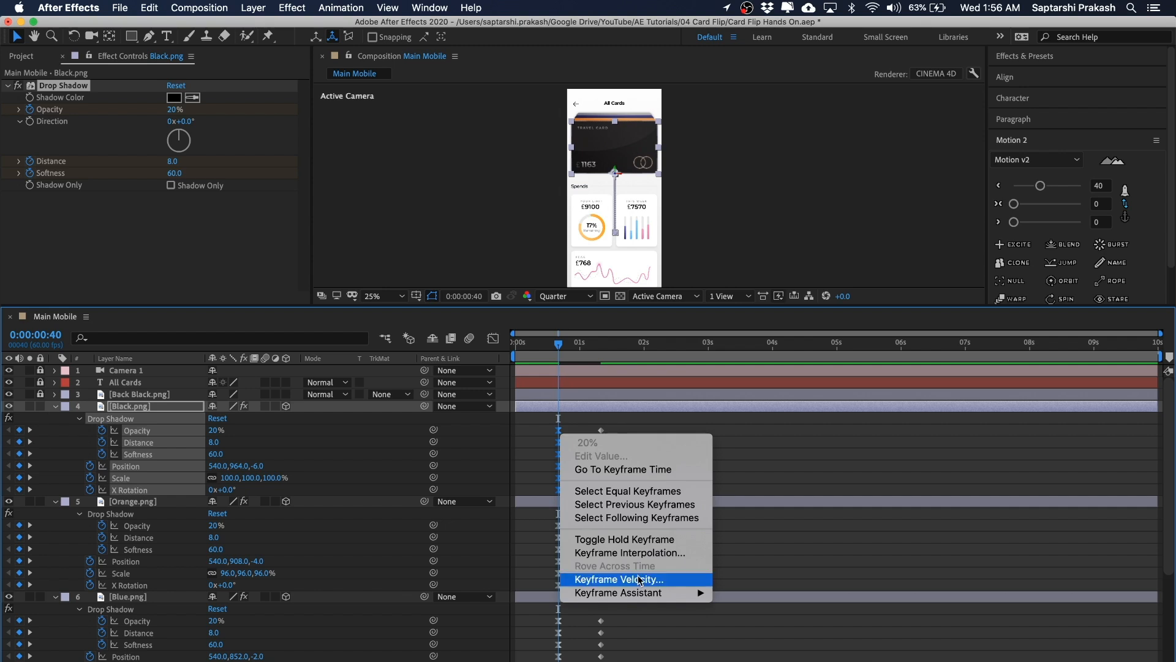
{"action": "left_click", "coordinate": [634, 579]}
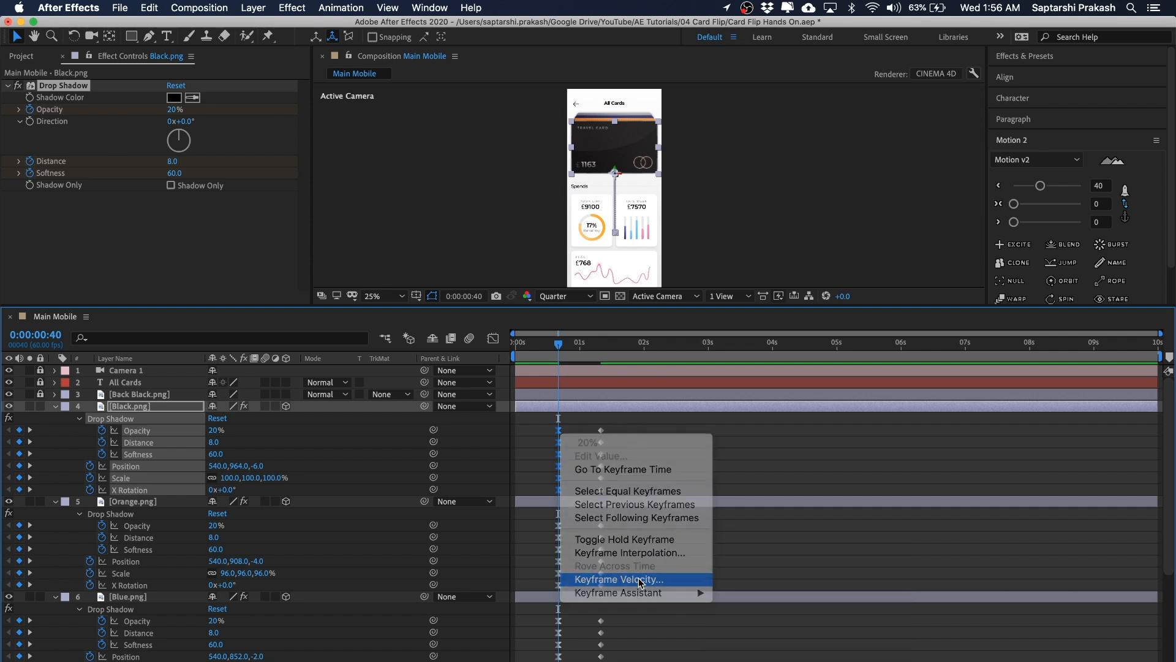
{"action": "left_click_drag", "start_coordinate": [864, 337], "coordinate": [661, 248]}
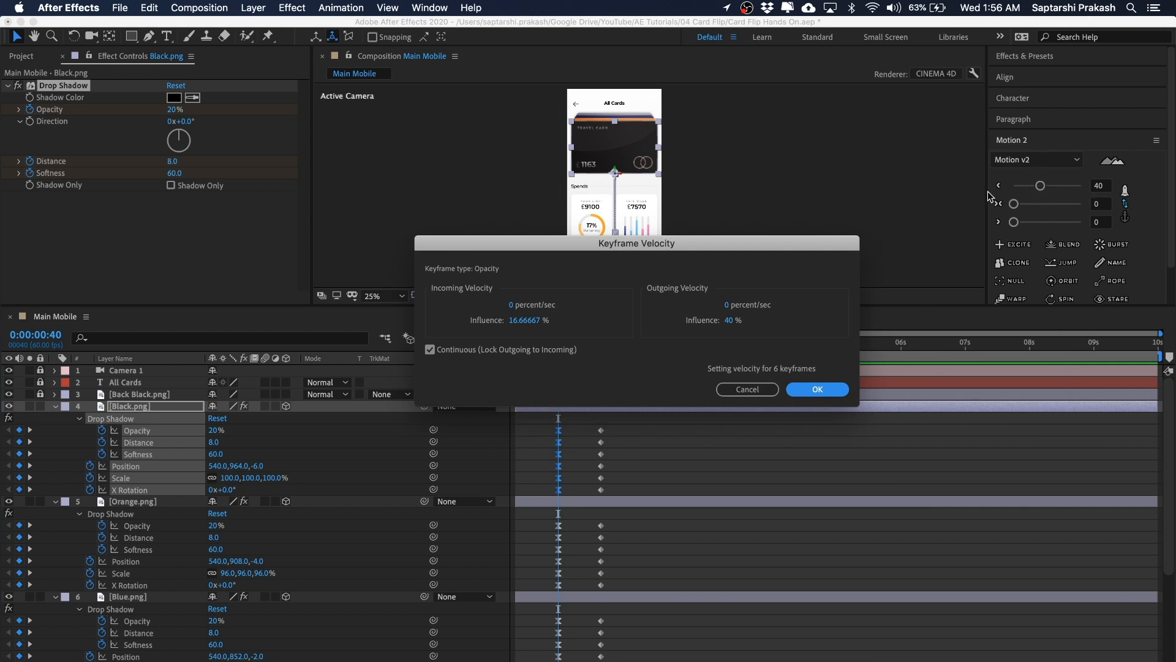
{"action": "left_click", "coordinate": [729, 321]}
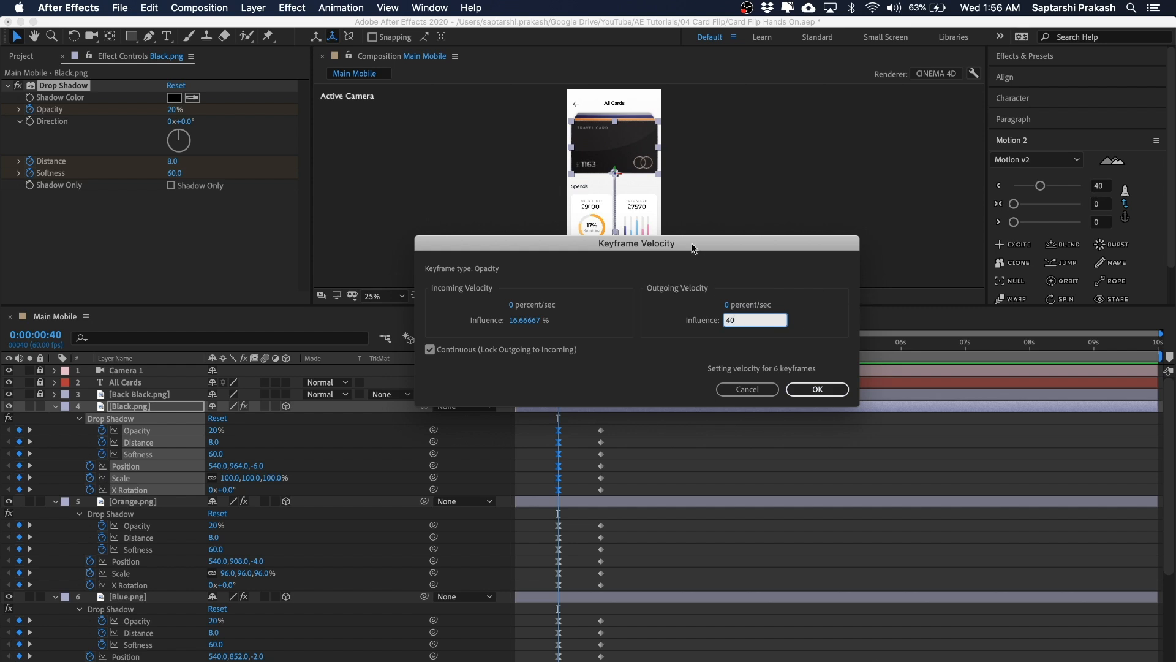
{"action": "left_click_drag", "start_coordinate": [678, 251], "coordinate": [605, 223]}
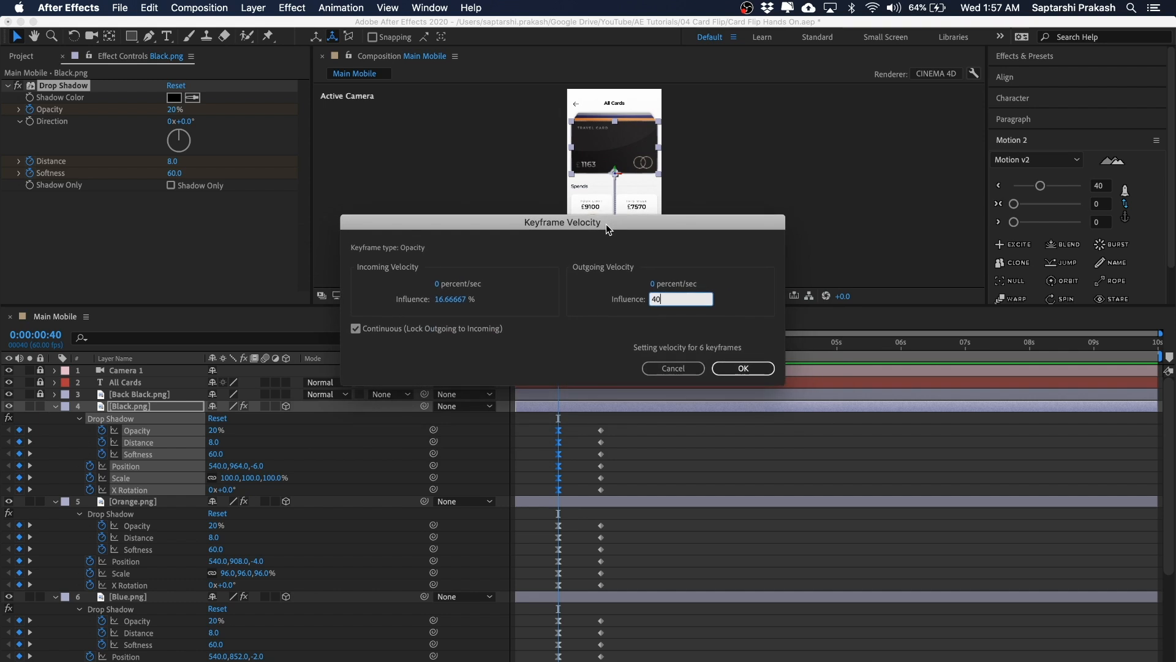
{"action": "left_click", "coordinate": [738, 365]}
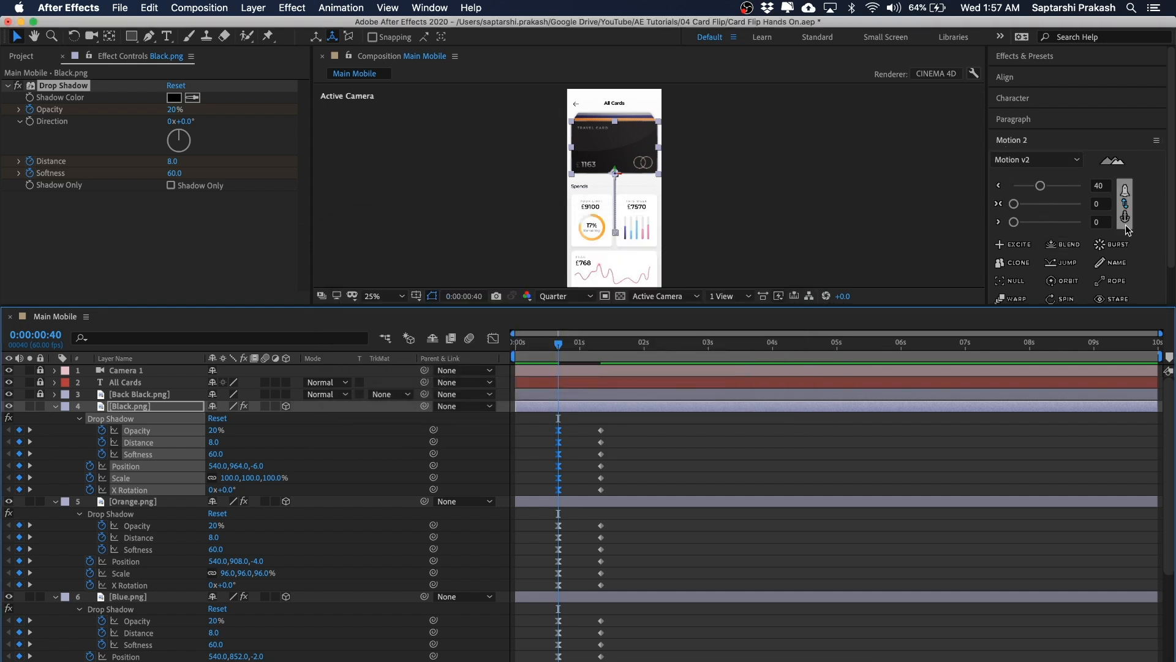
Step: Select the card keyframes at 0:00:01:20 and apply a Motion 2 incoming ease of 80
{"action": "left_click_drag", "start_coordinate": [865, 306], "coordinate": [868, 339]}
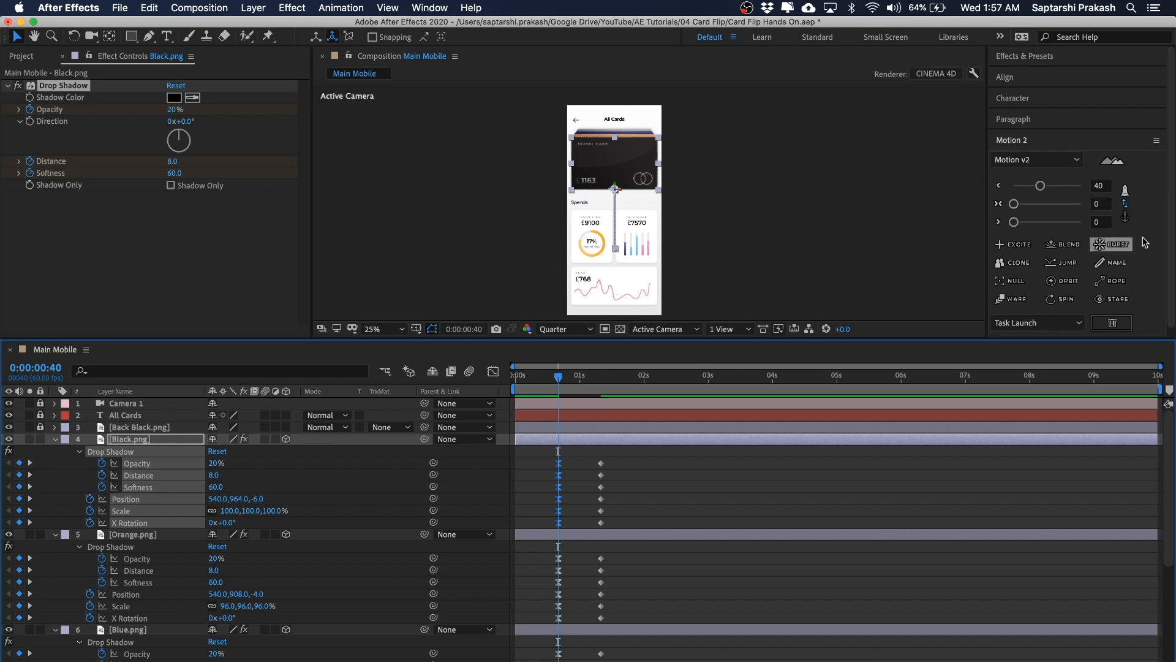
{"action": "scroll", "coordinate": [618, 476], "scroll_direction": "down", "scroll_amount": 5}
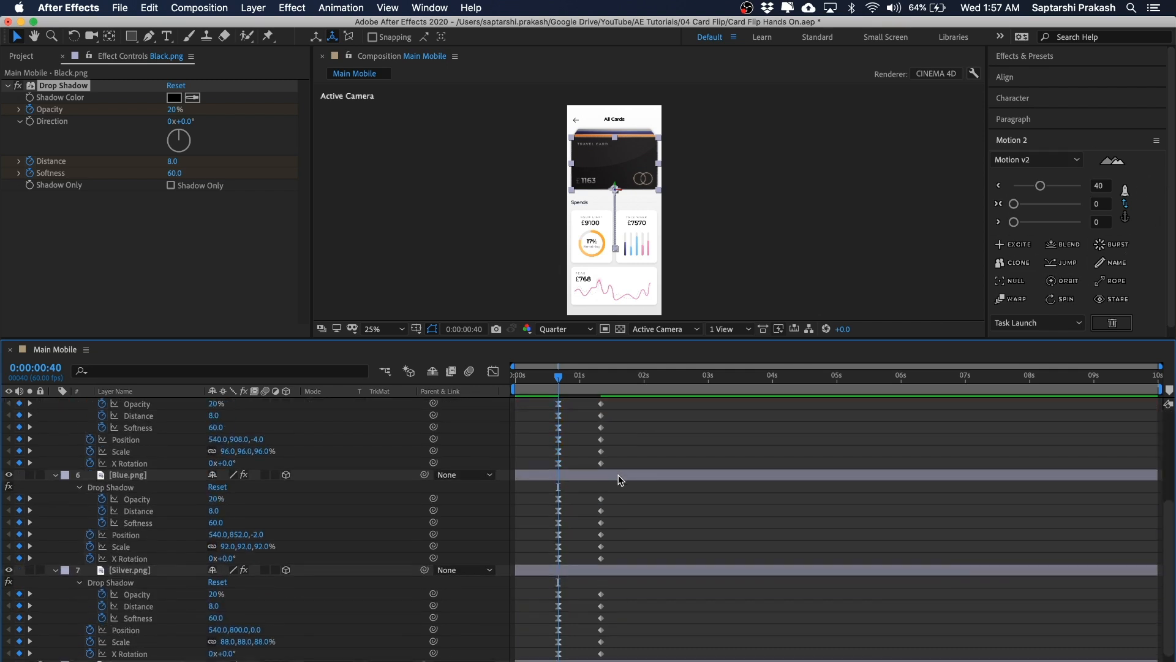
{"action": "scroll", "coordinate": [561, 408], "scroll_direction": "up", "scroll_amount": 5}
{"action": "left_click_drag", "start_coordinate": [568, 456], "coordinate": [533, 658]}
{"action": "scroll", "coordinate": [571, 476], "scroll_direction": "up", "scroll_amount": 5}
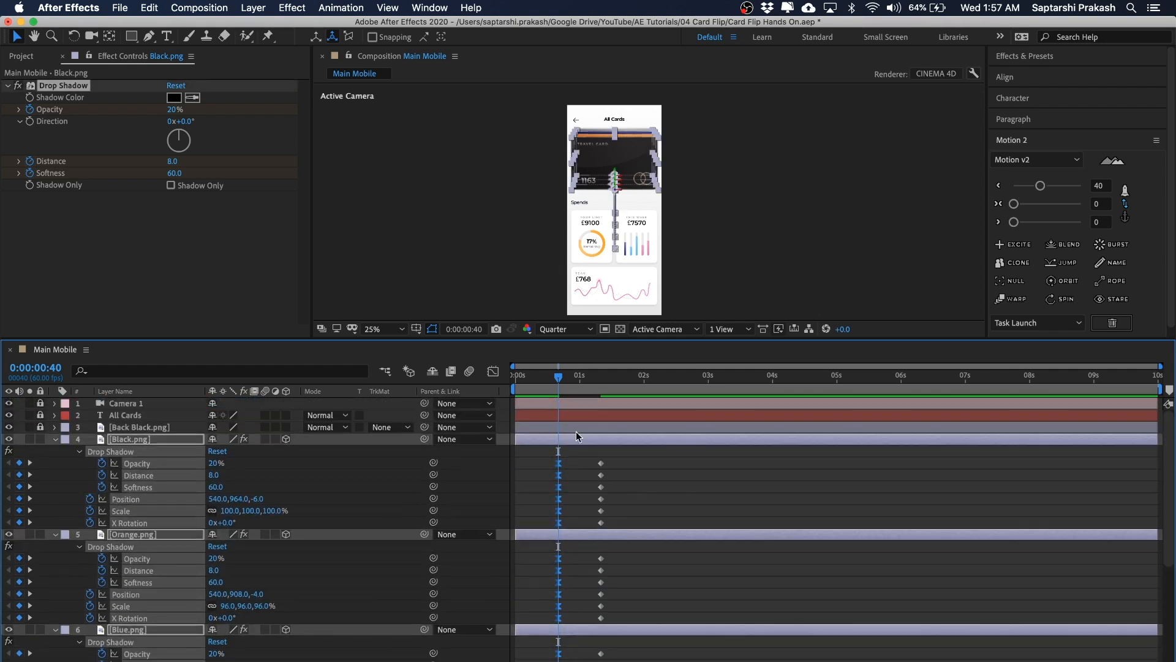
{"action": "left_click_drag", "start_coordinate": [582, 454], "coordinate": [620, 660]}
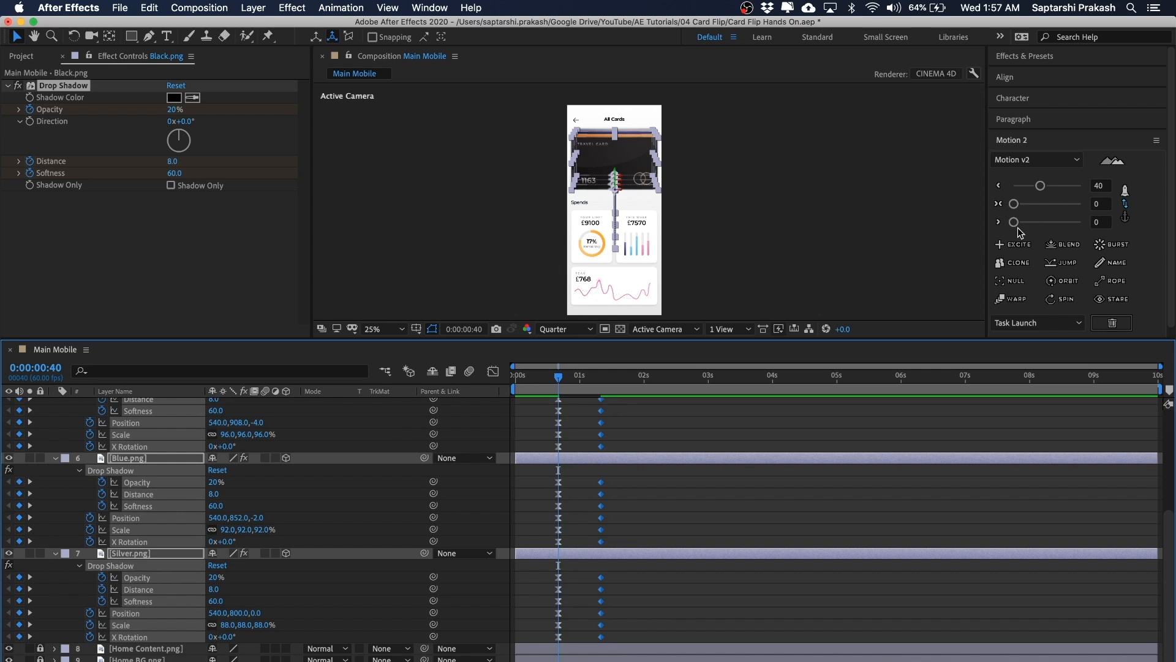
{"action": "left_click_drag", "start_coordinate": [1016, 226], "coordinate": [1069, 224]}
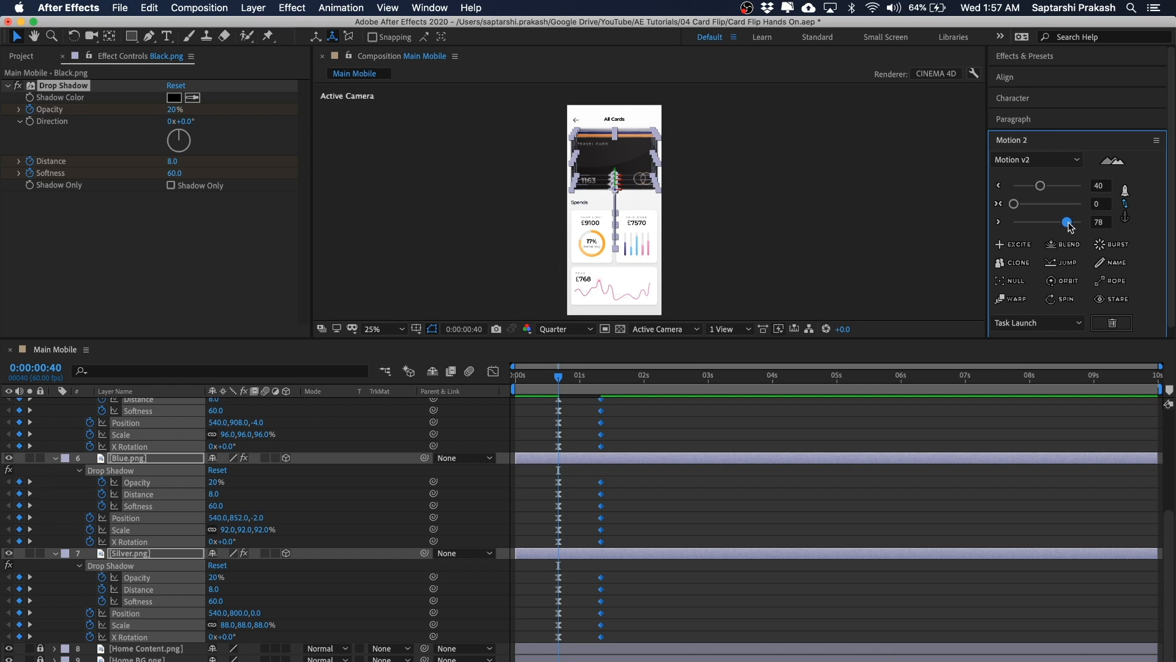
{"action": "scroll", "coordinate": [590, 490], "scroll_direction": "up", "scroll_amount": 5}
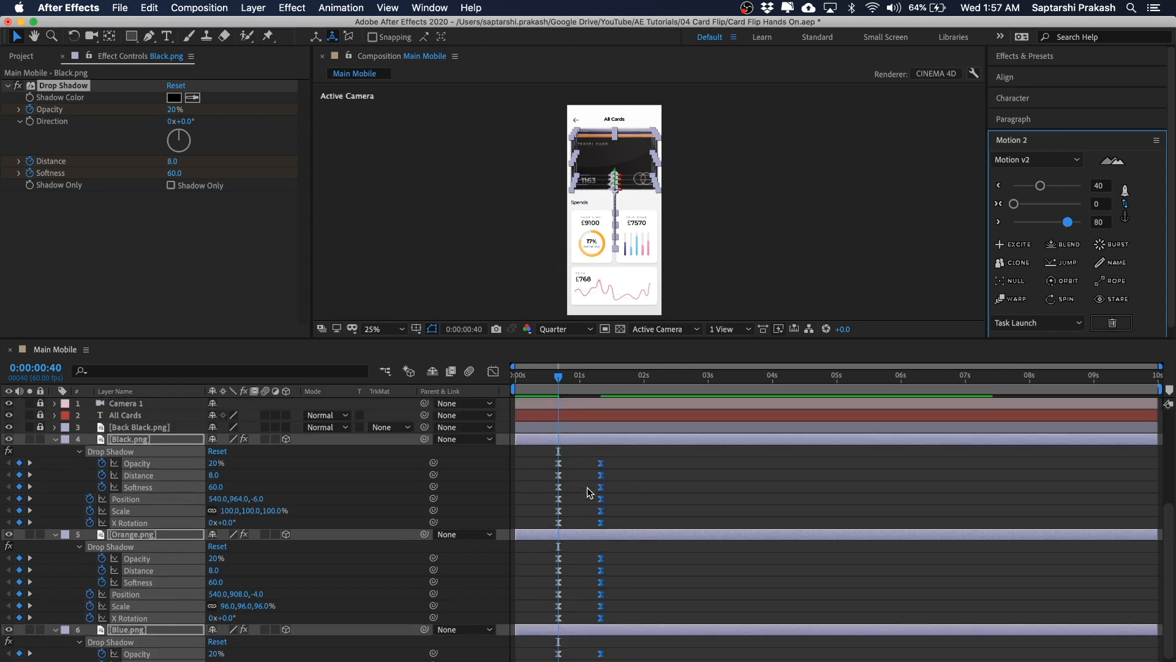
Step: Apply the Keyframe Velocity settings with 80% incoming influence to the 0:00:01:20 keyframes
{"action": "left_click", "coordinate": [619, 460]}
{"action": "left_click_drag", "start_coordinate": [618, 456], "coordinate": [549, 558]}
{"action": "left_click", "coordinate": [619, 445]}
{"action": "left_click_drag", "start_coordinate": [617, 457], "coordinate": [582, 557]}
{"action": "right_click", "coordinate": [601, 463]}
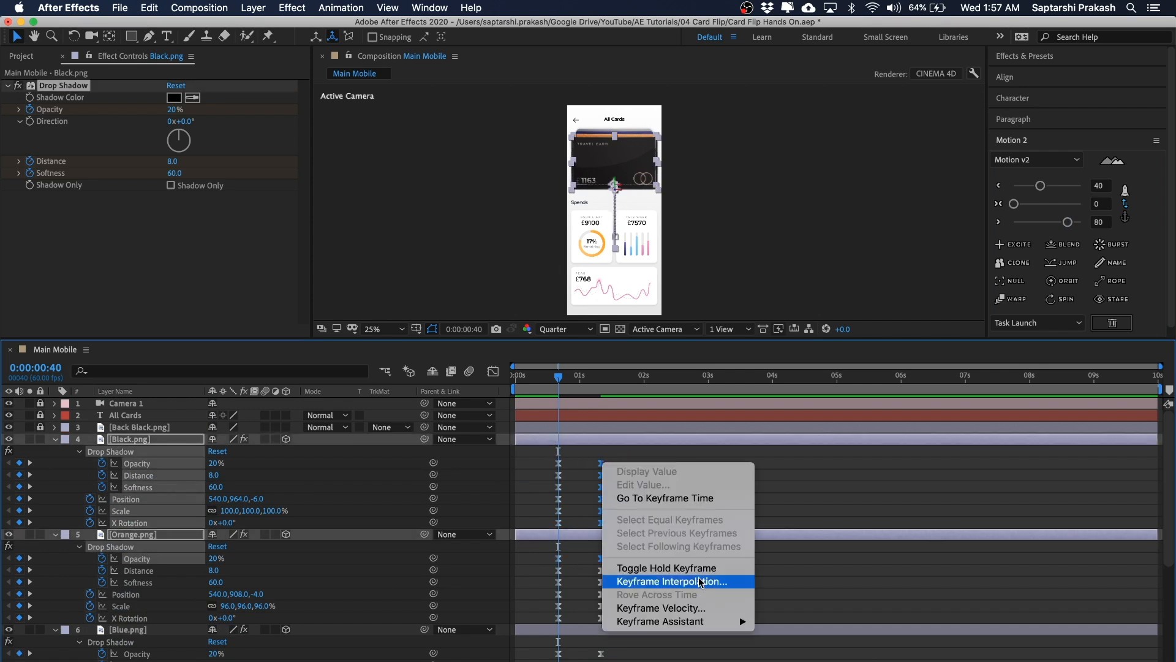
{"action": "left_click", "coordinate": [649, 602]}
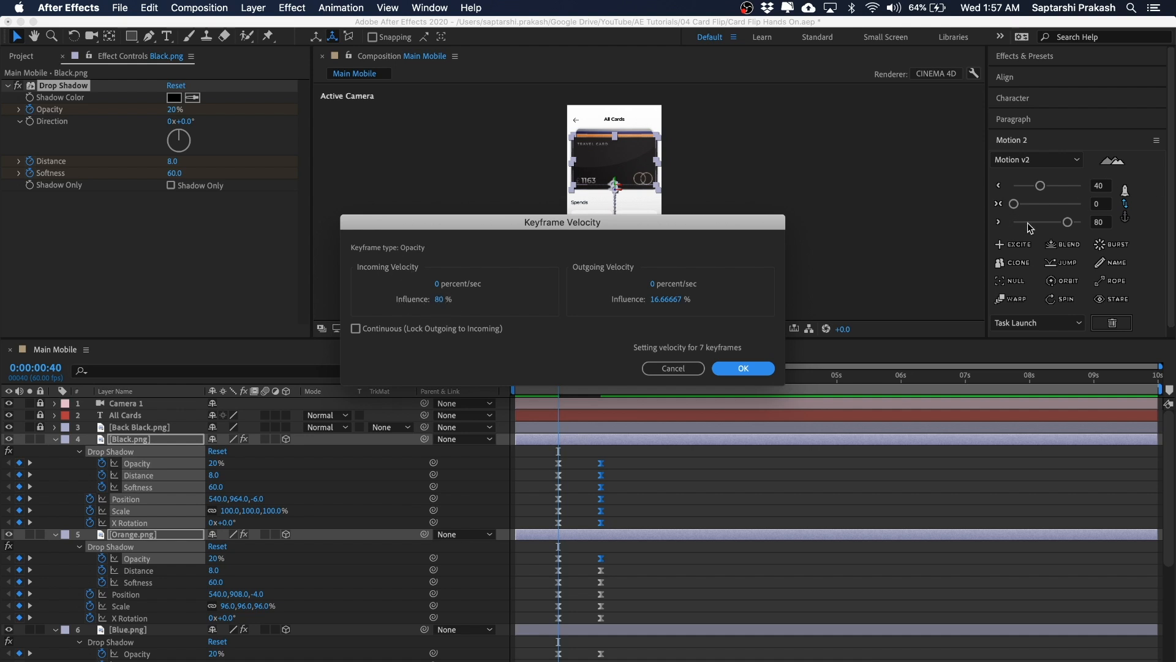
{"action": "left_click", "coordinate": [742, 368]}
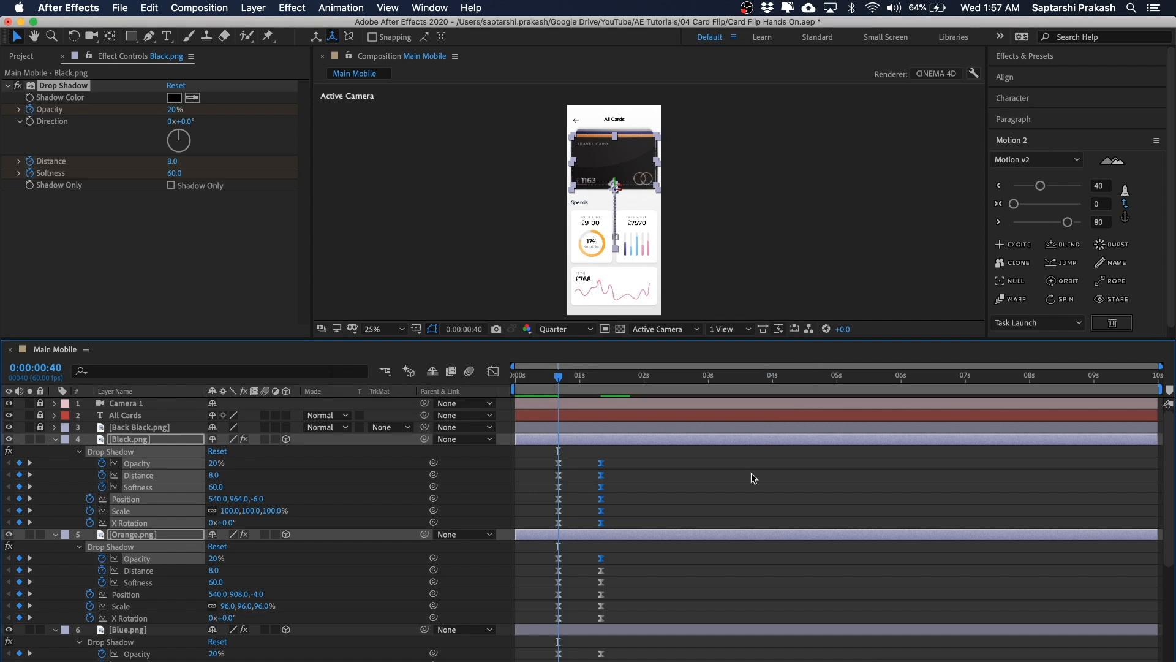
Step: Play back the composition to preview the eased card and shadow animation
{"action": "left_click", "coordinate": [741, 496]}
{"action": "left_click_drag", "start_coordinate": [801, 215], "coordinate": [788, 216]}
{"action": "left_click_drag", "start_coordinate": [567, 376], "coordinate": [476, 353]}
{"action": "key", "text": "space"}
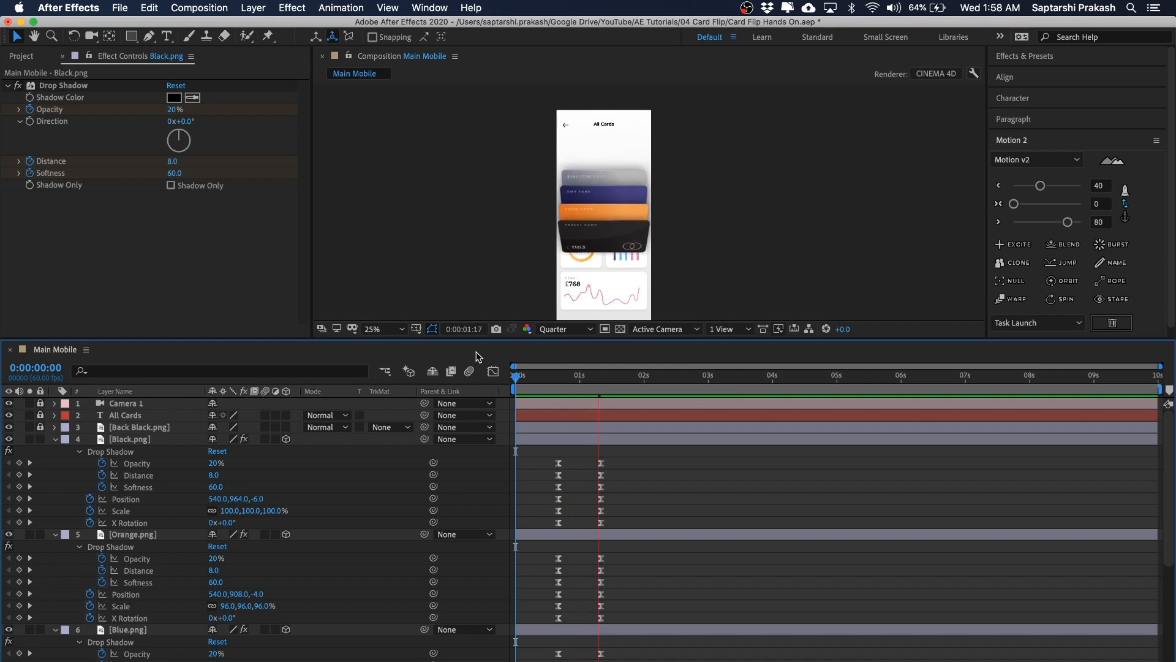
{"action": "left_click", "coordinate": [531, 374]}
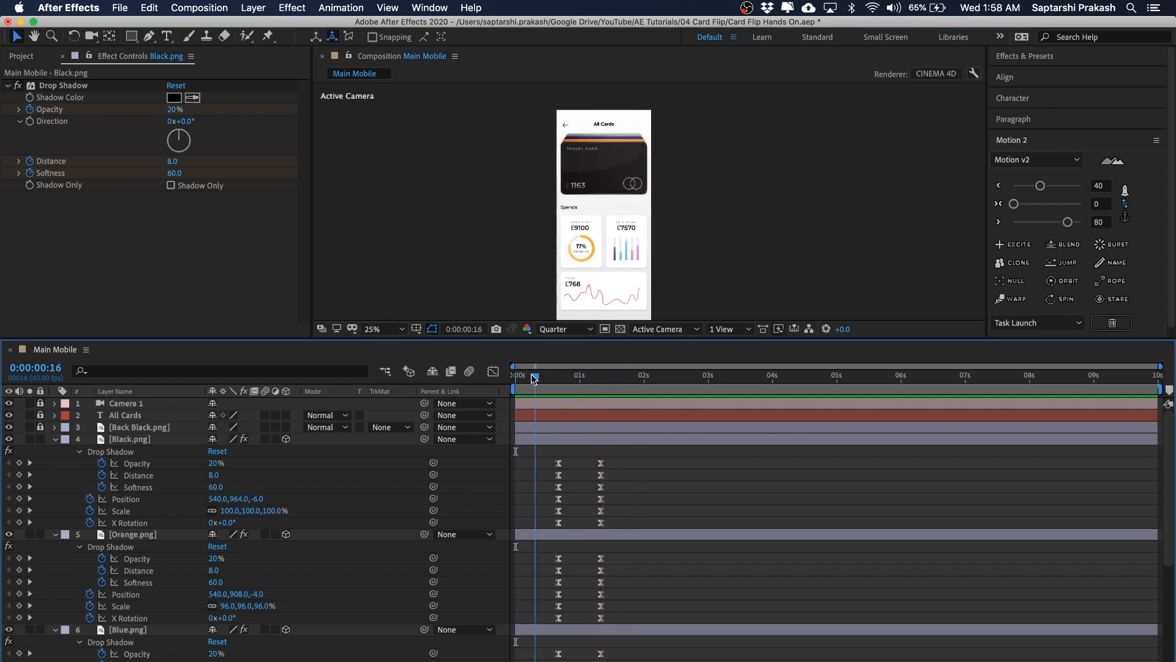
{"action": "key", "text": "space"}
{"action": "mouse_move", "coordinate": [532, 376]}
{"action": "left_mouse_down"}
{"action": "mouse_move", "coordinate": [619, 383]}
{"action": "mouse_move", "coordinate": [546, 381]}
{"action": "left_mouse_up"}
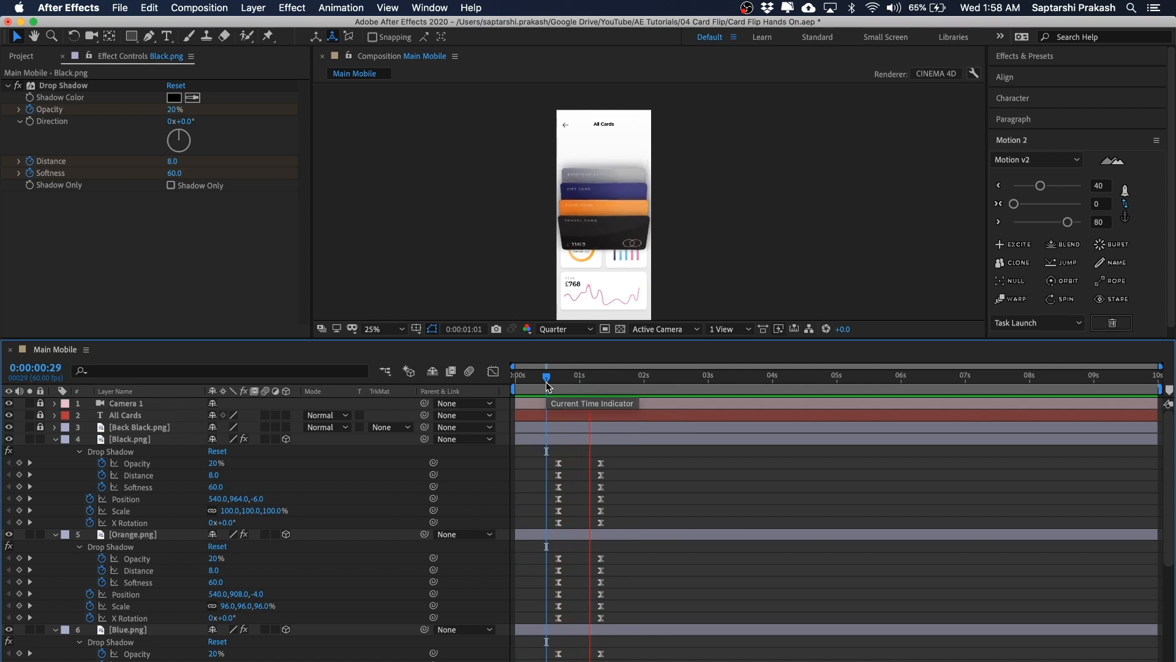
Step: Step through the animation frame by frame from 0:00:00:40 to 0:00:02:20
{"action": "left_click_drag", "start_coordinate": [609, 378], "coordinate": [438, 383]}
{"action": "key", "text": "shift+Page_Down"}
{"action": "key", "text": "shift+Page_Down"}
{"action": "key", "text": "shift+Page_Down"}
{"action": "key", "text": "shift+Page_Down"}
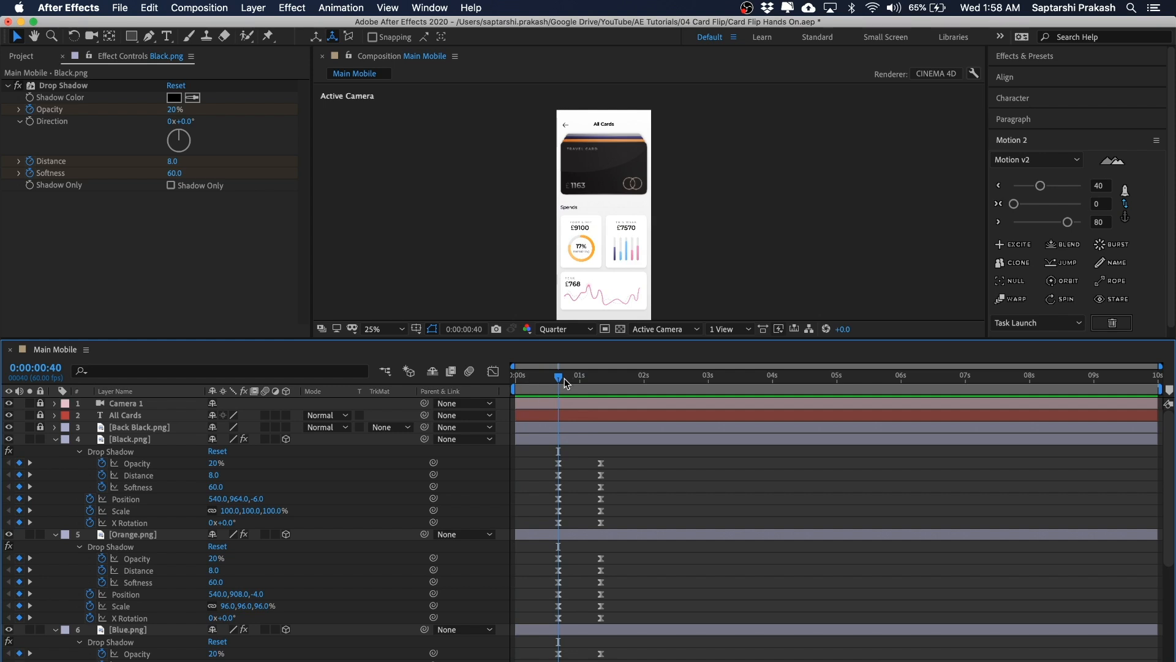
{"action": "key", "text": "shift+Page_Down"}
{"action": "key", "text": "shift+Page_Down"}
{"action": "key", "text": "shift+Page_Down"}
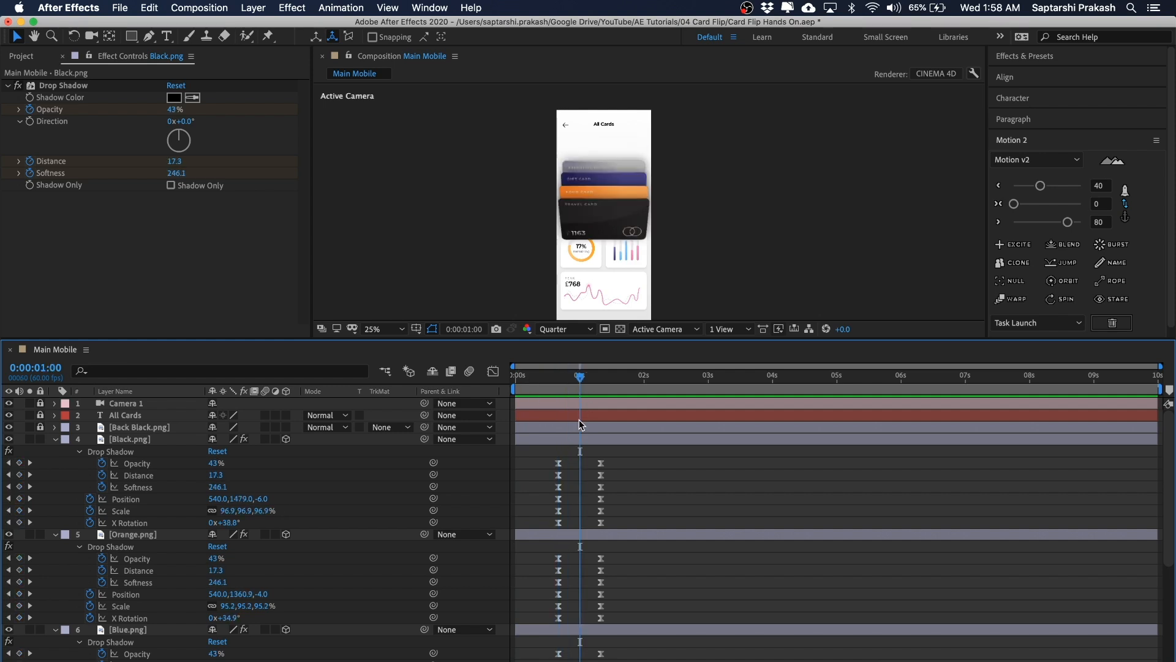
{"action": "key", "text": "shift+Page_Down"}
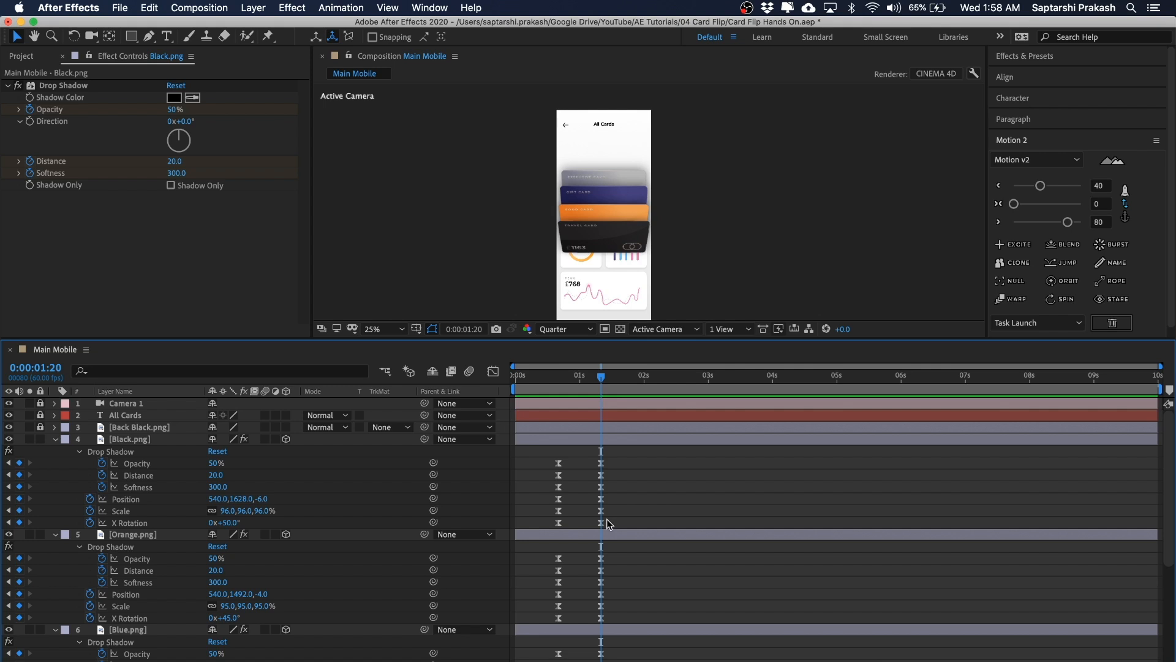
{"action": "key", "text": "super+shift+Right"}
{"action": "key", "text": "super+shift+Right"}
{"action": "key", "text": "super+shift+Right"}
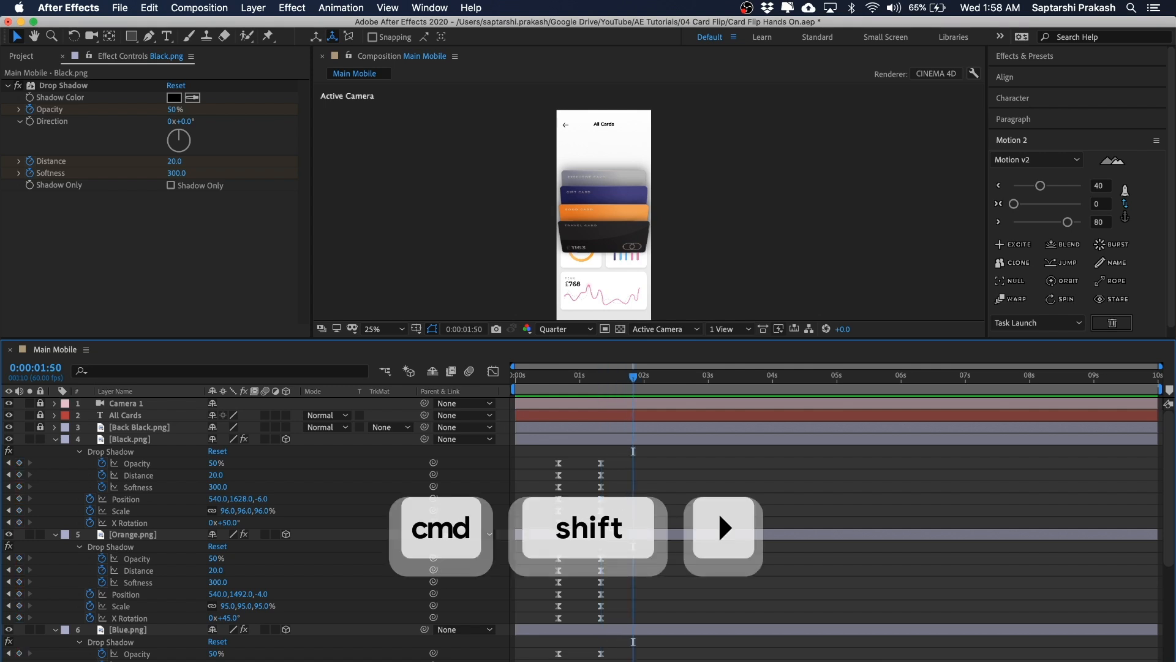
{"action": "key", "text": "super+shift+Right"}
{"action": "key", "text": "super+shift+Right"}
{"action": "key", "text": "super+shift+Right"}
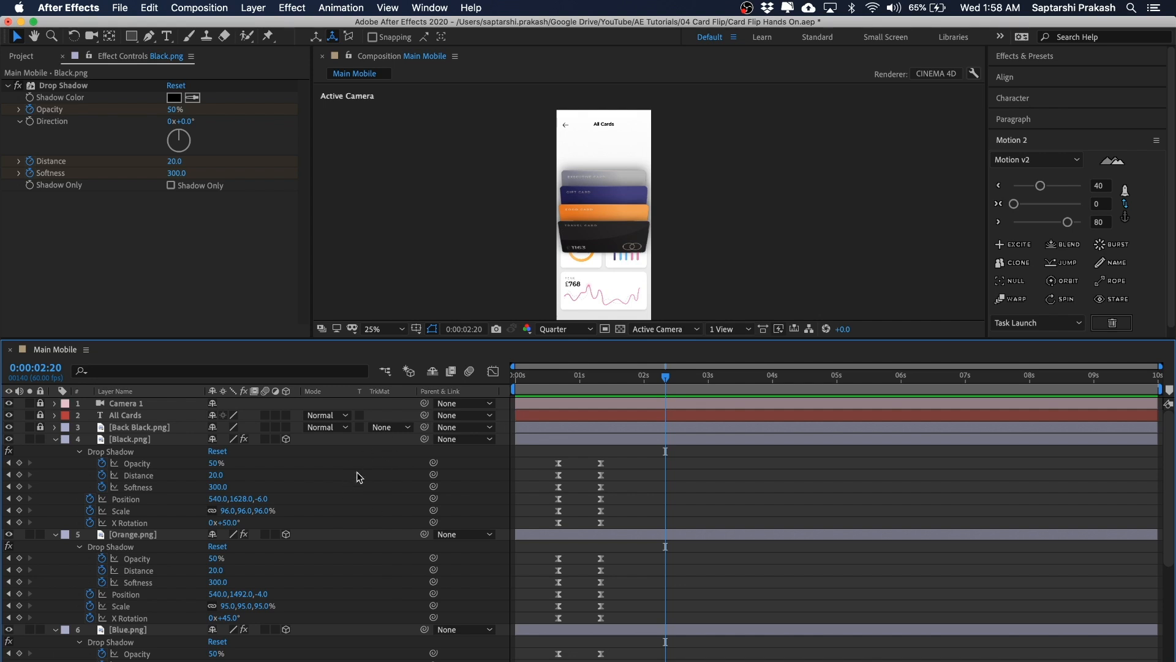
Step: Add keyframes for every animated property of the four card layers at 0:00:02:20
{"action": "key", "text": "grave"}
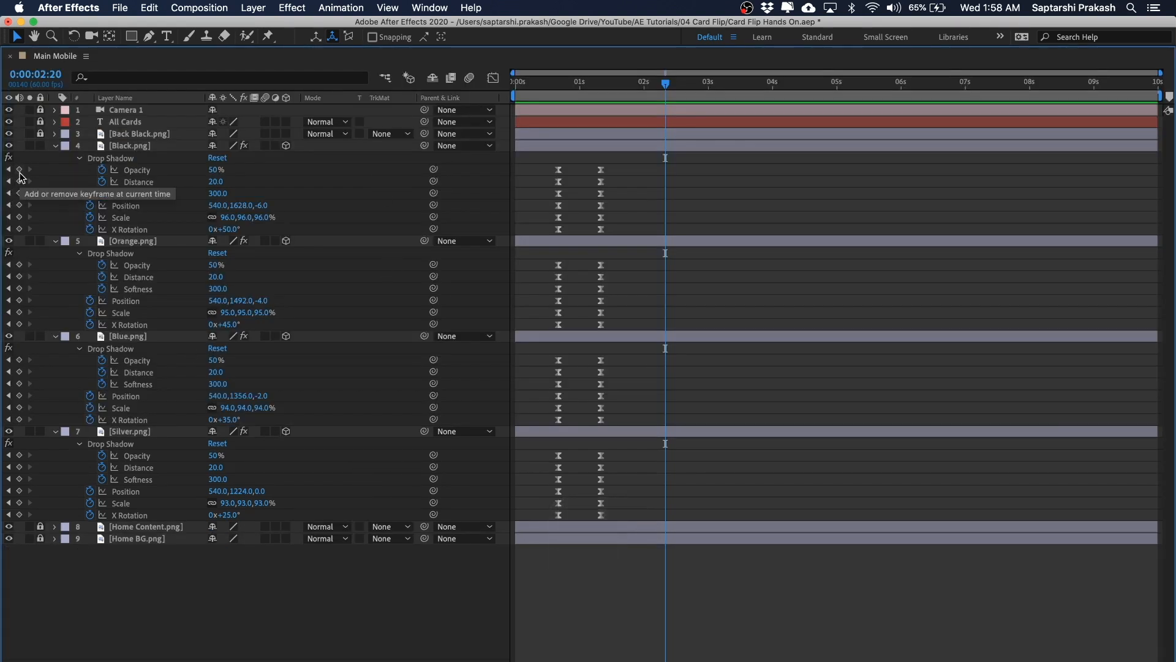
{"action": "left_click_drag", "start_coordinate": [20, 171], "coordinate": [23, 533]}
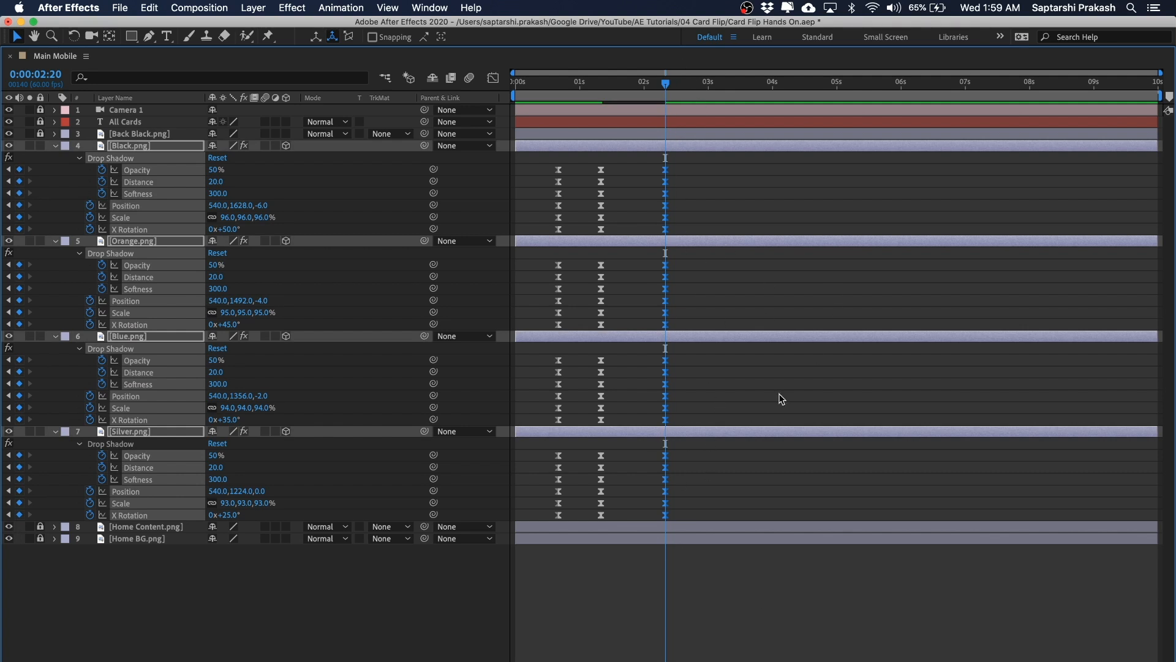
{"action": "key", "text": "grave"}
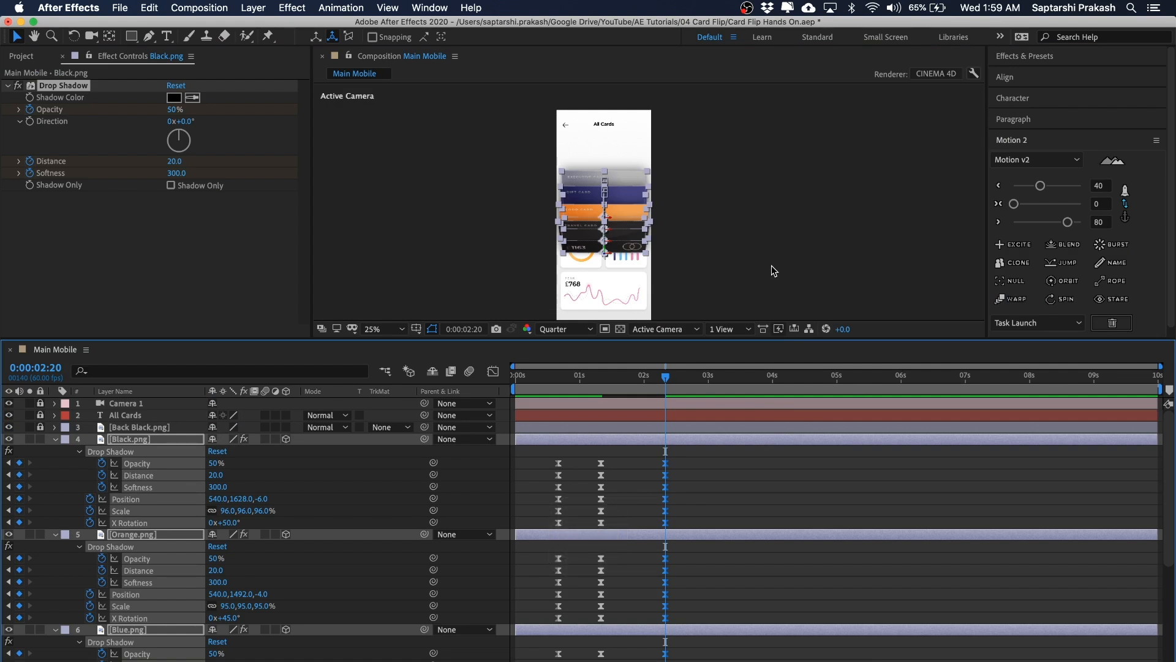
Step: At 0:00:03:00, move the Blue card up above the stack to position 540, 836, -2
{"action": "key", "text": "super+shift+Right"}
{"action": "key", "text": "super+shift+Right"}
{"action": "key", "text": "super+shift+Right"}
{"action": "key", "text": "super+shift+Right"}
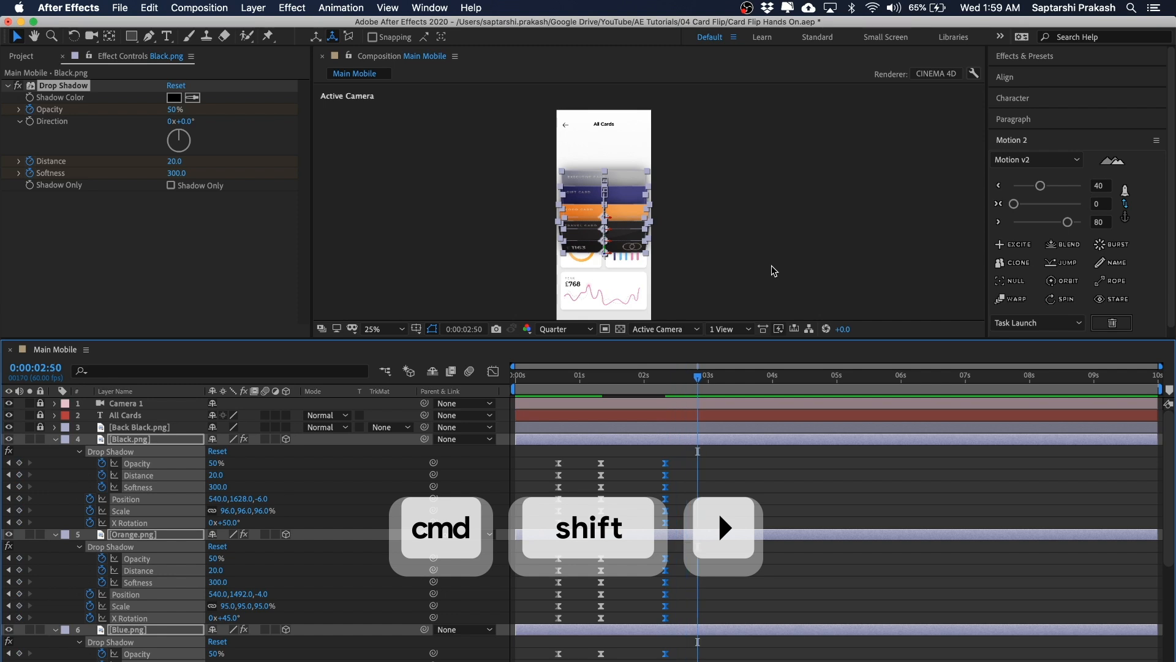
{"action": "left_click", "coordinate": [801, 201]}
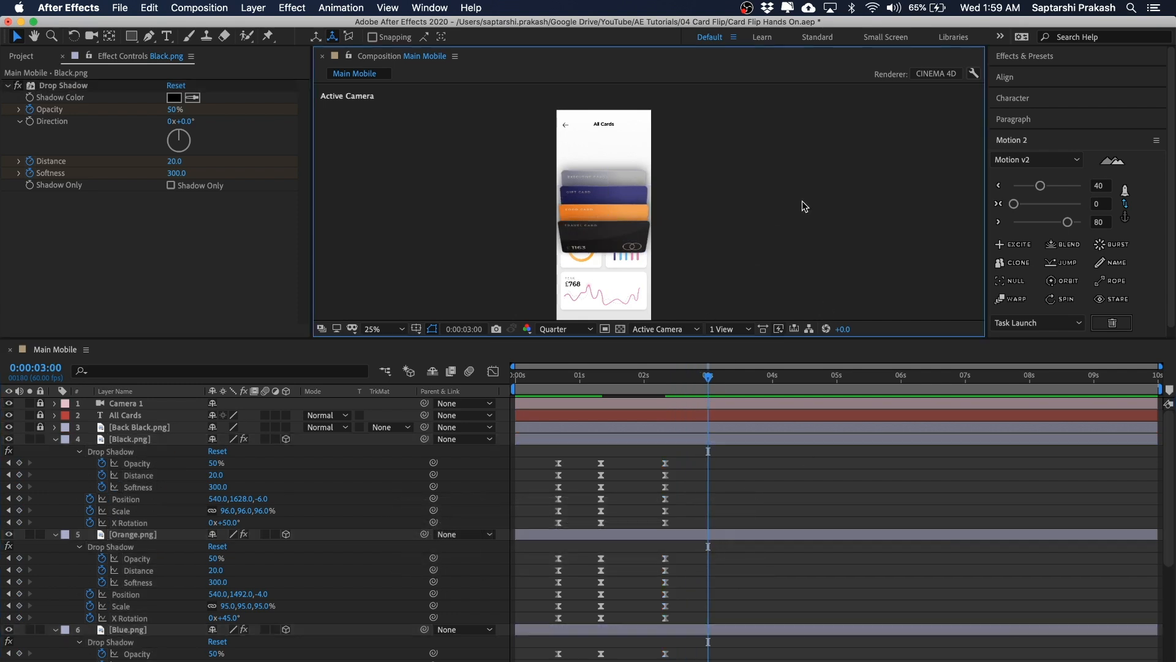
{"action": "scroll", "coordinate": [744, 172], "scroll_direction": "up", "scroll_amount": 2}
{"action": "left_click_drag", "start_coordinate": [747, 177], "coordinate": [758, 232]}
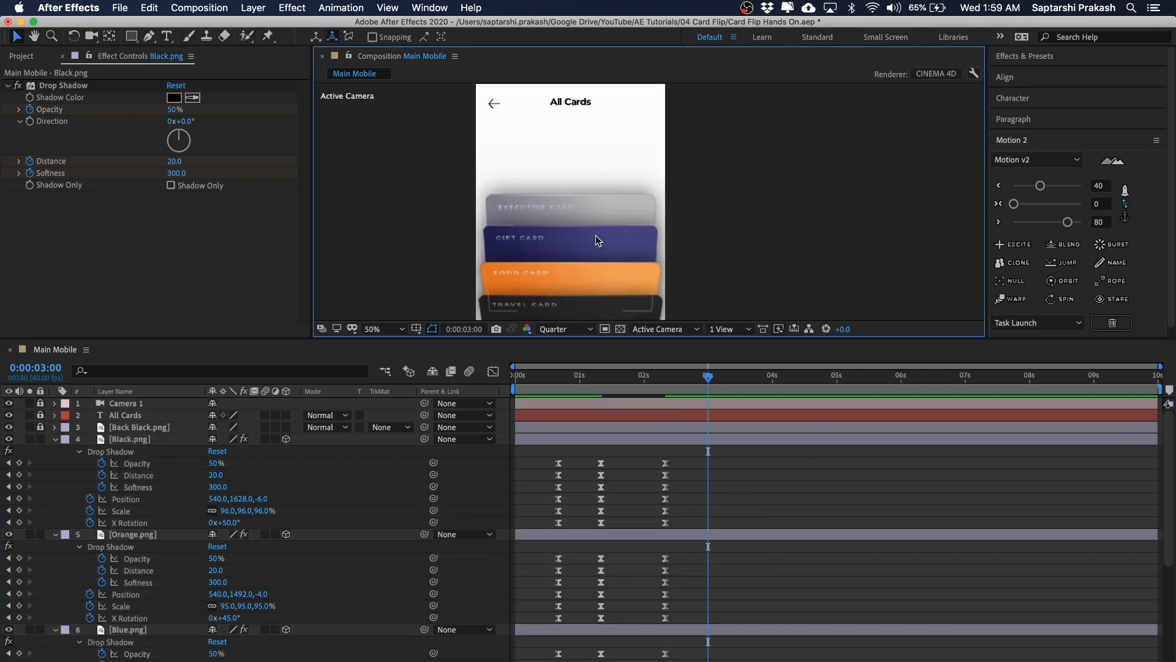
{"action": "scroll", "coordinate": [595, 235], "scroll_direction": "down", "scroll_amount": 2}
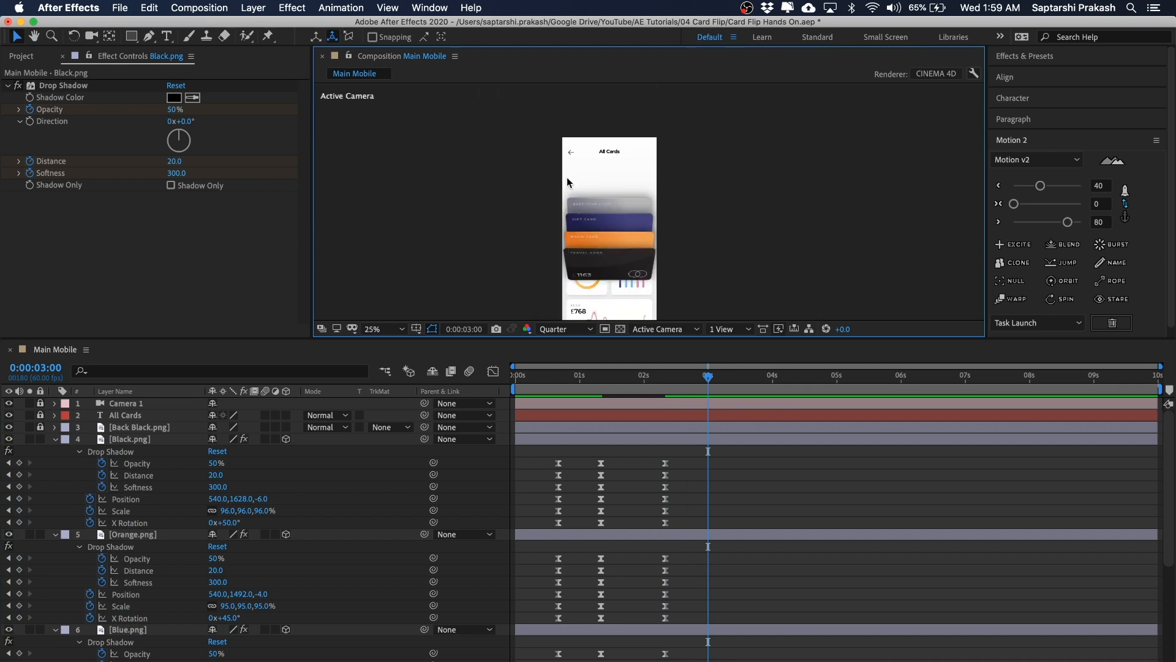
{"action": "left_click_drag", "start_coordinate": [744, 182], "coordinate": [730, 131]}
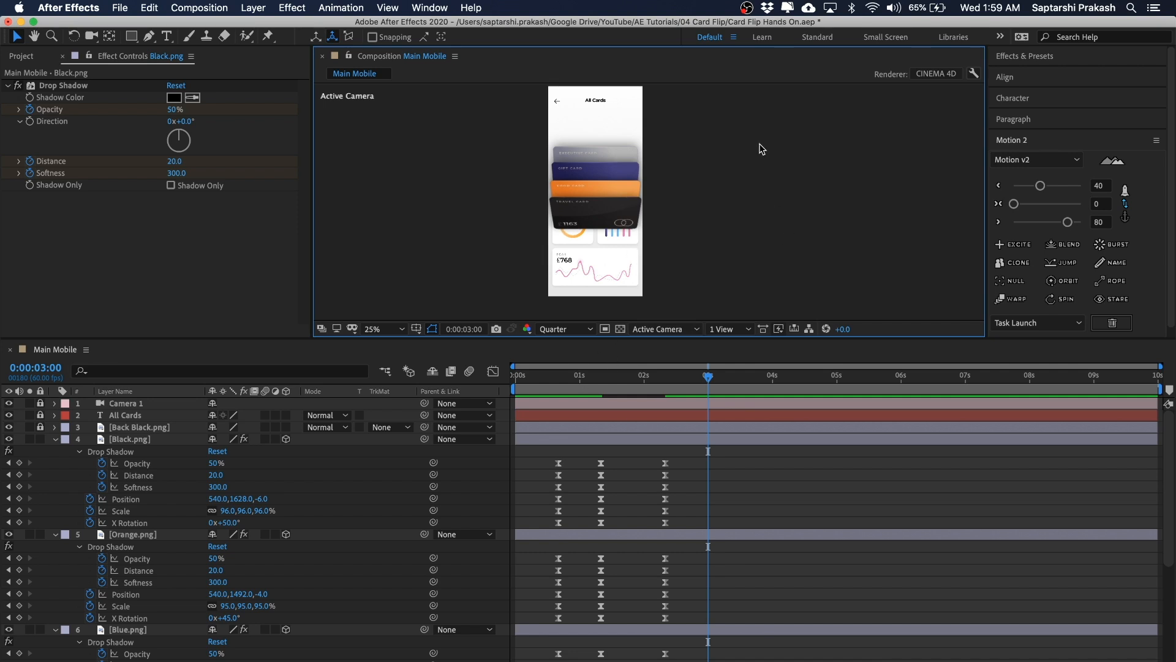
{"action": "scroll", "coordinate": [768, 188], "scroll_direction": "up", "scroll_amount": 2}
{"action": "left_click_drag", "start_coordinate": [768, 190], "coordinate": [788, 199]}
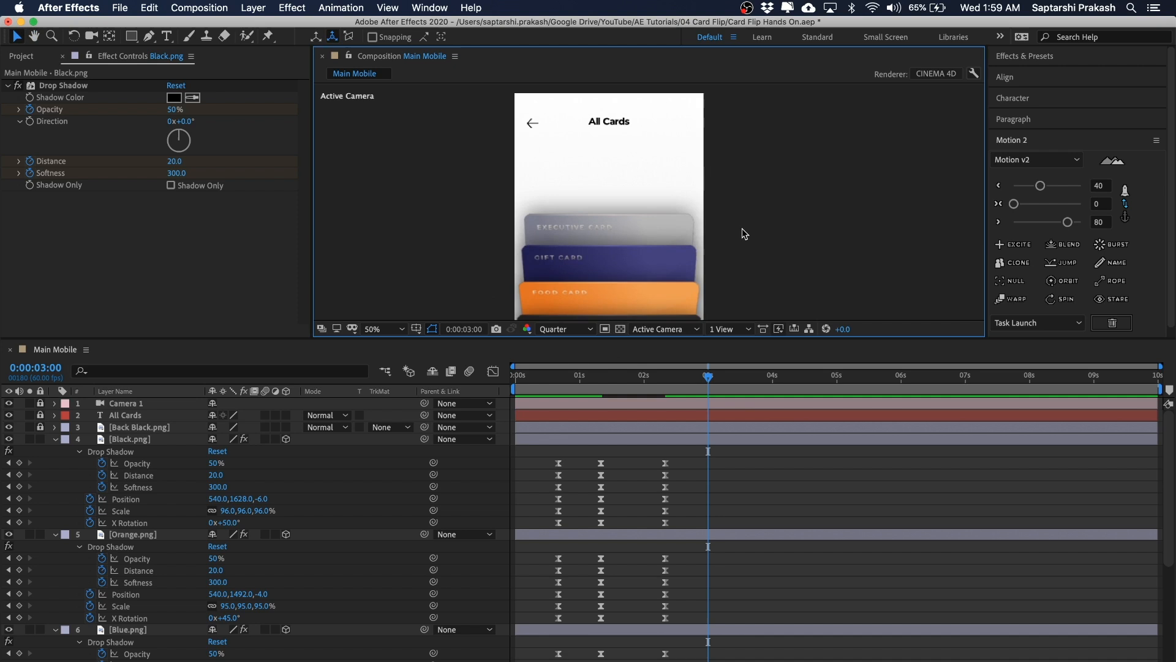
{"action": "left_click", "coordinate": [633, 260]}
{"action": "left_click", "coordinate": [793, 240]}
{"action": "left_click", "coordinate": [603, 250]}
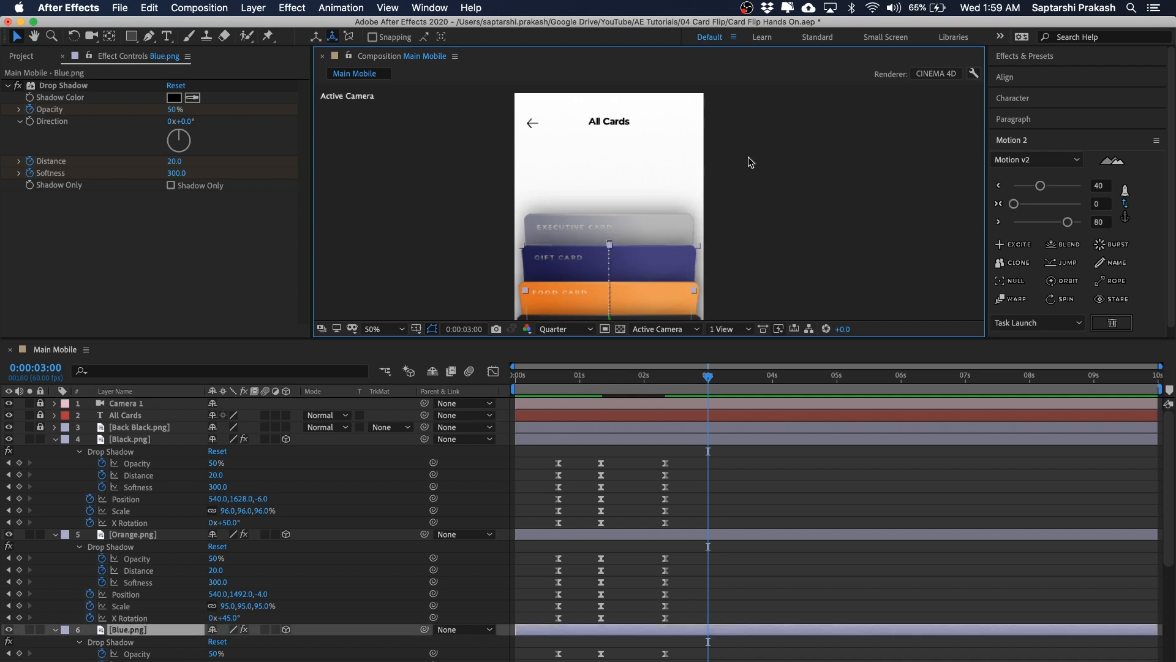
{"action": "left_click_drag", "start_coordinate": [675, 294], "coordinate": [675, 259]}
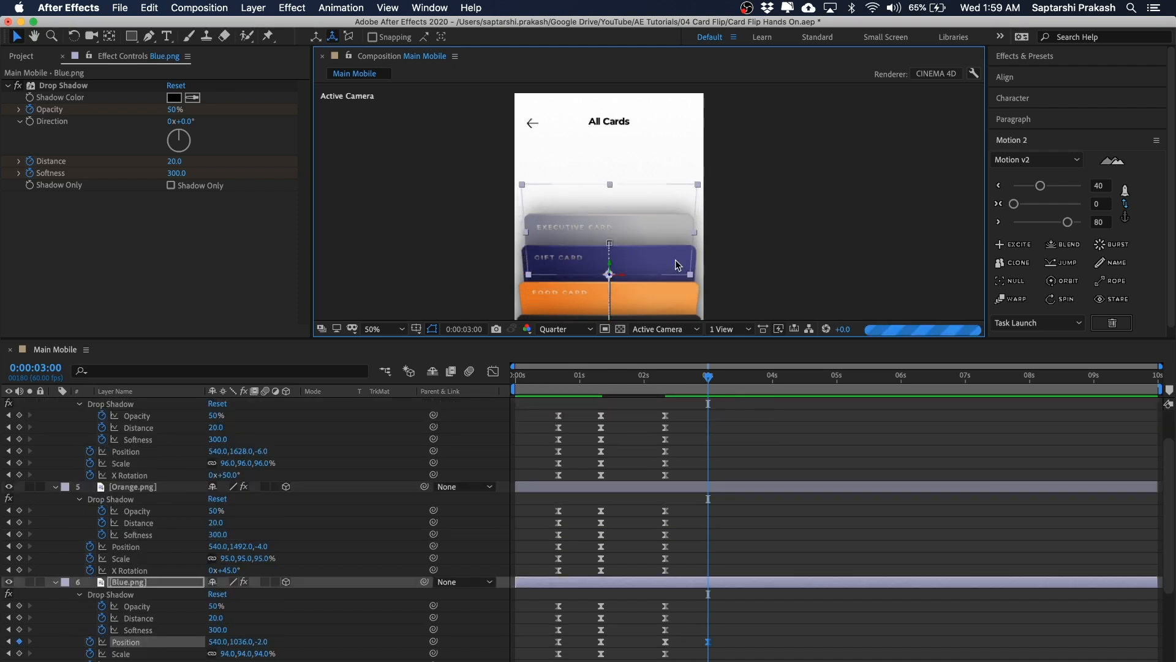
{"action": "key", "text": "shift+Up"}
{"action": "key", "text": "shift+Up"}
{"action": "key", "text": "shift+Down"}
{"action": "key", "text": "shift+Up"}
{"action": "key", "text": "shift+Up"}
{"action": "key", "text": "shift+Up"}
{"action": "key", "text": "shift+Up"}
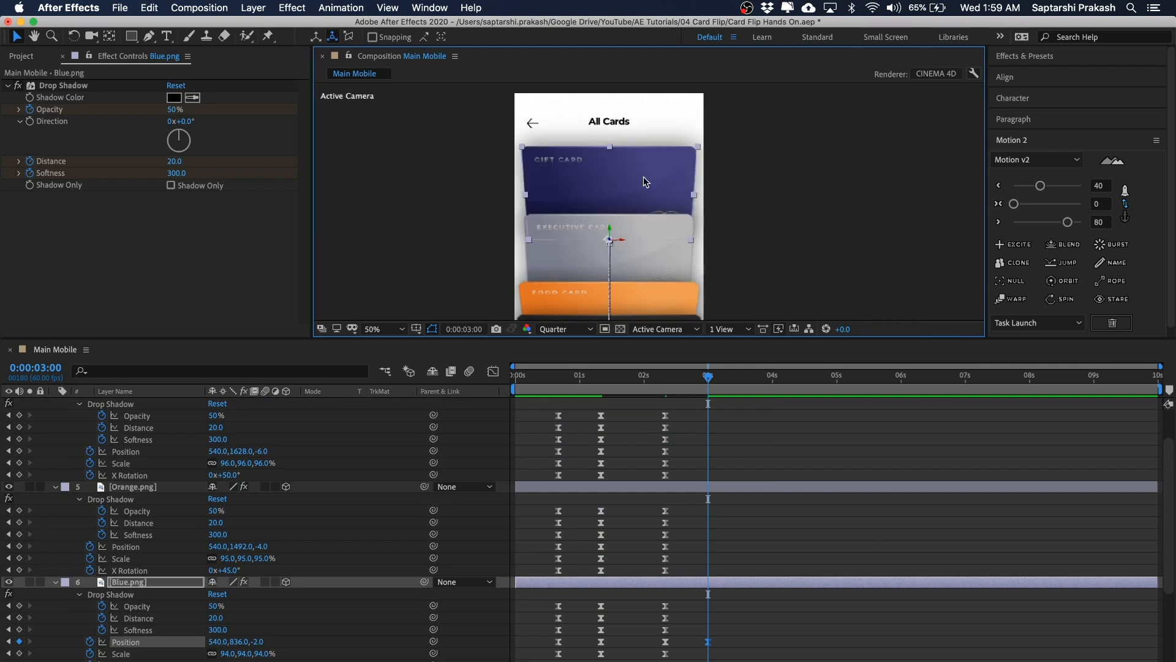
Step: Set the Blue card's X Rotation to 0° at 0:00:03:00
{"action": "scroll", "coordinate": [142, 609], "scroll_direction": "down", "scroll_amount": 3}
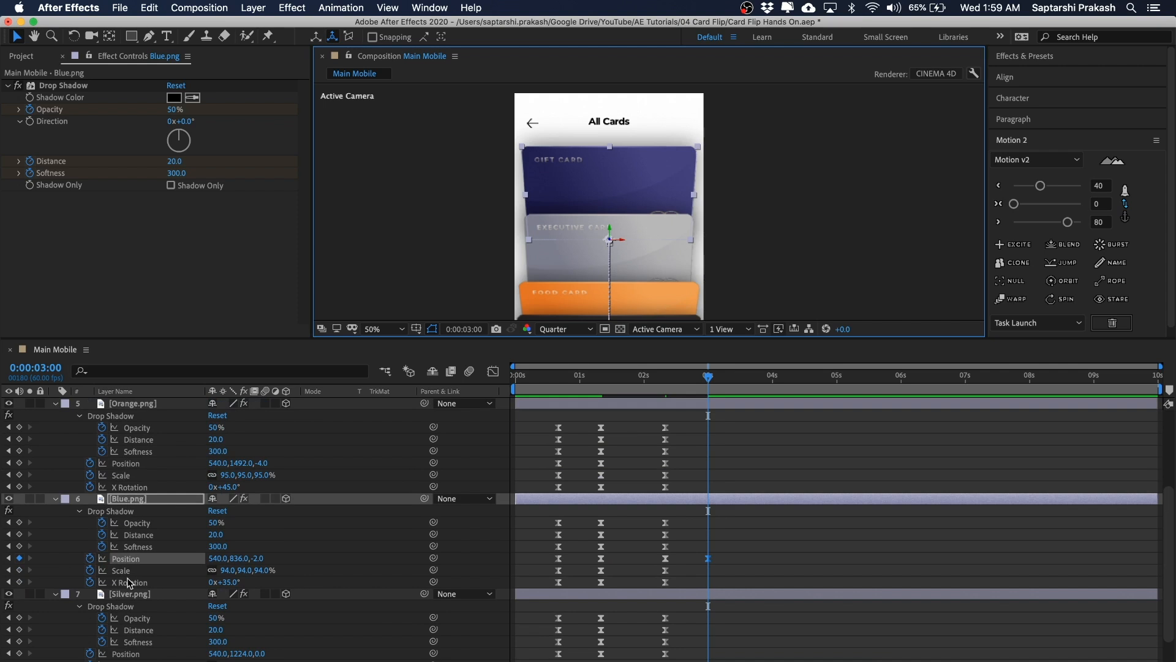
{"action": "scroll", "coordinate": [247, 588], "scroll_direction": "up", "scroll_amount": 1}
{"action": "left_click", "coordinate": [231, 593]}
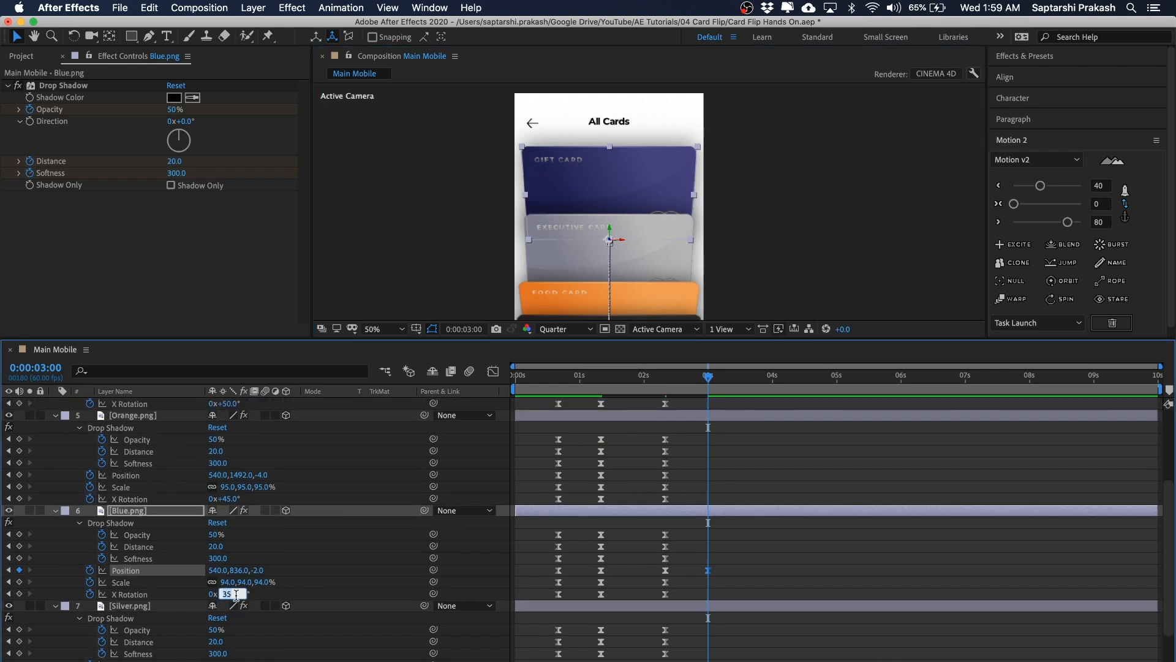
{"action": "key", "text": "Return"}
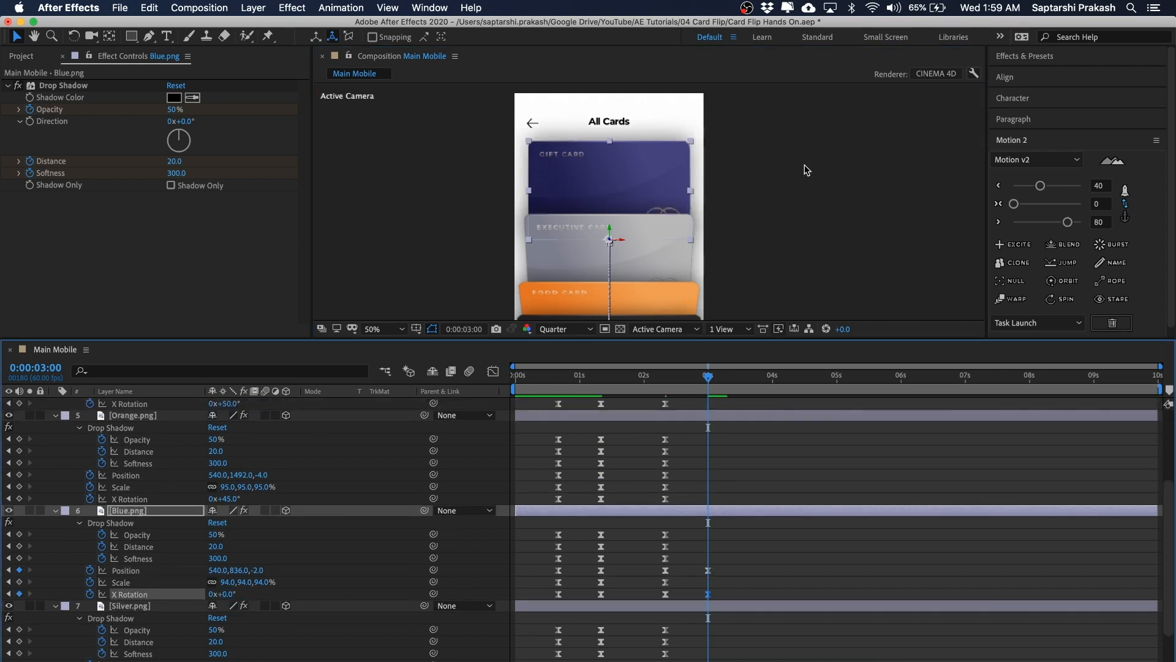
Step: Nudge the Blue card slightly downward, undoing one stray adjustment, to settle its position near y 844
{"action": "left_click", "coordinate": [803, 169]}
{"action": "left_click", "coordinate": [656, 165]}
{"action": "left_click", "coordinate": [795, 195]}
{"action": "left_click", "coordinate": [672, 165]}
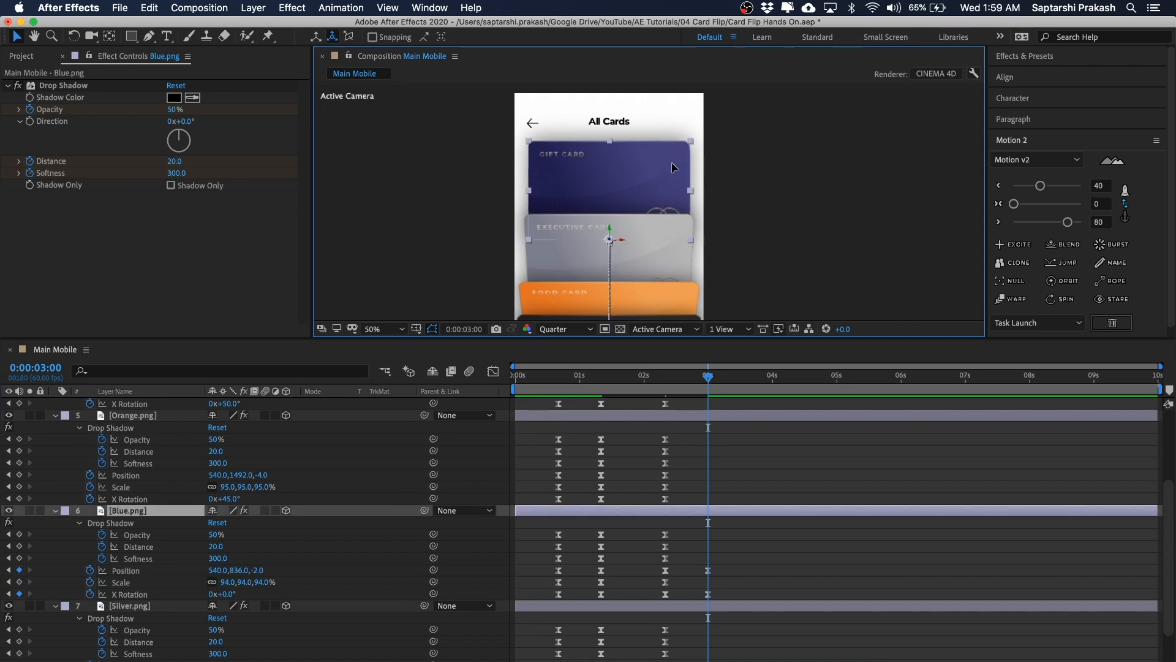
{"action": "key", "text": "Down"}
{"action": "key", "text": "Down"}
{"action": "key", "text": "Down"}
{"action": "key", "text": "Down"}
{"action": "key", "text": "Down"}
{"action": "key", "text": "Down"}
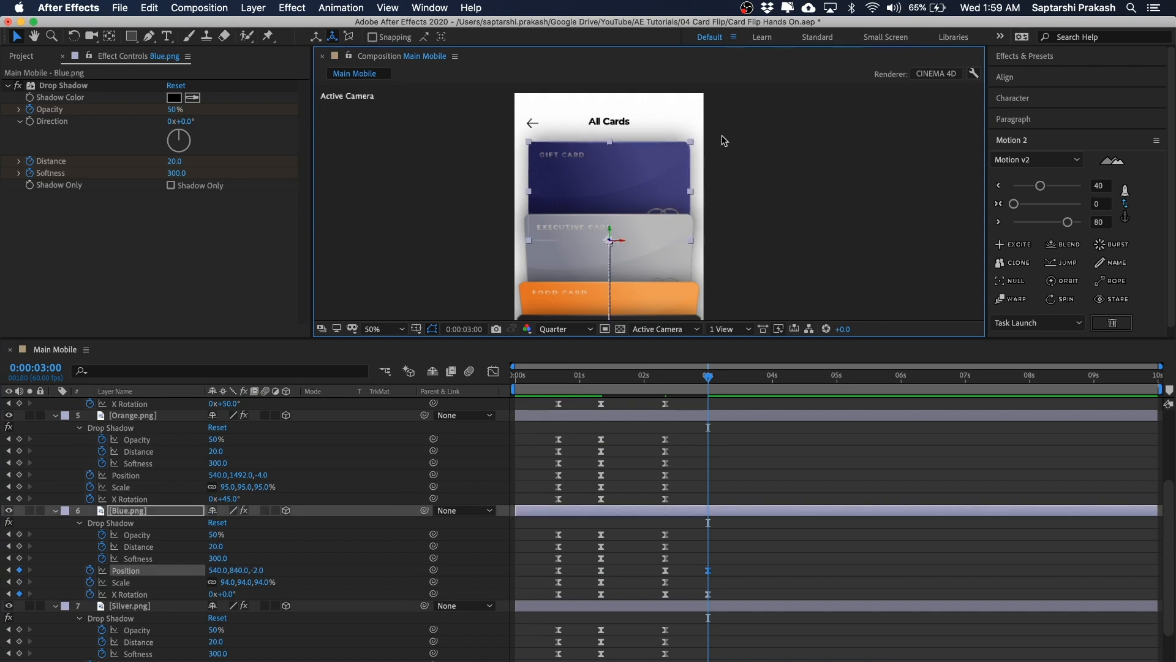
{"action": "key", "text": "Up"}
{"action": "key", "text": "Up"}
{"action": "left_click", "coordinate": [729, 141]}
{"action": "key", "text": "super+z"}
Step: Select the Black, Orange and Silver cards and move them down together below the raised Blue card
{"action": "left_click", "coordinate": [825, 203]}
{"action": "scroll", "coordinate": [825, 204], "scroll_direction": "down", "scroll_amount": 2}
{"action": "left_click_drag", "start_coordinate": [825, 205], "coordinate": [793, 164]}
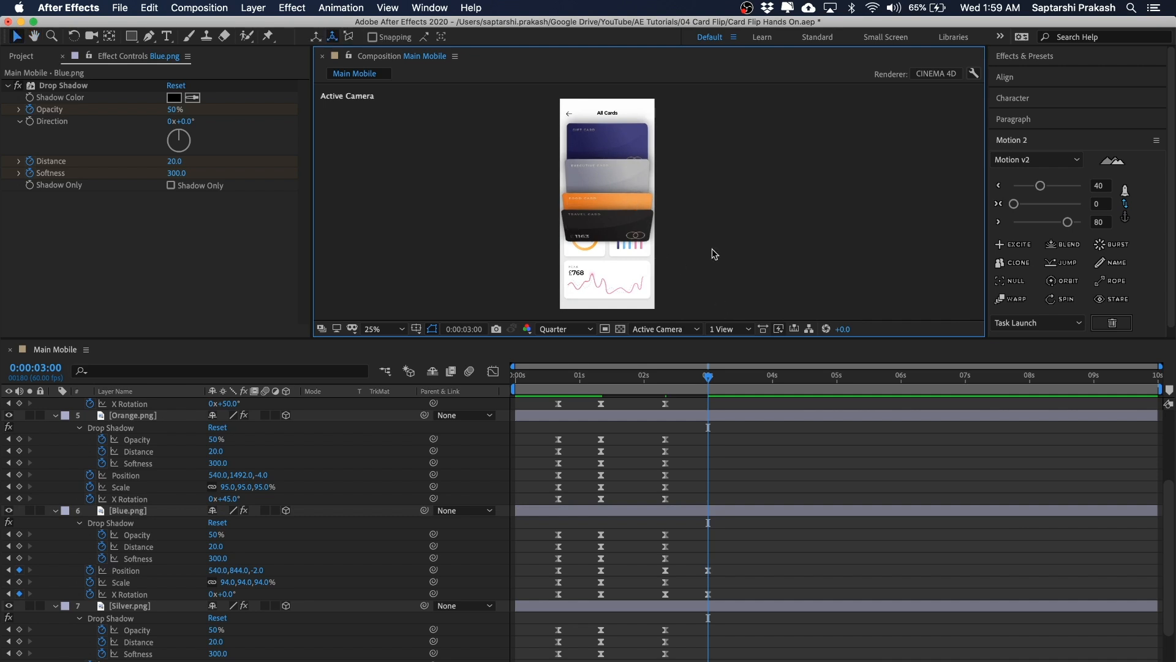
{"action": "scroll", "coordinate": [723, 214], "scroll_direction": "down", "scroll_amount": 3}
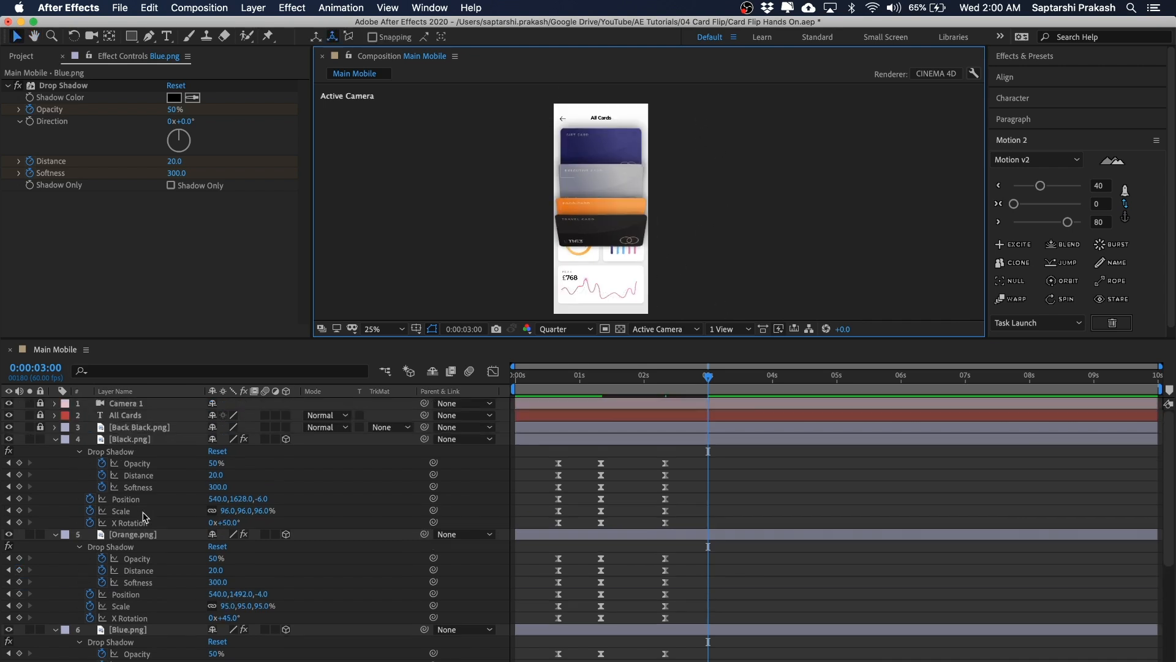
{"action": "left_click", "coordinate": [130, 439]}
{"action": "scroll", "coordinate": [135, 441], "scroll_direction": "down", "scroll_amount": 2}
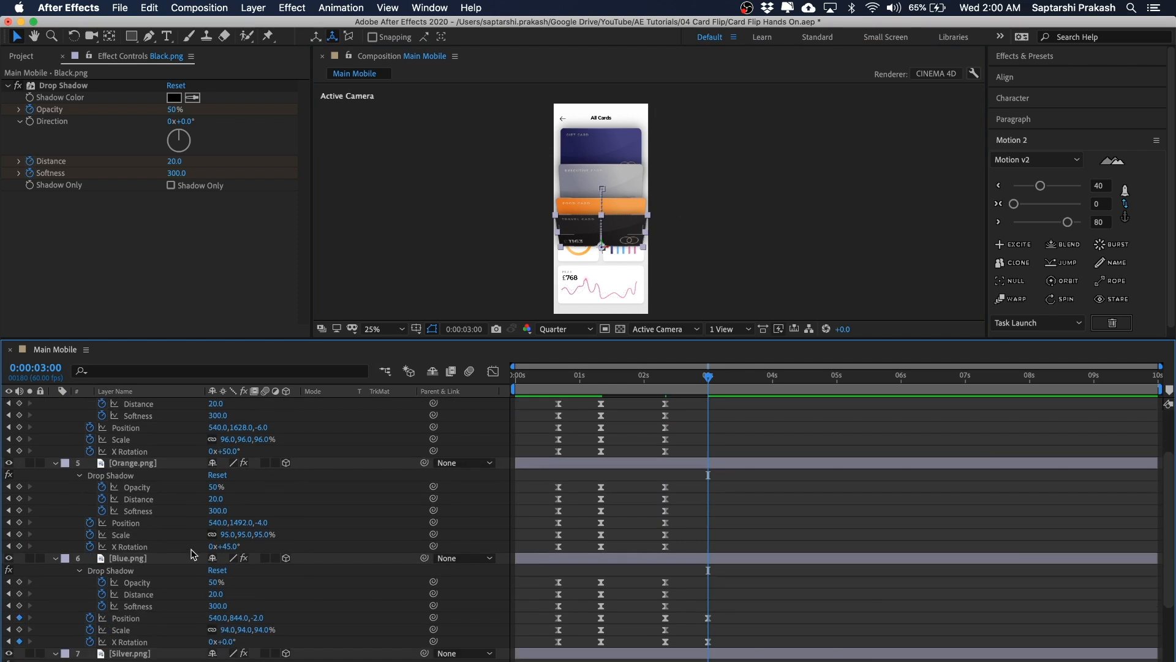
{"action": "left_click", "coordinate": [156, 465], "text": "shift"}
{"action": "scroll", "coordinate": [204, 618], "scroll_direction": "down", "scroll_amount": 3}
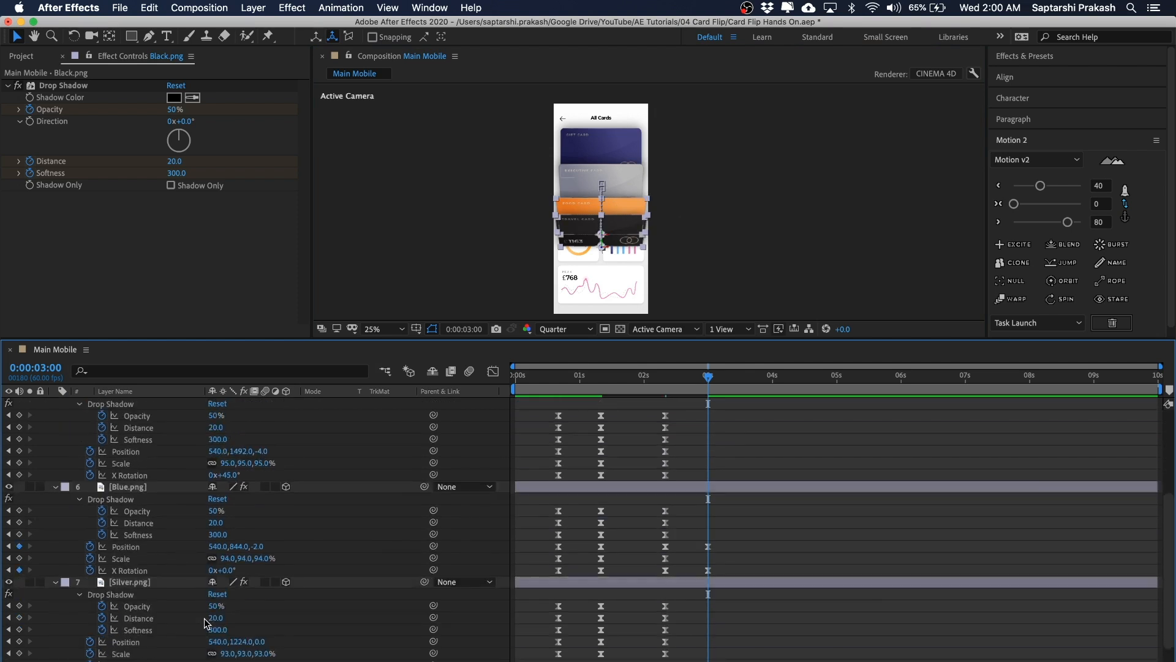
{"action": "left_click", "coordinate": [130, 552], "text": "shift"}
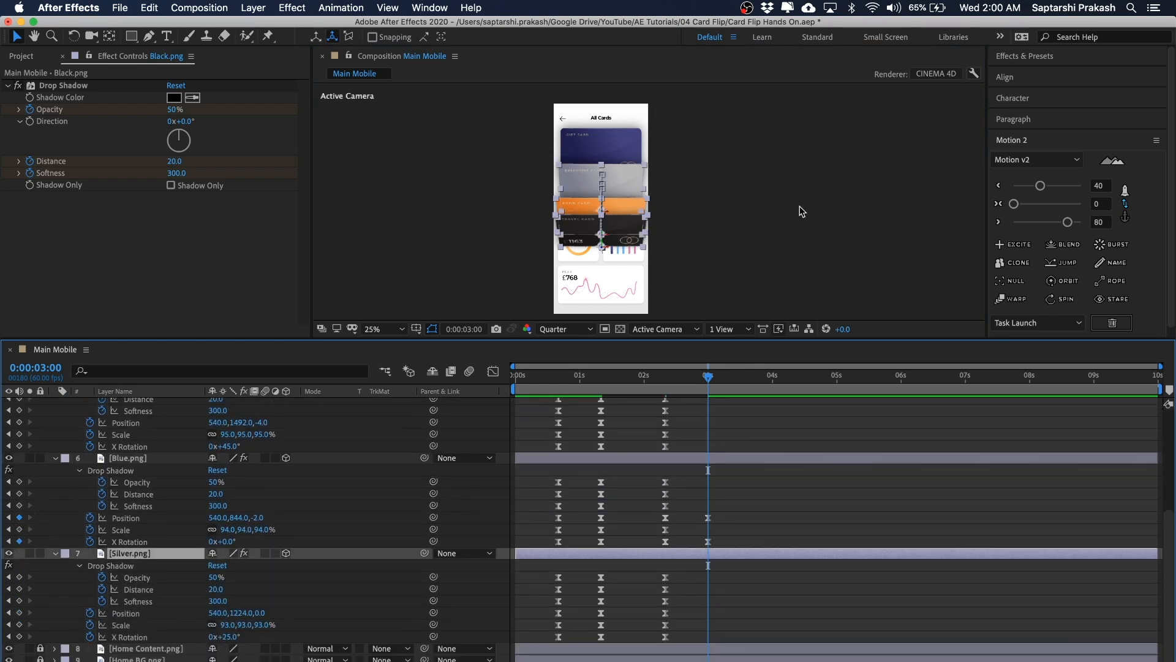
{"action": "key", "text": "shift+Down"}
{"action": "key", "text": "shift+Down"}
{"action": "key", "text": "shift+Down"}
{"action": "key", "text": "shift+Down"}
{"action": "key", "text": "shift+Down"}
{"action": "key", "text": "shift+Down"}
{"action": "key", "text": "shift+Down"}
{"action": "key", "text": "shift+Down"}
{"action": "key", "text": "shift+Down"}
{"action": "key", "text": "shift+Down"}
{"action": "key", "text": "shift+Down"}
{"action": "key", "text": "shift+Down"}
{"action": "key", "text": "shift+Down"}
{"action": "key", "text": "shift+Down"}
{"action": "key", "text": "shift+Down"}
{"action": "key", "text": "shift+Down"}
{"action": "key", "text": "shift+Down"}
{"action": "key", "text": "shift+Down"}
{"action": "key", "text": "shift+Down"}
{"action": "key", "text": "shift+Down"}
{"action": "key", "text": "shift+Down"}
{"action": "key", "text": "shift+Down"}
{"action": "key", "text": "shift+Down"}
{"action": "key", "text": "shift+Down"}
{"action": "key", "text": "shift+Down"}
{"action": "key", "text": "shift+Down"}
{"action": "key", "text": "shift+Down"}
{"action": "key", "text": "shift+Down"}
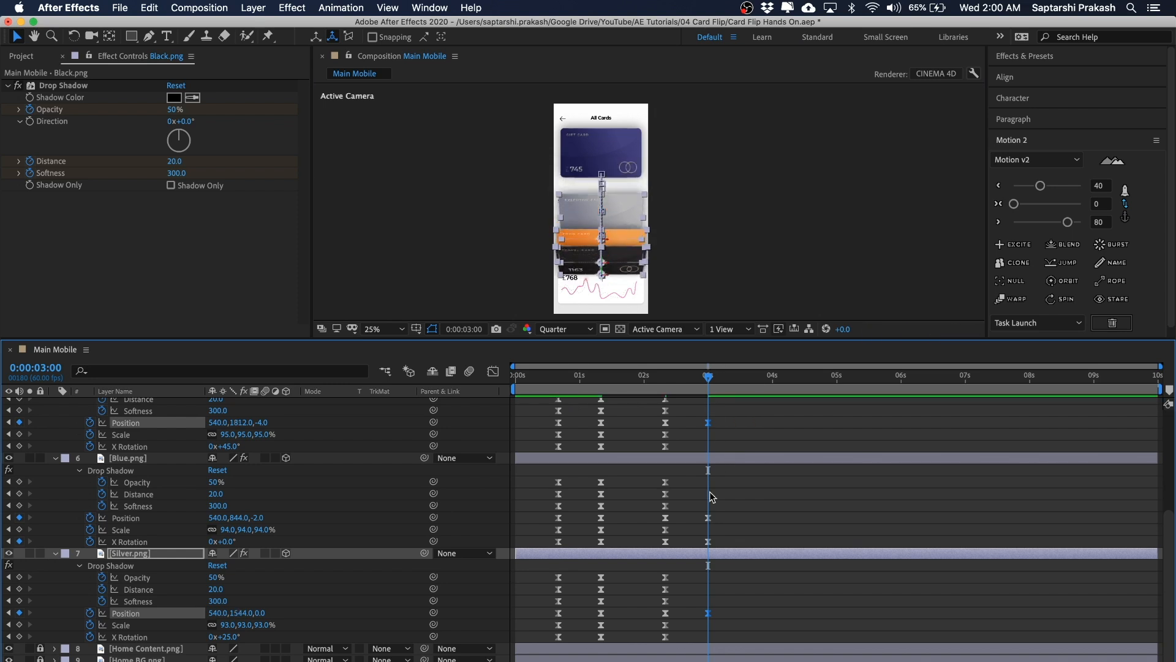
Step: Set the Orange card's X Rotation to 0° at 0:00:03:00
{"action": "scroll", "coordinate": [697, 197], "scroll_direction": "up", "scroll_amount": 2}
{"action": "key", "text": "space"}
{"action": "left_click_drag", "start_coordinate": [741, 195], "coordinate": [762, 140]}
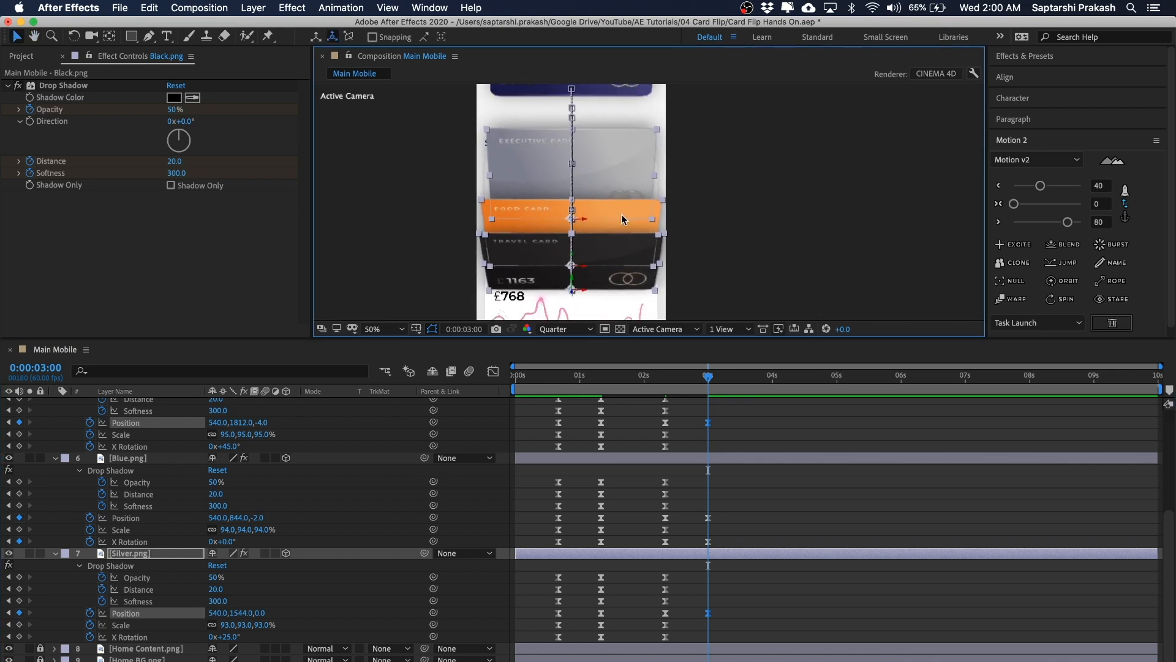
{"action": "scroll", "coordinate": [277, 527], "scroll_direction": "up", "scroll_amount": 2}
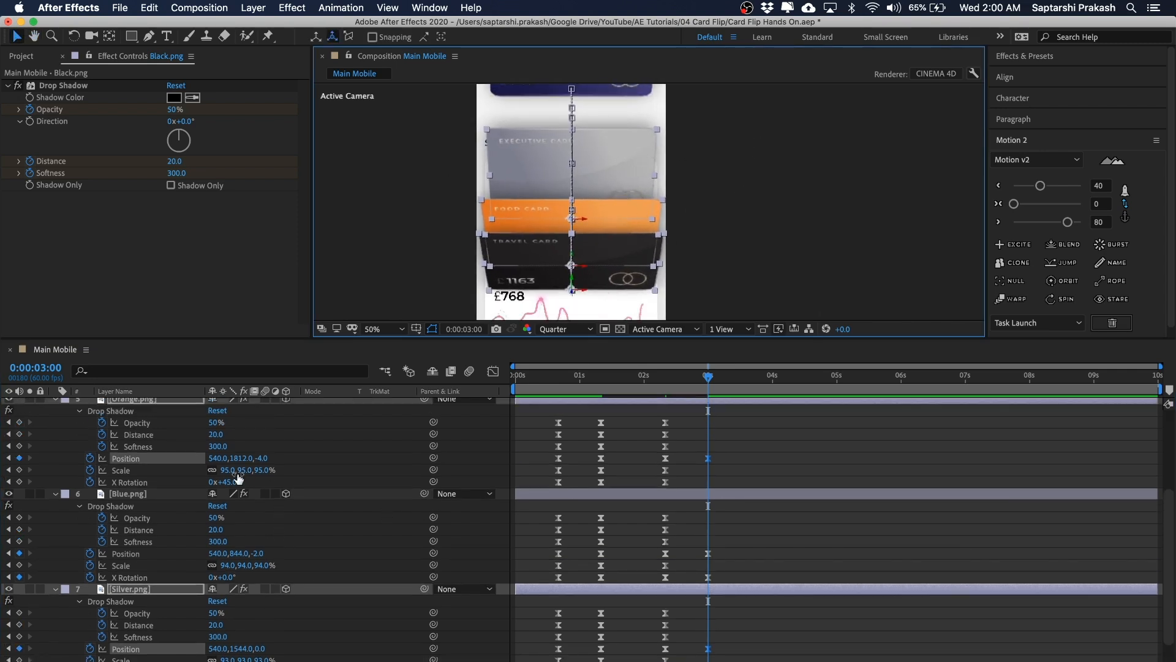
{"action": "scroll", "coordinate": [362, 459], "scroll_direction": "up", "scroll_amount": 1}
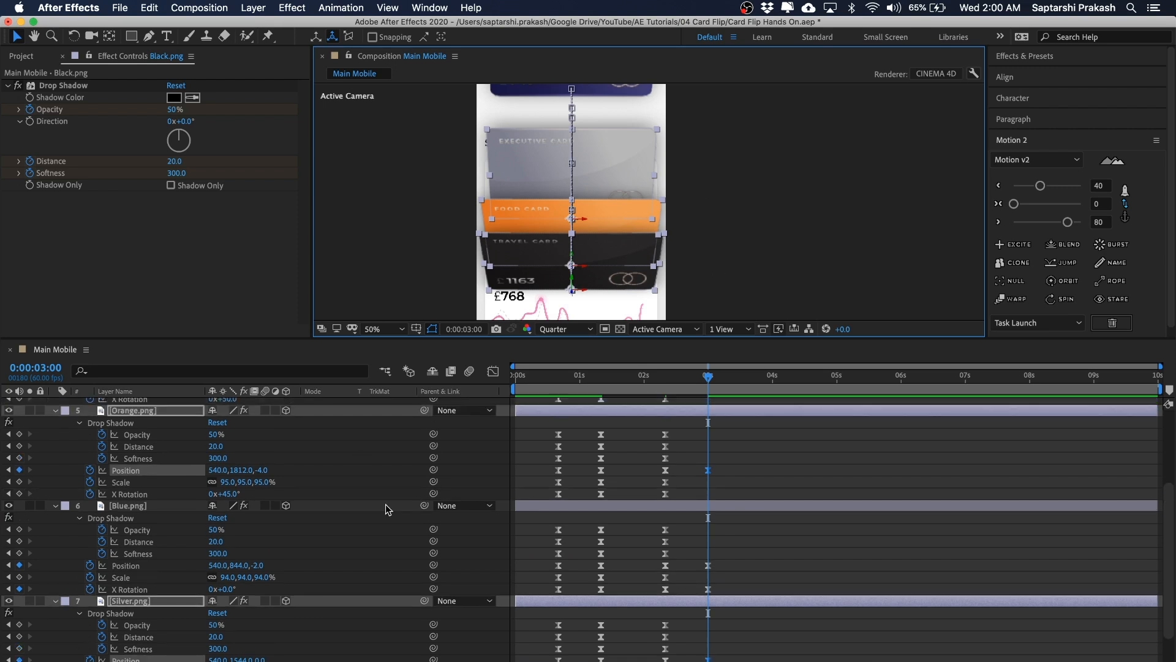
{"action": "left_click", "coordinate": [306, 486]}
{"action": "left_click", "coordinate": [134, 411]}
{"action": "left_click", "coordinate": [229, 494]}
{"action": "type", "text": "0"}
{"action": "key", "text": "Return"}
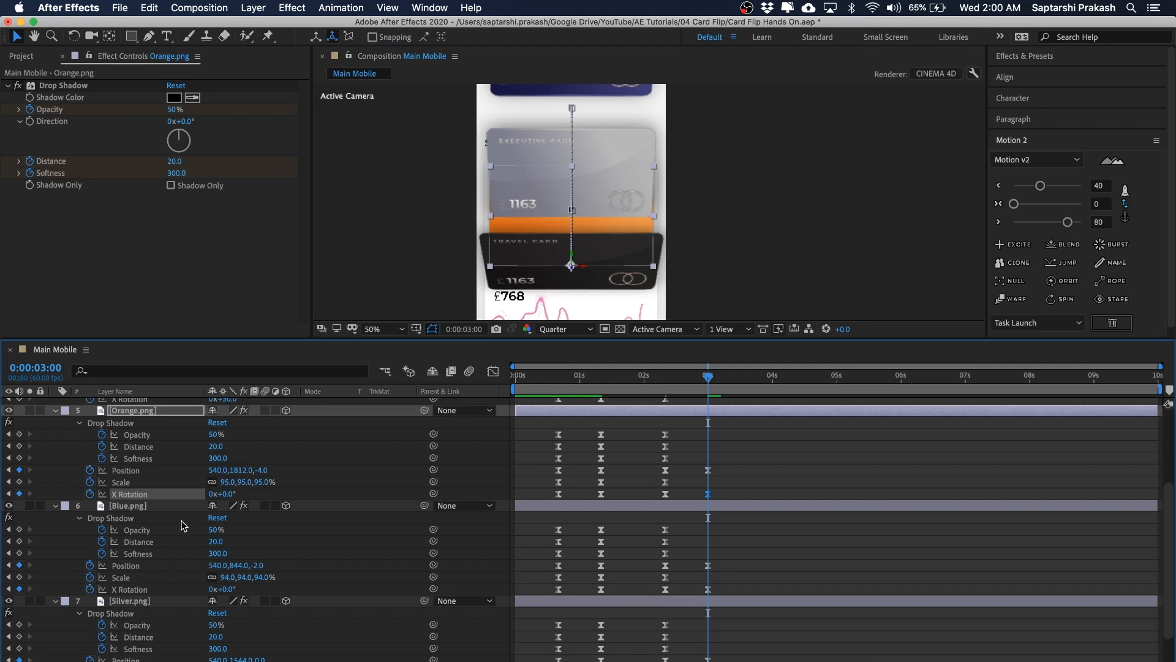
Step: Set the Silver card's X Rotation to 0° at 0:00:03:00
{"action": "scroll", "coordinate": [178, 520], "scroll_direction": "down", "scroll_amount": 3}
{"action": "left_click", "coordinate": [224, 636]}
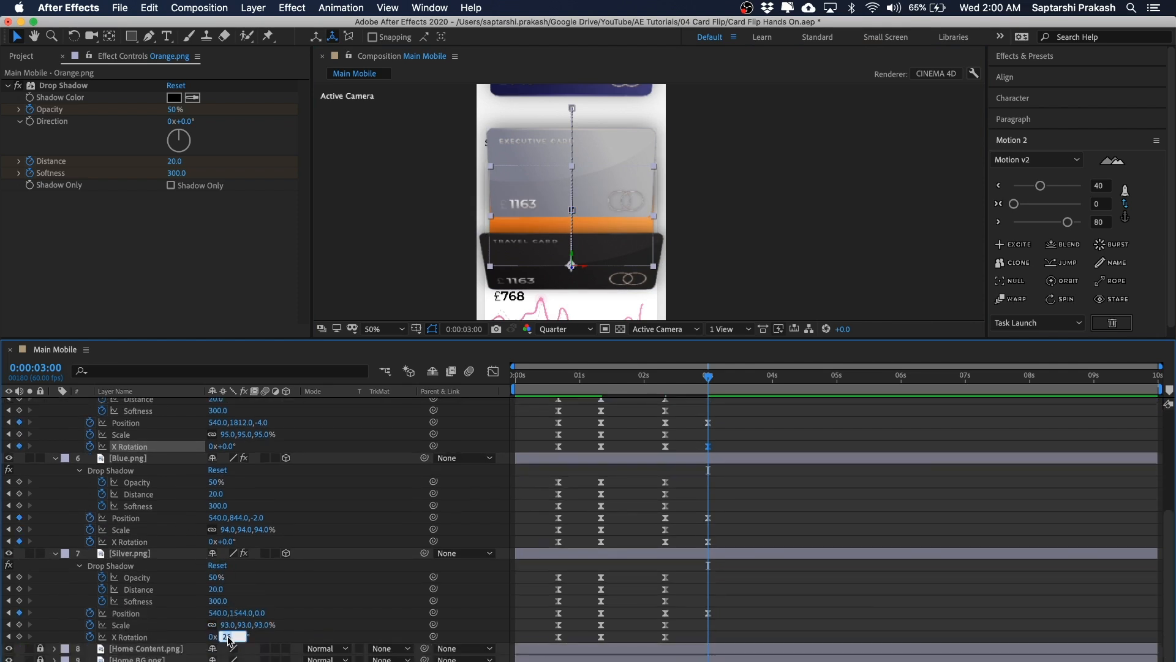
{"action": "type", "text": "0"}
{"action": "key", "text": "Return"}
Step: Set the Black card's X Rotation to 0° at 0:00:03:00
{"action": "left_click", "coordinate": [643, 245]}
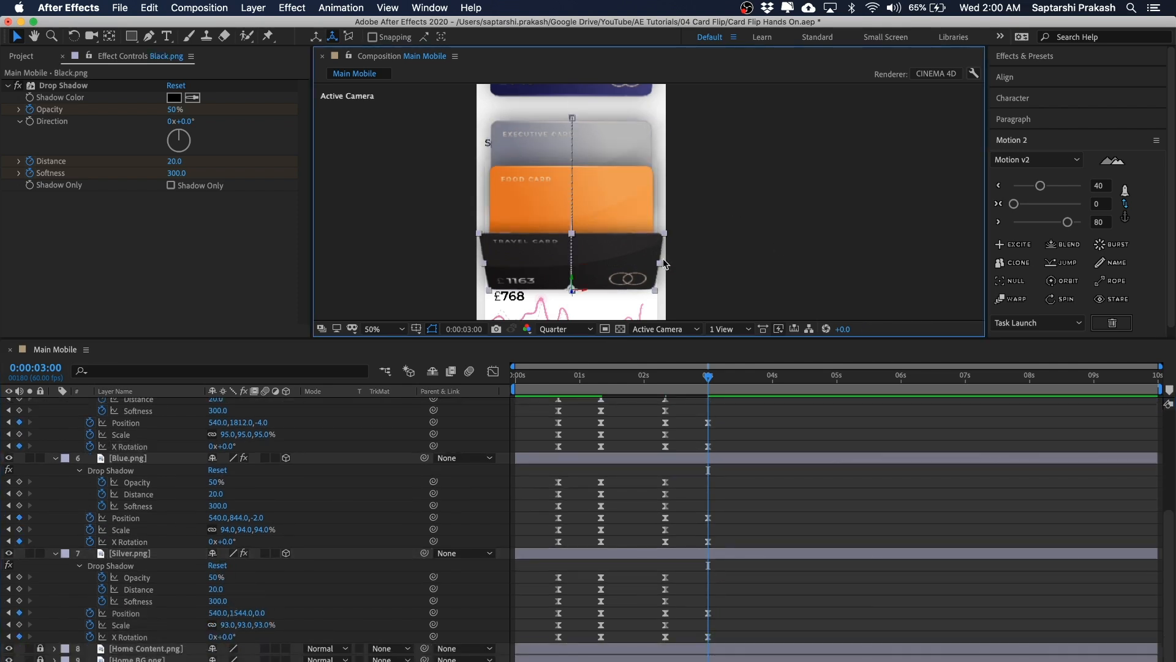
{"action": "scroll", "coordinate": [206, 537], "scroll_direction": "up", "scroll_amount": 8}
{"action": "left_click", "coordinate": [222, 522]}
{"action": "type", "text": "0"}
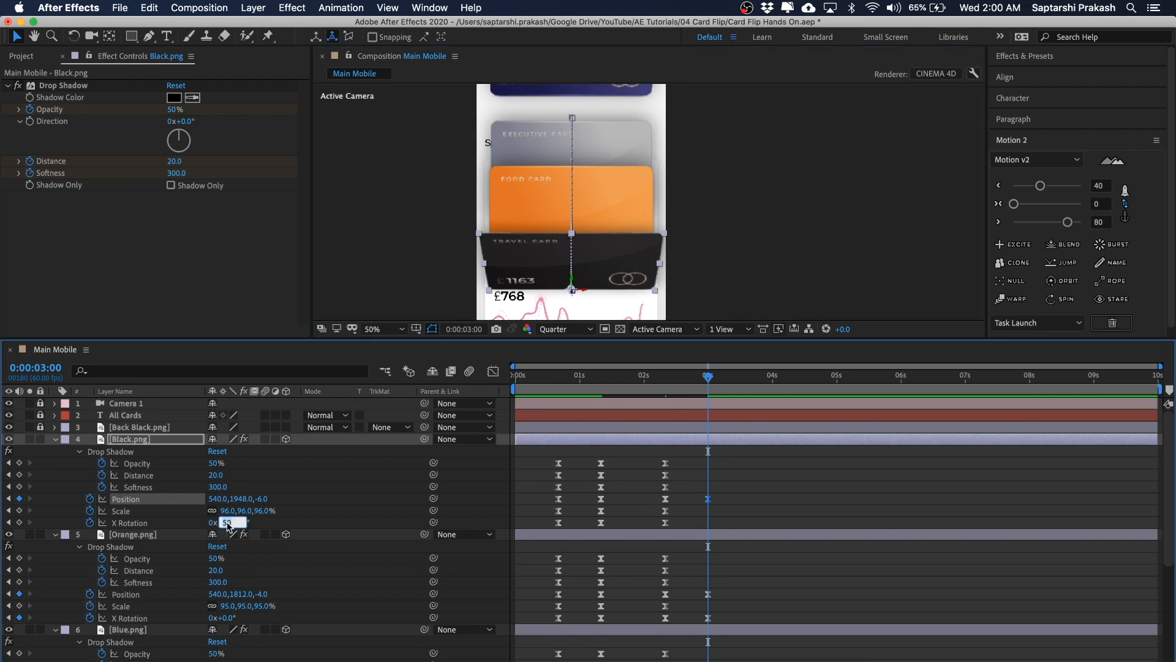
{"action": "key", "text": "Return"}
Step: Zoom into the viewer and scrub between 0:00:02:20 and 0:00:03:00 to inspect the cards' transition
{"action": "left_click", "coordinate": [873, 114]}
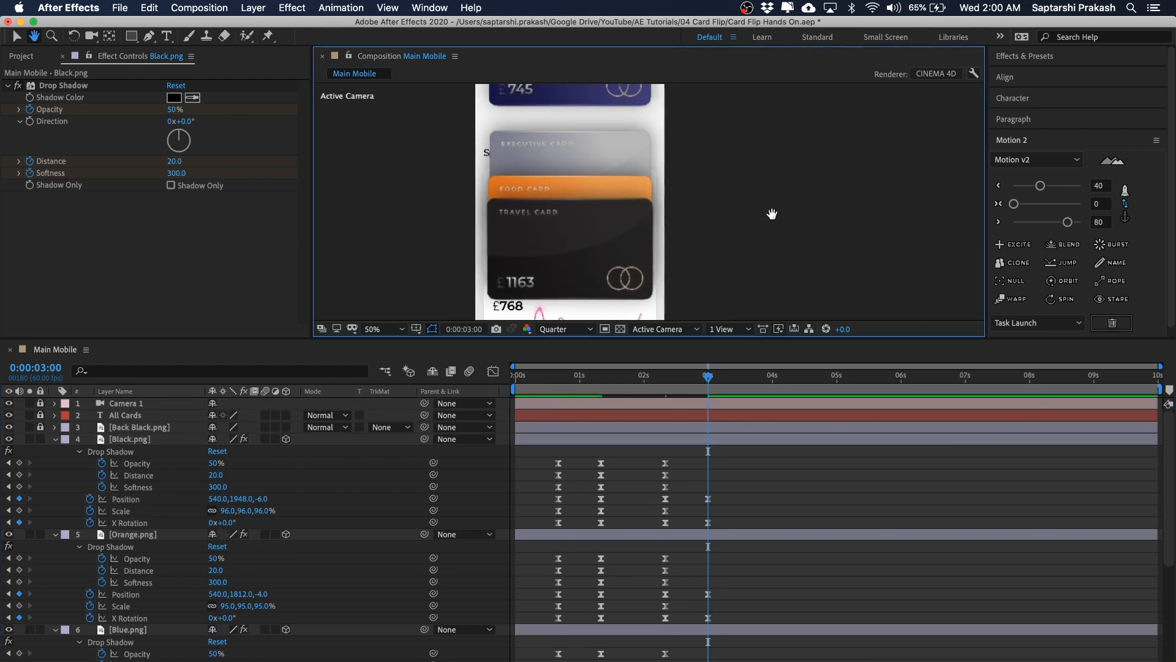
{"action": "left_click", "coordinate": [614, 153]}
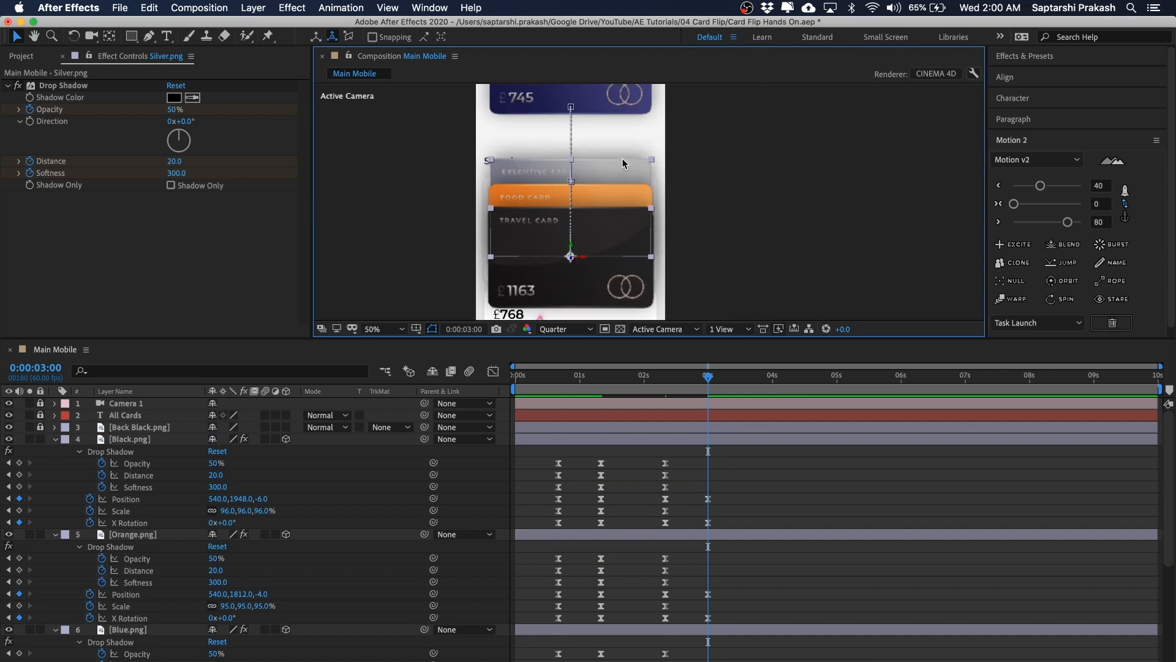
{"action": "scroll", "coordinate": [672, 204], "scroll_direction": "down", "scroll_amount": 2}
{"action": "key", "text": "space"}
{"action": "left_click_drag", "start_coordinate": [721, 177], "coordinate": [686, 176]}
{"action": "left_click", "coordinate": [679, 189]}
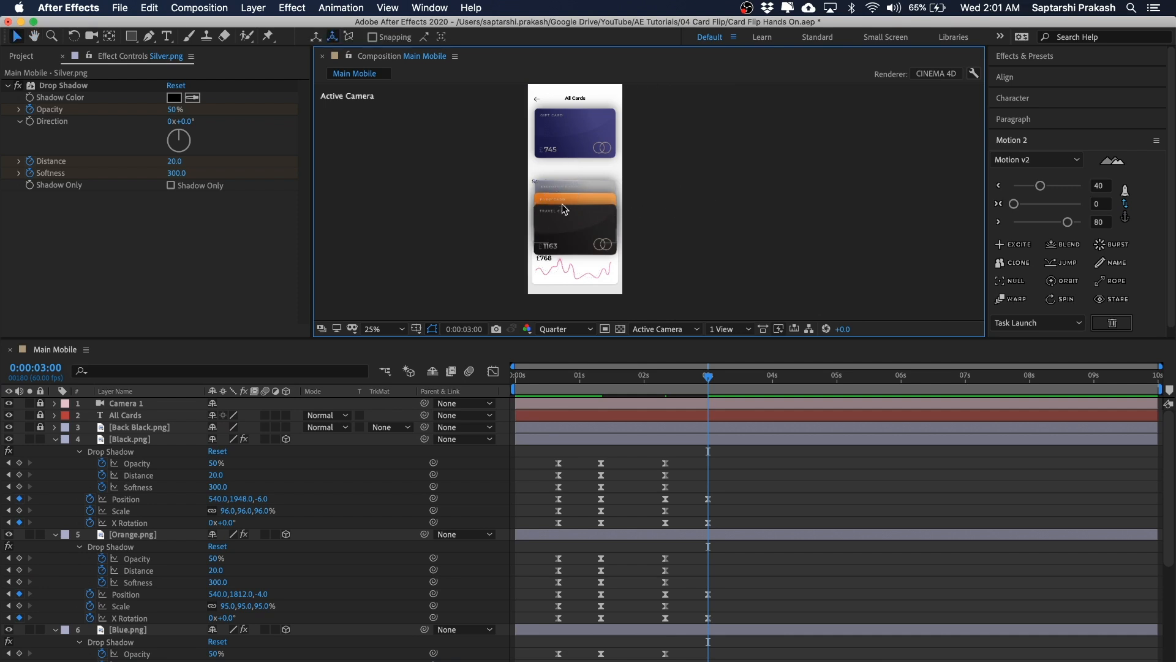
{"action": "key", "text": "space"}
{"action": "left_click_drag", "start_coordinate": [614, 192], "coordinate": [547, 259]}
{"action": "key", "text": "space"}
{"action": "left_click_drag", "start_coordinate": [625, 196], "coordinate": [626, 280]}
{"action": "key", "text": "space"}
{"action": "left_click_drag", "start_coordinate": [772, 144], "coordinate": [736, 192]}
{"action": "left_click", "coordinate": [737, 192]}
{"action": "left_click_drag", "start_coordinate": [703, 375], "coordinate": [665, 376]}
{"action": "key", "text": "period"}
{"action": "key", "text": "h"}
{"action": "left_click_drag", "start_coordinate": [685, 187], "coordinate": [744, 209]}
{"action": "key", "text": "space"}
{"action": "left_click_drag", "start_coordinate": [663, 382], "coordinate": [671, 381]}
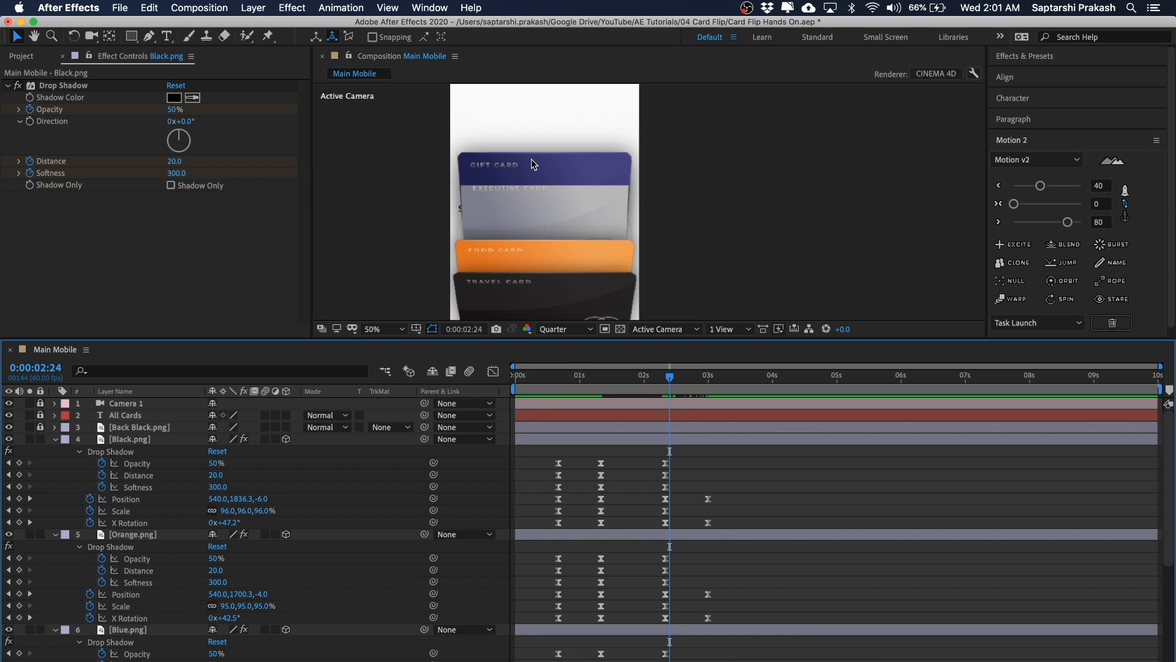
{"action": "key", "text": "h"}
{"action": "left_click_drag", "start_coordinate": [766, 201], "coordinate": [759, 176]}
{"action": "key", "text": "v"}
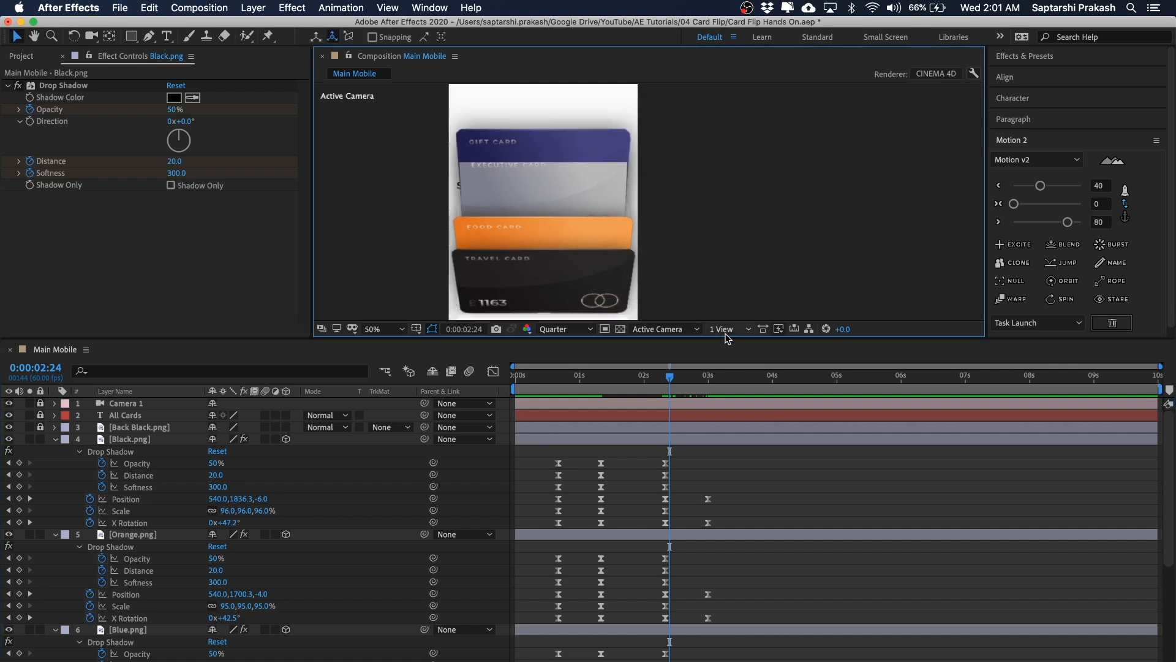
Step: Inspect the card stack from the Left view, then return the viewer to the Active Camera
{"action": "left_click", "coordinate": [664, 336]}
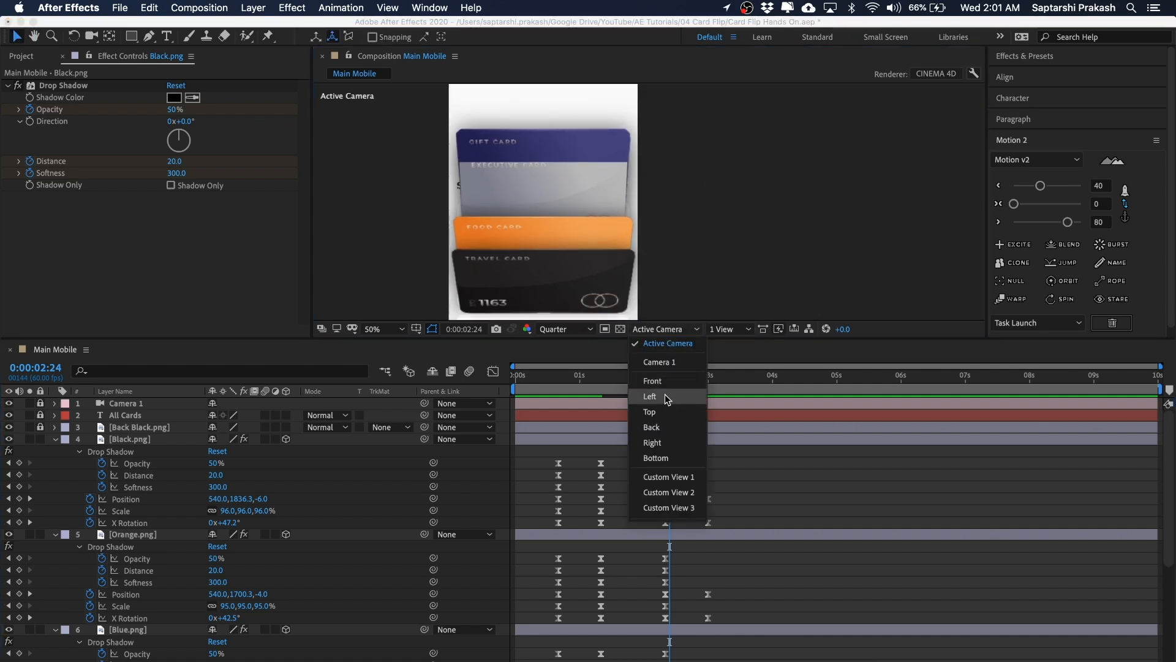
{"action": "left_click", "coordinate": [666, 397]}
{"action": "key", "text": "period"}
{"action": "key", "text": "h"}
{"action": "left_click_drag", "start_coordinate": [583, 172], "coordinate": [605, 207]}
{"action": "key", "text": "v"}
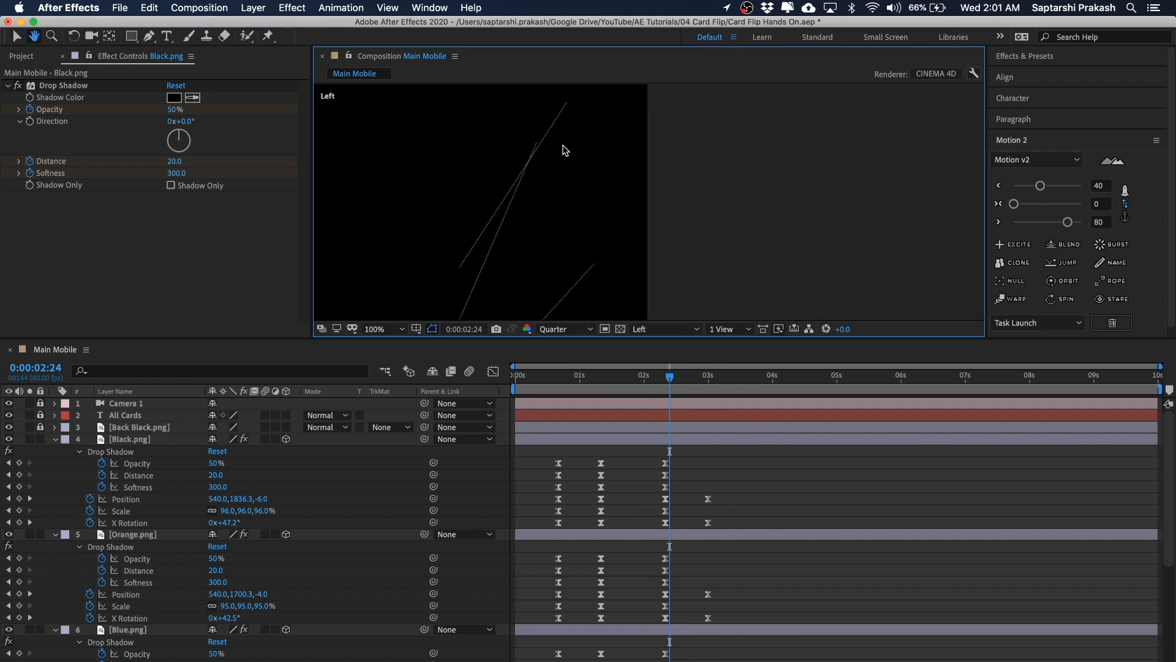
{"action": "left_click_drag", "start_coordinate": [622, 100], "coordinate": [583, 123]}
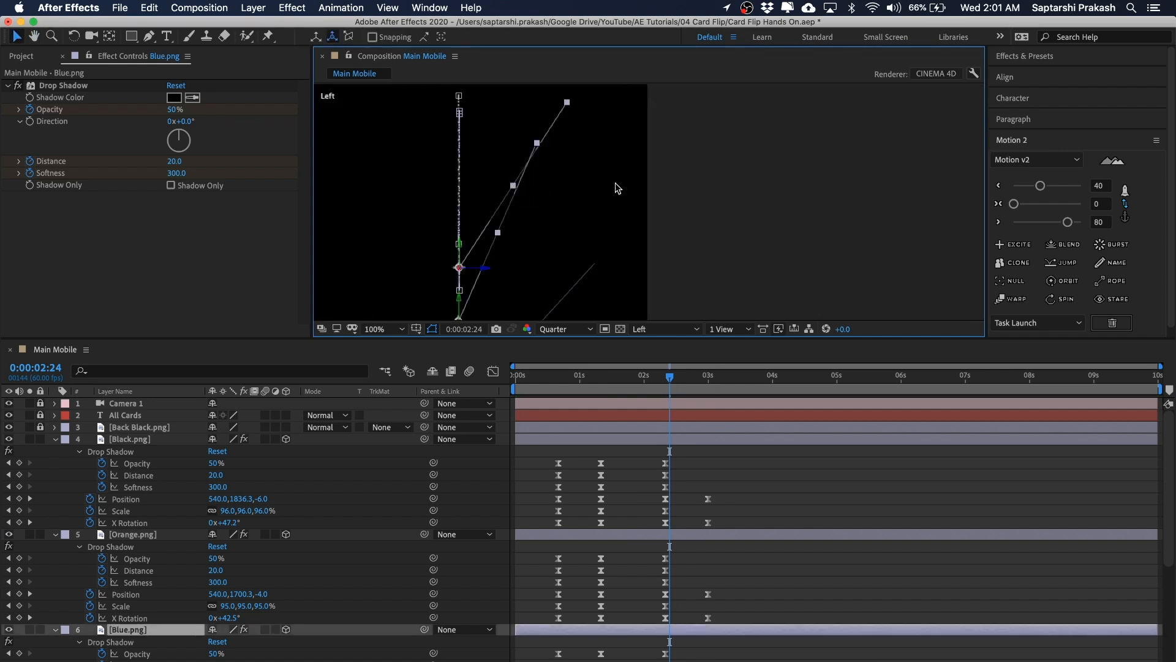
{"action": "left_click", "coordinate": [714, 187]}
{"action": "key", "text": "comma"}
{"action": "key", "text": "space"}
{"action": "left_click_drag", "start_coordinate": [714, 187], "coordinate": [705, 182]}
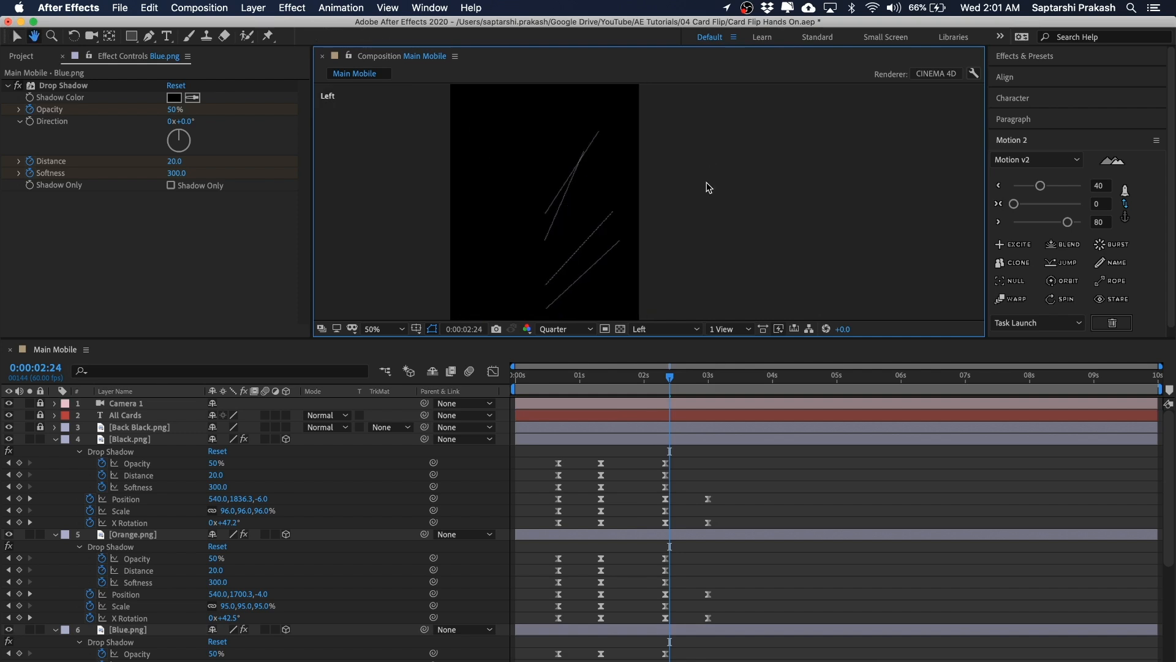
{"action": "left_click", "coordinate": [667, 329]}
{"action": "left_click", "coordinate": [668, 341]}
{"action": "key", "text": "space"}
{"action": "left_click_drag", "start_coordinate": [735, 225], "coordinate": [735, 222]}
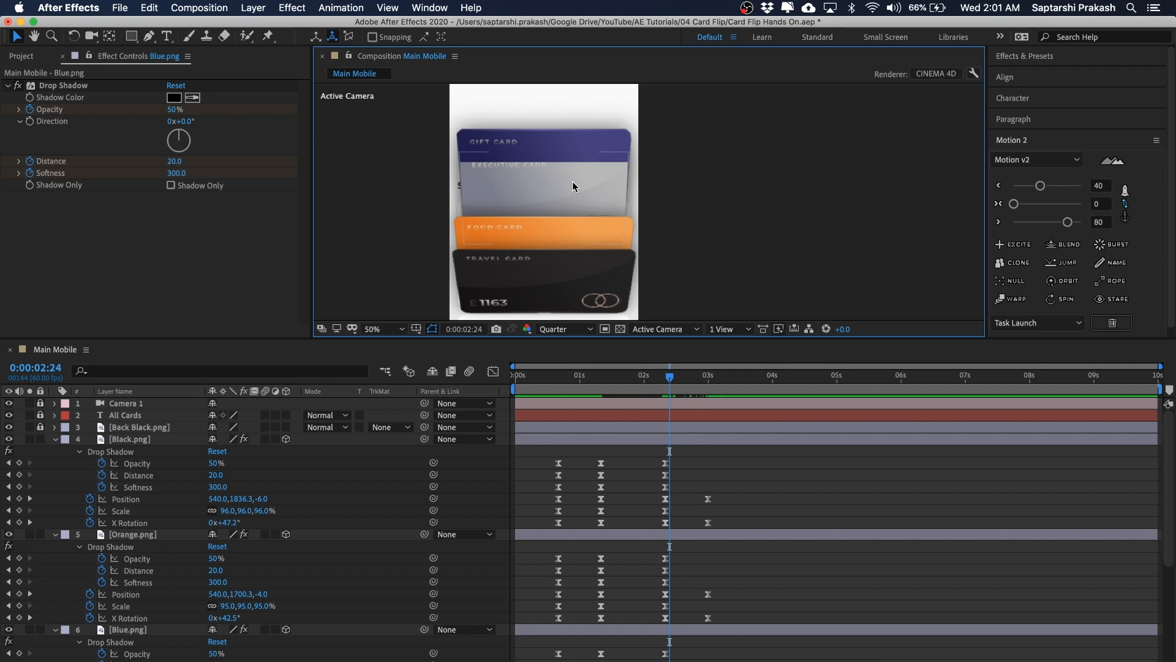
Step: Preview the card animation from 0:00:00:40 and collapse all the layers' properties
{"action": "left_click", "coordinate": [665, 379]}
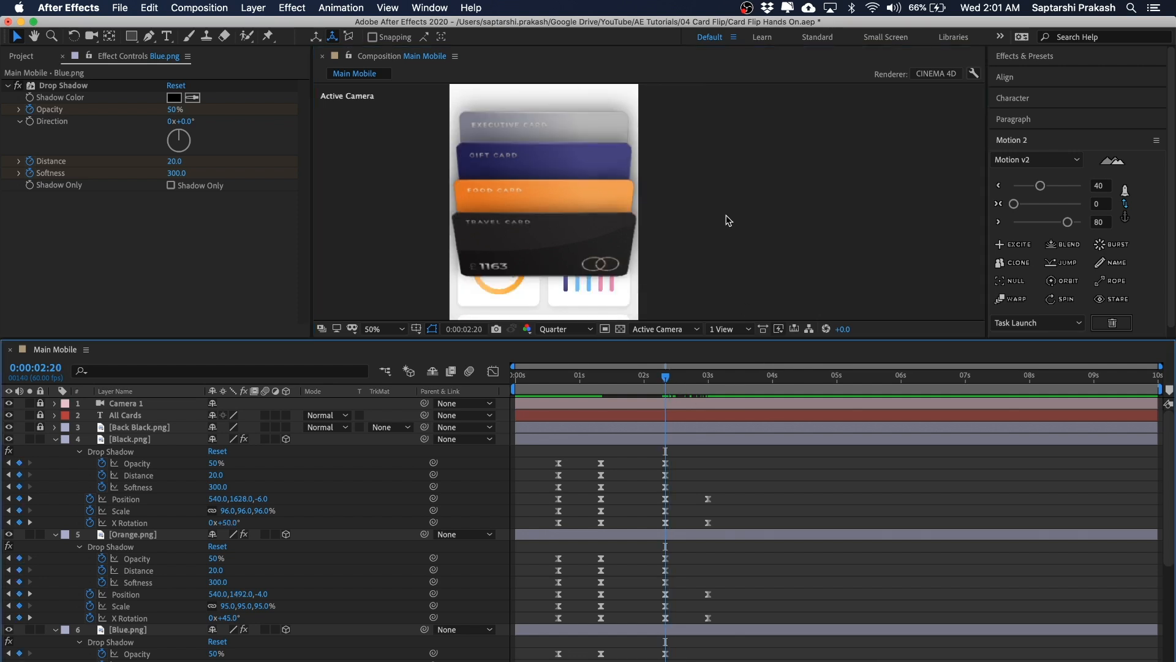
{"action": "scroll", "coordinate": [727, 218], "scroll_direction": "down", "scroll_amount": 2}
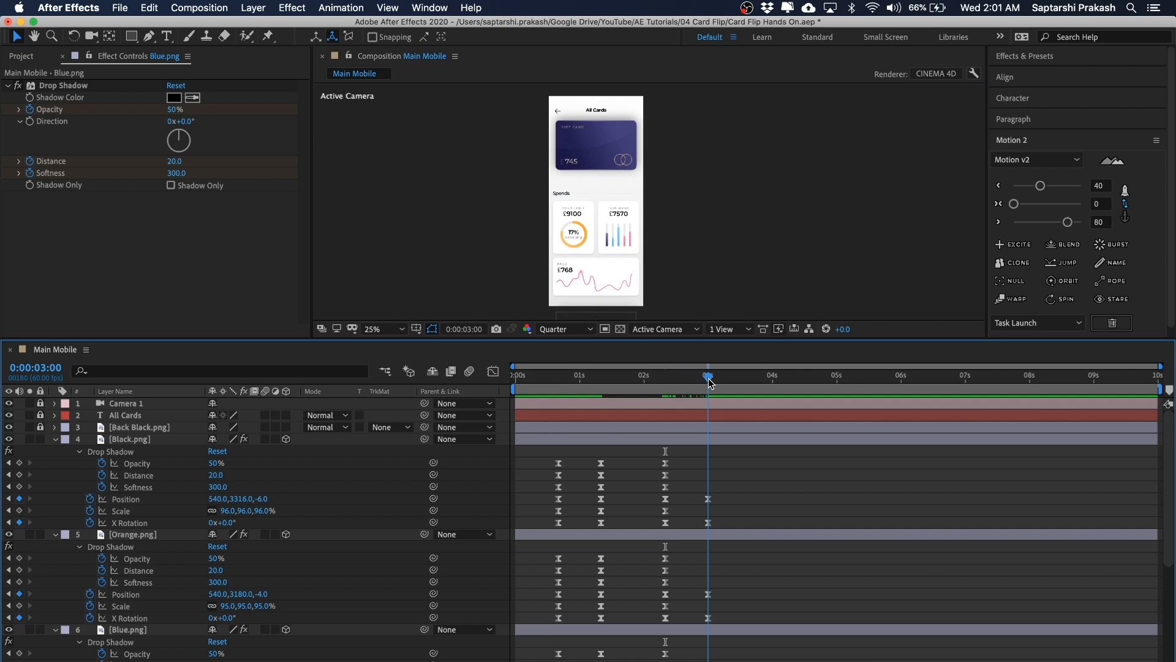
{"action": "left_click_drag", "start_coordinate": [770, 158], "coordinate": [762, 170]}
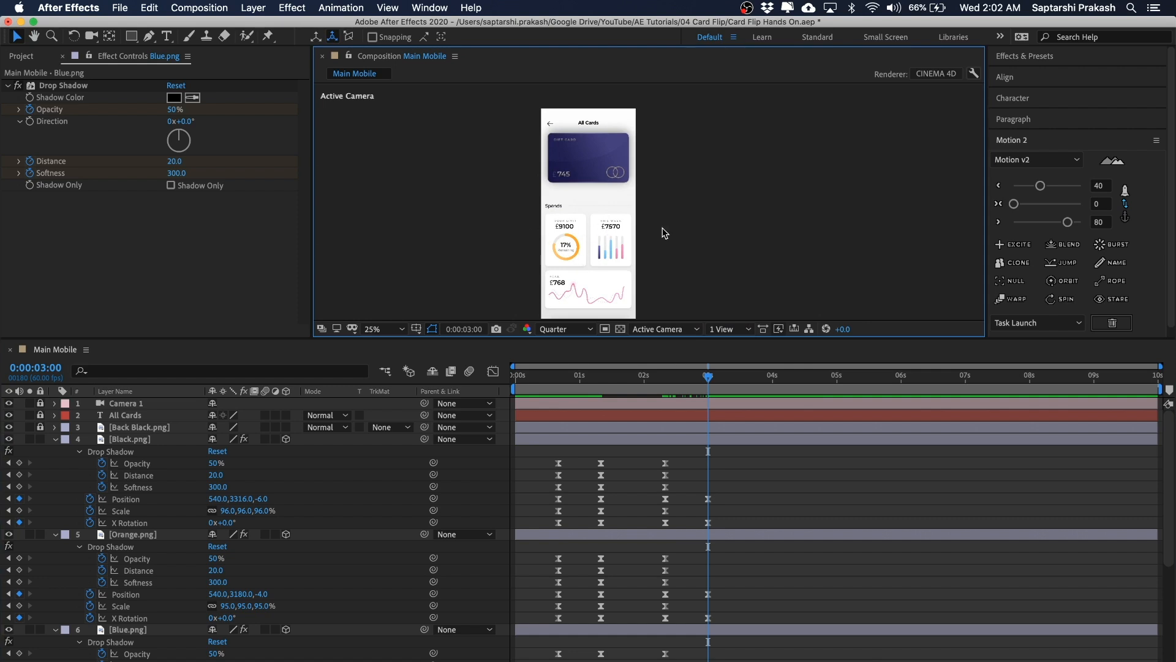
{"action": "left_click_drag", "start_coordinate": [684, 227], "coordinate": [685, 220]}
{"action": "left_click_drag", "start_coordinate": [706, 374], "coordinate": [566, 388]}
{"action": "left_click_drag", "start_coordinate": [731, 233], "coordinate": [717, 231]}
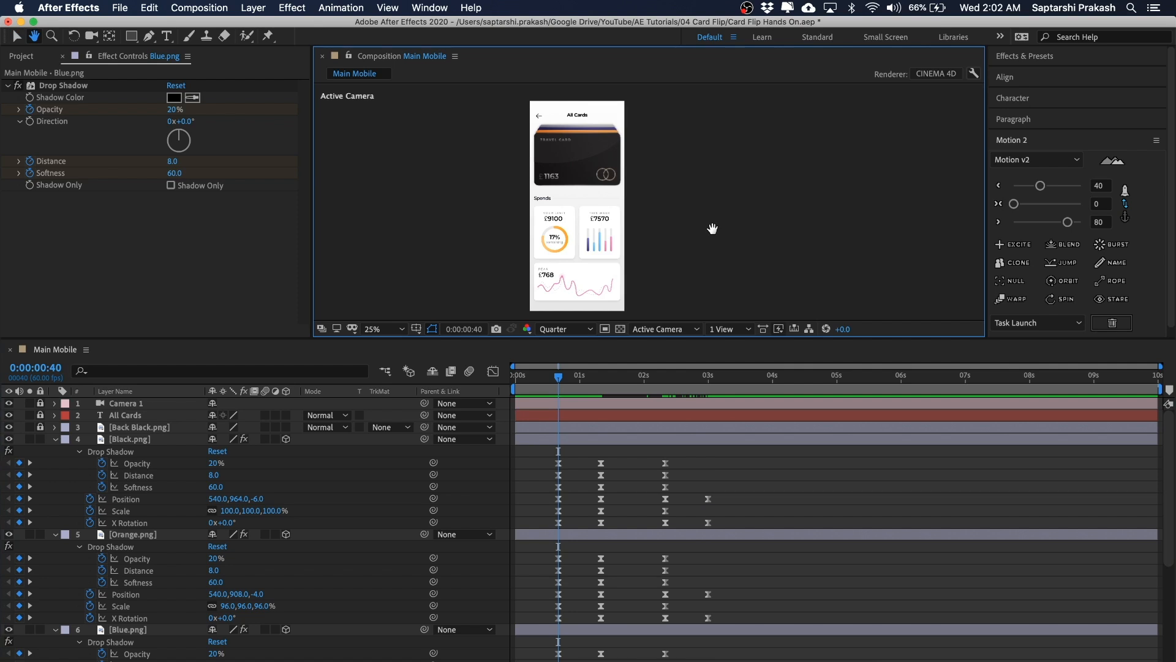
{"action": "mouse_move", "coordinate": [564, 381]}
{"action": "left_mouse_down"}
{"action": "mouse_move", "coordinate": [602, 381]}
{"action": "mouse_move", "coordinate": [570, 388]}
{"action": "left_mouse_up"}
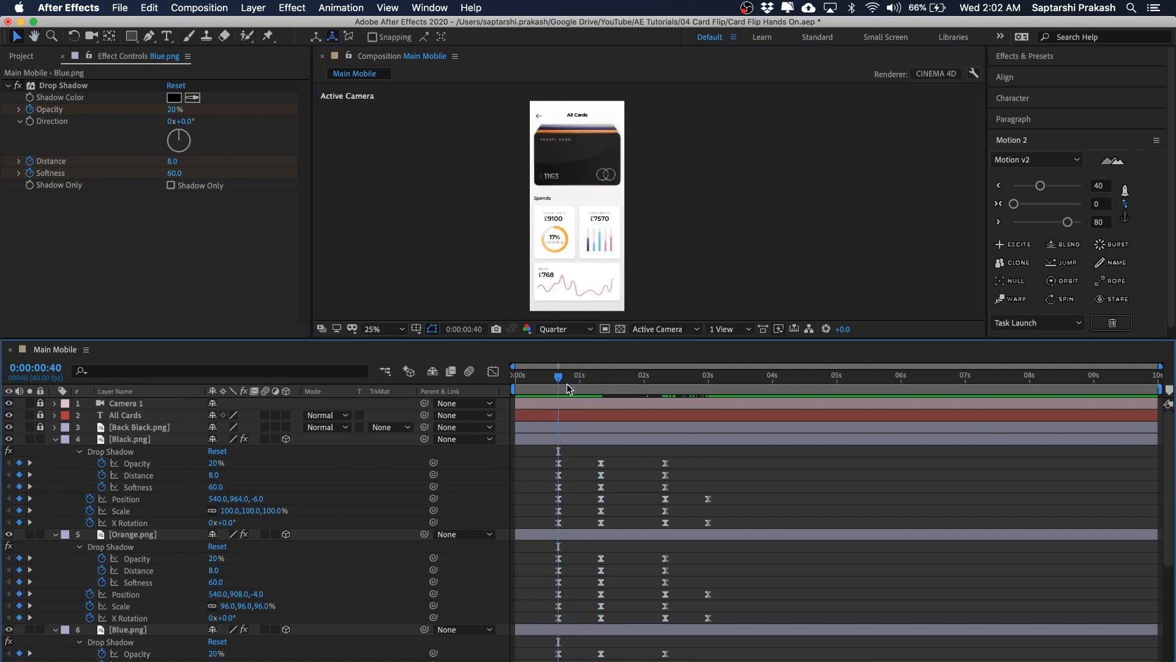
{"action": "left_click", "coordinate": [690, 284]}
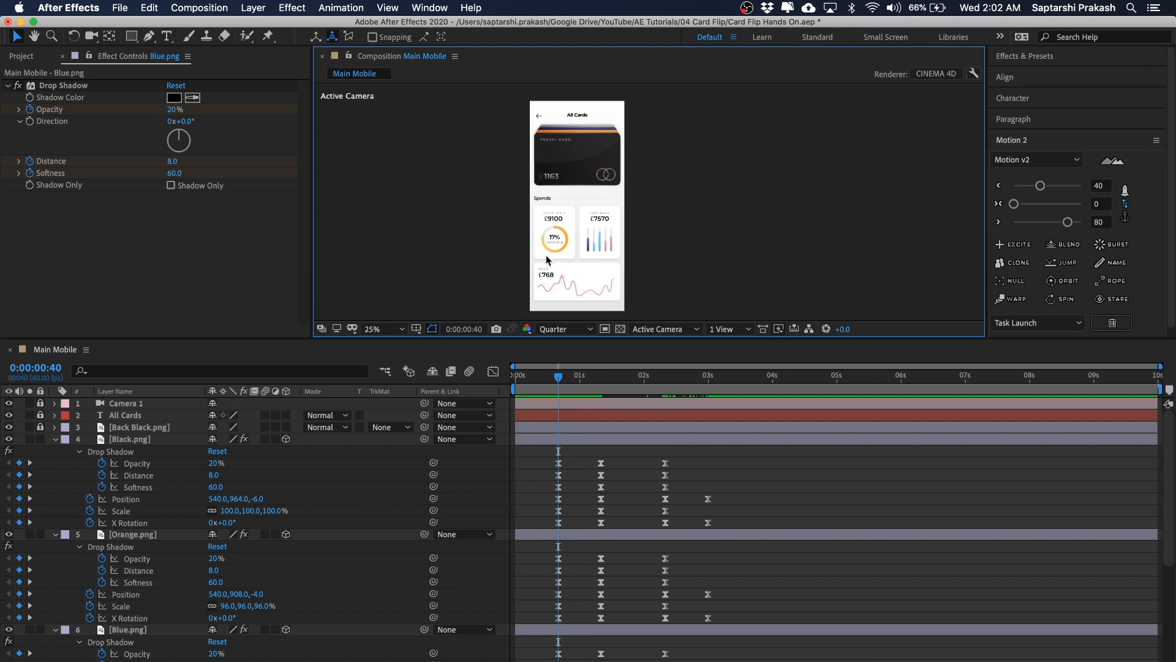
{"action": "key", "text": "space"}
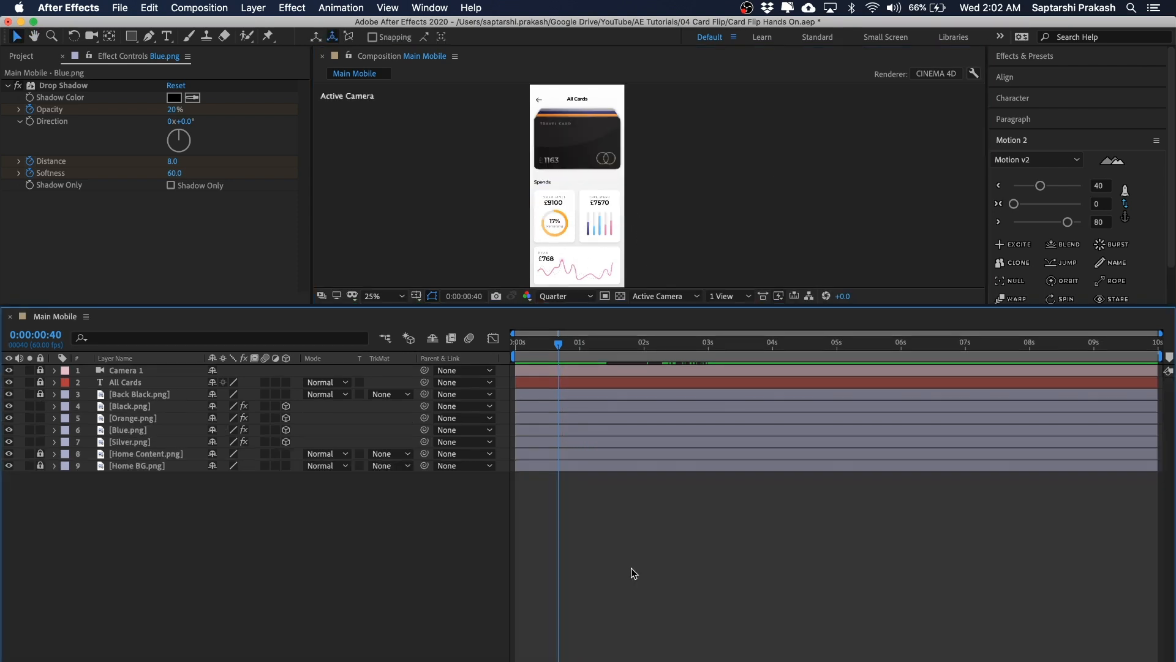
{"action": "key", "text": "u"}
{"action": "scroll", "coordinate": [755, 436], "scroll_direction": "down", "scroll_amount": 10}
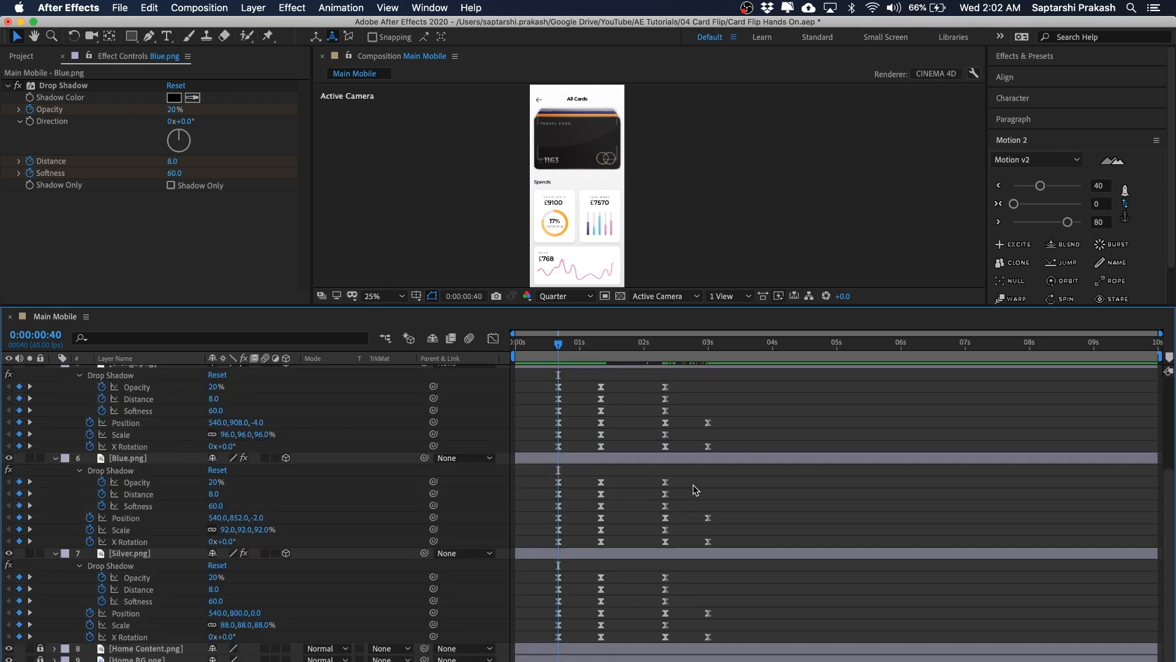
{"action": "key", "text": "u"}
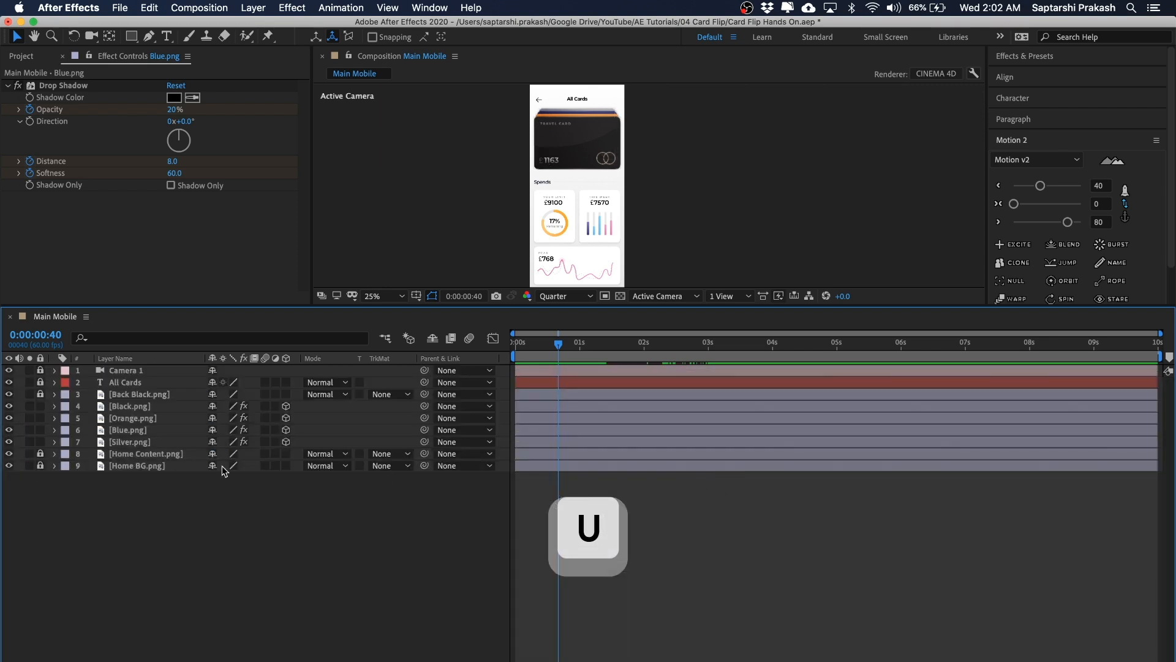
Step: Unlock the Home Content layer and set Position and Opacity keyframes on it at 0:00:00:40
{"action": "left_click", "coordinate": [40, 454]}
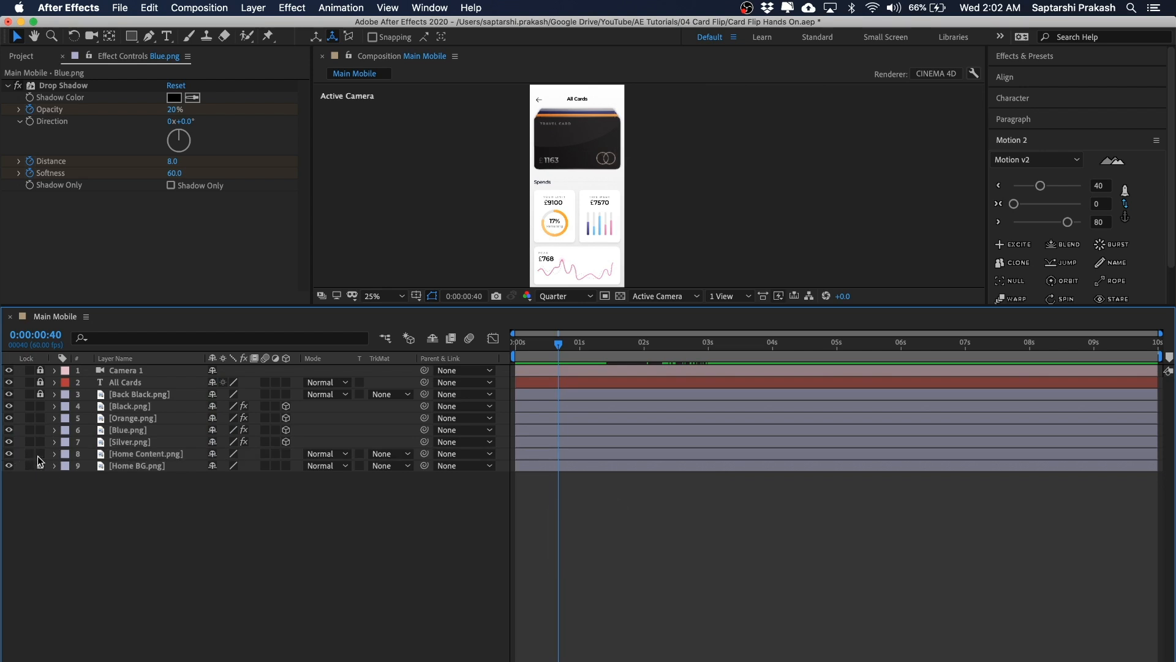
{"action": "left_click", "coordinate": [141, 454]}
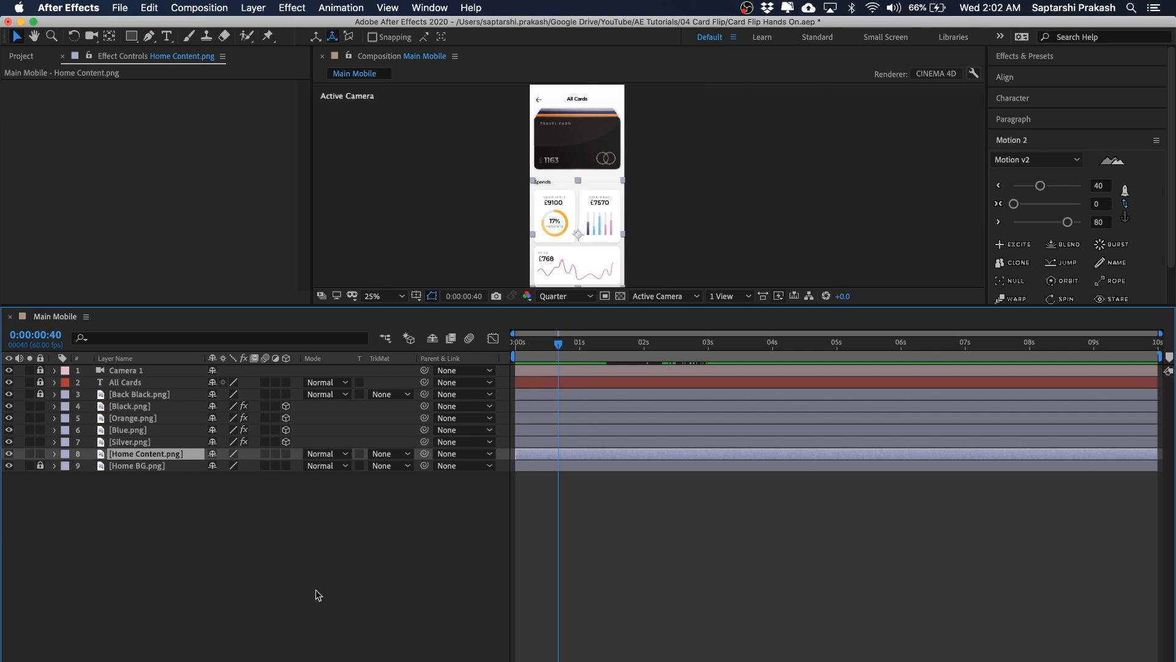
{"action": "key", "text": "p"}
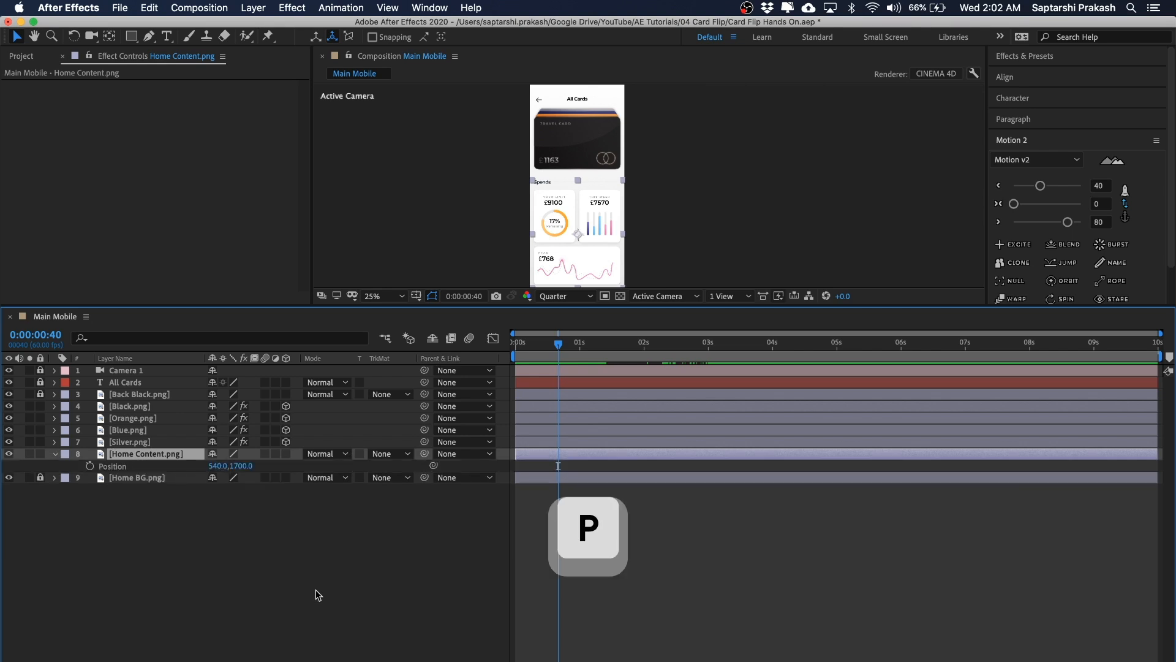
{"action": "left_click", "coordinate": [90, 465]}
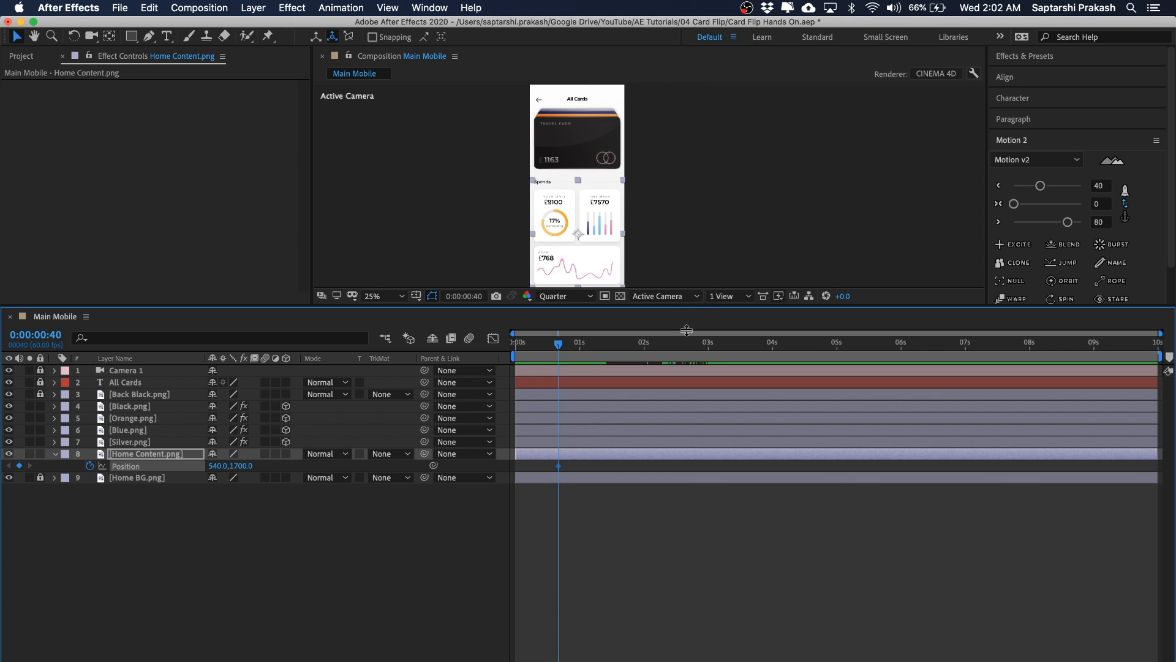
{"action": "left_click_drag", "start_coordinate": [686, 307], "coordinate": [687, 362]}
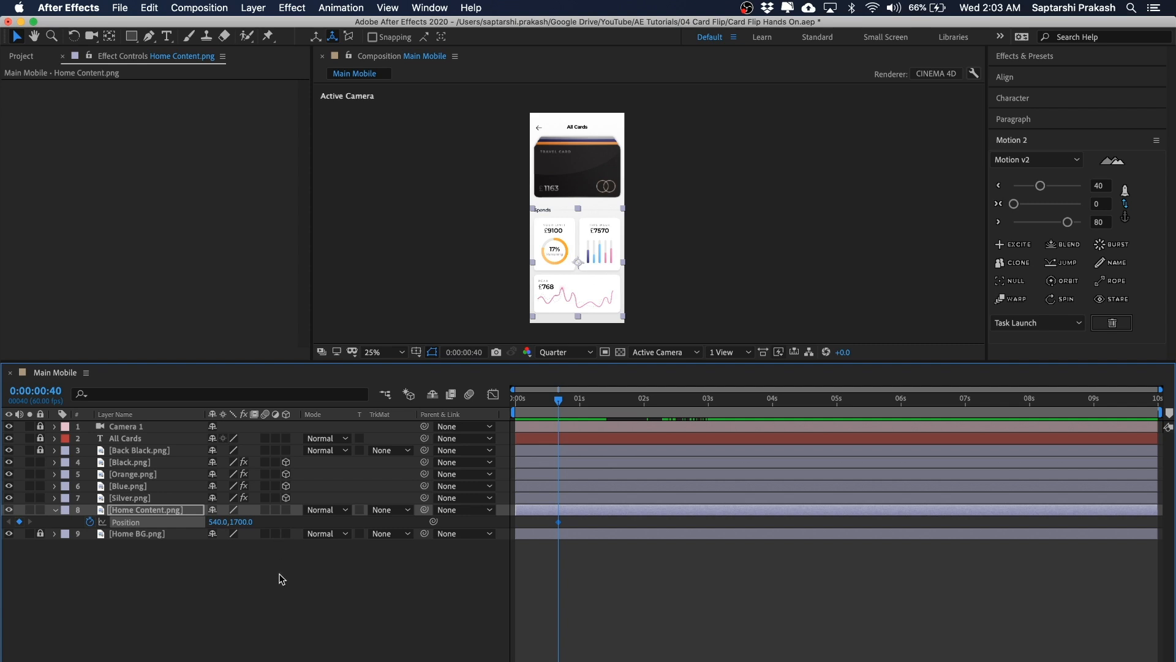
{"action": "key", "text": "shift+t"}
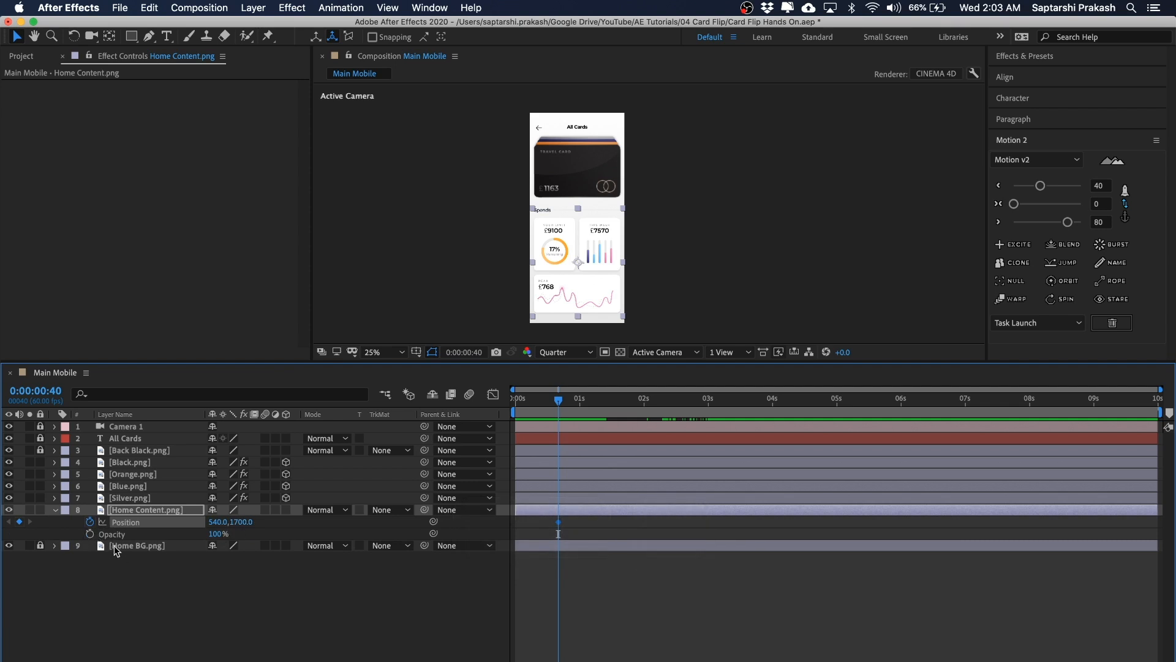
{"action": "left_click", "coordinate": [90, 534]}
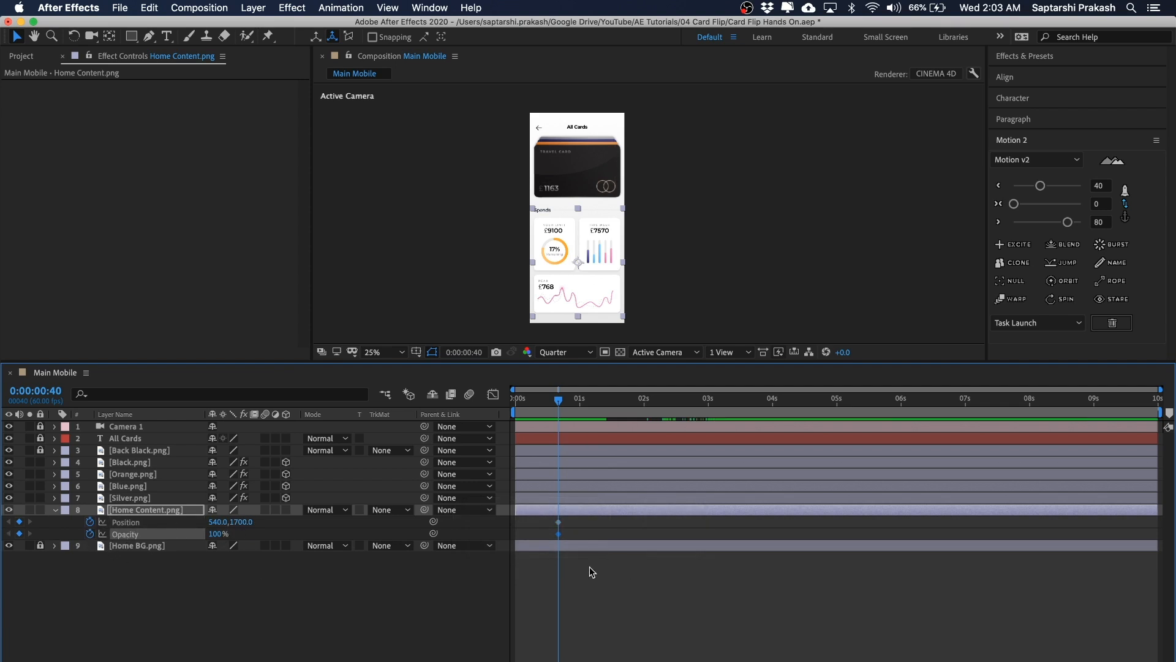
Step: Add Position and Opacity keyframes to Home Content at 0:00:01:20
{"action": "key", "text": "space"}
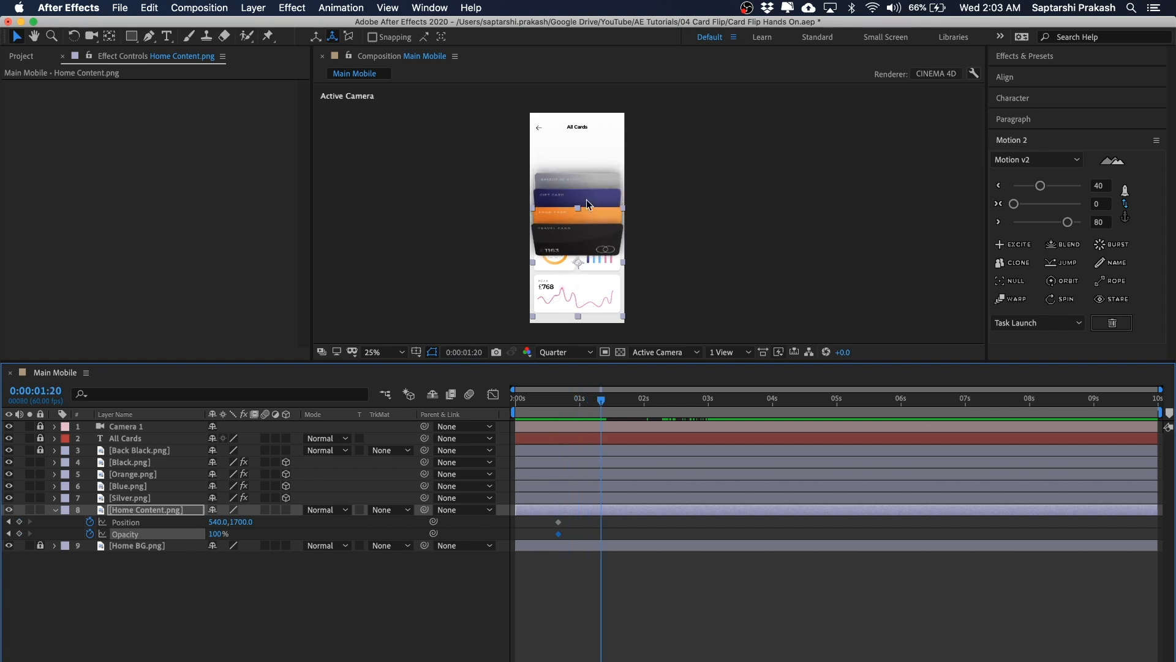
{"action": "left_click", "coordinate": [613, 587]}
{"action": "key", "text": "u"}
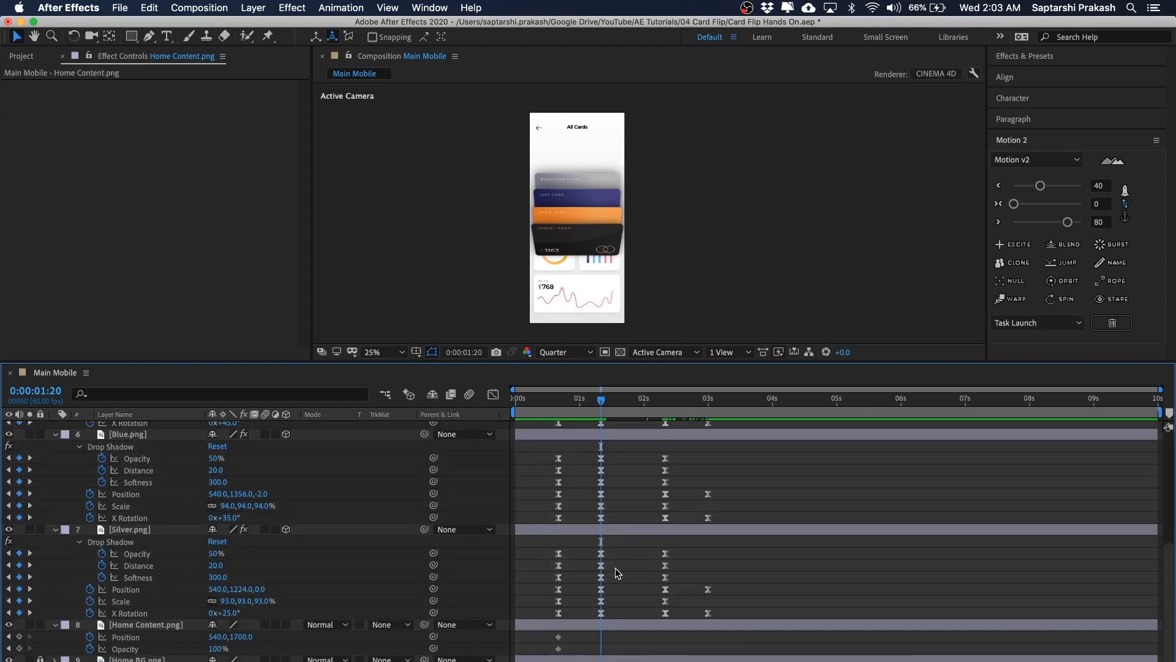
{"action": "key", "text": "u"}
{"action": "left_click", "coordinate": [143, 511]}
{"action": "key", "text": "u"}
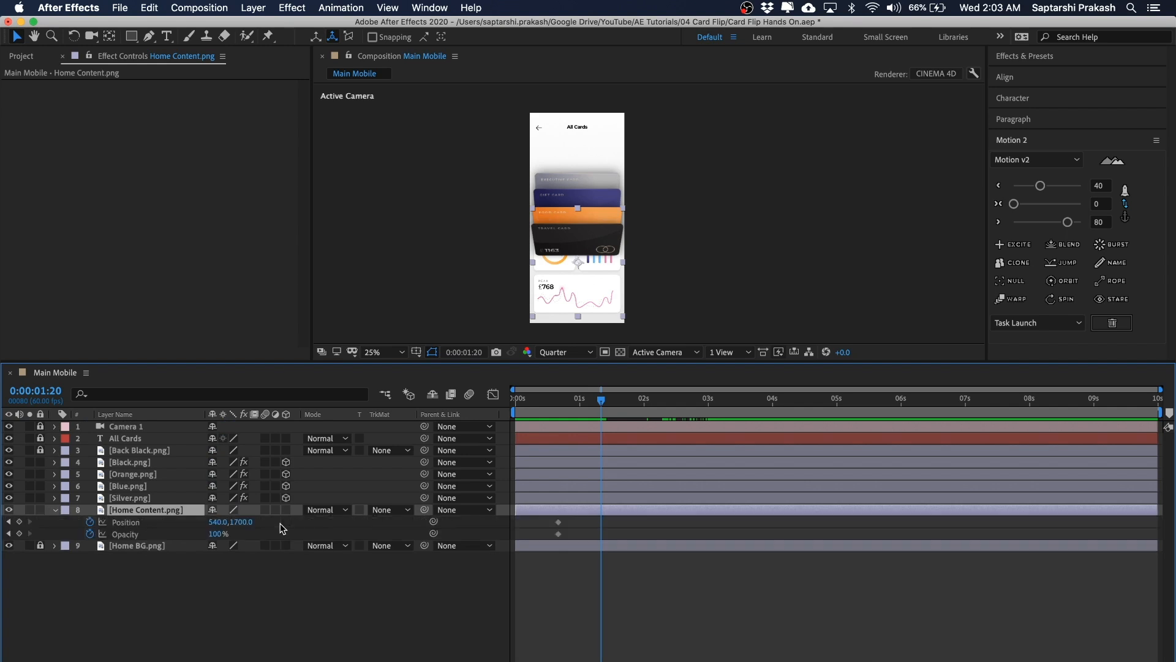
{"action": "left_click", "coordinate": [554, 572]}
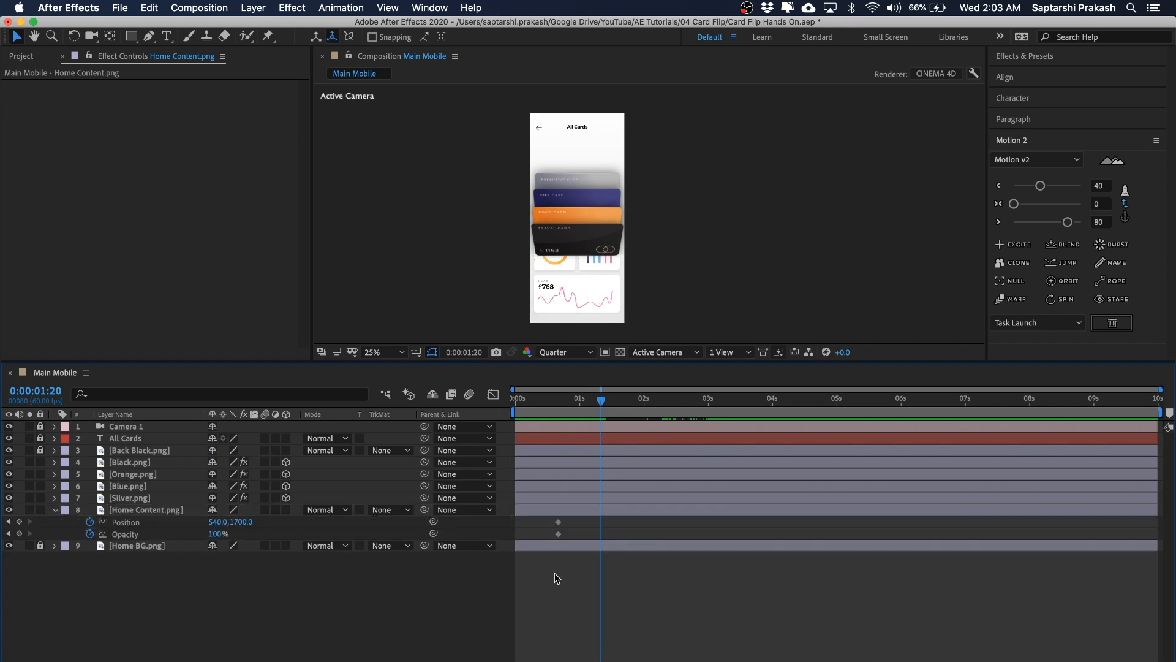
{"action": "left_click", "coordinate": [19, 522]}
{"action": "left_click", "coordinate": [19, 534]}
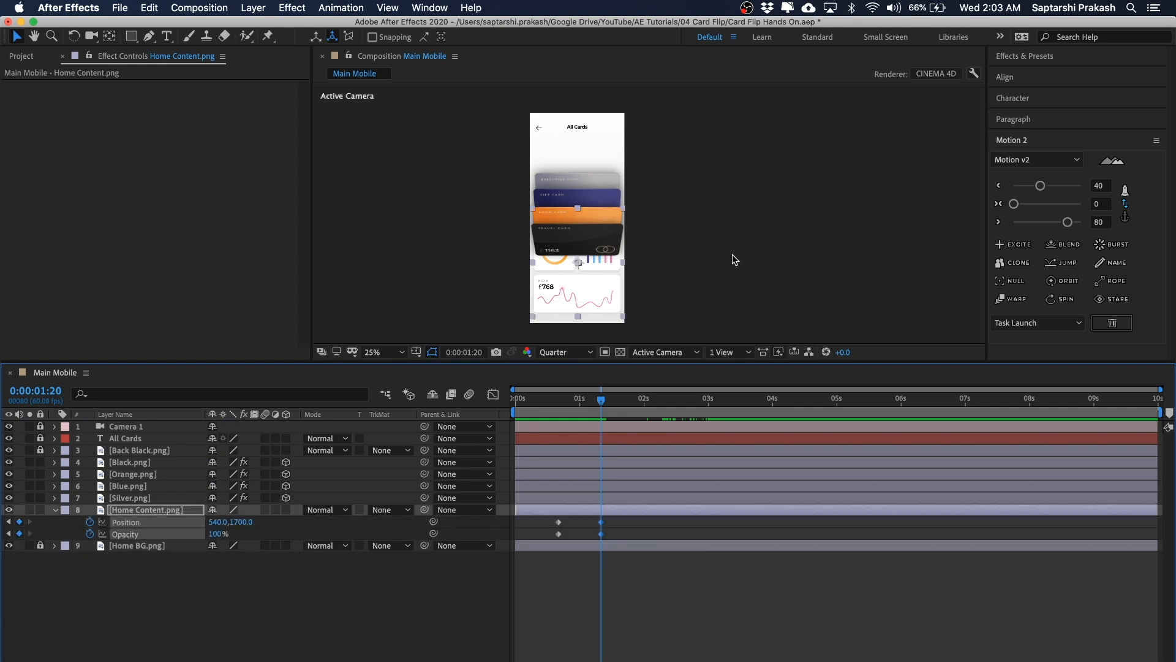
Step: At 0:00:01:20, move Home Content down to 540, 2332 and set its Opacity to 0%
{"action": "key", "text": "h"}
{"action": "left_click_drag", "start_coordinate": [758, 229], "coordinate": [747, 181]}
{"action": "left_click_drag", "start_coordinate": [684, 202], "coordinate": [685, 223]}
{"action": "left_click_drag", "start_coordinate": [605, 229], "coordinate": [610, 275]}
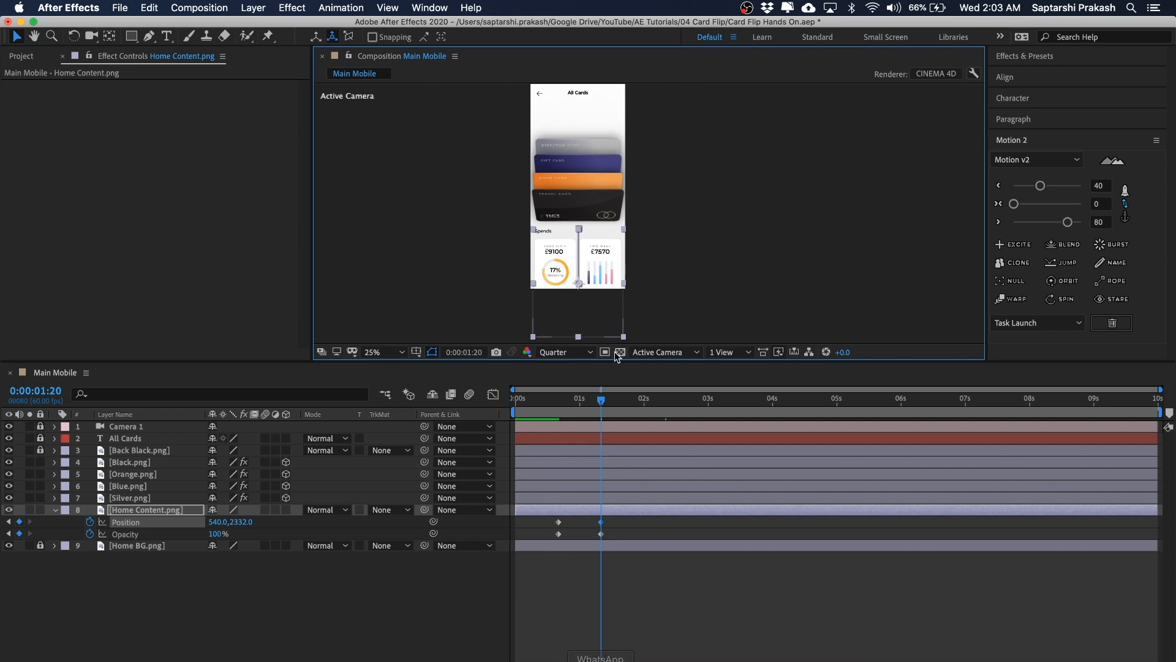
{"action": "left_click", "coordinate": [218, 534]}
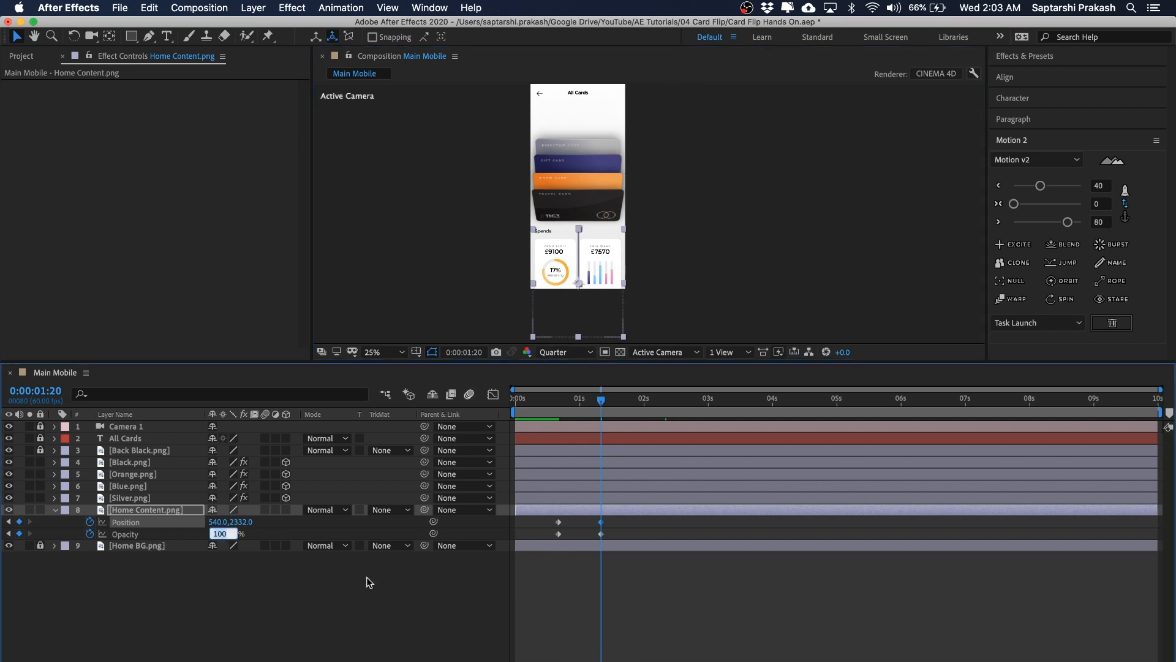
{"action": "type", "text": "0"}
{"action": "key", "text": "Return"}
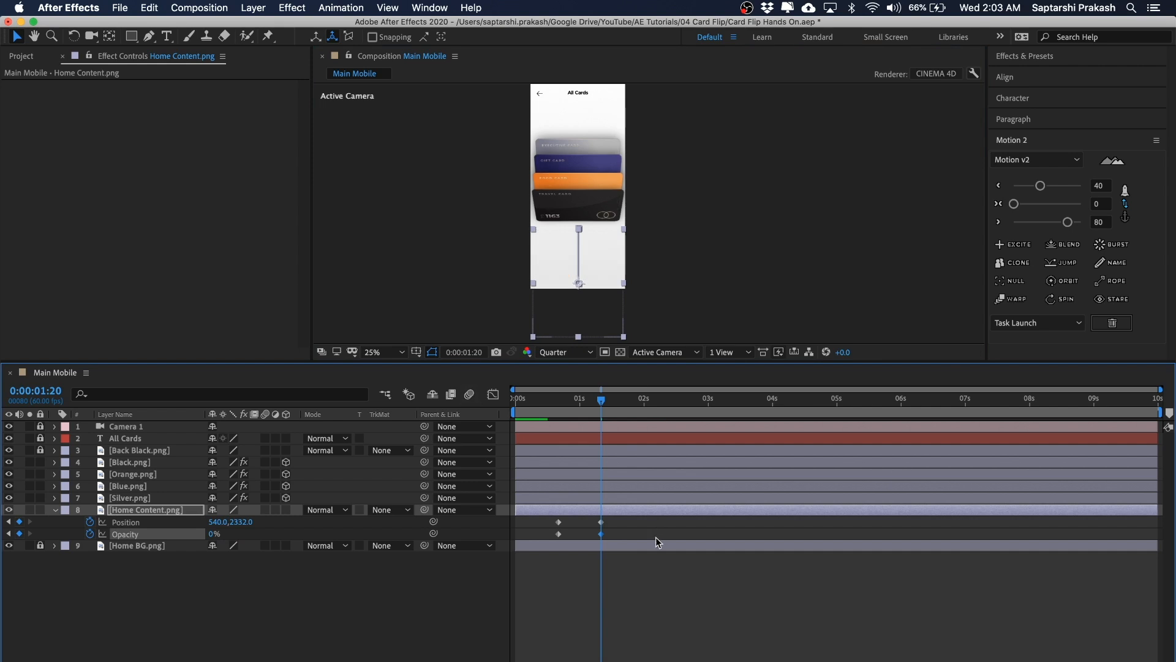
Step: Apply Motion 2 easing to Home Content's start keyframes and its end keyframes
{"action": "left_click", "coordinate": [688, 571]}
{"action": "left_click_drag", "start_coordinate": [570, 517], "coordinate": [527, 549]}
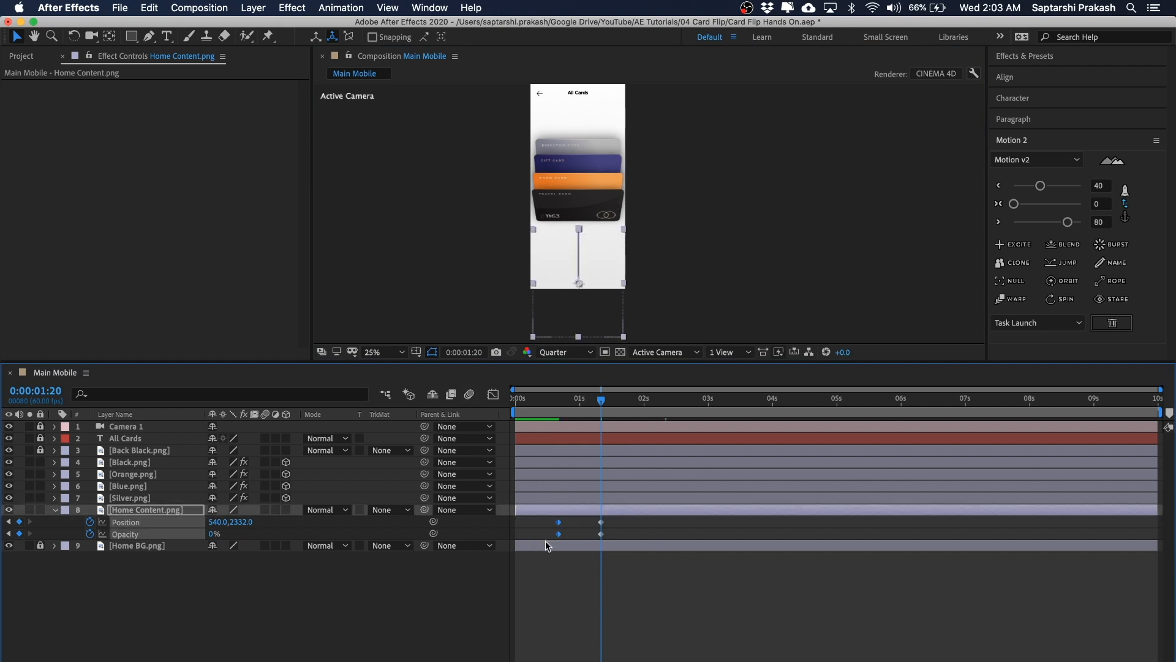
{"action": "left_click", "coordinate": [1041, 186]}
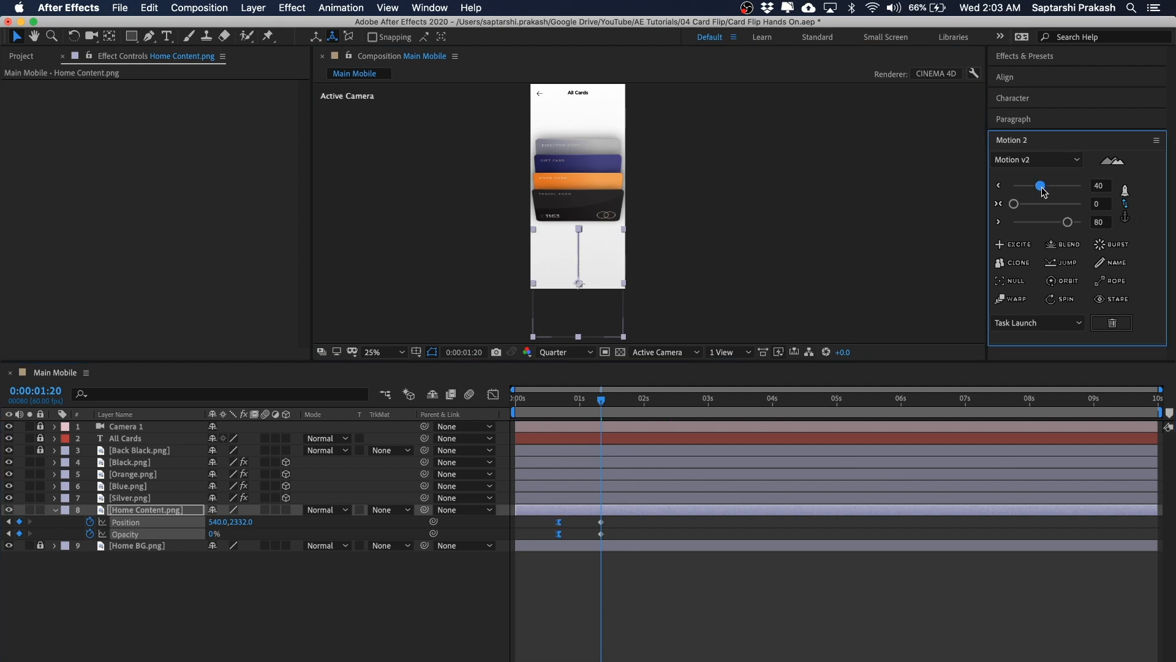
{"action": "left_click_drag", "start_coordinate": [610, 518], "coordinate": [590, 543]}
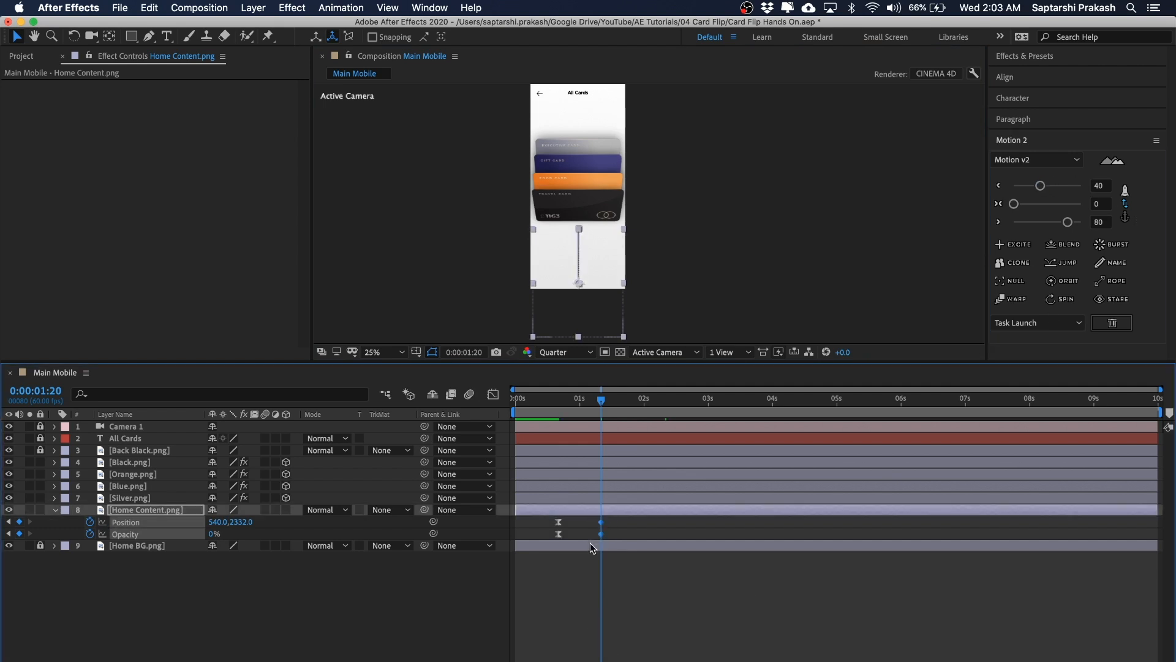
{"action": "left_click", "coordinate": [1067, 222]}
{"action": "left_click", "coordinate": [782, 255]}
Step: Preview the Home Content slide and fade between about 0:00:00:23 and 0:00:01:20
{"action": "left_click_drag", "start_coordinate": [574, 400], "coordinate": [546, 393]}
{"action": "key", "text": "space"}
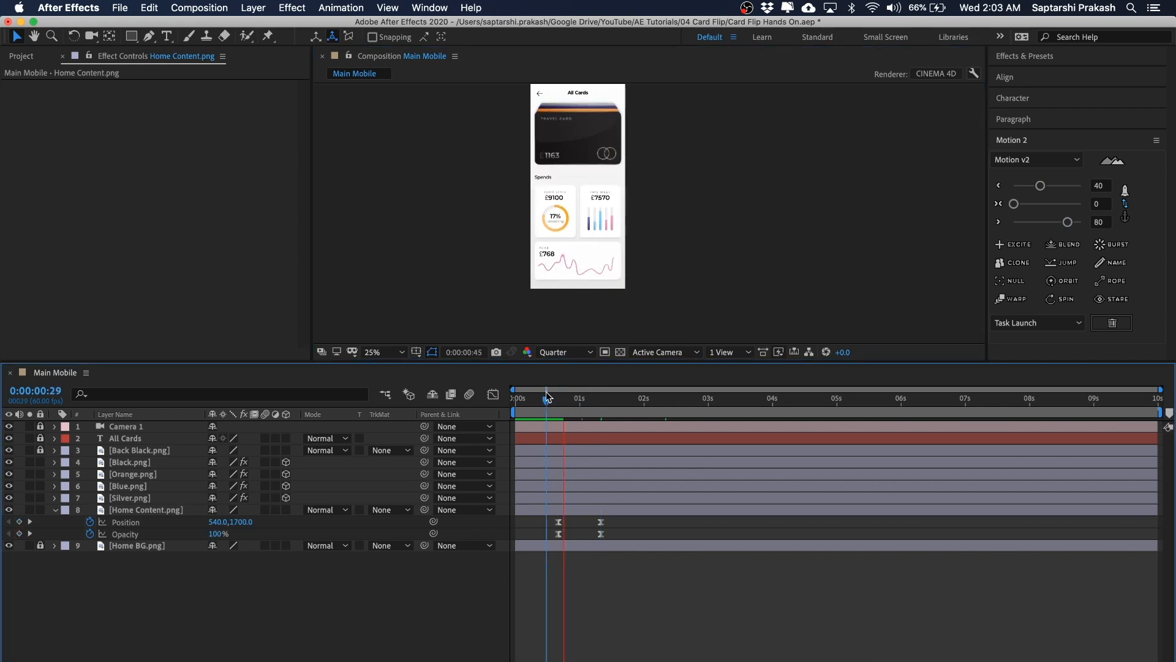
{"action": "left_click", "coordinate": [555, 401]}
{"action": "key", "text": "space"}
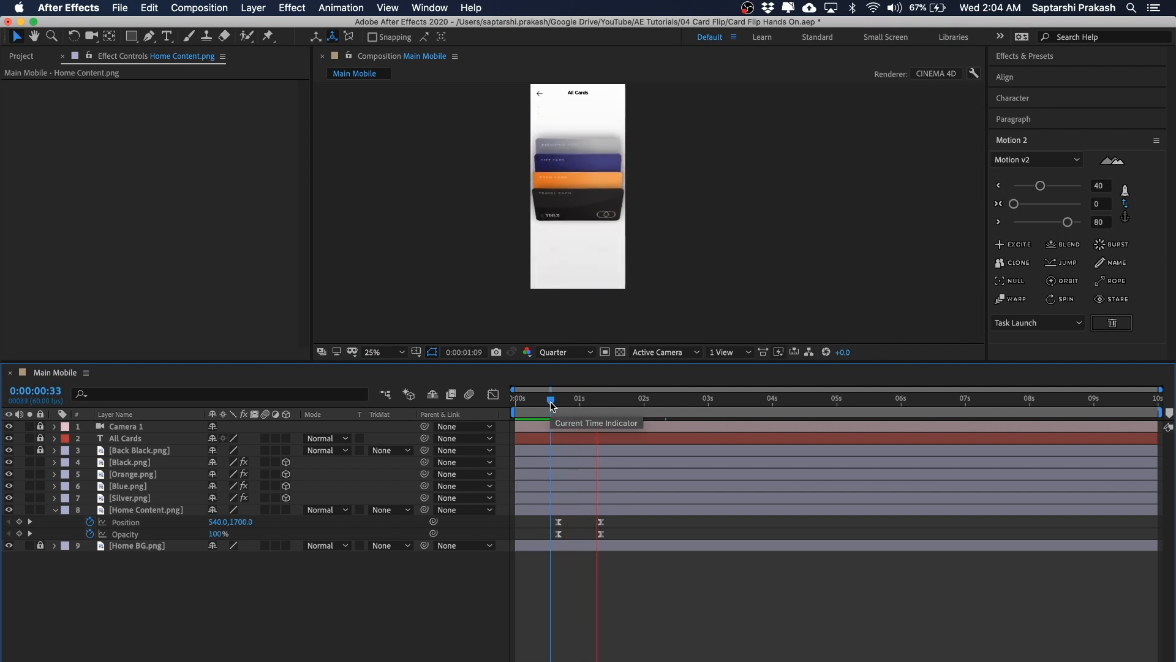
{"action": "left_click", "coordinate": [540, 400]}
{"action": "key", "text": "space"}
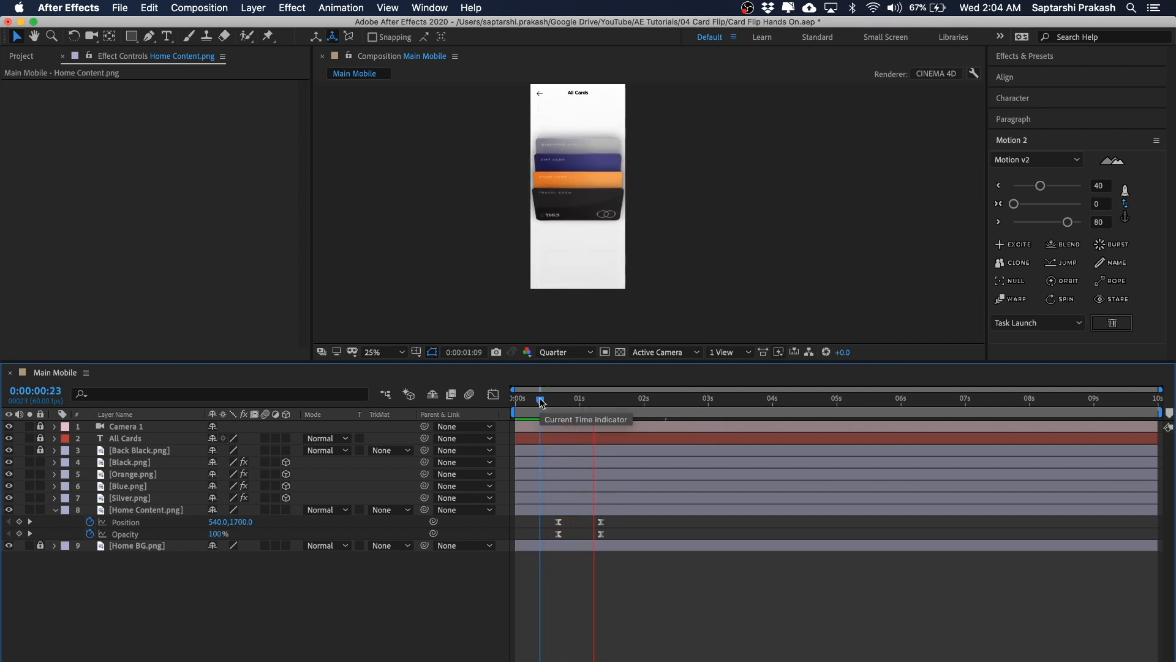
{"action": "left_click", "coordinate": [559, 401]}
{"action": "key", "text": "k"}
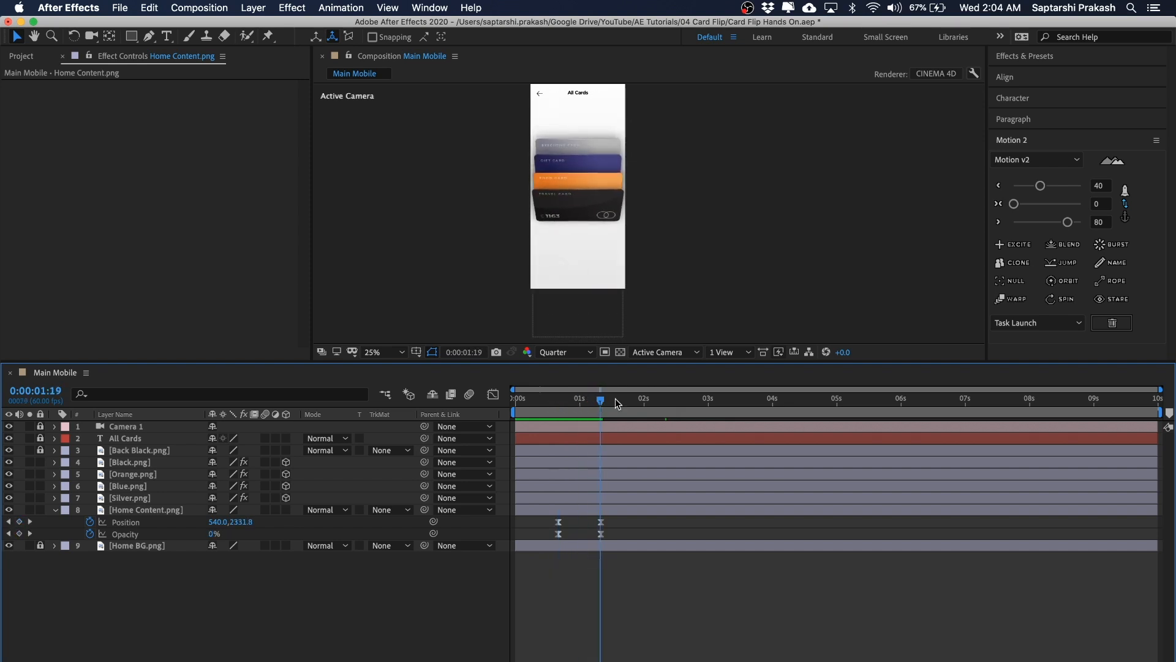
Step: Scrub the timeline through the card stack keyframes up to 0:00:03:00 and review the composition
{"action": "left_click_drag", "start_coordinate": [617, 402], "coordinate": [717, 401]}
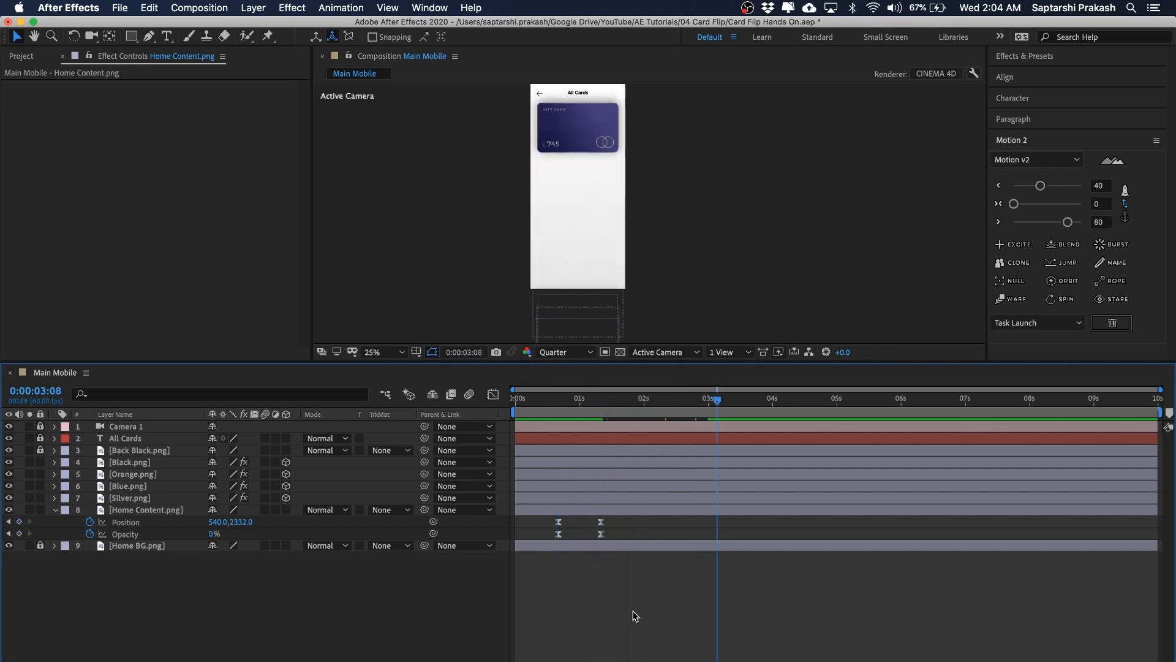
{"action": "key", "text": "u"}
{"action": "scroll", "coordinate": [741, 512], "scroll_direction": "down", "scroll_amount": 3}
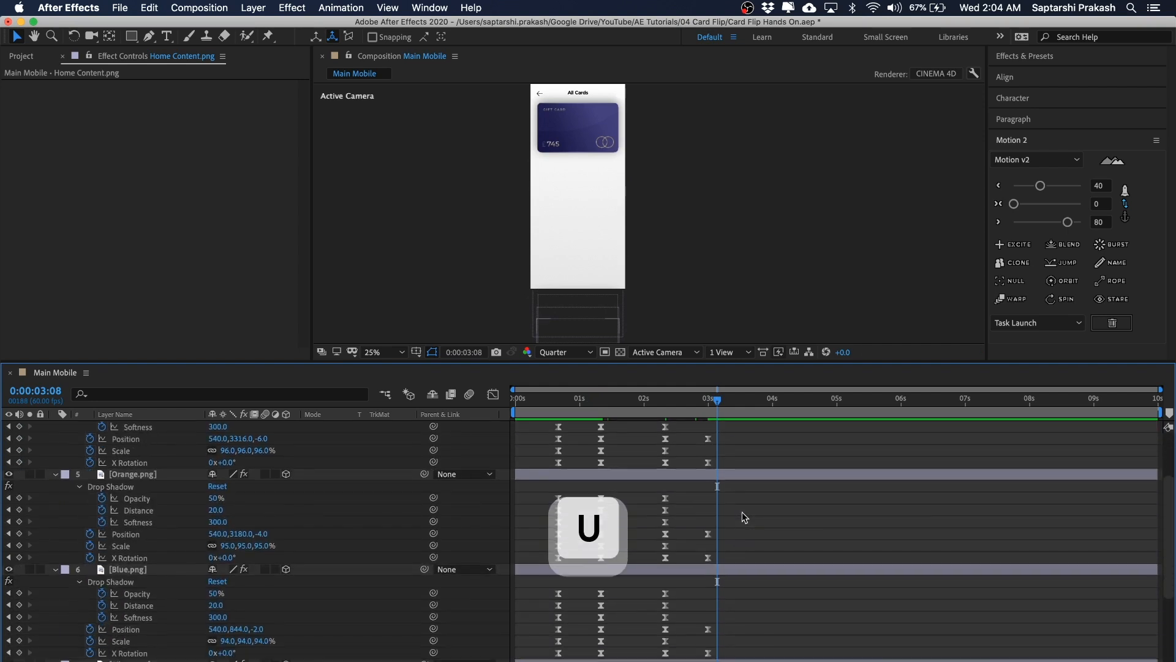
{"action": "left_click", "coordinate": [660, 404]}
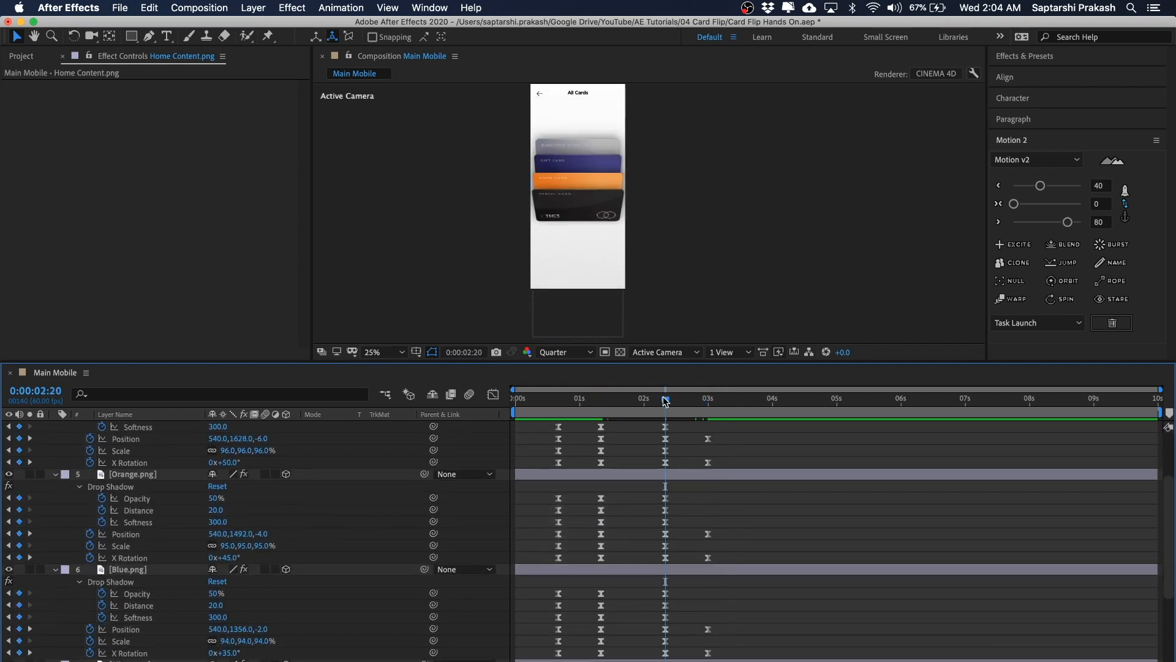
{"action": "left_click_drag", "start_coordinate": [664, 401], "coordinate": [710, 399]}
{"action": "key", "text": "space"}
{"action": "left_click_drag", "start_coordinate": [763, 151], "coordinate": [682, 177]}
{"action": "key", "text": "space"}
{"action": "key", "text": "space"}
{"action": "left_click_drag", "start_coordinate": [740, 314], "coordinate": [740, 313]}
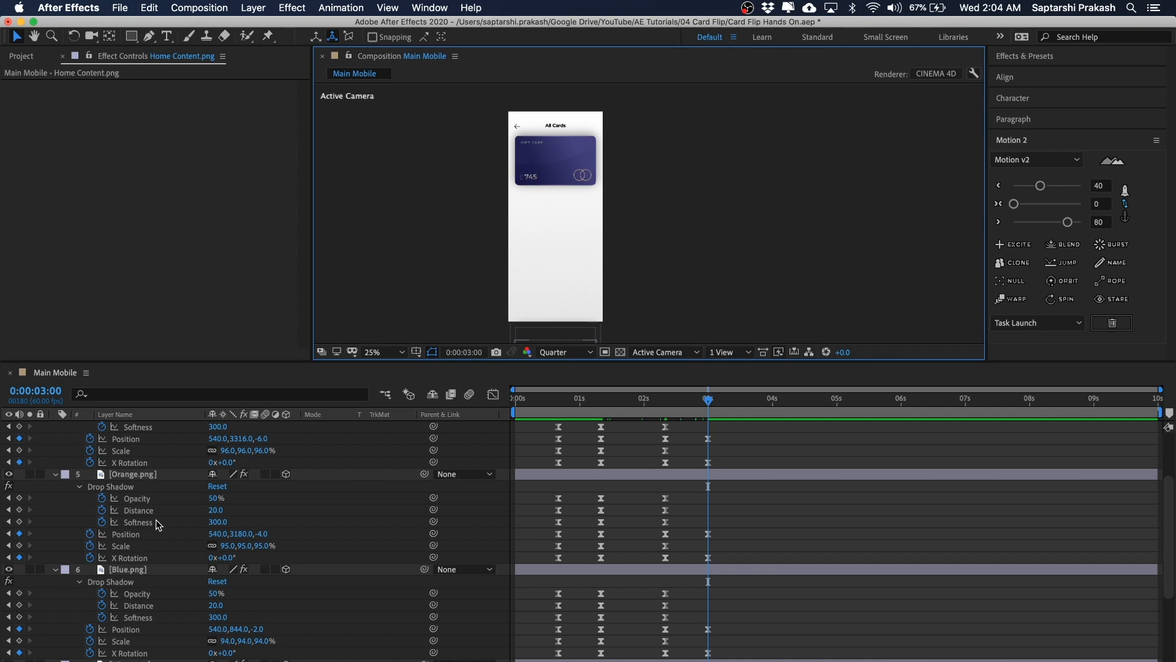
Step: Add Details Content.png from the Image Assets folder into the Main Mobile composition at 0:00:03:00
{"action": "scroll", "coordinate": [158, 525], "scroll_direction": "up", "scroll_amount": 3}
{"action": "scroll", "coordinate": [220, 510], "scroll_direction": "up", "scroll_amount": 4}
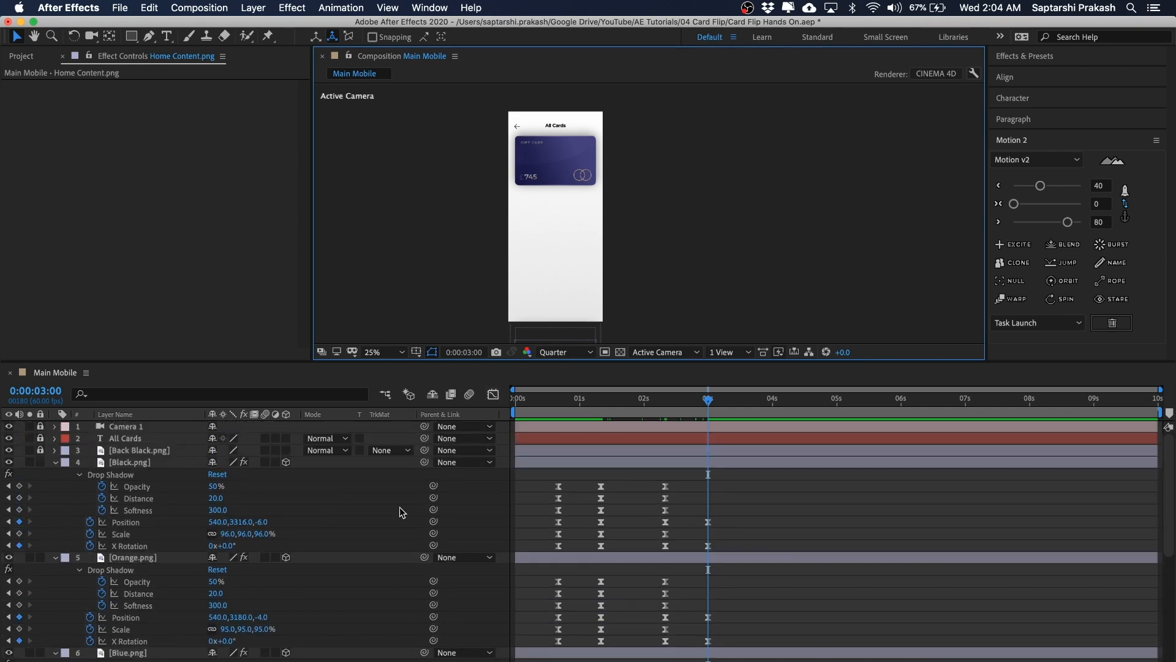
{"action": "left_click", "coordinate": [31, 56]}
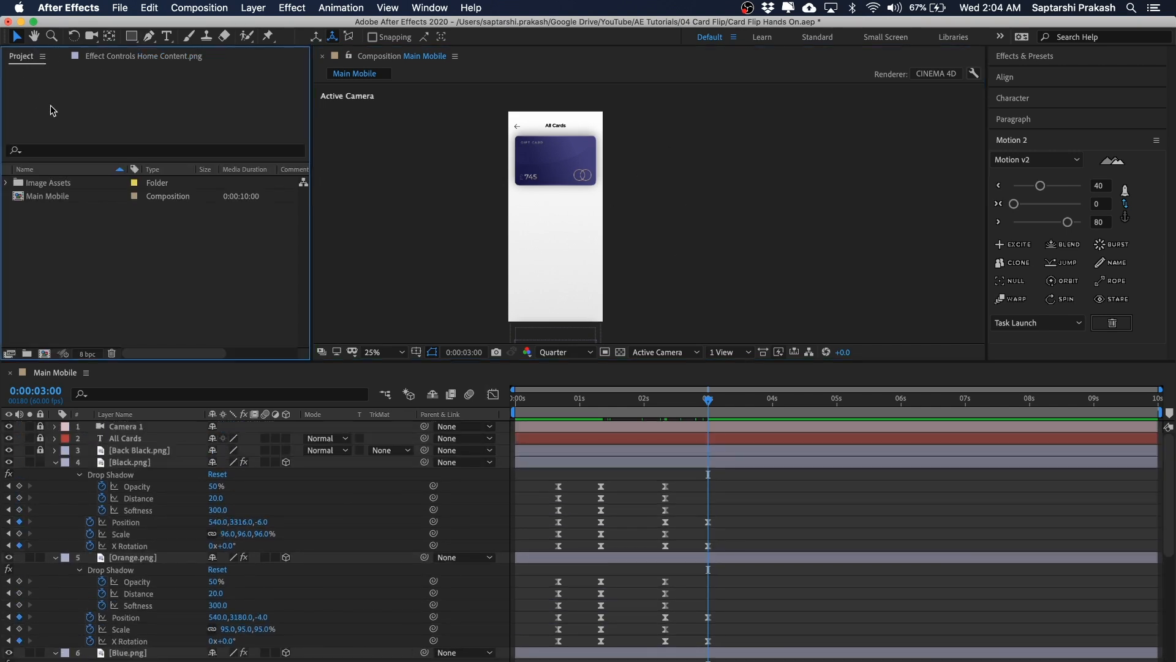
{"action": "left_click", "coordinate": [6, 183]}
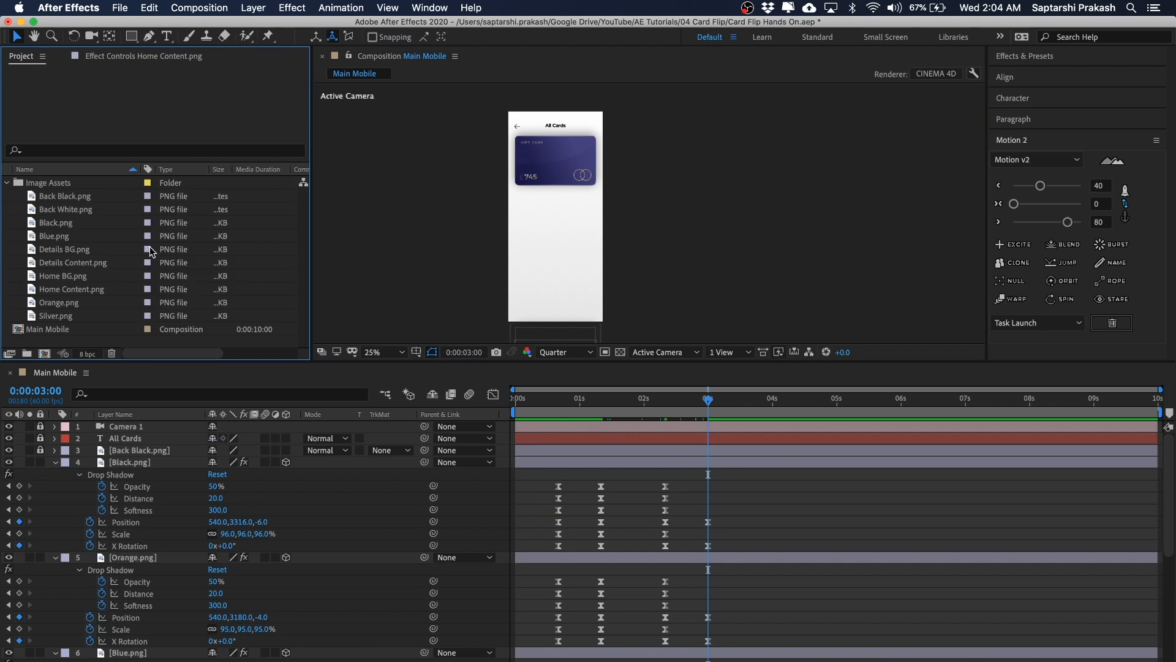
{"action": "left_click", "coordinate": [60, 265]}
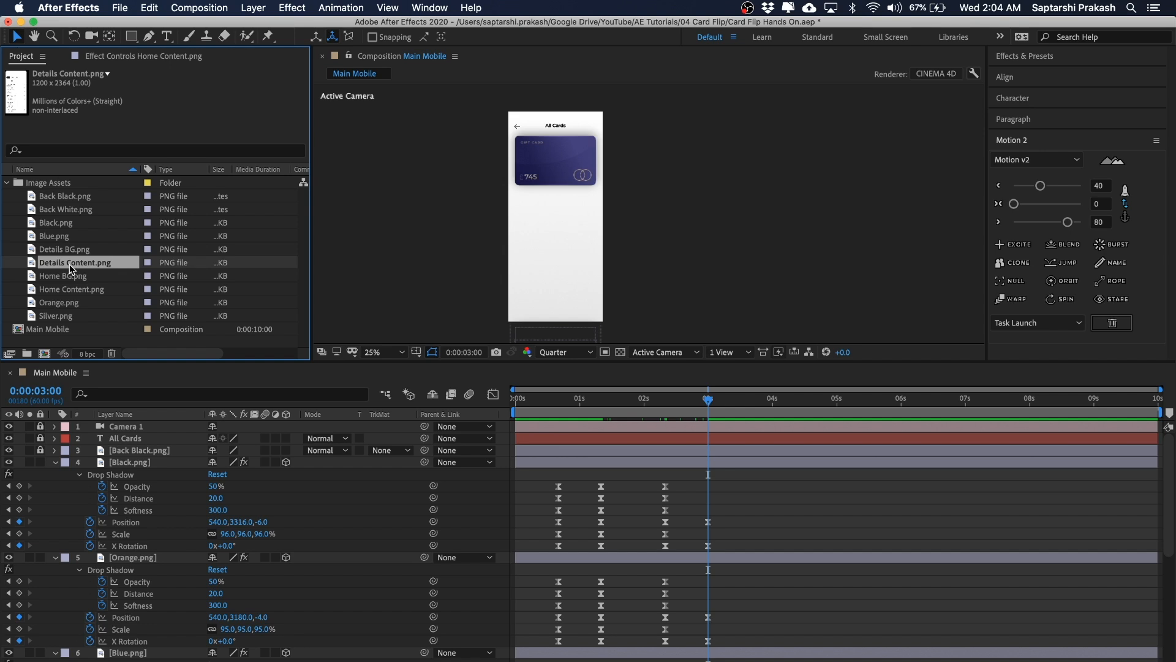
{"action": "left_click_drag", "start_coordinate": [64, 263], "coordinate": [142, 653]}
{"action": "scroll", "coordinate": [147, 637], "scroll_direction": "down", "scroll_amount": 6}
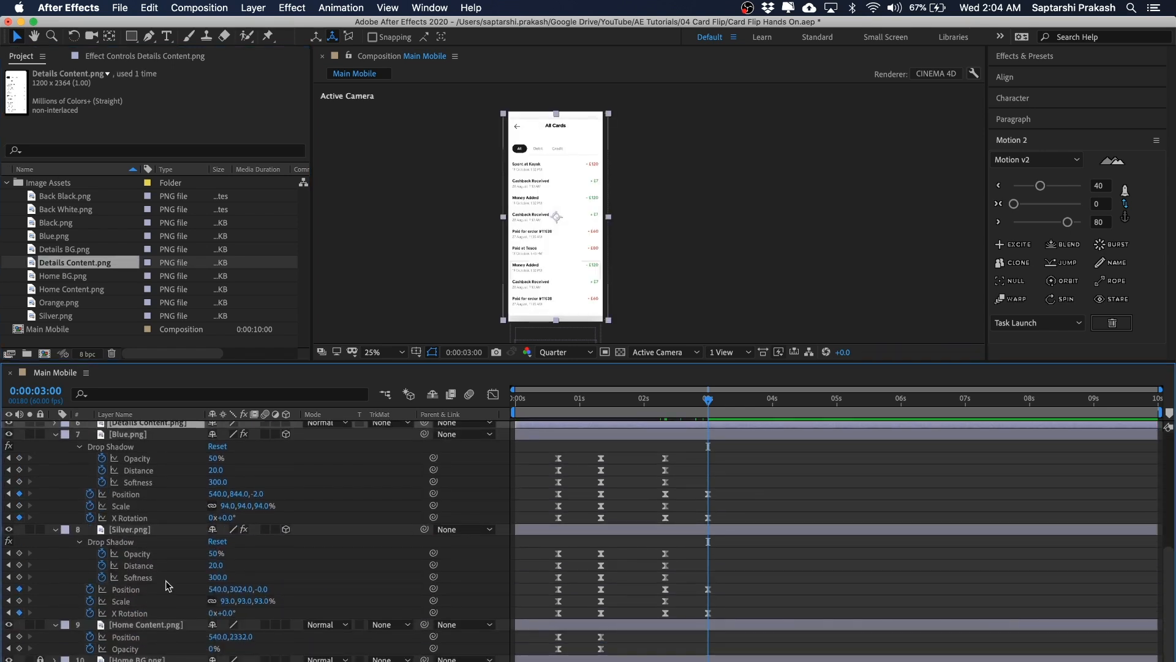
Step: Reorder the Details Content layer to sit directly below the Blue.png layer and select it
{"action": "left_click_drag", "start_coordinate": [130, 457], "coordinate": [131, 559]}
{"action": "left_click", "coordinate": [135, 460]}
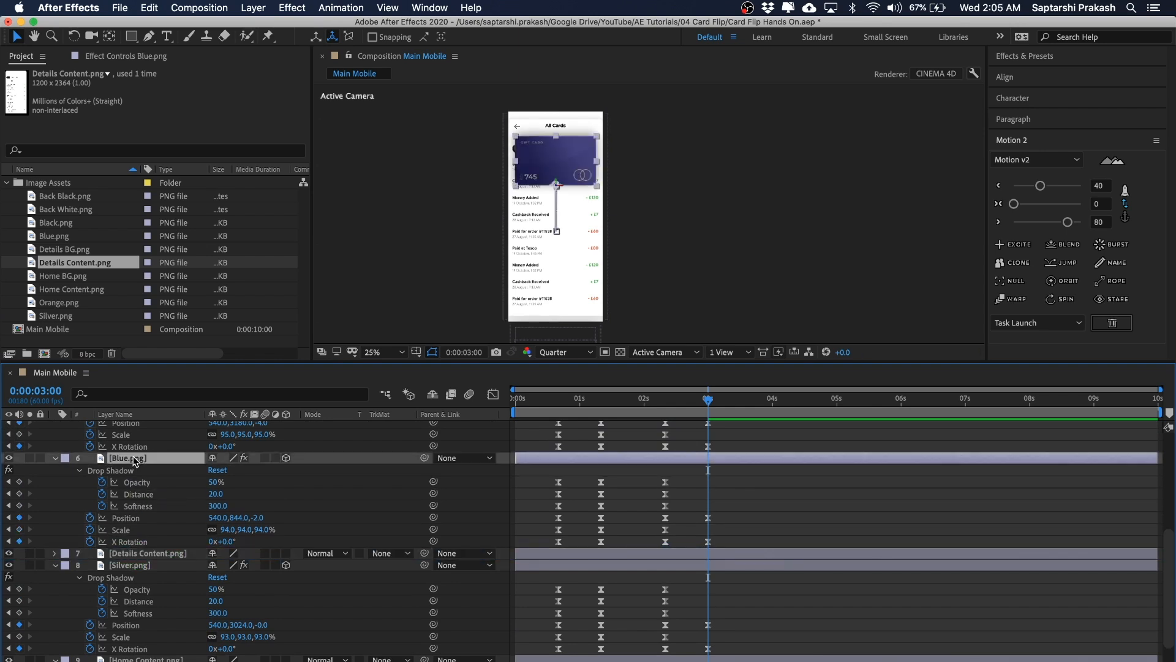
{"action": "left_click", "coordinate": [154, 555]}
Step: Move the Details Content layer so its All, Debit and Credit tabs sit just below the blue card
{"action": "left_click", "coordinate": [771, 167]}
{"action": "key", "text": "h"}
{"action": "left_click_drag", "start_coordinate": [755, 167], "coordinate": [761, 217]}
{"action": "key", "text": "v"}
{"action": "key", "text": "space"}
{"action": "left_click", "coordinate": [590, 277]}
{"action": "key", "text": "space"}
{"action": "left_click_drag", "start_coordinate": [681, 232], "coordinate": [680, 199]}
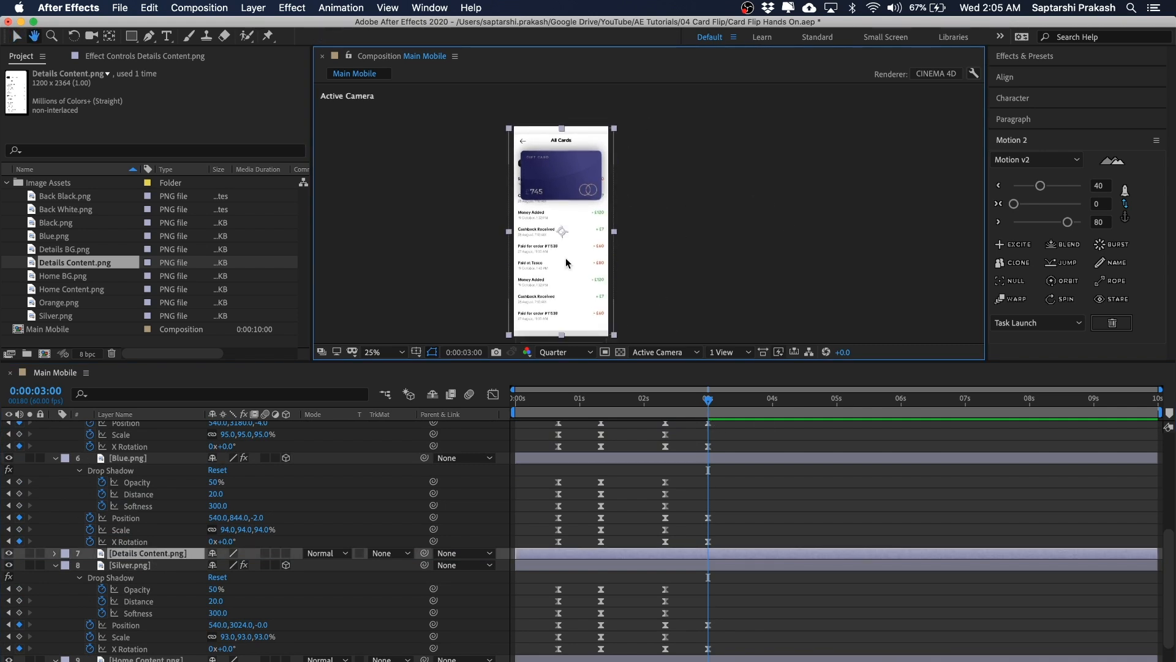
{"action": "left_click_drag", "start_coordinate": [576, 236], "coordinate": [576, 276]}
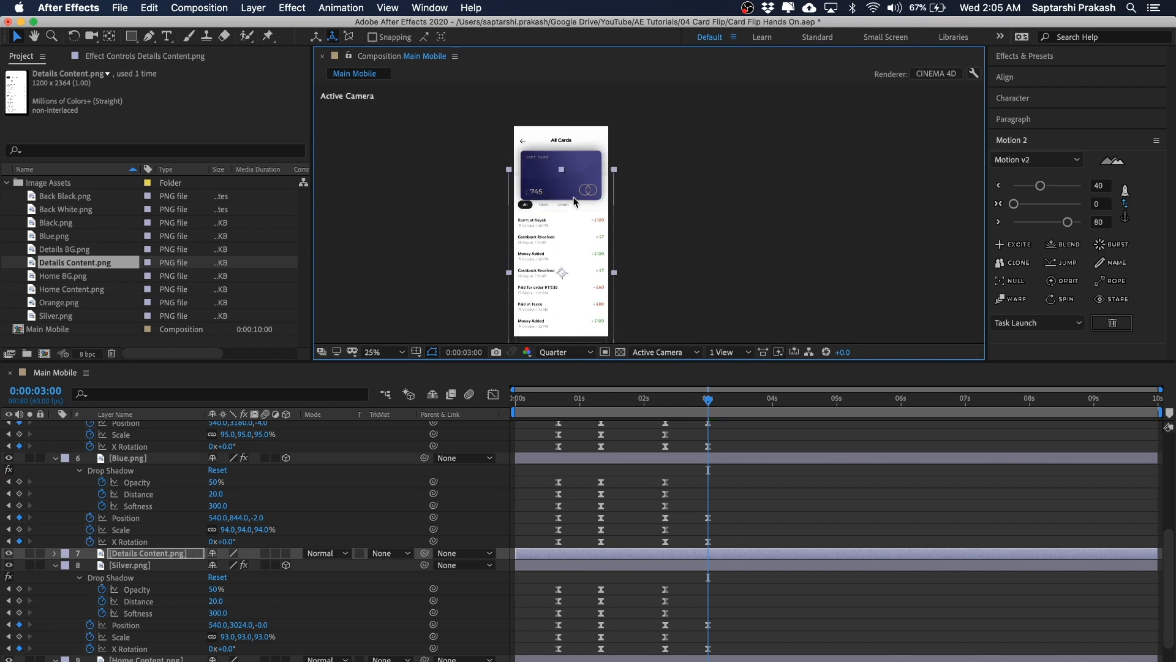
Step: Zoom the composition viewer to 50% and set its preview resolution to Full
{"action": "key", "text": "period"}
{"action": "key", "text": "period"}
{"action": "key", "text": "space"}
{"action": "left_click_drag", "start_coordinate": [573, 194], "coordinate": [672, 205]}
{"action": "key", "text": "period"}
{"action": "key", "text": "space"}
{"action": "key", "text": "comma"}
{"action": "left_click", "coordinate": [560, 353]}
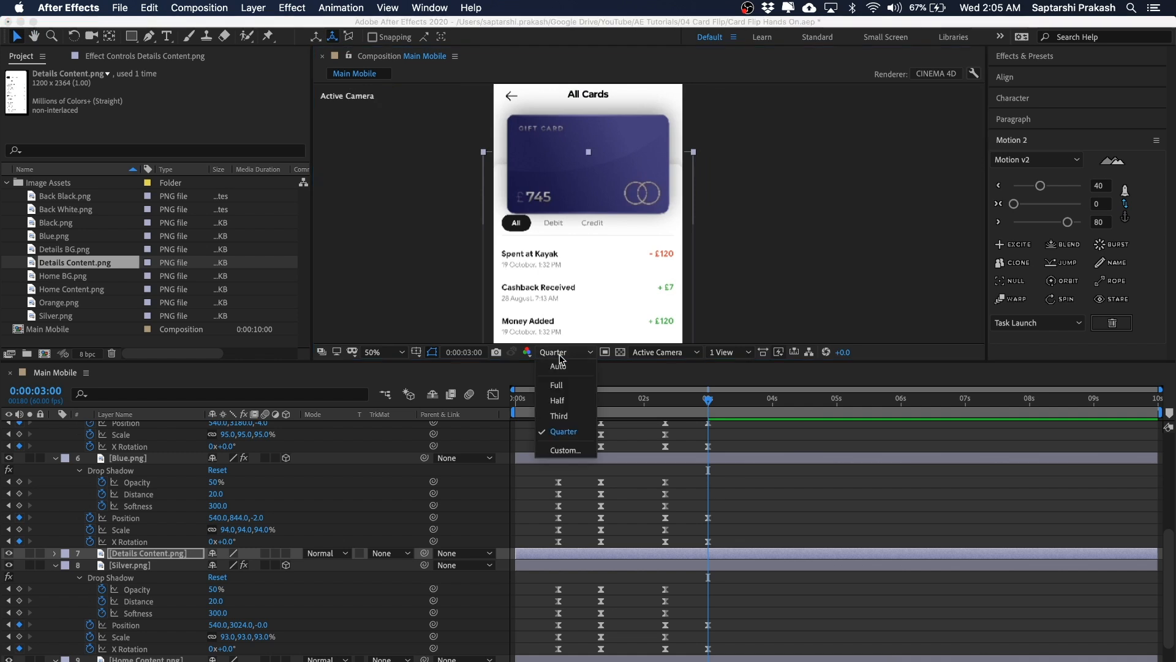
{"action": "left_click", "coordinate": [557, 385]}
{"action": "left_click", "coordinate": [811, 198]}
{"action": "key", "text": "space"}
{"action": "left_click_drag", "start_coordinate": [811, 199], "coordinate": [797, 211]}
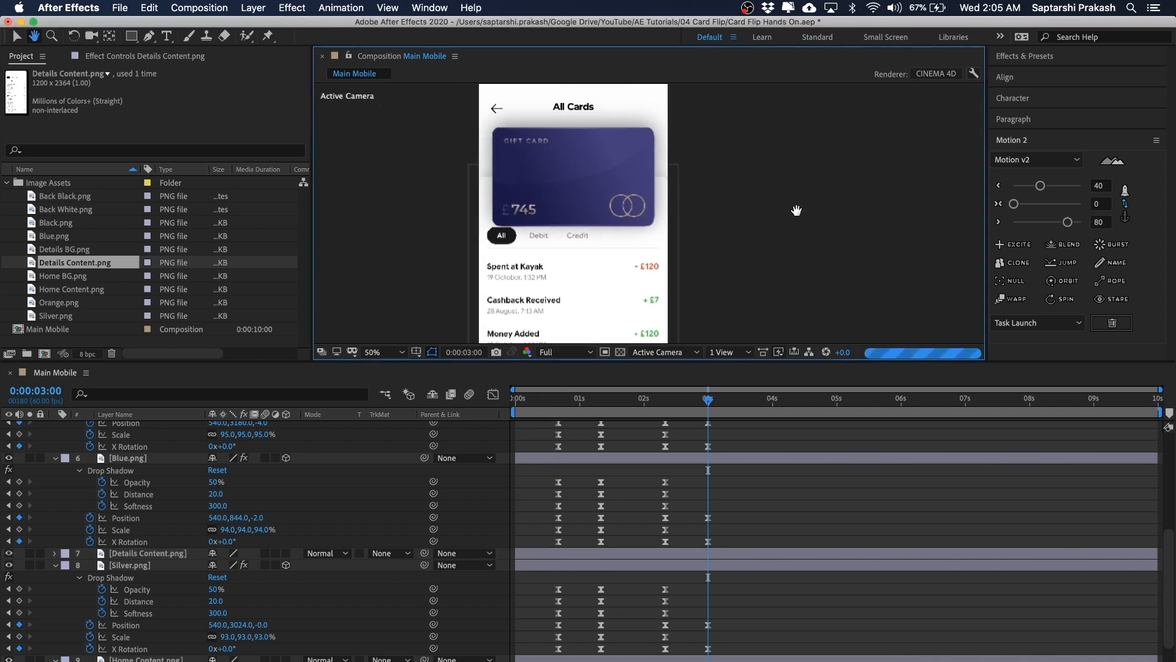
{"action": "left_click", "coordinate": [648, 261]}
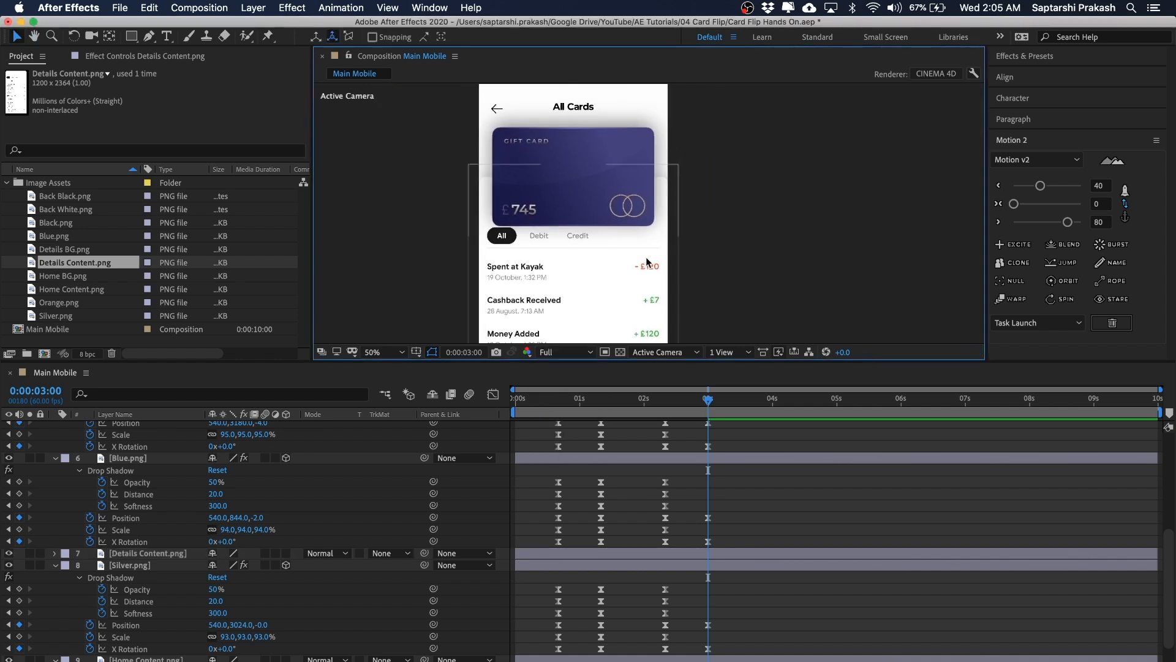
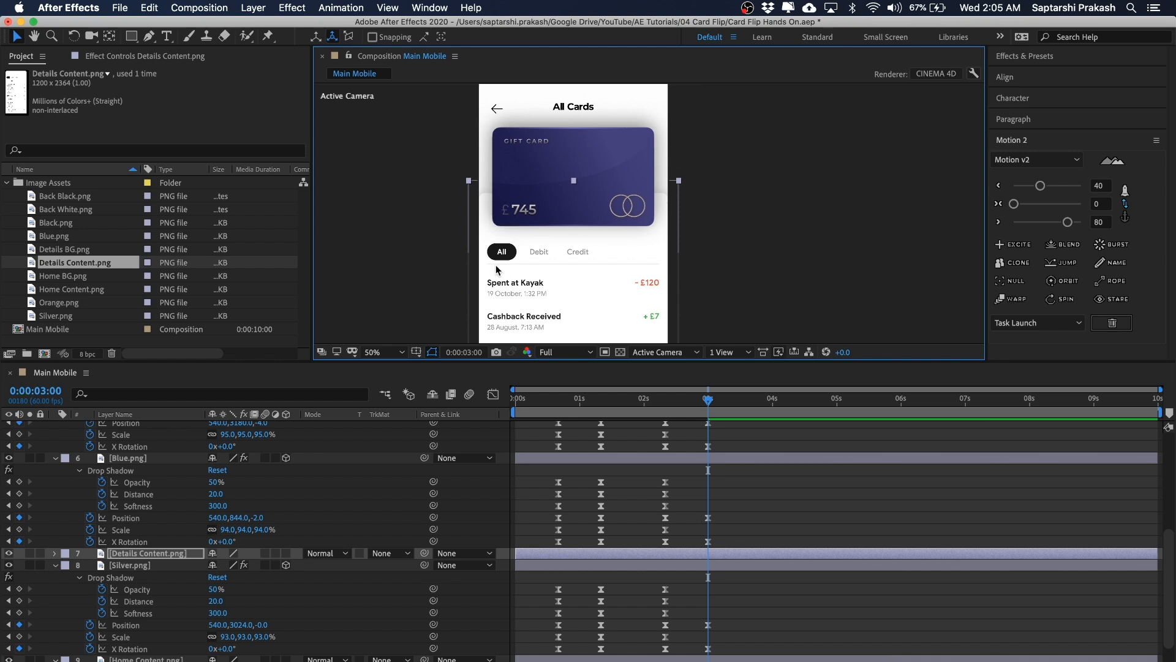
Step: Play back the animation and zoom out to review the card stack in the composition viewer
{"action": "key", "text": "space"}
{"action": "left_click_drag", "start_coordinate": [623, 280], "coordinate": [624, 180]}
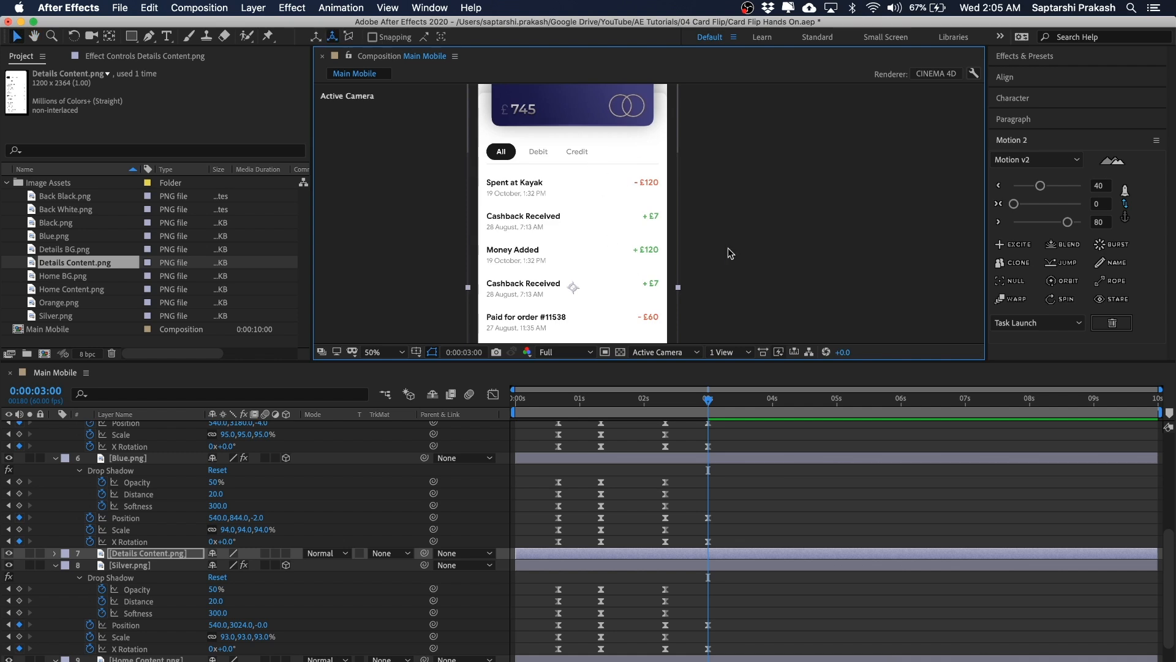
{"action": "left_click", "coordinate": [763, 263]}
{"action": "key", "text": "comma"}
{"action": "key", "text": "space"}
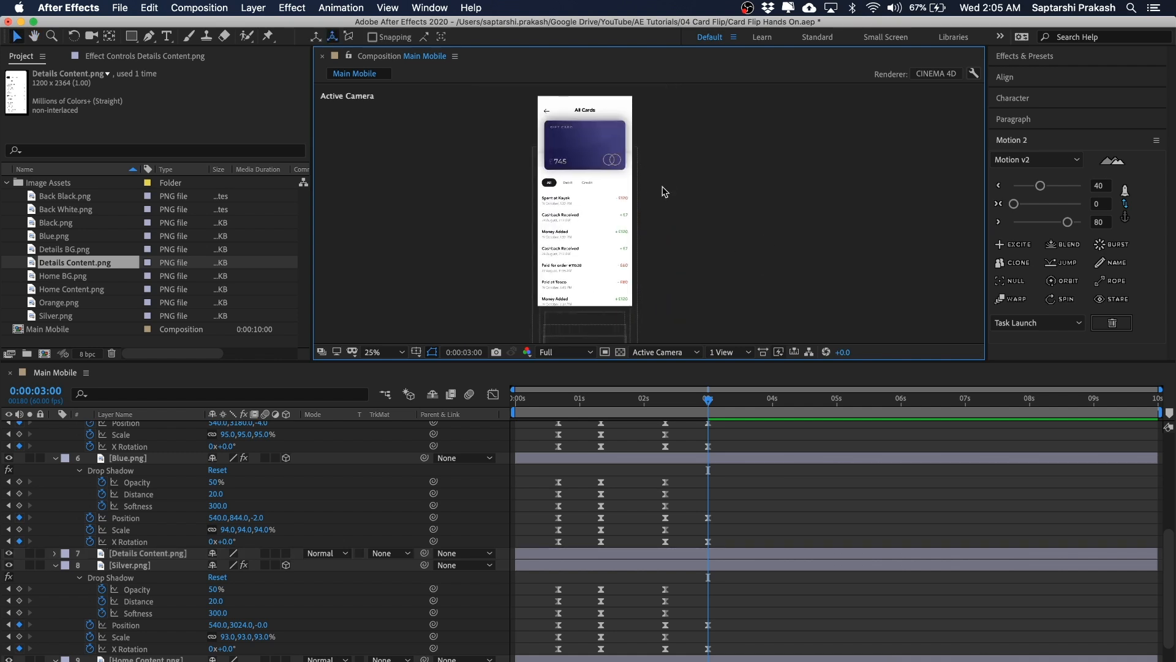
Step: Move the current time to 0:00:02:20 and set the composition preview resolution to Quarter
{"action": "left_click_drag", "start_coordinate": [715, 188], "coordinate": [708, 192]}
{"action": "left_click", "coordinate": [703, 402]}
{"action": "left_click_drag", "start_coordinate": [702, 403], "coordinate": [659, 405]}
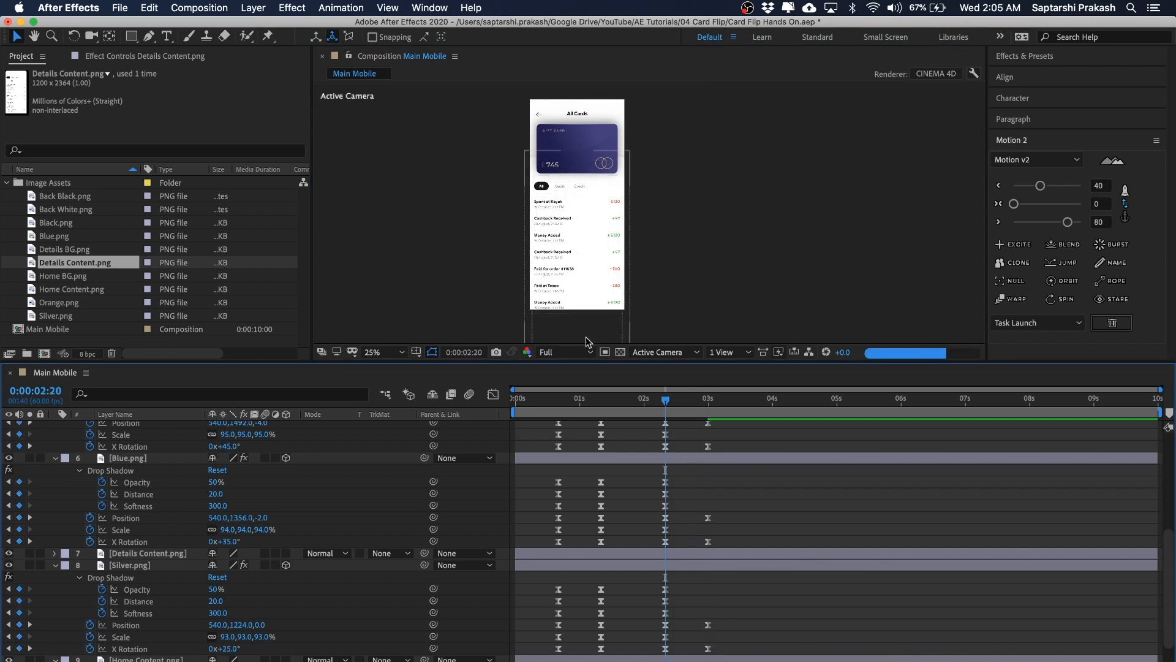
{"action": "left_click", "coordinate": [561, 351]}
{"action": "left_click", "coordinate": [571, 430]}
{"action": "key", "text": "h"}
{"action": "left_click_drag", "start_coordinate": [826, 254], "coordinate": [801, 242]}
{"action": "key", "text": "v"}
{"action": "left_click", "coordinate": [667, 401]}
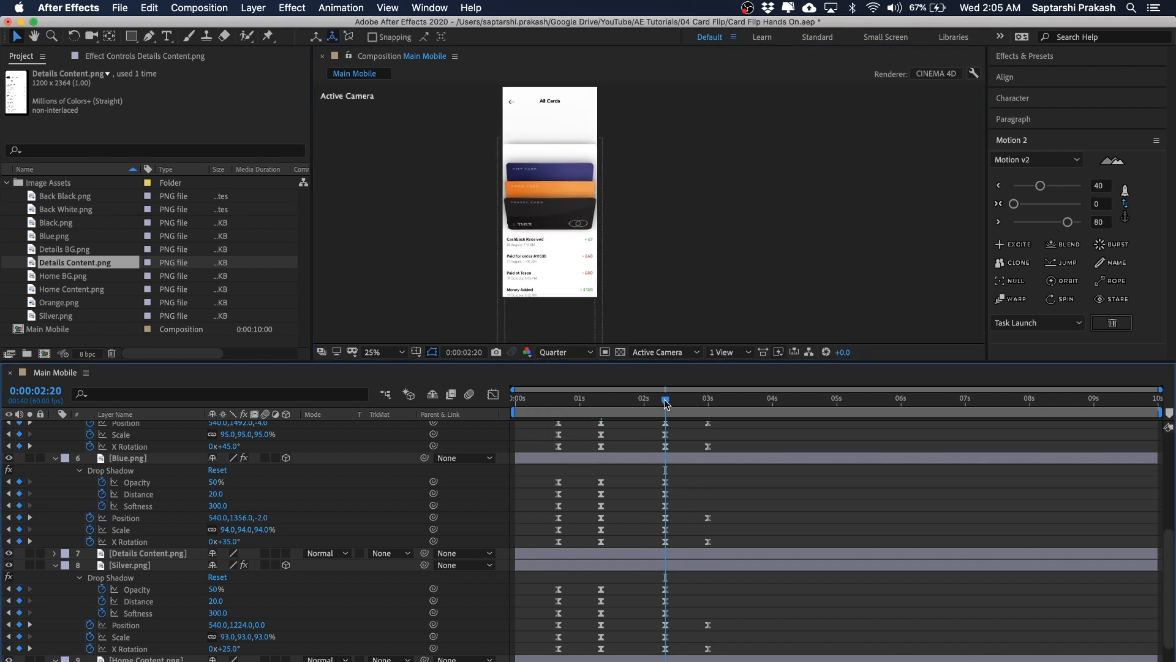
Step: Enable Opacity keyframes on the Details Content layer at 0:00:02:20 and 0:00:03:00
{"action": "scroll", "coordinate": [153, 568], "scroll_direction": "down", "scroll_amount": 3}
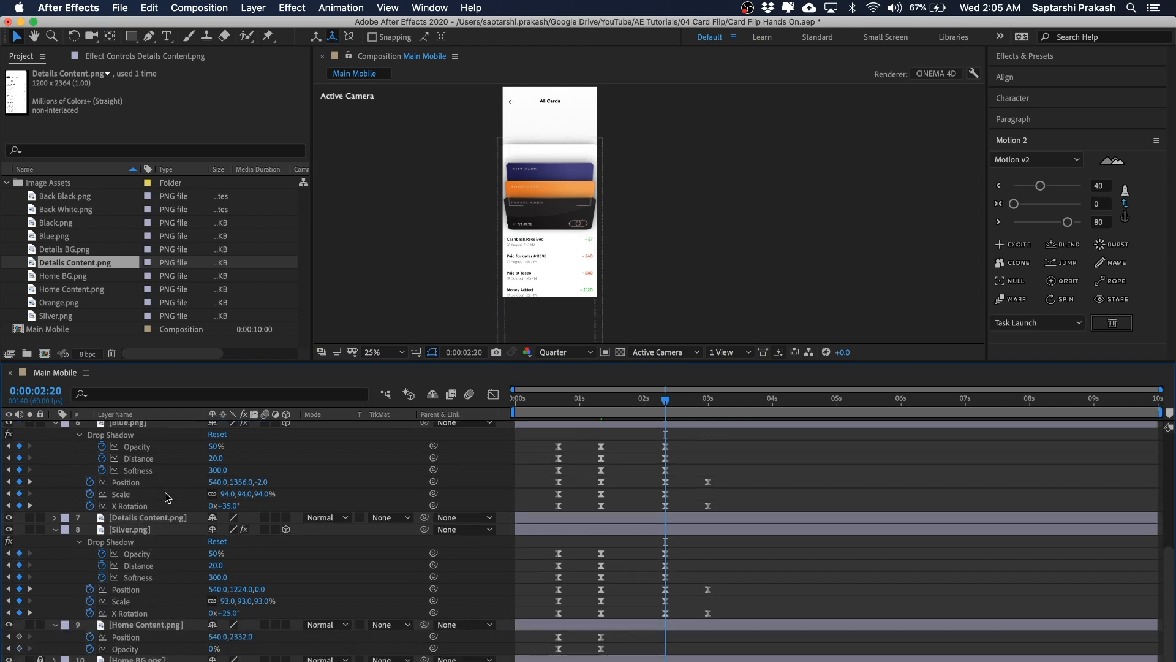
{"action": "left_click", "coordinate": [158, 516]}
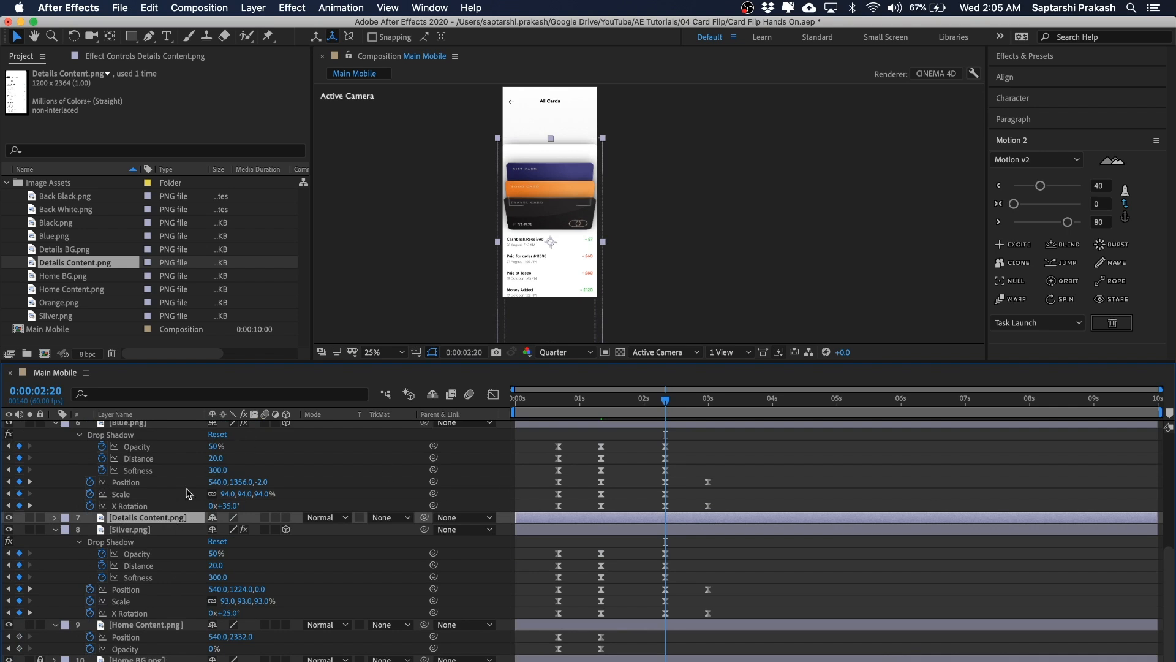
{"action": "key", "text": "t"}
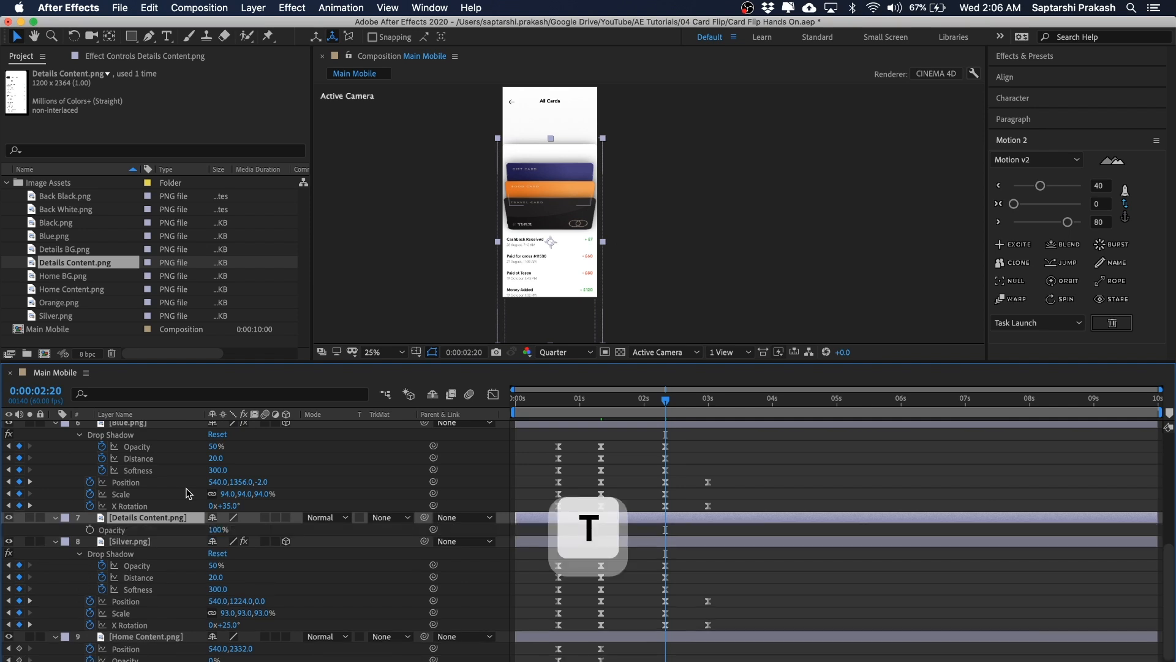
{"action": "left_click", "coordinate": [90, 530]}
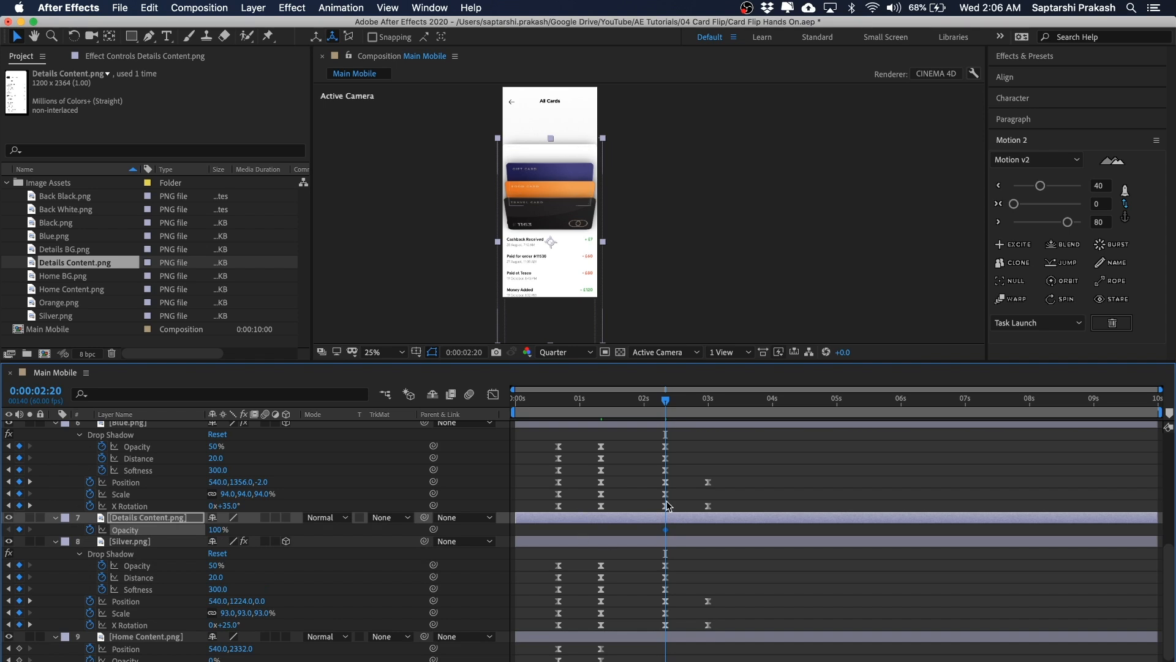
{"action": "left_click", "coordinate": [703, 400]}
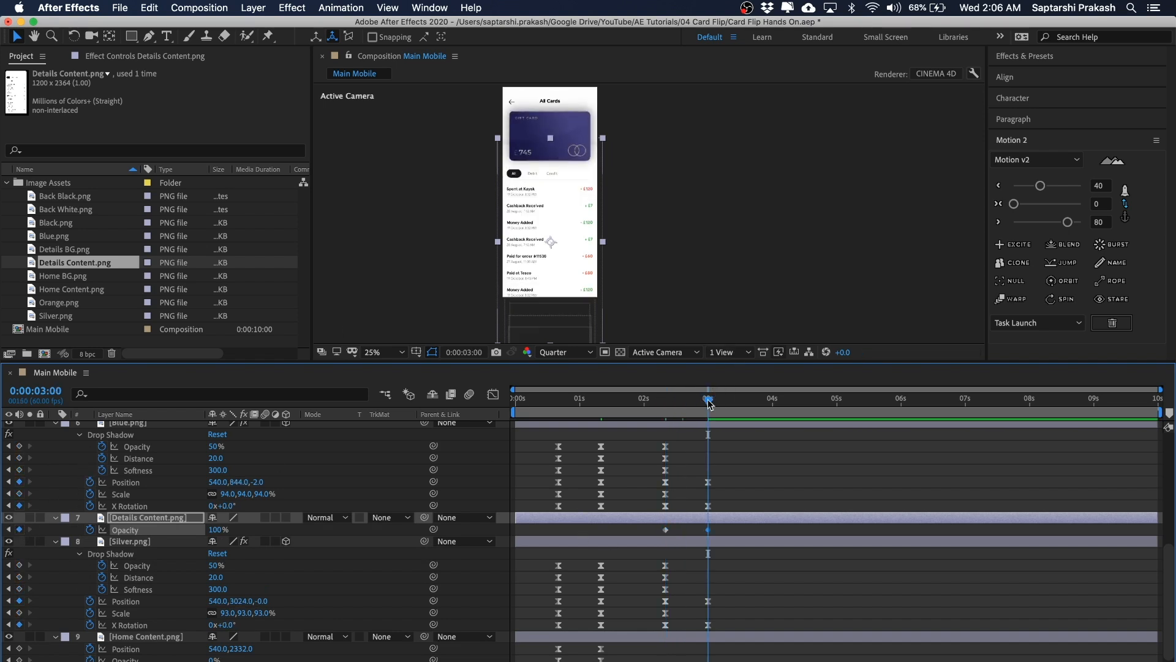
{"action": "left_click_drag", "start_coordinate": [708, 406], "coordinate": [672, 409]}
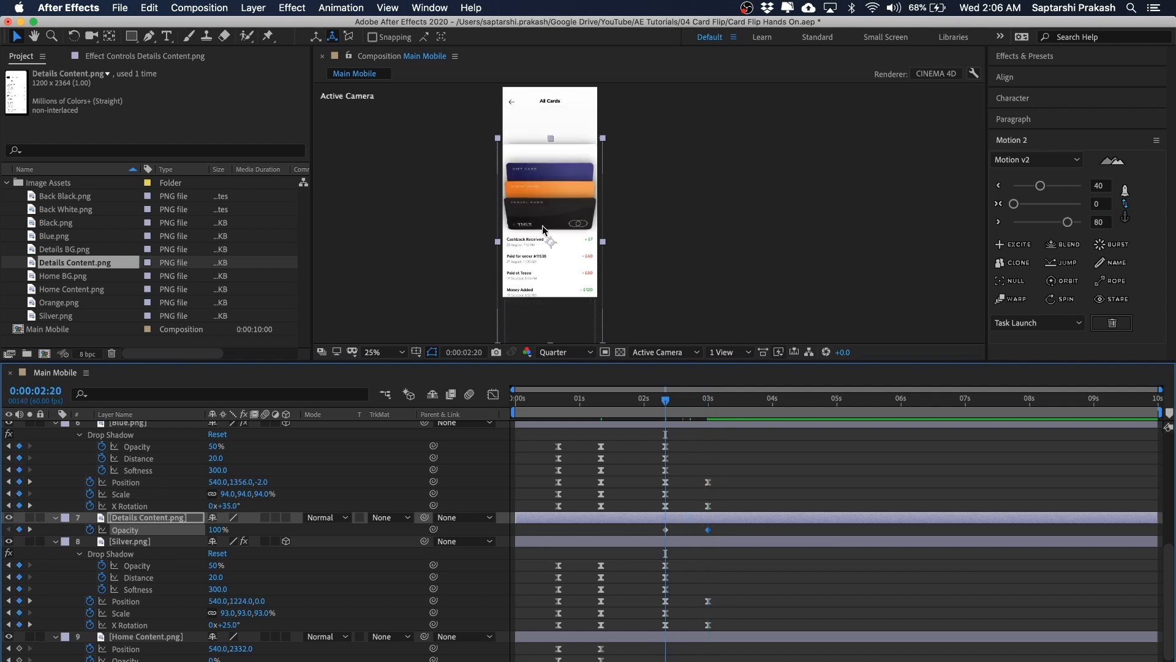
Step: Set the Details Content opacity to 0% at 0:00:02:20, then undo that change
{"action": "left_click", "coordinate": [219, 531]}
{"action": "type", "text": "0"}
{"action": "key", "text": "Return"}
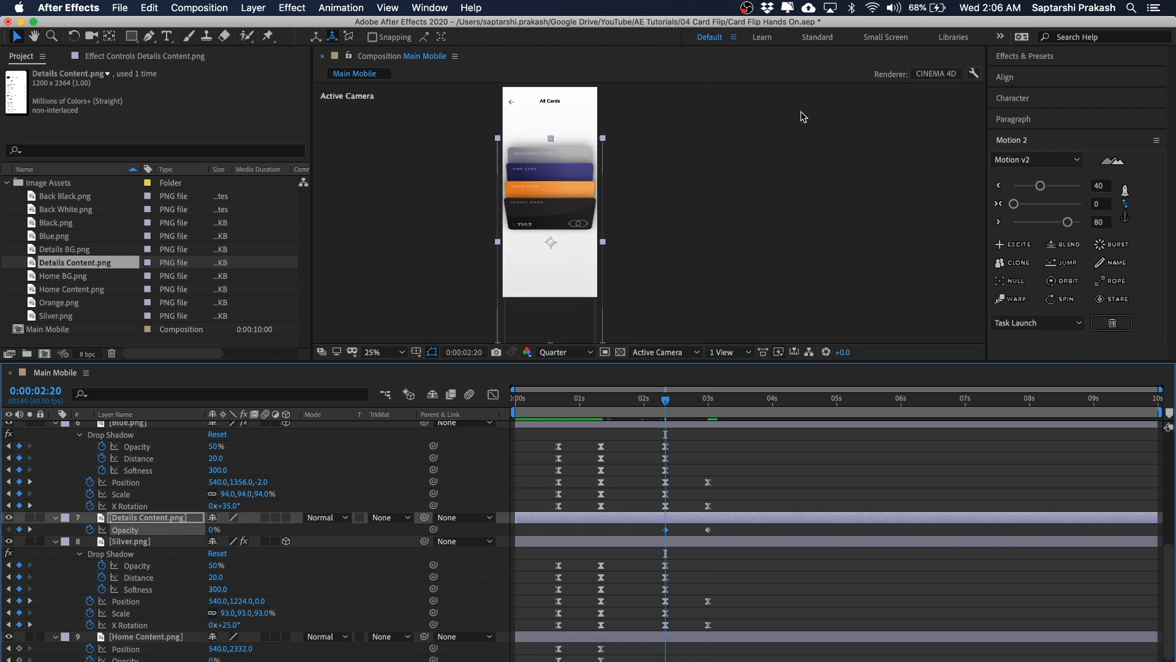
{"action": "left_click", "coordinate": [560, 278]}
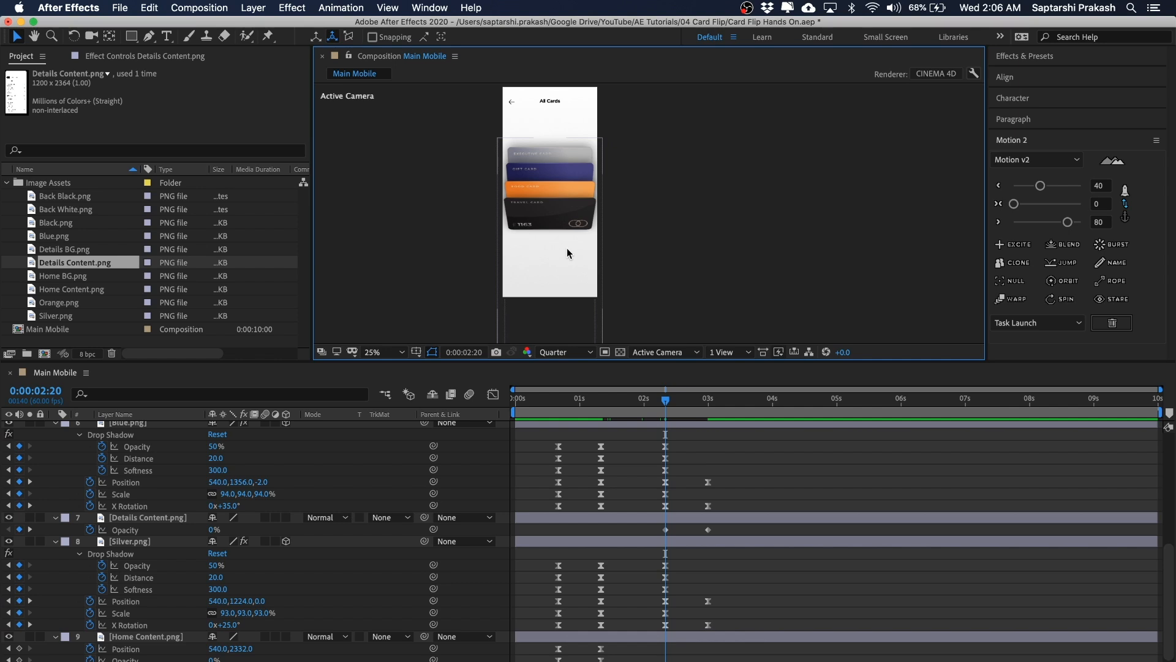
{"action": "key", "text": "super+z"}
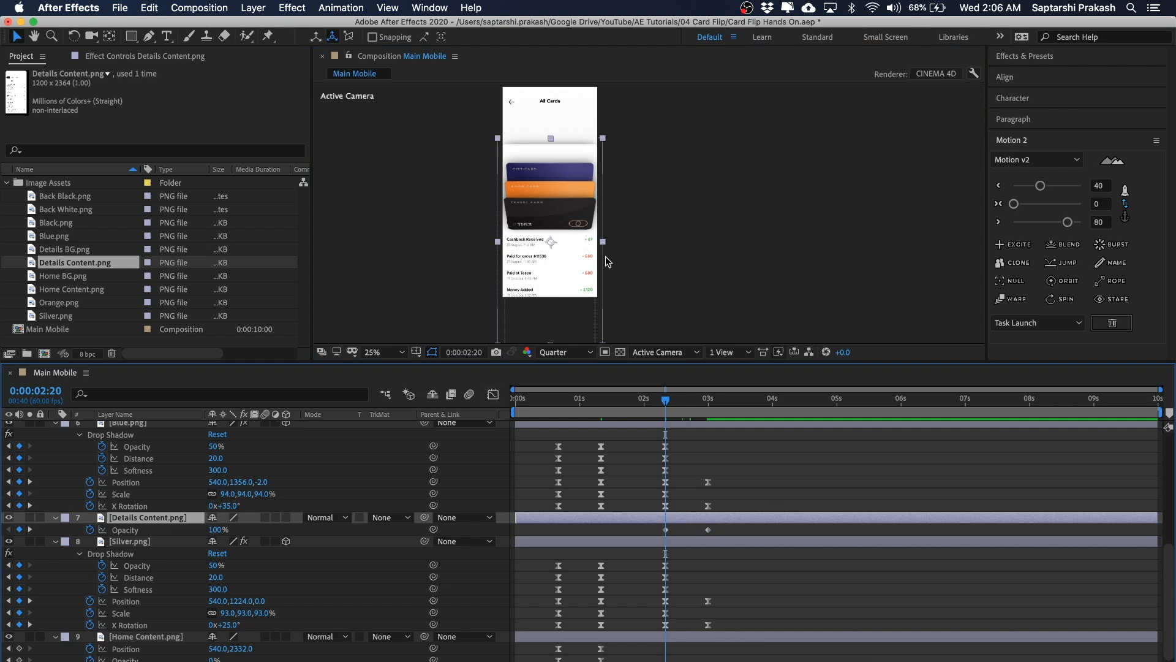
Step: Add Position keyframes to the Details Content layer at 0:00:02:20 and 0:00:03:00
{"action": "left_click", "coordinate": [714, 181]}
{"action": "left_click", "coordinate": [149, 516]}
{"action": "key", "text": "shift+p"}
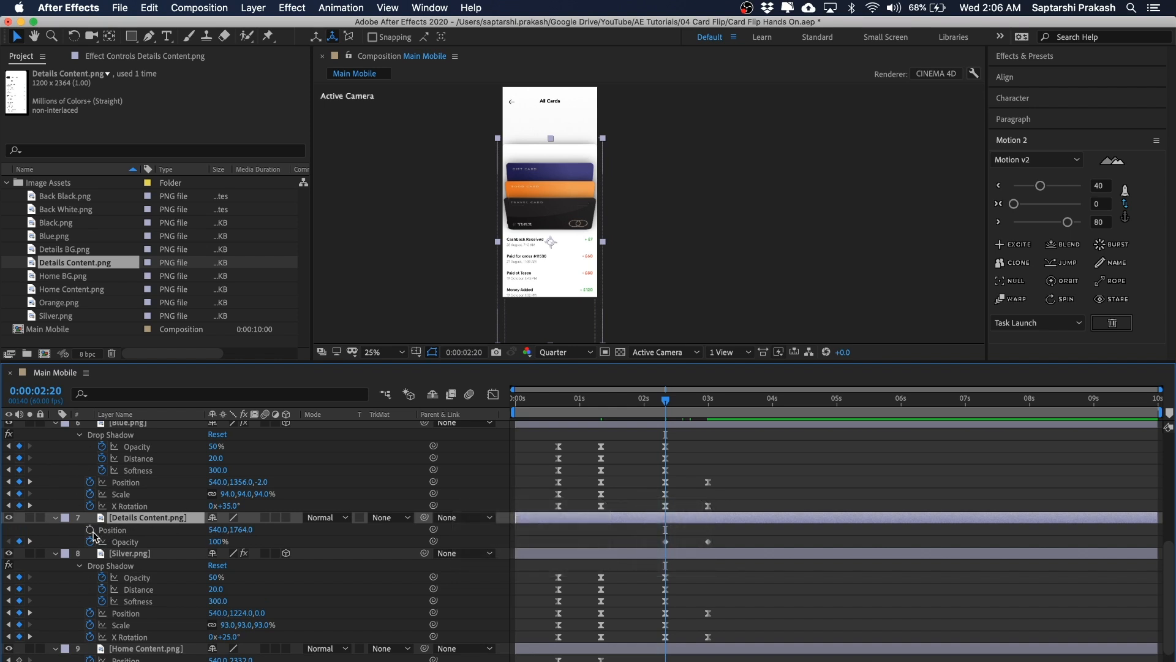
{"action": "left_click", "coordinate": [89, 530]}
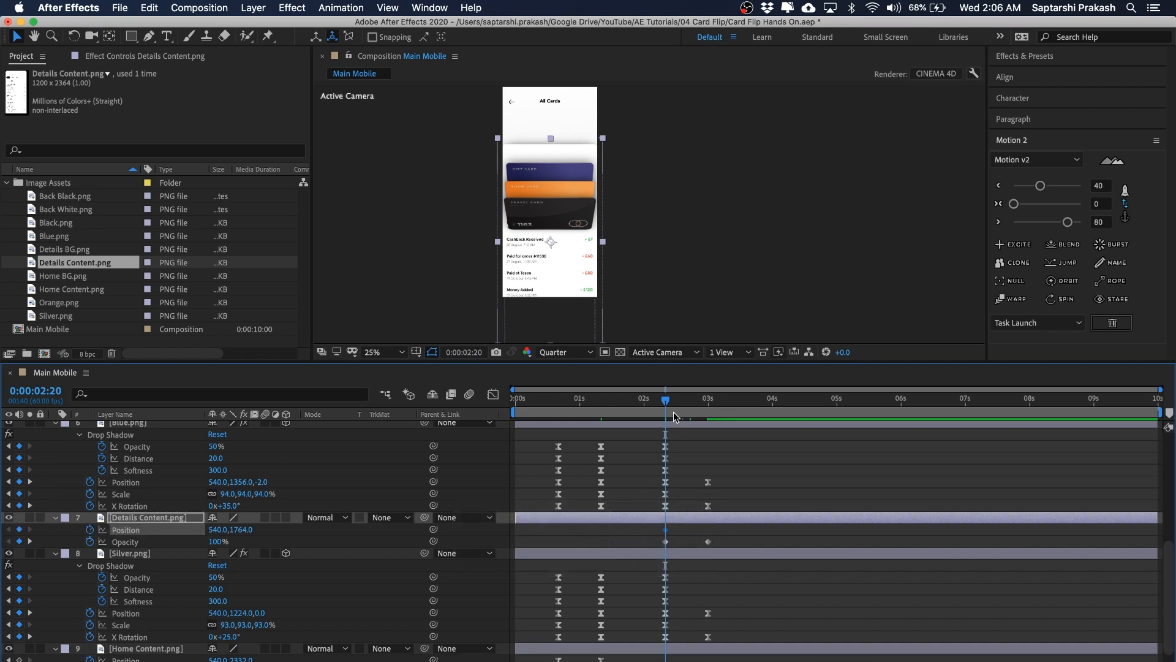
{"action": "left_click_drag", "start_coordinate": [669, 405], "coordinate": [709, 404]}
{"action": "left_click", "coordinate": [19, 529]}
{"action": "left_click_drag", "start_coordinate": [708, 400], "coordinate": [670, 404]}
Step: Move the Details Content layer down at 0:00:02:20 to position 540,2436
{"action": "key", "text": "shift+Down"}
{"action": "key", "text": "shift+Down"}
{"action": "key", "text": "shift+Down"}
{"action": "key", "text": "shift+Down"}
{"action": "key", "text": "shift+Down"}
{"action": "key", "text": "shift+Down"}
{"action": "key", "text": "shift+Down"}
{"action": "key", "text": "shift+Down"}
{"action": "key", "text": "shift+Down"}
{"action": "key", "text": "shift+Down"}
{"action": "key", "text": "shift+Down"}
{"action": "key", "text": "shift+Down"}
{"action": "key", "text": "shift+Down"}
{"action": "key", "text": "shift+Down"}
{"action": "key", "text": "shift+Down"}
{"action": "key", "text": "shift+Down"}
{"action": "key", "text": "shift+Down"}
{"action": "key", "text": "shift+Down"}
{"action": "key", "text": "shift+Down"}
{"action": "key", "text": "shift+Down"}
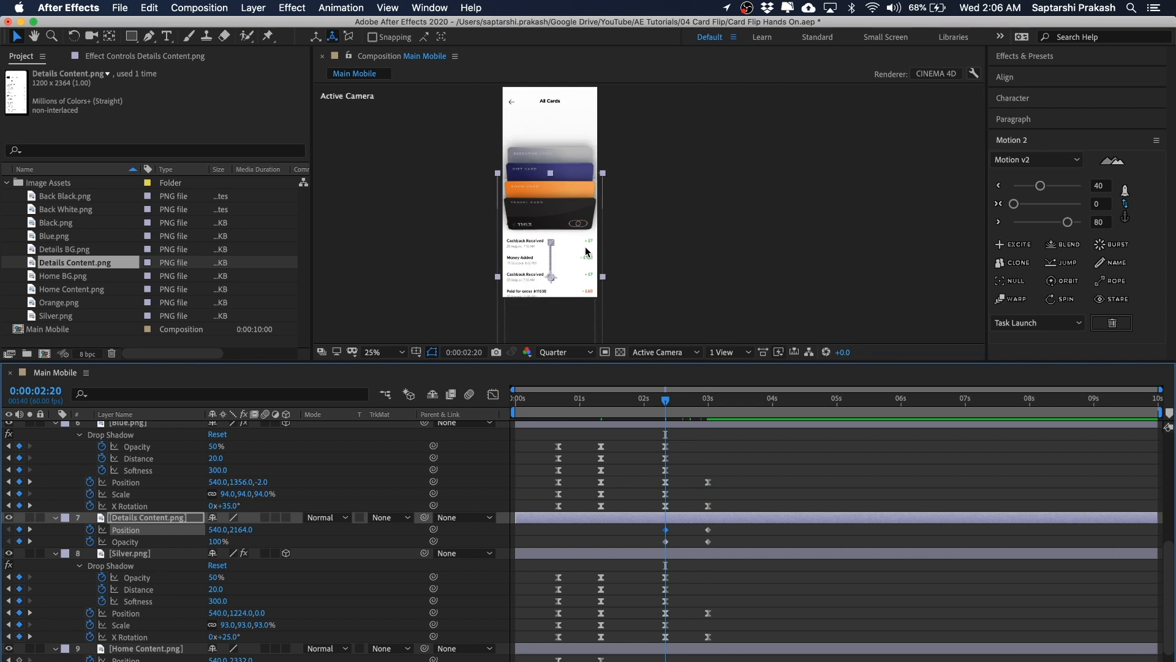
{"action": "key", "text": "shift+Down"}
{"action": "key", "text": "shift+Down"}
{"action": "key", "text": "shift+Down"}
{"action": "key", "text": "shift+Down"}
{"action": "key", "text": "shift+Down"}
{"action": "key", "text": "shift+Down"}
{"action": "key", "text": "shift+Down"}
{"action": "key", "text": "shift+Down"}
{"action": "key", "text": "period"}
{"action": "left_click_drag", "start_coordinate": [585, 247], "coordinate": [709, 242]}
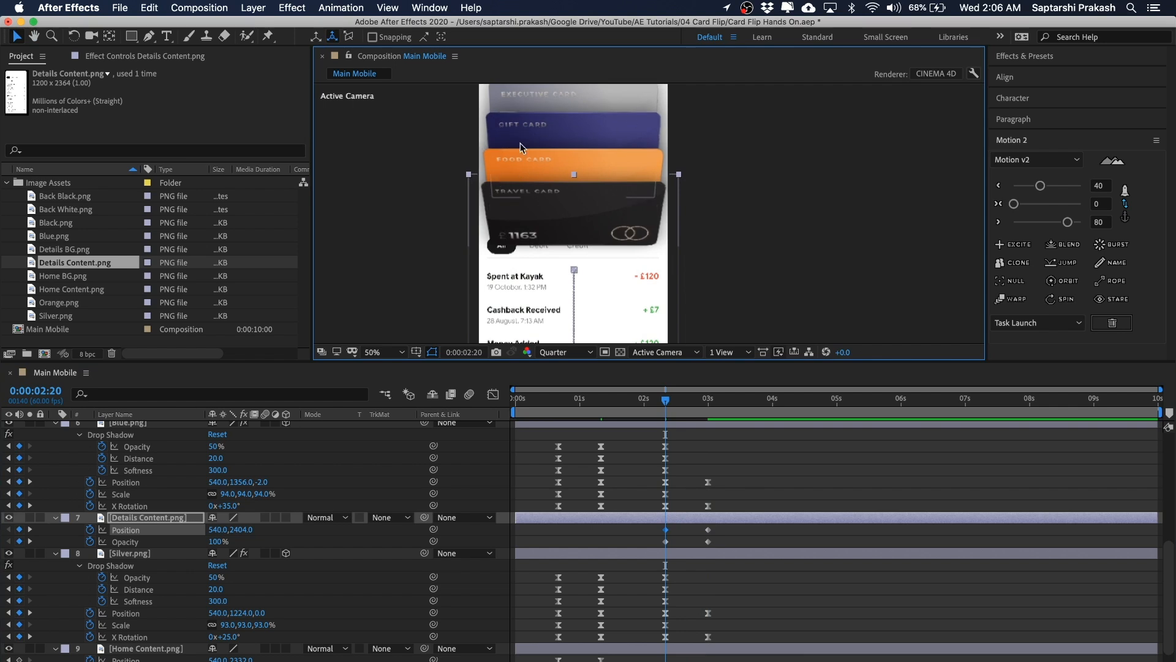
{"action": "key", "text": "shift+Down"}
{"action": "key", "text": "shift+Down"}
{"action": "key", "text": "shift+Down"}
{"action": "key", "text": "shift+Down"}
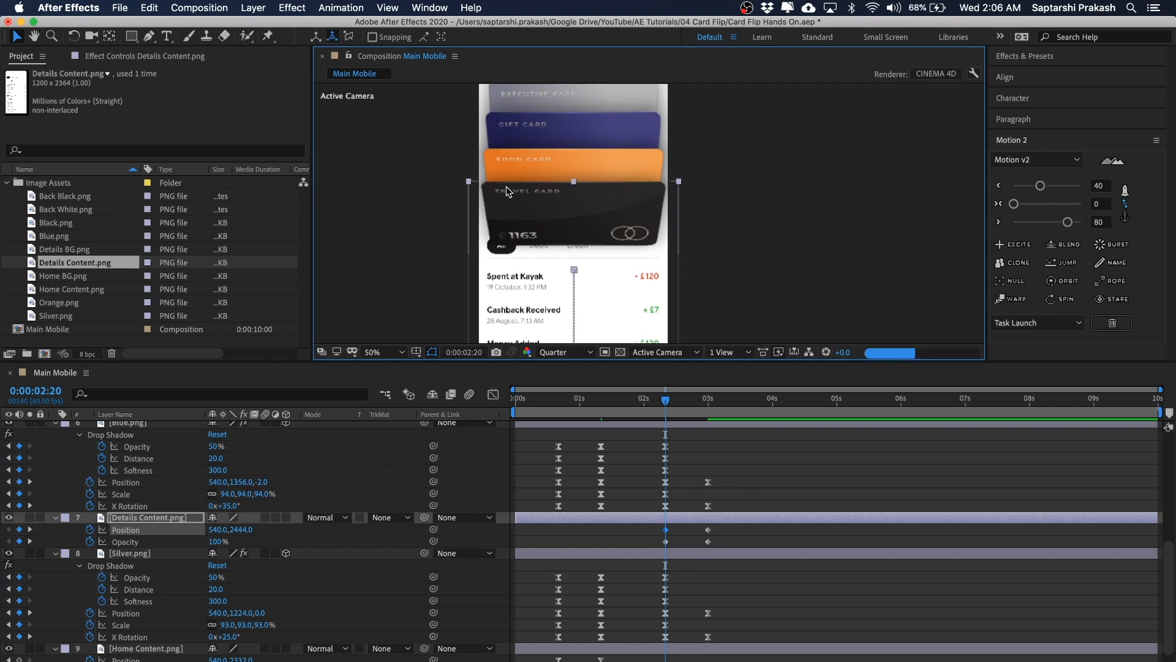
{"action": "key", "text": "Up"}
{"action": "key", "text": "Up"}
{"action": "key", "text": "Up"}
{"action": "key", "text": "Up"}
{"action": "key", "text": "Up"}
{"action": "key", "text": "Up"}
{"action": "key", "text": "Up"}
{"action": "key", "text": "Up"}
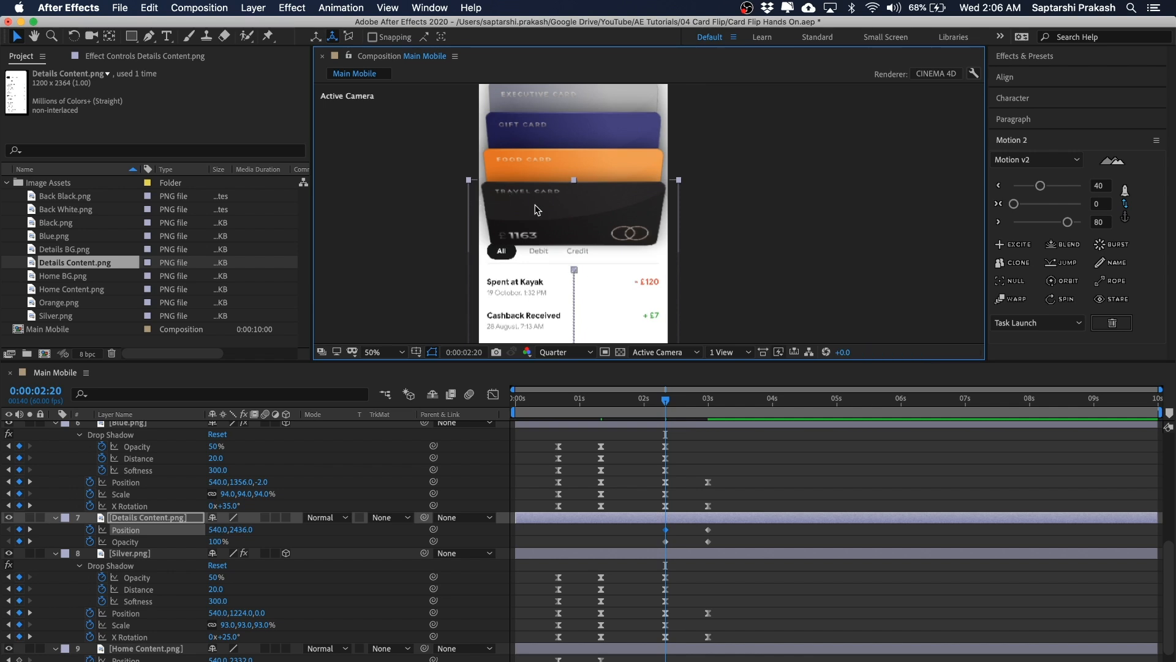
{"action": "left_click_drag", "start_coordinate": [748, 228], "coordinate": [739, 203]}
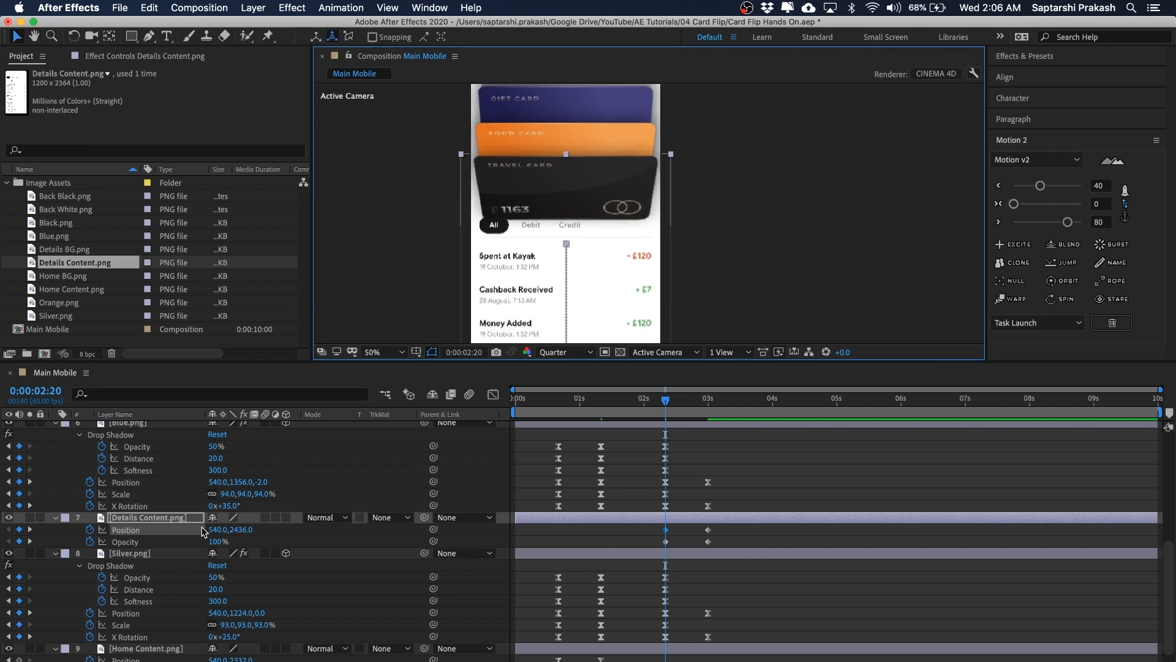
Step: Set the Details Content opacity to 0% at 0:00:02:20
{"action": "left_click", "coordinate": [216, 542]}
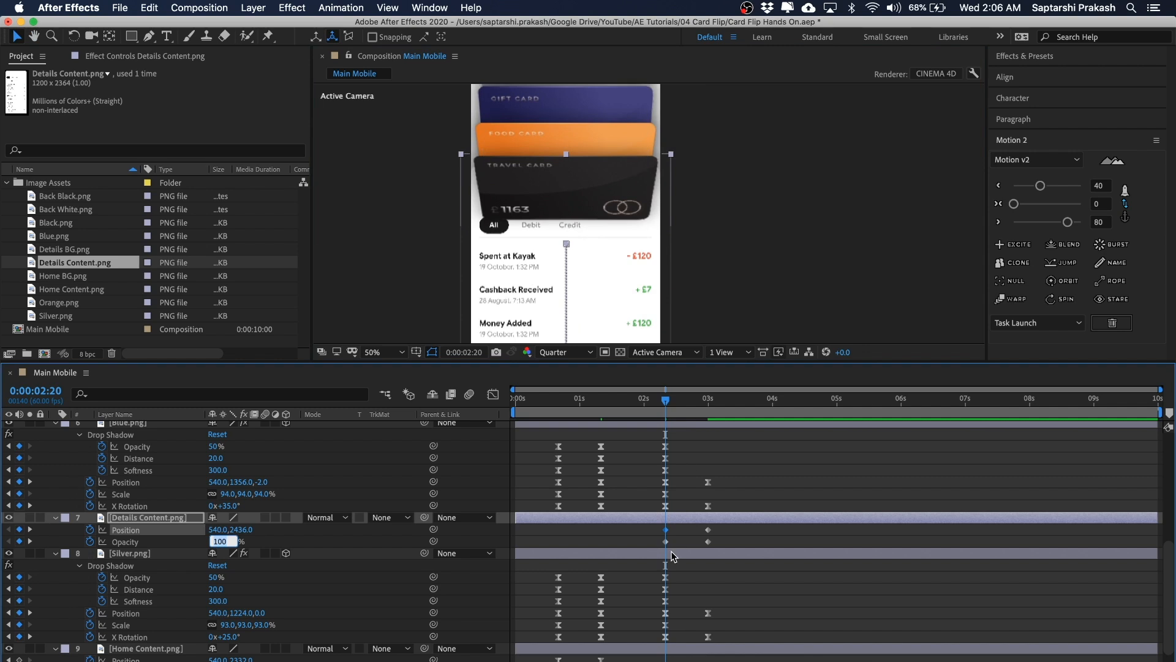
{"action": "type", "text": "0"}
{"action": "key", "text": "Return"}
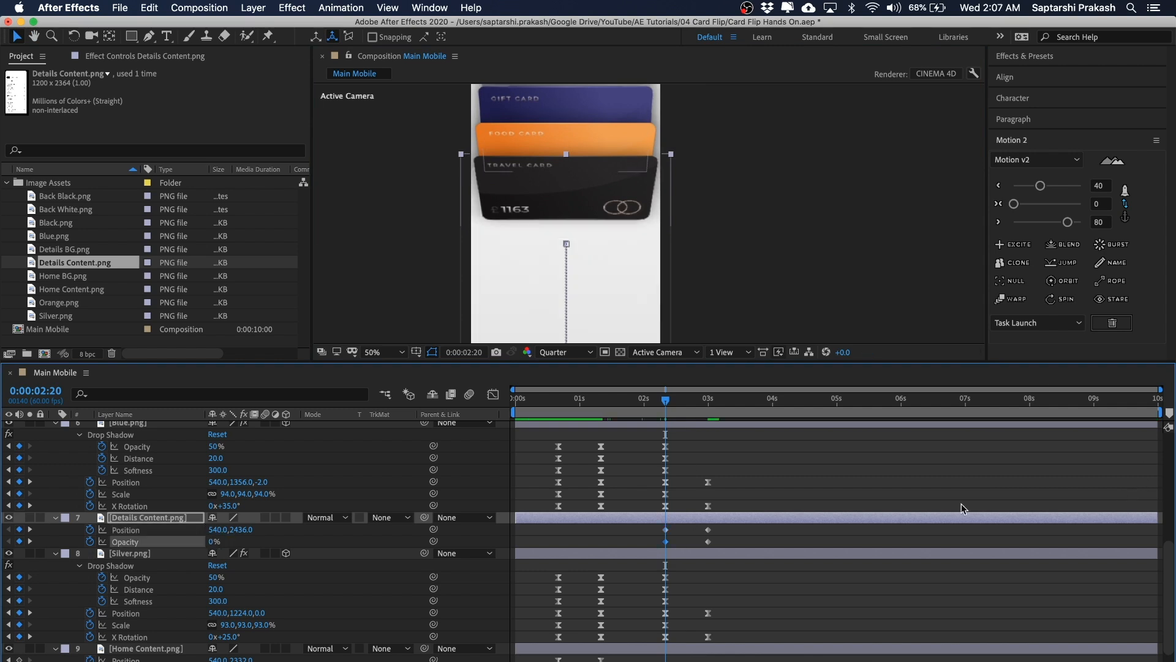
Step: Select the Details Content position and opacity keyframes and apply Motion 2 easing to them
{"action": "scroll", "coordinate": [696, 226], "scroll_direction": "down", "scroll_amount": 2}
{"action": "left_click_drag", "start_coordinate": [697, 225], "coordinate": [677, 252]}
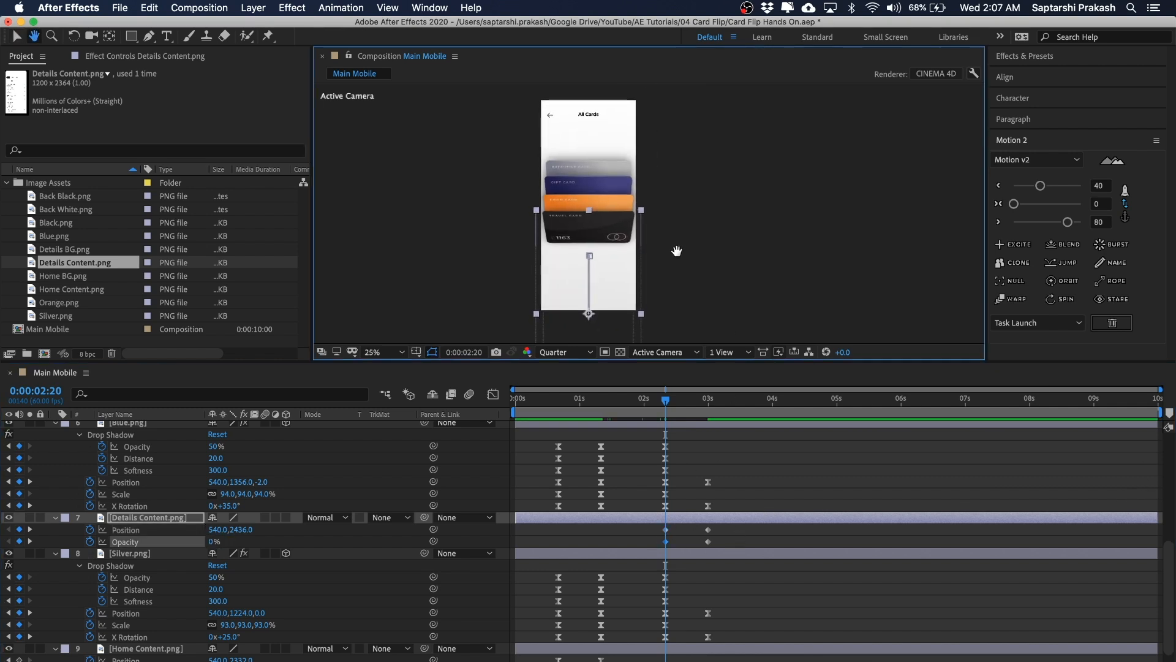
{"action": "left_click", "coordinate": [726, 282]}
{"action": "left_click_drag", "start_coordinate": [678, 539], "coordinate": [637, 548]}
{"action": "left_click", "coordinate": [1041, 186]}
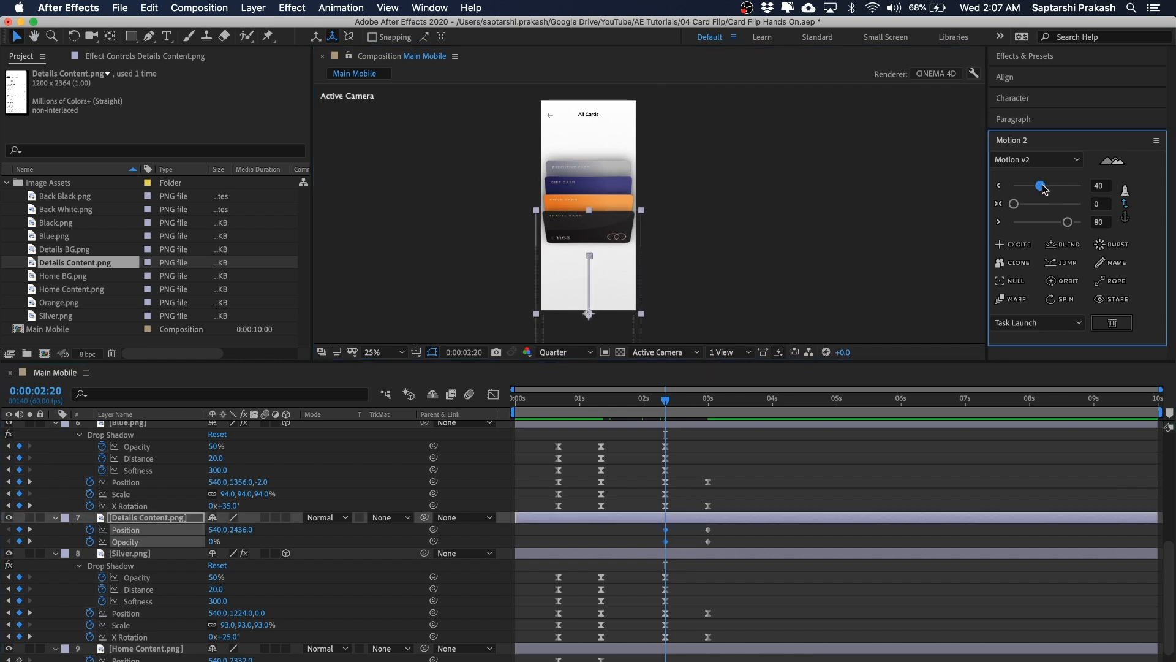
{"action": "left_click_drag", "start_coordinate": [718, 534], "coordinate": [685, 557]}
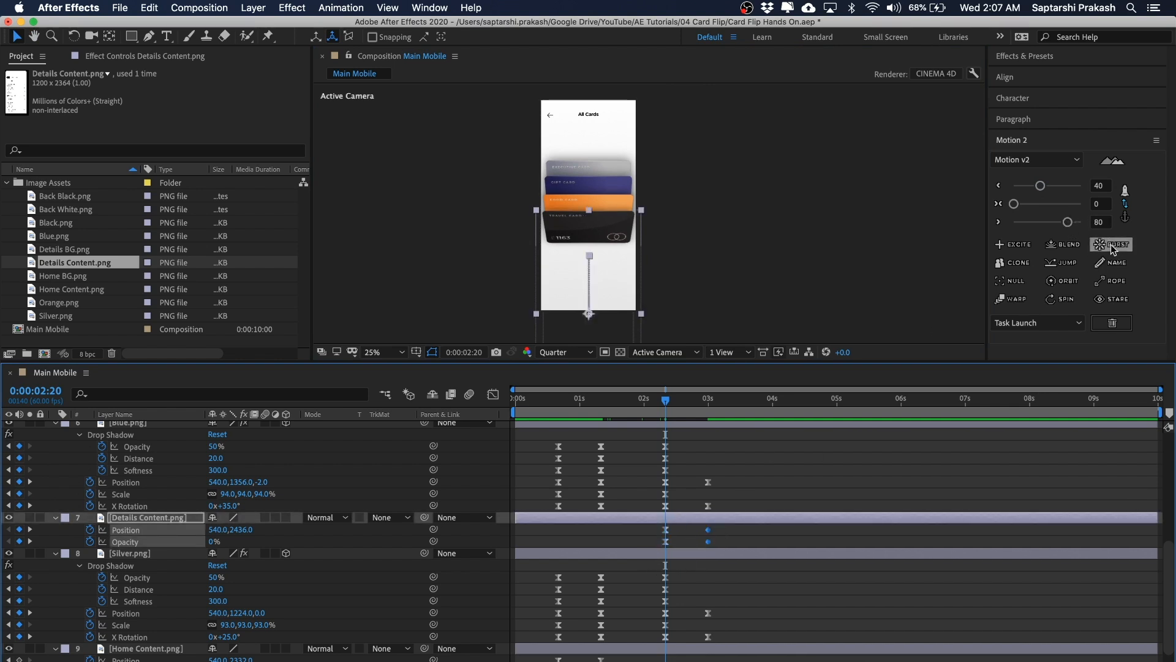
{"action": "left_click", "coordinate": [1068, 223]}
{"action": "left_click", "coordinate": [779, 284]}
Step: Preview the transition from 0:00:02:20 to check the details content animation
{"action": "mouse_move", "coordinate": [666, 401]}
{"action": "left_mouse_down"}
{"action": "mouse_move", "coordinate": [676, 402]}
{"action": "mouse_move", "coordinate": [666, 395]}
{"action": "left_mouse_up"}
{"action": "key", "text": "space"}
{"action": "key", "text": "space"}
{"action": "key", "text": "space"}
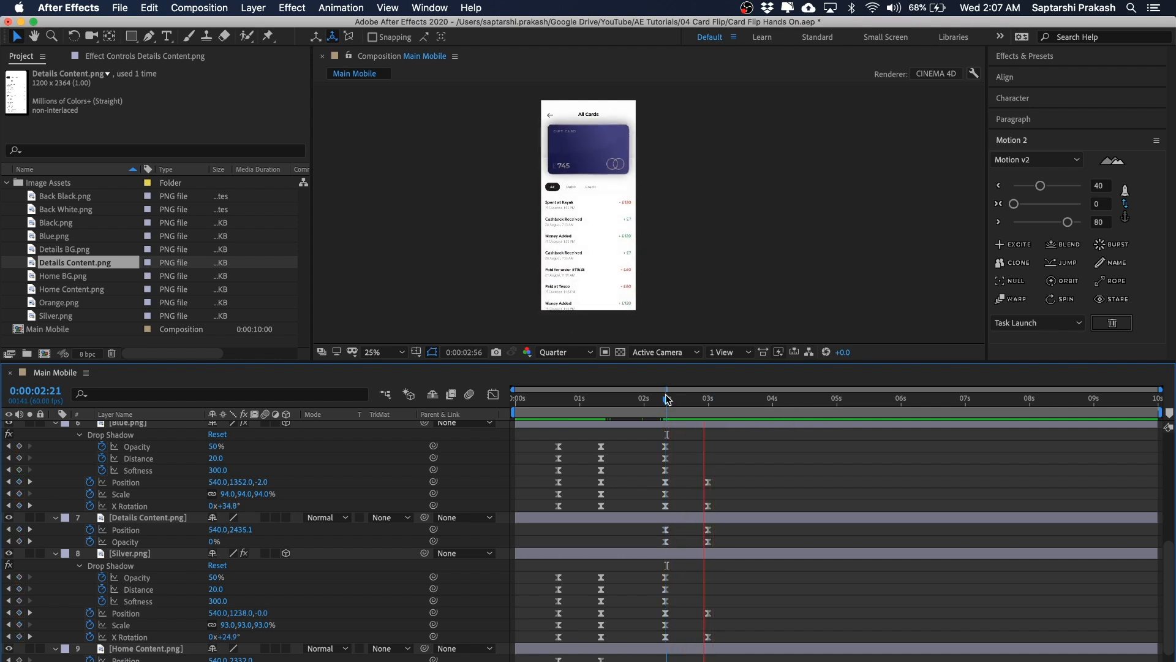
{"action": "left_click", "coordinate": [664, 394]}
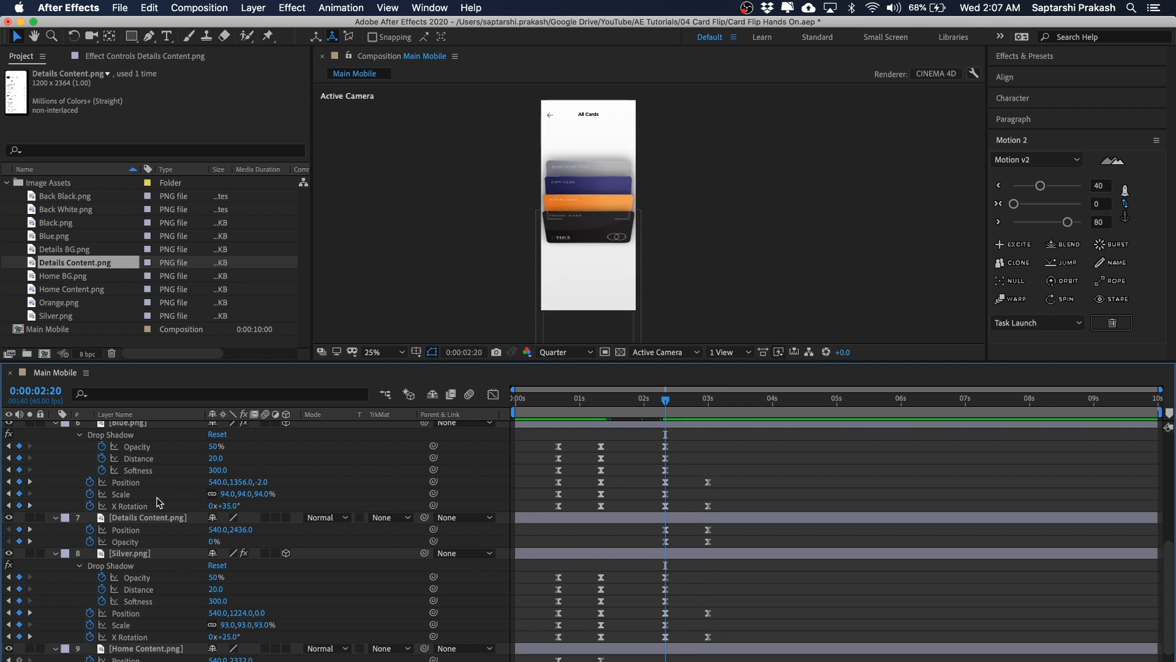
{"action": "left_click", "coordinate": [143, 518]}
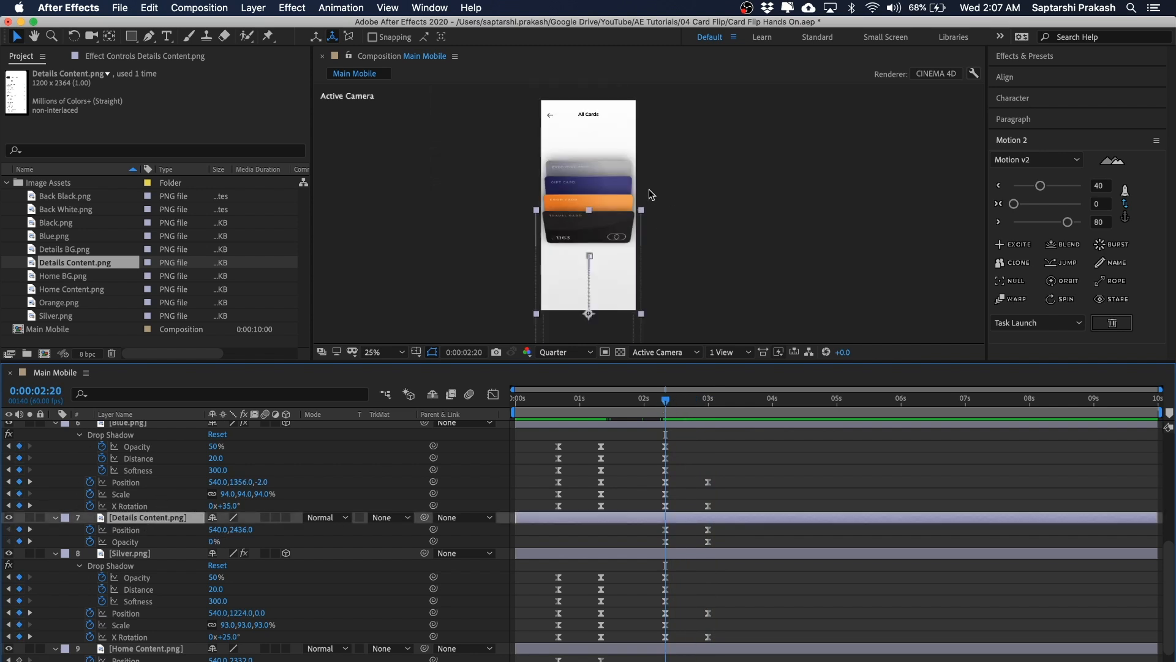
{"action": "key", "text": "space"}
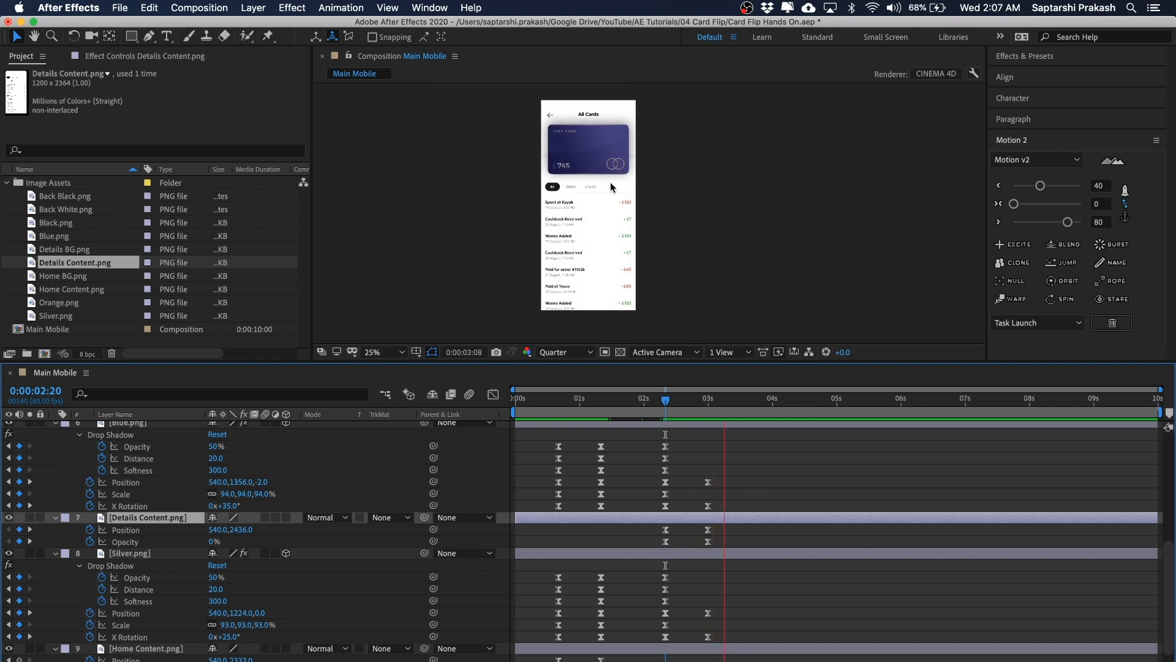
{"action": "key", "text": "space"}
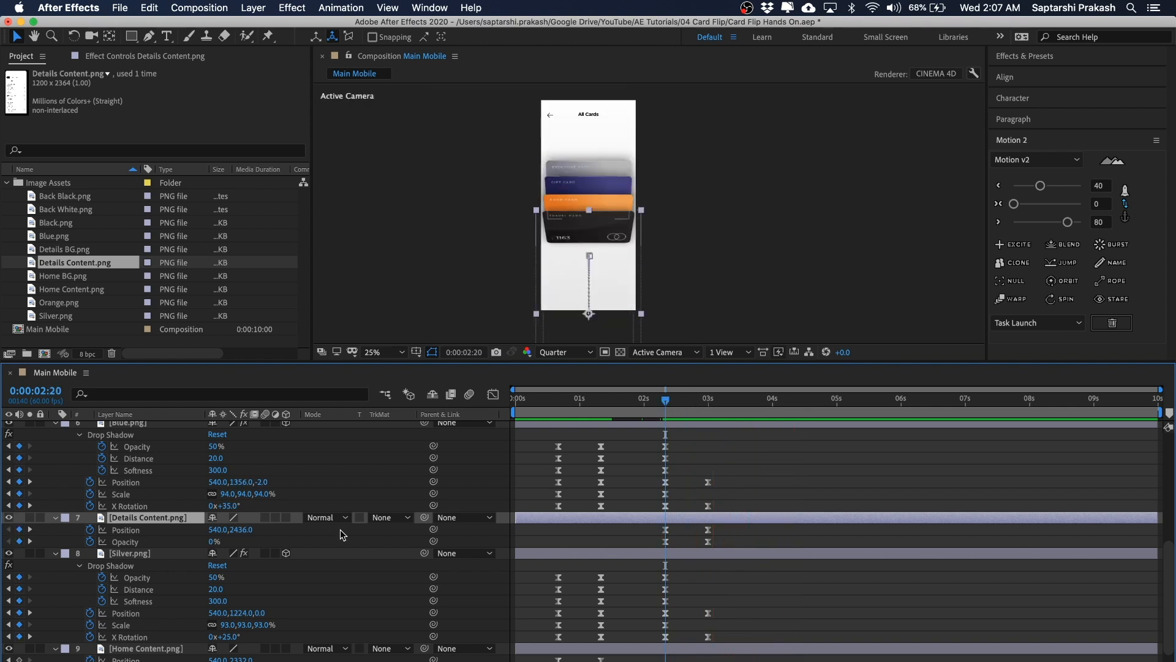
Step: Raise the Details Content starting position at 0:00:02:20 to 540,2356 and preview the result
{"action": "left_click", "coordinate": [162, 528]}
{"action": "key", "text": "shift+Up"}
{"action": "key", "text": "shift+Up"}
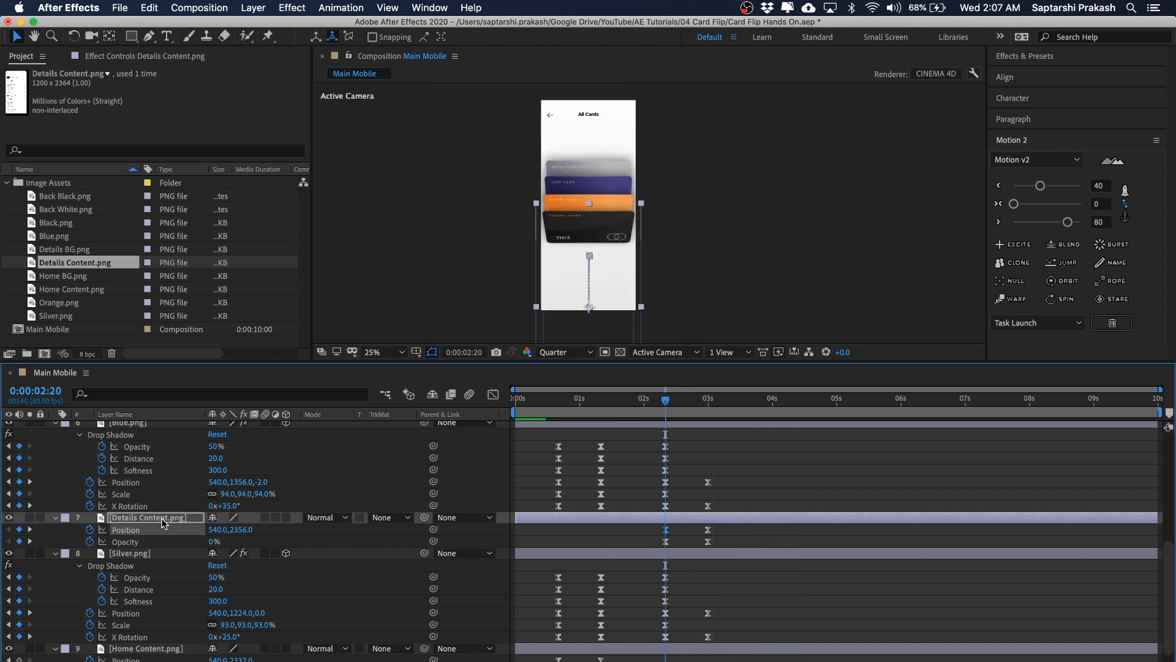
{"action": "key", "text": "space"}
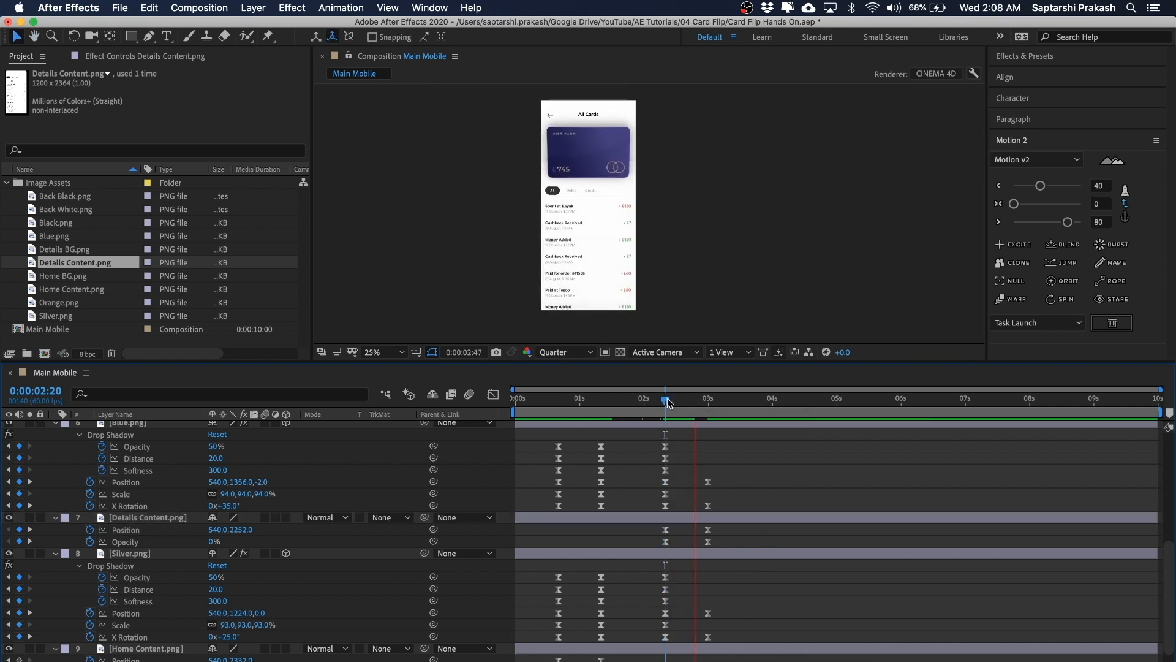
{"action": "key", "text": "space"}
{"action": "key", "text": "space"}
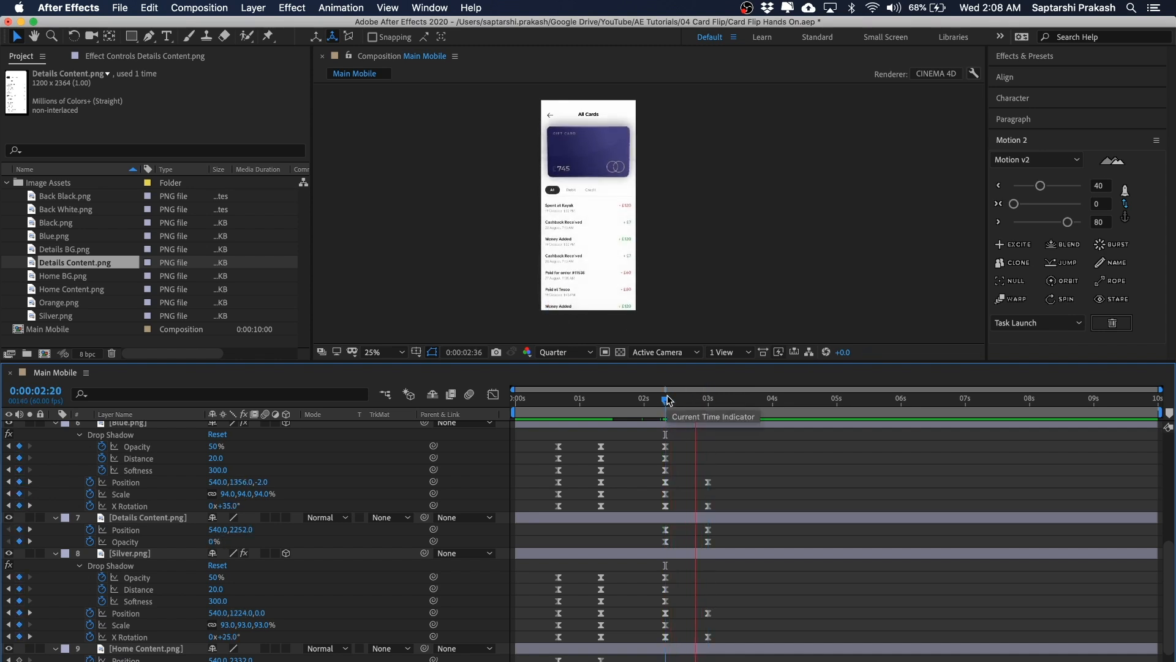
{"action": "key", "text": "space"}
Step: Add Details BG.png to the composition and place its layer directly below the Details Content layer
{"action": "left_click_drag", "start_coordinate": [665, 402], "coordinate": [708, 399]}
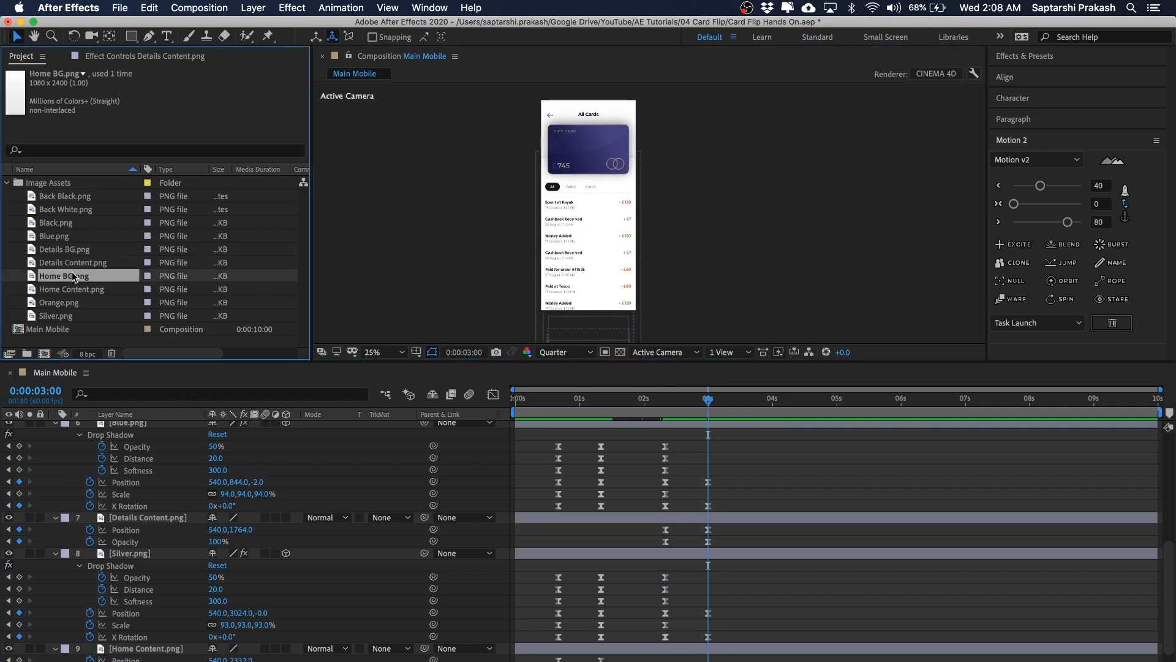
{"action": "left_click", "coordinate": [65, 251]}
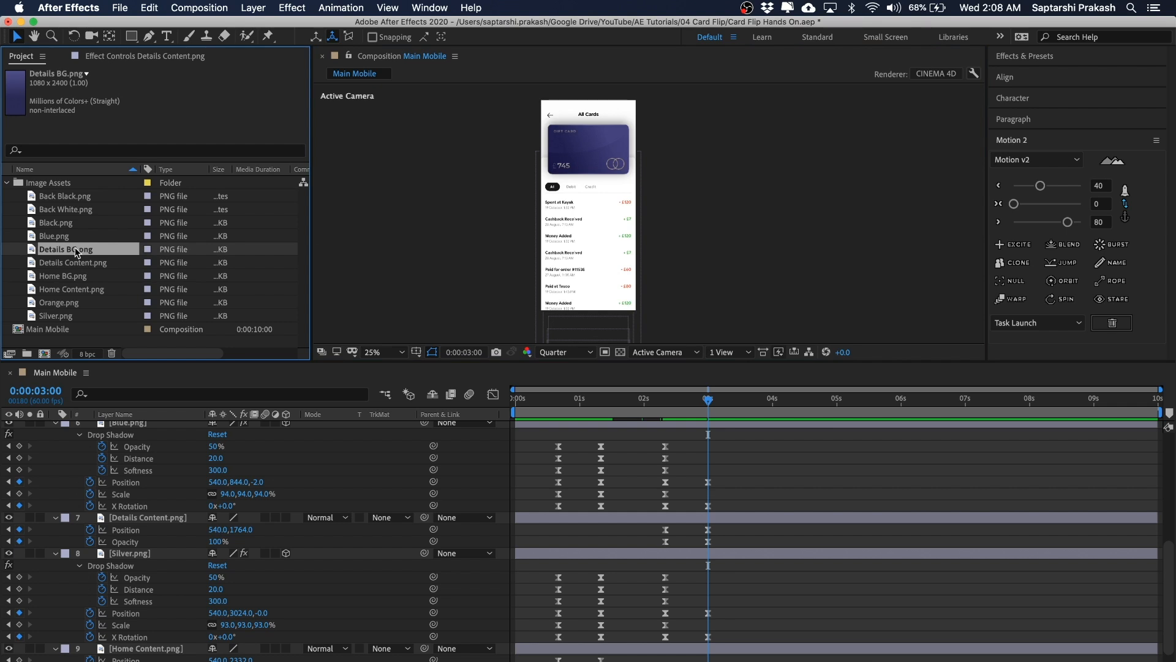
{"action": "left_click", "coordinate": [355, 450]}
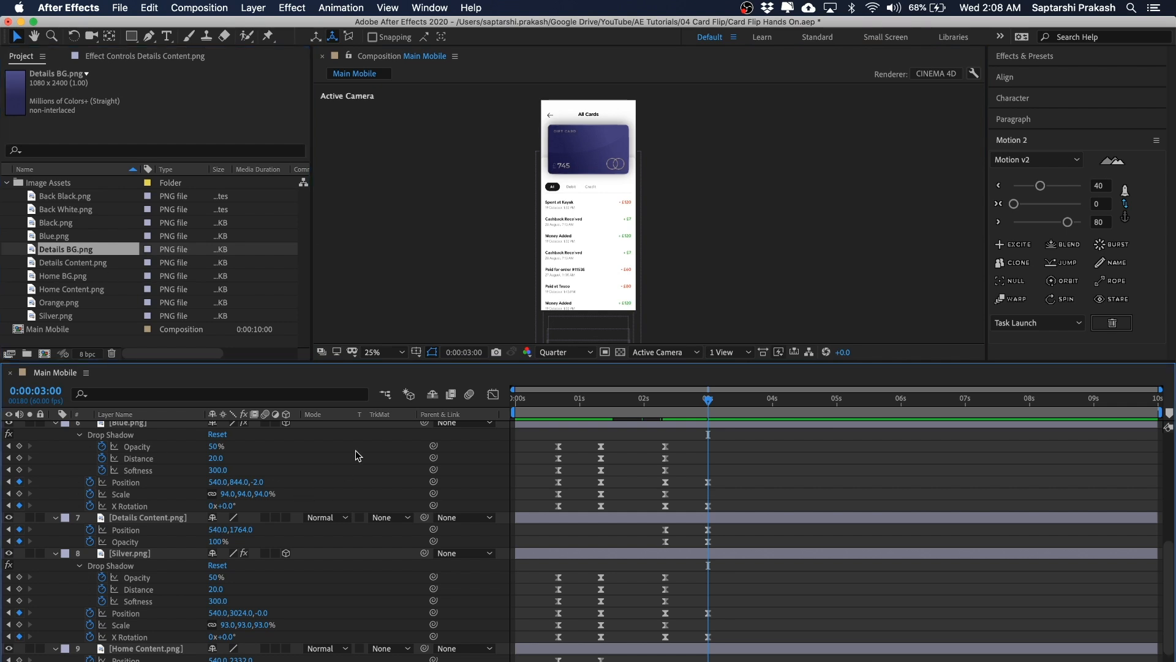
{"action": "key", "text": "u"}
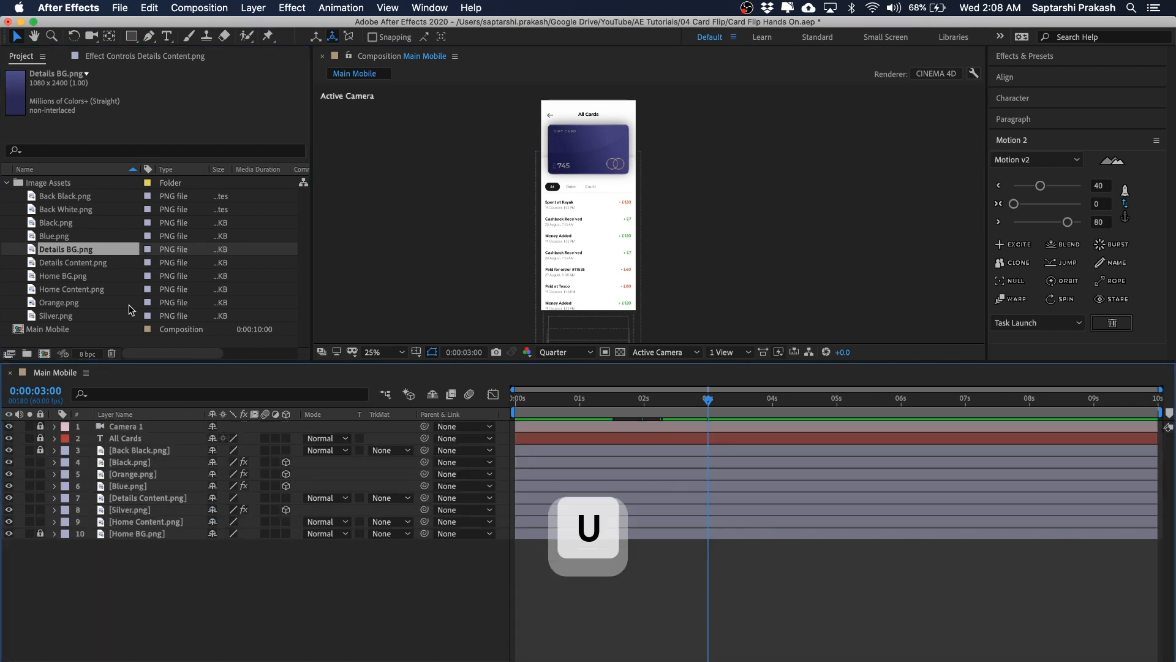
{"action": "left_click", "coordinate": [63, 249]}
{"action": "left_click_drag", "start_coordinate": [120, 377], "coordinate": [151, 528]}
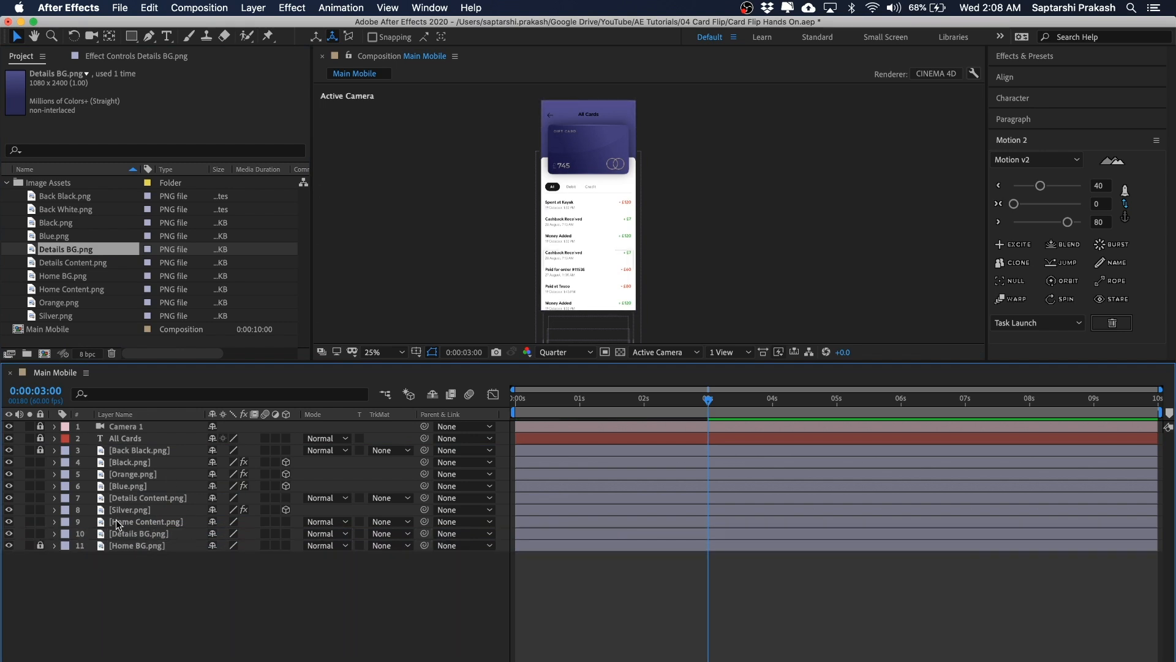
{"action": "left_click", "coordinate": [118, 524]}
{"action": "left_click", "coordinate": [128, 533]}
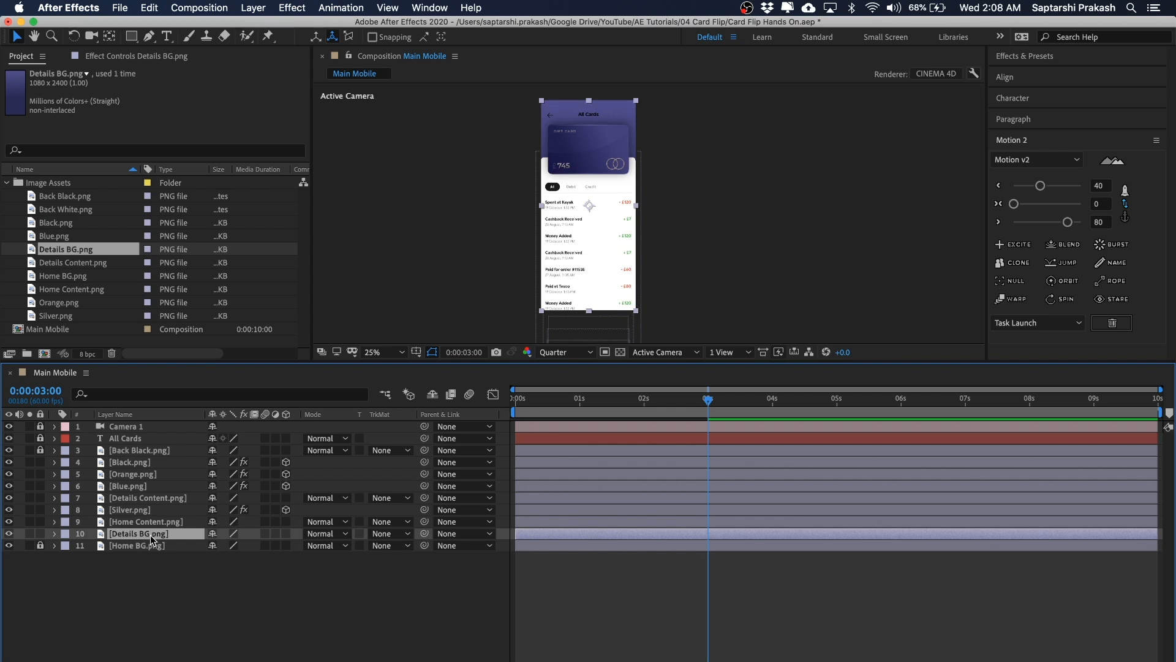
{"action": "left_click", "coordinate": [147, 498]}
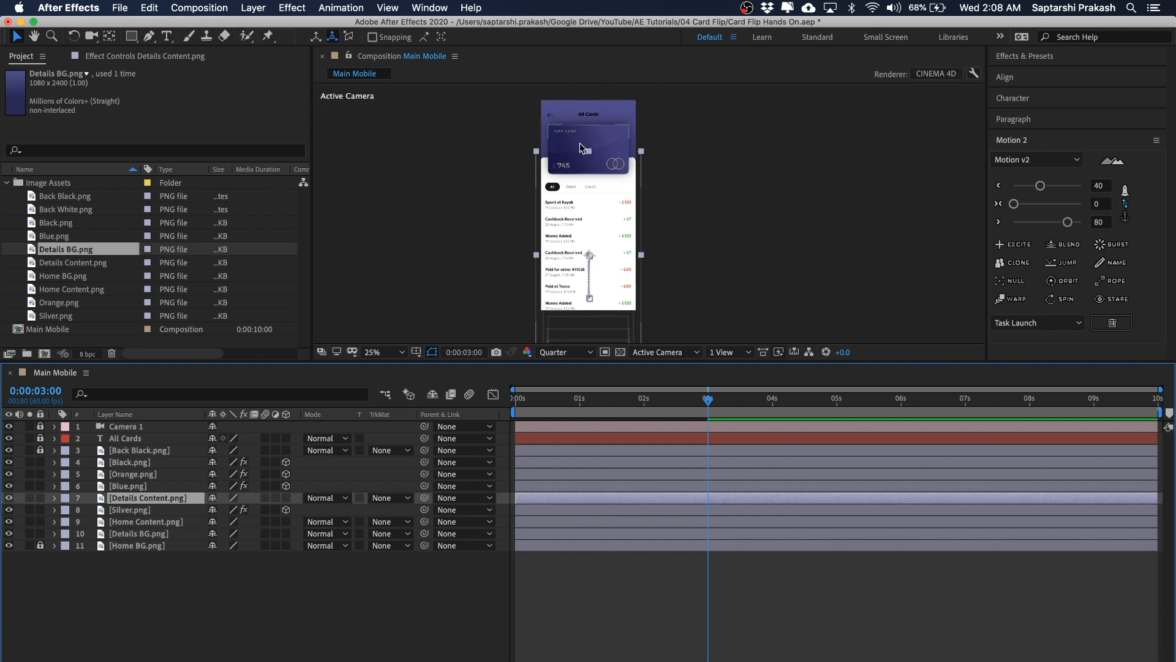
{"action": "mouse_move", "coordinate": [137, 533]}
{"action": "left_mouse_down"}
{"action": "mouse_move", "coordinate": [139, 488]}
{"action": "mouse_move", "coordinate": [133, 521]}
{"action": "left_mouse_up"}
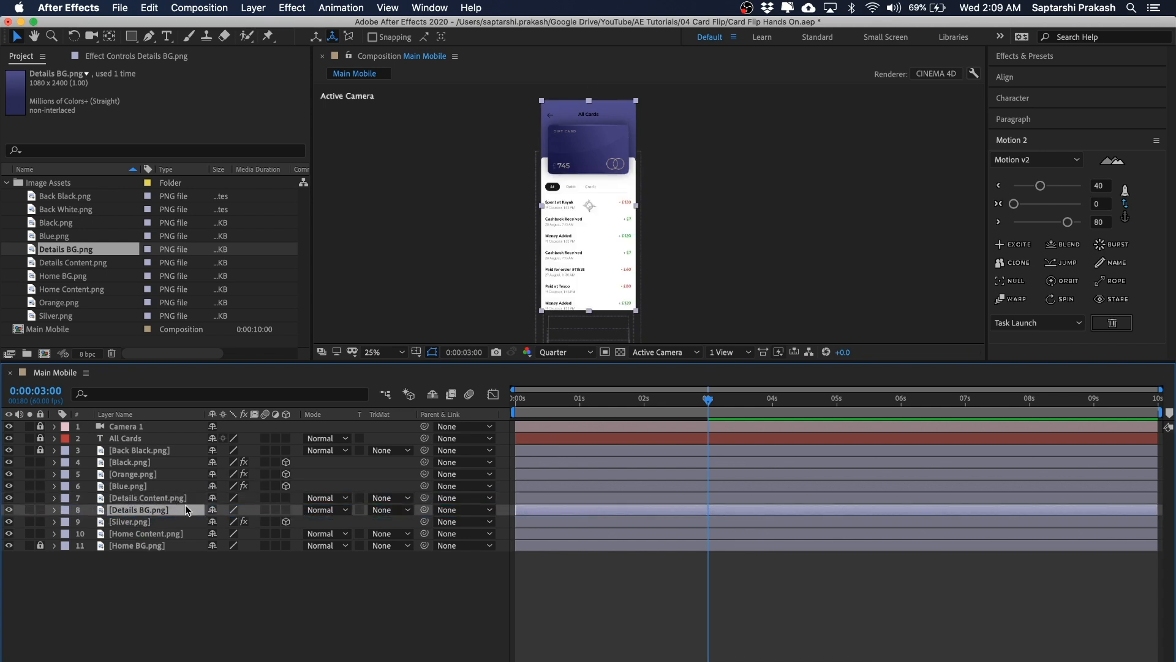
Step: Keyframe the Details BG opacity at 100% at 0:00:03:00 and 0% at 0:00:02:20
{"action": "left_click", "coordinate": [744, 619]}
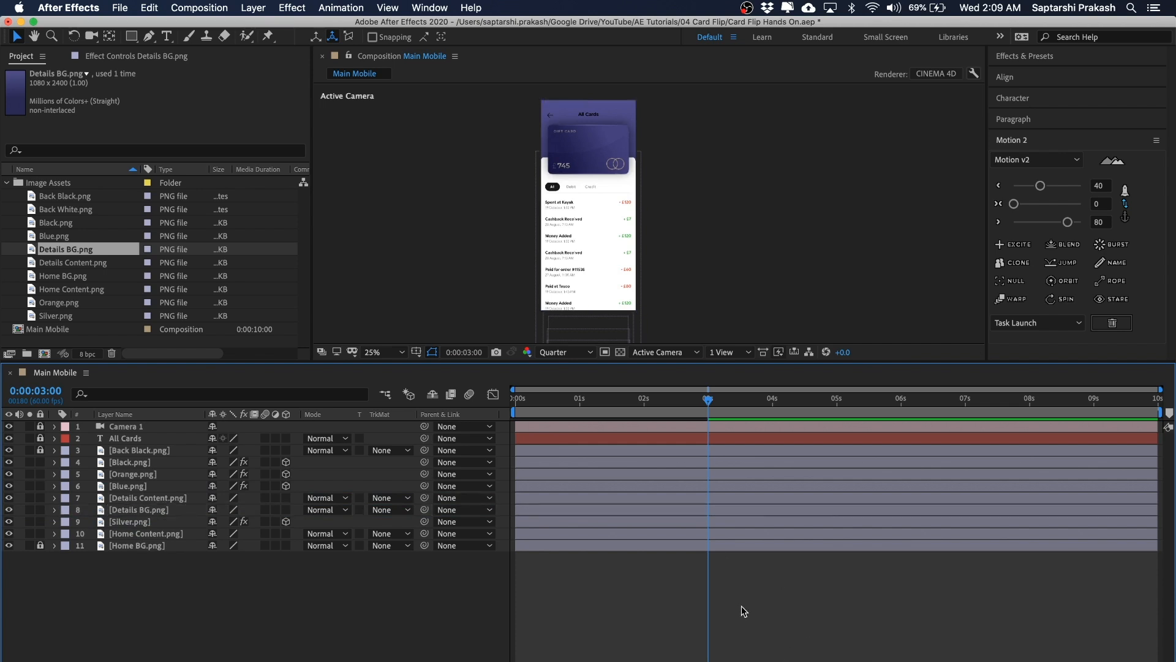
{"action": "key", "text": "u"}
{"action": "scroll", "coordinate": [744, 597], "scroll_direction": "down", "scroll_amount": 10}
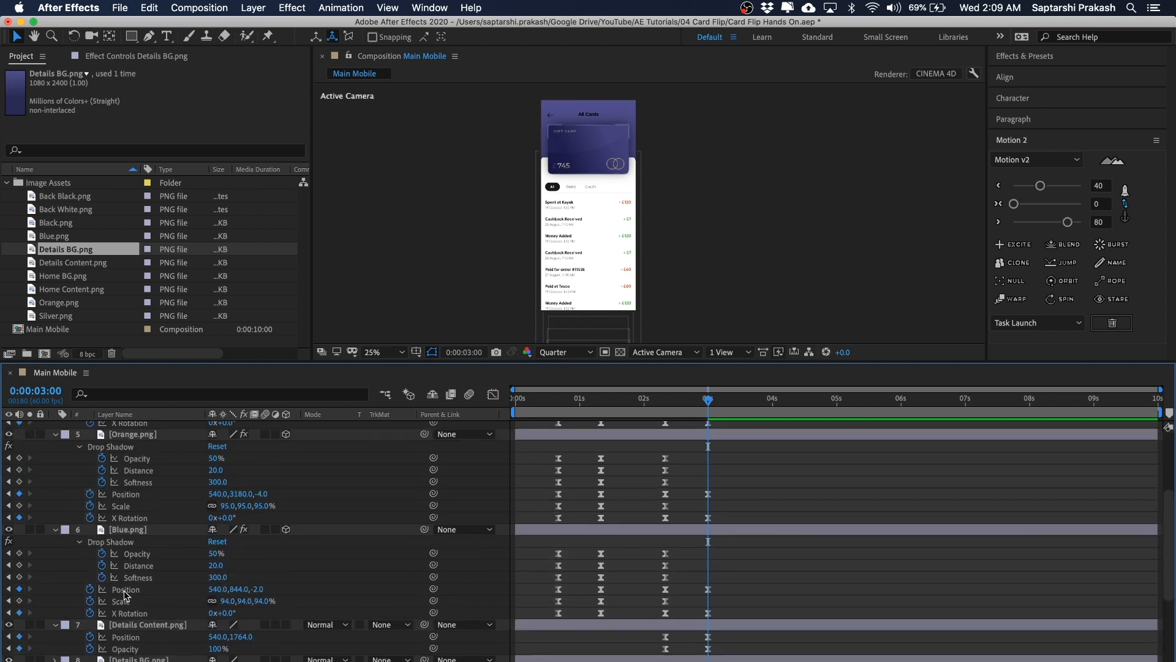
{"action": "scroll", "coordinate": [146, 541], "scroll_direction": "up", "scroll_amount": 3}
{"action": "left_click", "coordinate": [147, 565]}
{"action": "scroll", "coordinate": [147, 564], "scroll_direction": "down", "scroll_amount": 1}
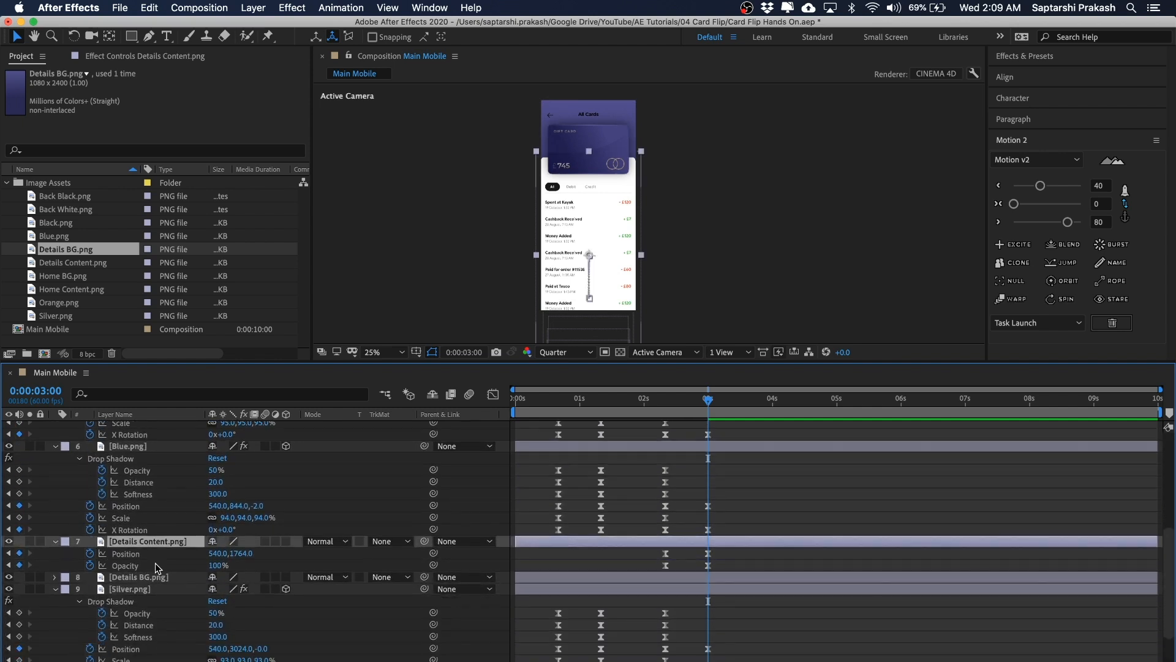
{"action": "left_click", "coordinate": [149, 578]}
{"action": "scroll", "coordinate": [153, 582], "scroll_direction": "down", "scroll_amount": 2}
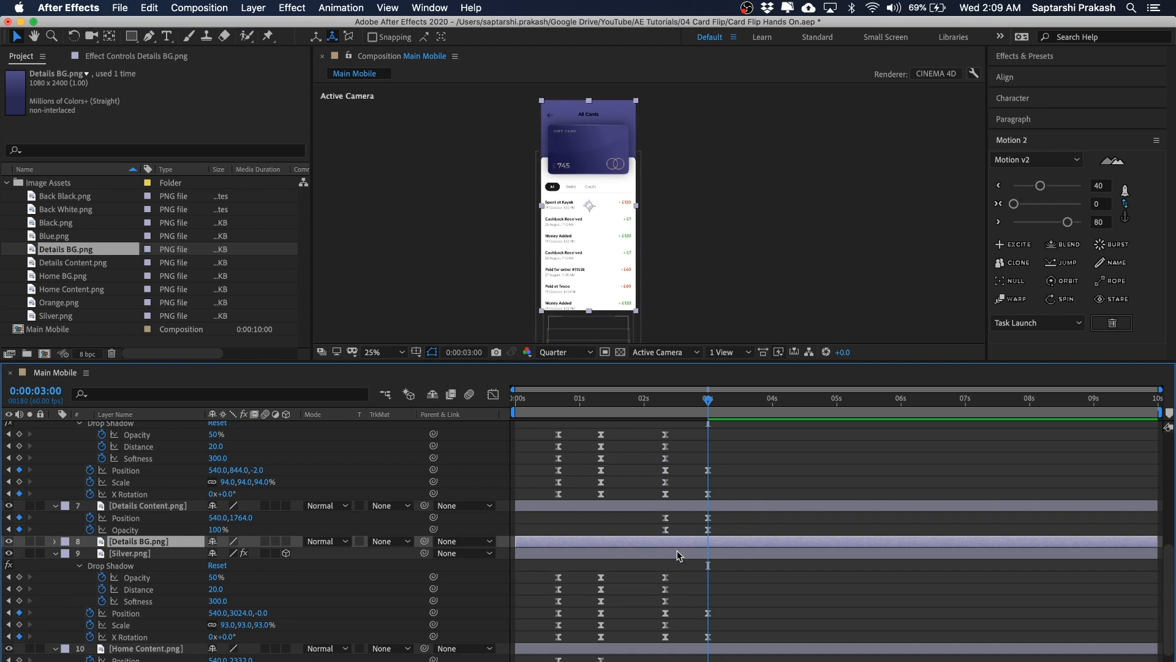
{"action": "key", "text": "t"}
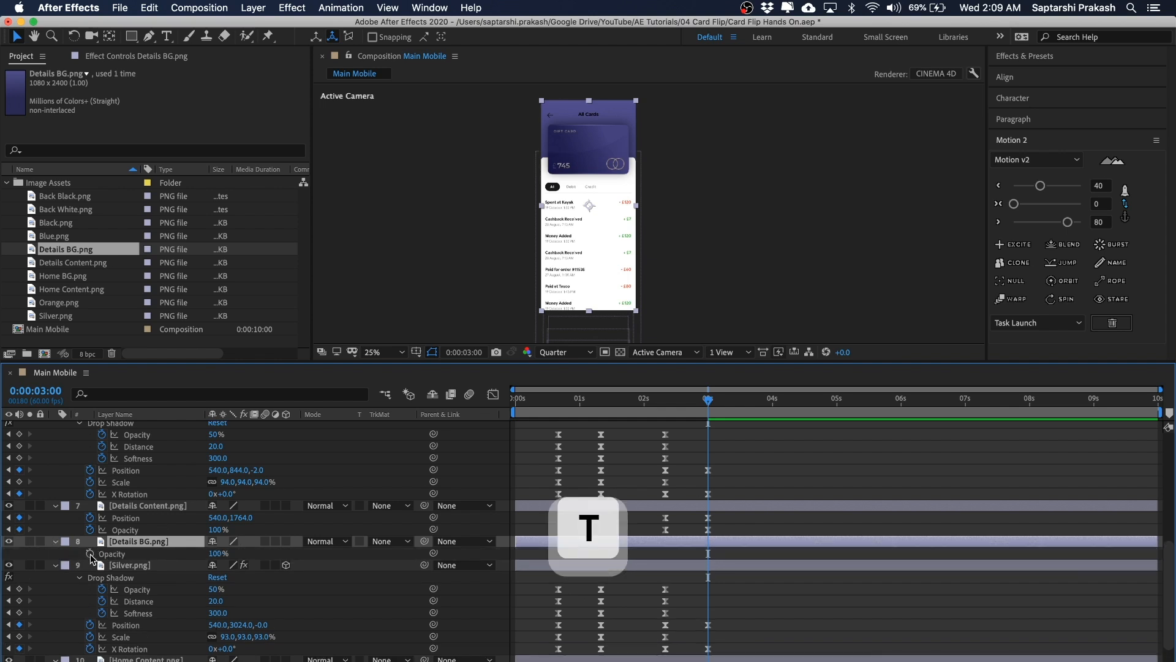
{"action": "left_click", "coordinate": [90, 553]}
{"action": "left_click_drag", "start_coordinate": [708, 399], "coordinate": [665, 399]}
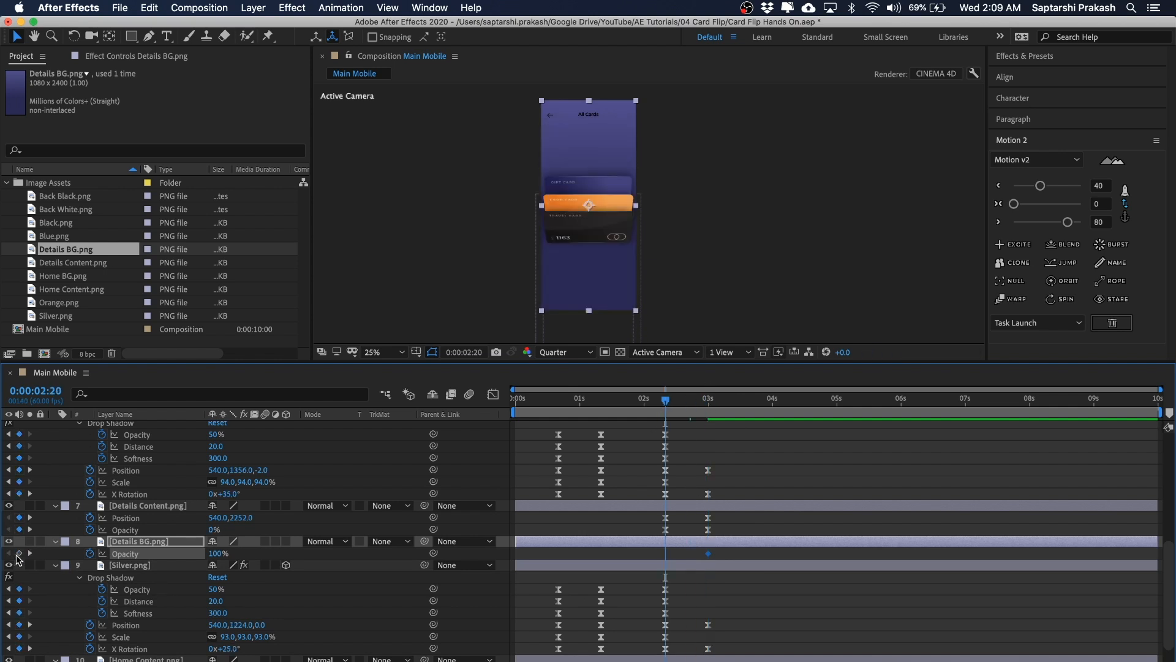
{"action": "left_click", "coordinate": [216, 554]}
{"action": "type", "text": "0"}
{"action": "key", "text": "Return"}
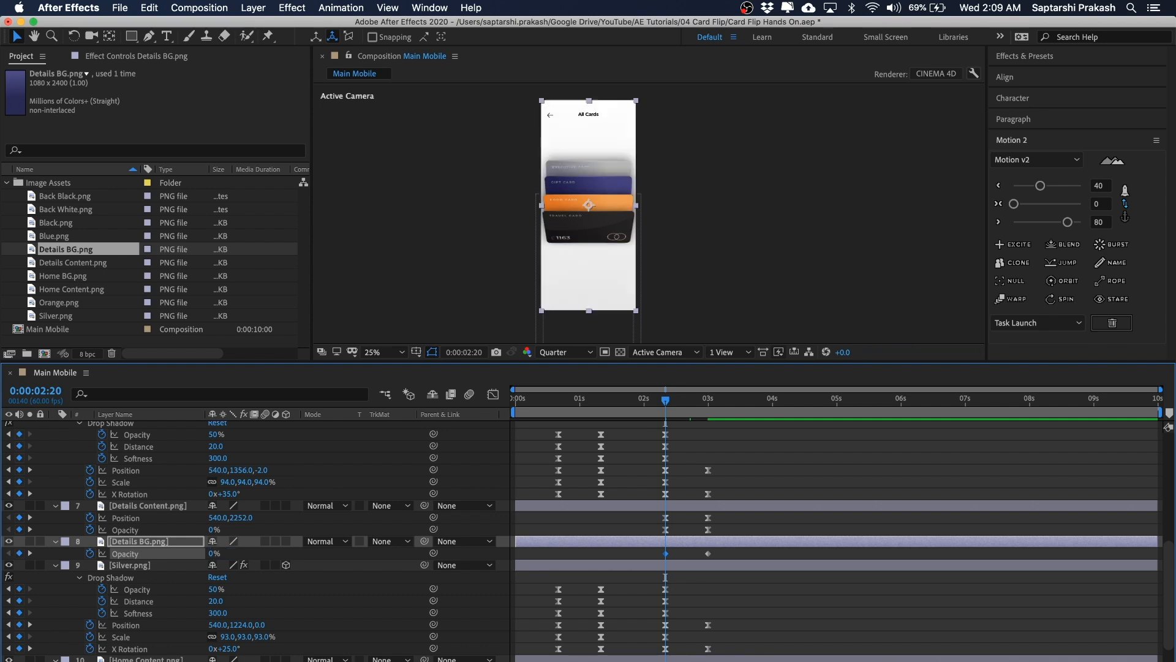
Step: Select both Details BG opacity keyframes and apply Motion 2 easing to them
{"action": "left_click_drag", "start_coordinate": [677, 550], "coordinate": [650, 560]}
{"action": "left_click", "coordinate": [1041, 187]}
{"action": "left_click", "coordinate": [708, 553]}
{"action": "left_click", "coordinate": [1067, 222]}
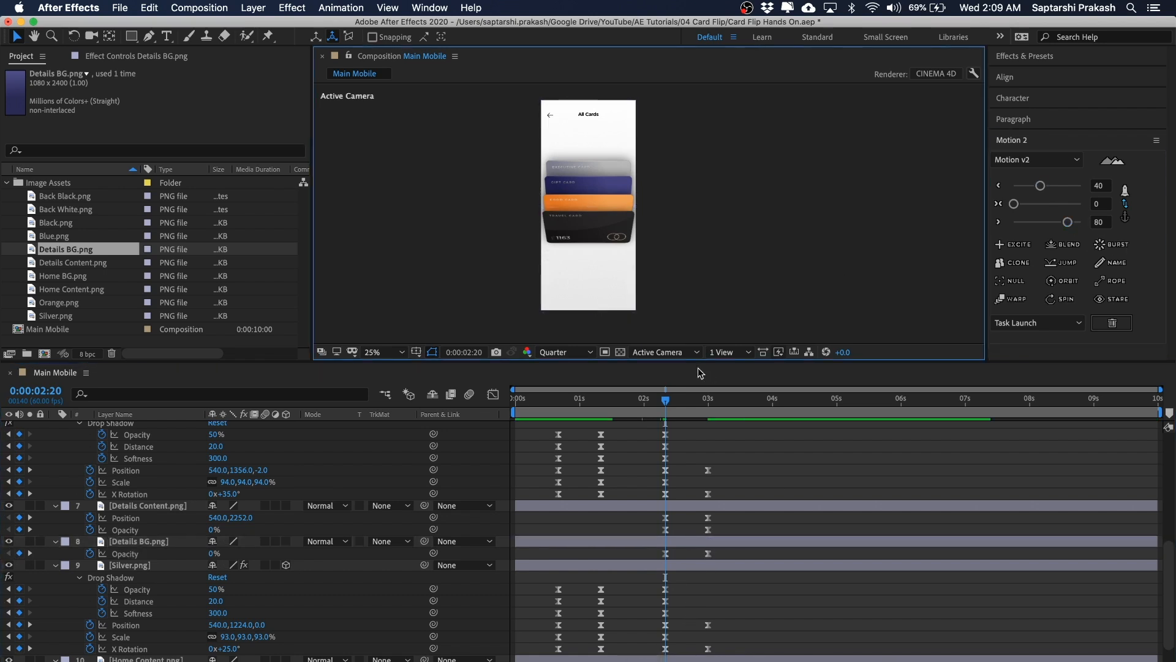
Step: Preview the animation to check the background fade, ending at 0:00:03:00
{"action": "left_click_drag", "start_coordinate": [665, 399], "coordinate": [707, 407]}
{"action": "key", "text": "space"}
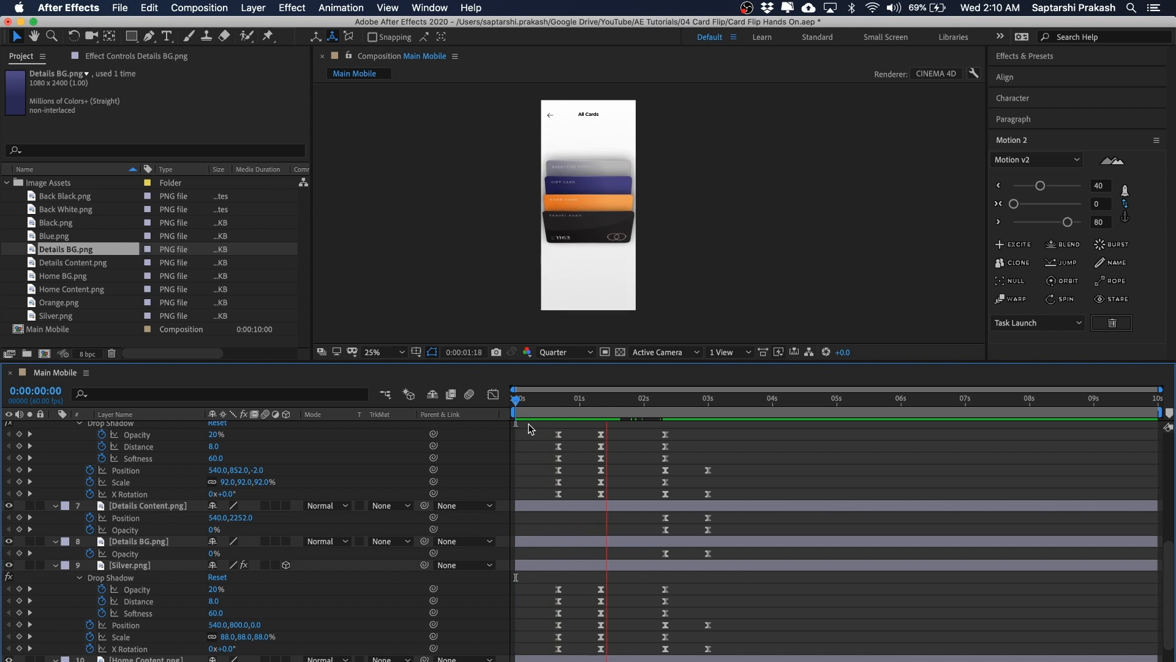
{"action": "key", "text": "space"}
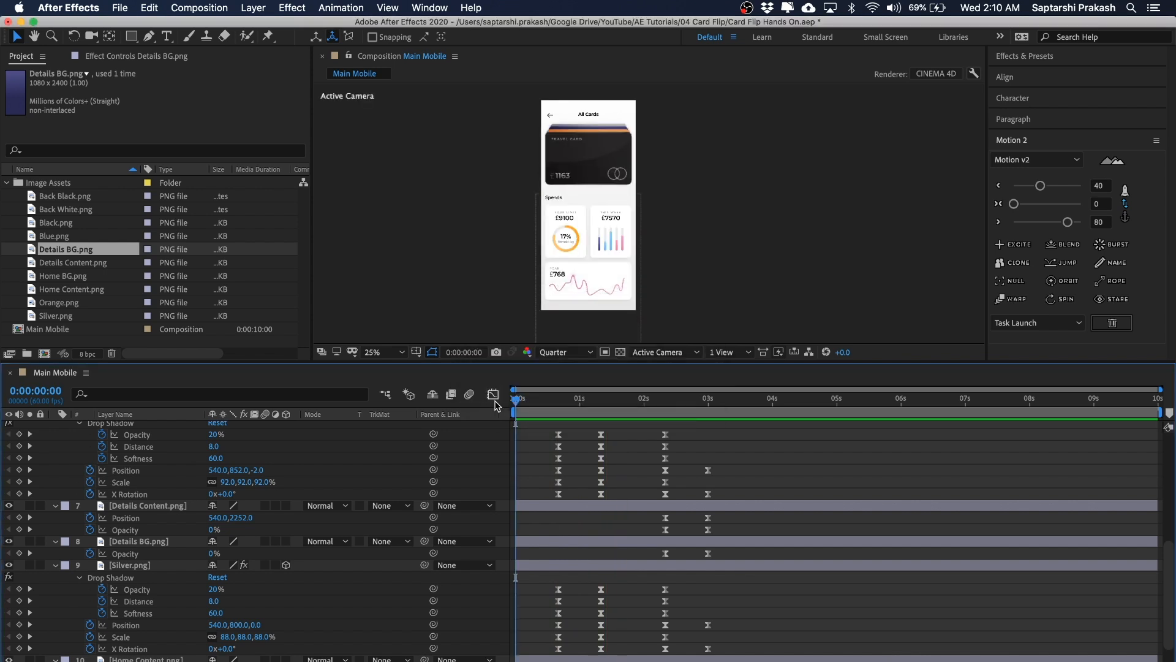
{"action": "key", "text": "space"}
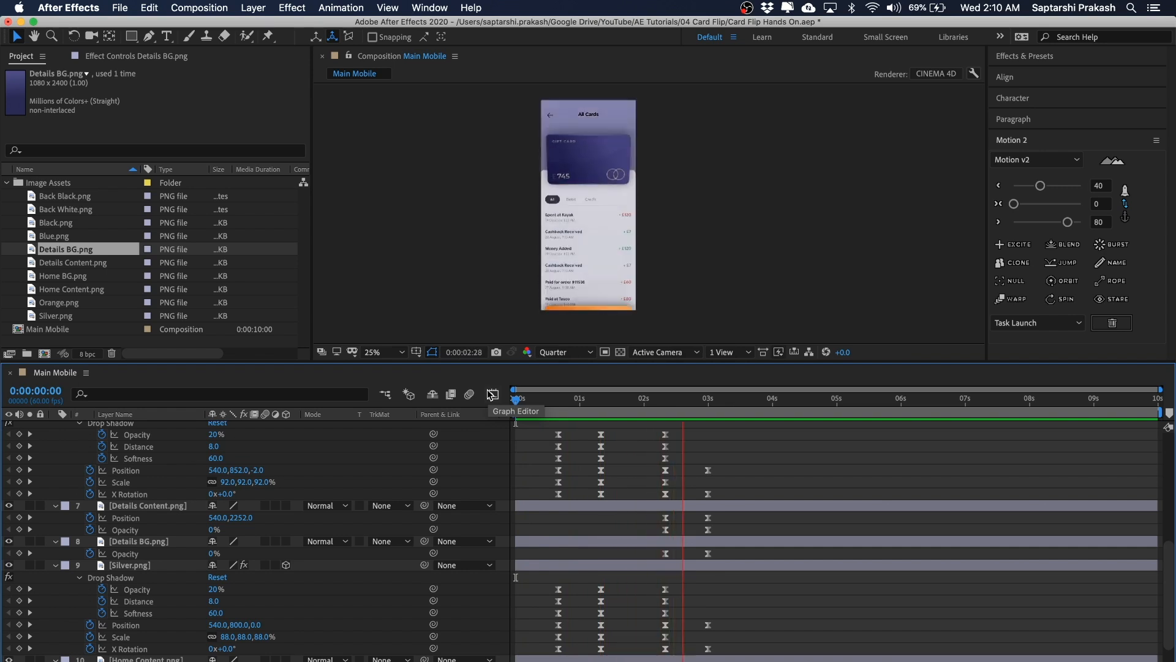
{"action": "left_click", "coordinate": [707, 403]}
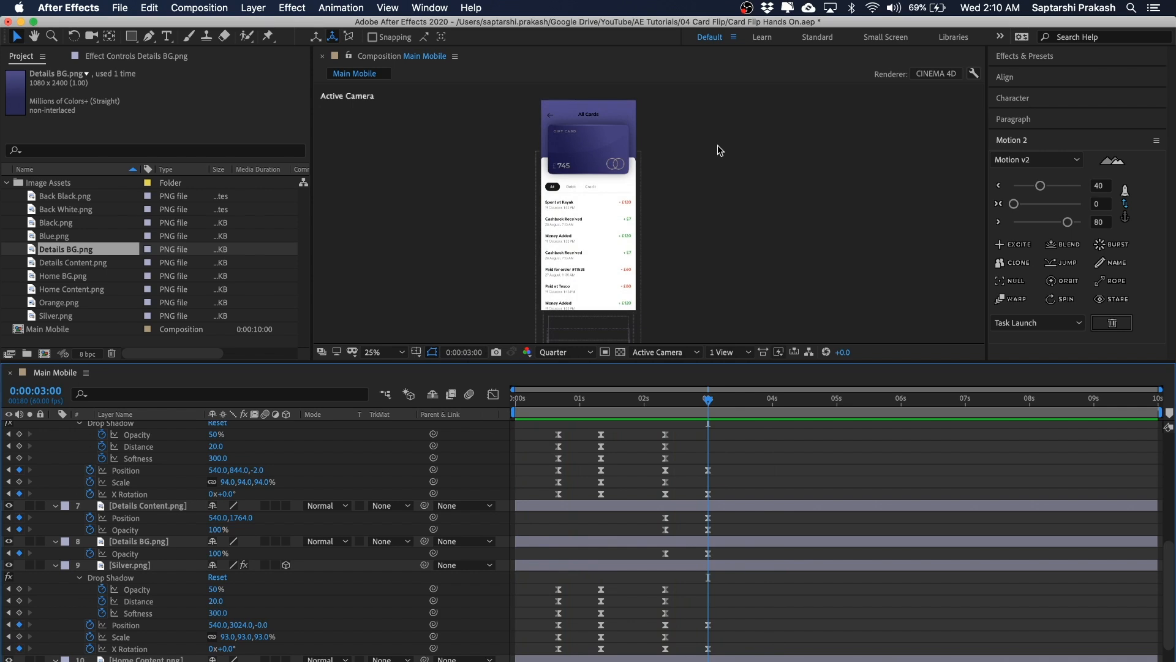
Step: Zoom into the composition viewer to examine the All Cards header during the transition
{"action": "mouse_move", "coordinate": [693, 402]}
{"action": "left_mouse_down"}
{"action": "mouse_move", "coordinate": [550, 402]}
{"action": "mouse_move", "coordinate": [709, 401]}
{"action": "left_mouse_up"}
{"action": "scroll", "coordinate": [686, 90], "scroll_direction": "up", "scroll_amount": 2}
{"action": "key", "text": "space"}
{"action": "left_click_drag", "start_coordinate": [683, 144], "coordinate": [748, 278]}
{"action": "left_click_drag", "start_coordinate": [724, 164], "coordinate": [757, 204]}
{"action": "key", "text": "period"}
{"action": "key", "text": "space"}
{"action": "key", "text": "comma"}
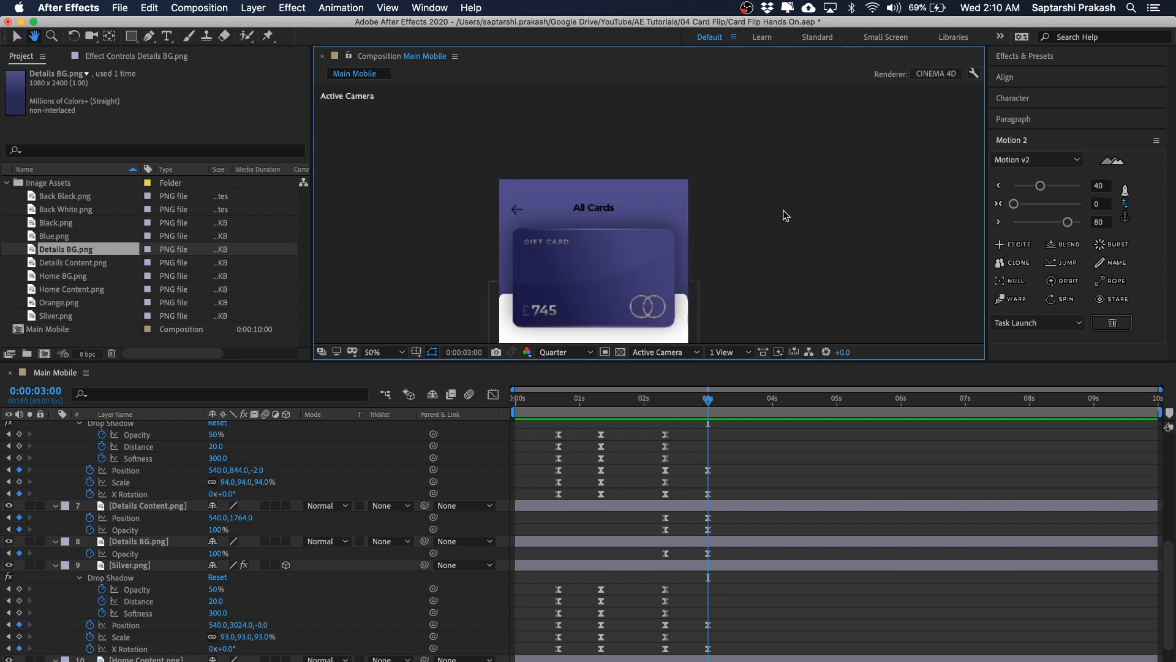
{"action": "left_click", "coordinate": [601, 208]}
{"action": "left_click", "coordinate": [773, 215]}
Step: Unlock the All Cards text layer and select it
{"action": "scroll", "coordinate": [168, 469], "scroll_direction": "up", "scroll_amount": 3}
{"action": "scroll", "coordinate": [170, 474], "scroll_direction": "up", "scroll_amount": 5}
{"action": "left_click", "coordinate": [121, 435]}
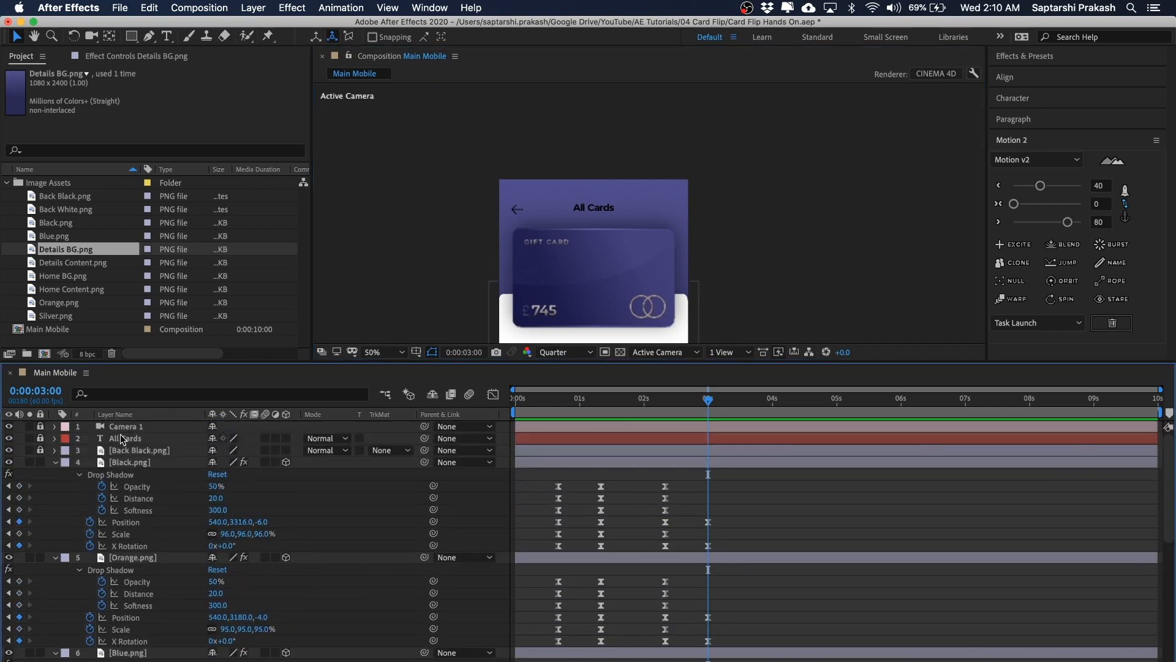
{"action": "left_click", "coordinate": [40, 437]}
{"action": "left_click", "coordinate": [139, 439]}
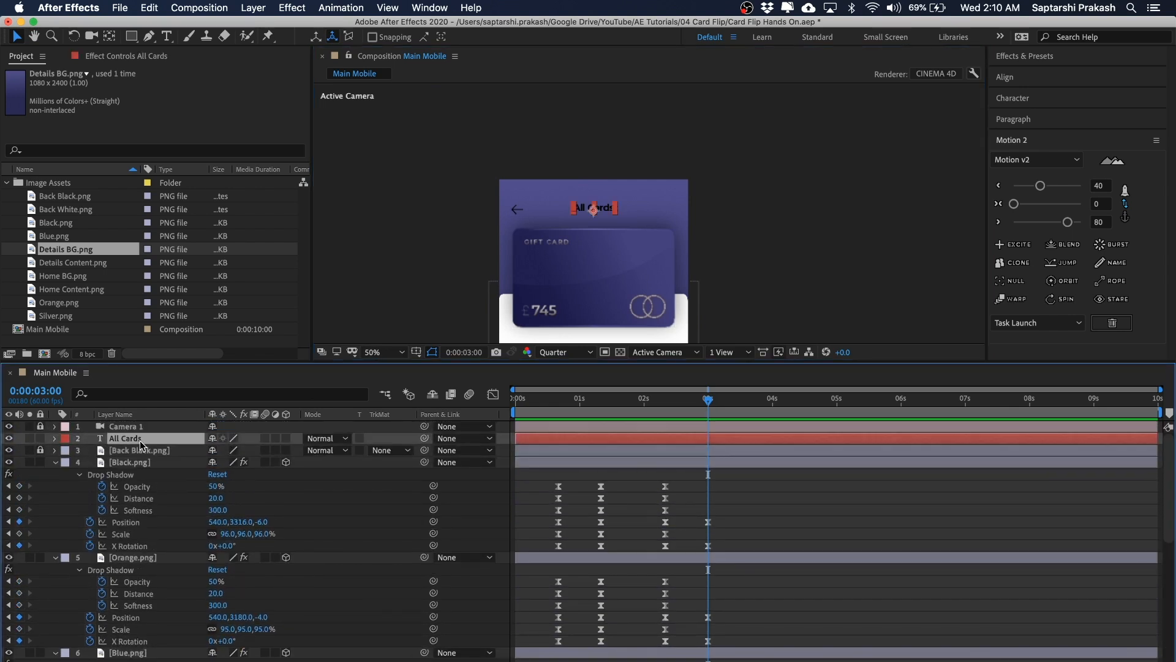
{"action": "left_click", "coordinate": [645, 179]}
{"action": "left_click", "coordinate": [607, 207]}
{"action": "left_click", "coordinate": [728, 212]}
{"action": "left_click", "coordinate": [708, 403]}
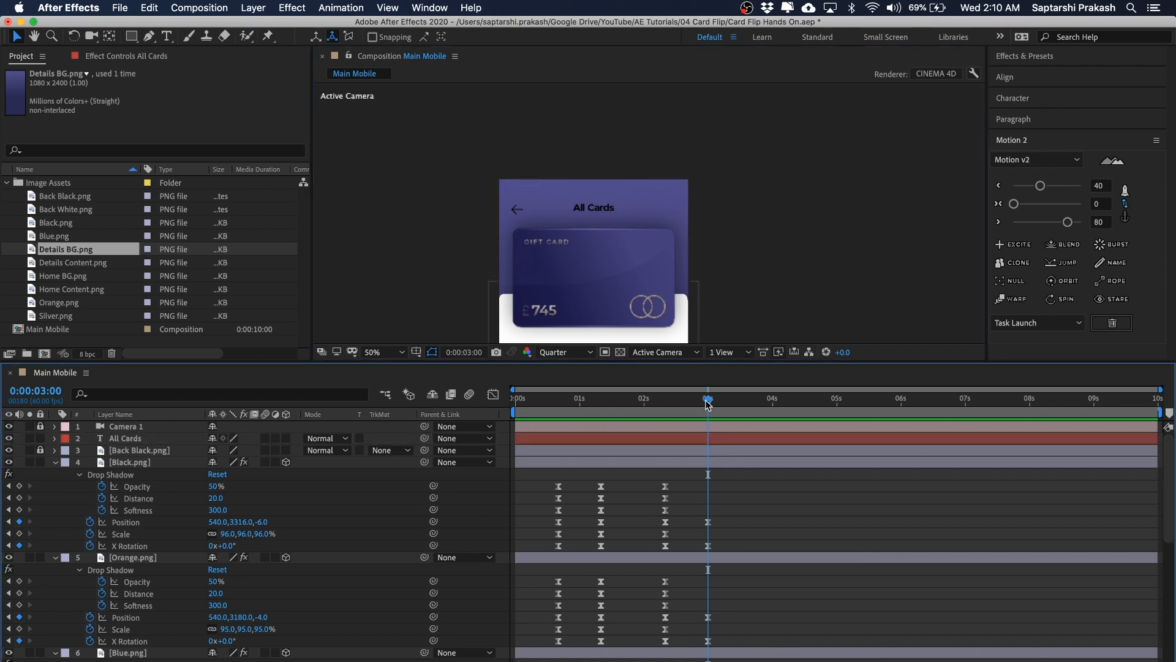
Step: Keyframe the All Cards opacity at 100% at 0:00:02:20 and 0% at 0:00:03:00
{"action": "left_click", "coordinate": [130, 438]}
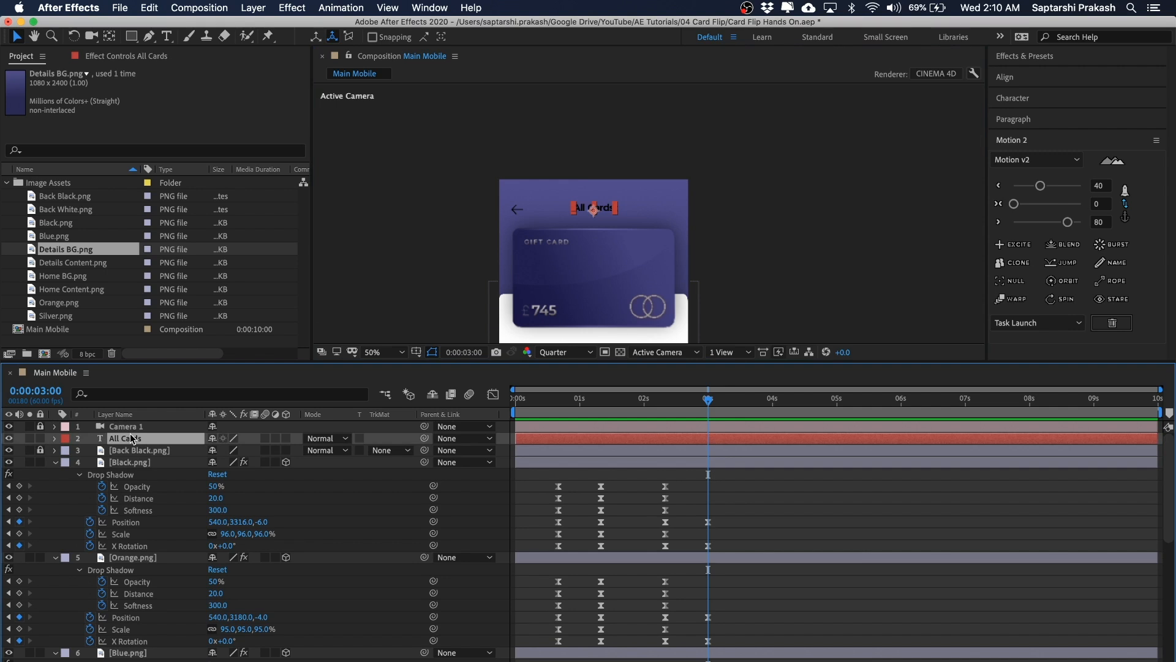
{"action": "key", "text": "t"}
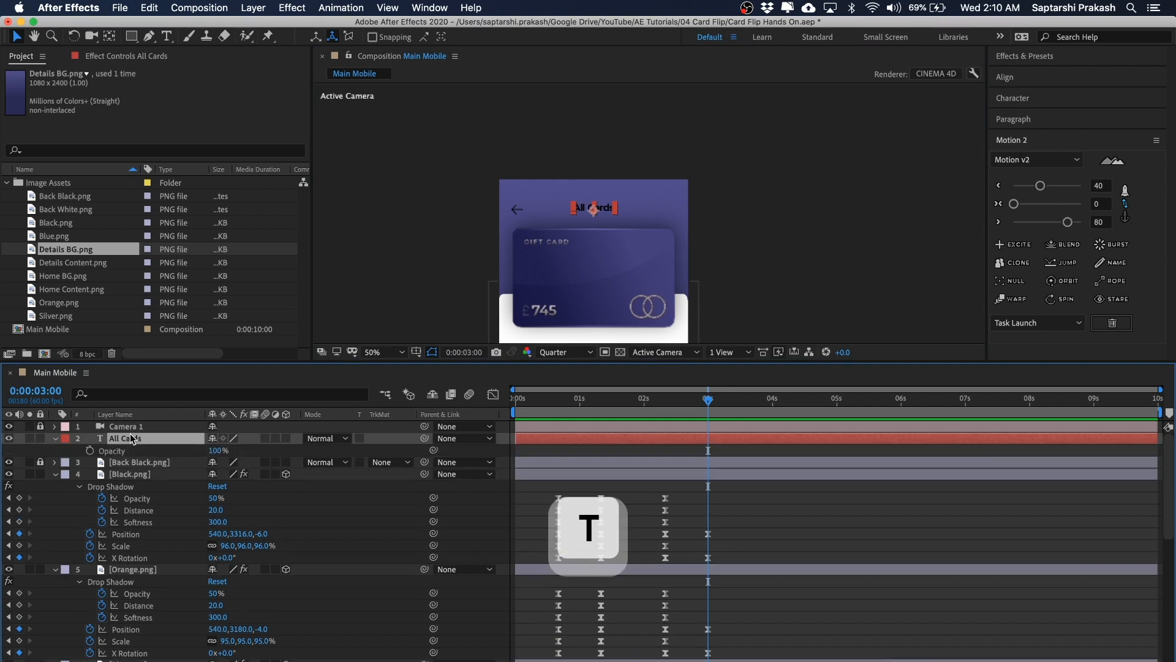
{"action": "left_click", "coordinate": [90, 450]}
{"action": "left_click", "coordinate": [665, 399]}
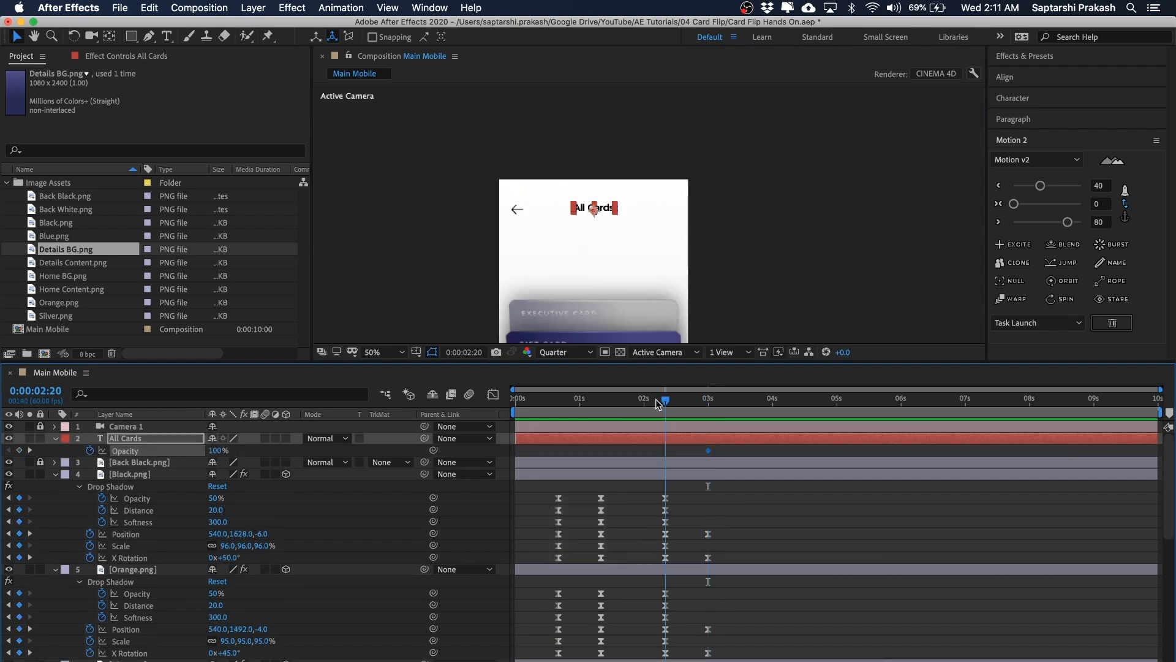
{"action": "left_click", "coordinate": [19, 450]}
{"action": "left_click_drag", "start_coordinate": [668, 402], "coordinate": [709, 401]}
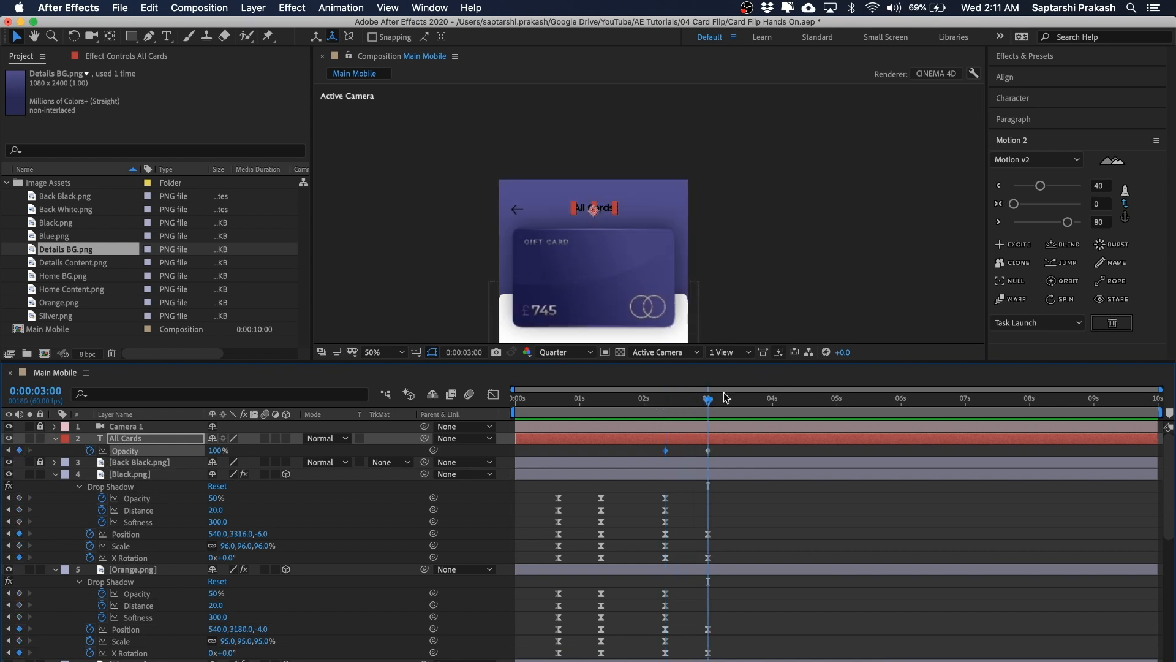
{"action": "left_click", "coordinate": [217, 451]}
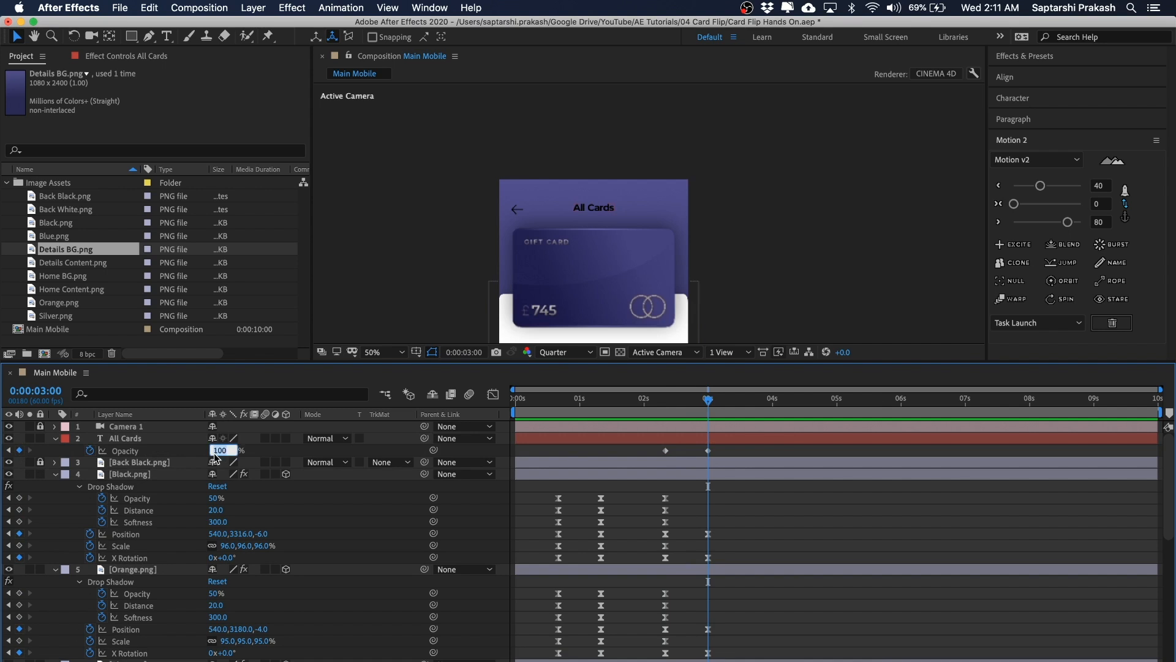
{"action": "type", "text": "0"}
{"action": "key", "text": "Return"}
Step: Select both All Cards opacity keyframes and apply Motion 2 easing to them
{"action": "left_click", "coordinate": [666, 450]}
{"action": "left_click", "coordinate": [1041, 186]}
{"action": "left_click", "coordinate": [709, 451]}
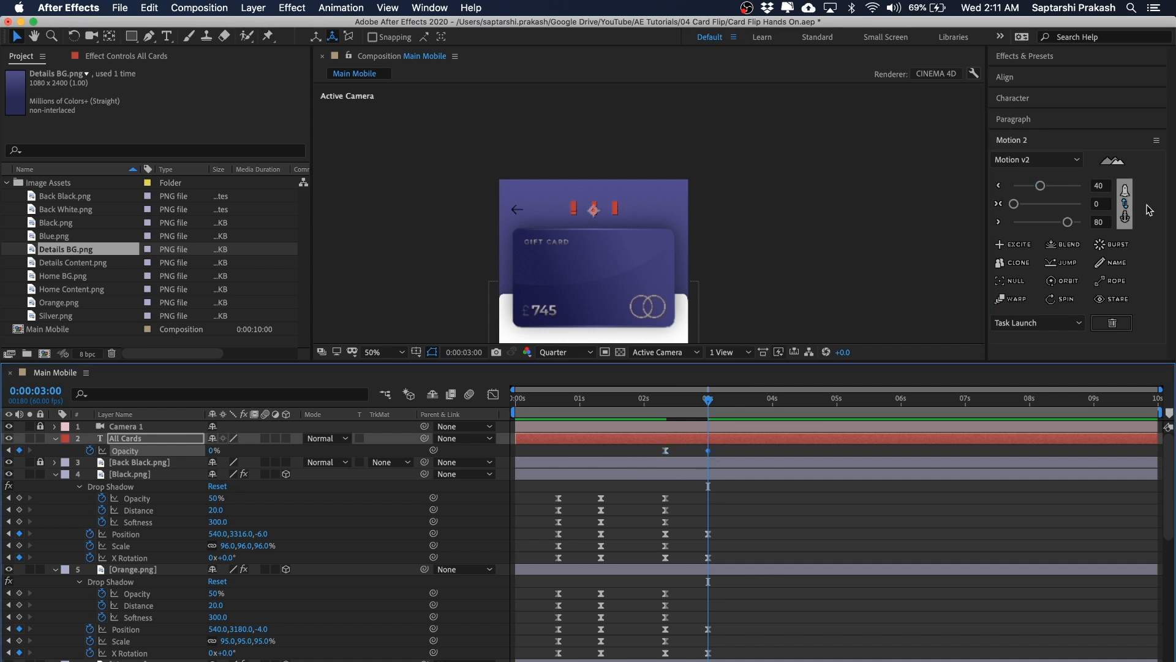
{"action": "left_click", "coordinate": [1069, 222]}
Step: Step between the All Cards keyframes and zoom into the viewer to inspect the header fade
{"action": "left_click", "coordinate": [806, 255]}
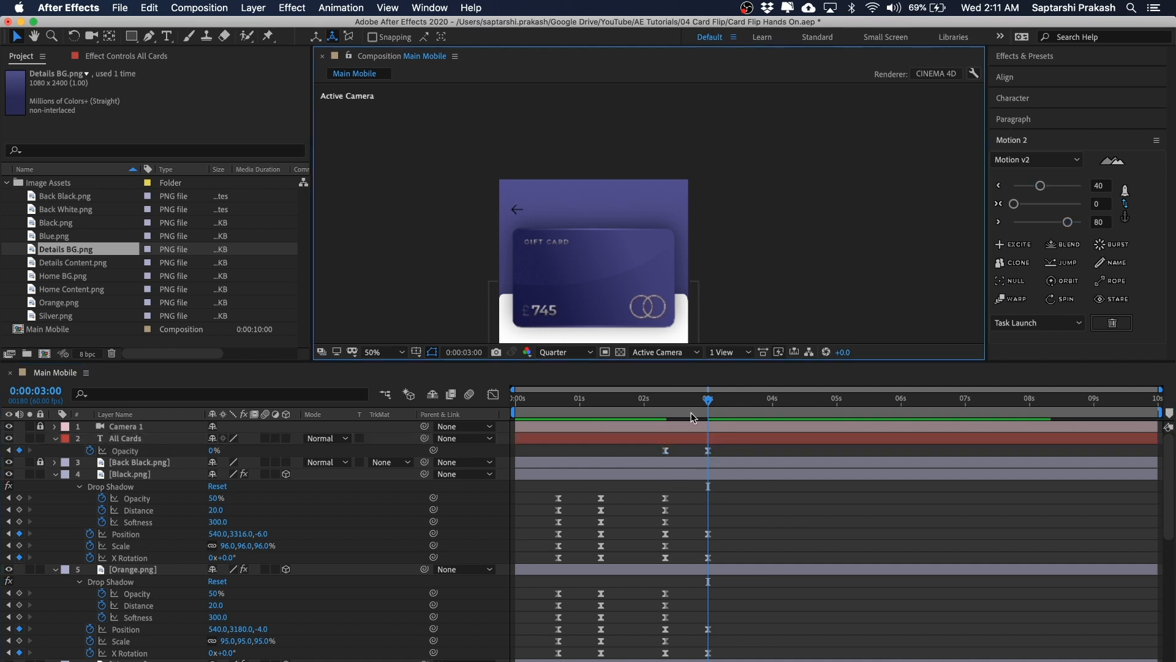
{"action": "key", "text": "j"}
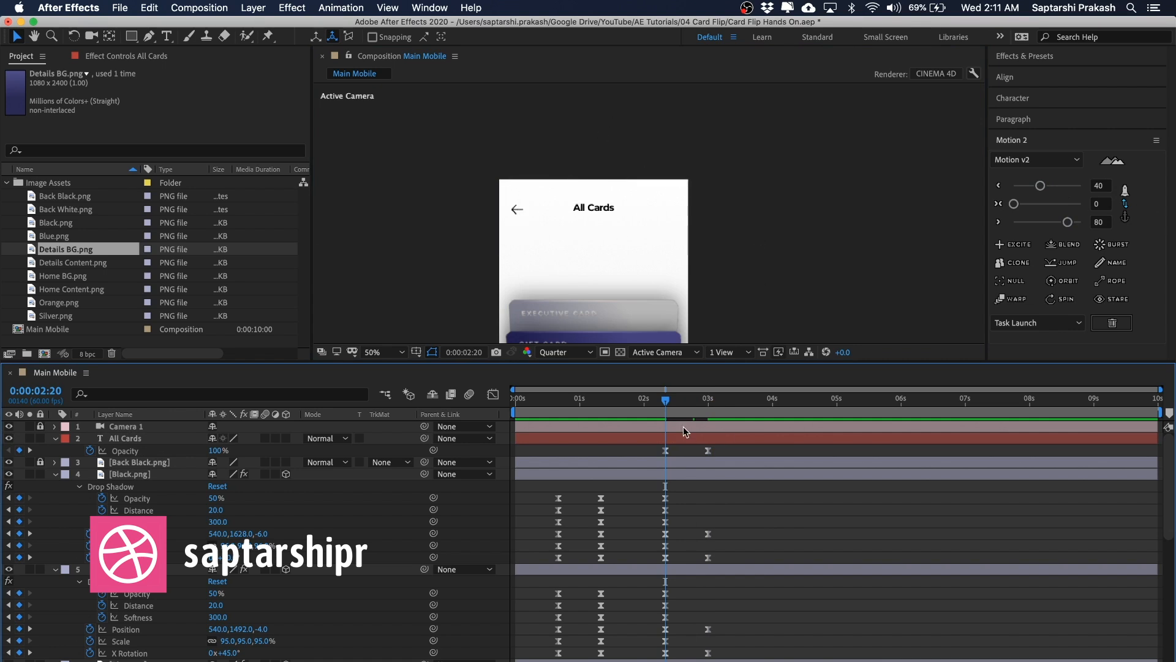
{"action": "key", "text": "k"}
{"action": "key", "text": "period"}
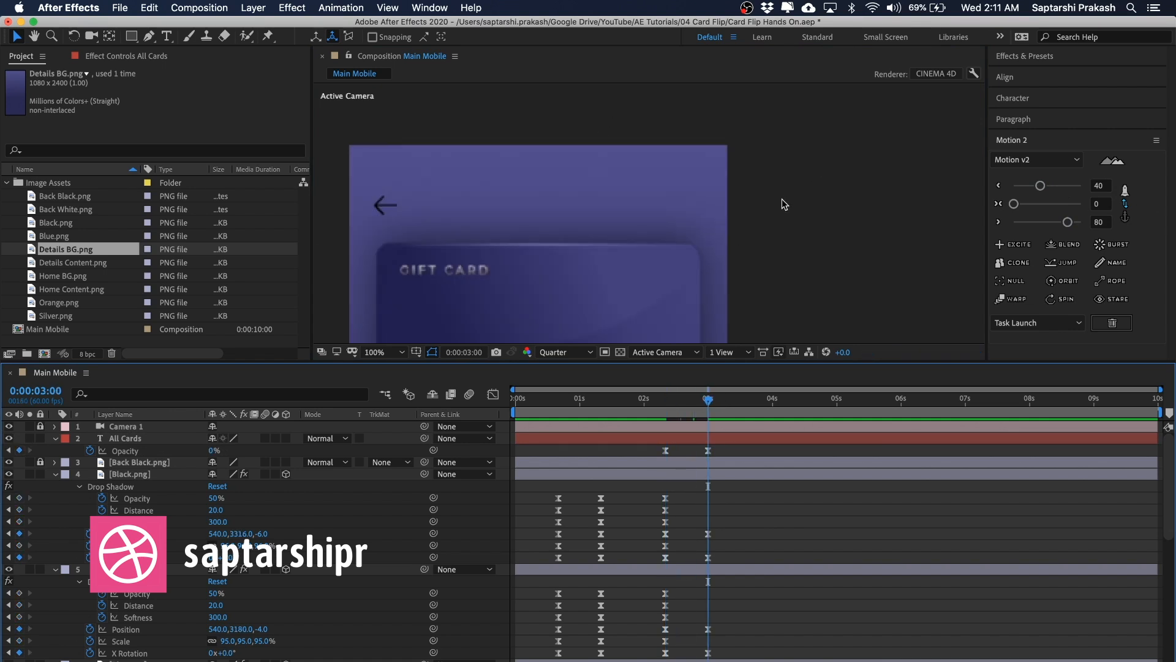
{"action": "left_click_drag", "start_coordinate": [779, 204], "coordinate": [949, 207]}
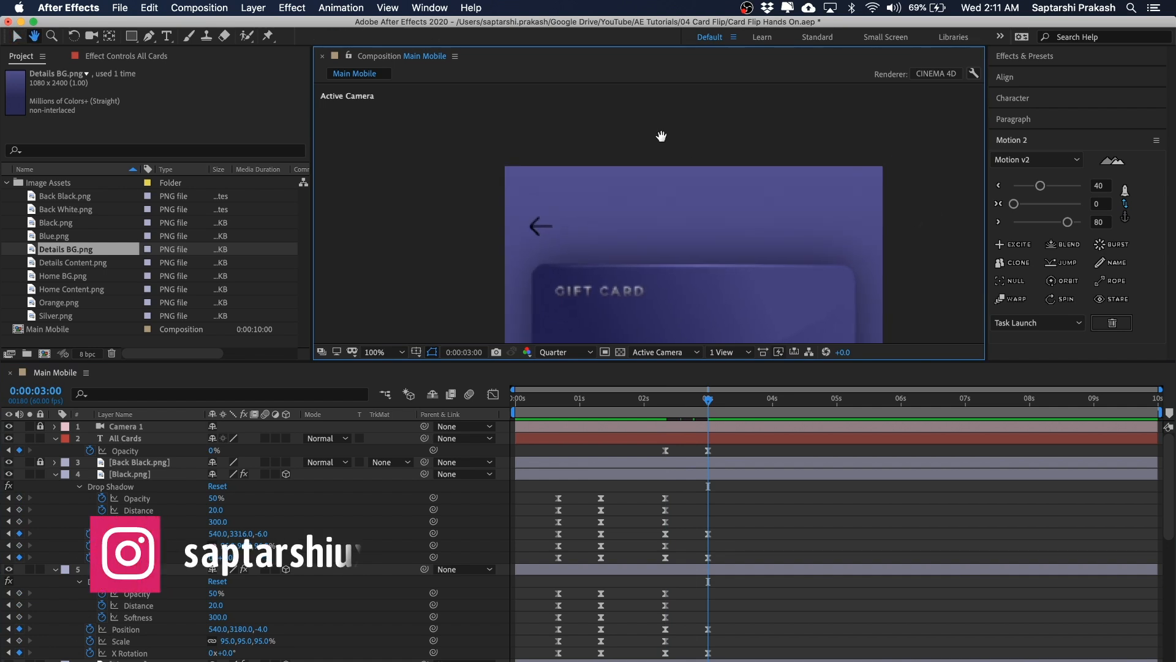
{"action": "left_click_drag", "start_coordinate": [662, 137], "coordinate": [654, 114]}
{"action": "key", "text": "v"}
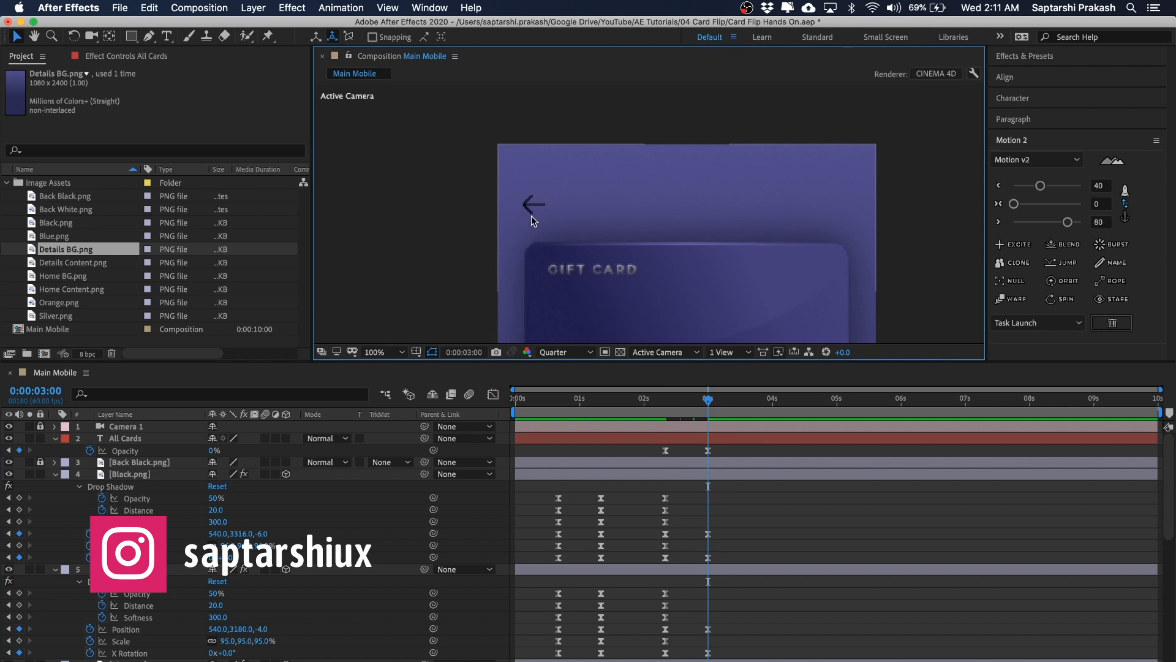
Step: Add the Back White image to the composition, placing it over the existing back arrow
{"action": "left_click", "coordinate": [545, 268]}
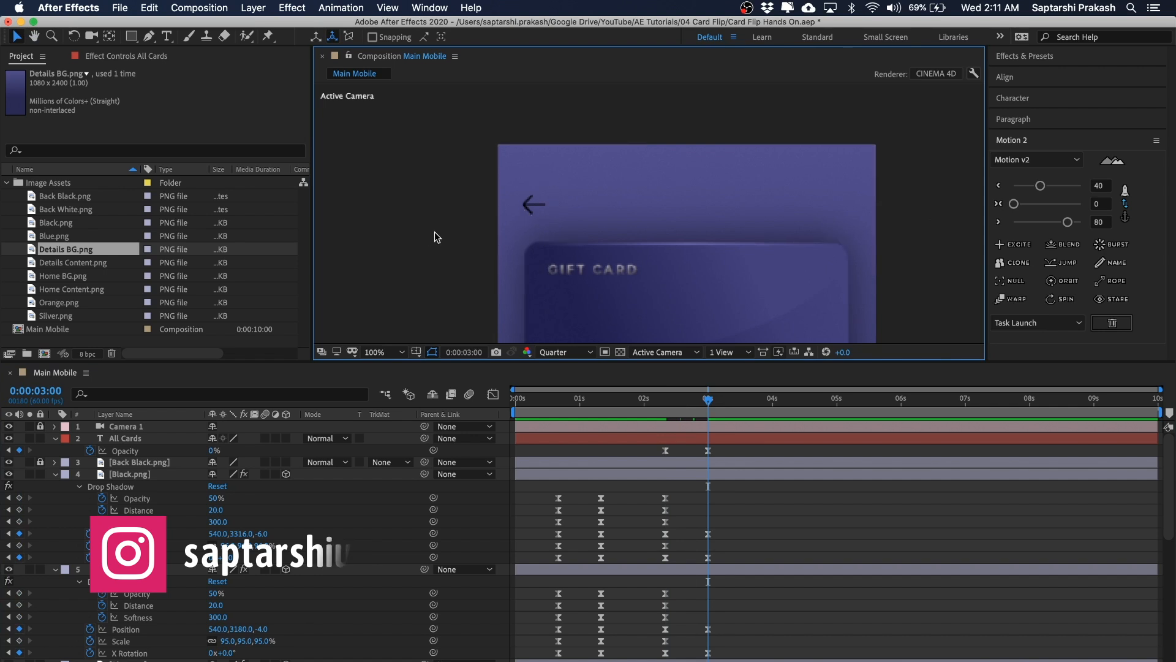
{"action": "left_click", "coordinate": [536, 201]}
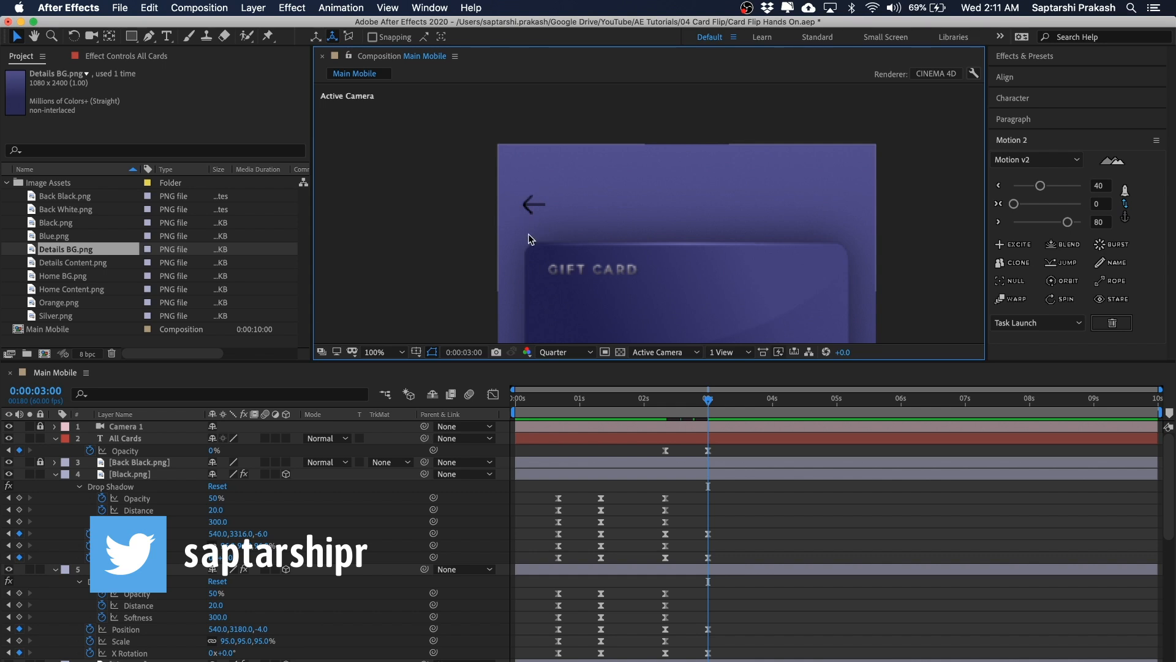
{"action": "left_click", "coordinate": [54, 210]}
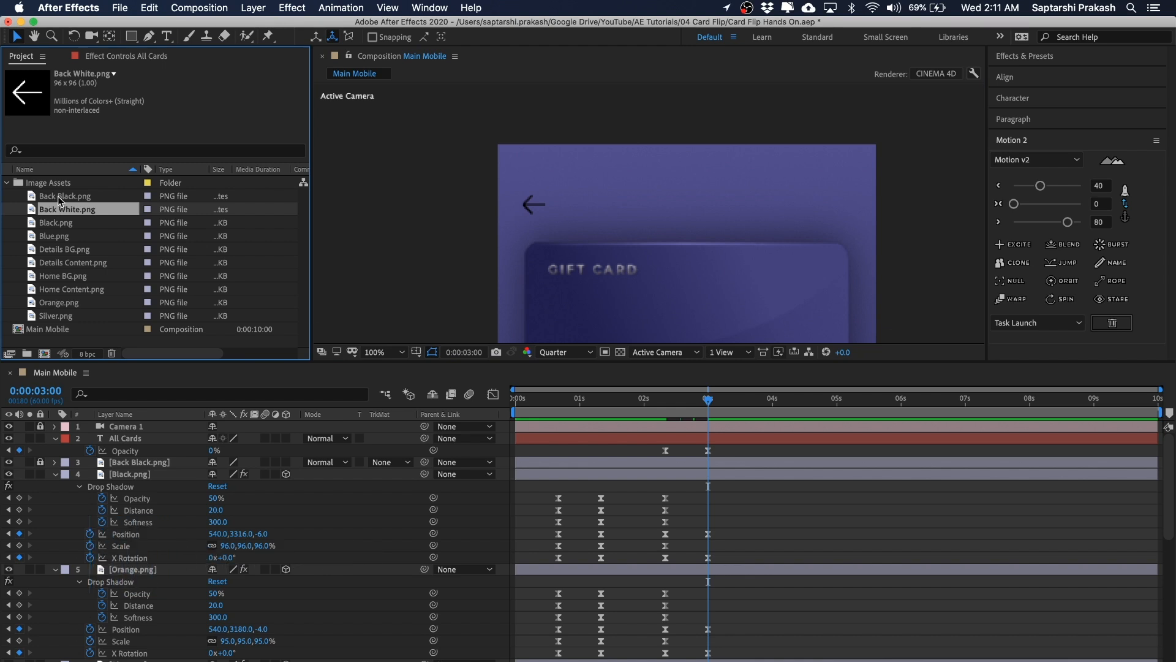
{"action": "left_click_drag", "start_coordinate": [49, 213], "coordinate": [545, 195]}
{"action": "key", "text": "period"}
{"action": "key", "text": "space"}
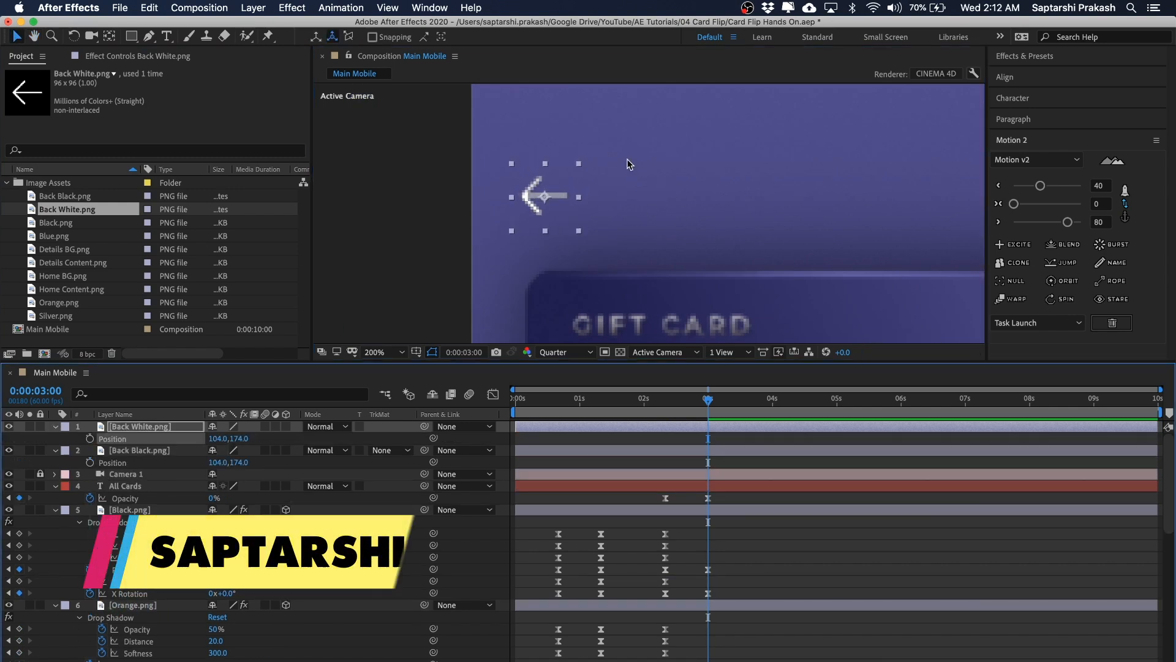
Step: Switch the preview resolution to Full and zoom in on the back arrow to inspect it
{"action": "left_click", "coordinate": [561, 353]}
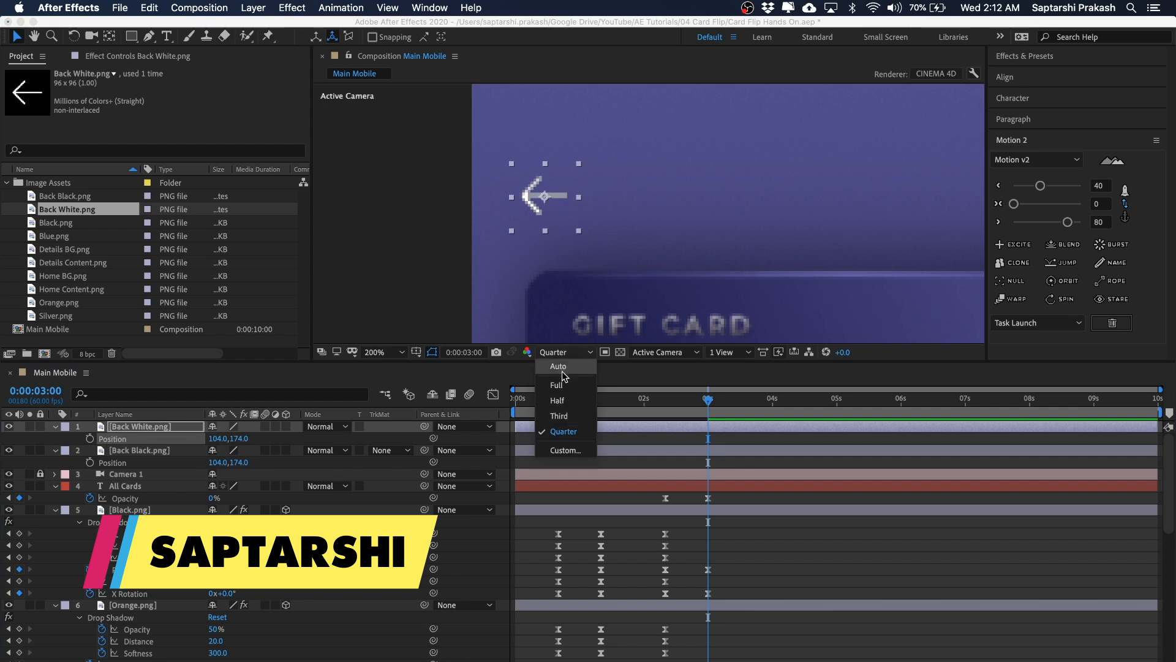
{"action": "left_click", "coordinate": [557, 385]}
{"action": "left_click", "coordinate": [399, 201]}
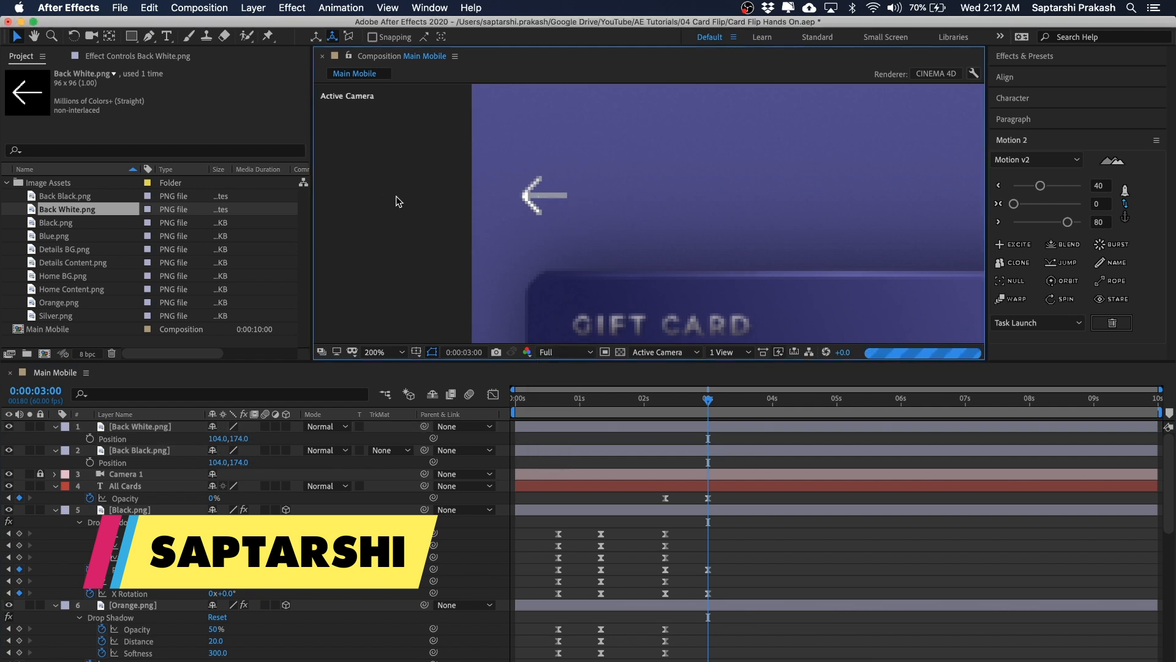
{"action": "key", "text": "period"}
{"action": "key", "text": "space"}
{"action": "left_click_drag", "start_coordinate": [563, 181], "coordinate": [637, 206]}
{"action": "key", "text": "comma"}
{"action": "key", "text": "space"}
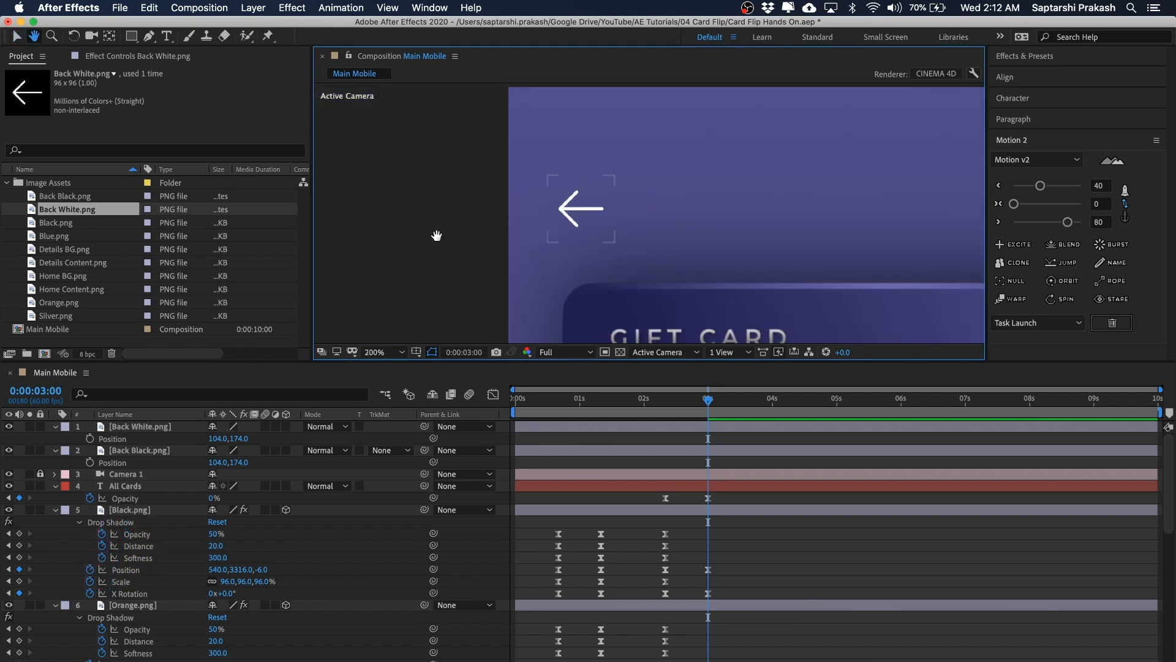
{"action": "left_click_drag", "start_coordinate": [436, 237], "coordinate": [423, 220]}
Step: Select both back arrow layers and set Rotation and Opacity keyframes on them at 0:00:03:00
{"action": "left_click", "coordinate": [135, 429]}
{"action": "left_click", "coordinate": [131, 450], "text": "shift"}
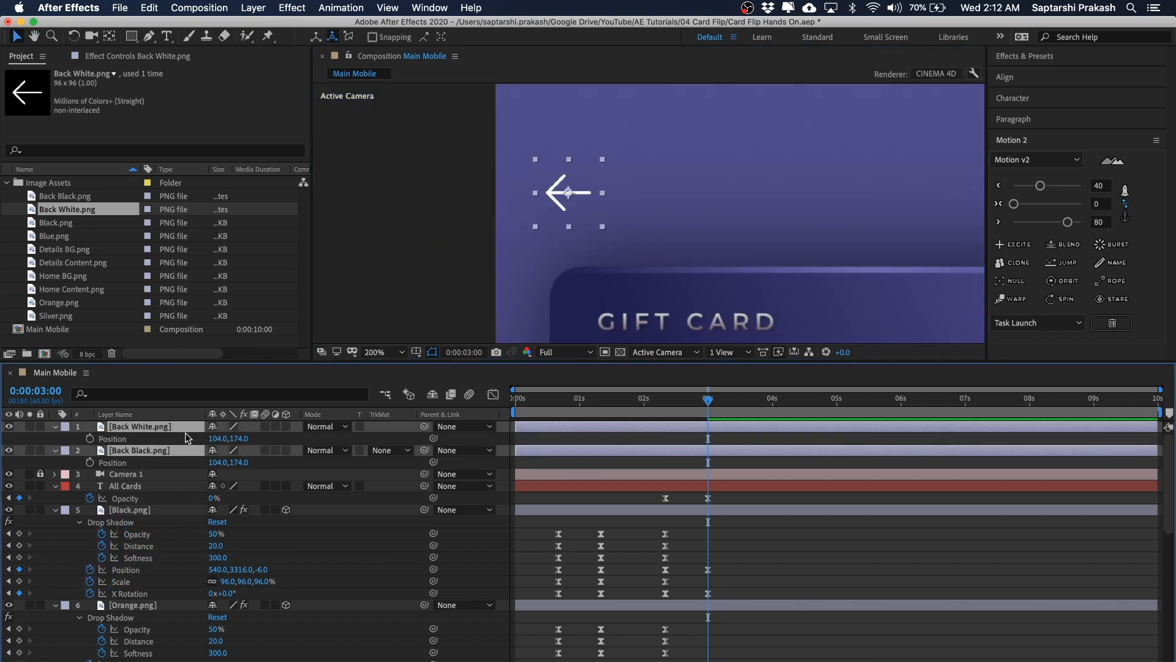
{"action": "left_click", "coordinate": [421, 217]}
{"action": "left_click", "coordinate": [136, 427]}
{"action": "left_click", "coordinate": [147, 450]}
{"action": "left_click", "coordinate": [164, 429]}
{"action": "left_click", "coordinate": [150, 452], "text": "shift"}
{"action": "key", "text": "r"}
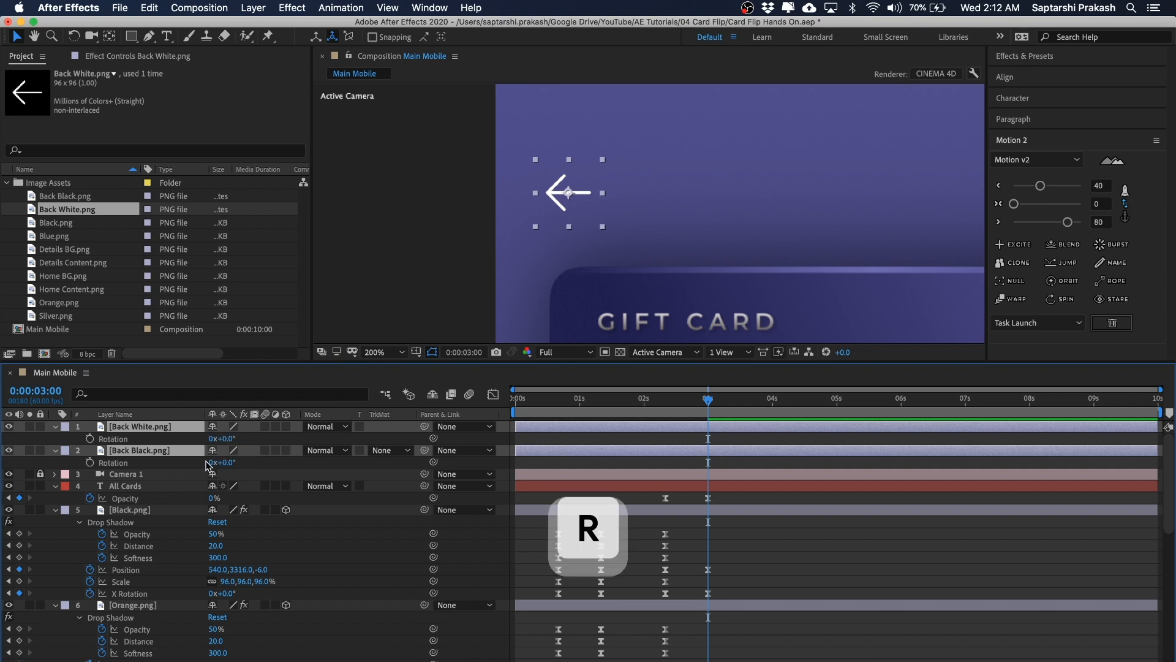
{"action": "left_click", "coordinate": [90, 438]}
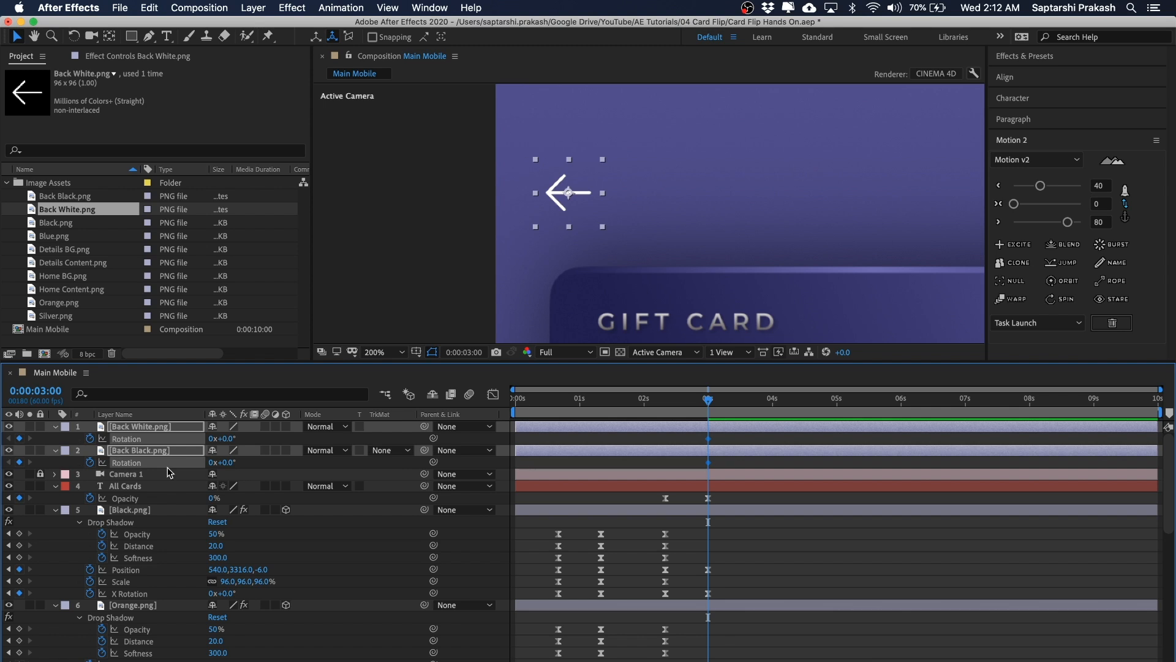
{"action": "key", "text": "shift+t"}
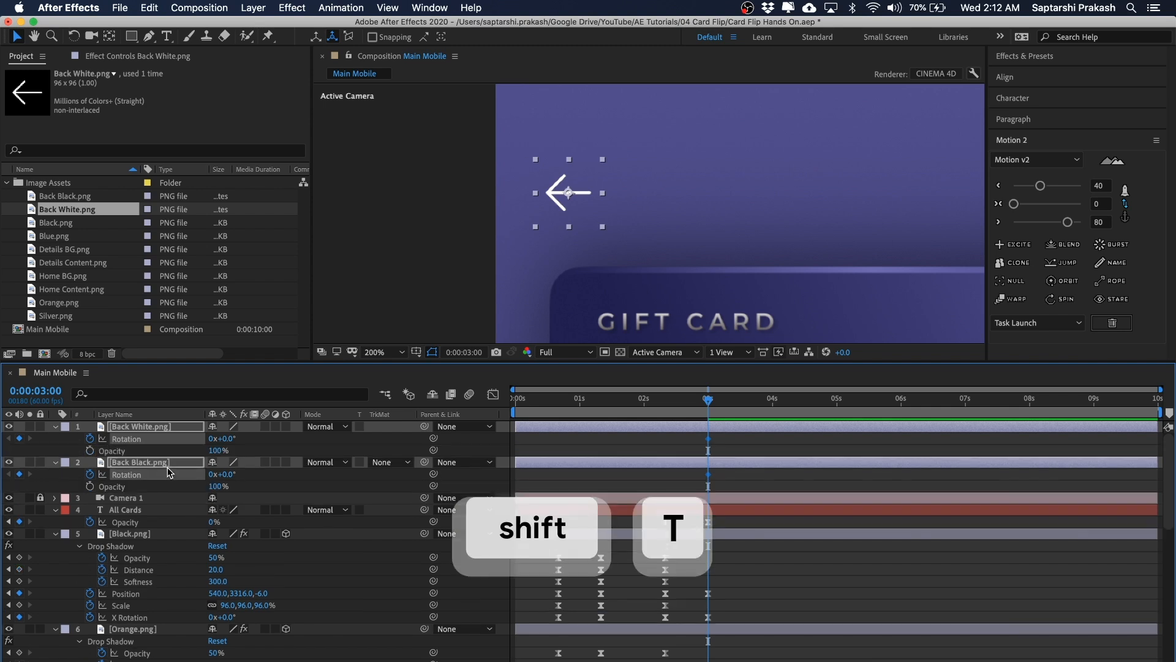
{"action": "left_click", "coordinate": [90, 450]}
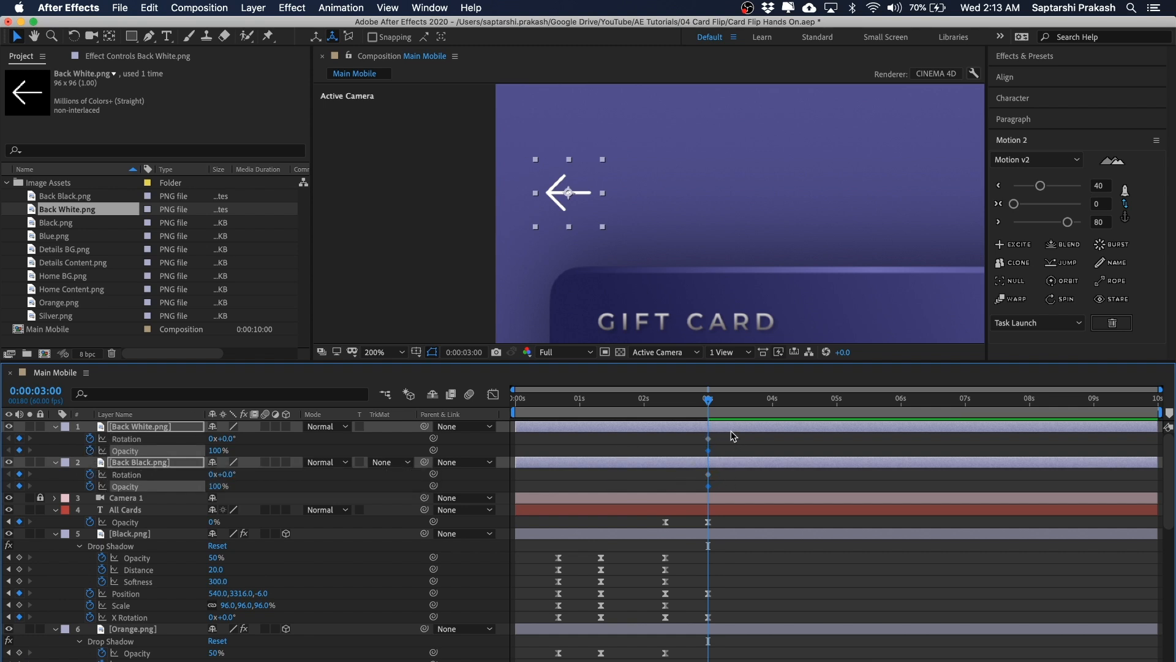
{"action": "left_click", "coordinate": [77, 429]}
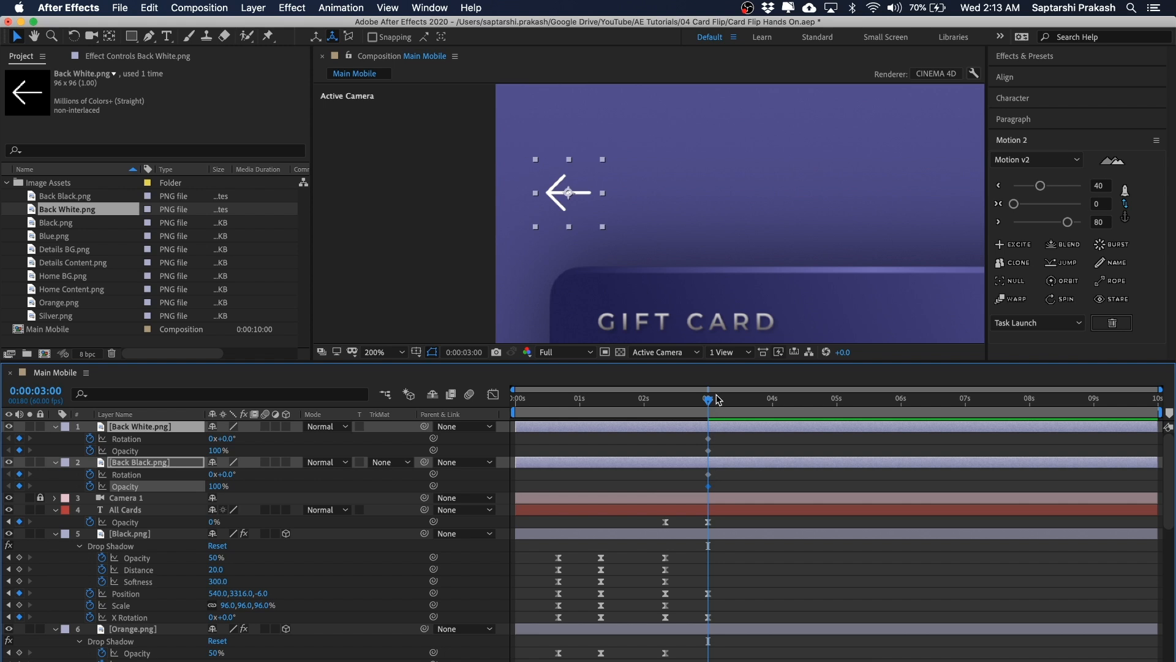
Step: Add Rotation and Opacity keyframes for both arrow layers at 0:00:02:20
{"action": "left_click_drag", "start_coordinate": [691, 401], "coordinate": [666, 405]}
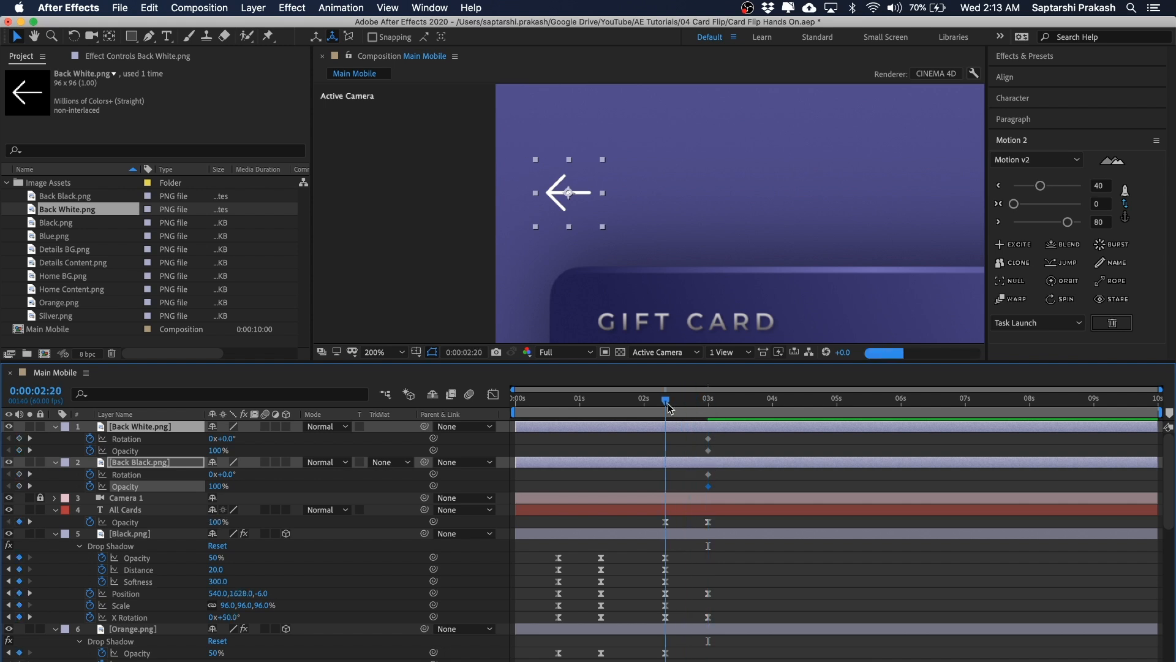
{"action": "left_click", "coordinate": [19, 439]}
{"action": "left_click", "coordinate": [19, 450]}
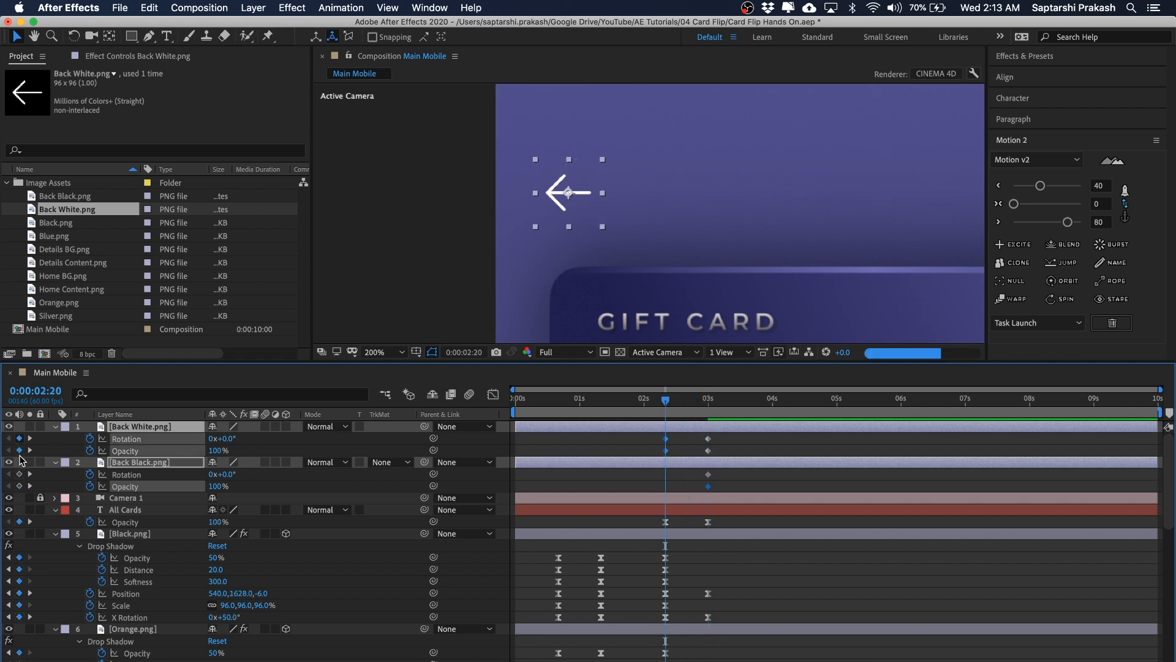
{"action": "left_click", "coordinate": [19, 473]}
{"action": "left_click", "coordinate": [19, 486]}
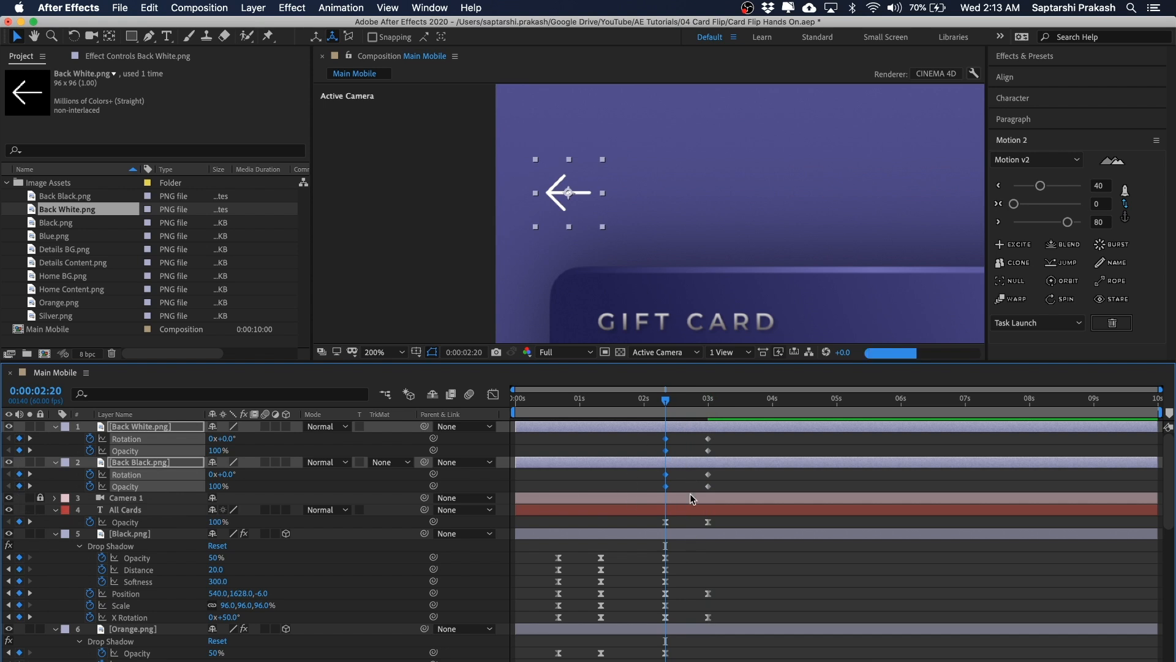
Step: Return the preview to Quarter resolution and set both arrow layers' Rotation to -90° at 0:00:03:00
{"action": "left_click", "coordinate": [563, 351]}
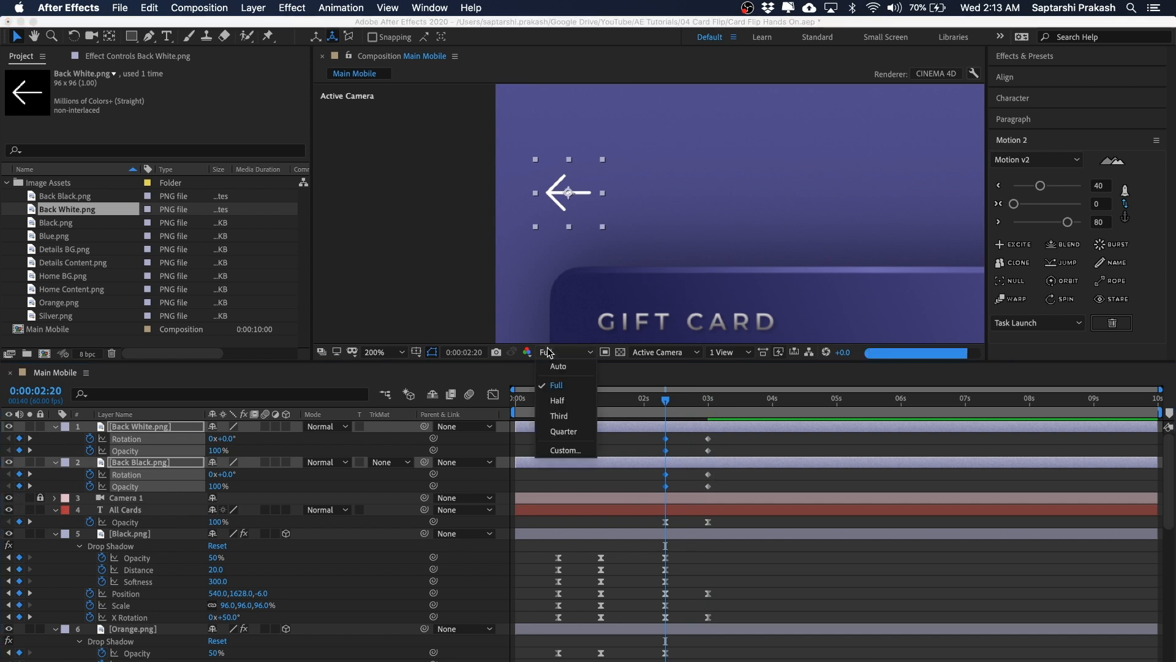
{"action": "left_click", "coordinate": [575, 431]}
{"action": "left_click", "coordinate": [401, 222]}
{"action": "key", "text": "space"}
{"action": "left_click_drag", "start_coordinate": [449, 192], "coordinate": [385, 200]}
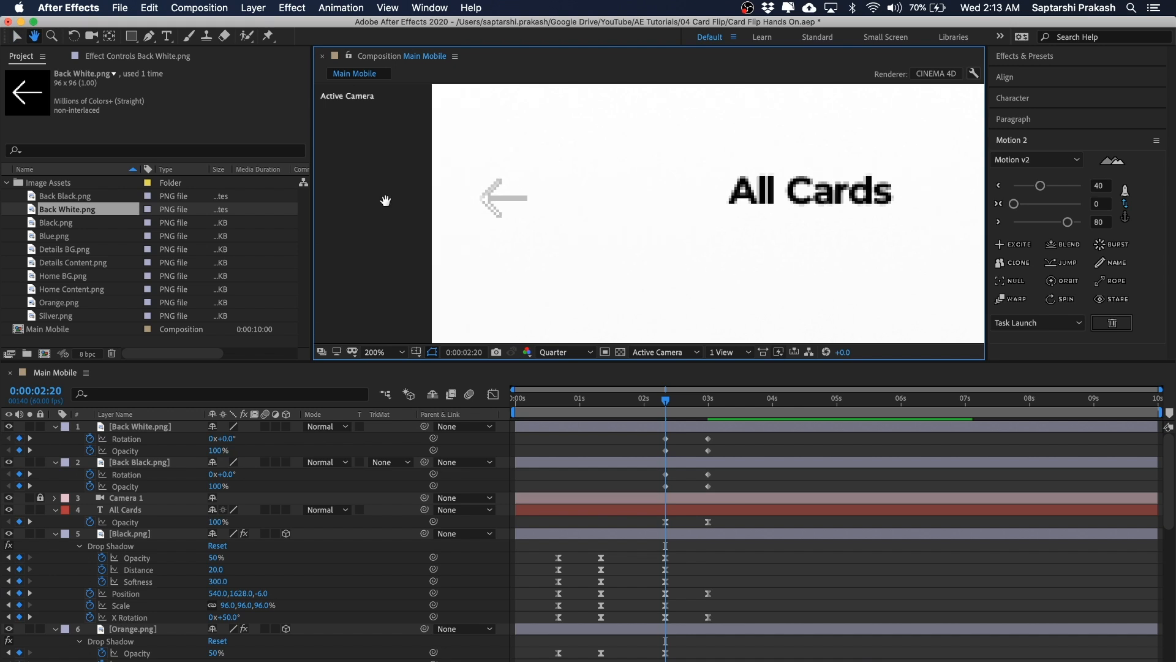
{"action": "left_click", "coordinate": [708, 476]}
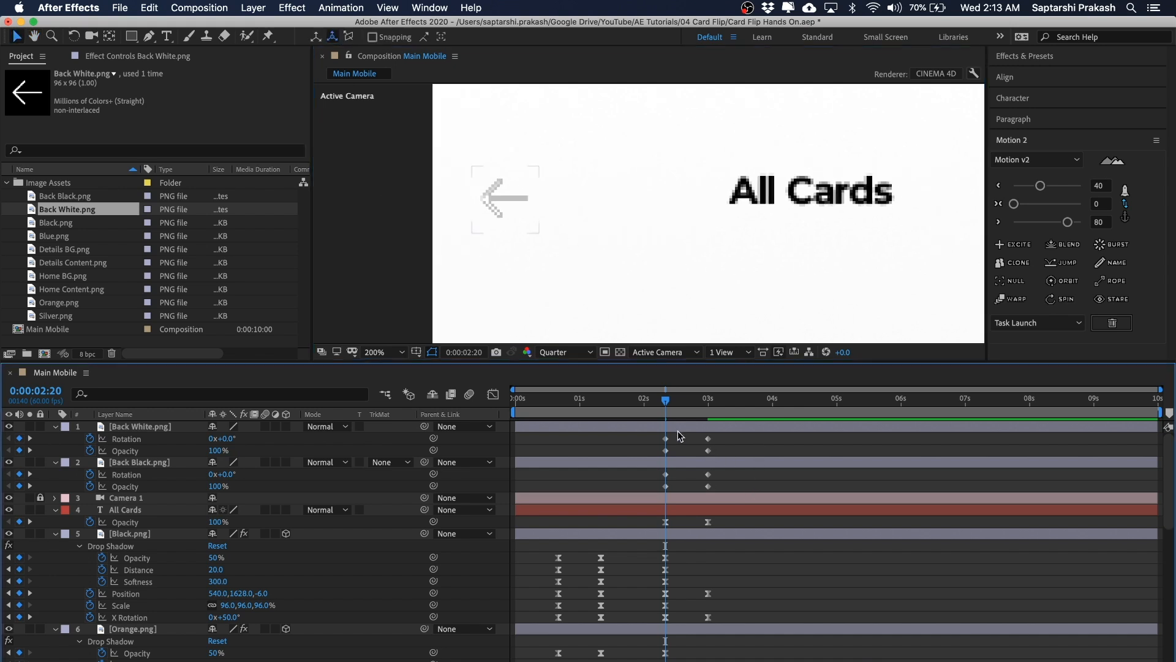
{"action": "left_click_drag", "start_coordinate": [673, 402], "coordinate": [708, 399]}
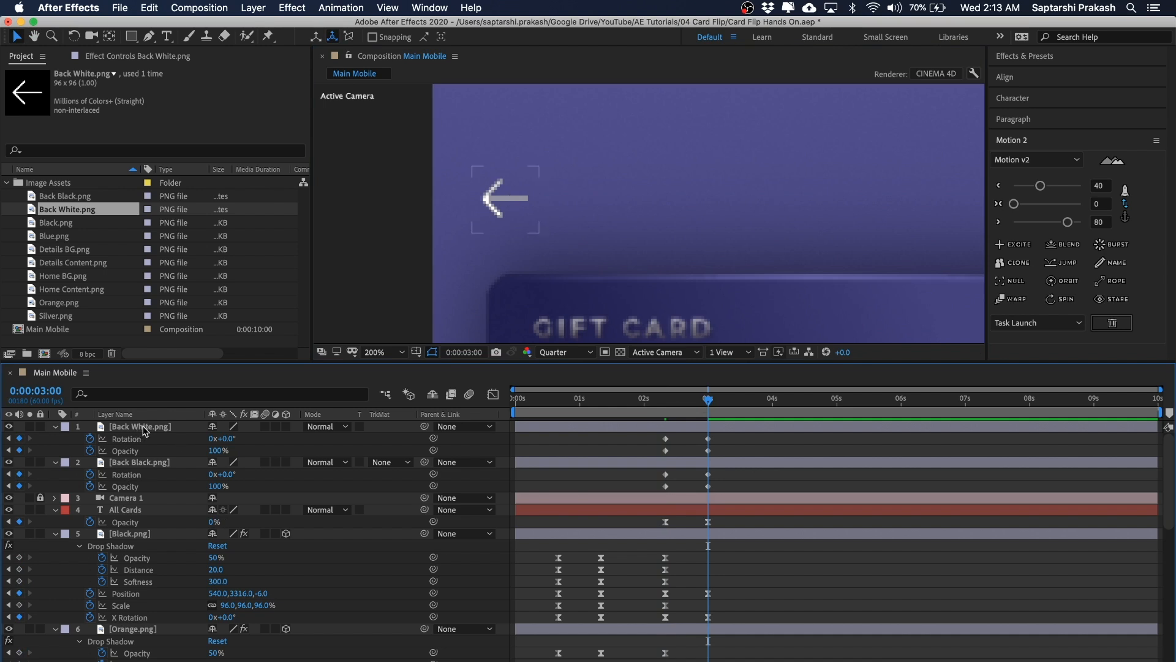
{"action": "left_click", "coordinate": [145, 430]}
{"action": "left_click", "coordinate": [144, 464], "text": "shift"}
{"action": "left_click", "coordinate": [231, 438]}
{"action": "key", "text": "Return"}
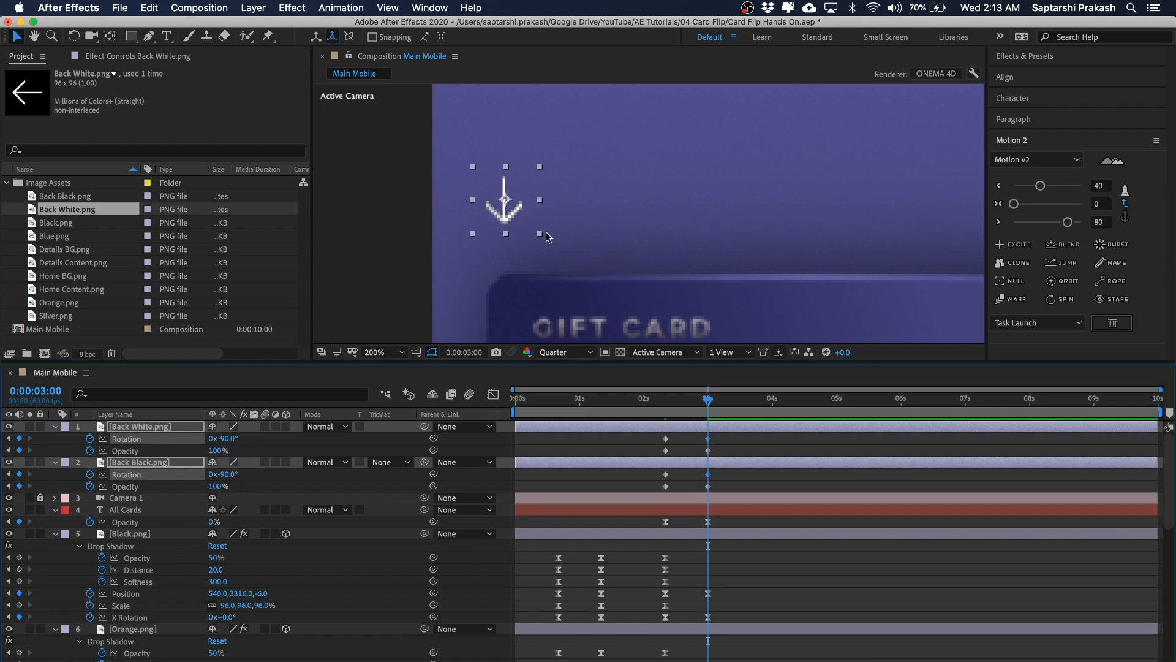
Step: Set the Back Black arrow's opacity to 0% at 0:00:03:00
{"action": "left_click", "coordinate": [755, 453]}
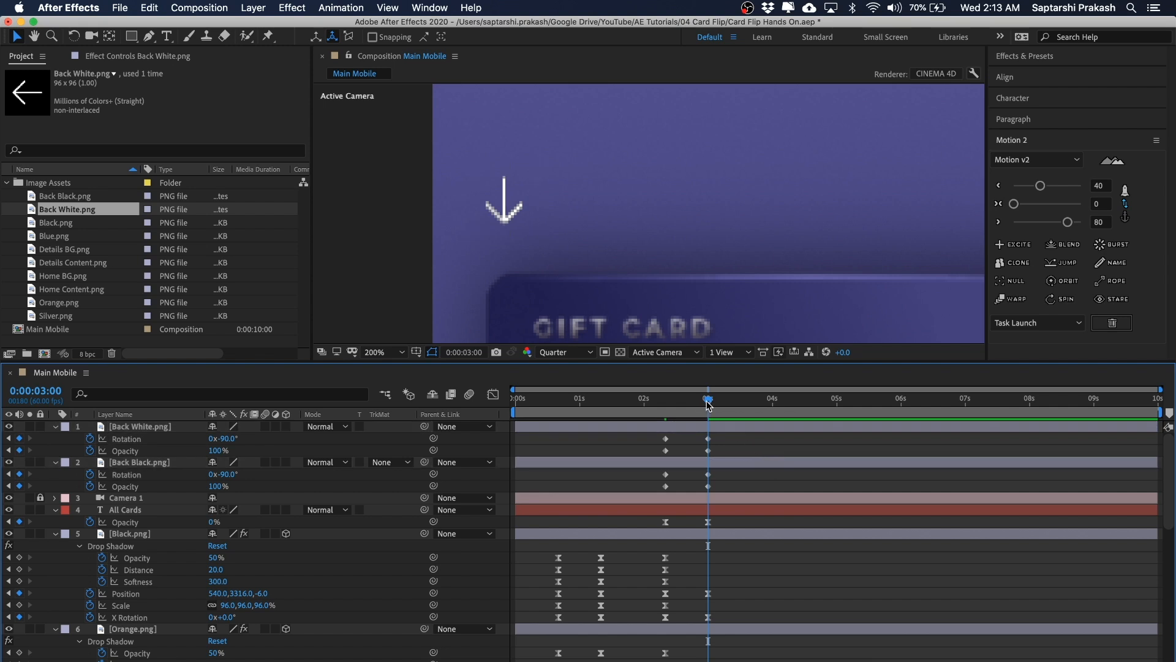
{"action": "left_click", "coordinate": [136, 463]}
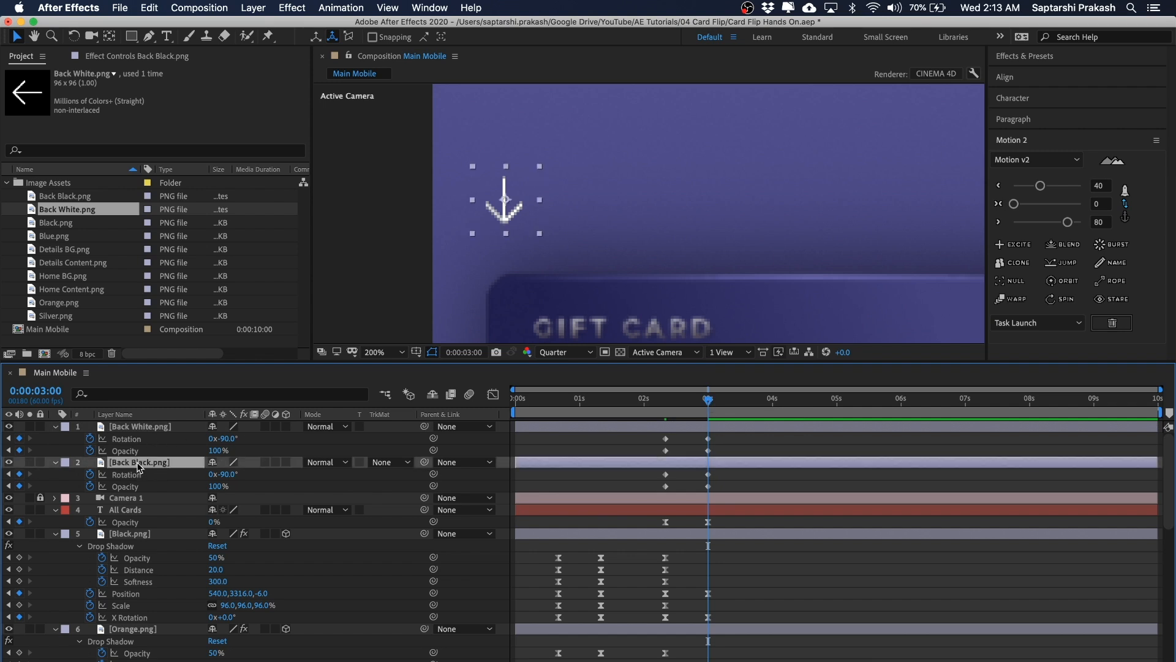
{"action": "left_click", "coordinate": [218, 486]}
{"action": "type", "text": "0"}
{"action": "key", "text": "Return"}
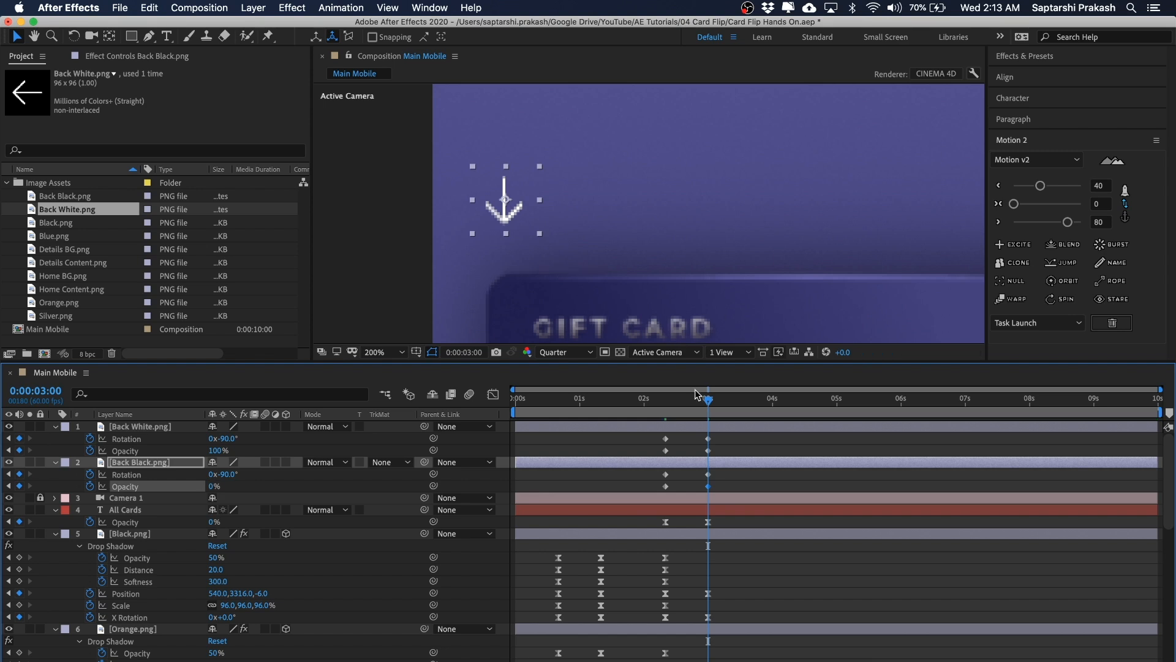
Step: At 0:00:02:20, set the Back White arrow's opacity to 0%
{"action": "left_click", "coordinate": [662, 402]}
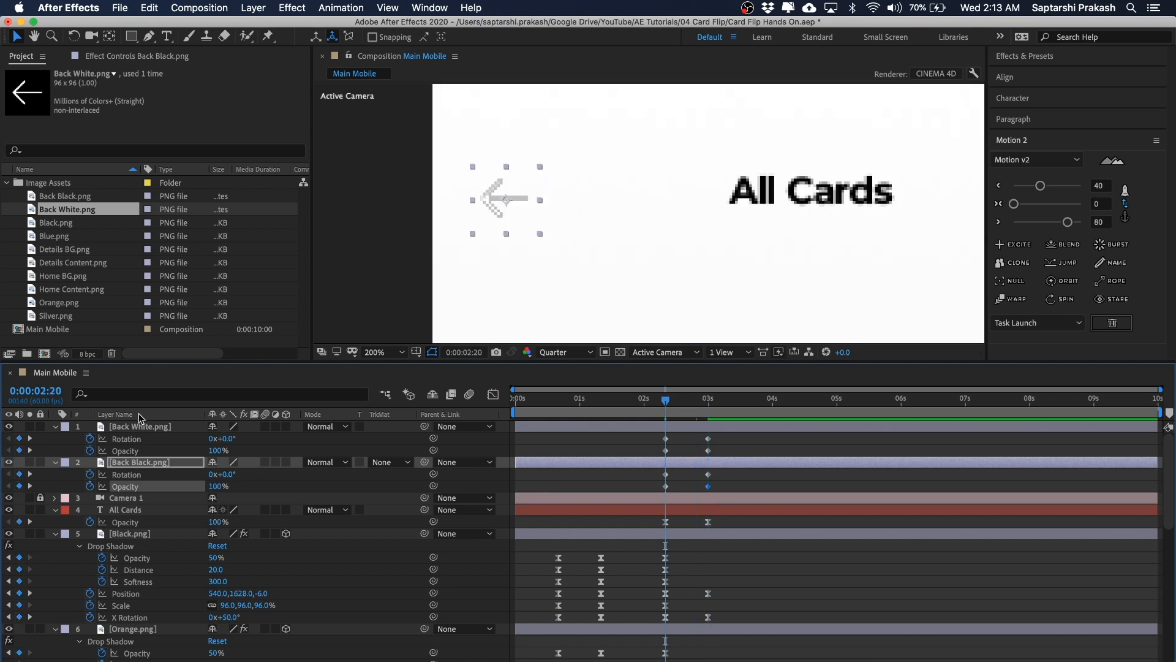
{"action": "left_click", "coordinate": [146, 429]}
{"action": "left_click", "coordinate": [218, 451]}
{"action": "type", "text": "0"}
{"action": "key", "text": "Return"}
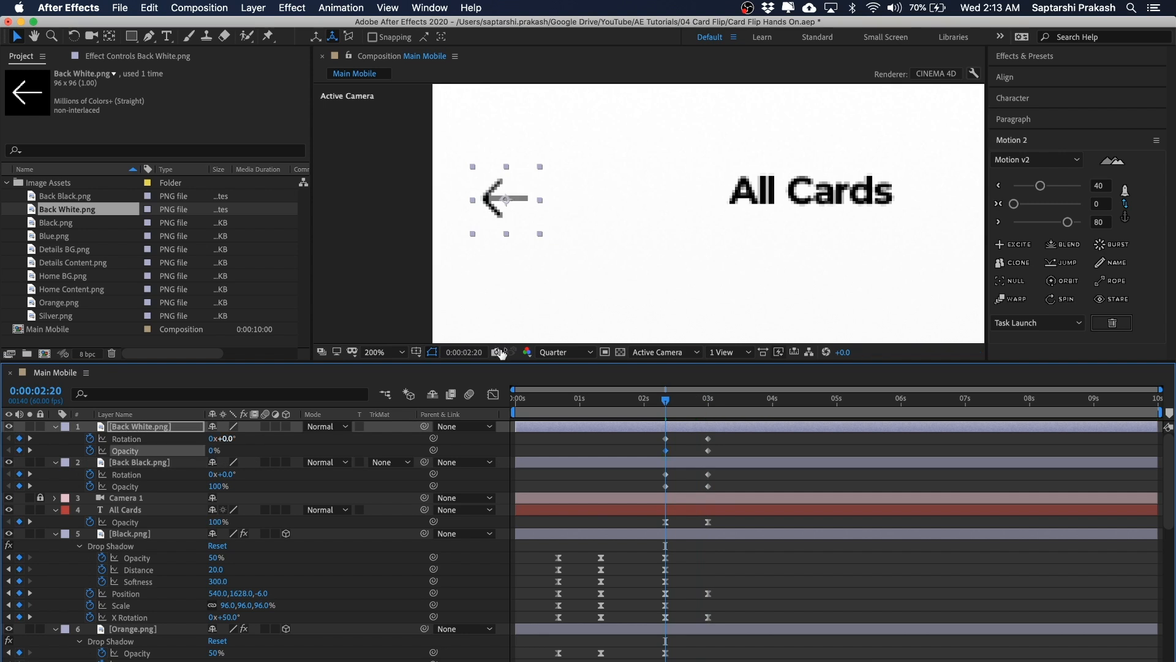
Step: Select all the arrow keyframes and apply Motion 2 easing to them
{"action": "left_click", "coordinate": [747, 438]}
{"action": "left_click_drag", "start_coordinate": [689, 436], "coordinate": [648, 494]}
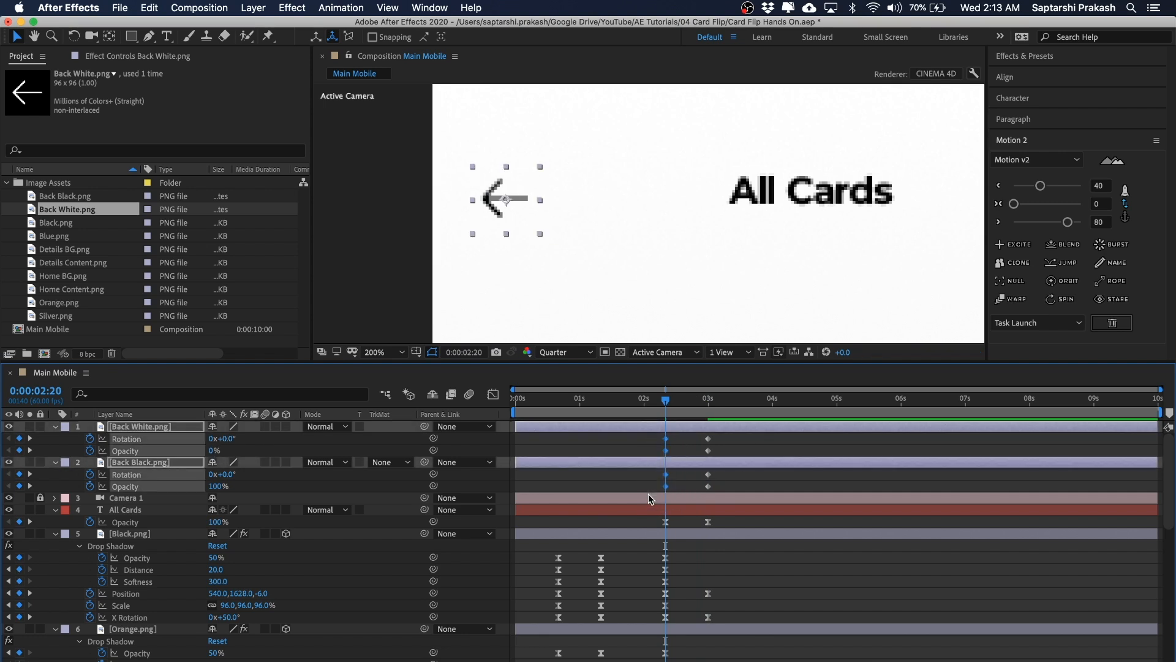
{"action": "left_click", "coordinate": [1040, 187]}
{"action": "left_click_drag", "start_coordinate": [717, 436], "coordinate": [704, 489]}
{"action": "left_click", "coordinate": [1069, 221]}
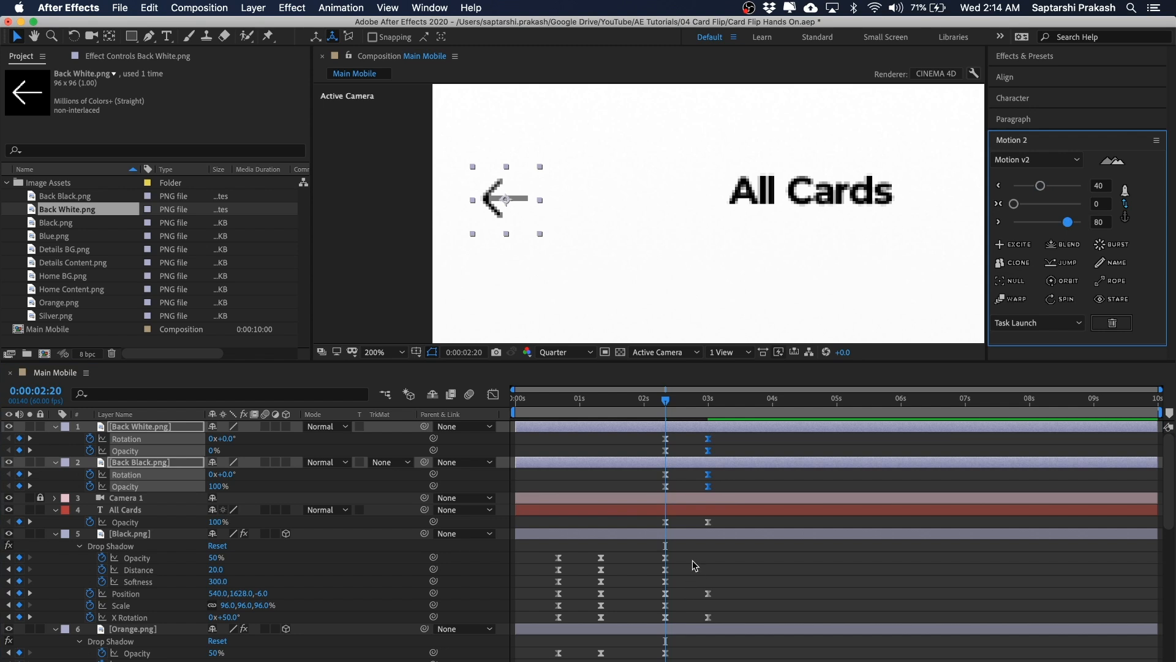
Step: Collapse all layer properties in the timeline and save the project
{"action": "scroll", "coordinate": [738, 256], "scroll_direction": "down", "scroll_amount": 4}
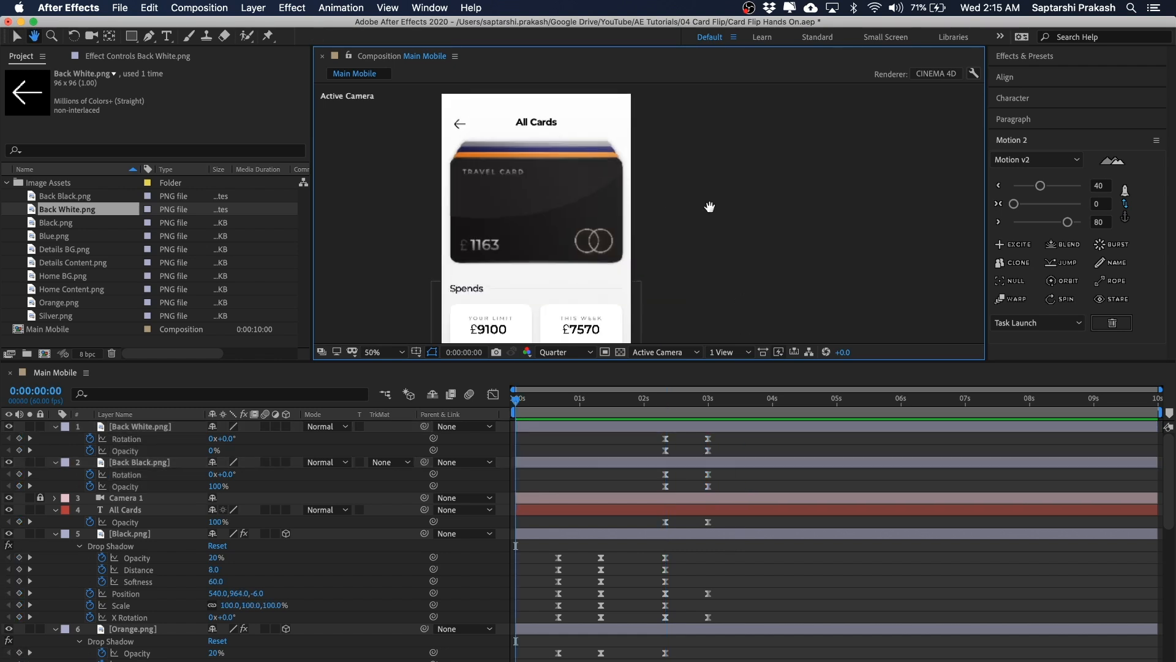
{"action": "scroll", "coordinate": [649, 239], "scroll_direction": "down", "scroll_amount": 2}
{"action": "left_click_drag", "start_coordinate": [648, 236], "coordinate": [634, 200]}
{"action": "key", "text": "v"}
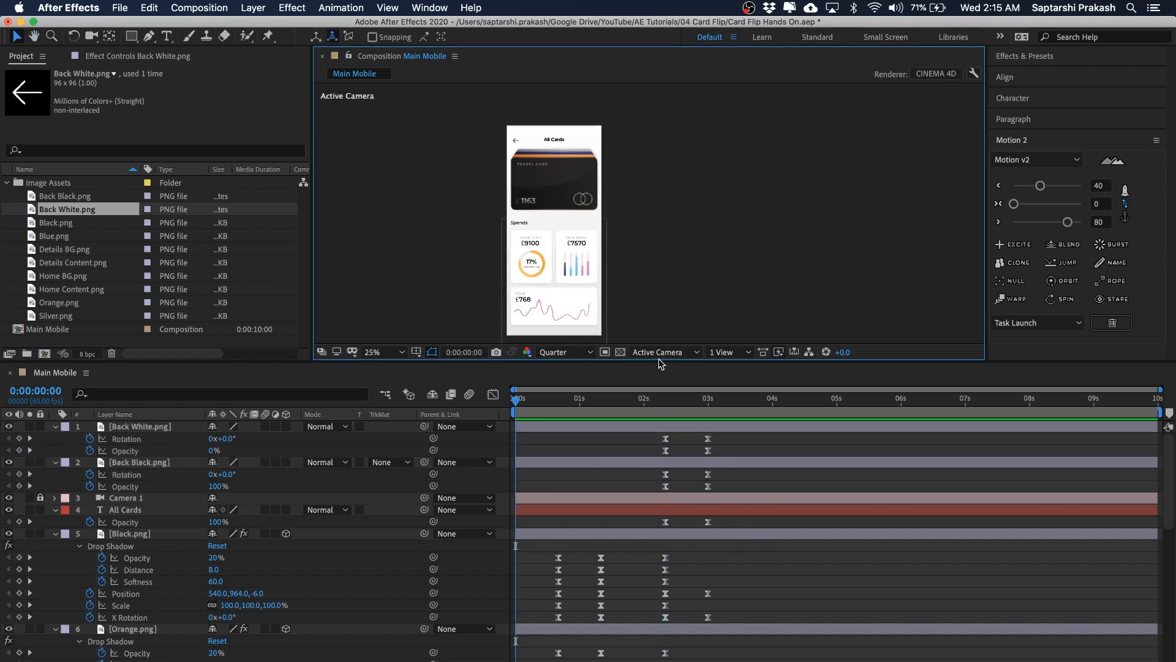
{"action": "left_click_drag", "start_coordinate": [660, 363], "coordinate": [665, 272]}
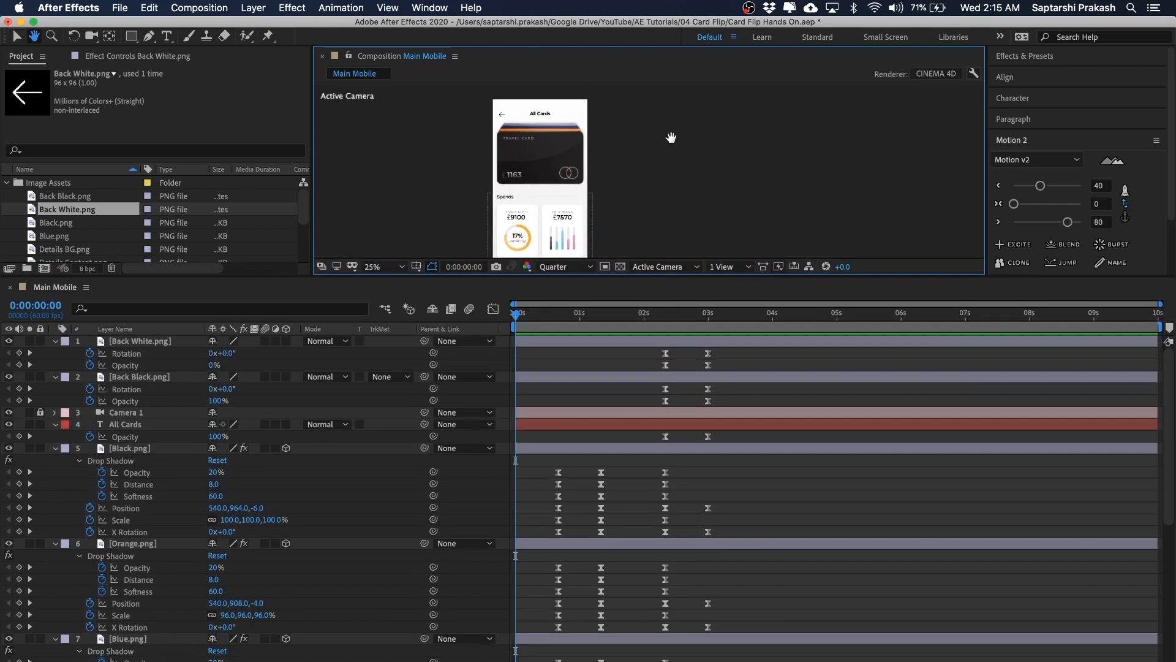
{"action": "left_click", "coordinate": [781, 449]}
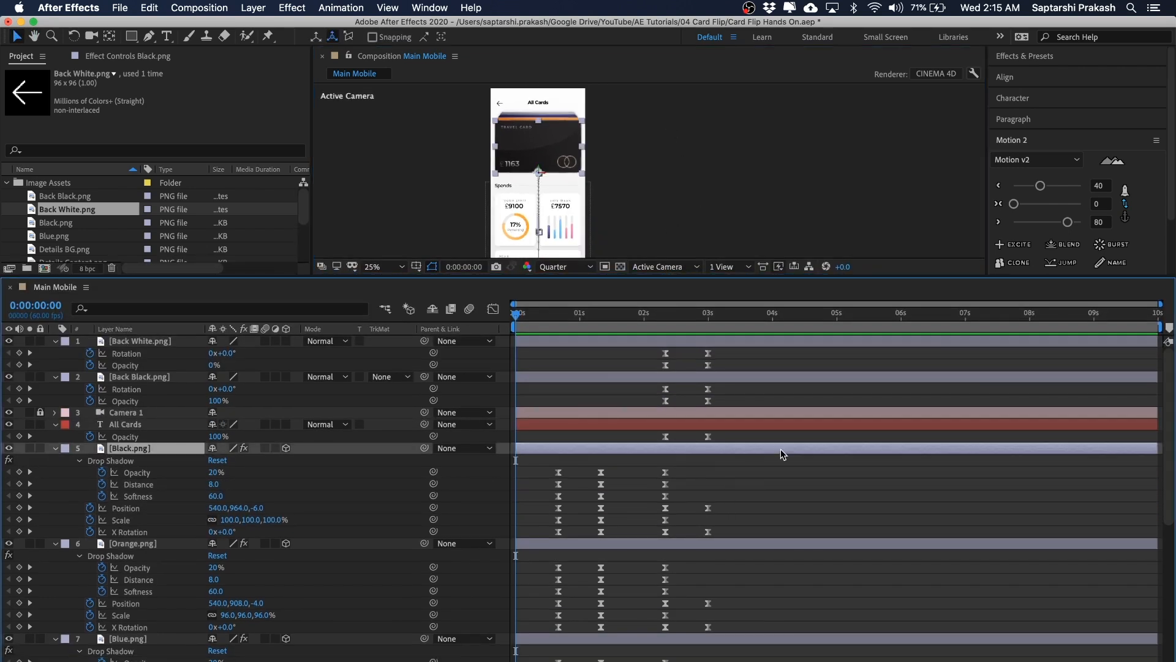
{"action": "left_click", "coordinate": [762, 510]}
{"action": "key", "text": "u"}
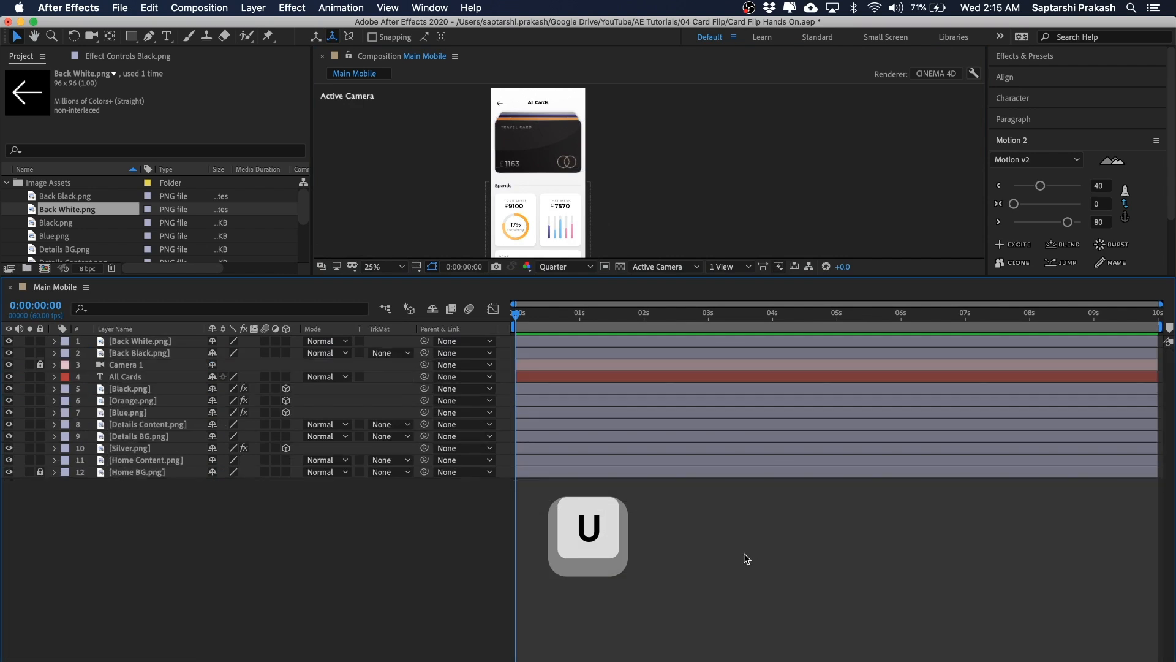
{"action": "key", "text": "super+s"}
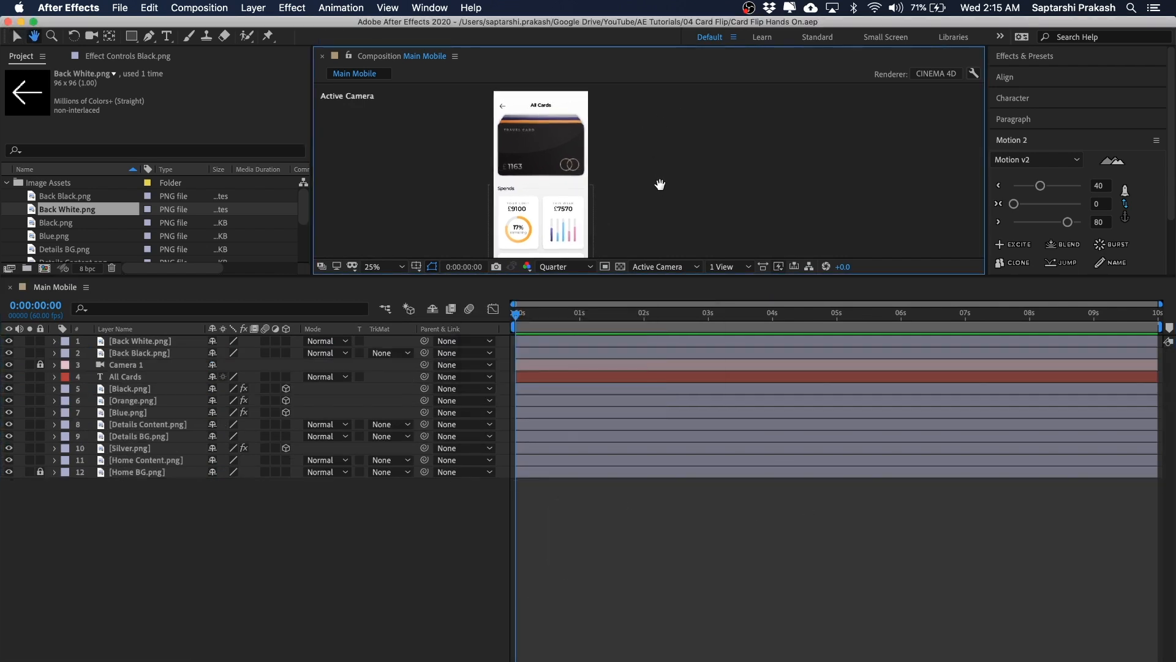
{"action": "scroll", "coordinate": [659, 184], "scroll_direction": "up", "scroll_amount": 2}
{"action": "left_click_drag", "start_coordinate": [659, 183], "coordinate": [736, 235]}
{"action": "left_click_drag", "start_coordinate": [710, 147], "coordinate": [475, 174]}
{"action": "left_click", "coordinate": [677, 149]}
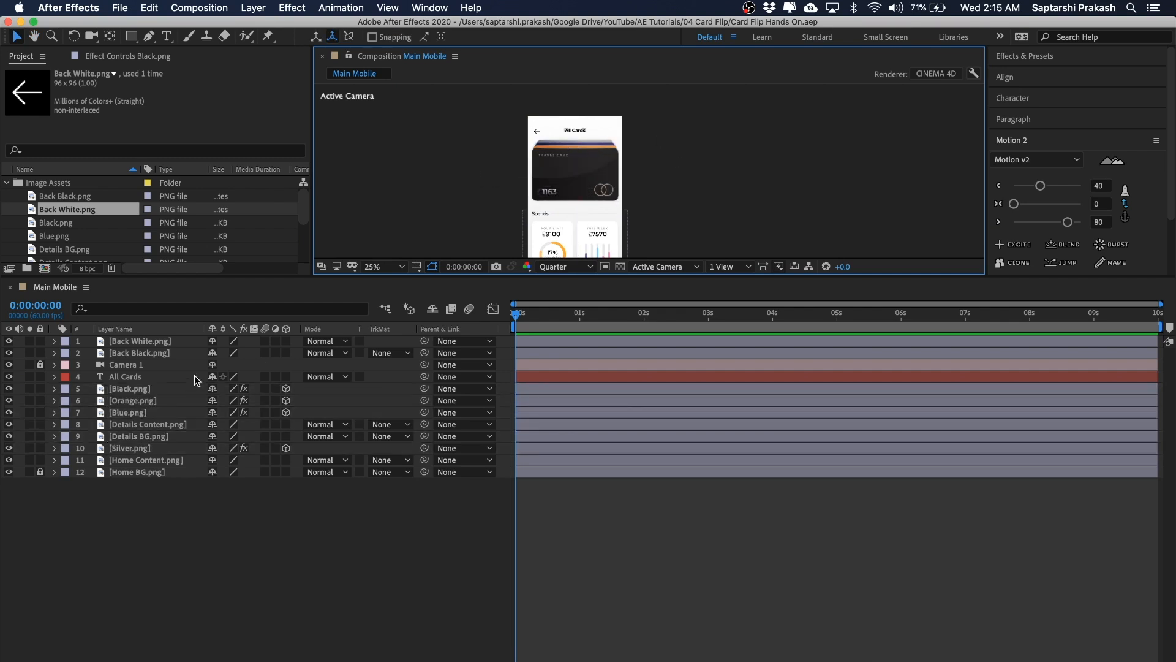
Step: Shift the Orange, Blue and Silver cards' keyframes 4 frames later than the Black card's
{"action": "left_click", "coordinate": [130, 390]}
{"action": "left_click", "coordinate": [142, 403], "text": "super"}
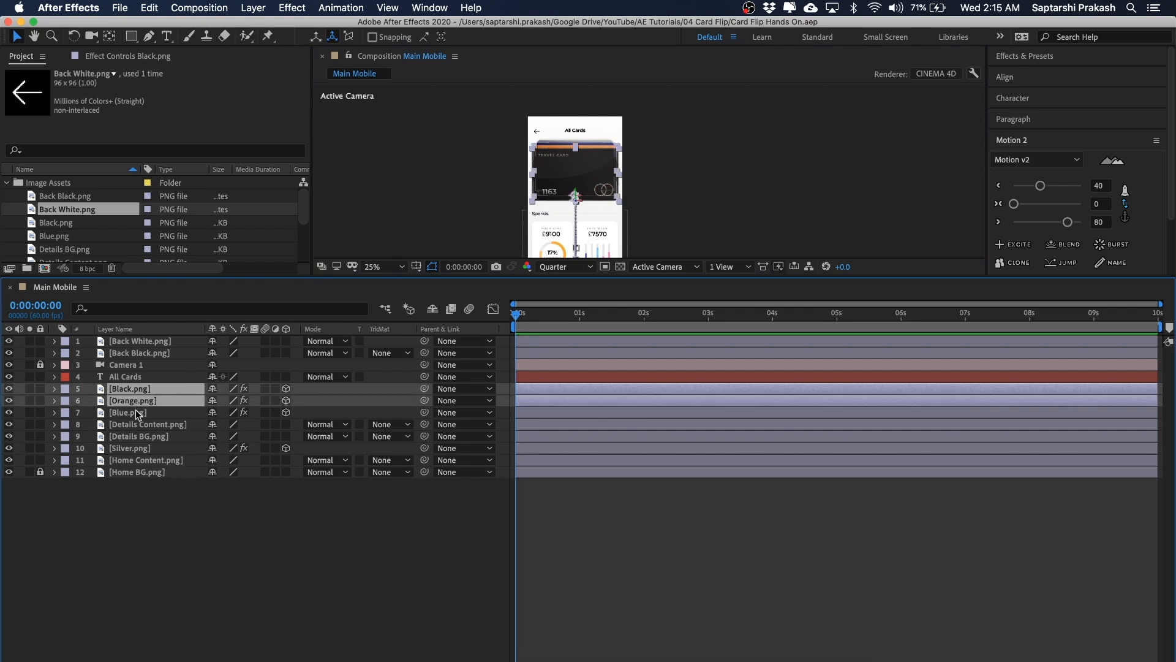
{"action": "left_click", "coordinate": [138, 414], "text": "super"}
{"action": "left_click", "coordinate": [145, 450], "text": "super"}
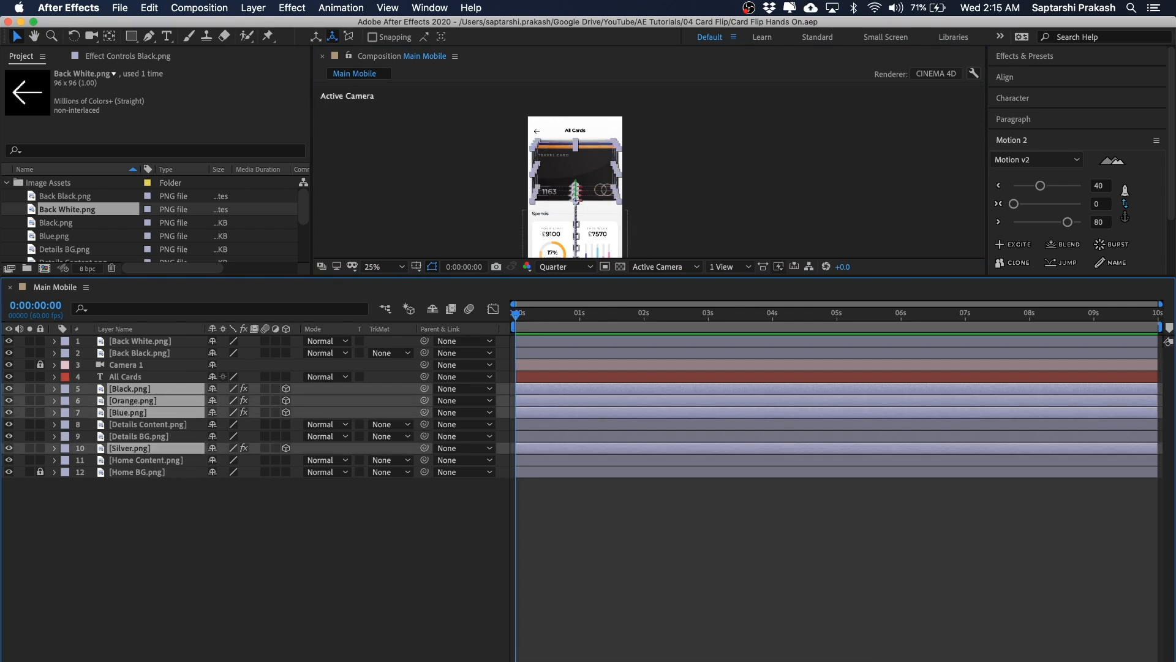
{"action": "key", "text": "u"}
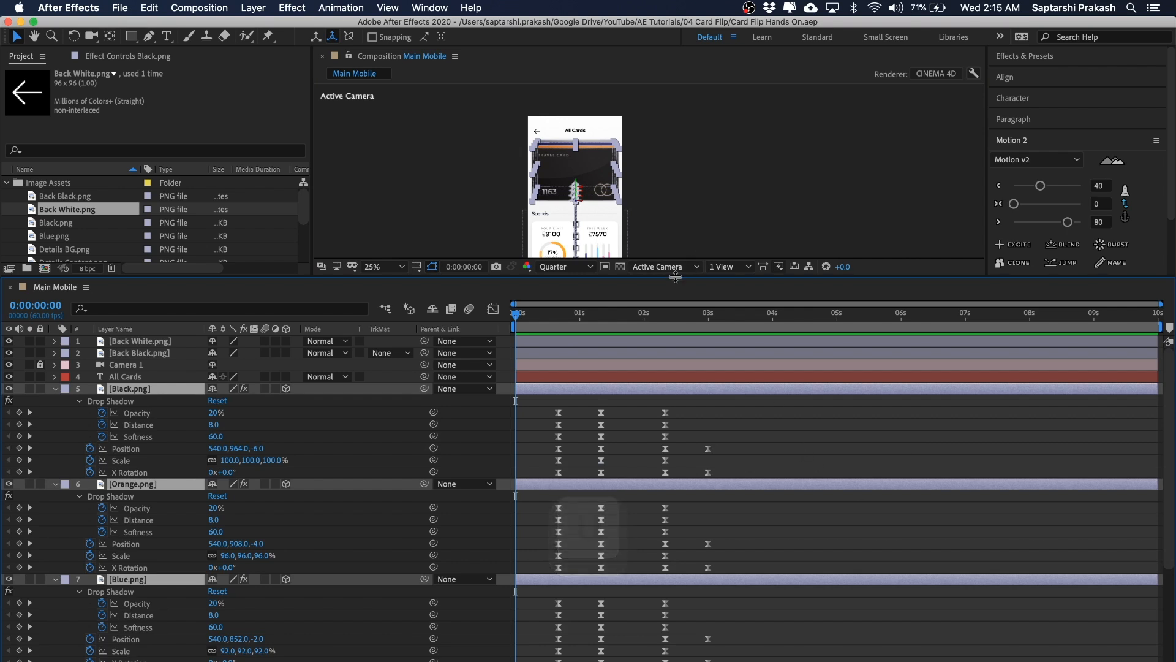
{"action": "left_click_drag", "start_coordinate": [675, 280], "coordinate": [680, 199]}
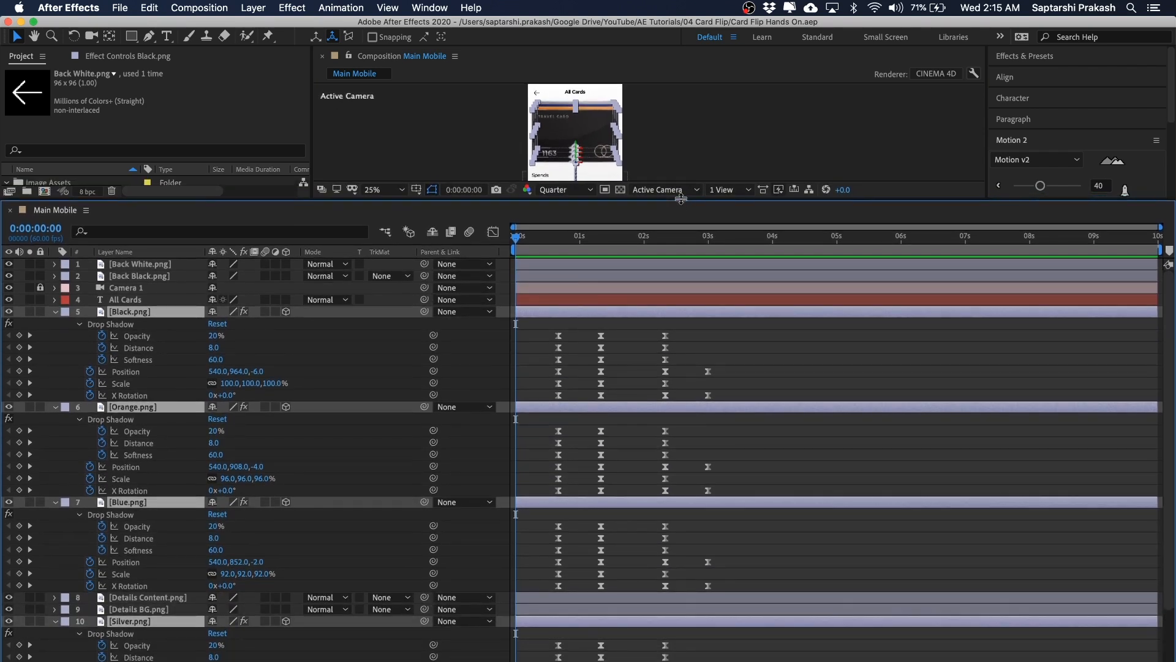
{"action": "left_click", "coordinate": [728, 338]}
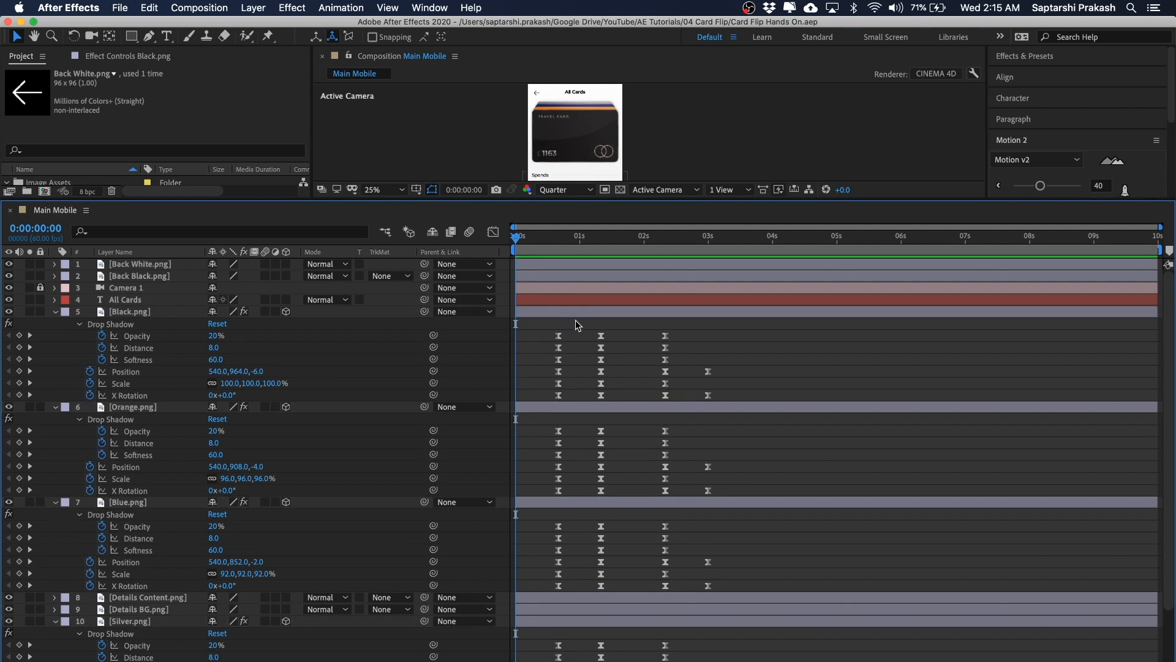
{"action": "mouse_move", "coordinate": [558, 240]}
{"action": "left_mouse_down"}
{"action": "mouse_move", "coordinate": [598, 245]}
{"action": "mouse_move", "coordinate": [560, 255]}
{"action": "left_mouse_up"}
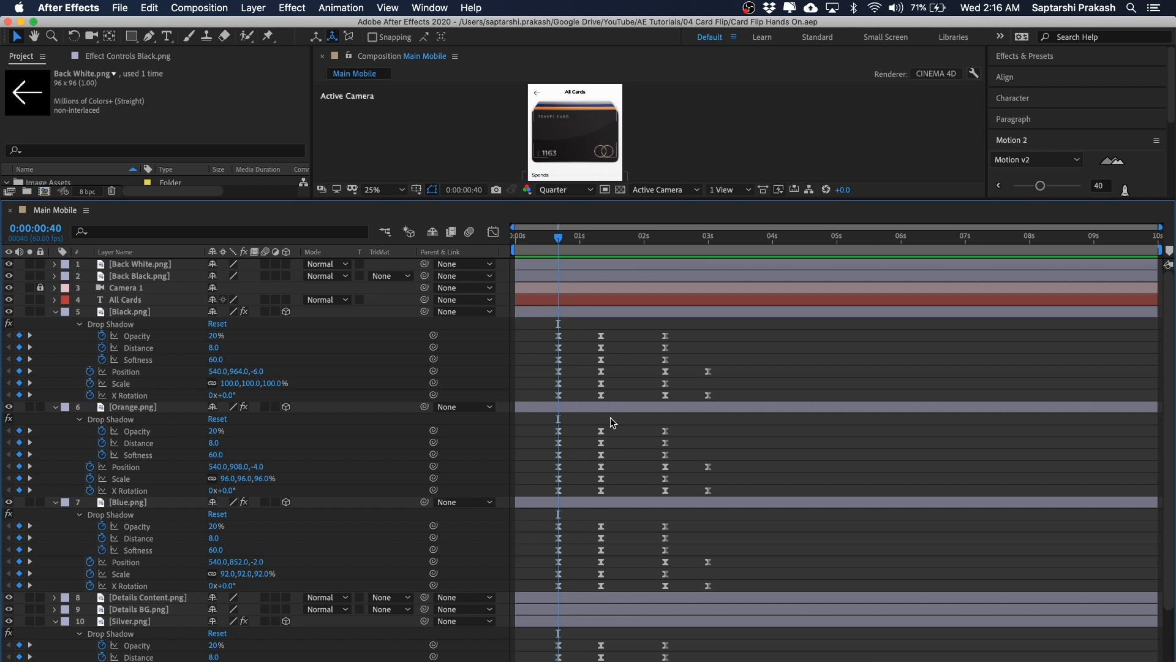
{"action": "scroll", "coordinate": [610, 418], "scroll_direction": "down", "scroll_amount": 2}
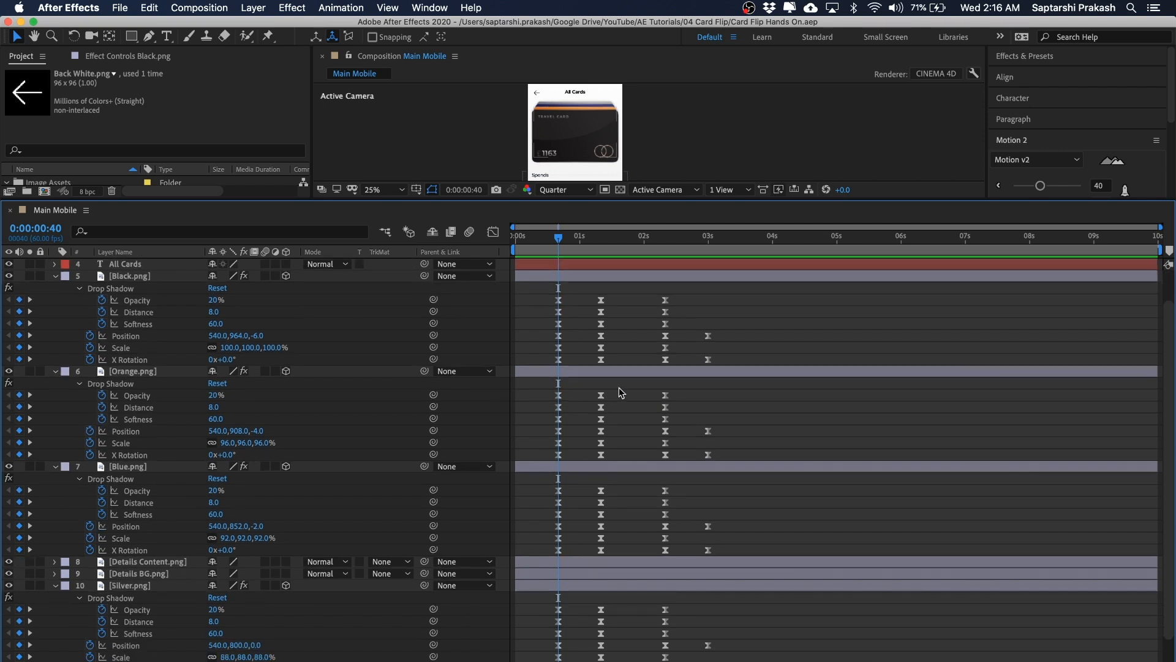
{"action": "scroll", "coordinate": [619, 387], "scroll_direction": "down", "scroll_amount": 2}
{"action": "left_click_drag", "start_coordinate": [623, 355], "coordinate": [537, 654]}
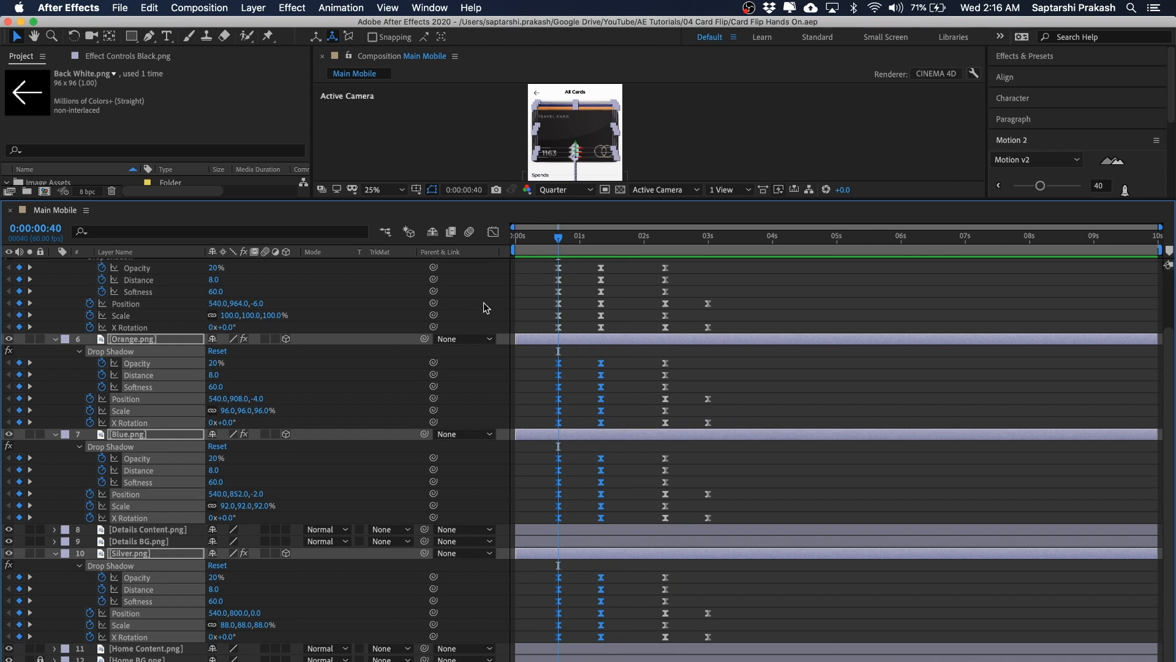
{"action": "scroll", "coordinate": [484, 302], "scroll_direction": "up", "scroll_amount": 4}
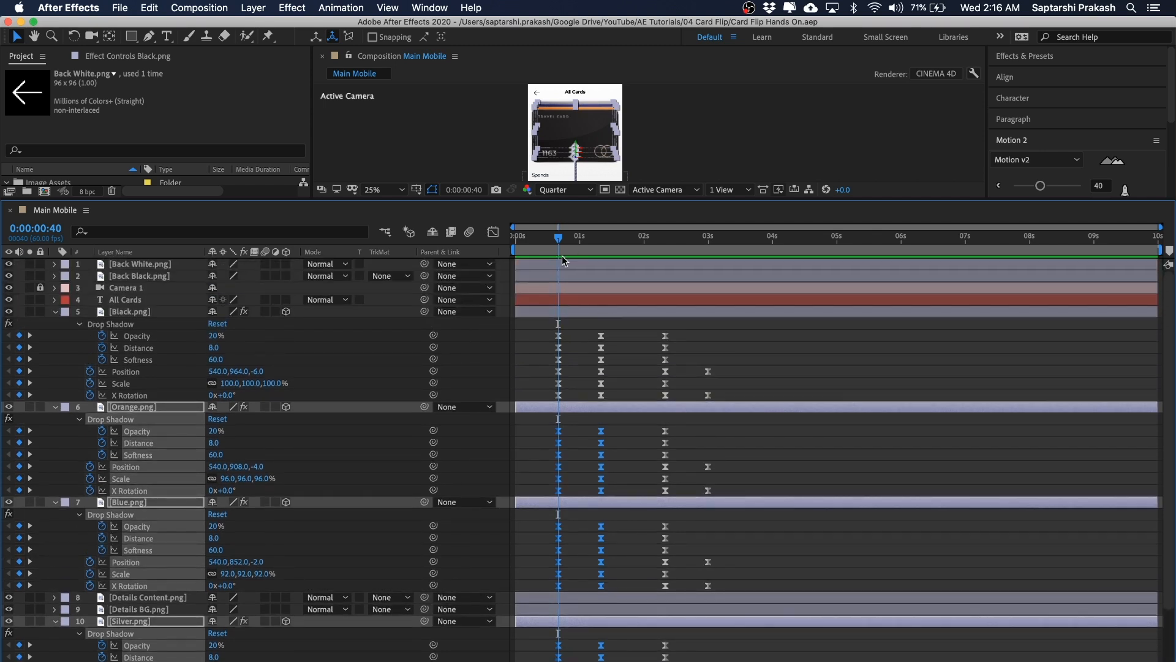
{"action": "key", "text": "="}
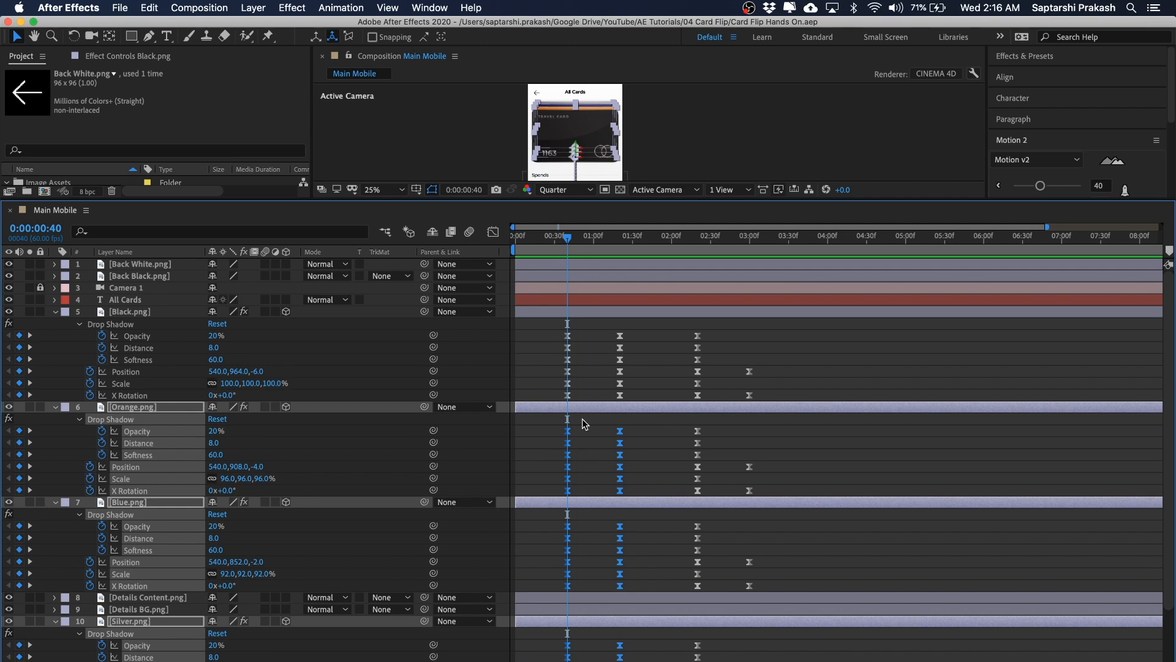
{"action": "scroll", "coordinate": [639, 528], "scroll_direction": "down", "scroll_amount": 4}
{"action": "scroll", "coordinate": [638, 524], "scroll_direction": "down", "scroll_amount": 2}
{"action": "scroll", "coordinate": [638, 524], "scroll_direction": "up", "scroll_amount": 6}
{"action": "key", "text": "alt+Right"}
{"action": "key", "text": "alt+Right"}
{"action": "key", "text": "alt+Right"}
{"action": "key", "text": "alt+Right"}
{"action": "key", "text": "alt+Right"}
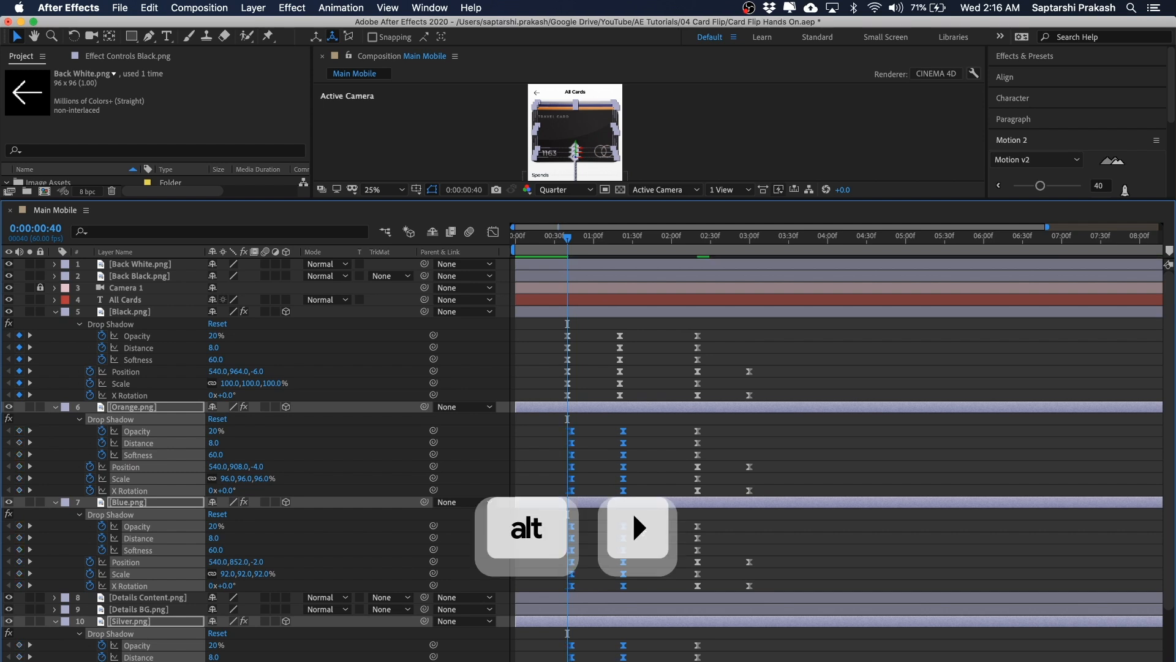
Step: Shift the Blue and Silver cards' keyframes another 4 frames later
{"action": "scroll", "coordinate": [638, 524], "scroll_direction": "down", "scroll_amount": 3}
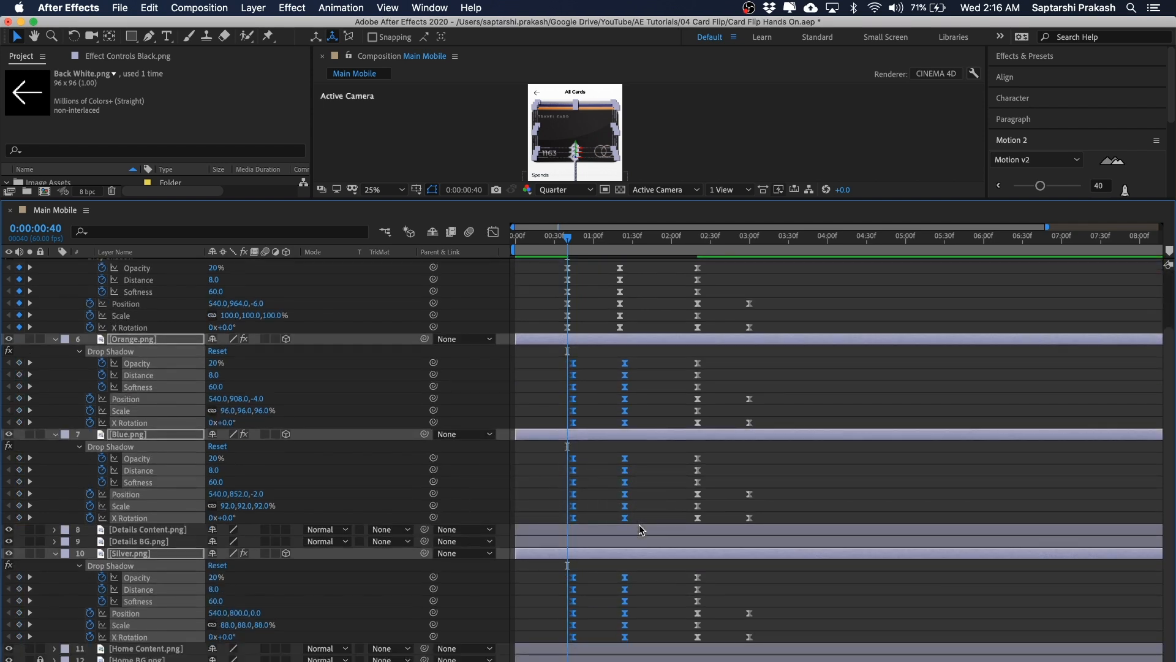
{"action": "left_click_drag", "start_coordinate": [621, 365], "coordinate": [528, 432]}
{"action": "key", "text": "alt+Right"}
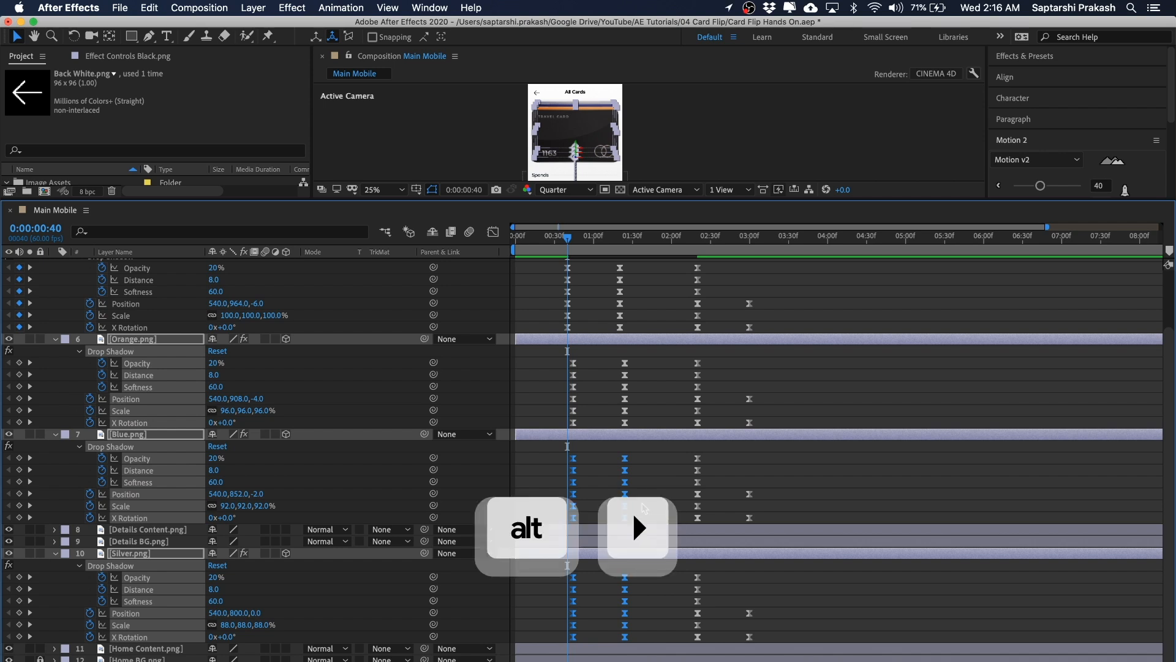
{"action": "key", "text": "alt+Right"}
{"action": "key", "text": "alt+Right"}
{"action": "key", "text": "alt+Right"}
{"action": "key", "text": "alt+Right"}
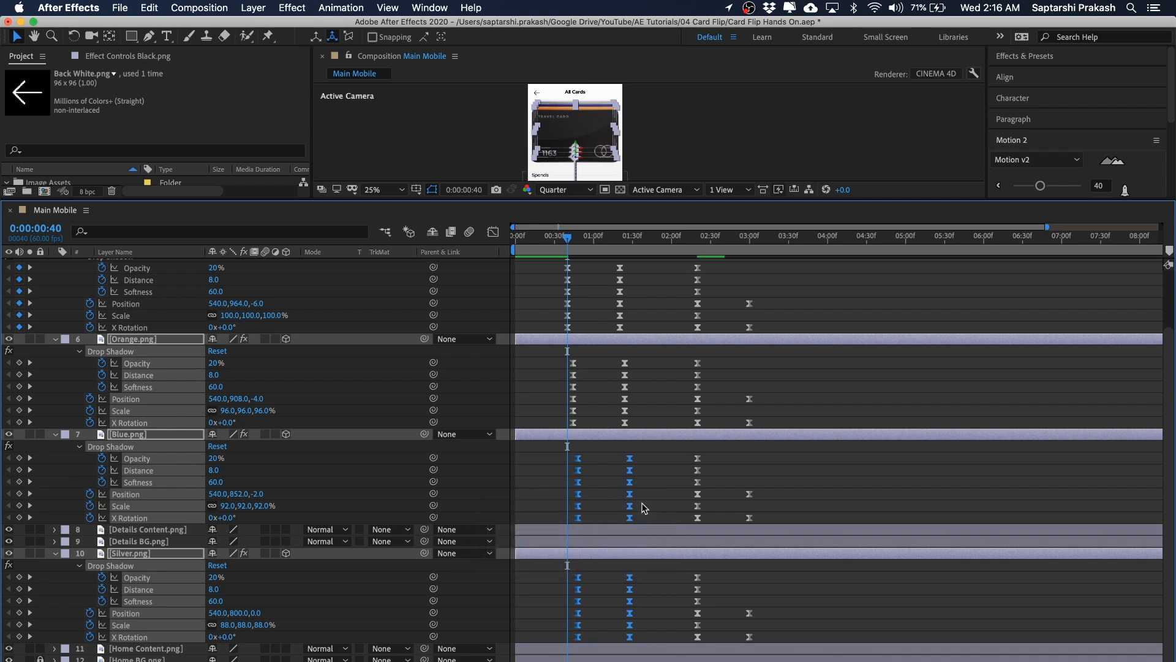
Step: Shift the Silver card's keyframes another 4 frames later to complete the stagger
{"action": "left_click_drag", "start_coordinate": [664, 451], "coordinate": [527, 528]}
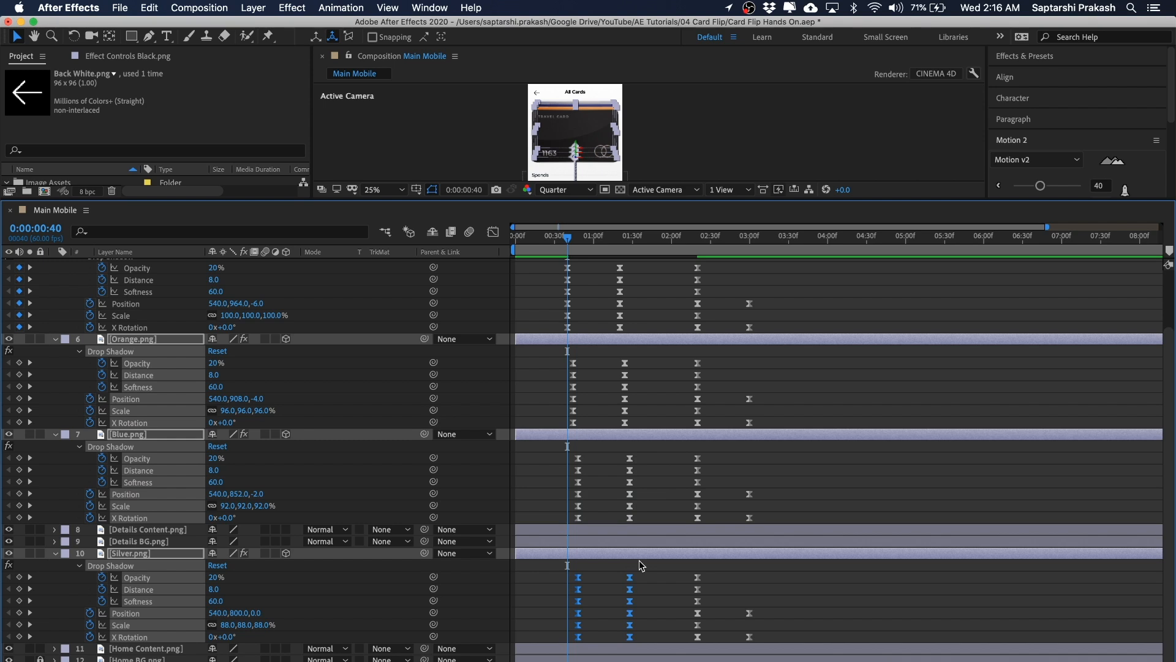
{"action": "key", "text": "alt+Right"}
{"action": "key", "text": "alt+Right"}
{"action": "key", "text": "alt+Right"}
{"action": "key", "text": "alt+Right"}
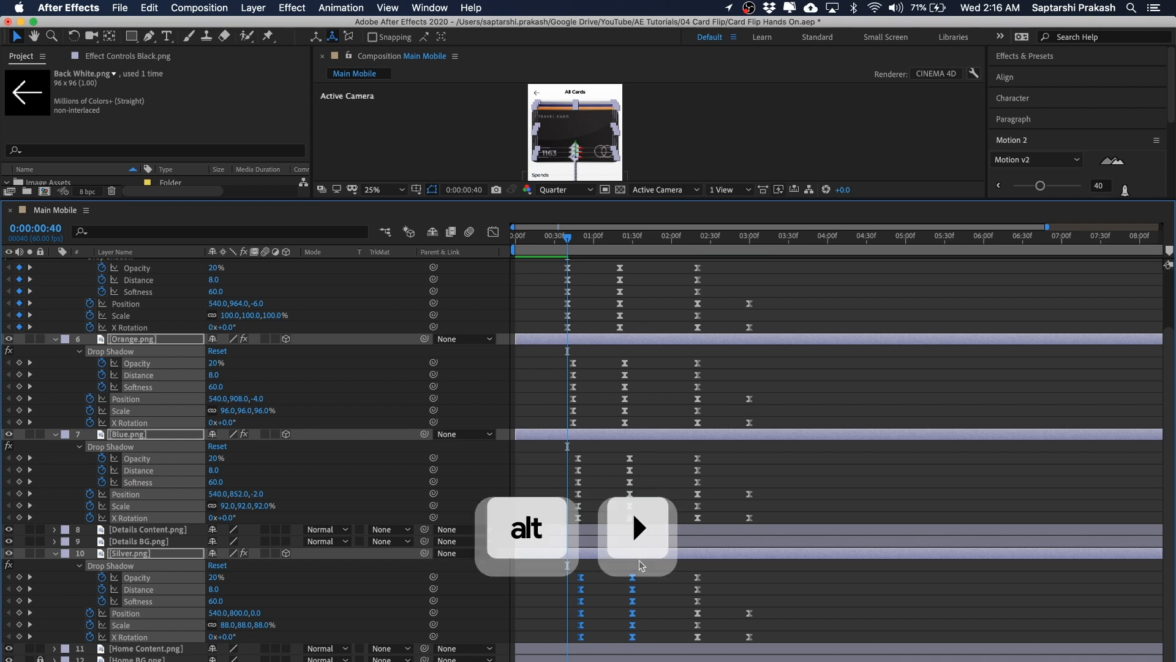
Step: Preview the staggered card flip animation from the start of the composition
{"action": "scroll", "coordinate": [610, 402], "scroll_direction": "up", "scroll_amount": 5}
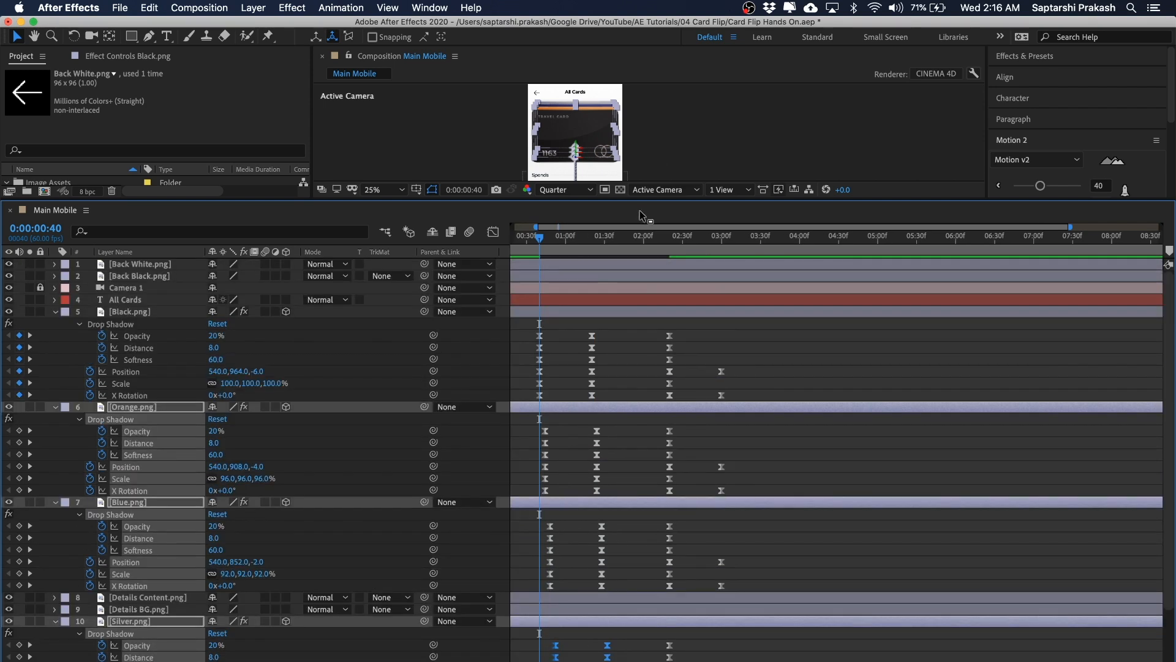
{"action": "left_click_drag", "start_coordinate": [642, 199], "coordinate": [639, 375]}
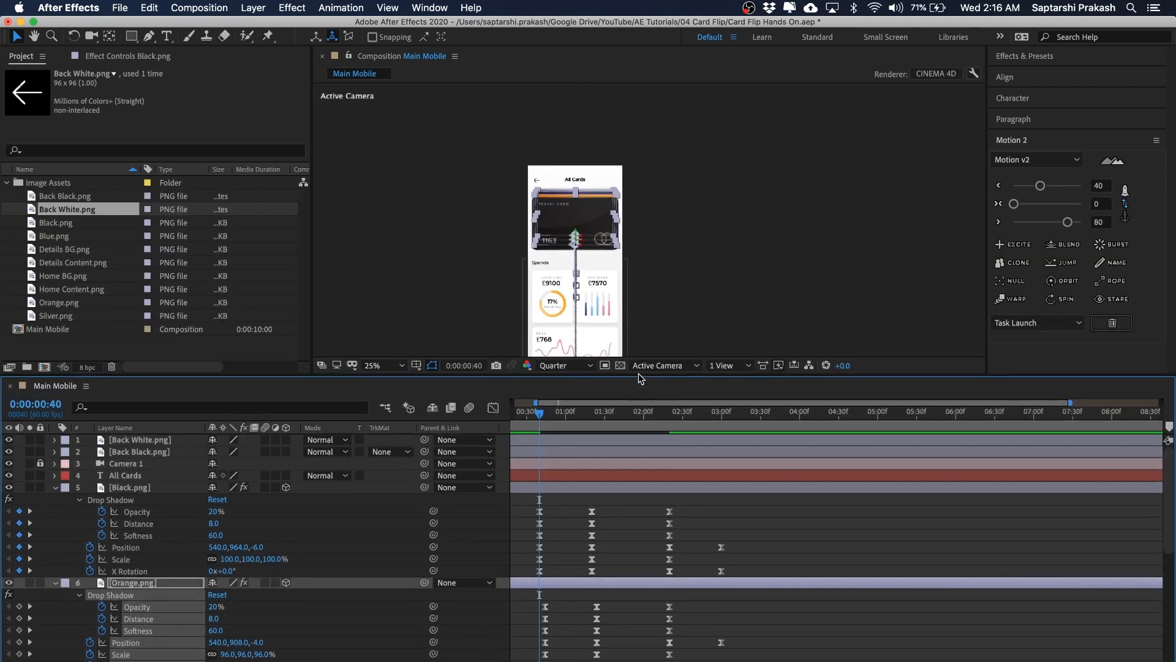
{"action": "left_click", "coordinate": [715, 230]}
{"action": "key", "text": "space"}
{"action": "left_click_drag", "start_coordinate": [725, 215], "coordinate": [724, 179]}
{"action": "left_click_drag", "start_coordinate": [549, 416], "coordinate": [490, 412]}
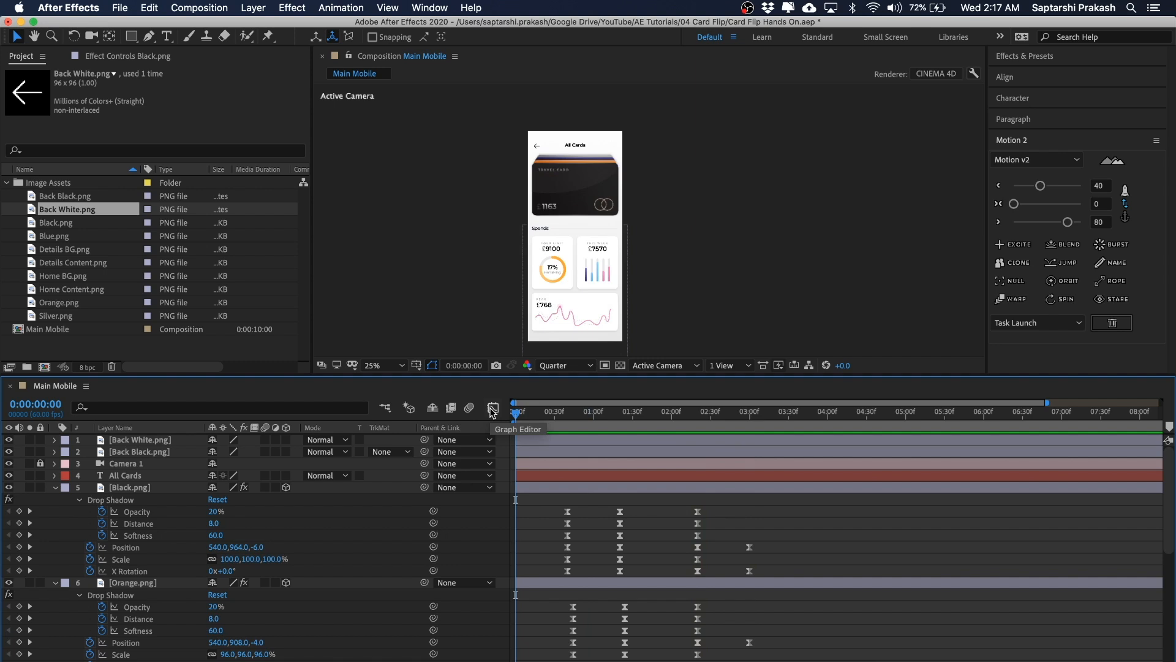
{"action": "key", "text": "space"}
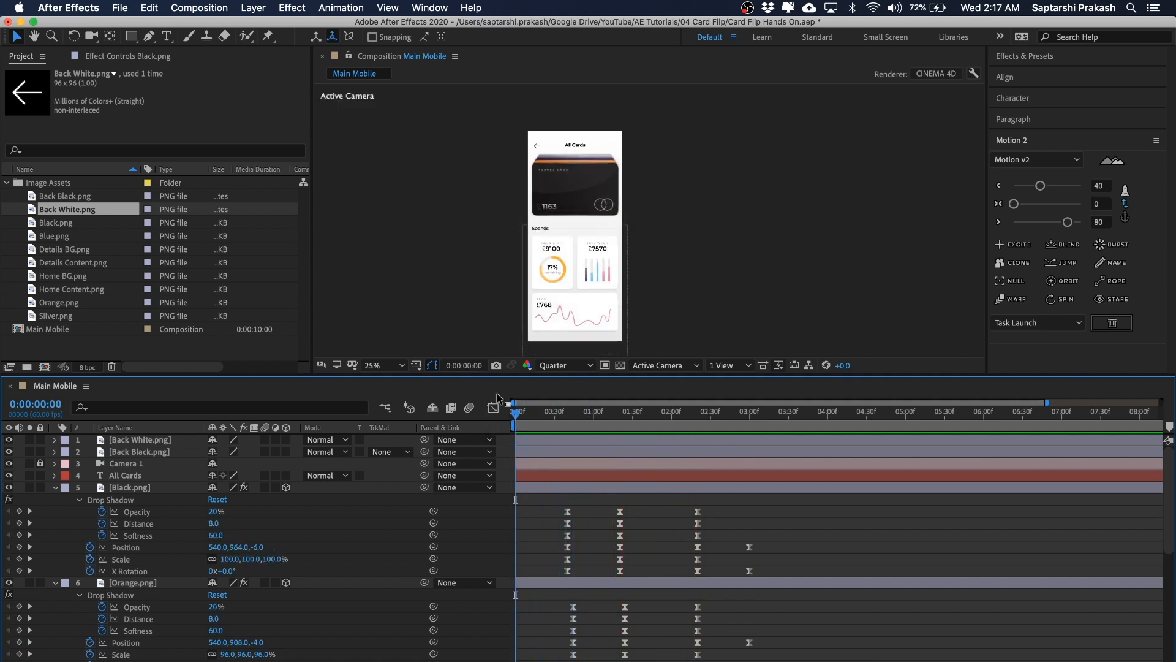
{"action": "left_click_drag", "start_coordinate": [584, 413], "coordinate": [515, 416]}
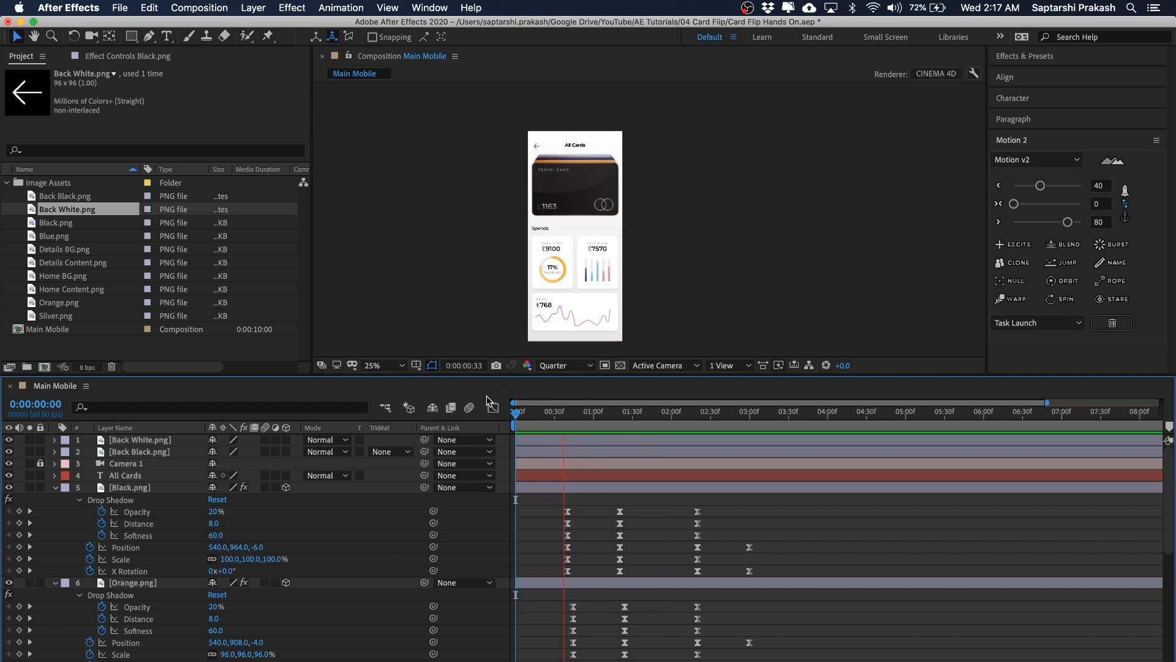
{"action": "key", "text": "space"}
{"action": "key", "text": "space"}
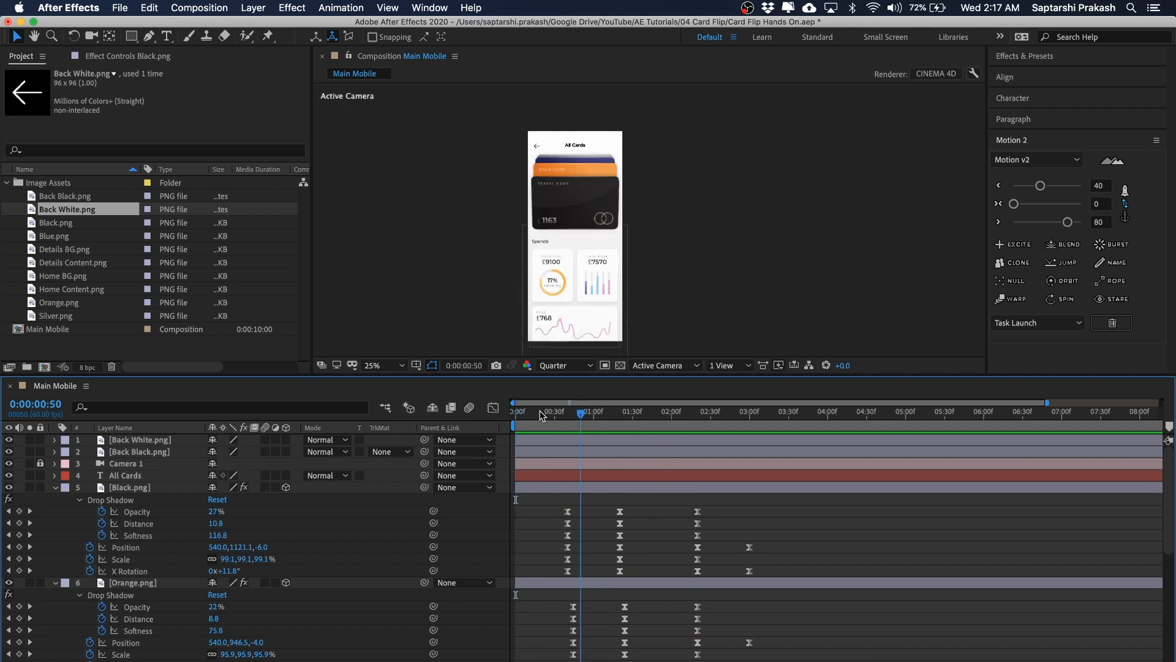
{"action": "key", "text": "space"}
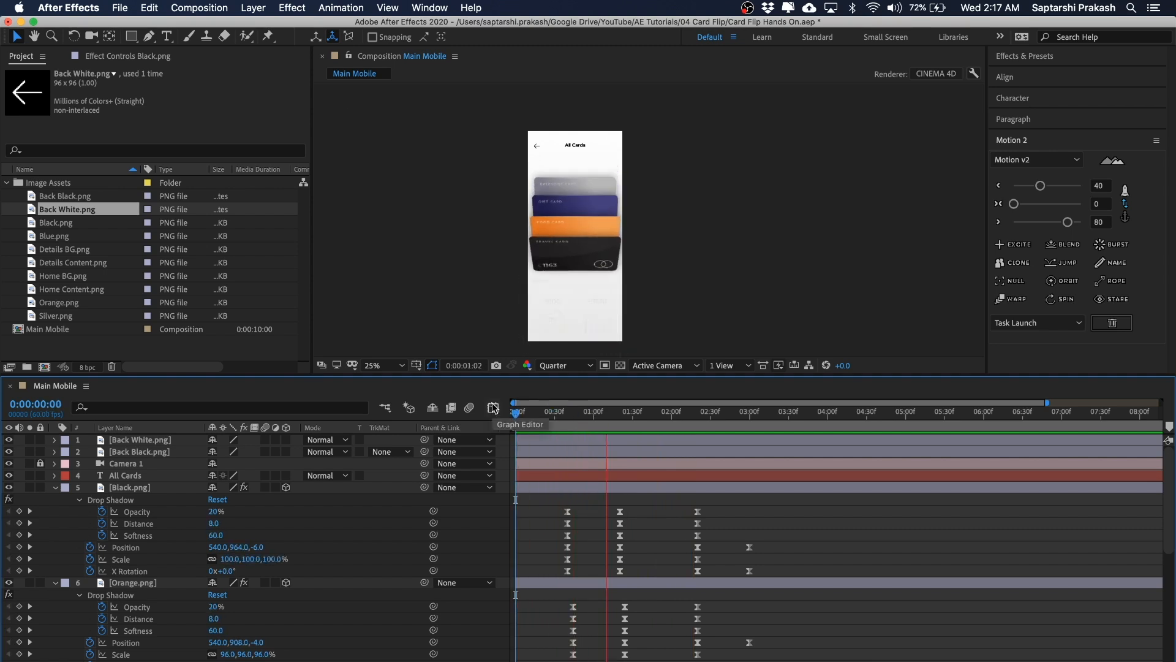
{"action": "key", "text": "space"}
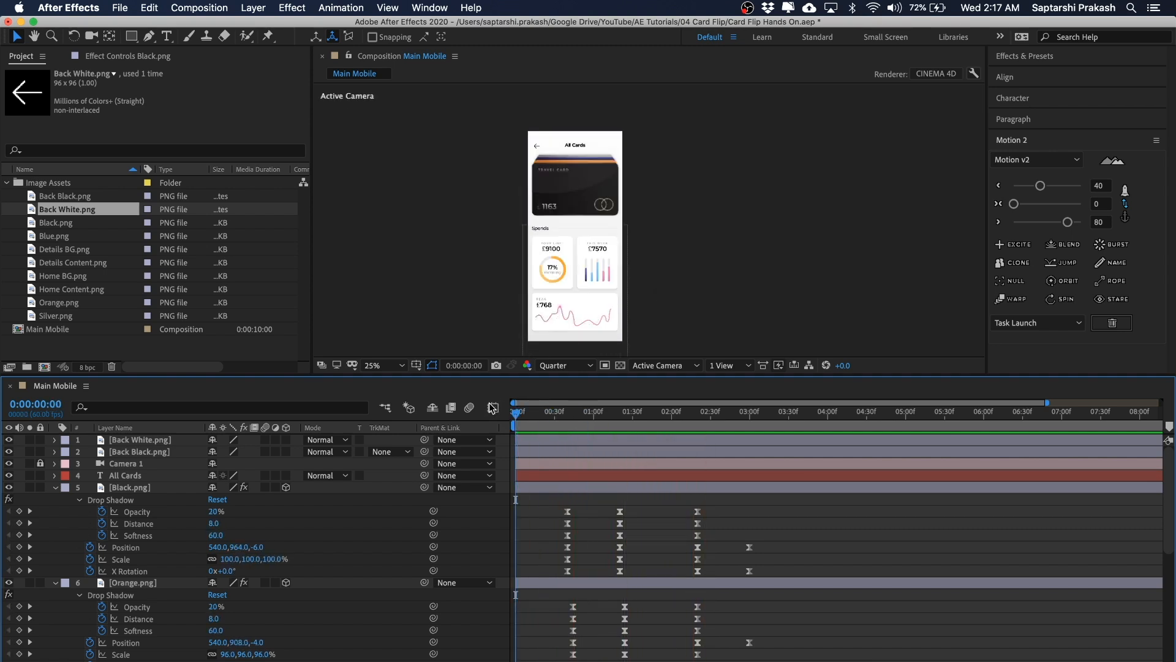
{"action": "key", "text": "space"}
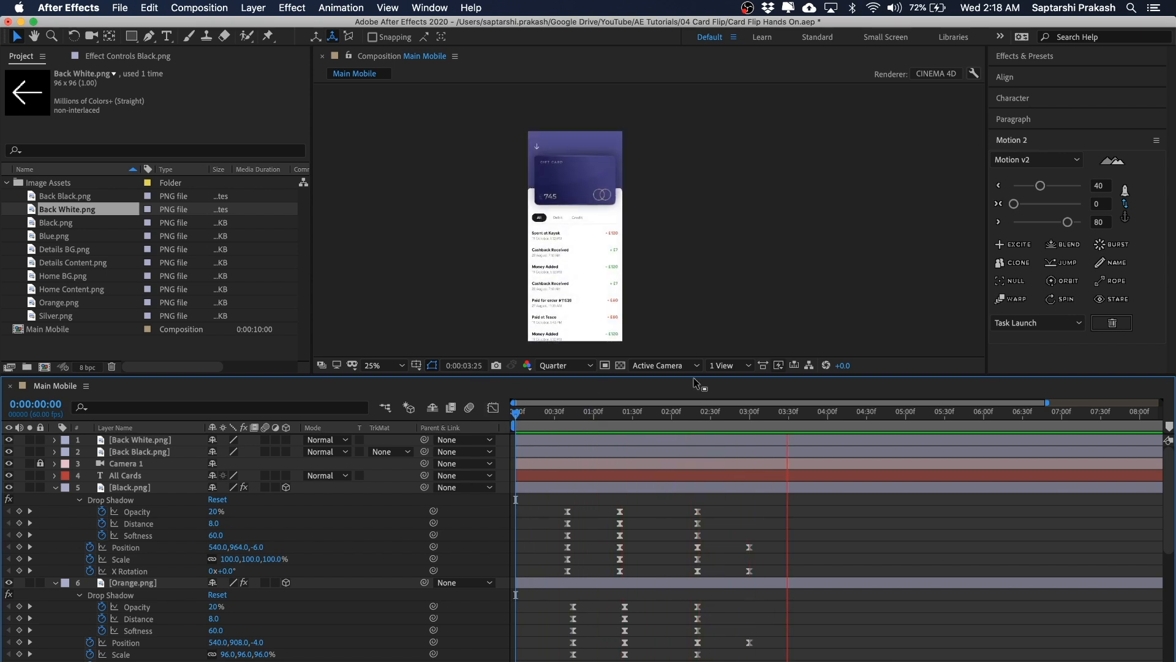
{"action": "mouse_move", "coordinate": [718, 417]}
{"action": "left_mouse_down"}
{"action": "mouse_move", "coordinate": [673, 414]}
{"action": "mouse_move", "coordinate": [698, 416]}
{"action": "left_mouse_up"}
{"action": "scroll", "coordinate": [718, 577], "scroll_direction": "down", "scroll_amount": 5}
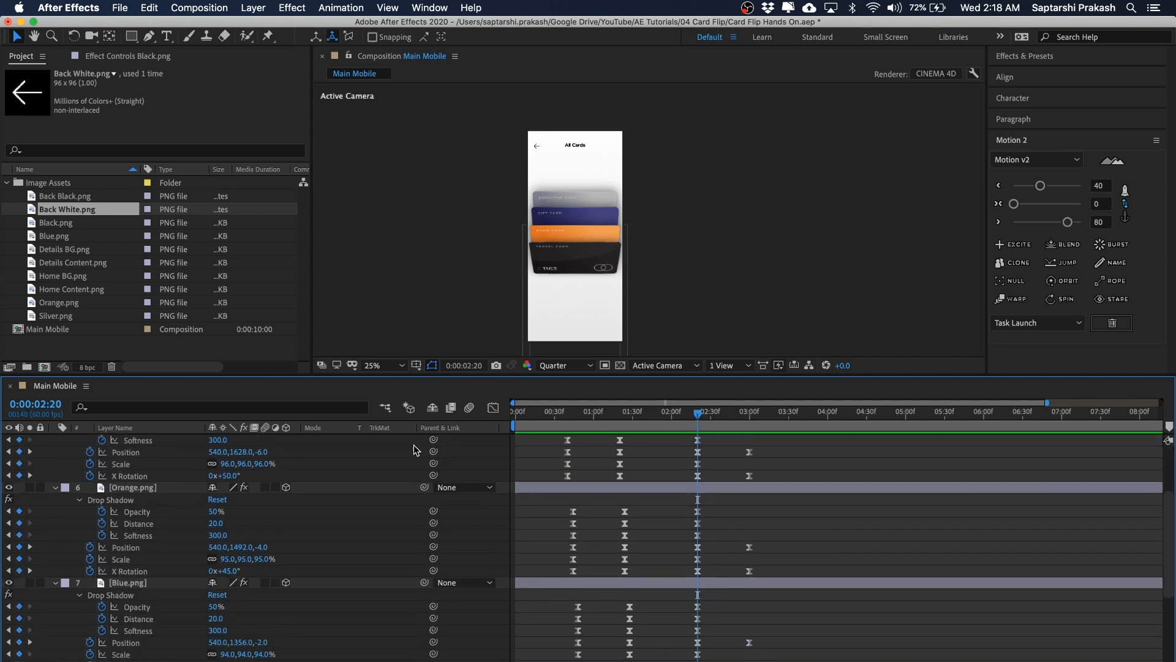
{"action": "key", "text": "space"}
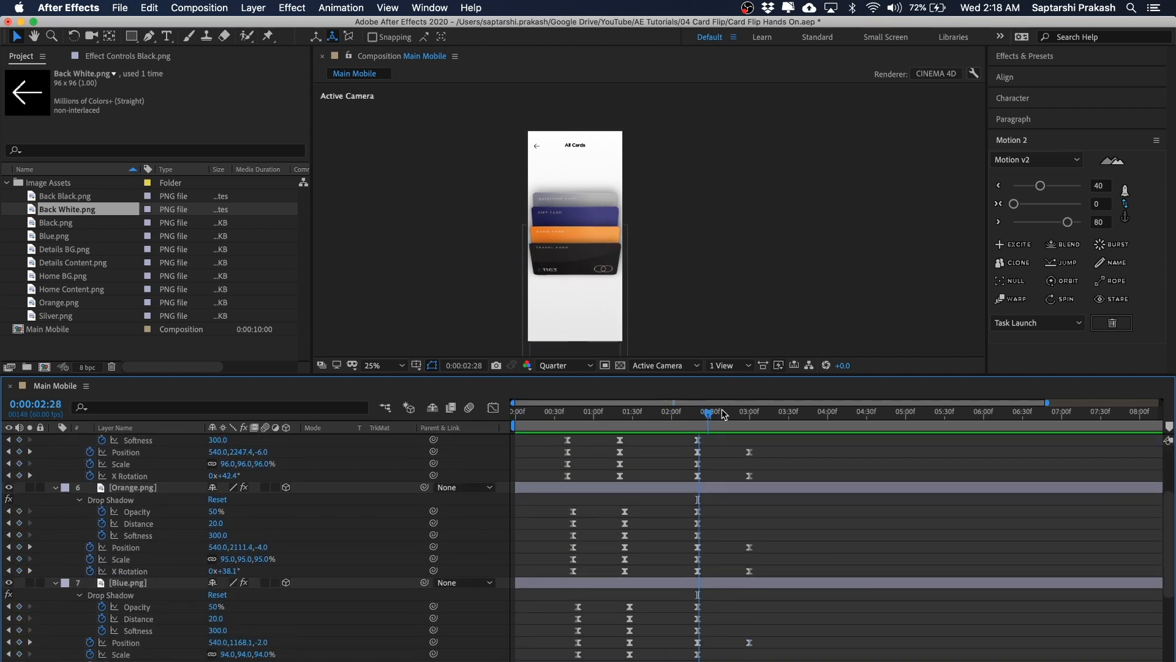
{"action": "key", "text": "space"}
{"action": "mouse_move", "coordinate": [710, 423]}
{"action": "left_mouse_down"}
{"action": "mouse_move", "coordinate": [754, 417]}
{"action": "mouse_move", "coordinate": [702, 435]}
{"action": "left_mouse_up"}
{"action": "scroll", "coordinate": [711, 484], "scroll_direction": "down", "scroll_amount": 1}
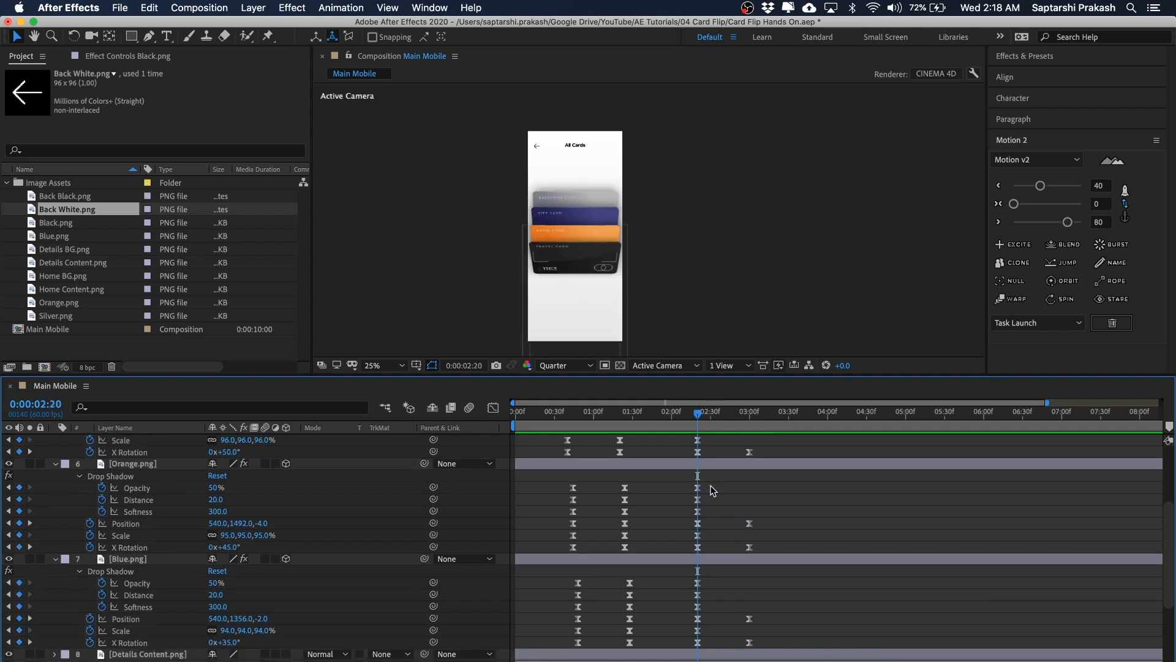
Step: Shift the Details Content keyframes, together with the Blue card's final keyframes, 4 frames later
{"action": "left_click", "coordinate": [176, 558]}
{"action": "scroll", "coordinate": [536, 489], "scroll_direction": "down", "scroll_amount": 3}
{"action": "scroll", "coordinate": [535, 489], "scroll_direction": "down", "scroll_amount": 1}
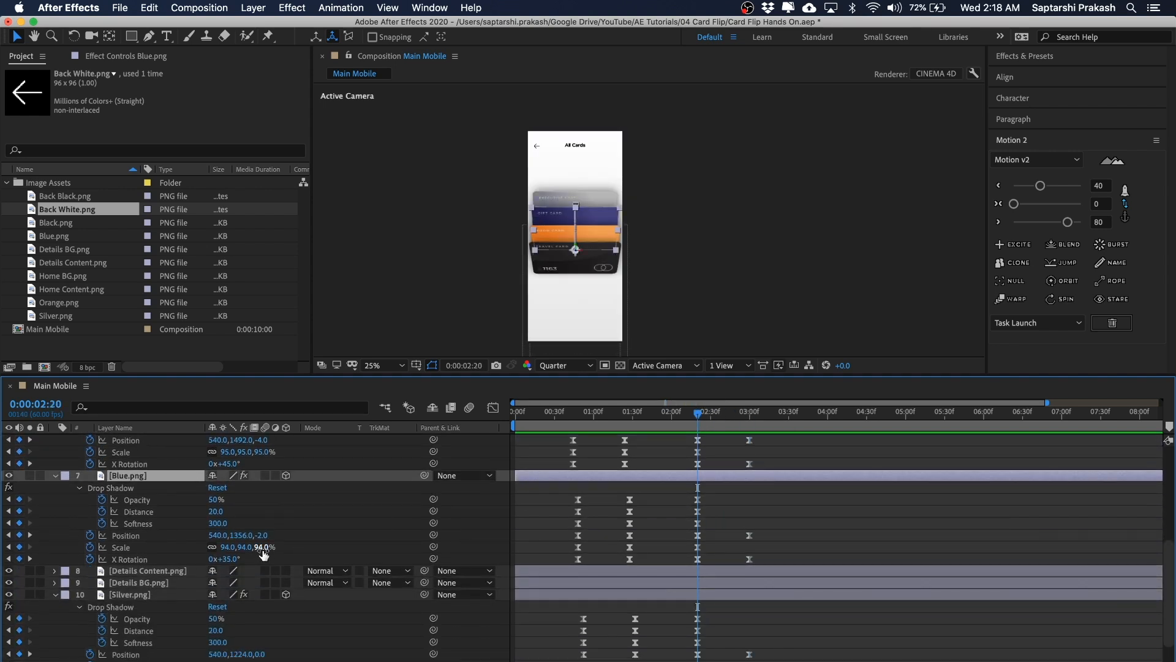
{"action": "left_click", "coordinate": [176, 571]}
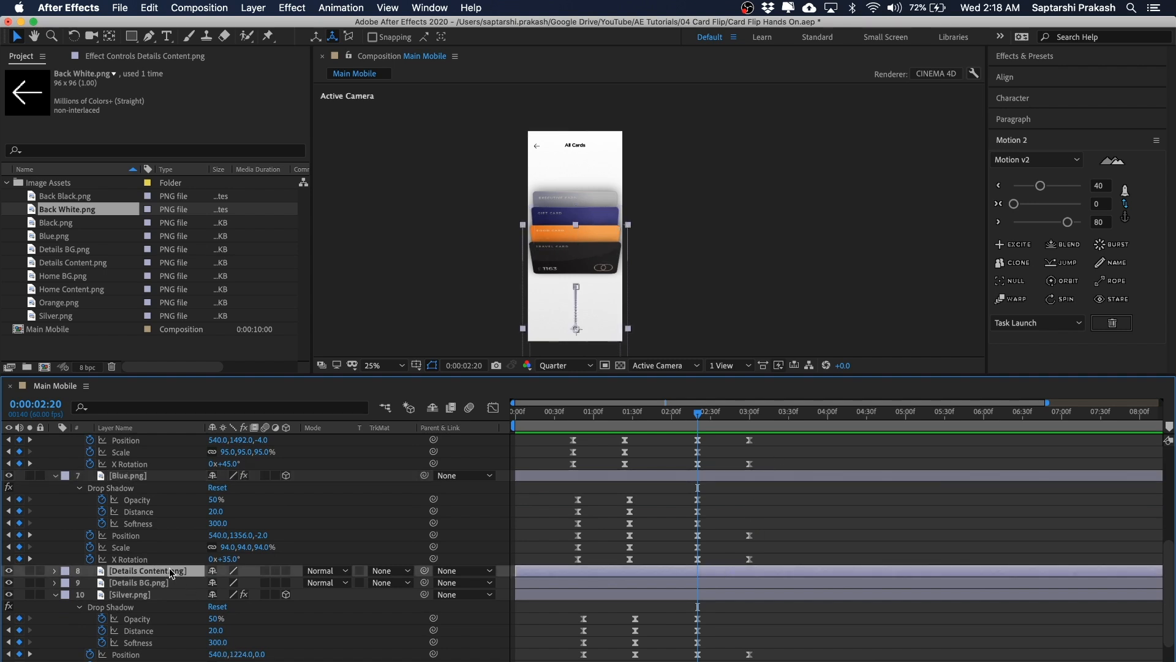
{"action": "key", "text": "u"}
{"action": "left_click_drag", "start_coordinate": [778, 487], "coordinate": [658, 605]}
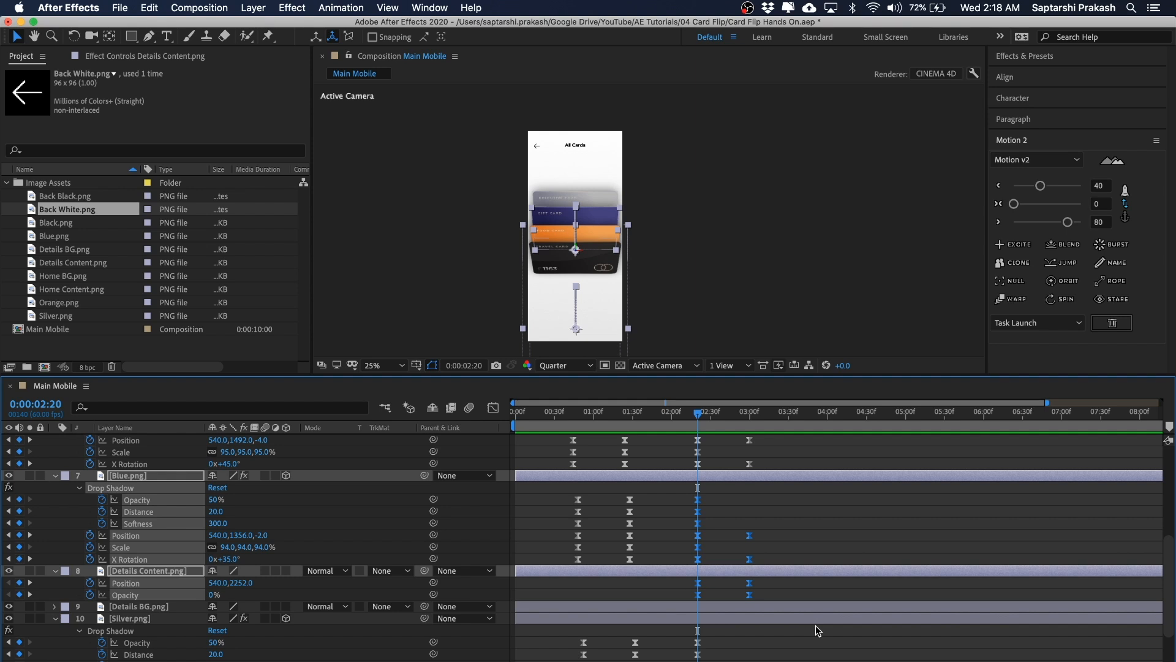
{"action": "key", "text": "alt+Right"}
{"action": "key", "text": "alt+Right"}
{"action": "key", "text": "alt+Right"}
{"action": "key", "text": "alt+Right"}
{"action": "key", "text": "alt+Right"}
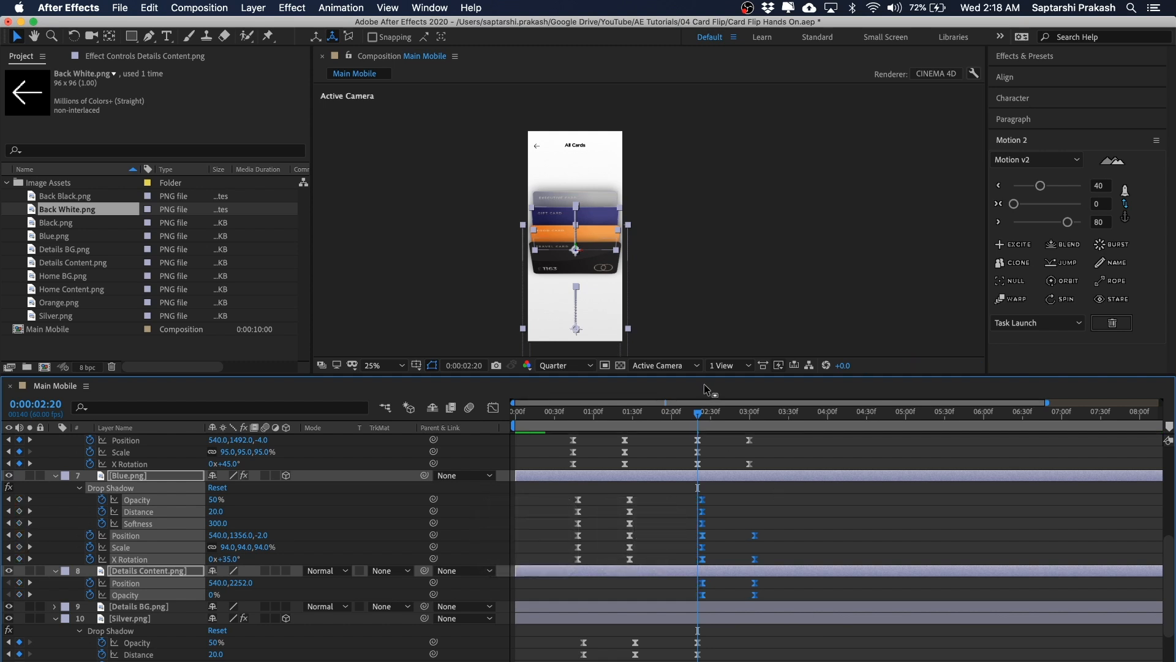
Step: Preview the details content's entrance around the end of the card flip
{"action": "left_click_drag", "start_coordinate": [699, 413], "coordinate": [685, 409]}
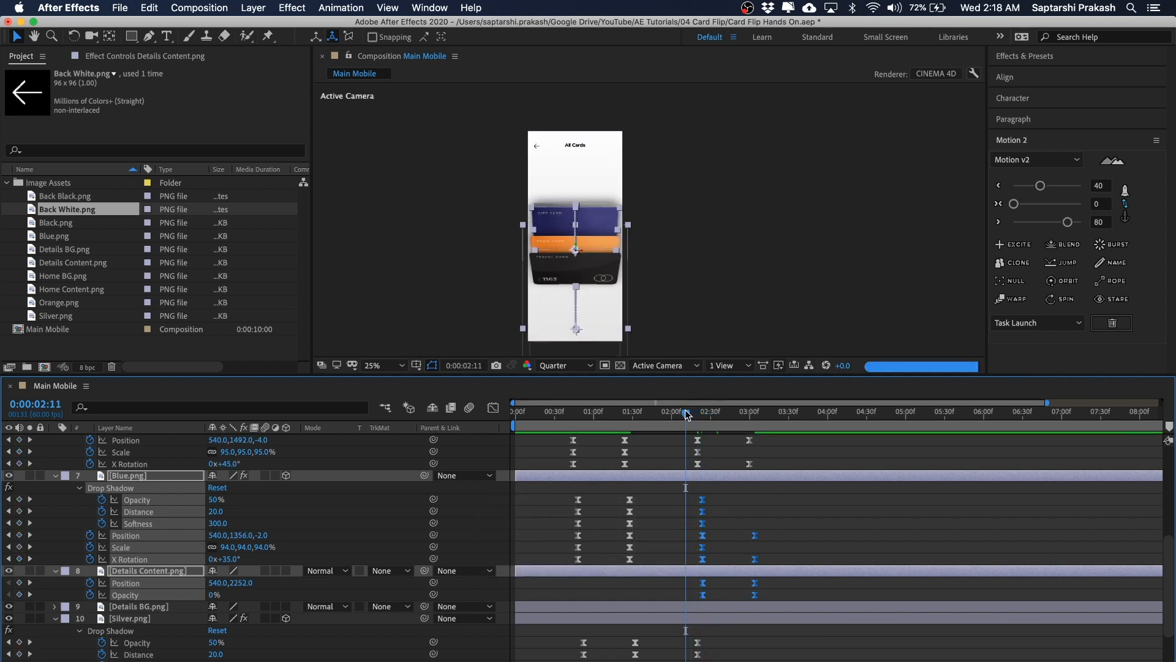
{"action": "key", "text": "space"}
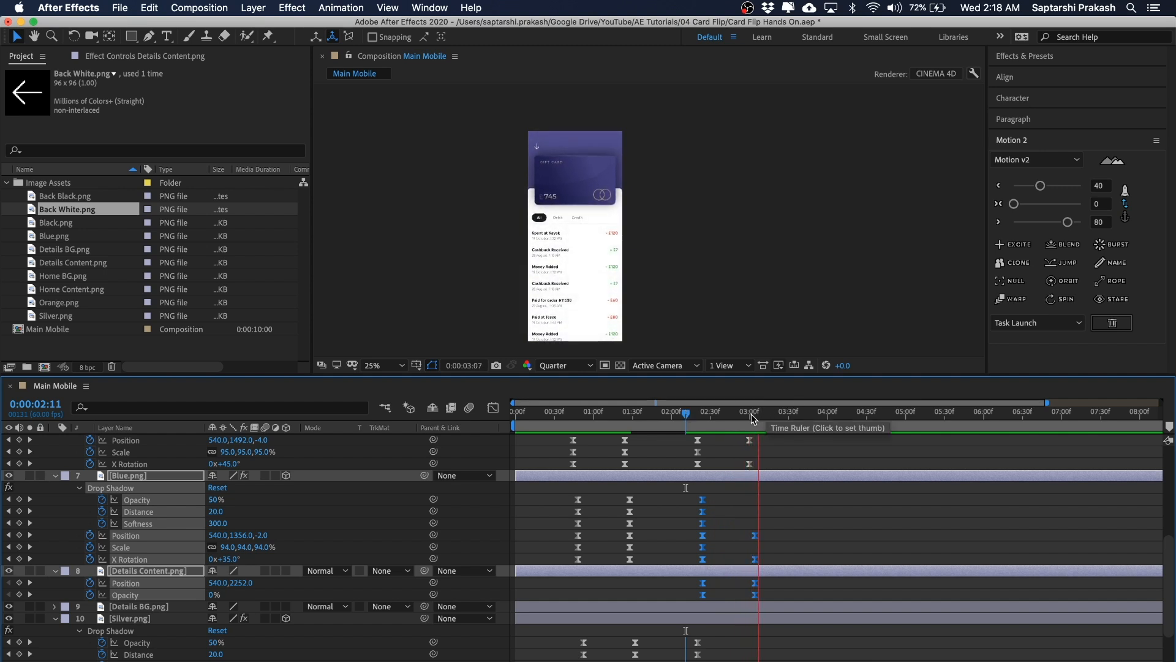
{"action": "left_click", "coordinate": [691, 415]}
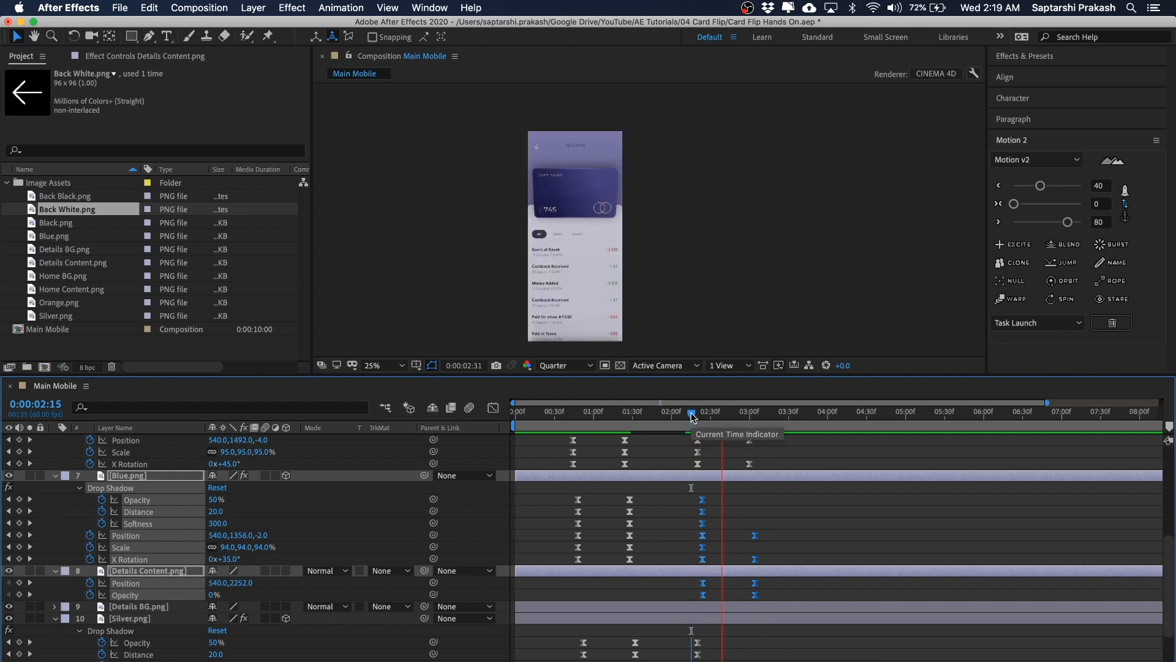
Step: Play the whole animation again from the start of the composition
{"action": "left_click_drag", "start_coordinate": [691, 416], "coordinate": [502, 413]}
{"action": "key", "text": "space"}
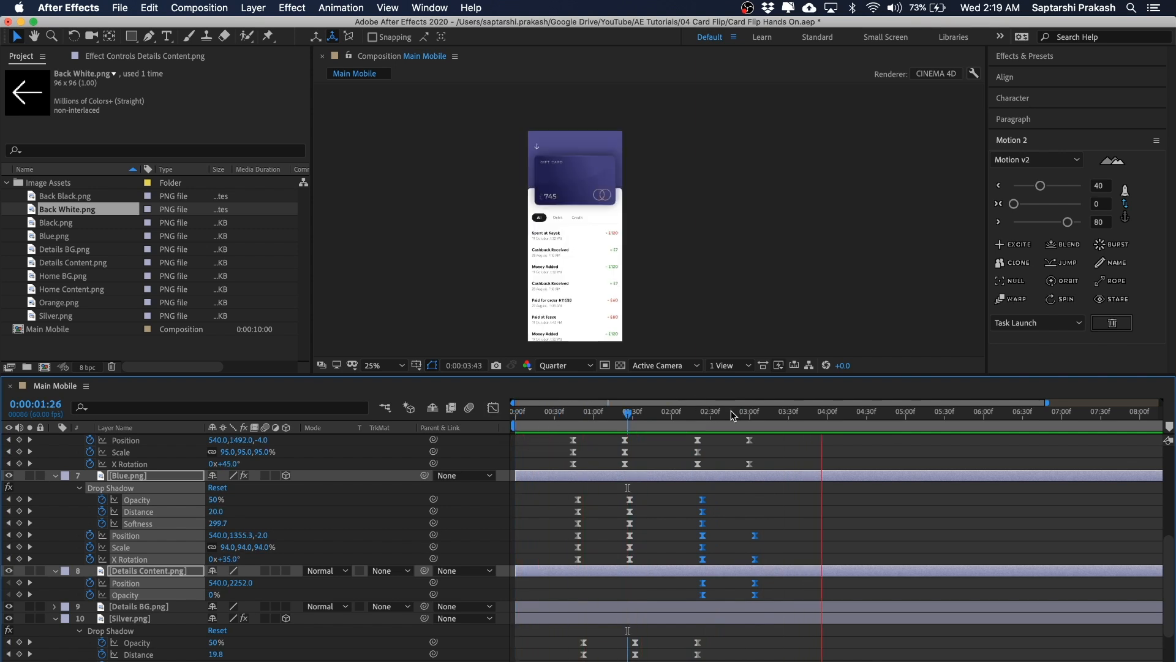
Step: End the work area at 4 seconds and play the shortened preview from the start
{"action": "left_click_drag", "start_coordinate": [733, 411], "coordinate": [761, 429]}
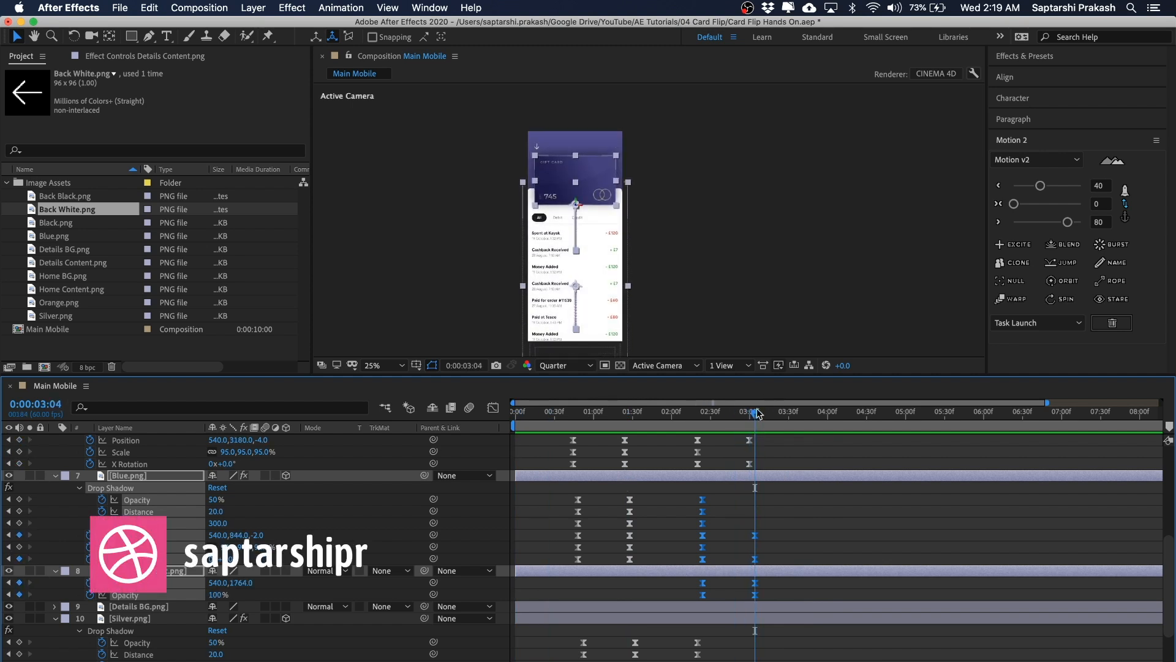
{"action": "left_click_drag", "start_coordinate": [753, 415], "coordinate": [827, 431]}
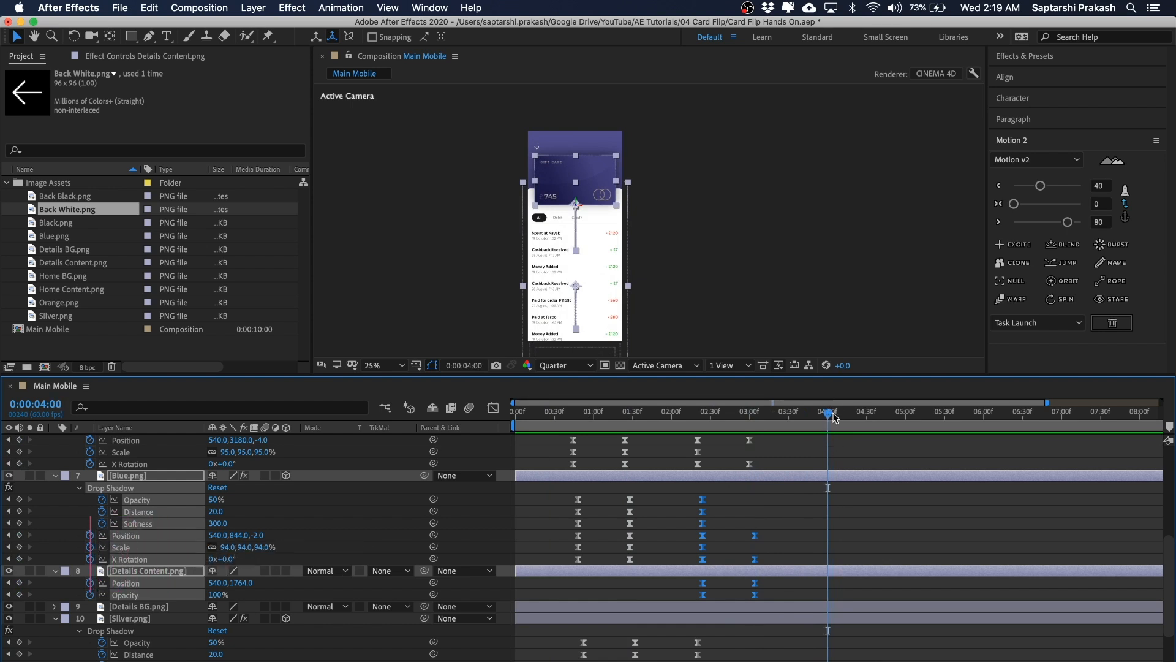
{"action": "key", "text": "n"}
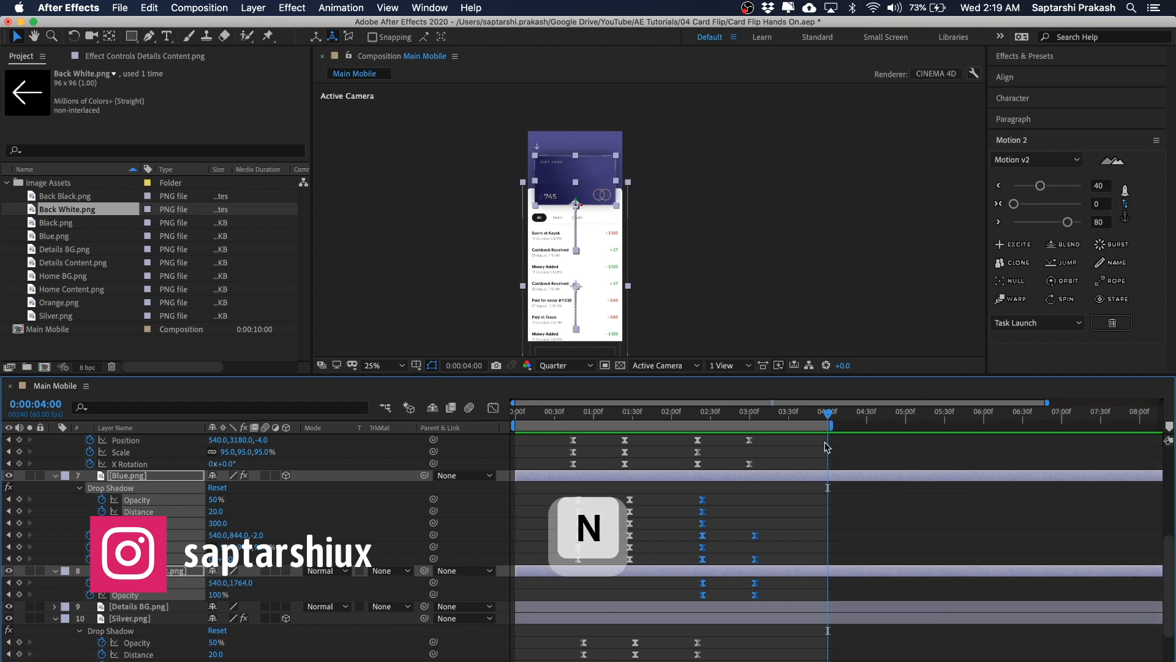
{"action": "key", "text": "minus"}
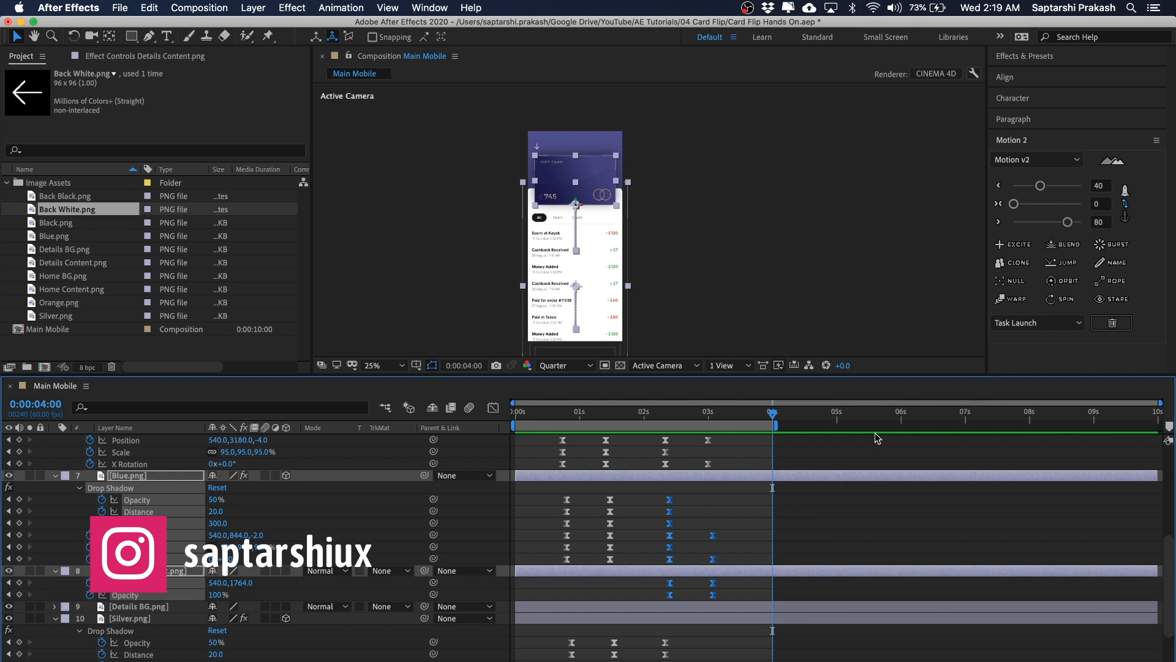
{"action": "key", "text": "space"}
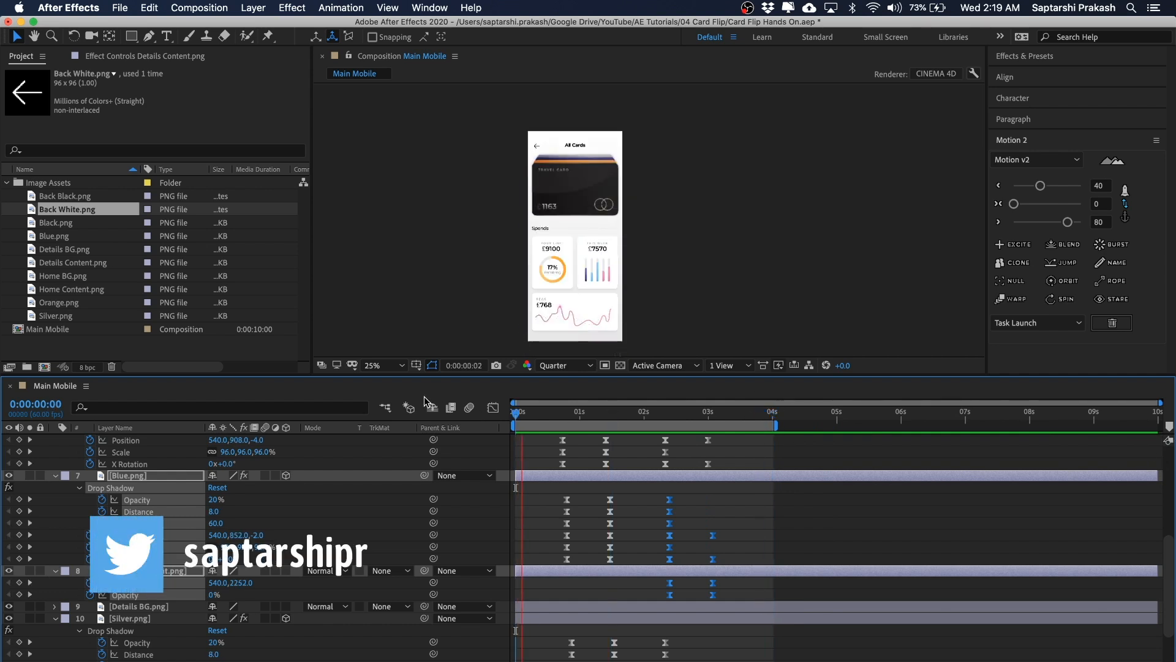